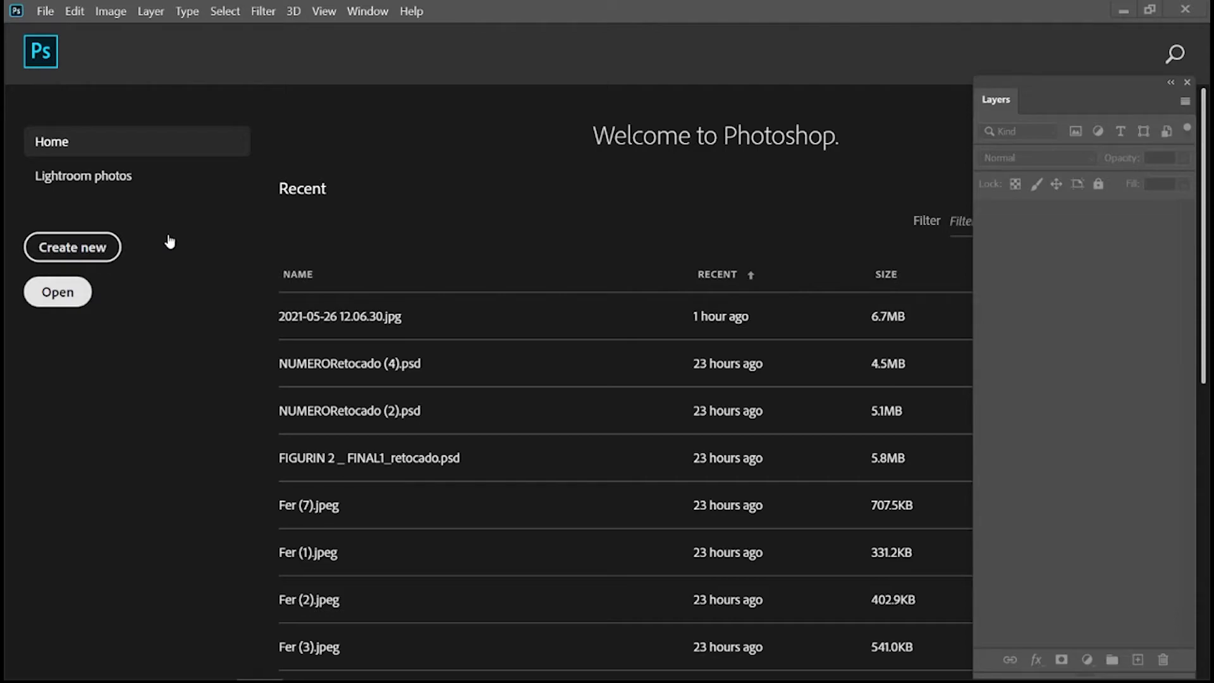
Open Figurin001.jpg from the Video folder via File > Open.
click(45, 11)
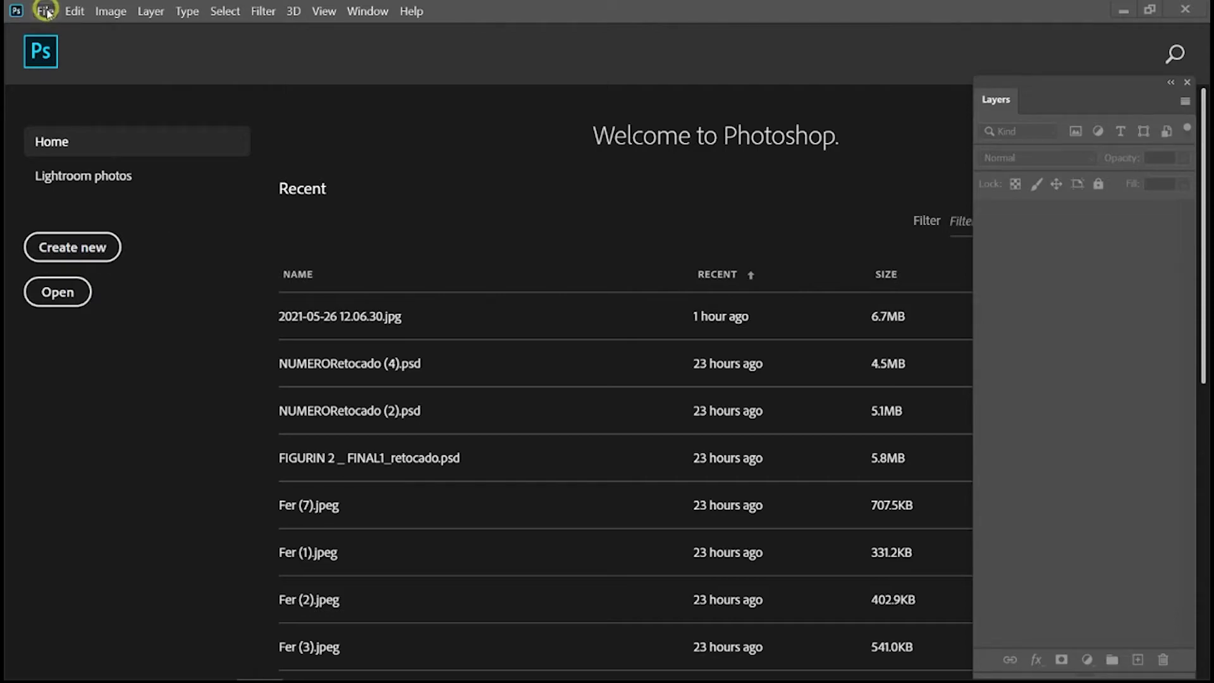
click(44, 11)
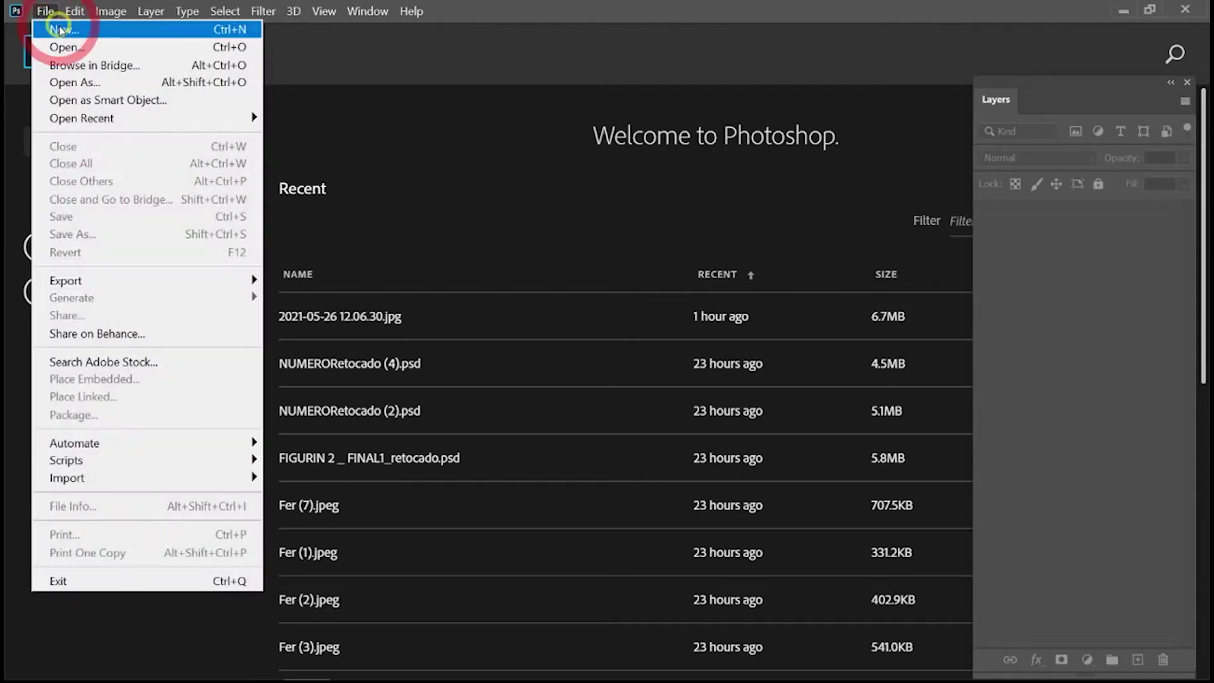
click(115, 46)
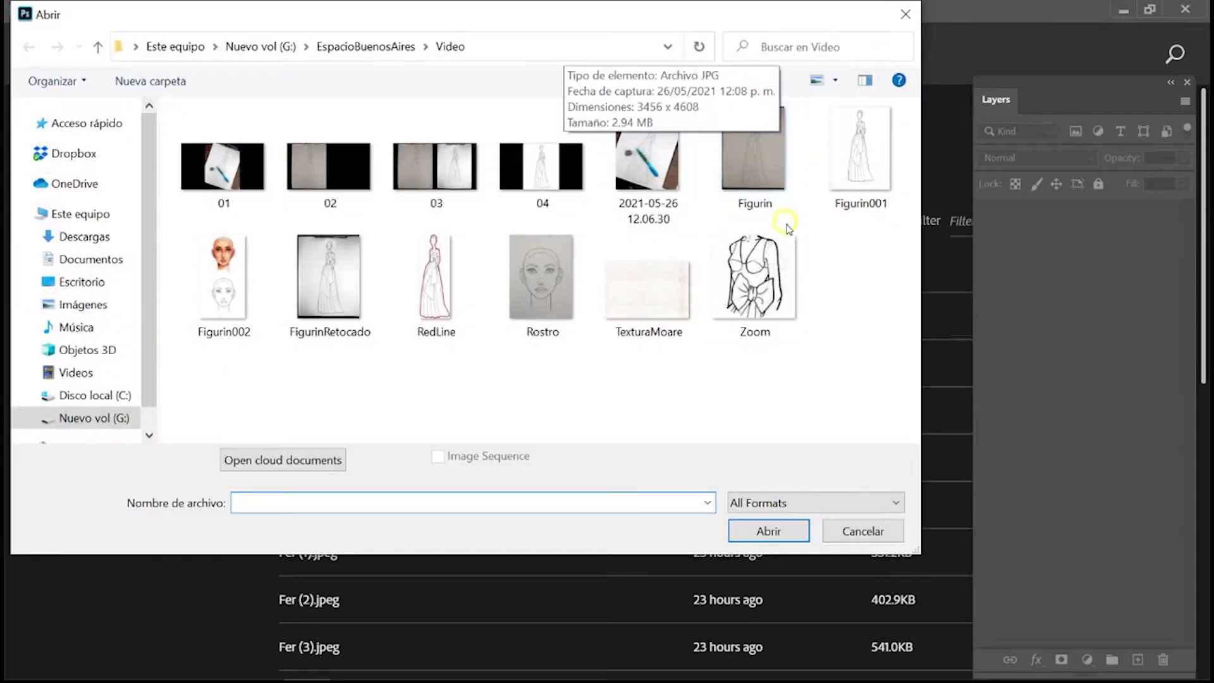
mouse_move(859, 151)
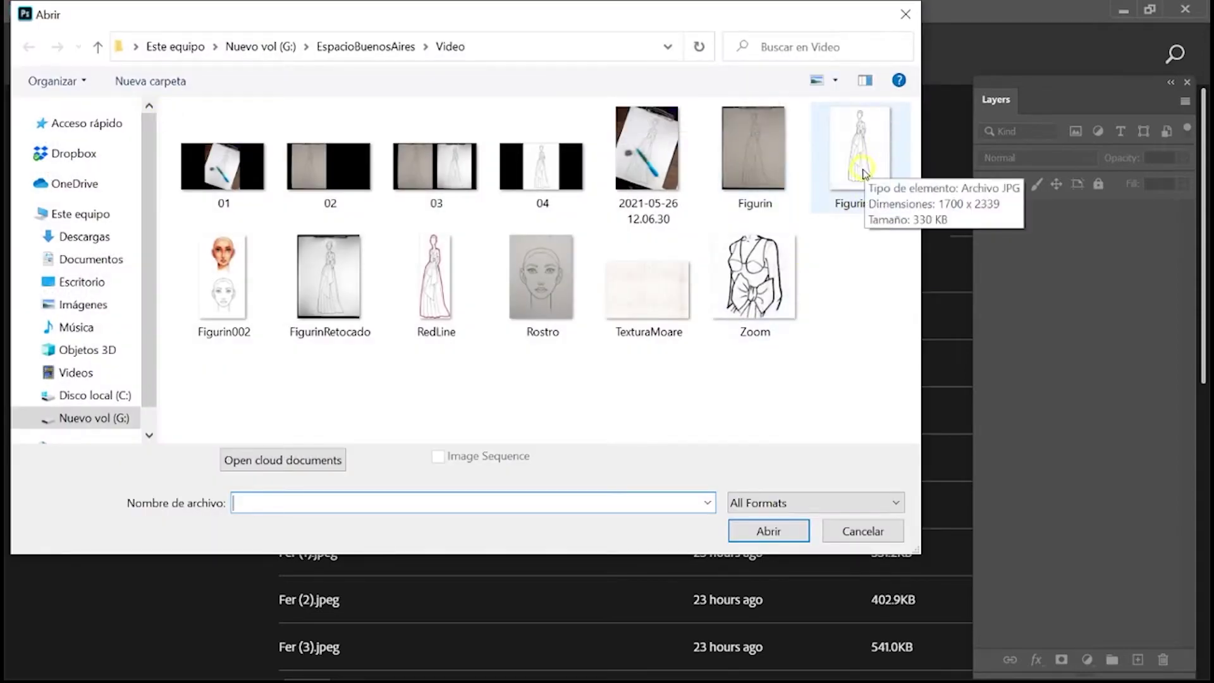
click(861, 171)
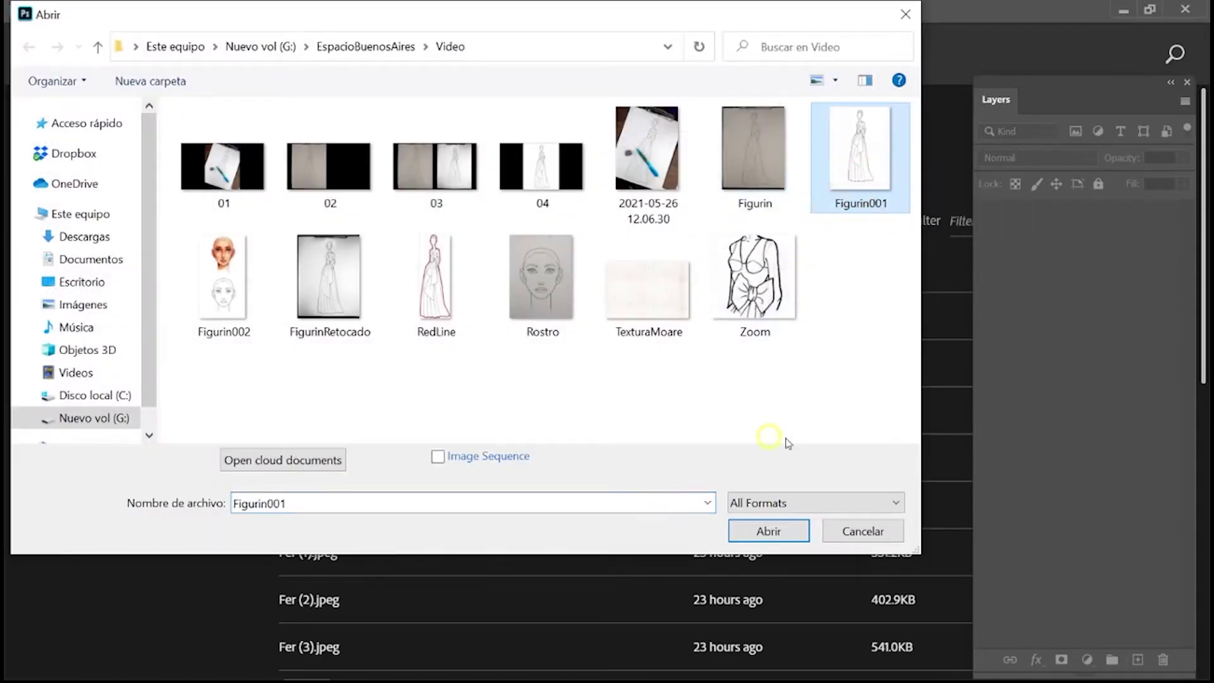
click(777, 538)
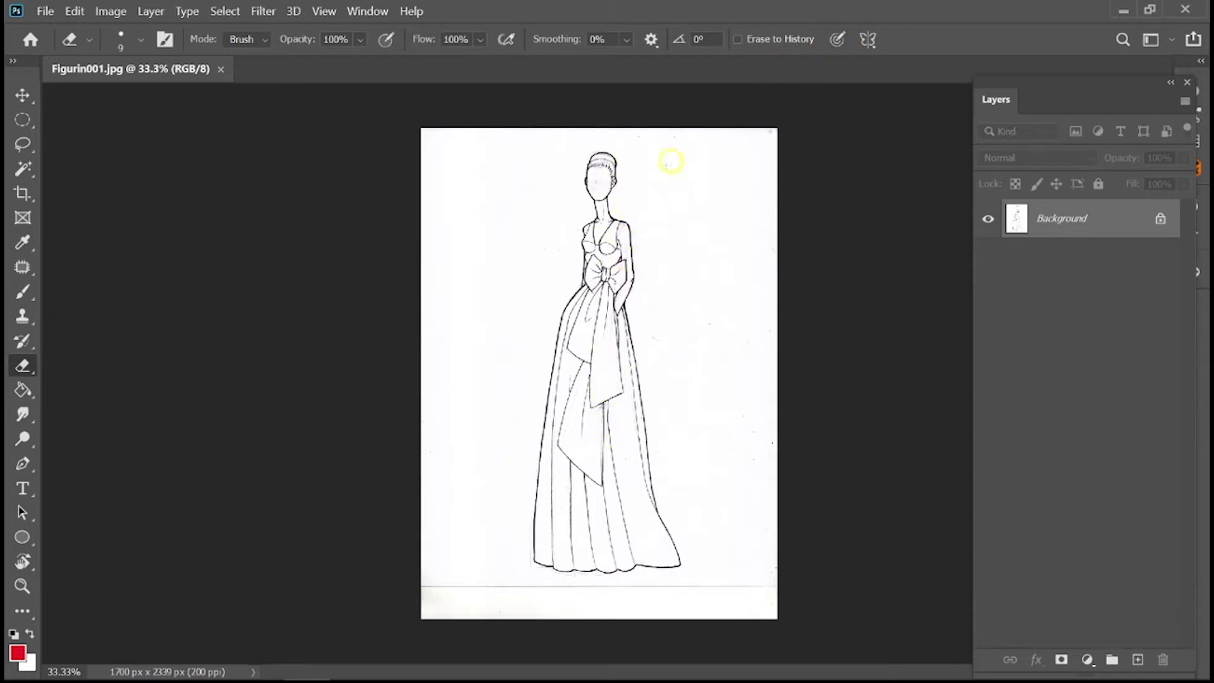
Zoom to 200% on the bodice and bow, then bring up Hue/Saturation.
key(ctrl+plus)
key(ctrl+plus)
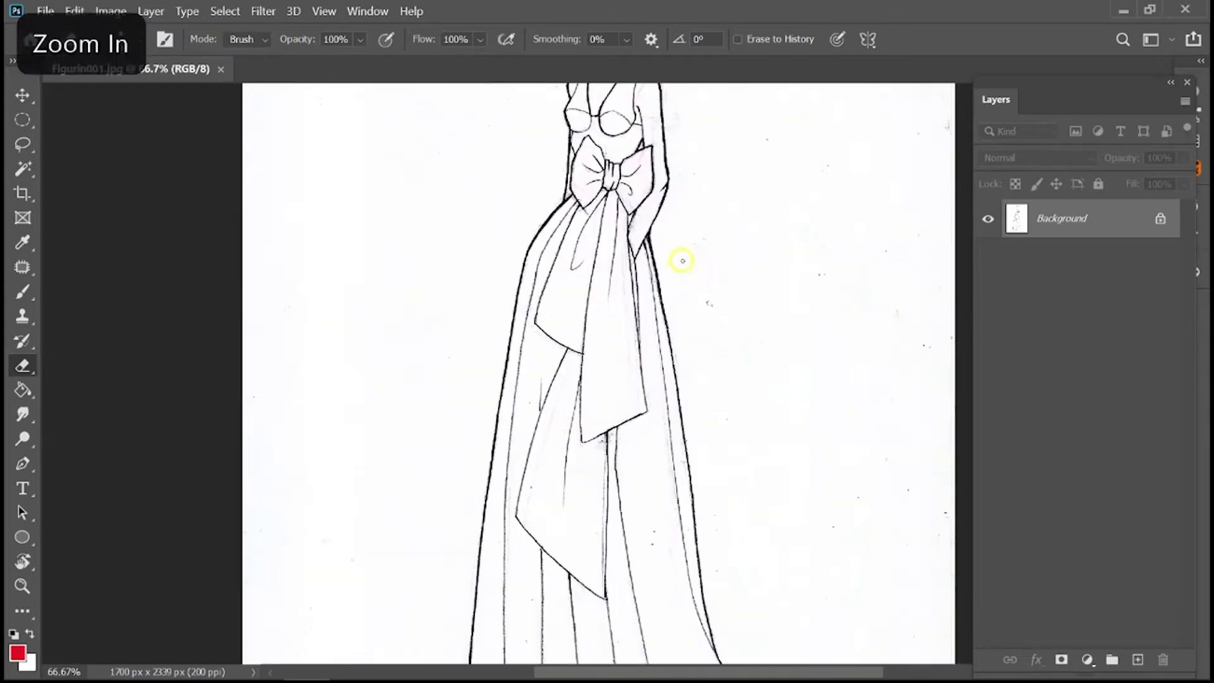
key(ctrl+plus)
key(ctrl+plus)
drag(745, 258, 778, 542)
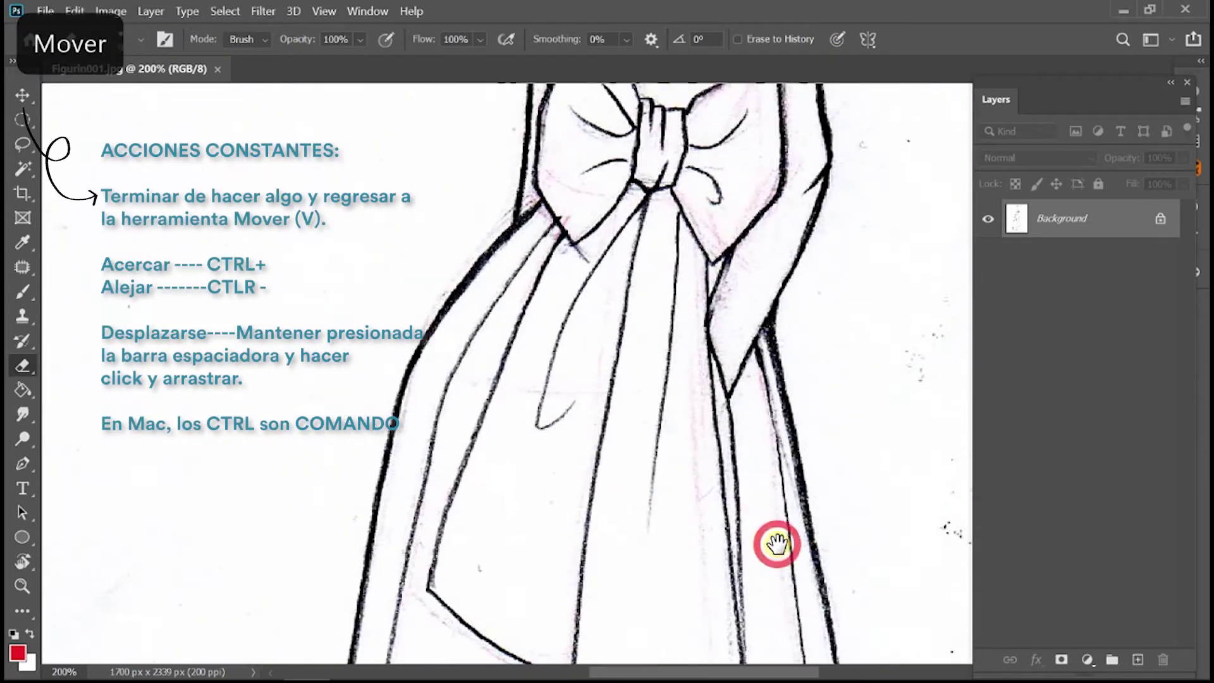
drag(772, 316, 772, 466)
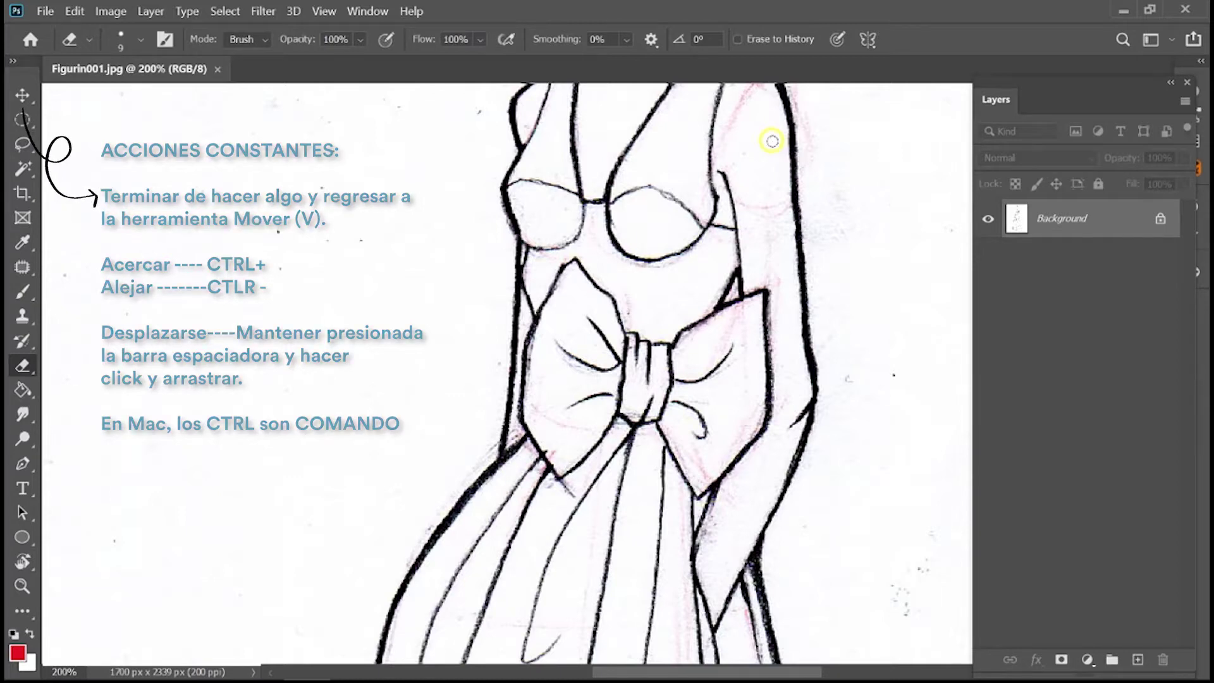
key(ctrl+u)
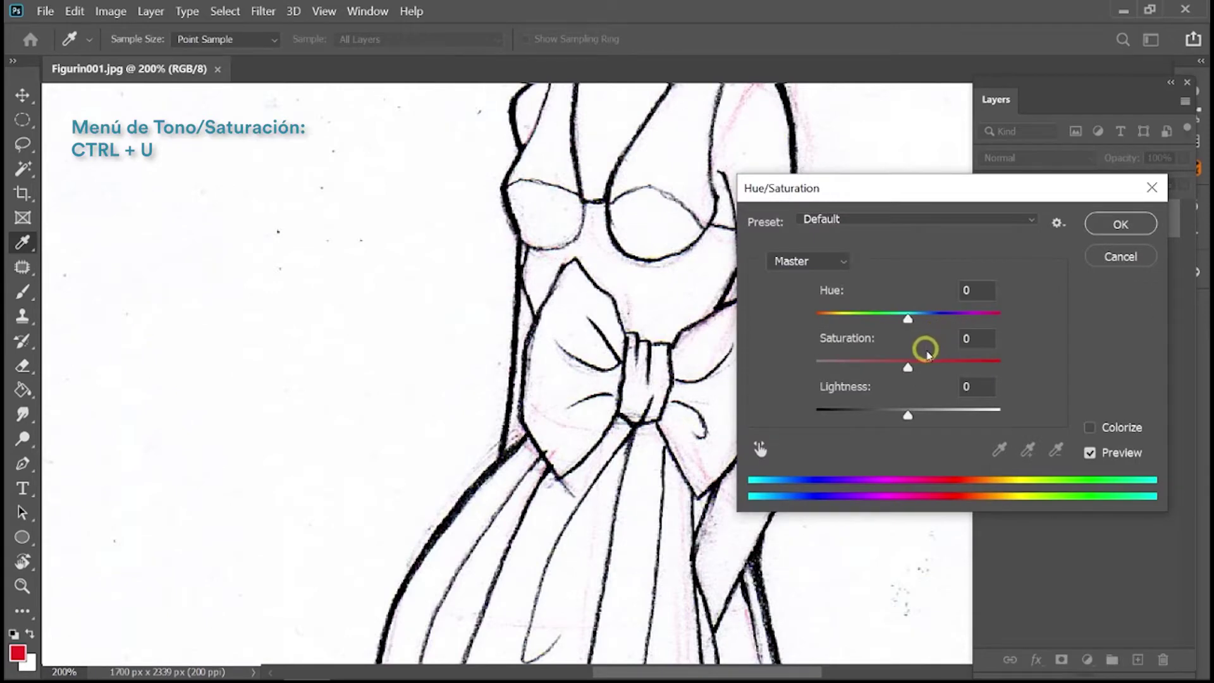
Apply Hue/Saturation with Saturation -100, turning the sketch black and white.
drag(909, 367, 786, 364)
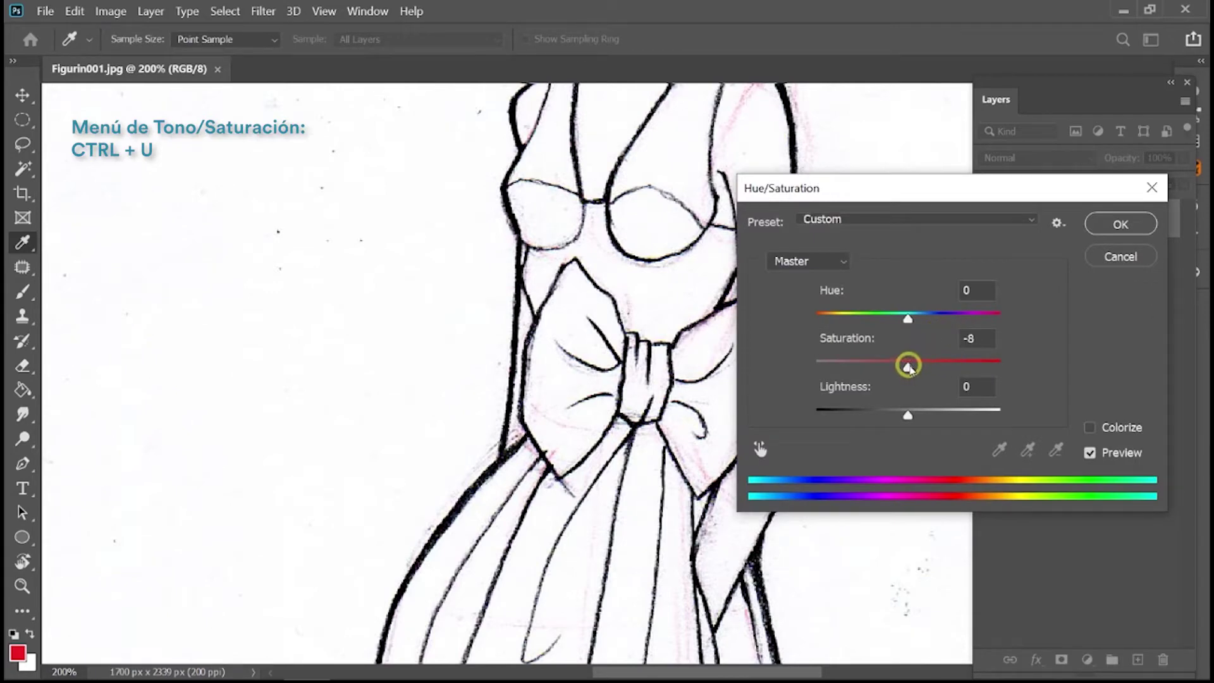
drag(926, 192, 982, 153)
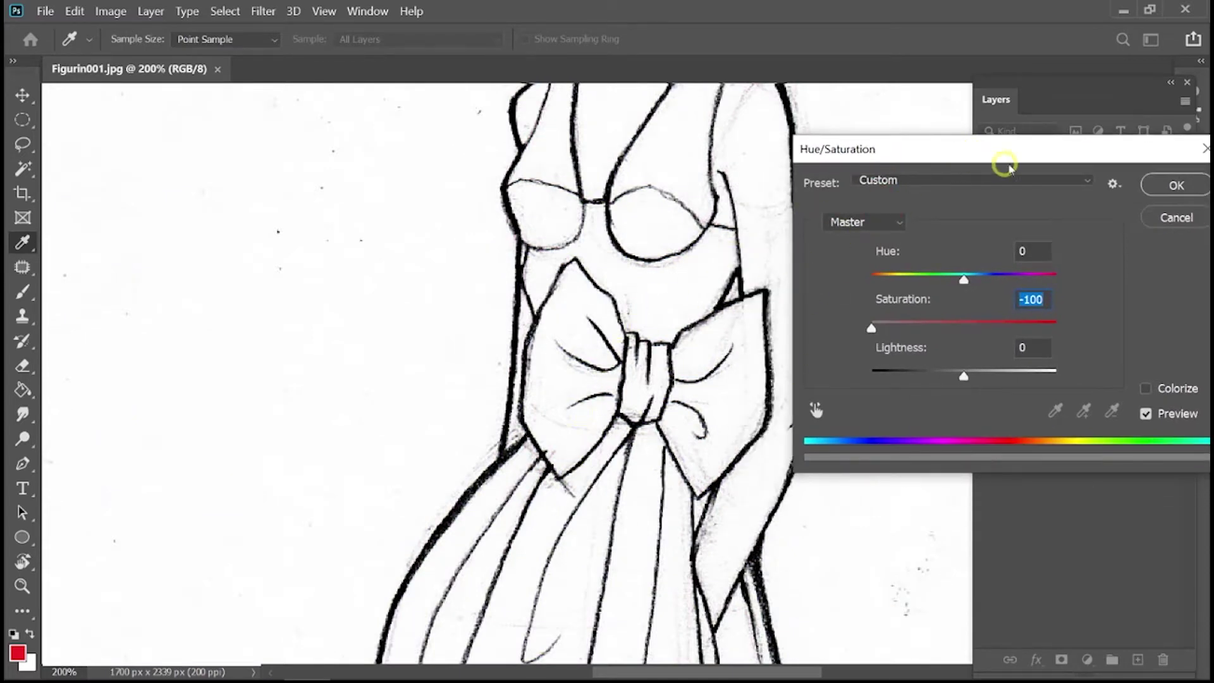
drag(1009, 165, 916, 185)
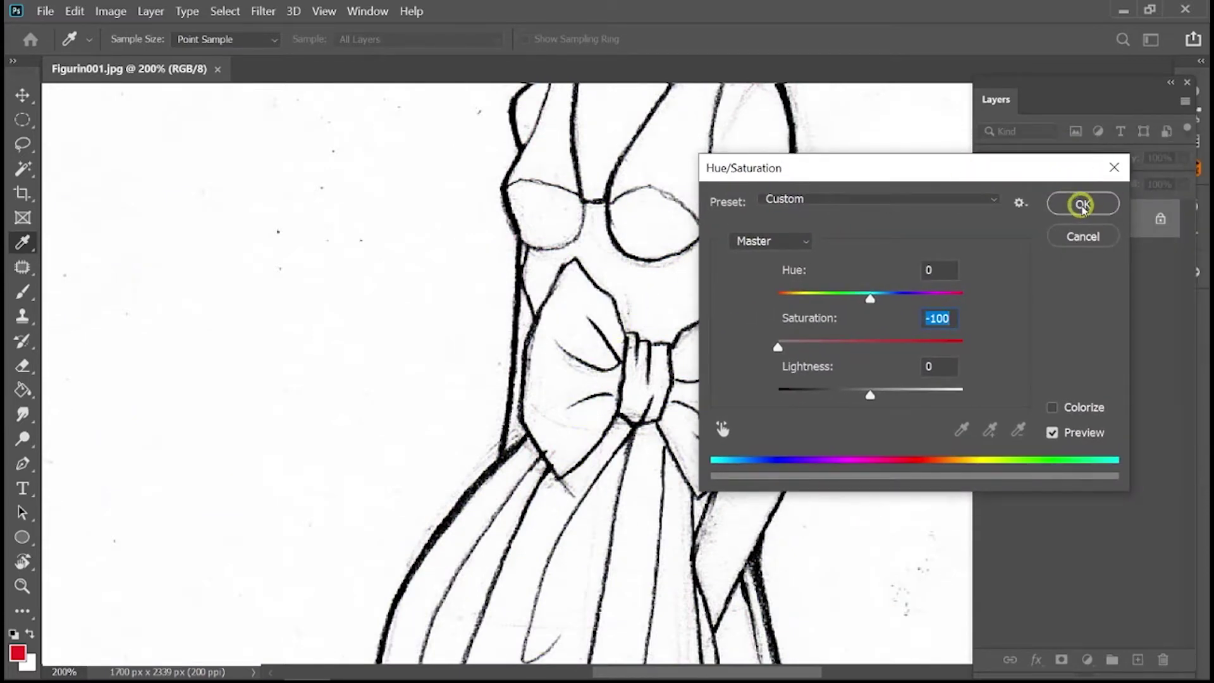
click(1081, 203)
key(e)
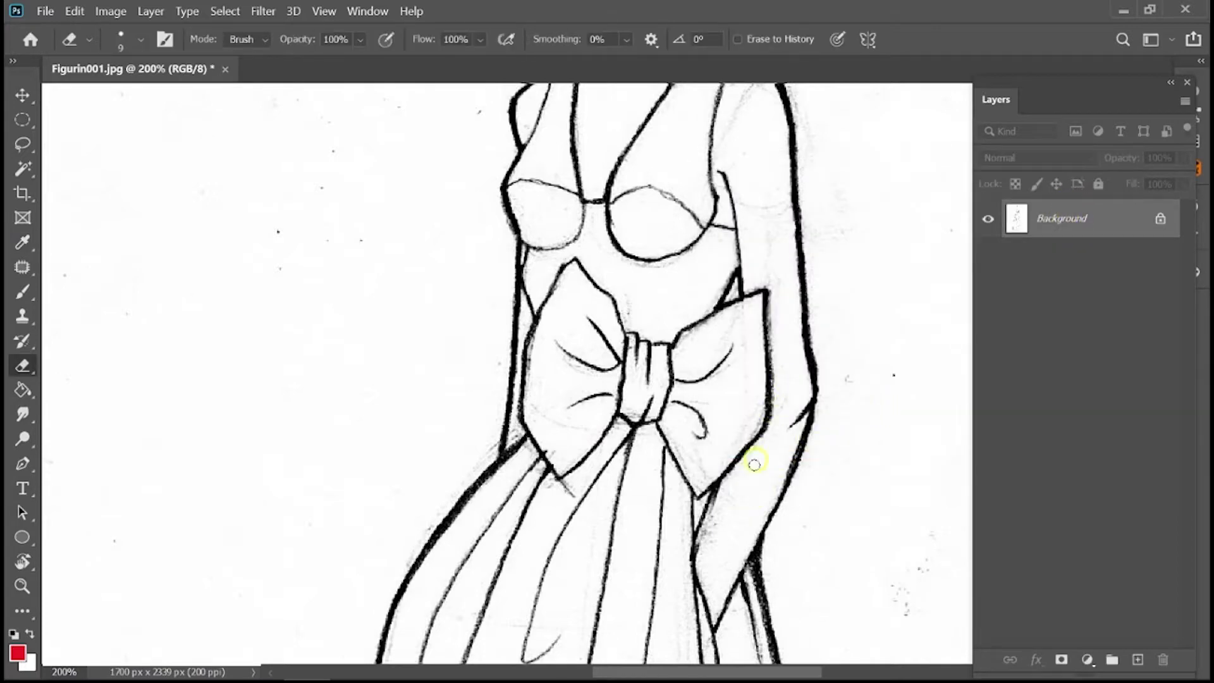
scroll(822, 328, right, 5)
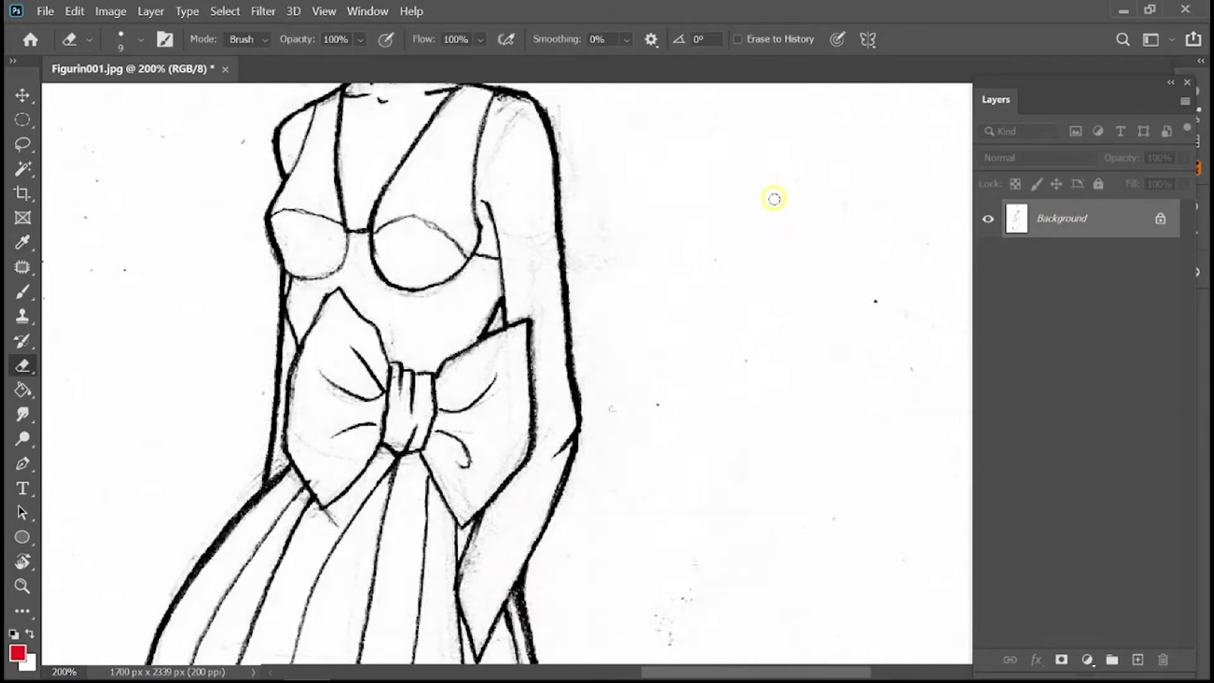
Apply Levels with the white input at 236 and the black input around 24.
key(ctrl+l)
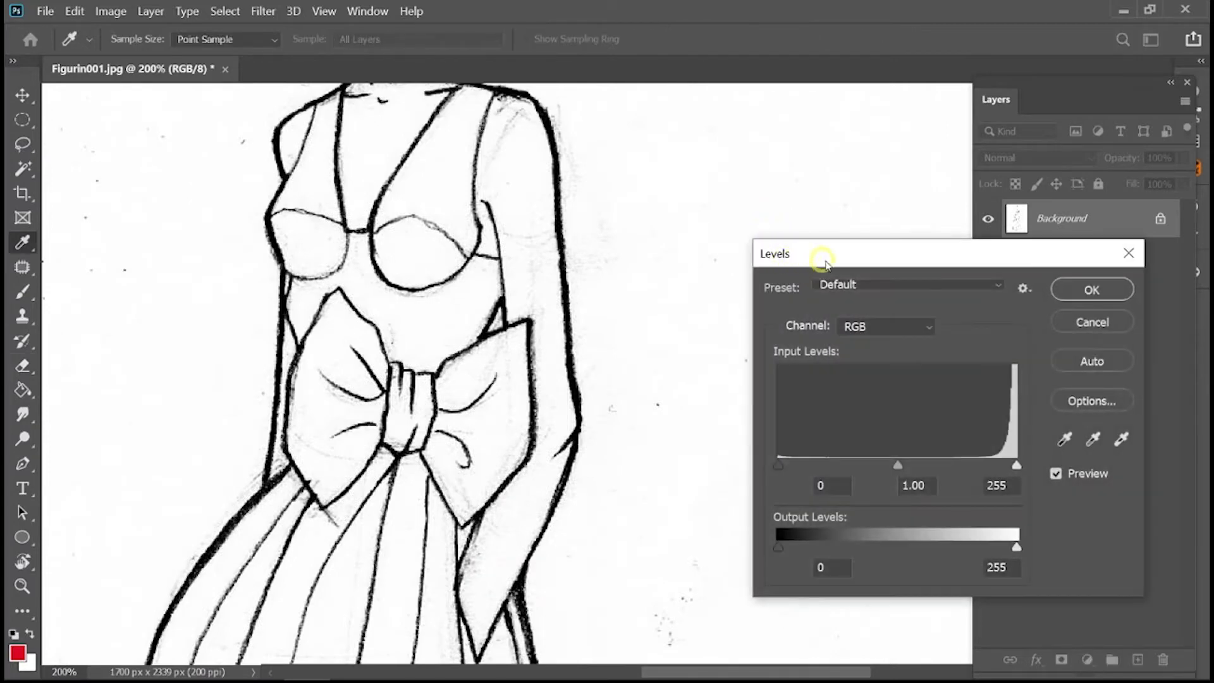
drag(933, 258, 816, 198)
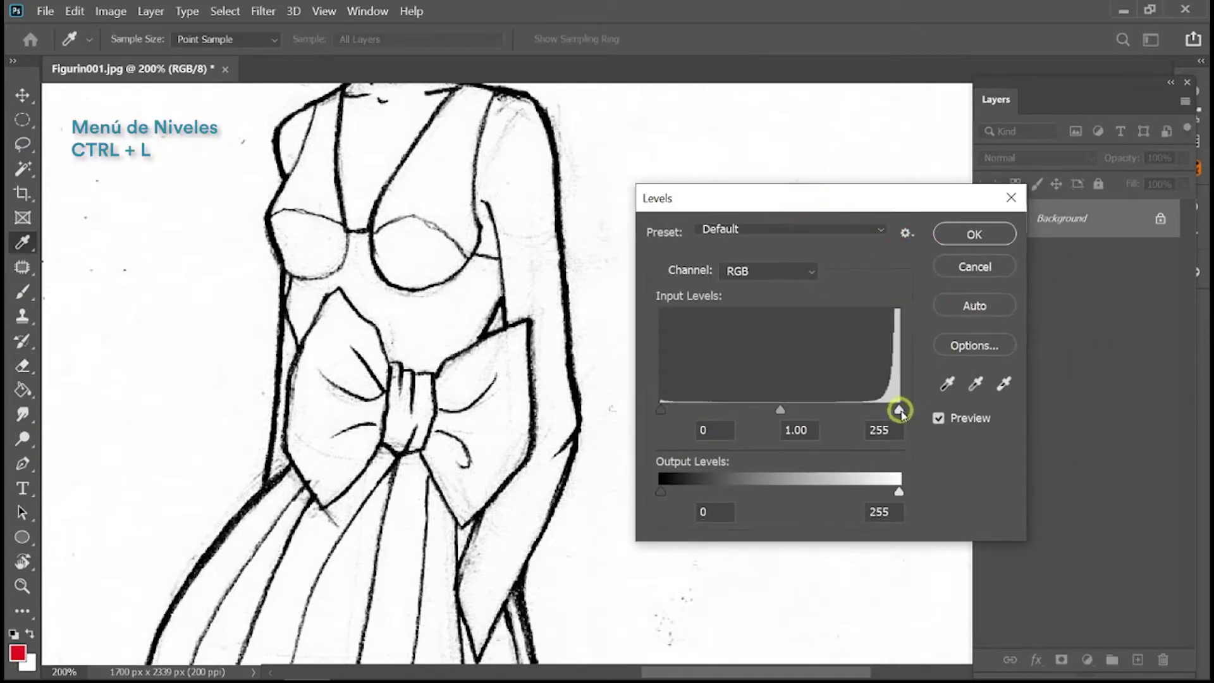
drag(897, 411, 880, 407)
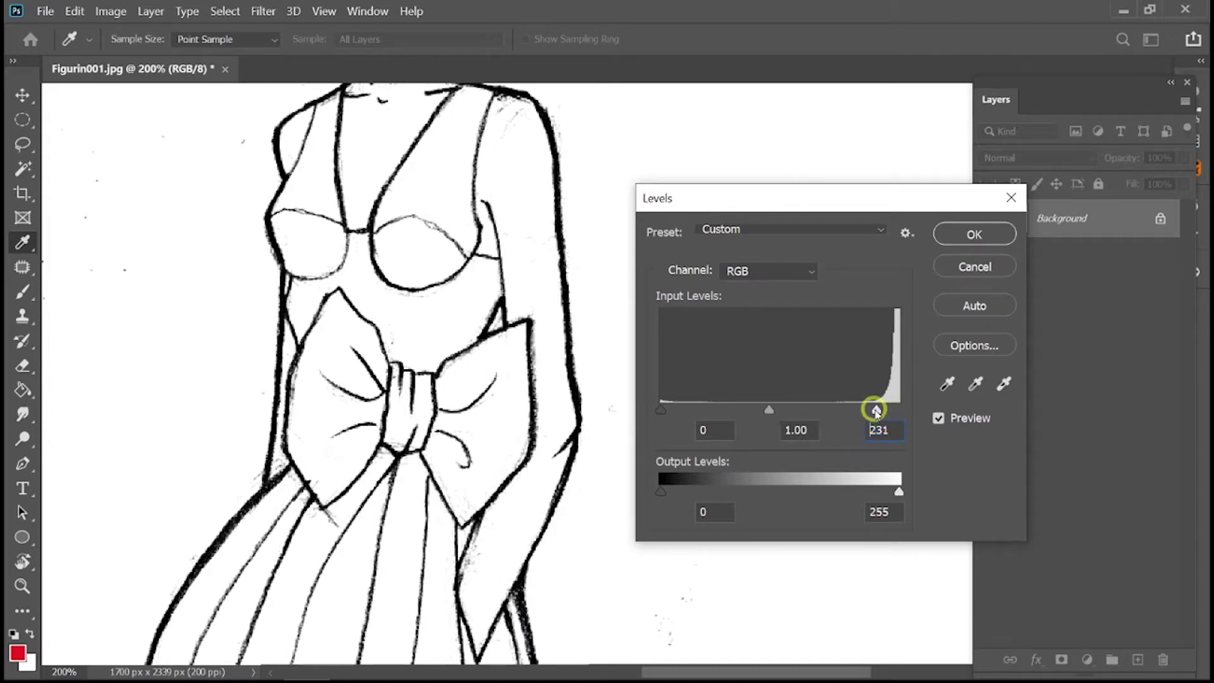
drag(882, 412, 880, 410)
click(661, 411)
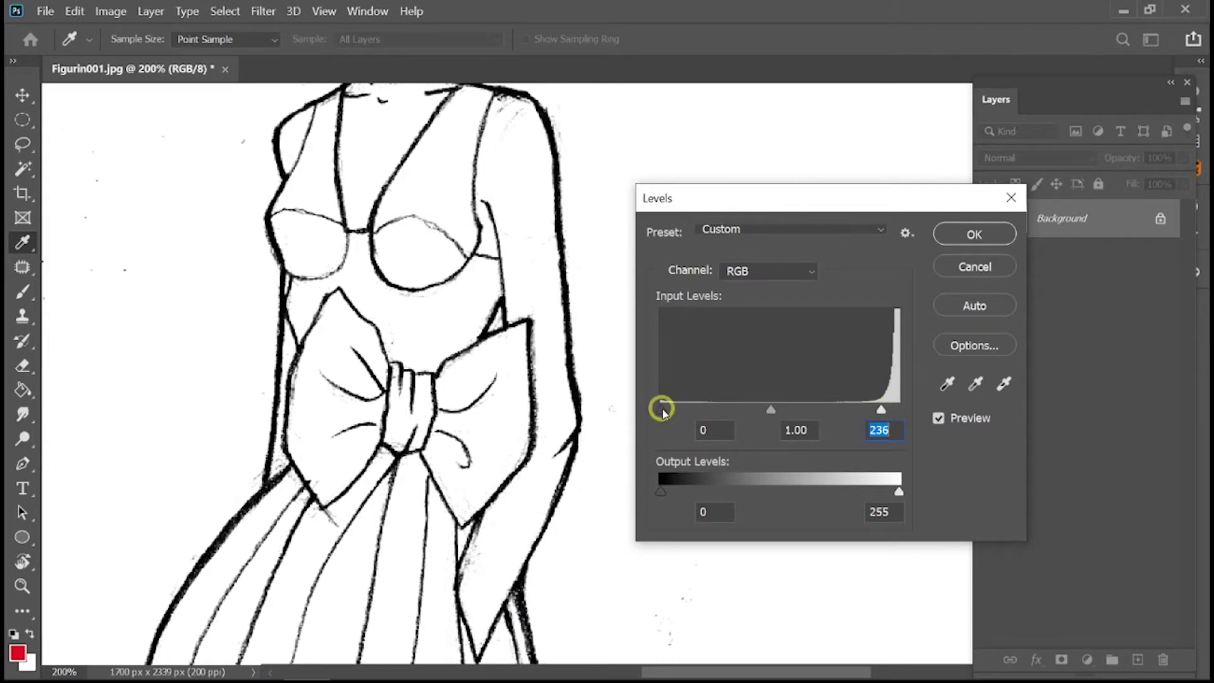
drag(662, 412, 680, 417)
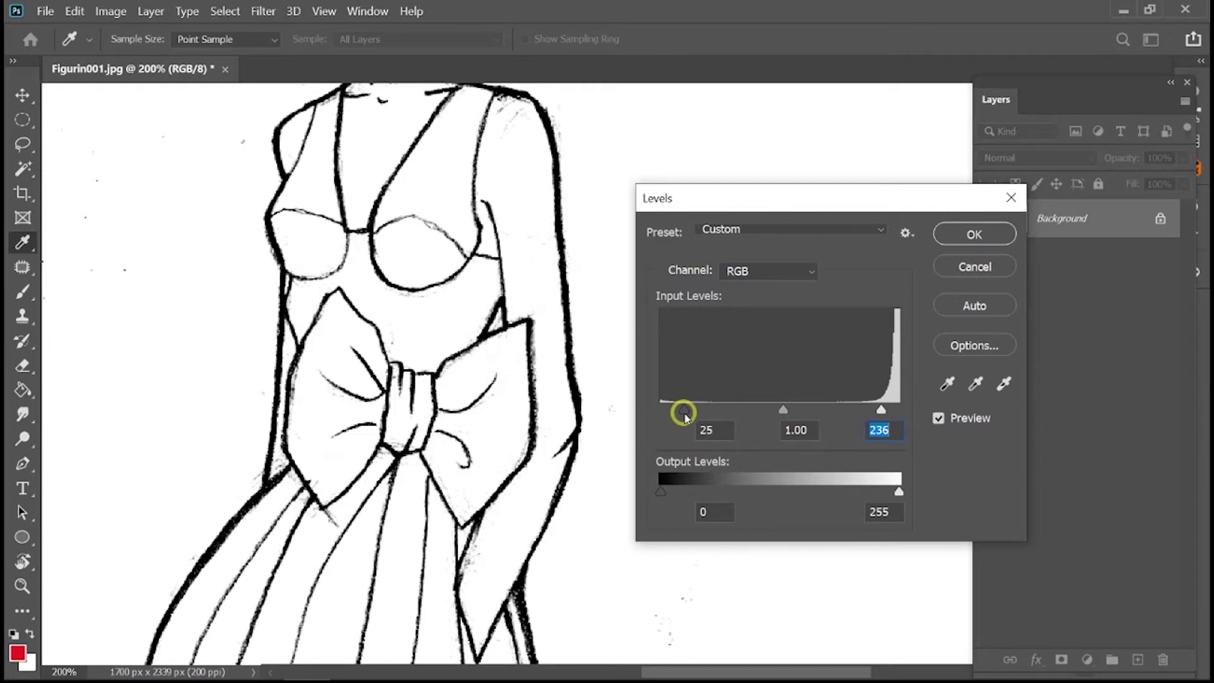
drag(684, 413, 683, 412)
key(Return)
key(e)
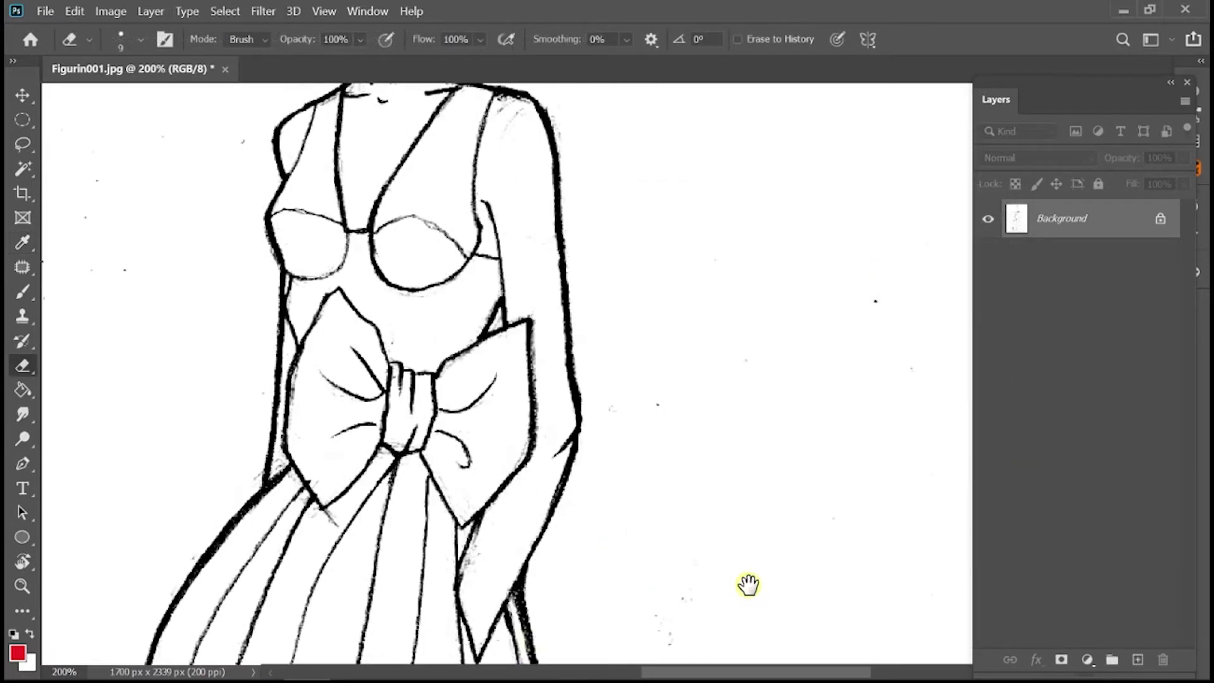
Pan down to inspect the lower skirt, then zoom out to show the whole figure.
drag(748, 585, 913, 257)
drag(756, 550, 822, 317)
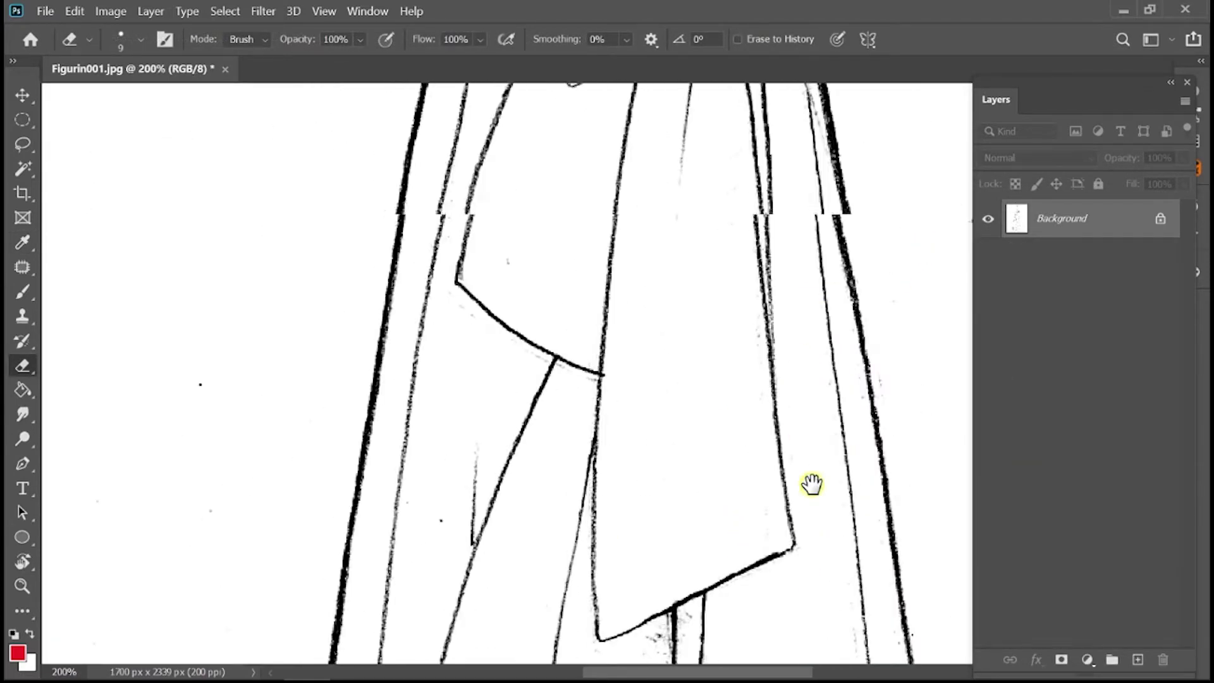
drag(812, 484, 856, 339)
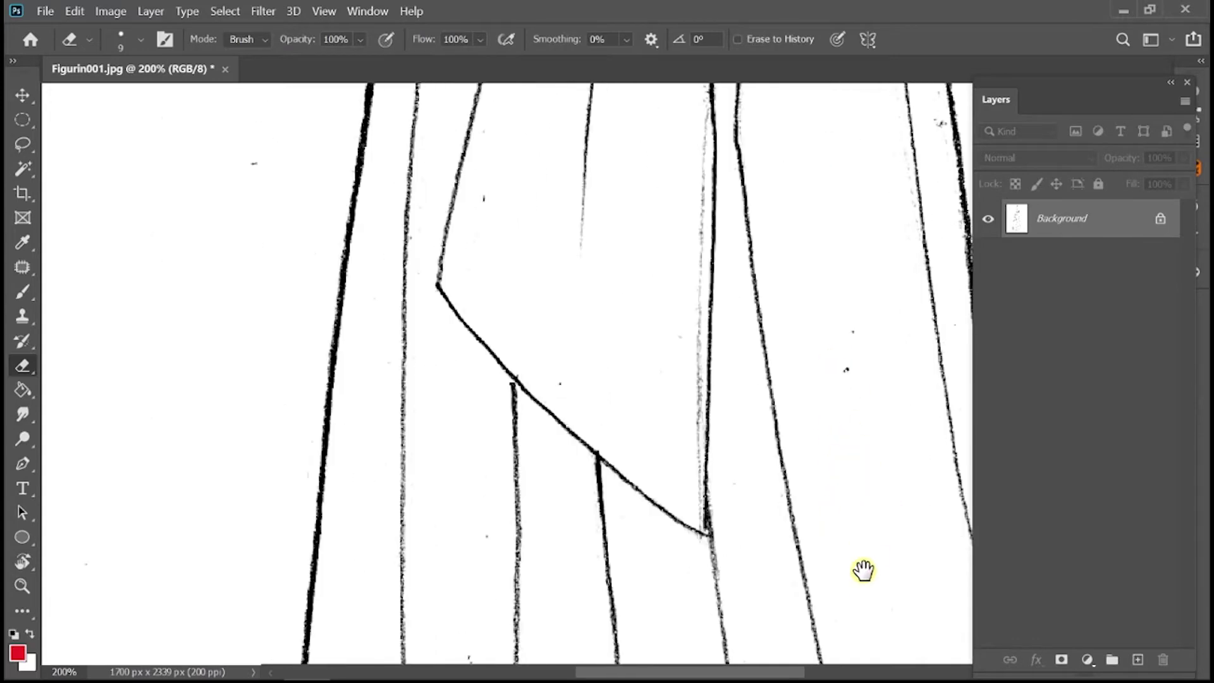
scroll(848, 577, up, 3)
scroll(824, 542, up, 3)
key(ctrl+minus)
key(ctrl+minus)
key(ctrl+minus)
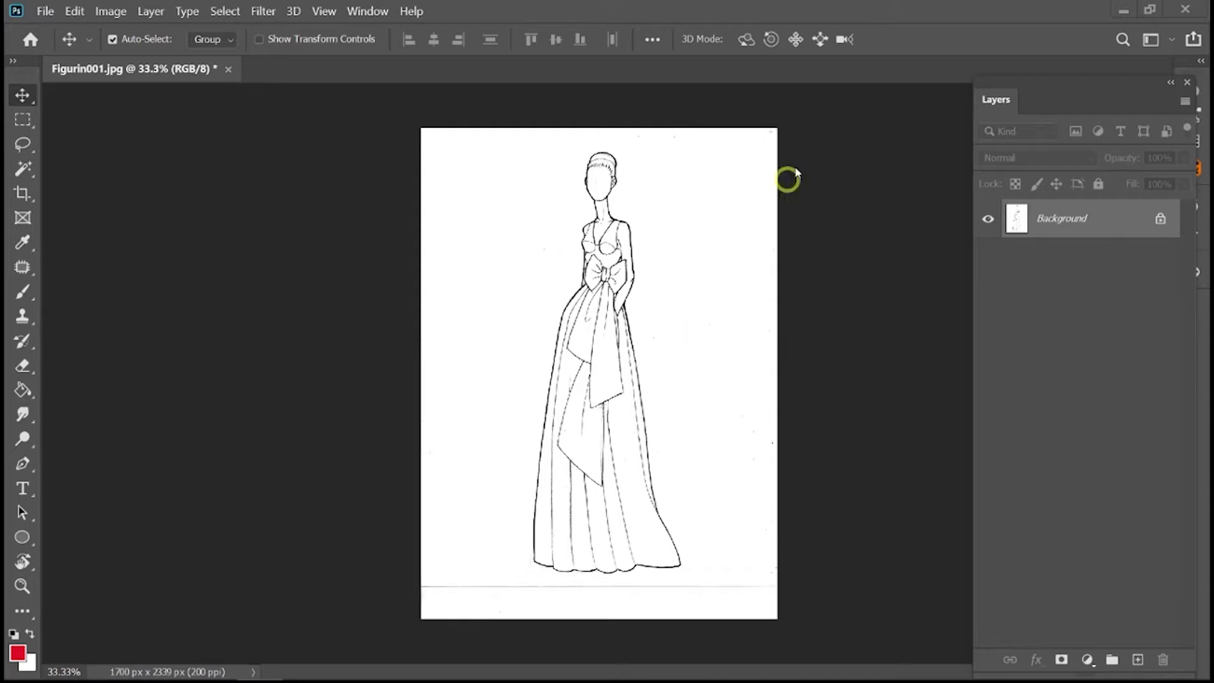
Create a U.S. Paper Legal (8.5 × 14 in) document at 200 ppi, then return to Figurin001.
key(ctrl+n)
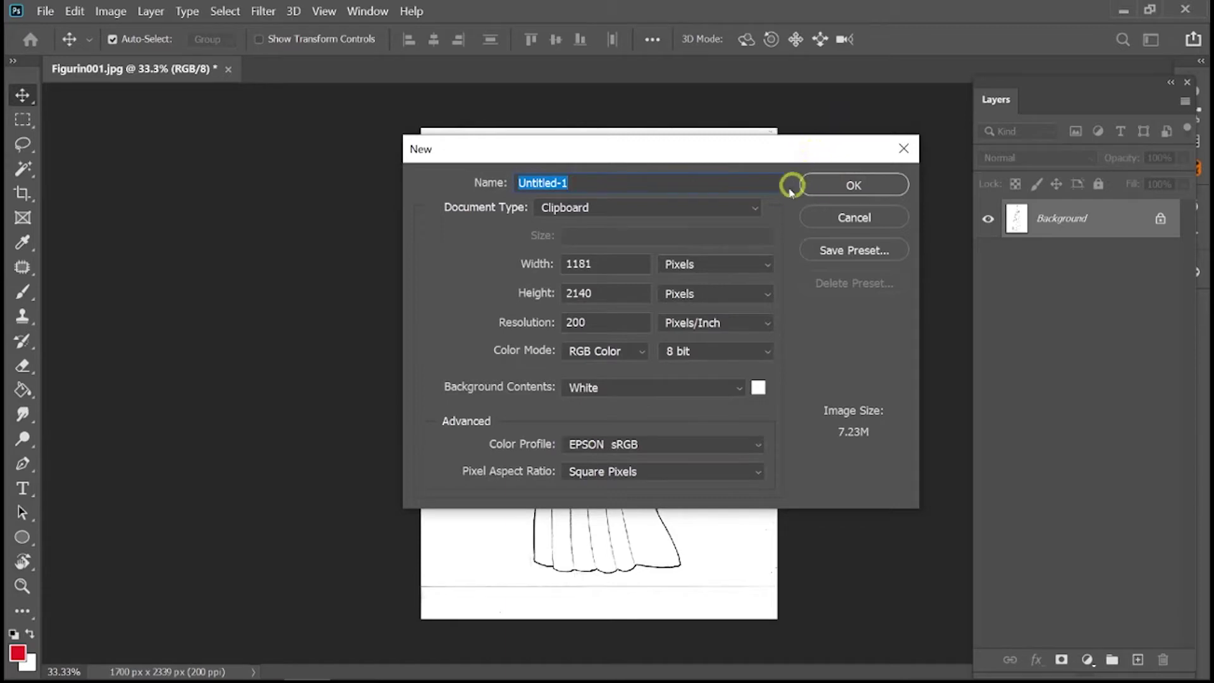
click(757, 214)
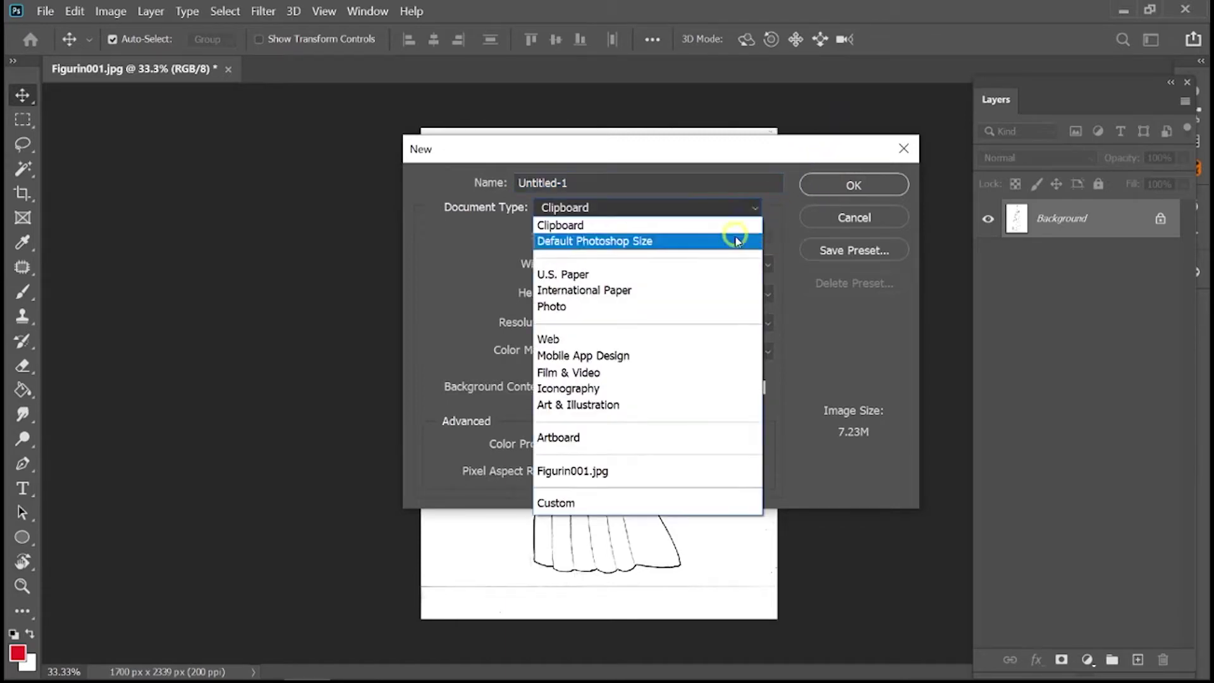
click(724, 271)
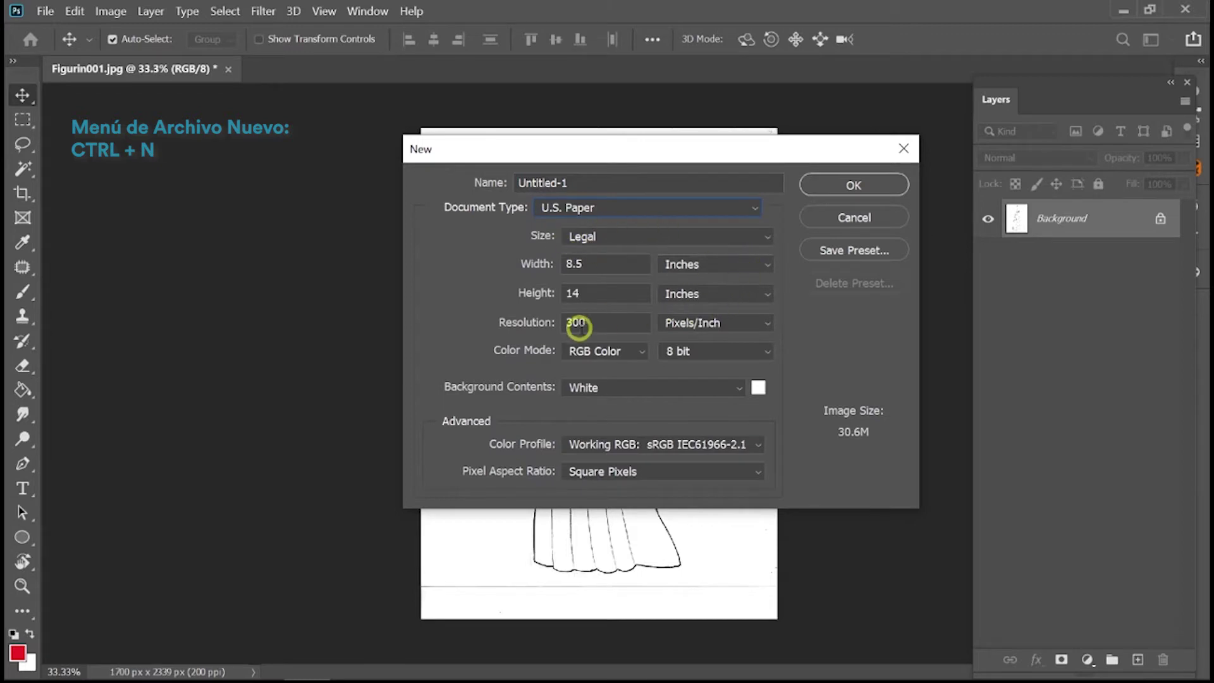
drag(595, 324, 539, 326)
text(2)
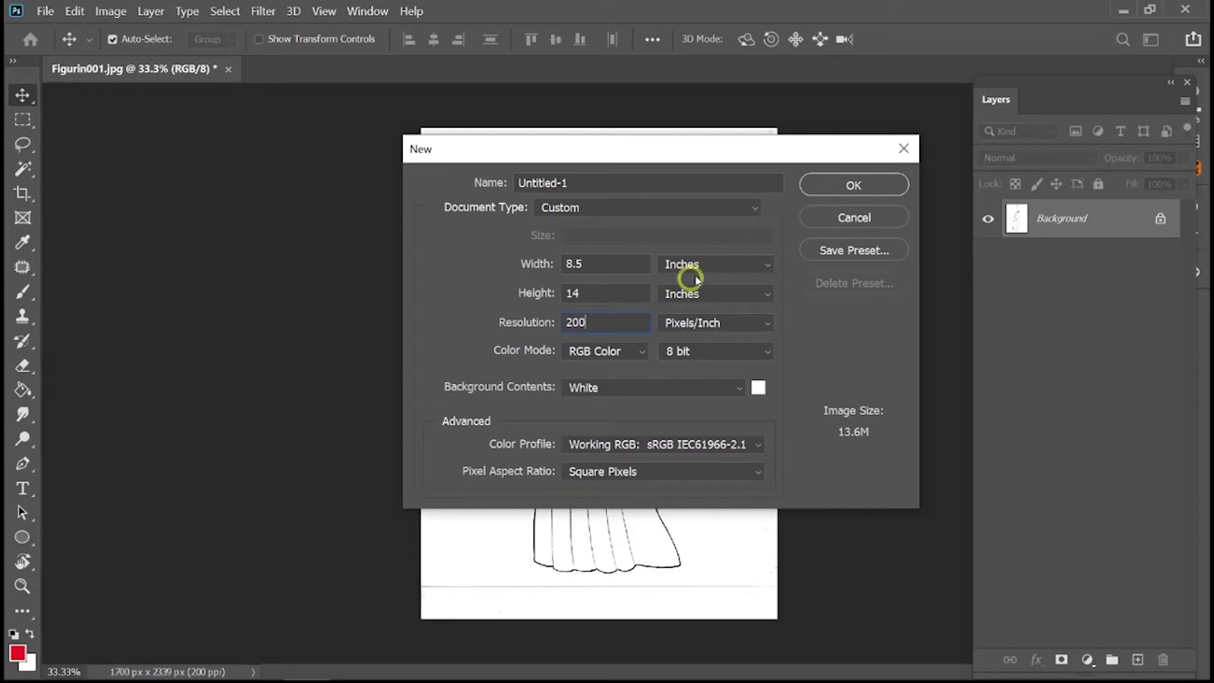
click(854, 185)
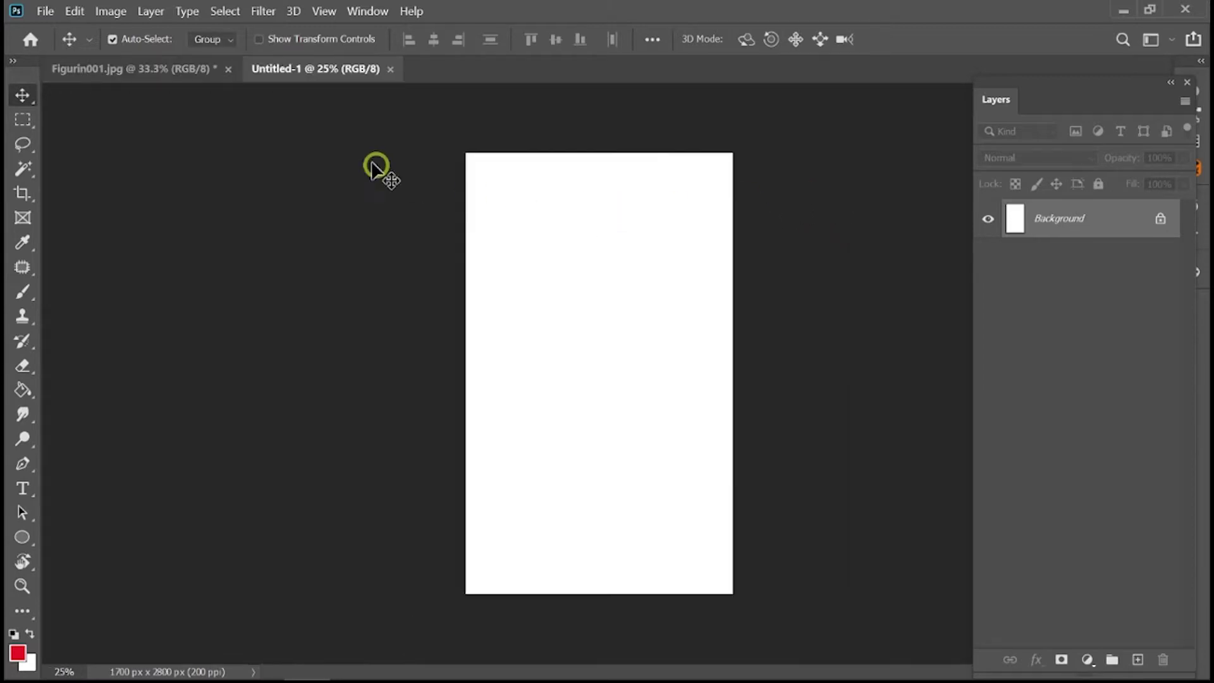
click(135, 76)
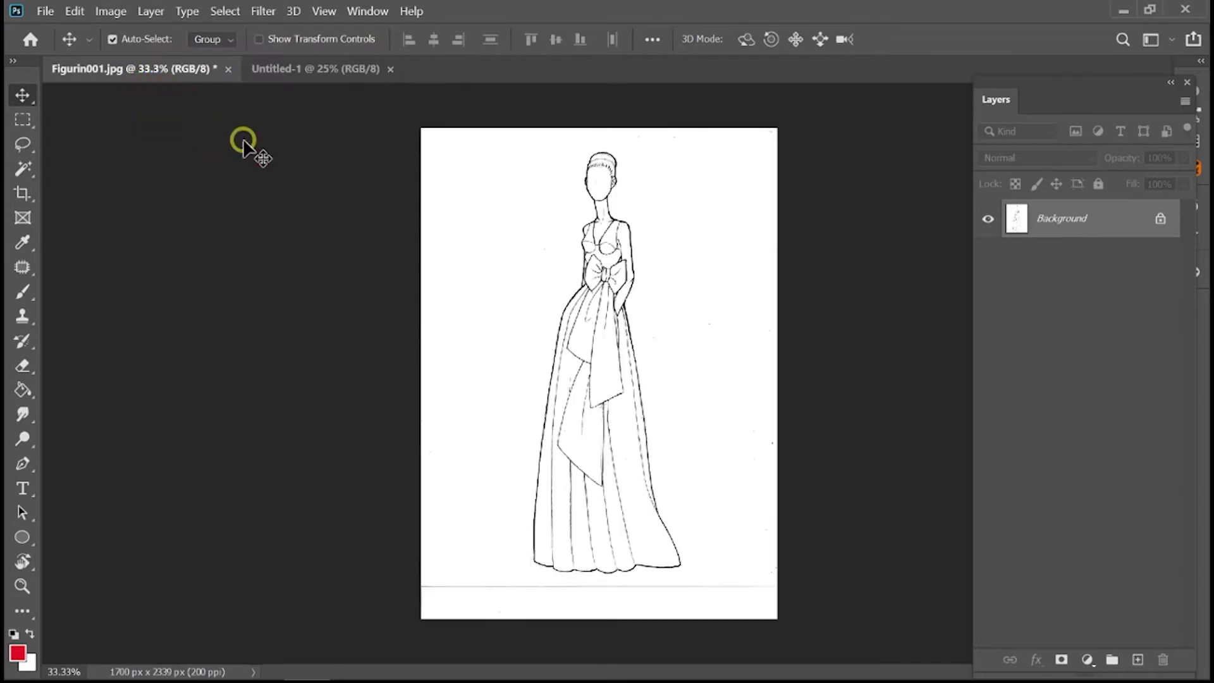
Crop the sketch to 884 x 2117 px, trimming side margins, top space and bottom scanner line.
click(23, 193)
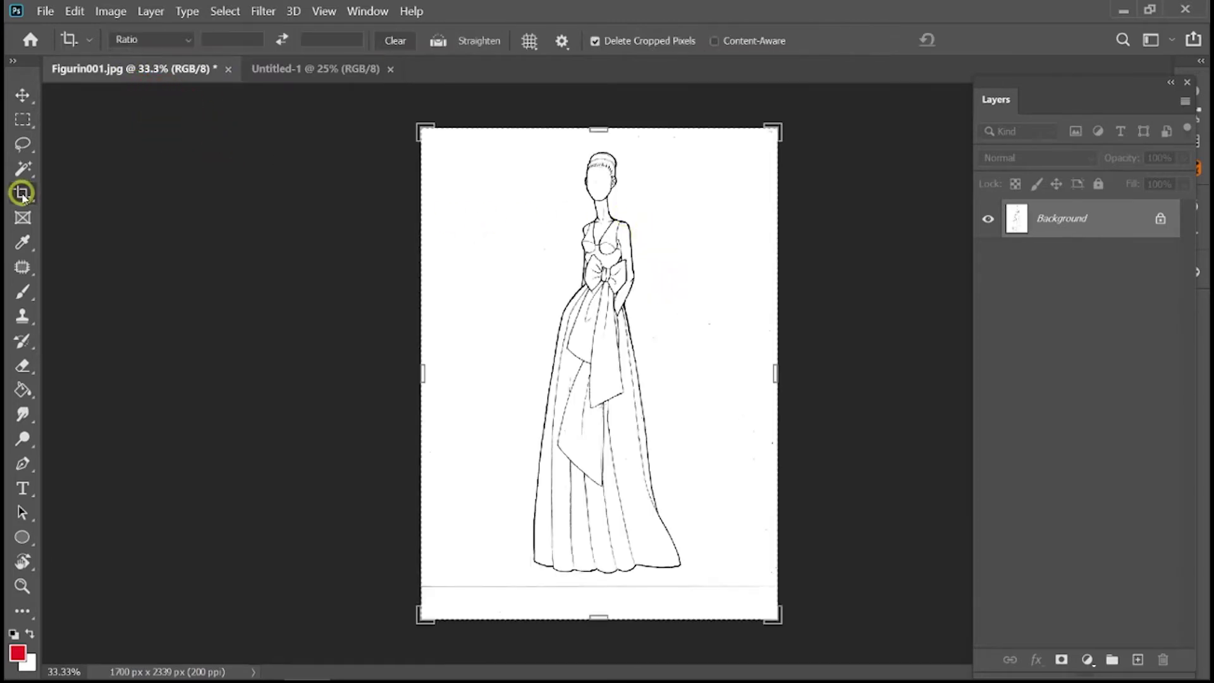
right_click(23, 193)
click(122, 193)
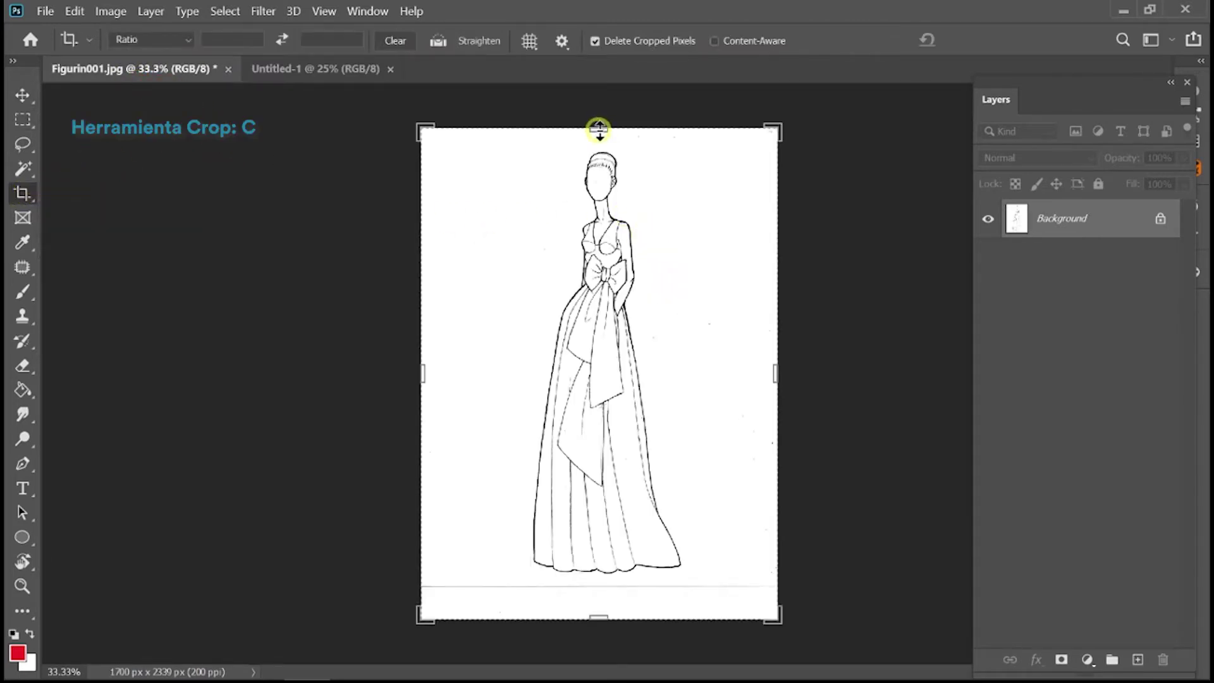
drag(423, 374, 464, 376)
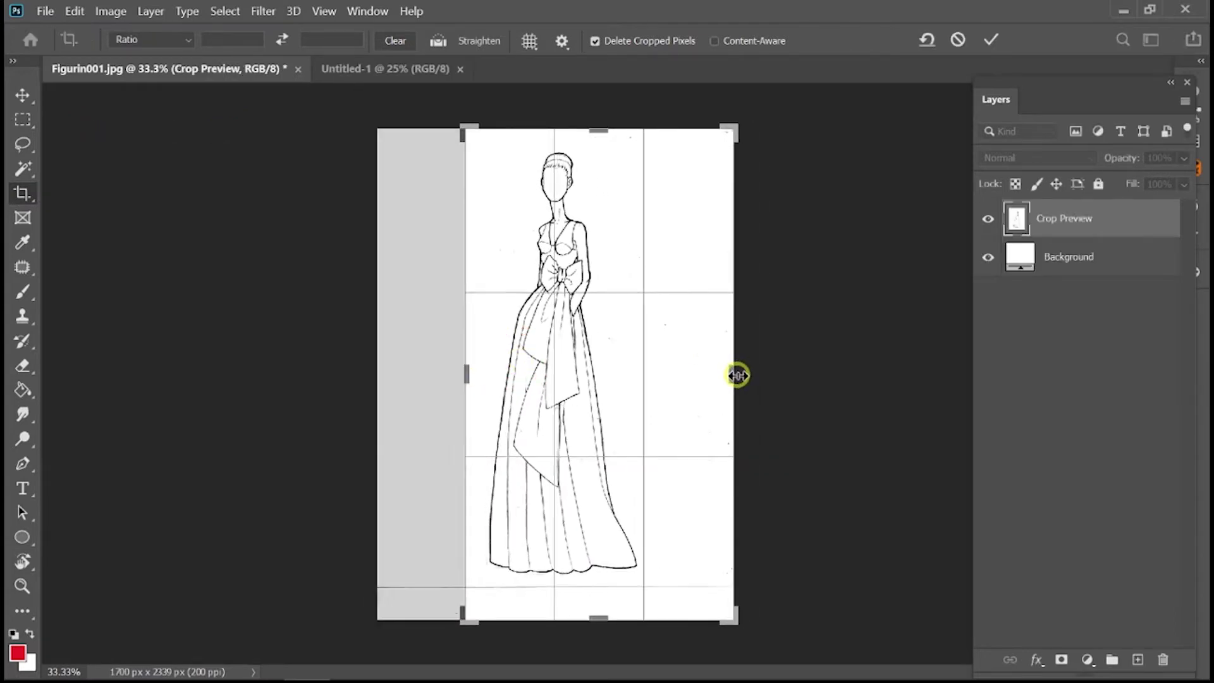
drag(738, 373, 694, 374)
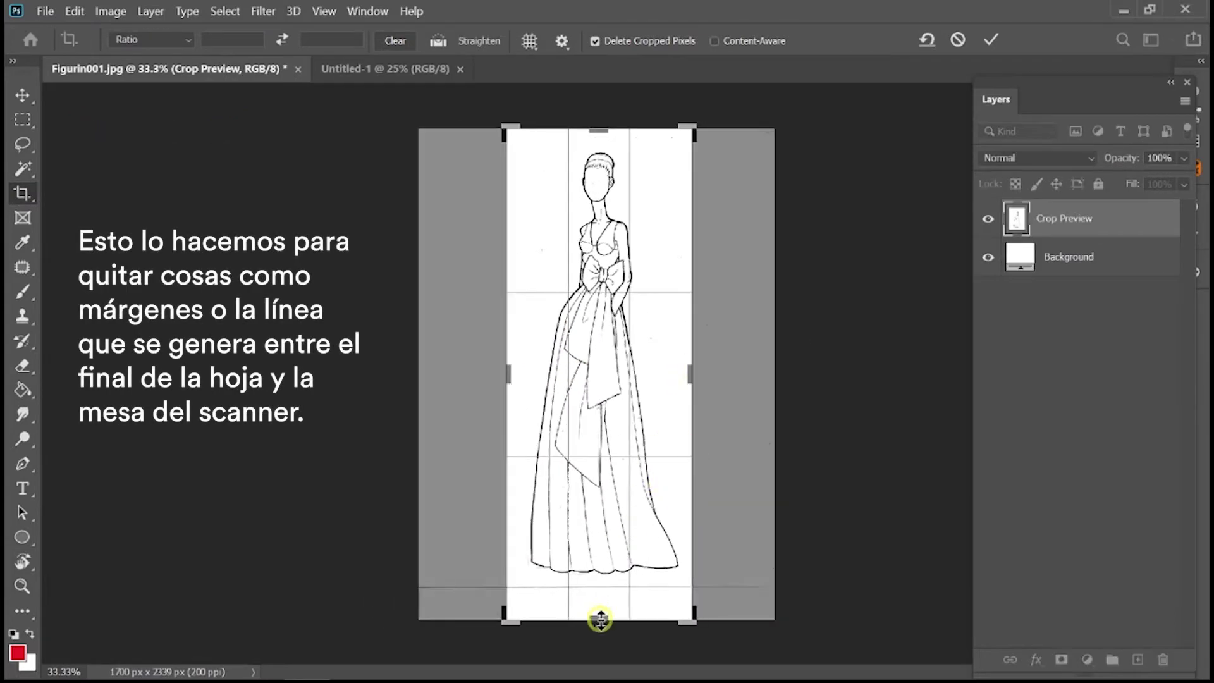
drag(600, 620, 600, 584)
drag(606, 147, 607, 155)
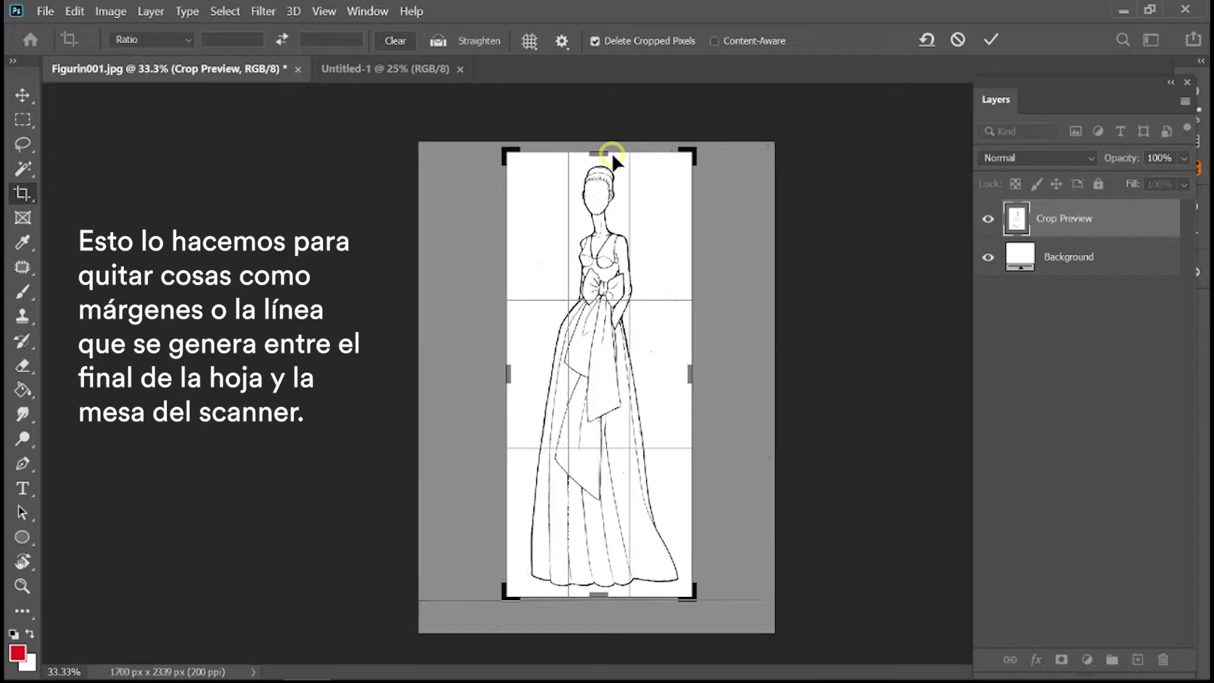
key(Return)
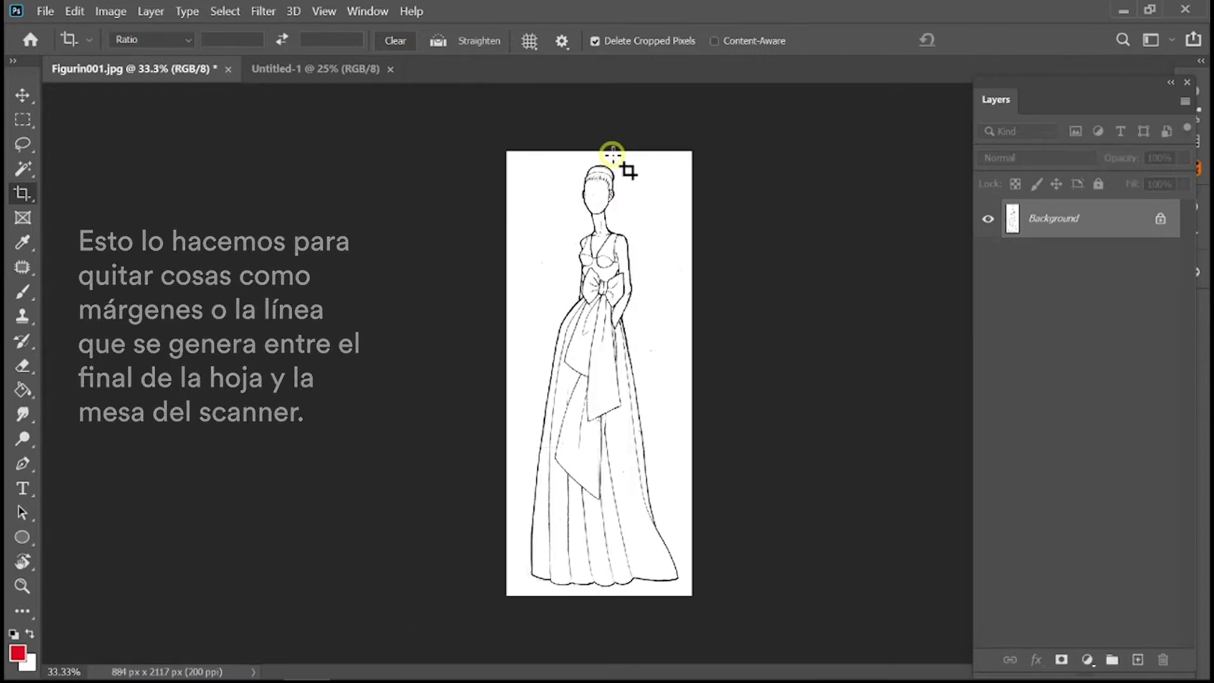
click(24, 169)
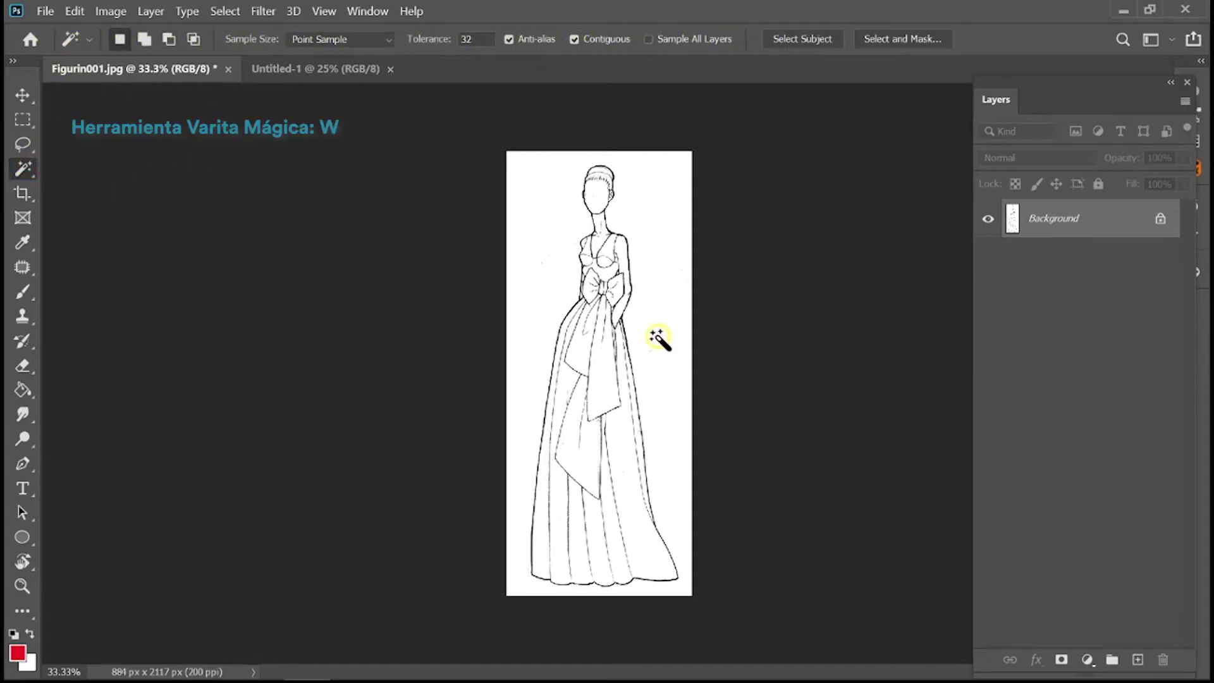
Magic Wand-select the white background and add the stray marks beside the bow.
click(656, 336)
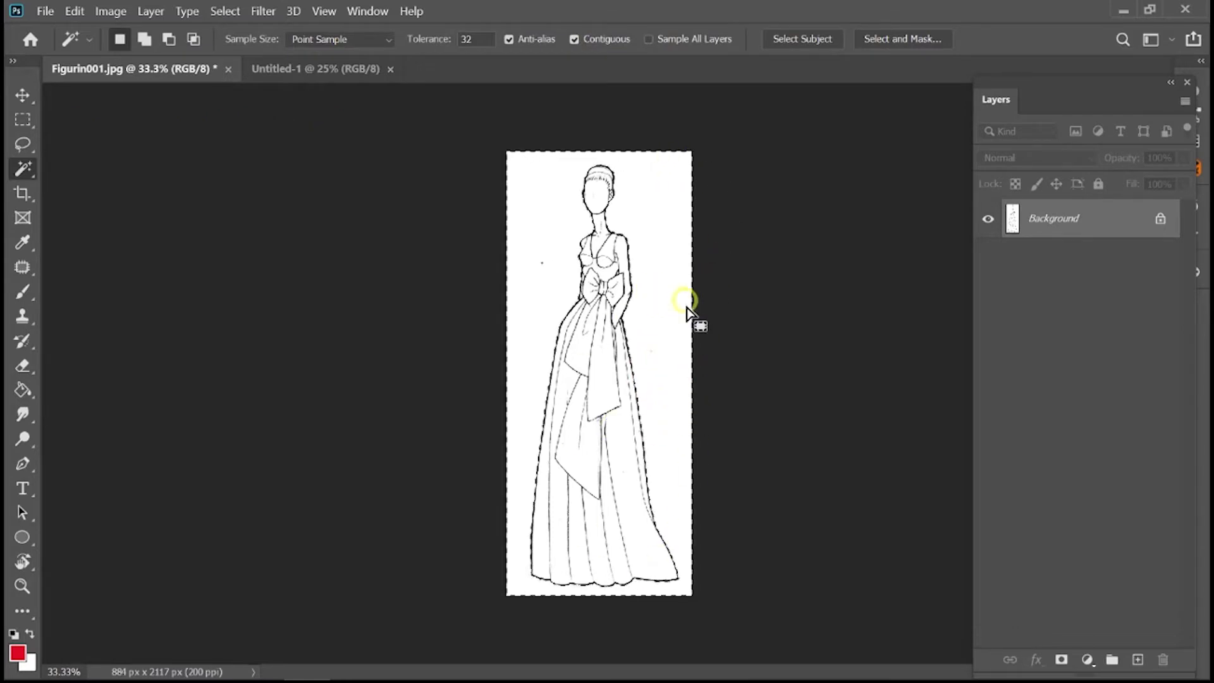
key(ctrl+plus)
key(ctrl+plus)
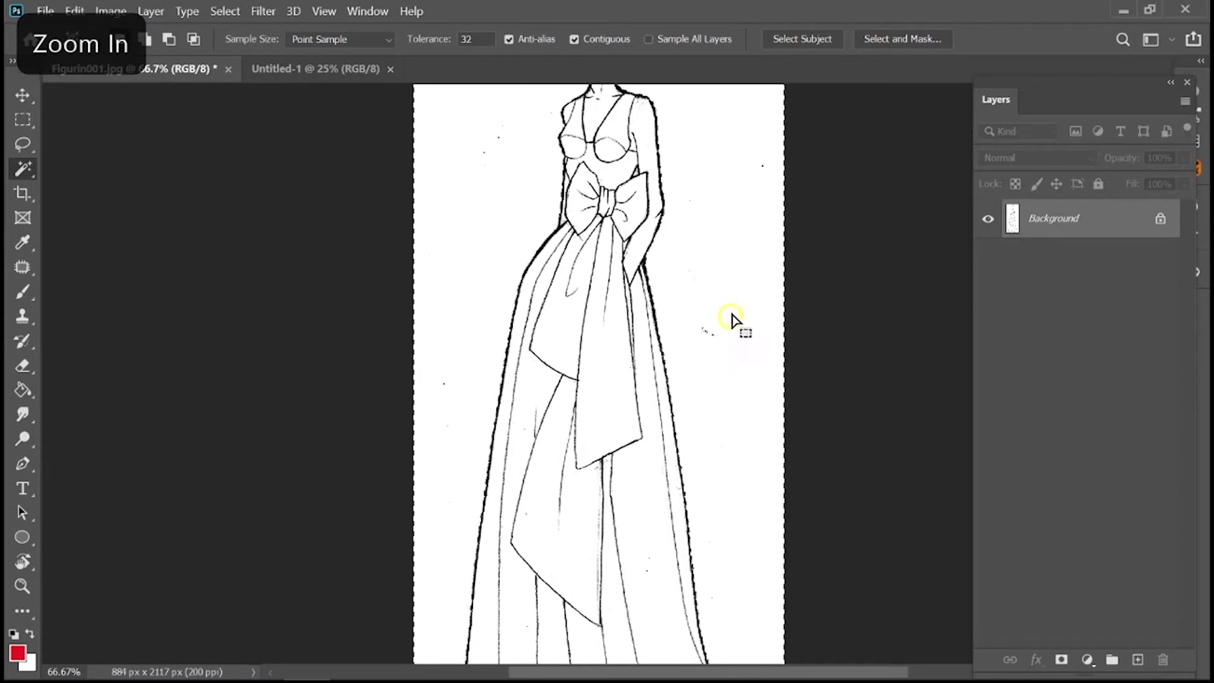
drag(737, 325, 732, 379)
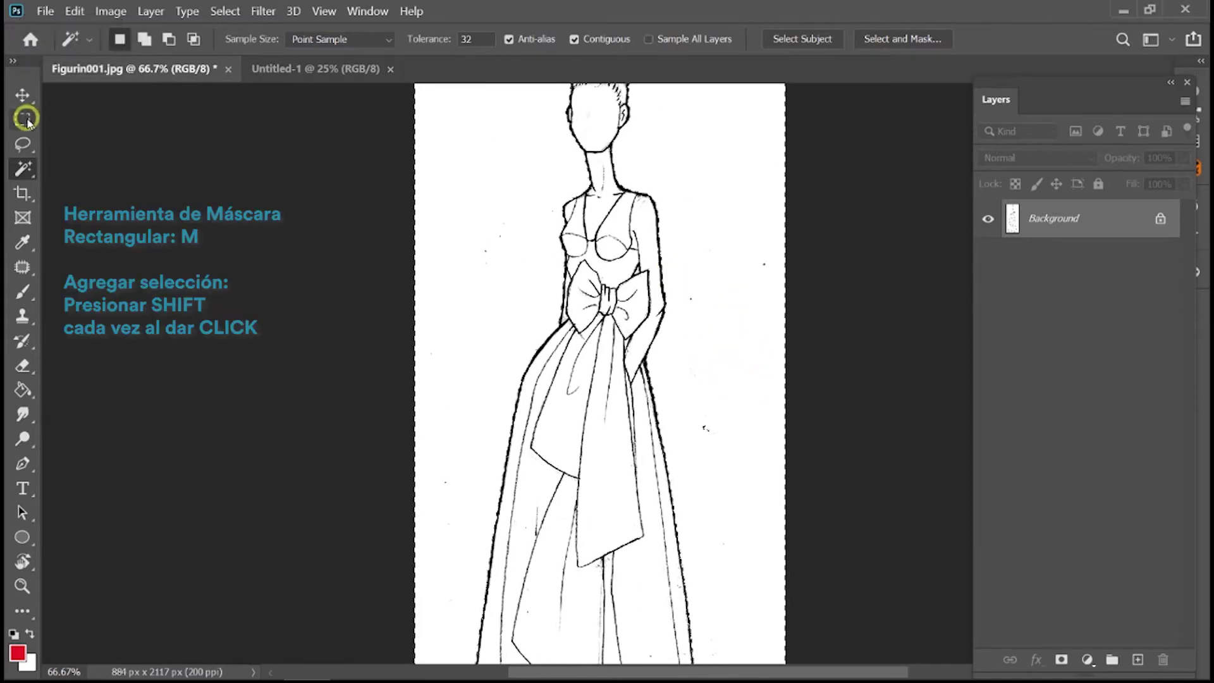
click(24, 118)
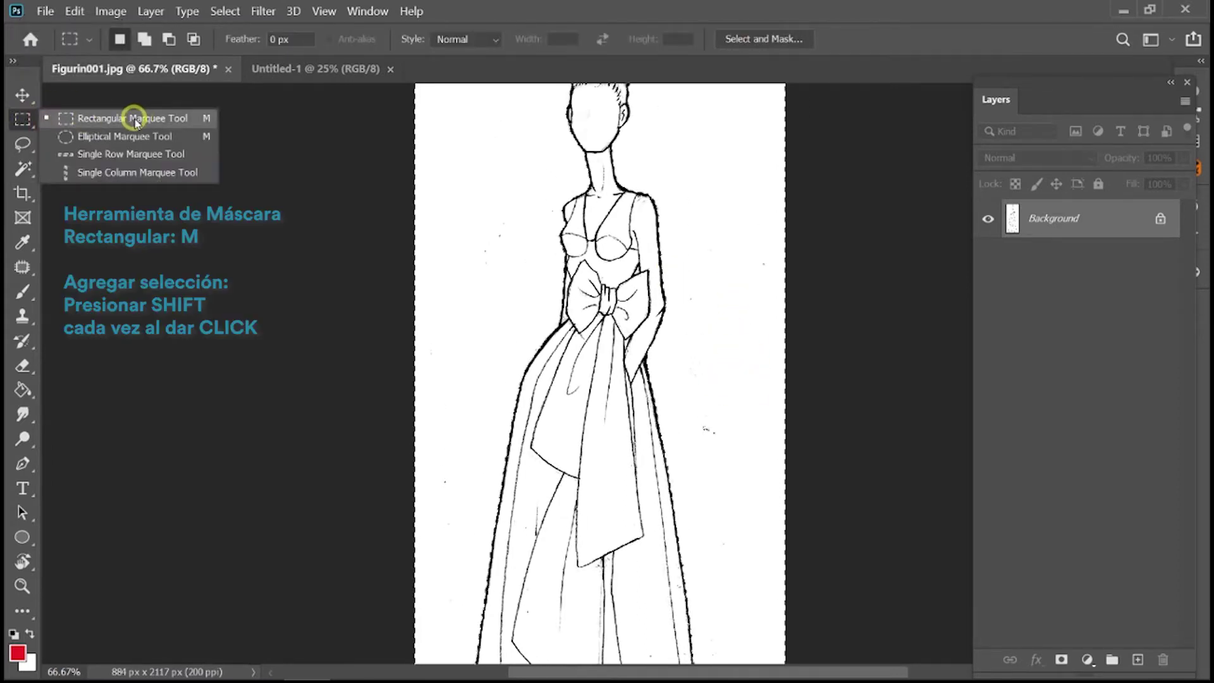
click(136, 120)
key(shift)
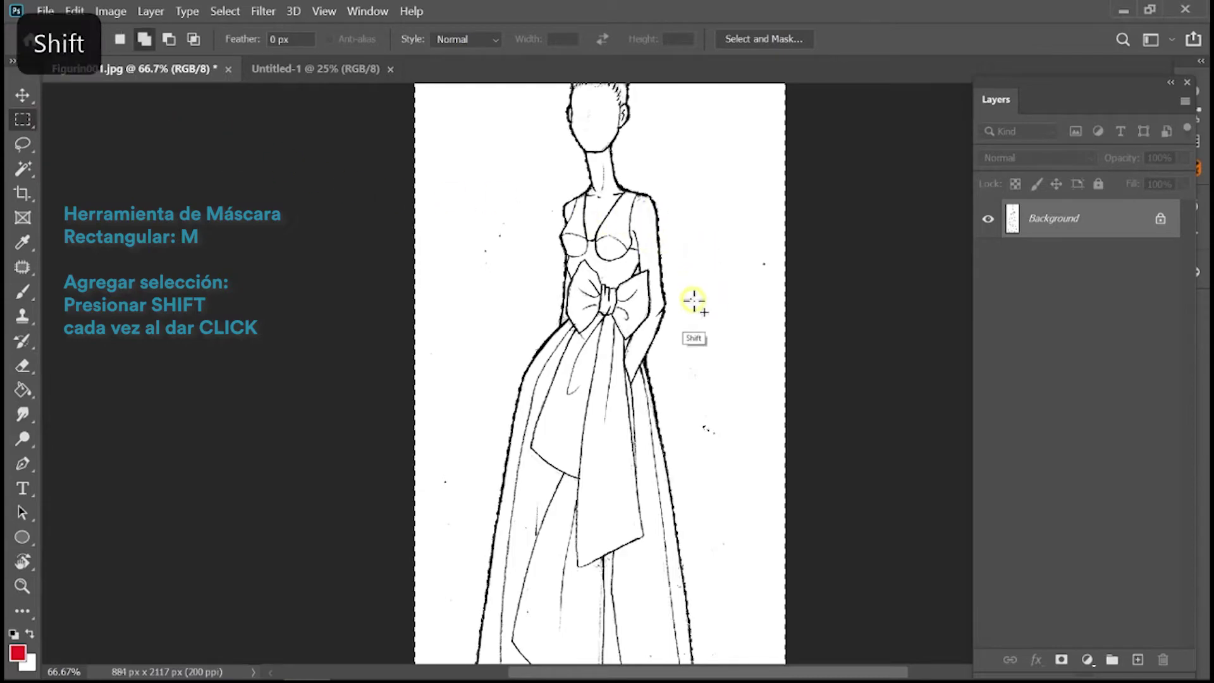
mouse_move(684, 291)
mouse_down()
mouse_move(735, 327)
mouse_move(708, 430)
mouse_up()
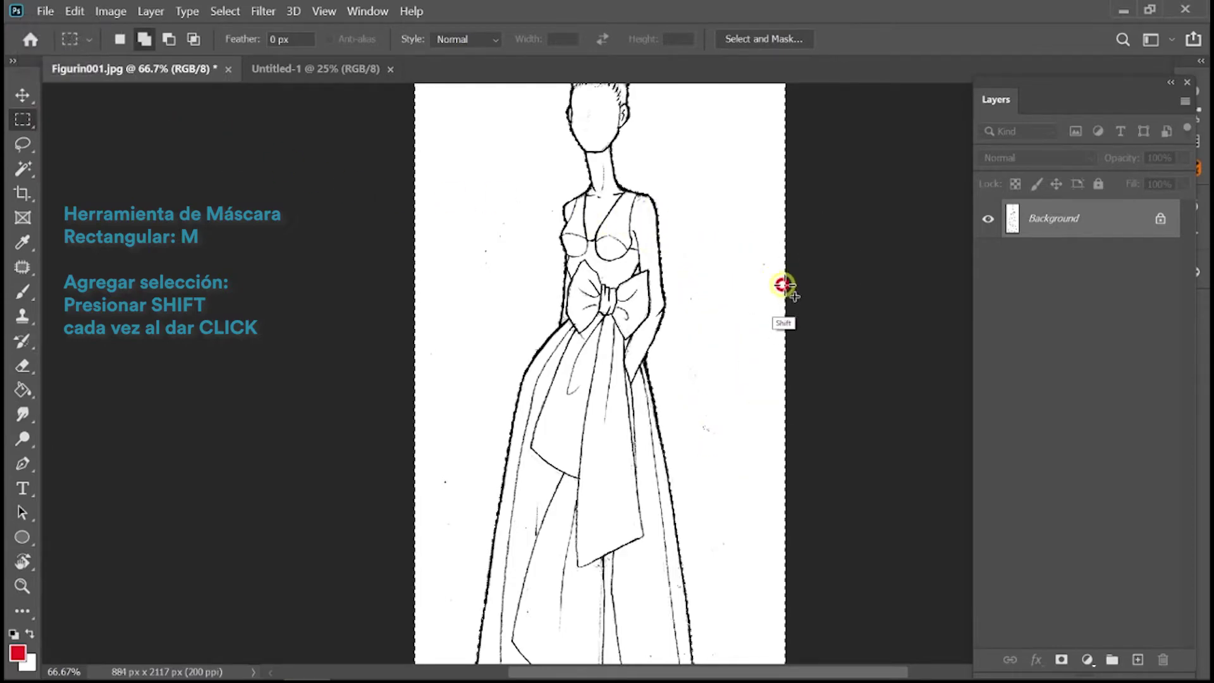
drag(457, 209, 556, 307)
Add the area around the hem and the tall strip beside the figure to the background selection.
key(space)
drag(718, 531, 761, 236)
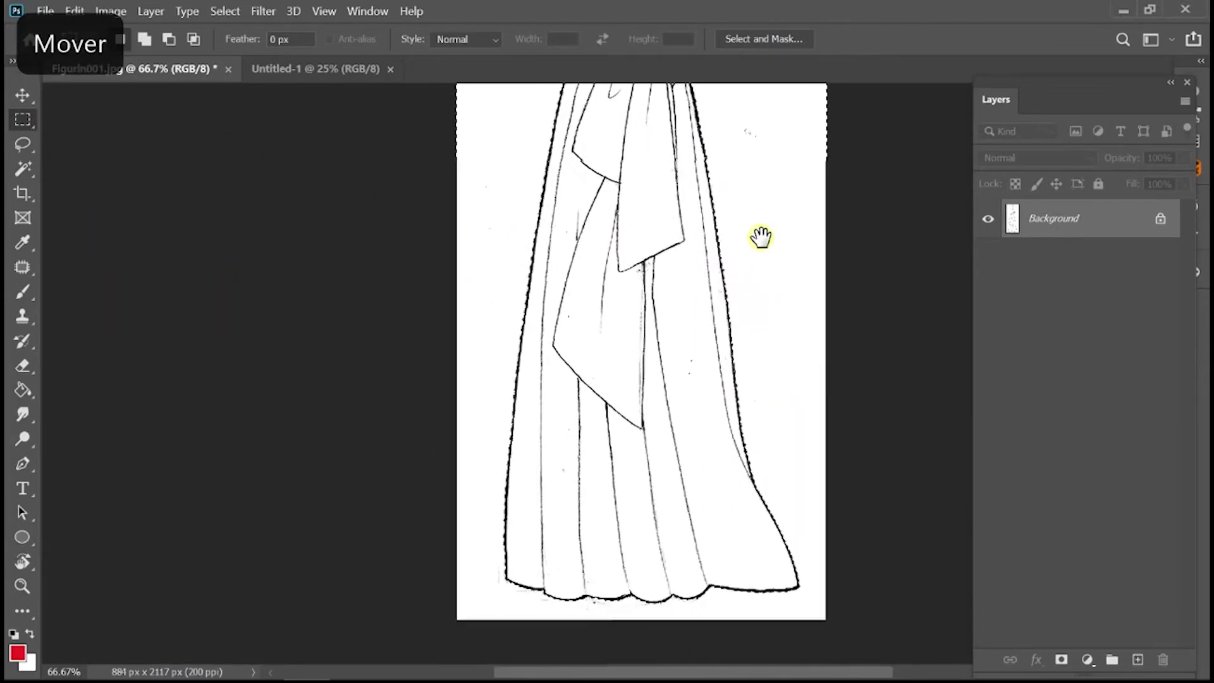
key(shift)
drag(576, 608, 627, 623)
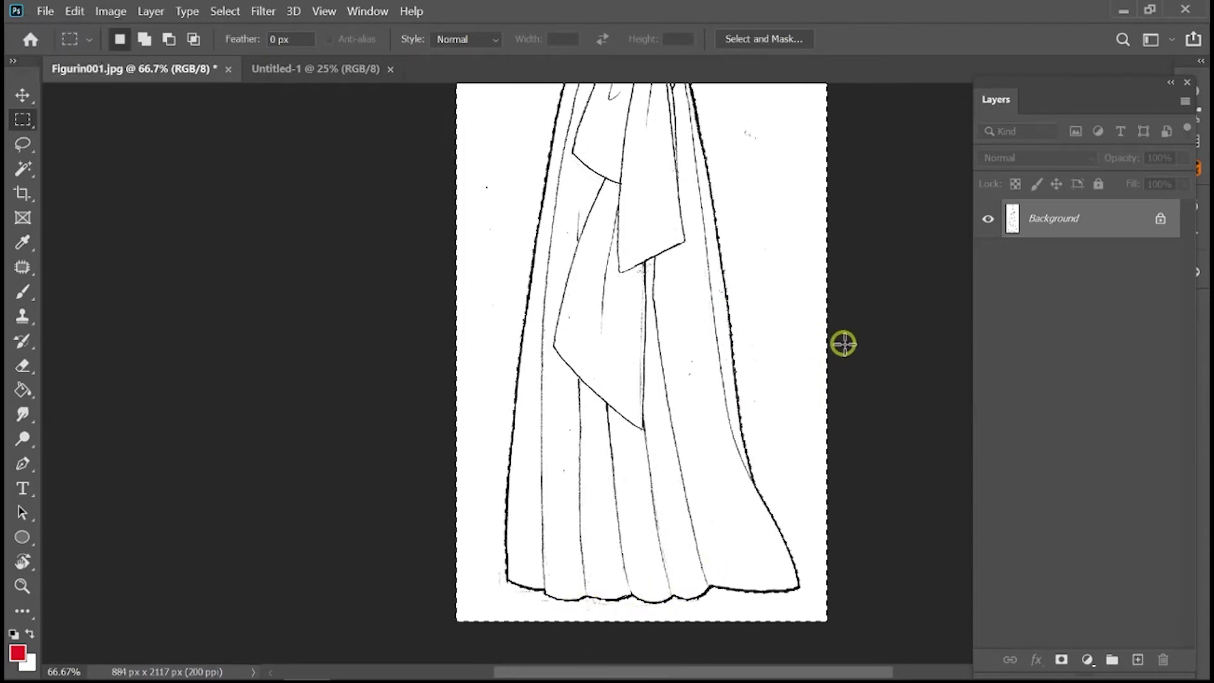
key(ctrl+minus)
key(space)
drag(738, 317, 602, 480)
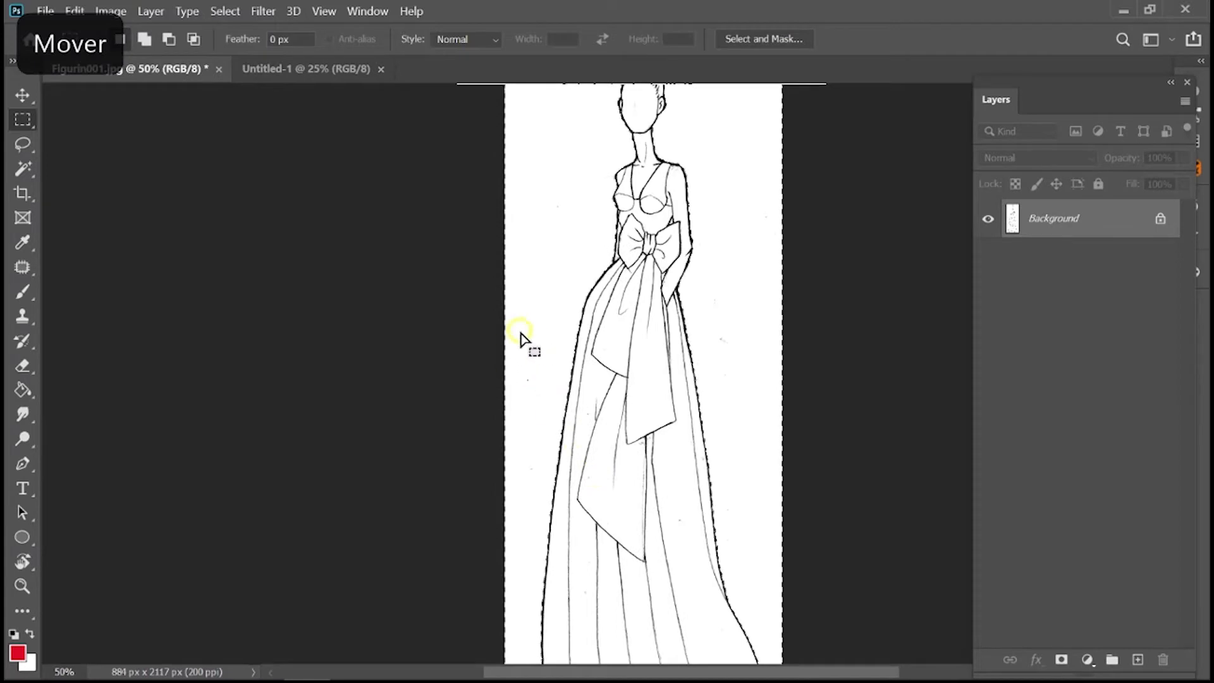
key(shift)
drag(506, 291, 542, 529)
key(space)
drag(769, 333, 778, 447)
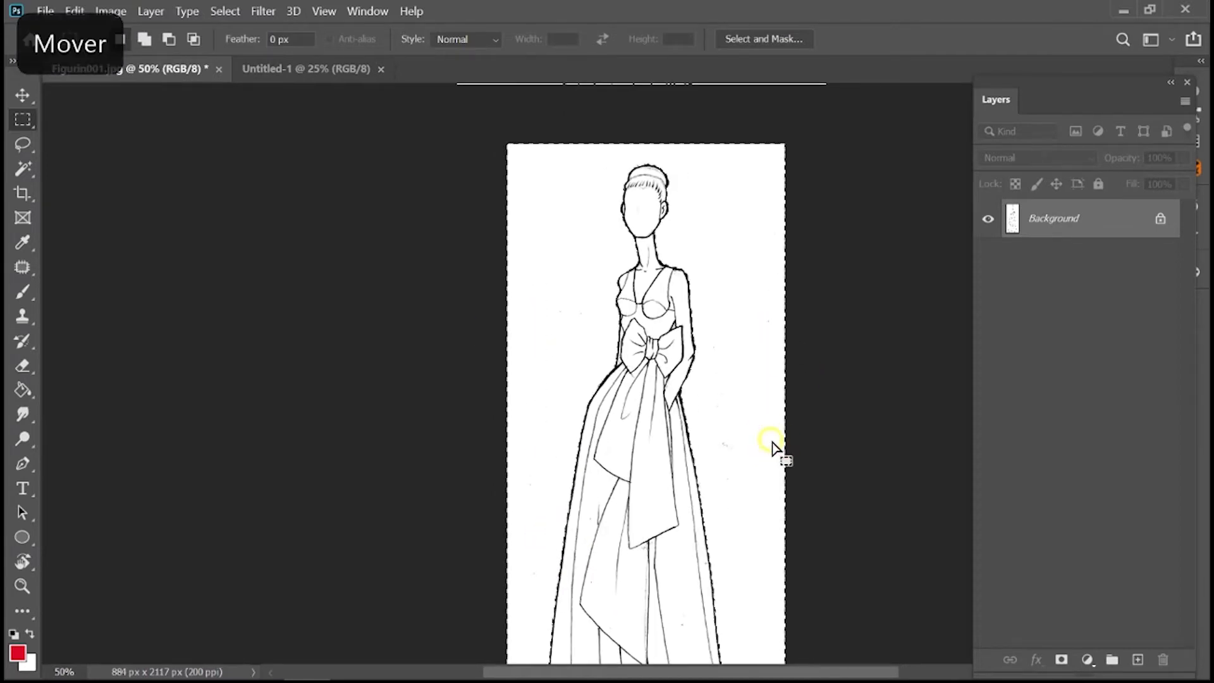
key(ctrl+minus)
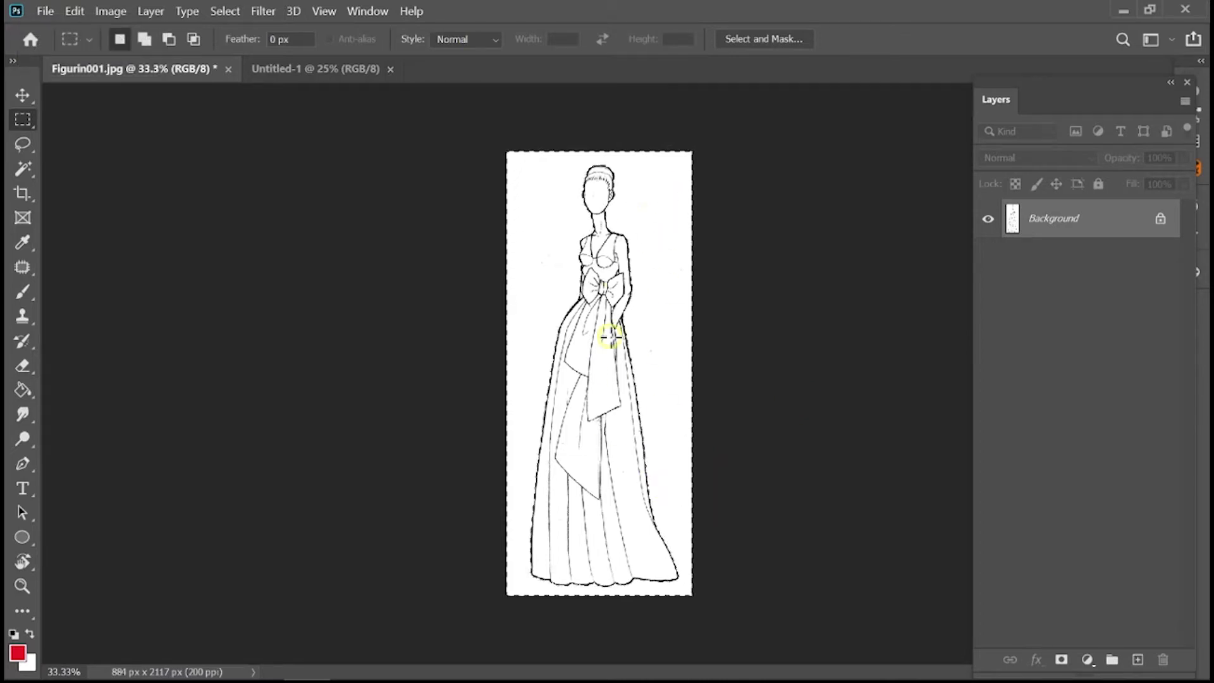
Restore the background selection and invert it with Select > Inverse.
click(593, 265)
key(ctrl+z)
click(22, 95)
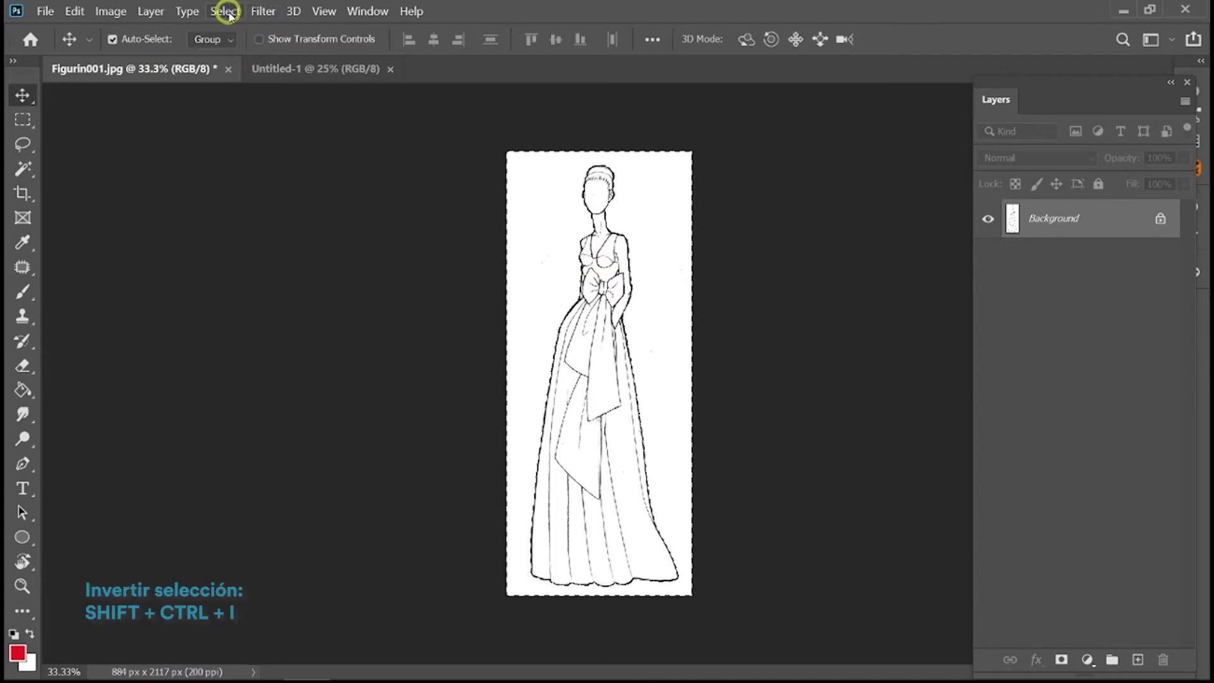
click(225, 11)
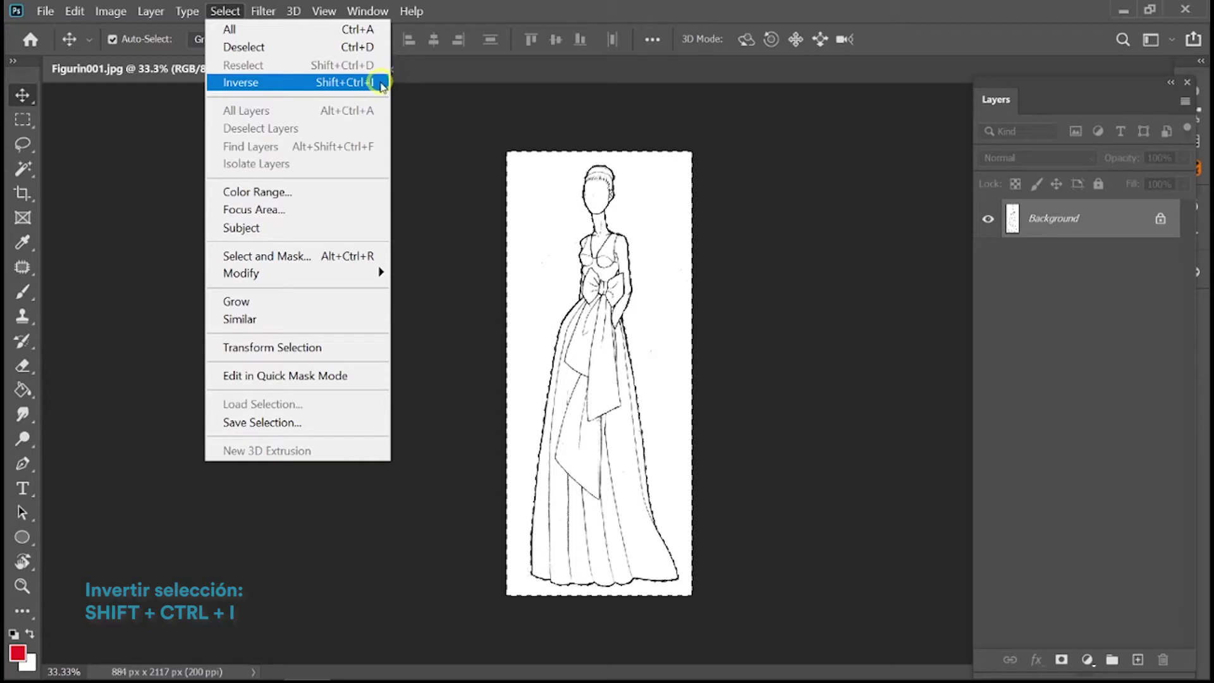
click(373, 83)
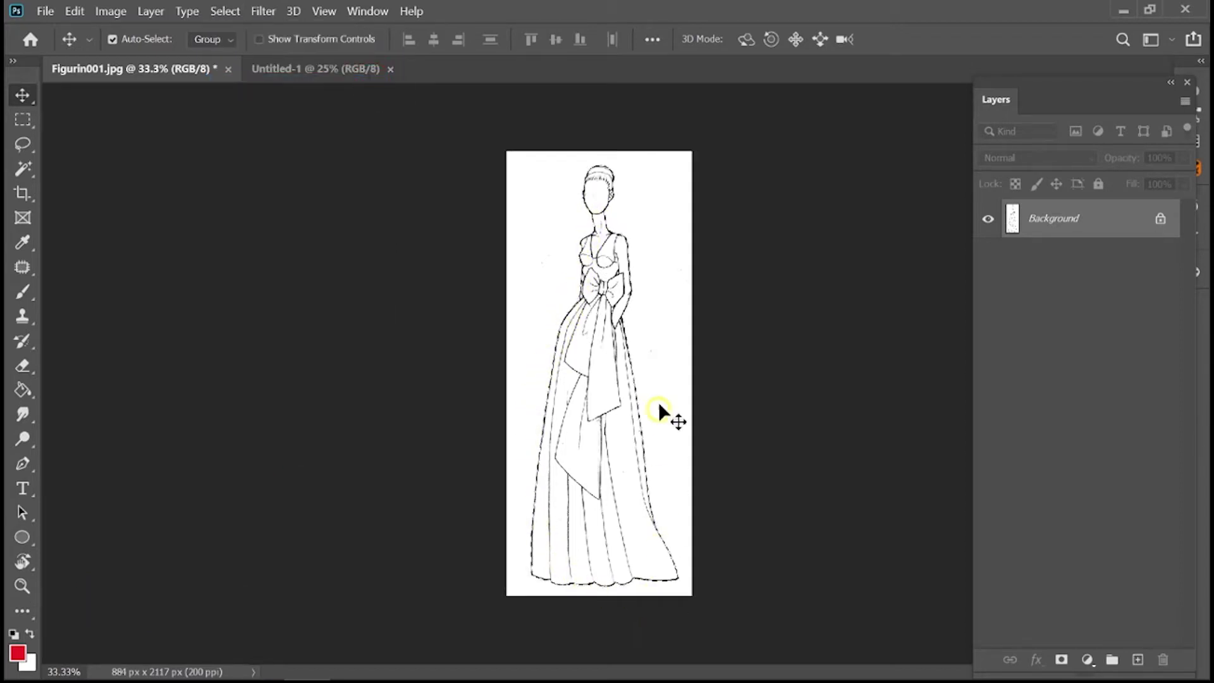
key(ctrl+plus)
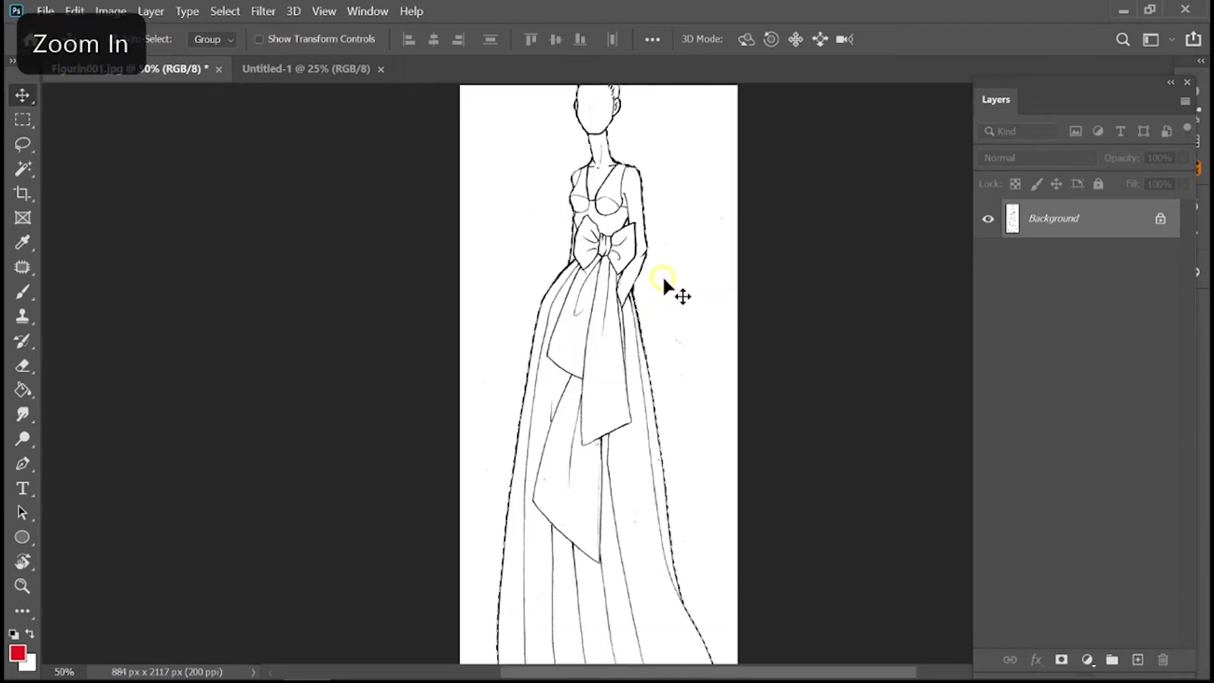
key(ctrl+plus)
key(ctrl+plus)
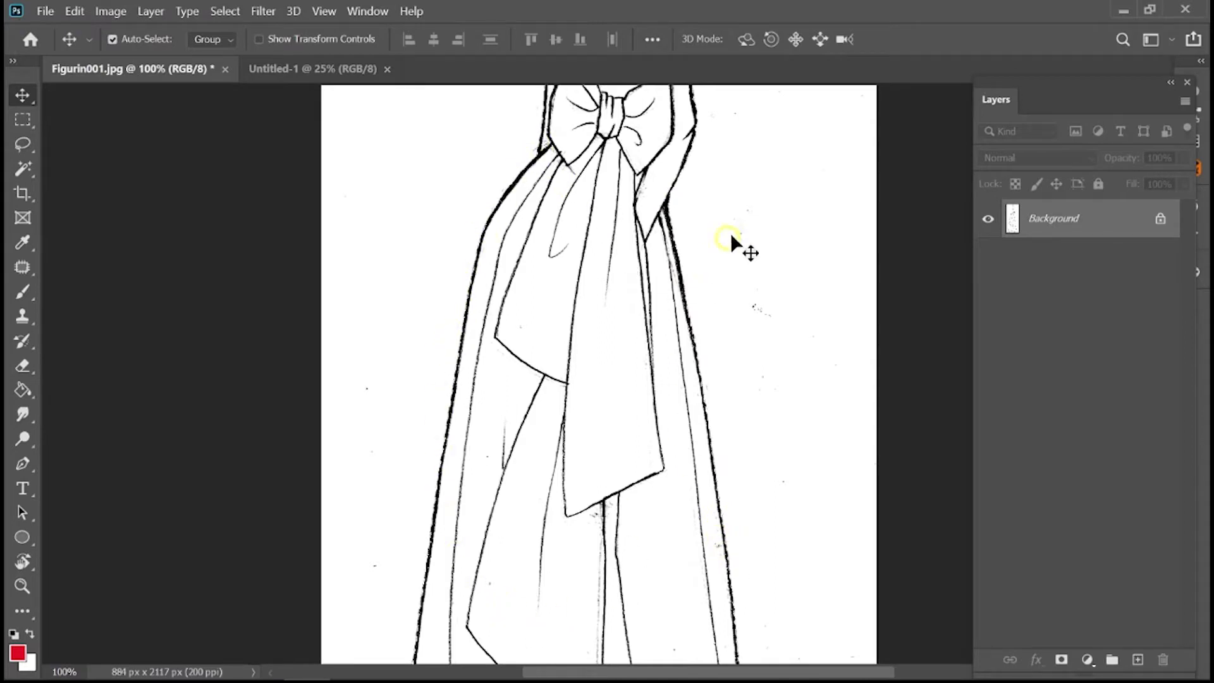
key(ctrl+minus)
key(ctrl+minus)
key(ctrl+minus)
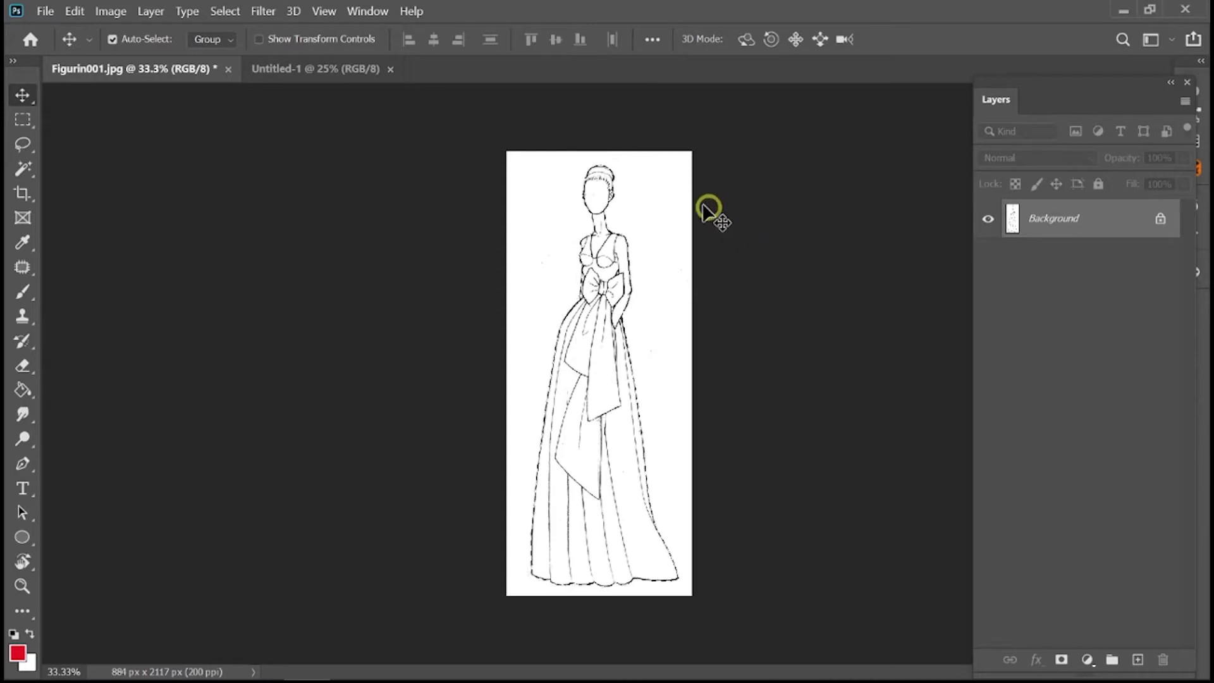
click(303, 67)
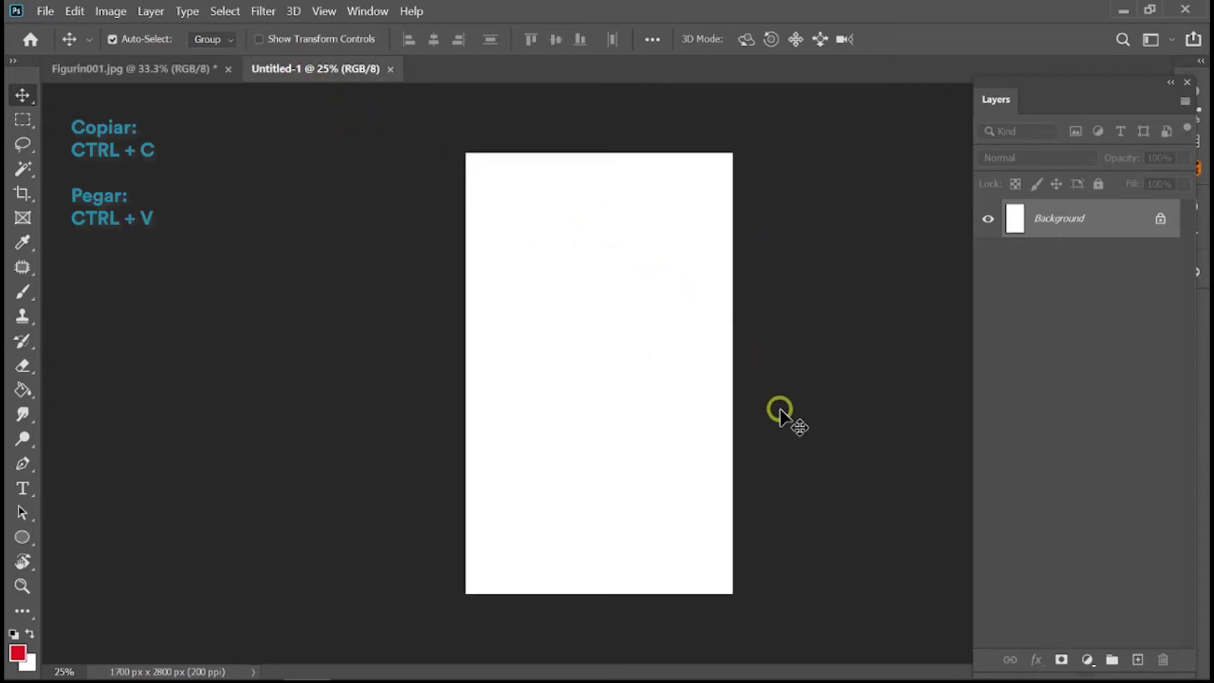
Paste the figure into Untitled-1, scale it to about 119.45%, then return to Figurin001.jpg.
key(ctrl+v)
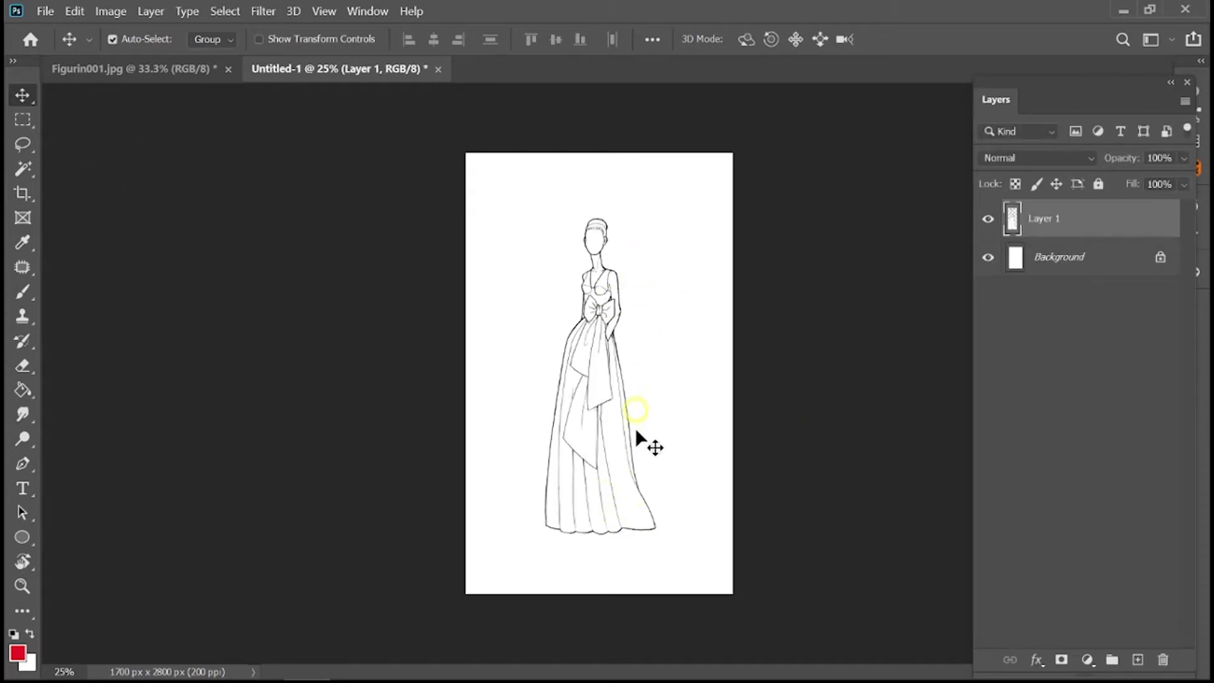
ctrl+click(640, 438)
key(ctrl)
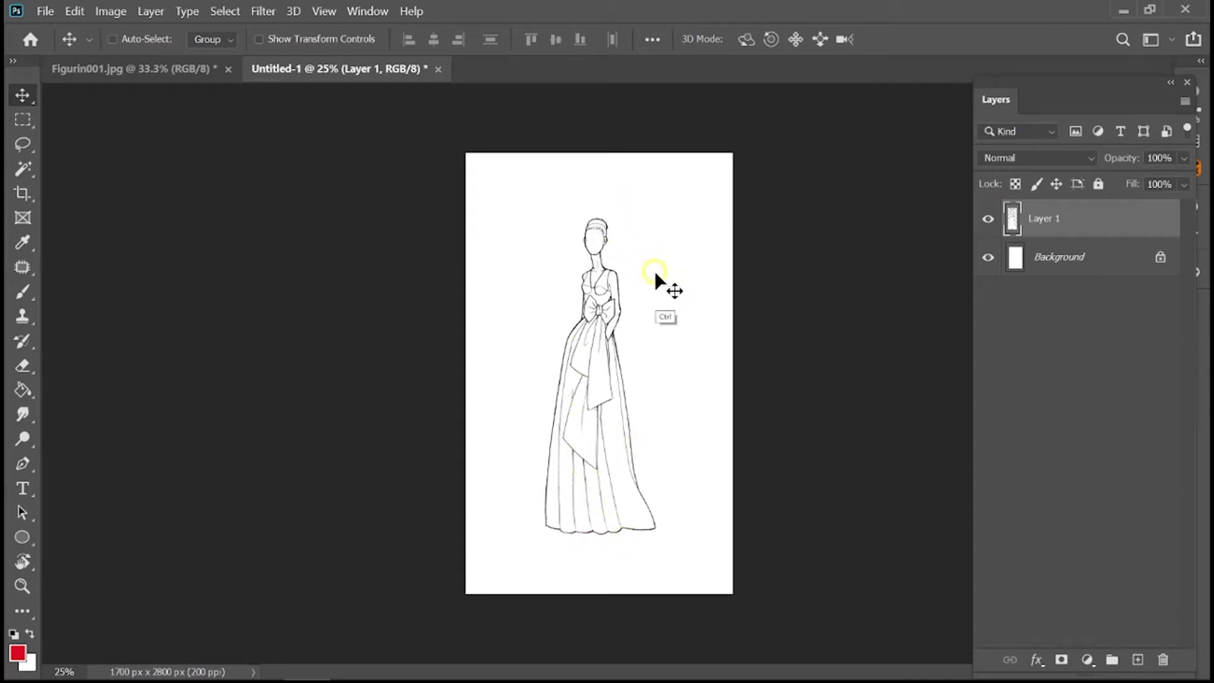
key(ctrl+t)
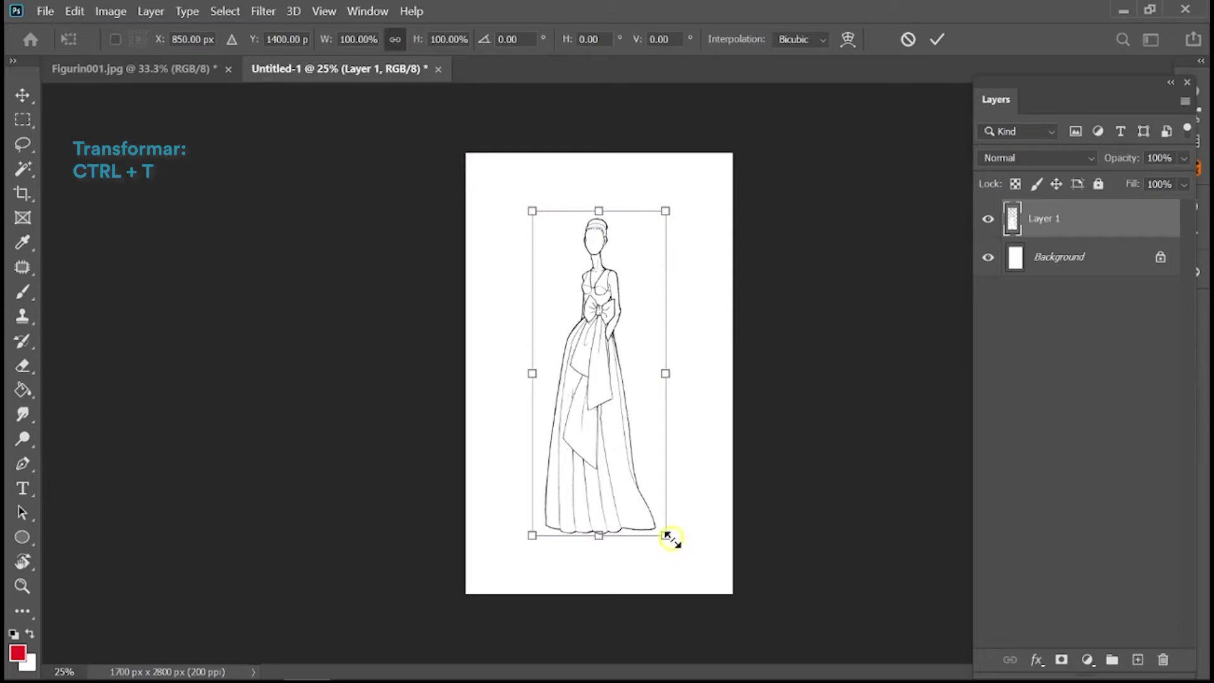
drag(670, 539, 683, 565)
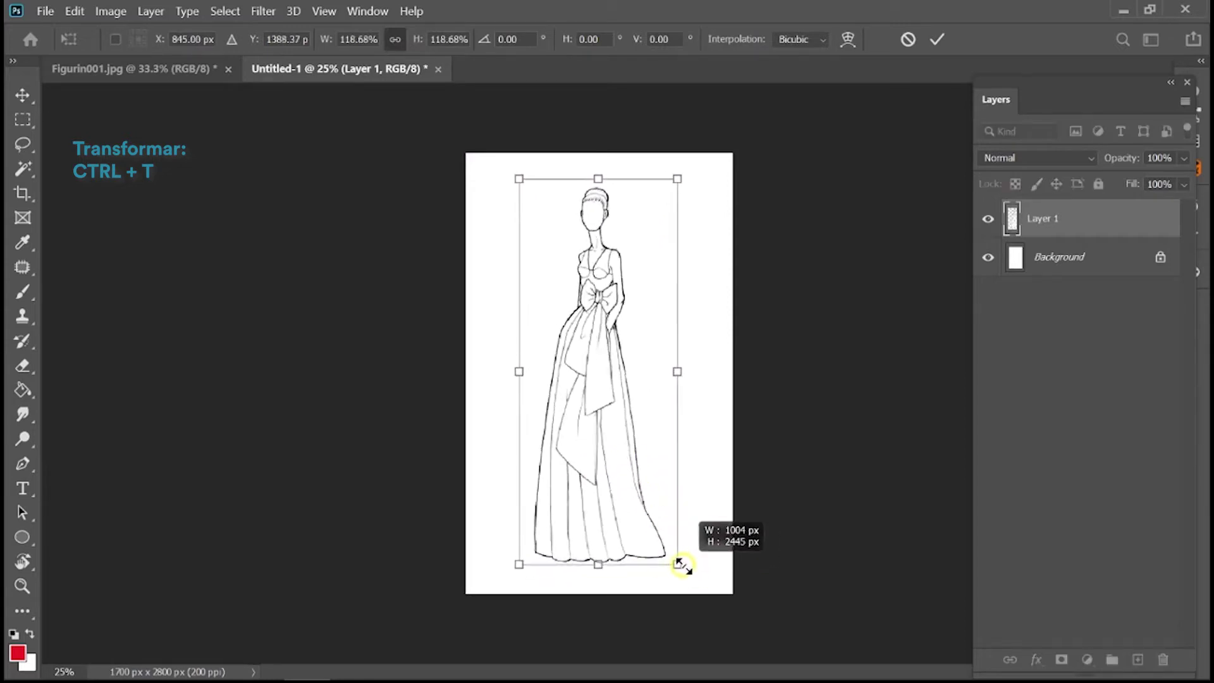
drag(683, 566, 683, 564)
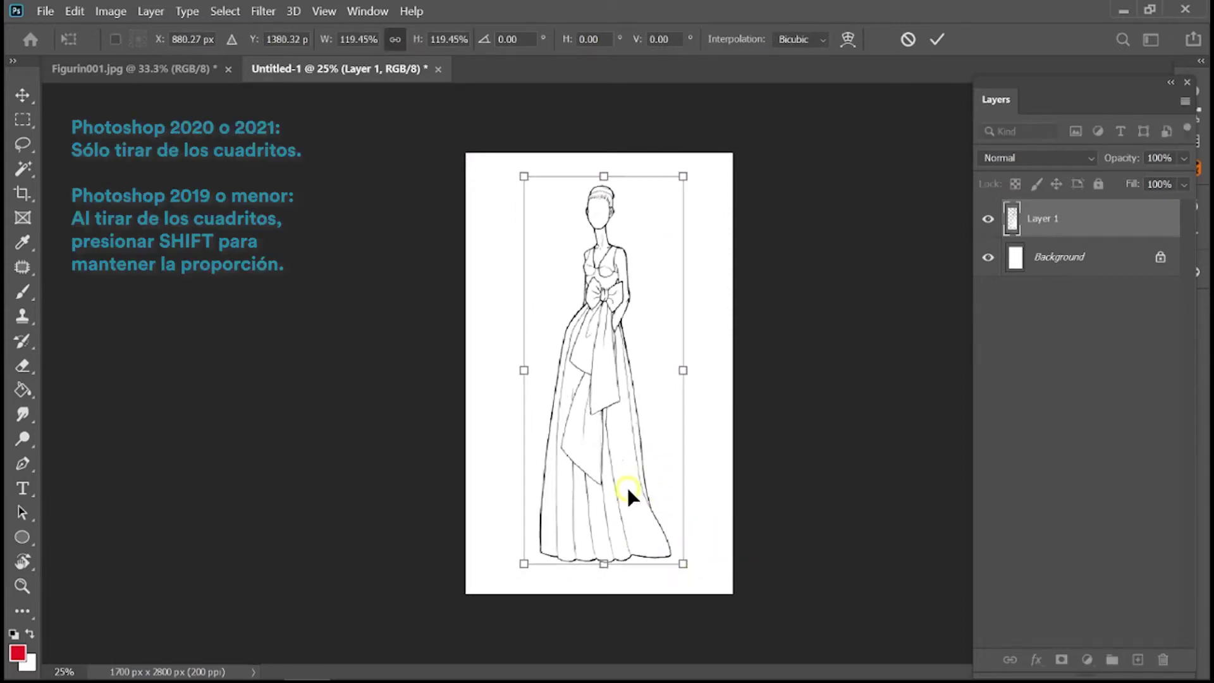
key(Return)
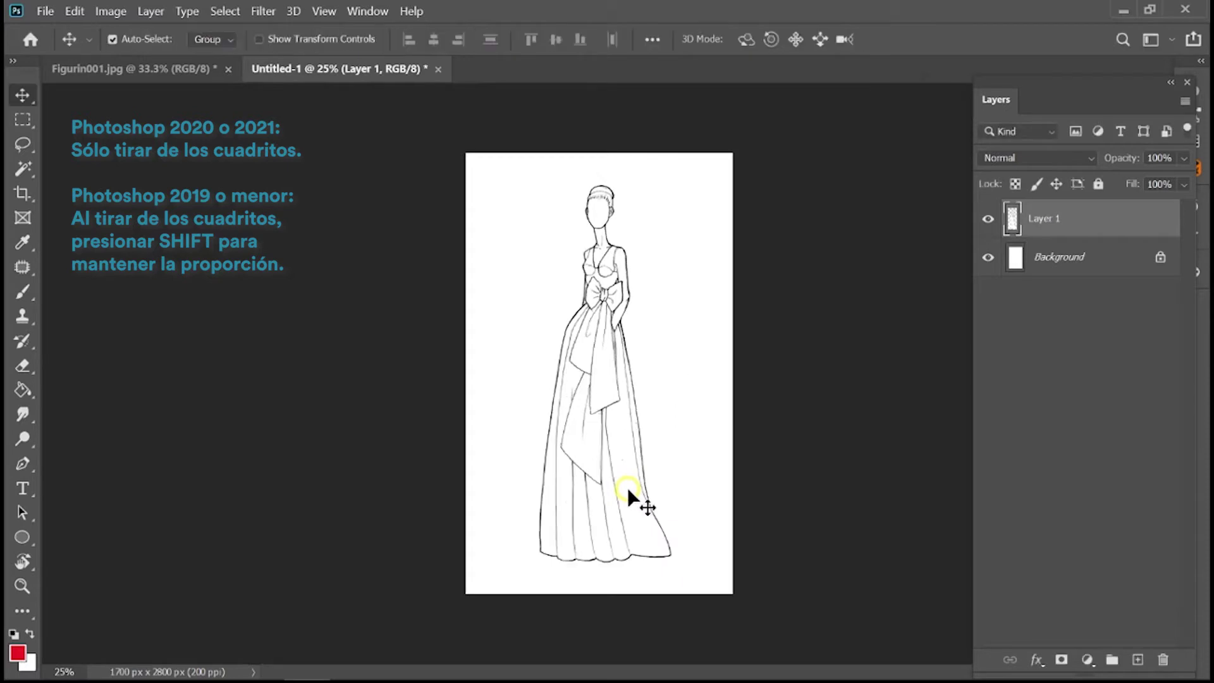
click(184, 68)
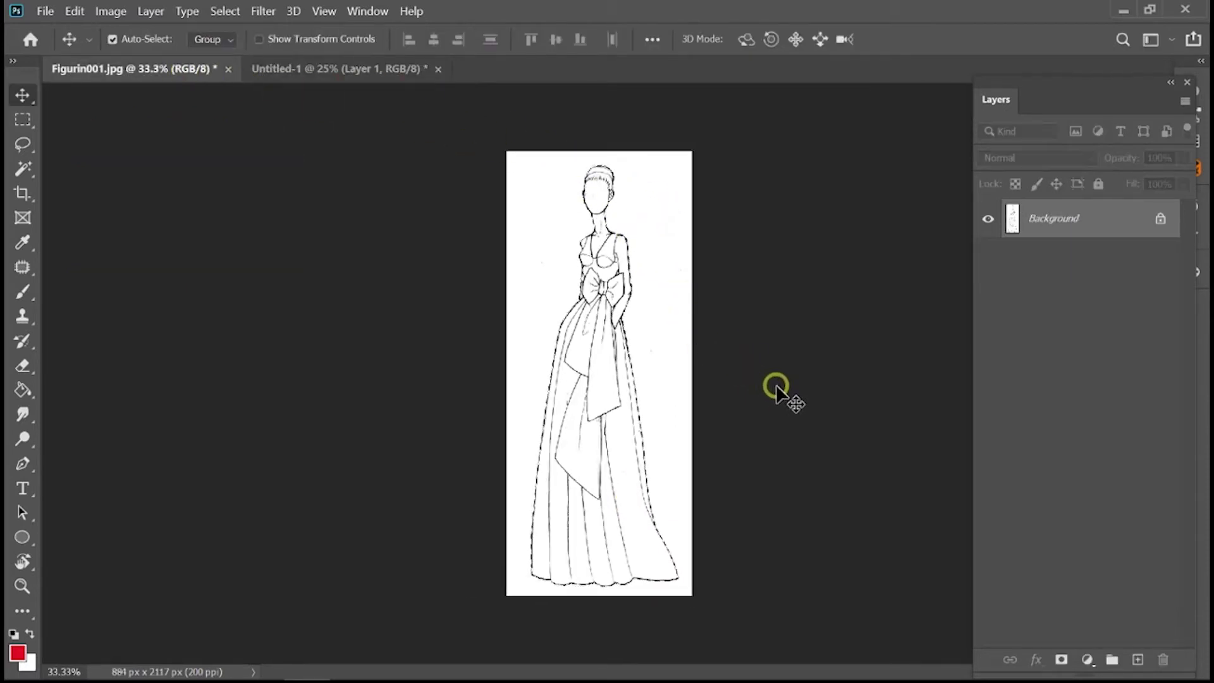
click(226, 68)
click(662, 282)
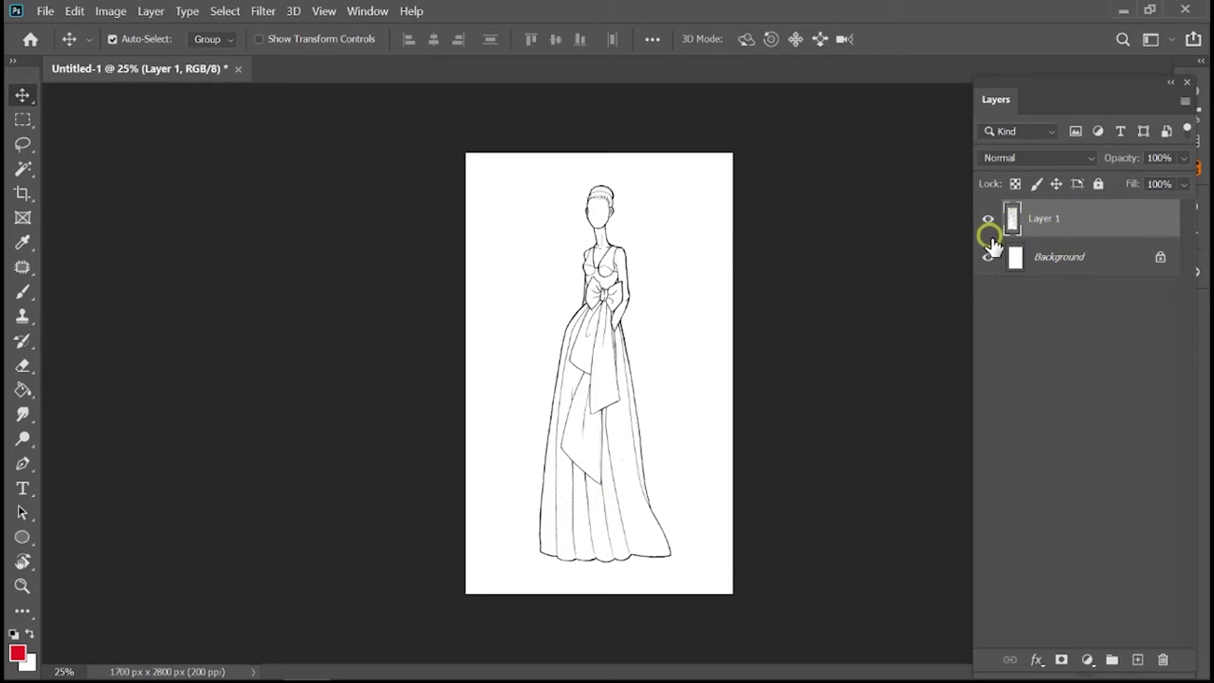
Paint-bucket the Background layer with 25% Gray from Swatches, then reselect Layer 1.
click(1061, 258)
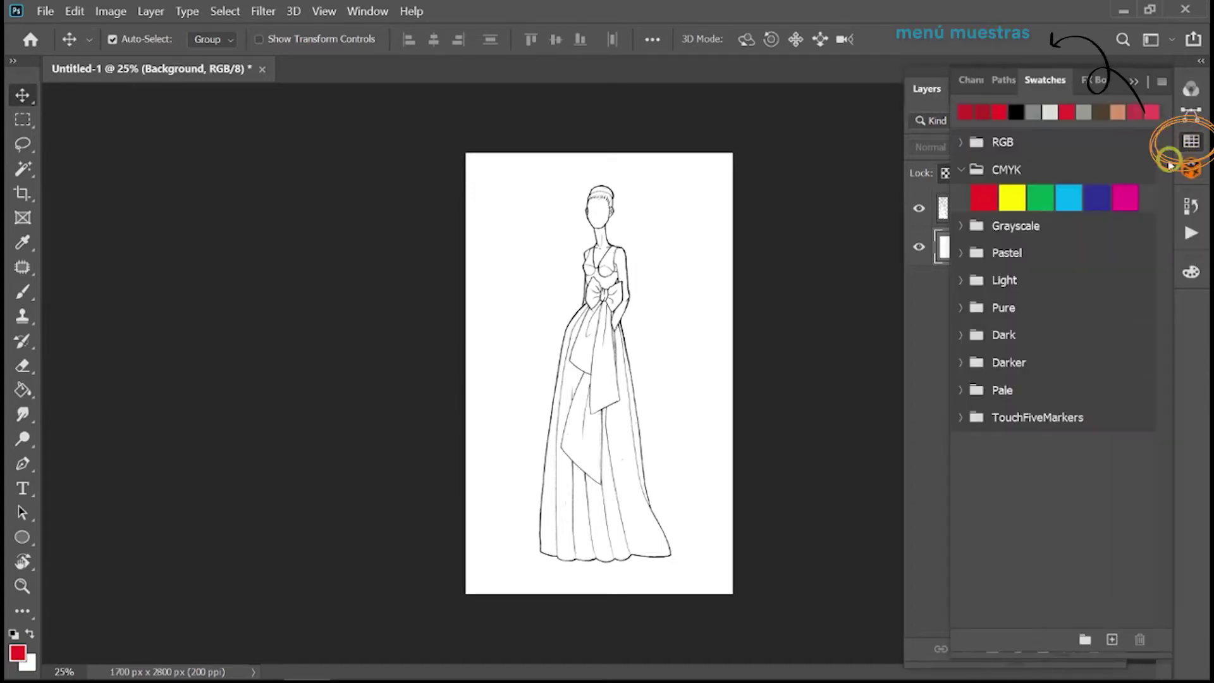
click(960, 169)
click(961, 196)
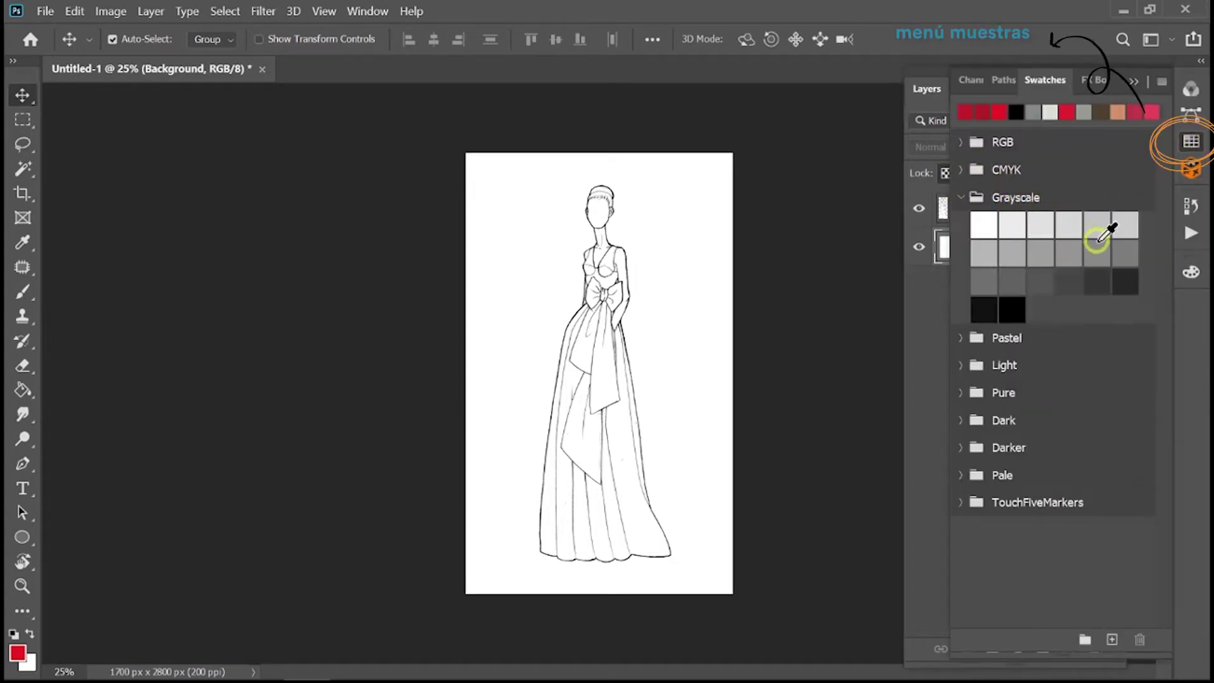
click(1126, 222)
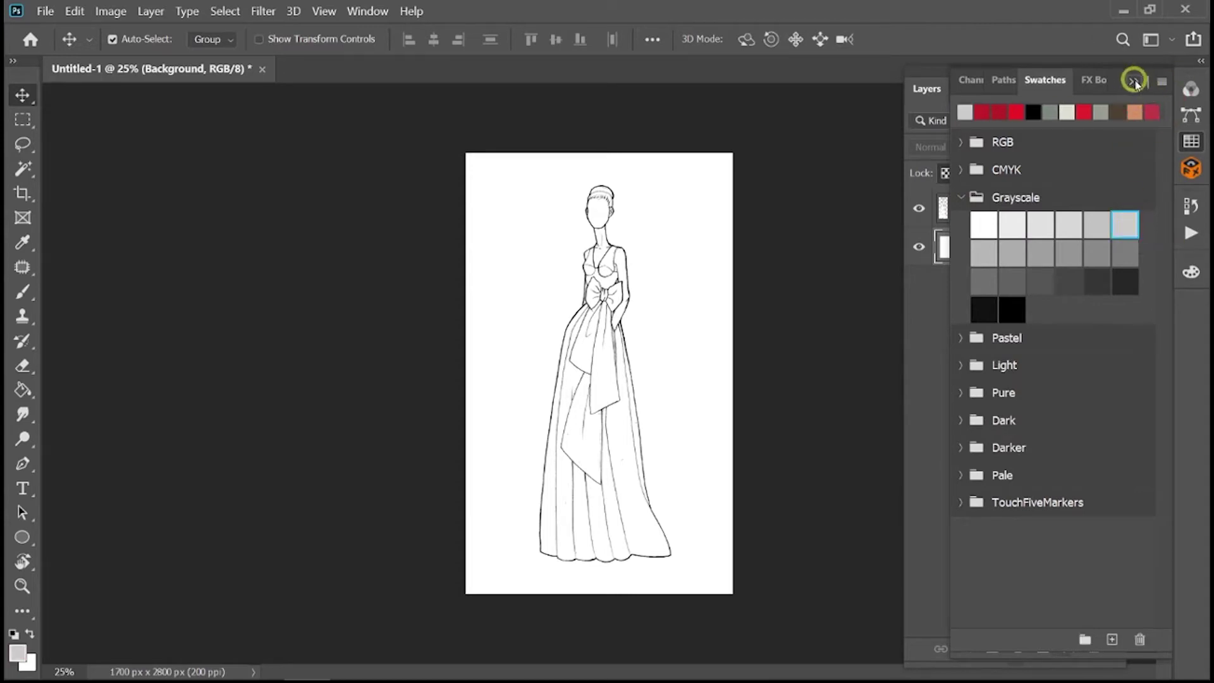
click(1134, 81)
click(23, 390)
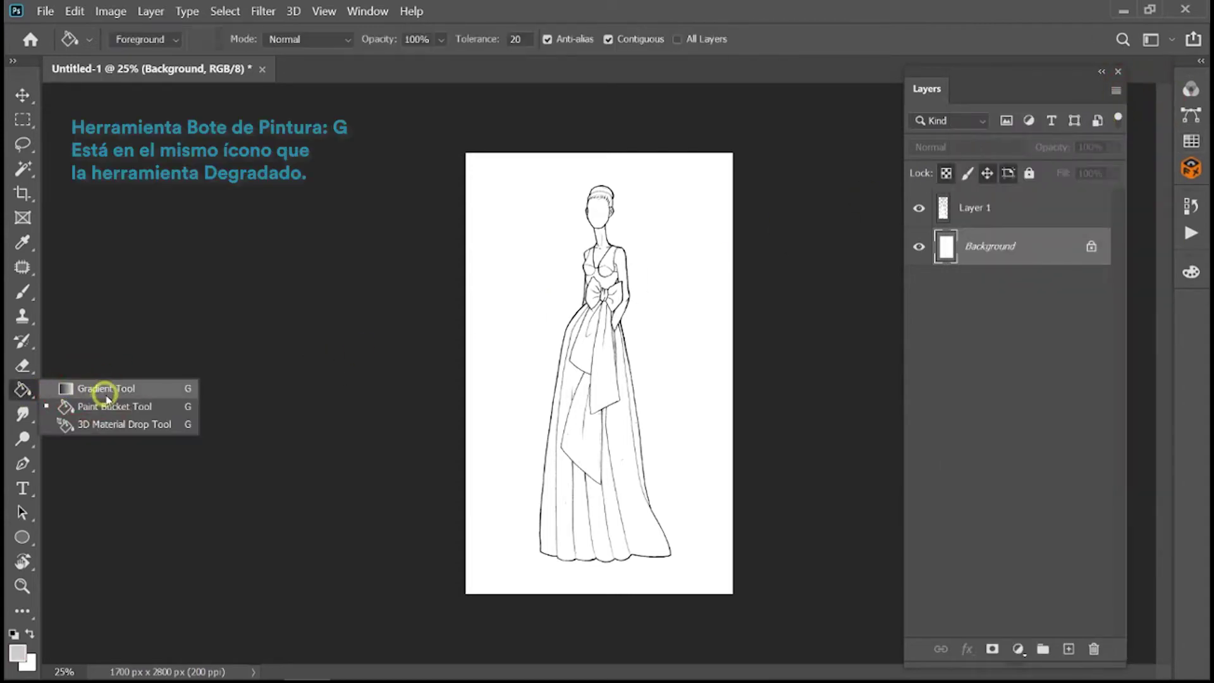
click(112, 411)
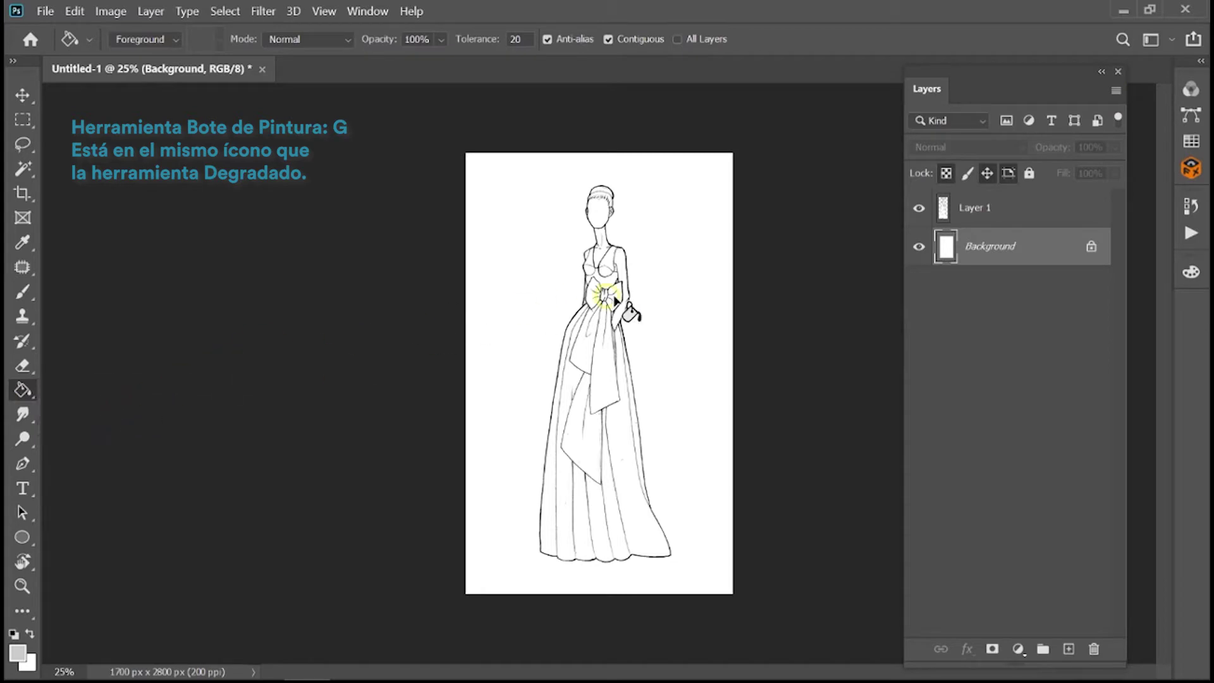
click(689, 361)
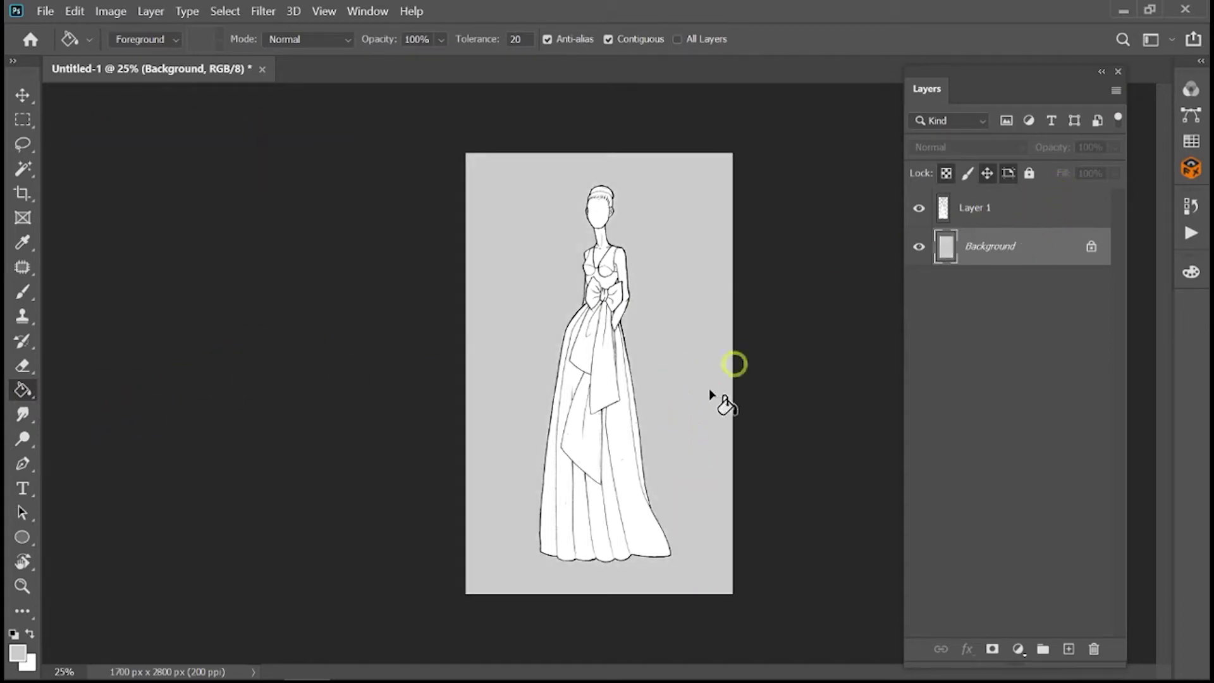
click(22, 96)
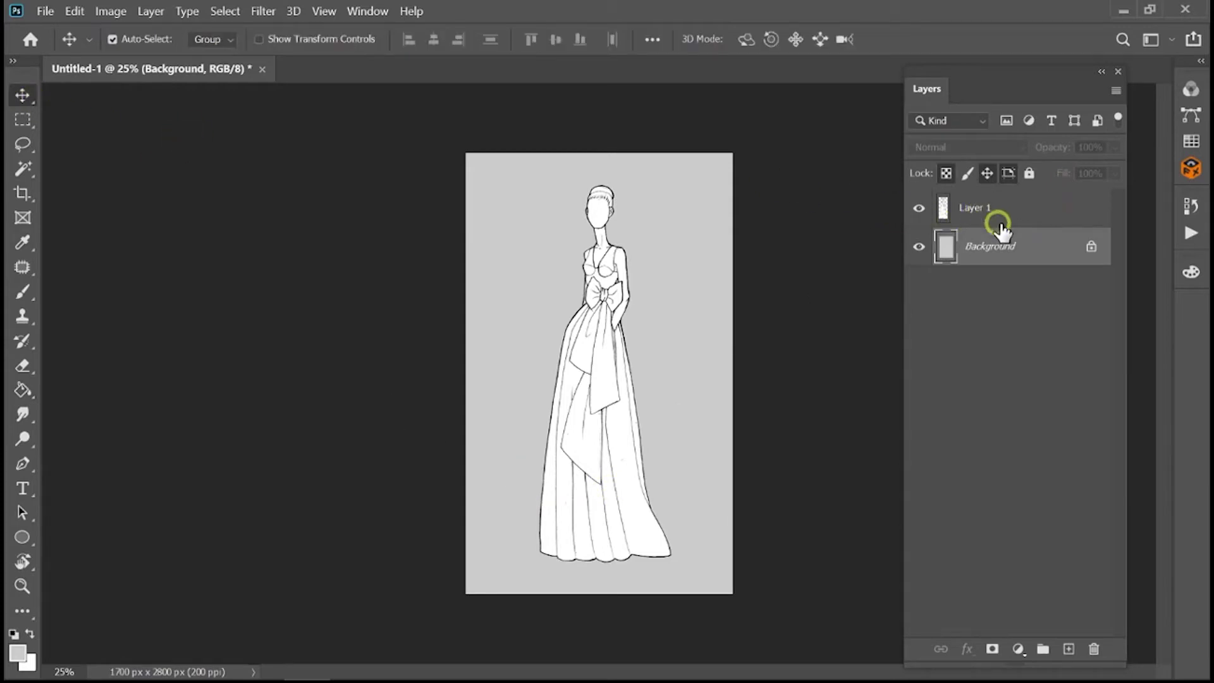
click(1037, 217)
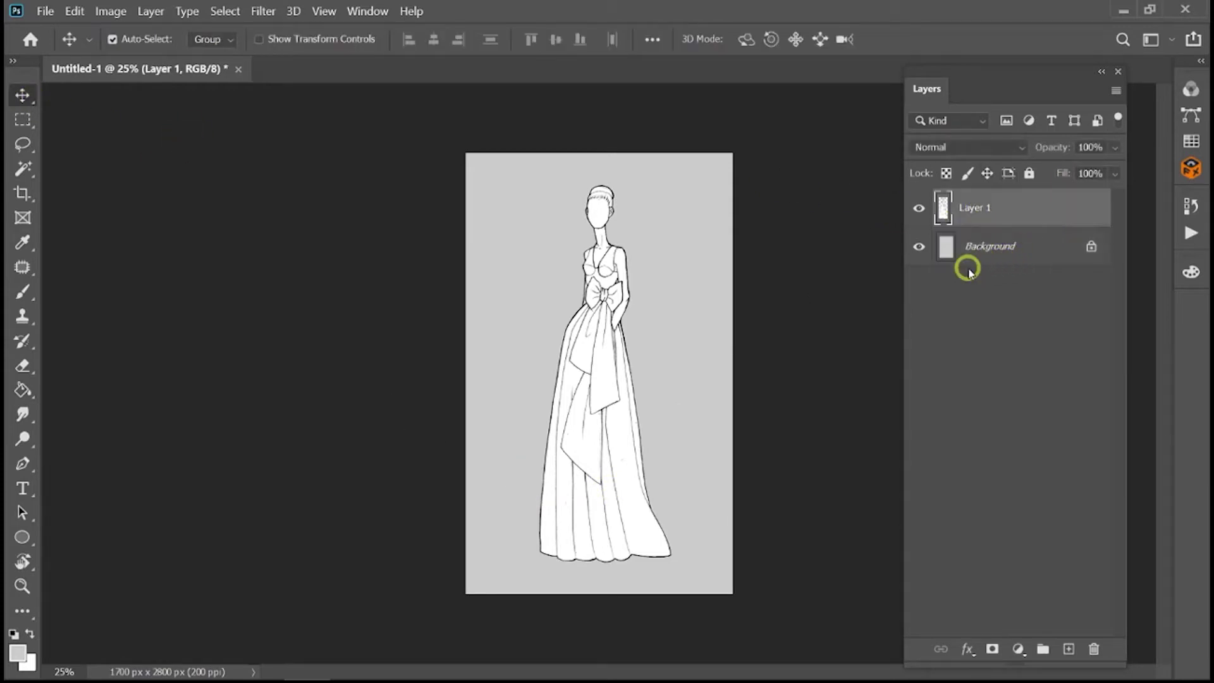
Rename Layer 1 to FIGURIN, switch its blend mode to Multiply, and apply Lock All.
key(ctrl+plus)
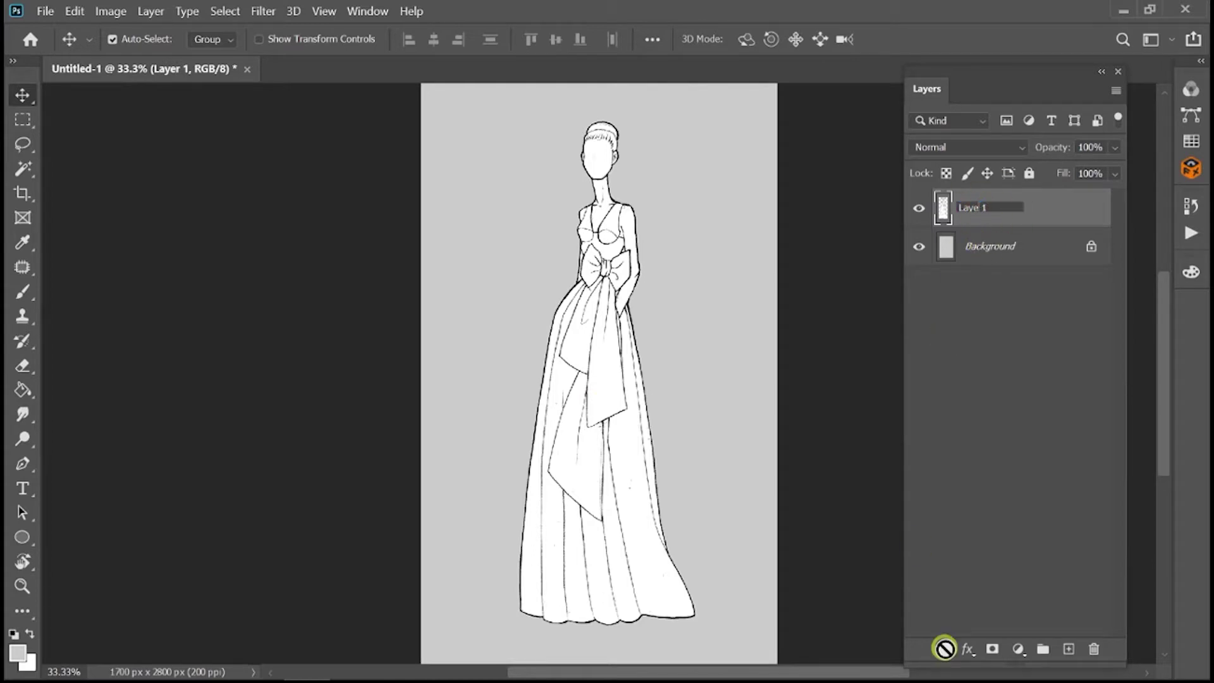
text(FIGURIN)
key(Return)
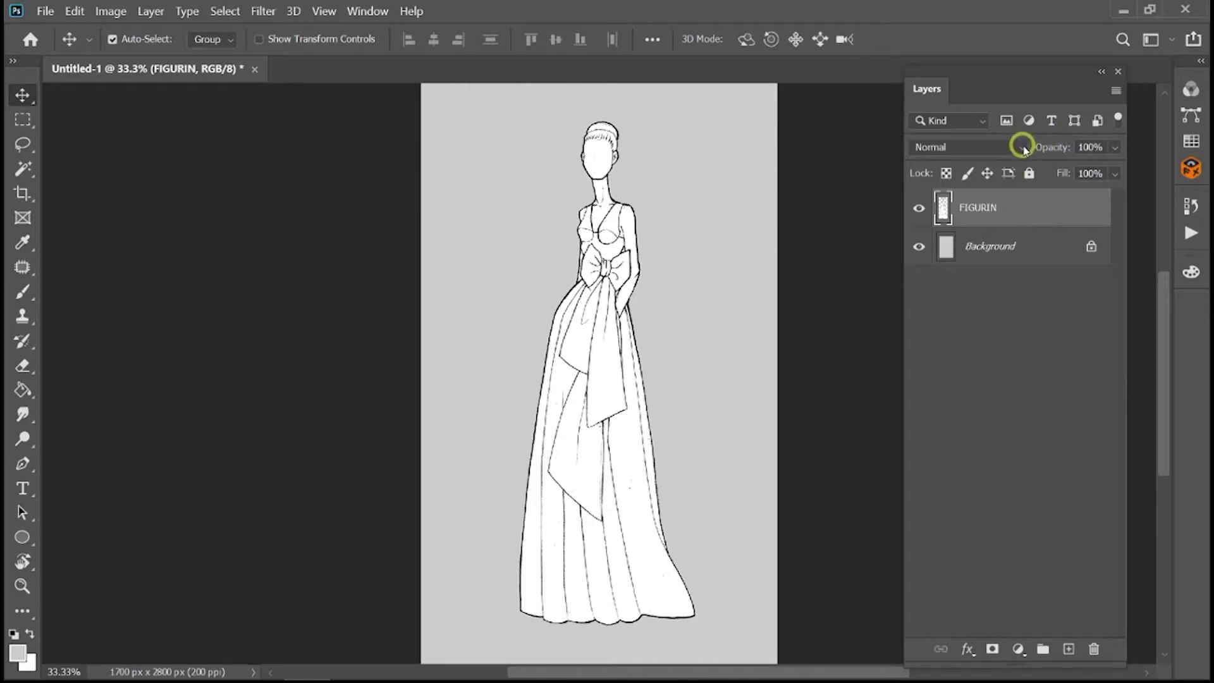
click(1024, 149)
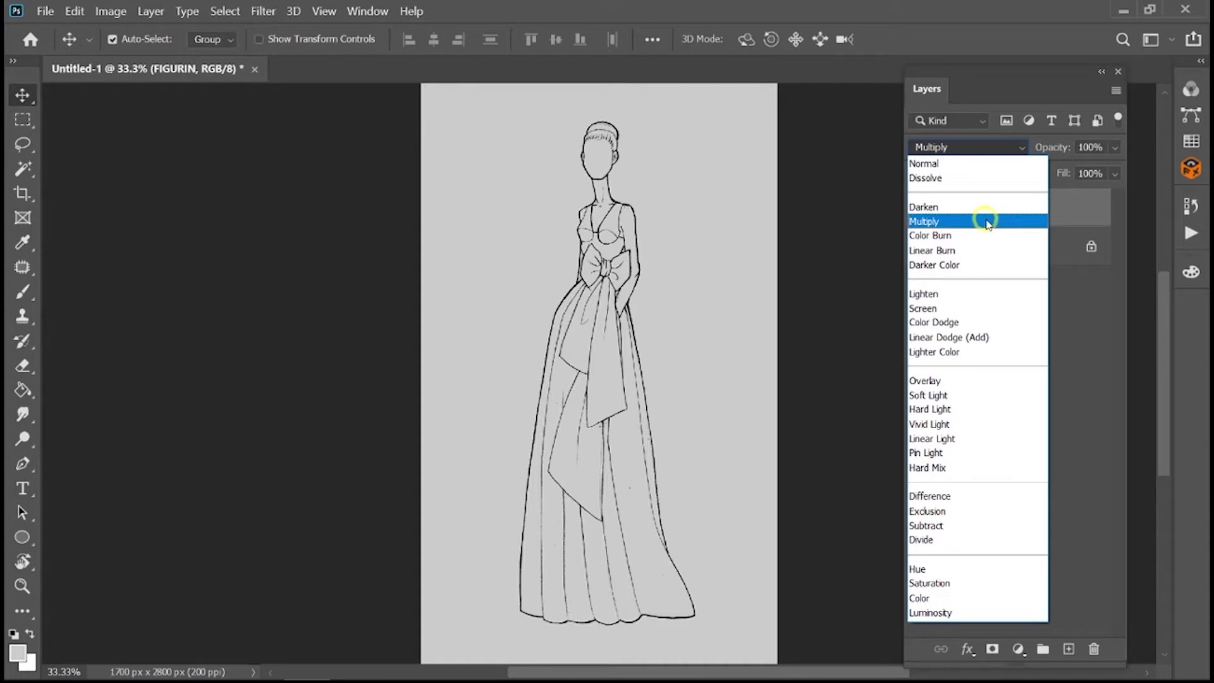
click(988, 221)
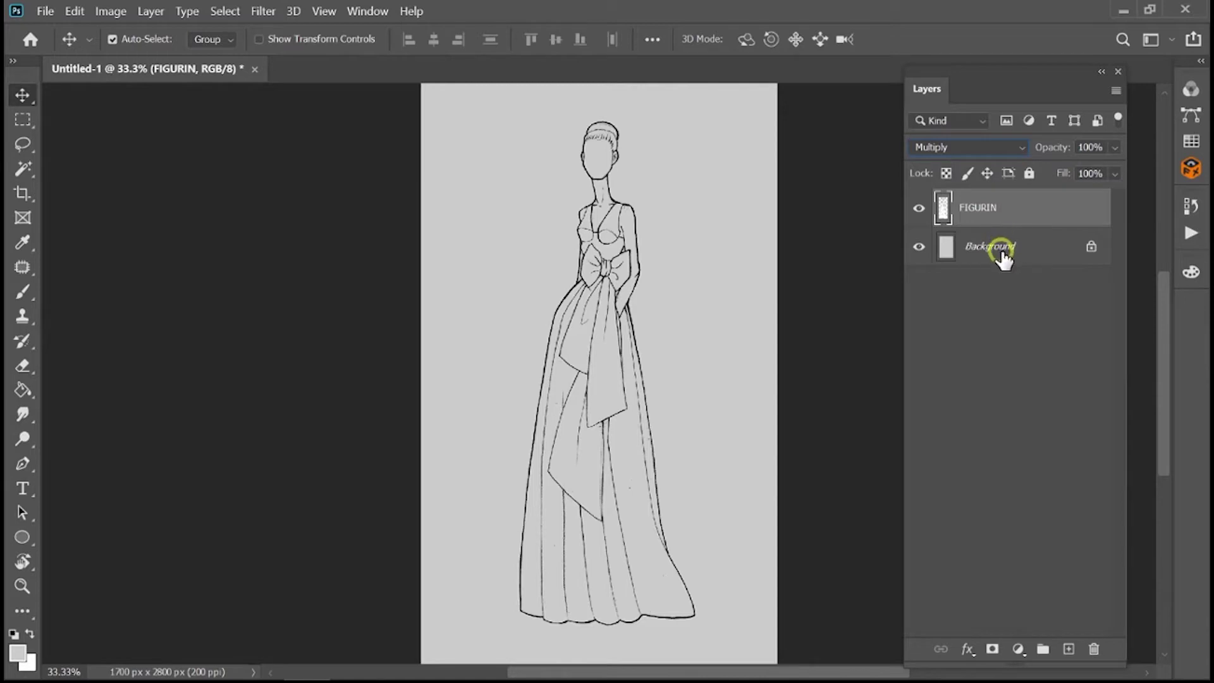
click(1029, 173)
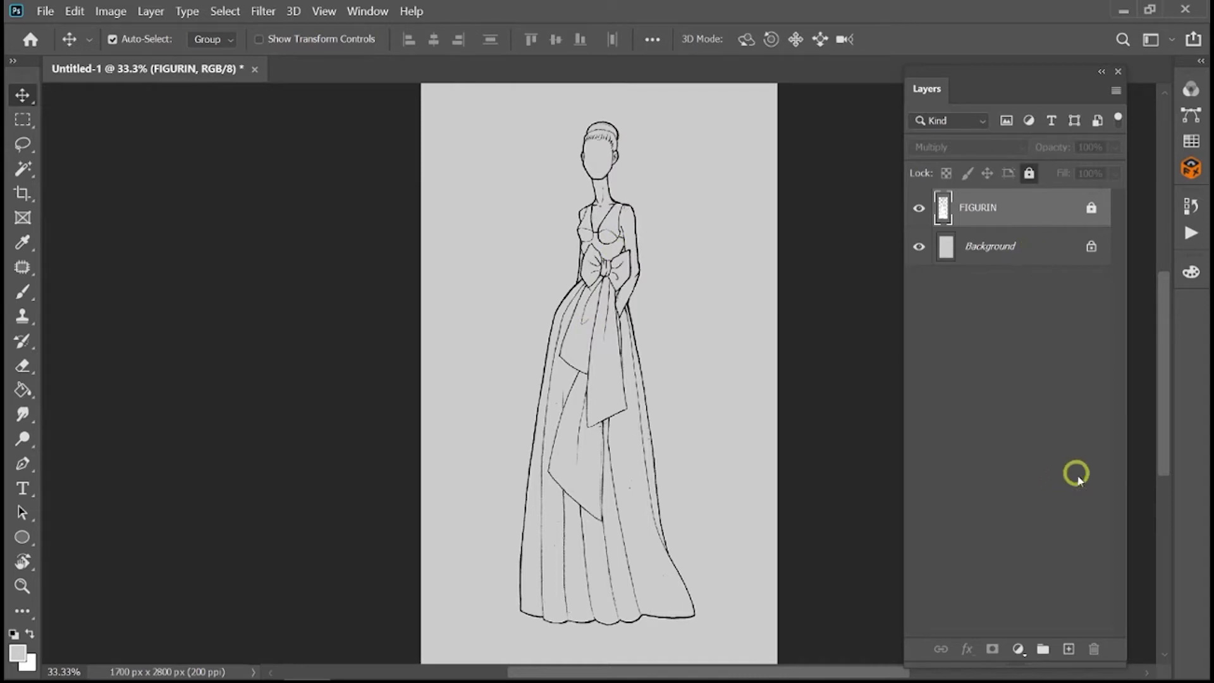
Create a new layer named VESTIDO, placed below FIGURIN and above Background.
click(1067, 649)
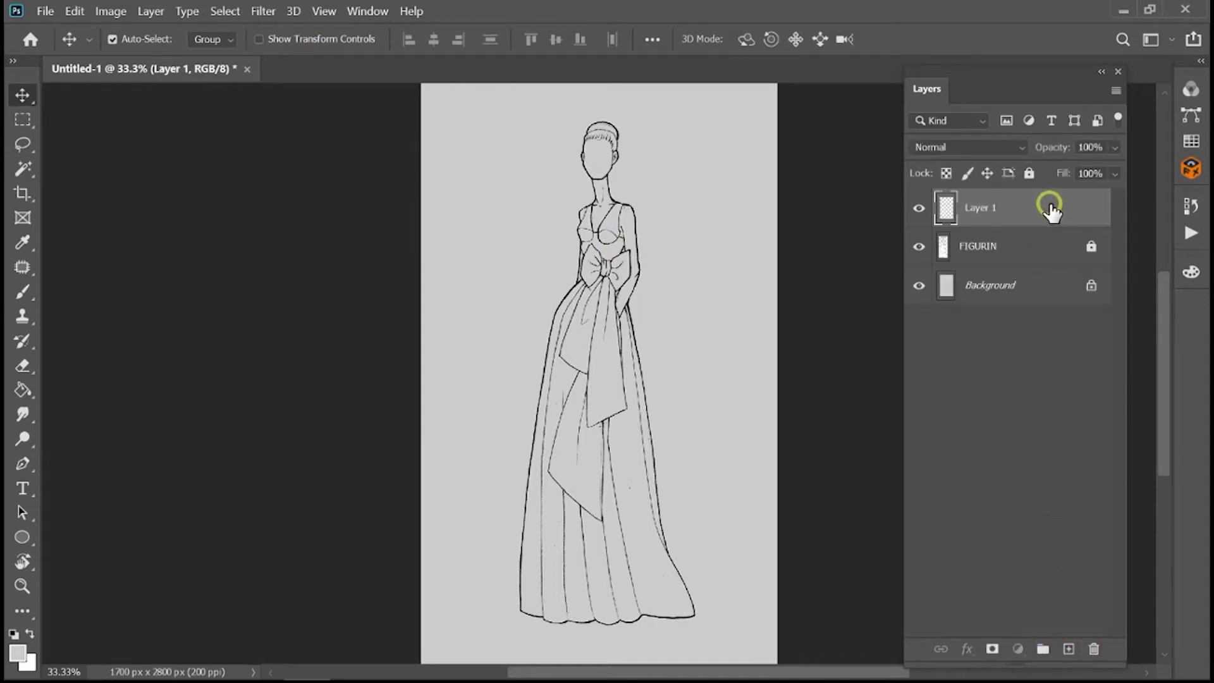
drag(1051, 211, 1047, 266)
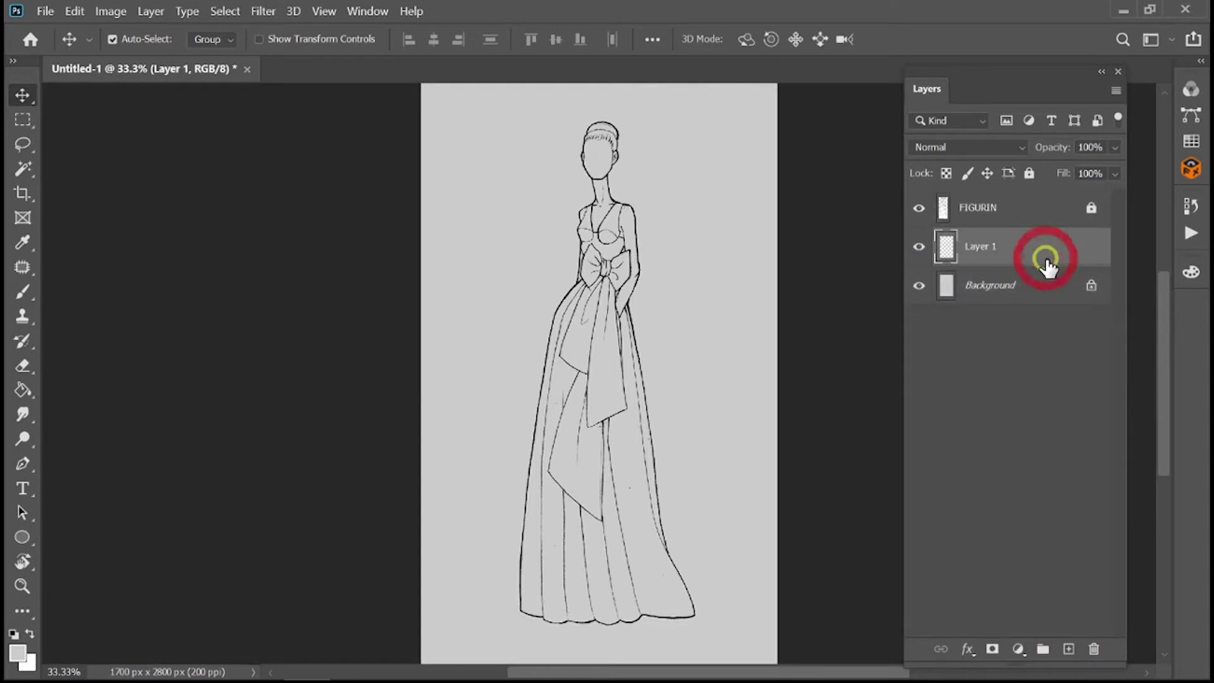
click(984, 250)
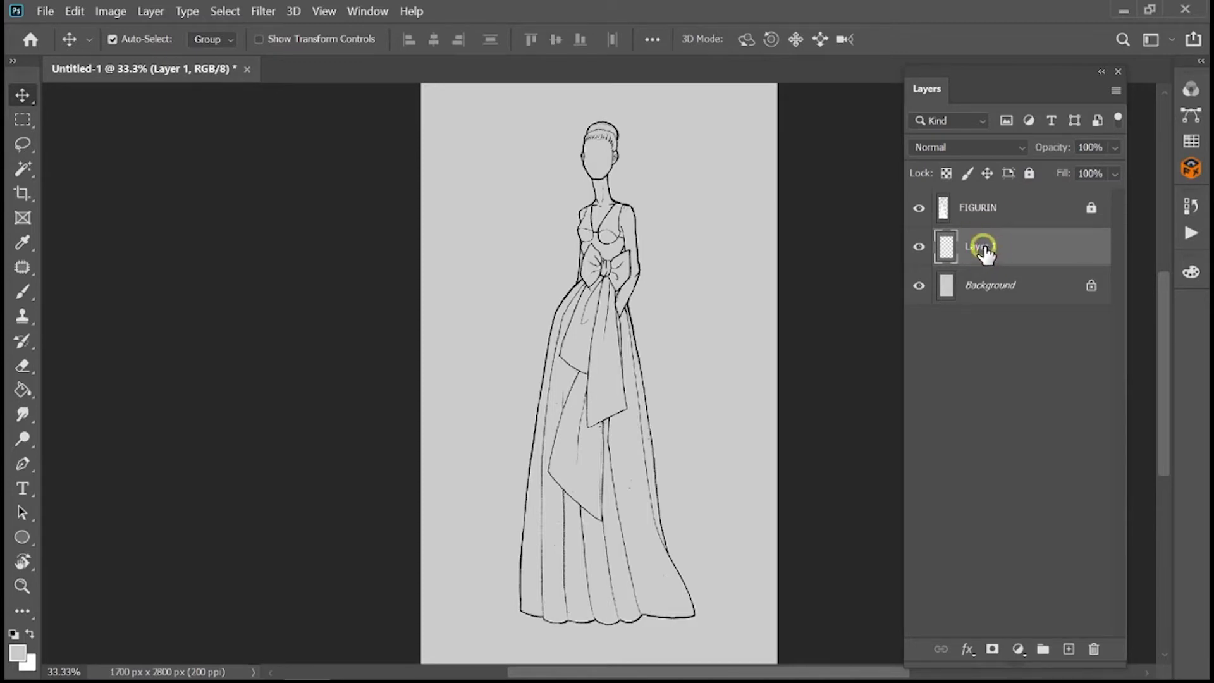
double_click(984, 248)
text(VESTIDO)
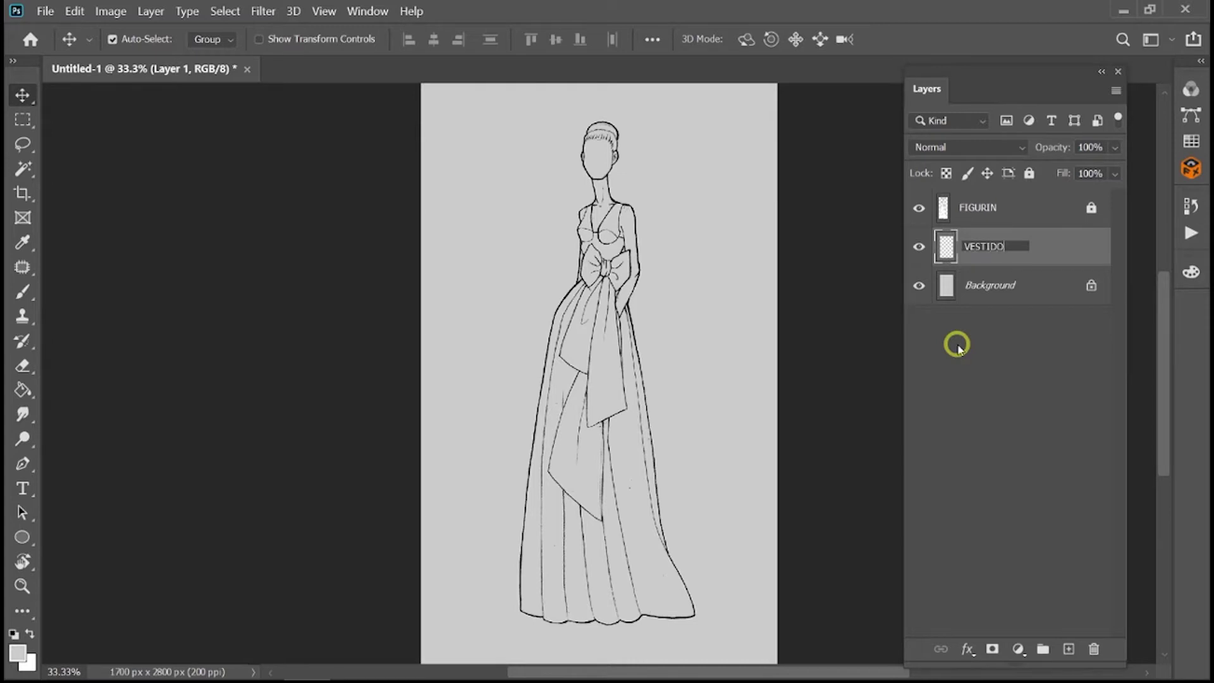
click(956, 347)
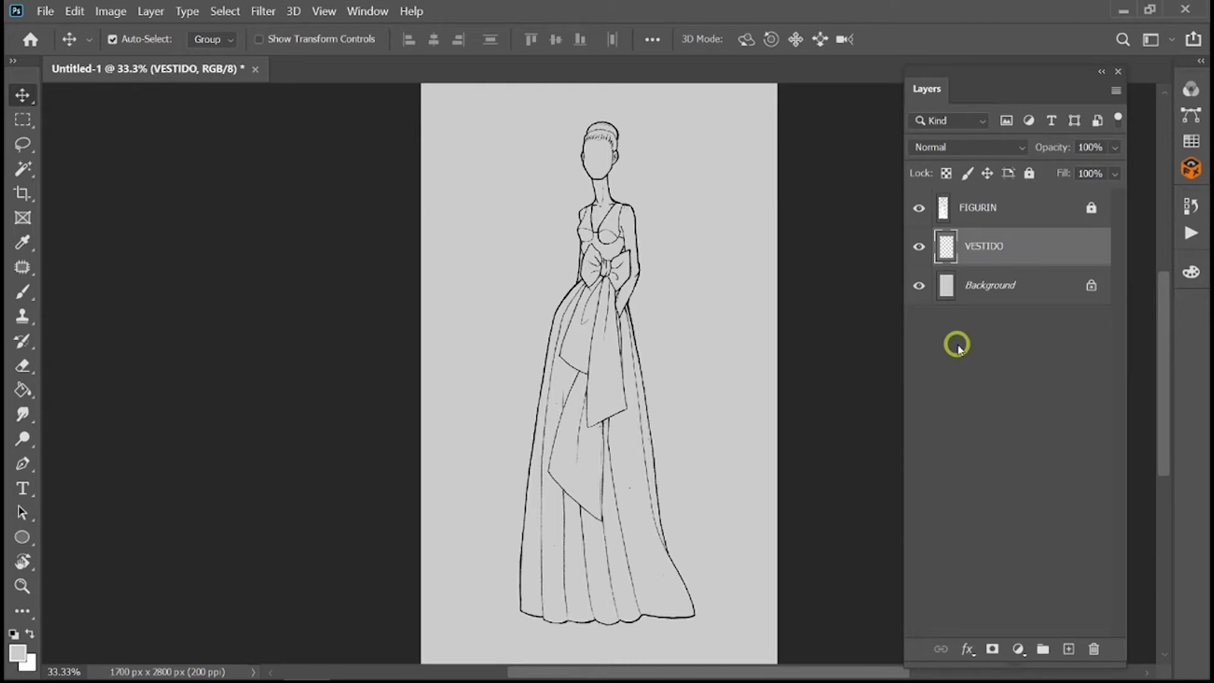
Choose the Magic Wand on the FIGURIN layer and zoom the bodice to 200%.
click(23, 168)
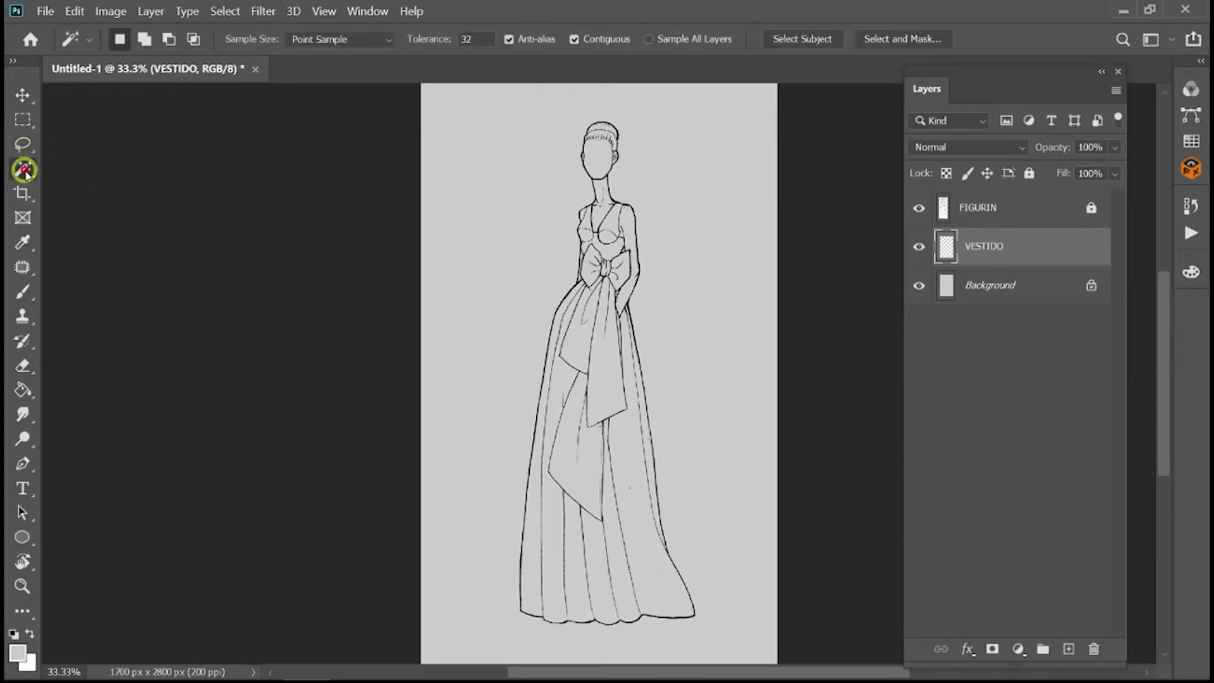
click(1028, 215)
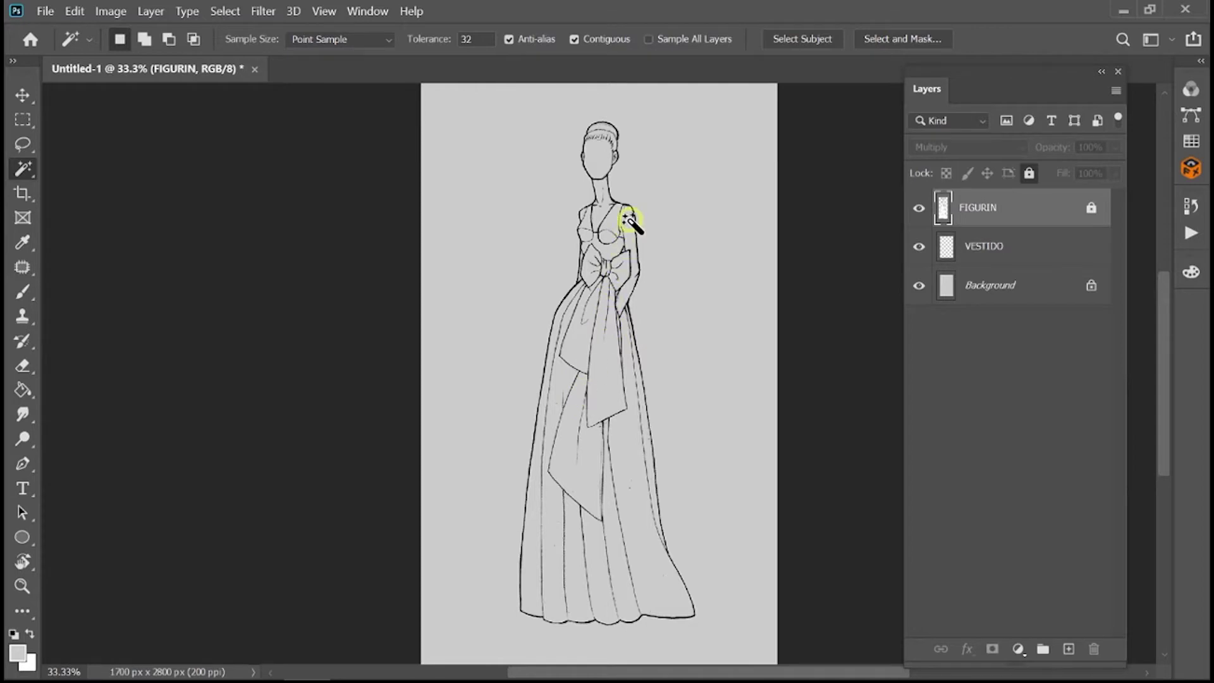
ctrl+click(625, 240)
drag(650, 211, 784, 389)
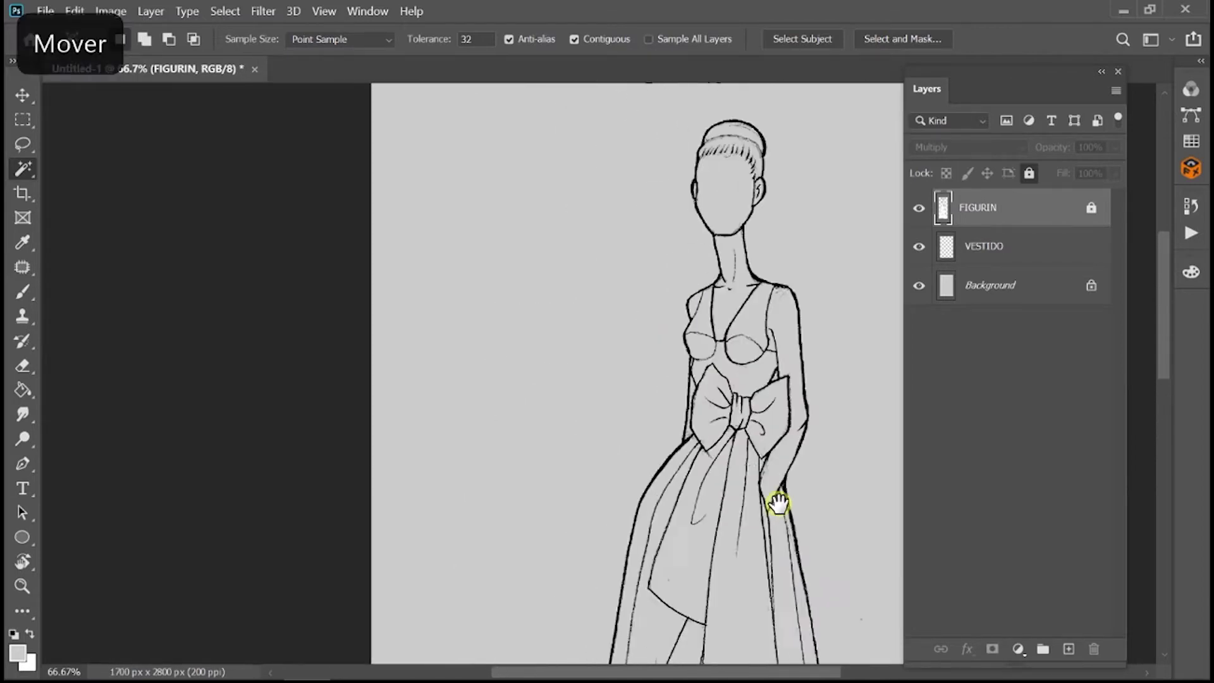
ctrl+click(784, 388)
drag(834, 336, 736, 343)
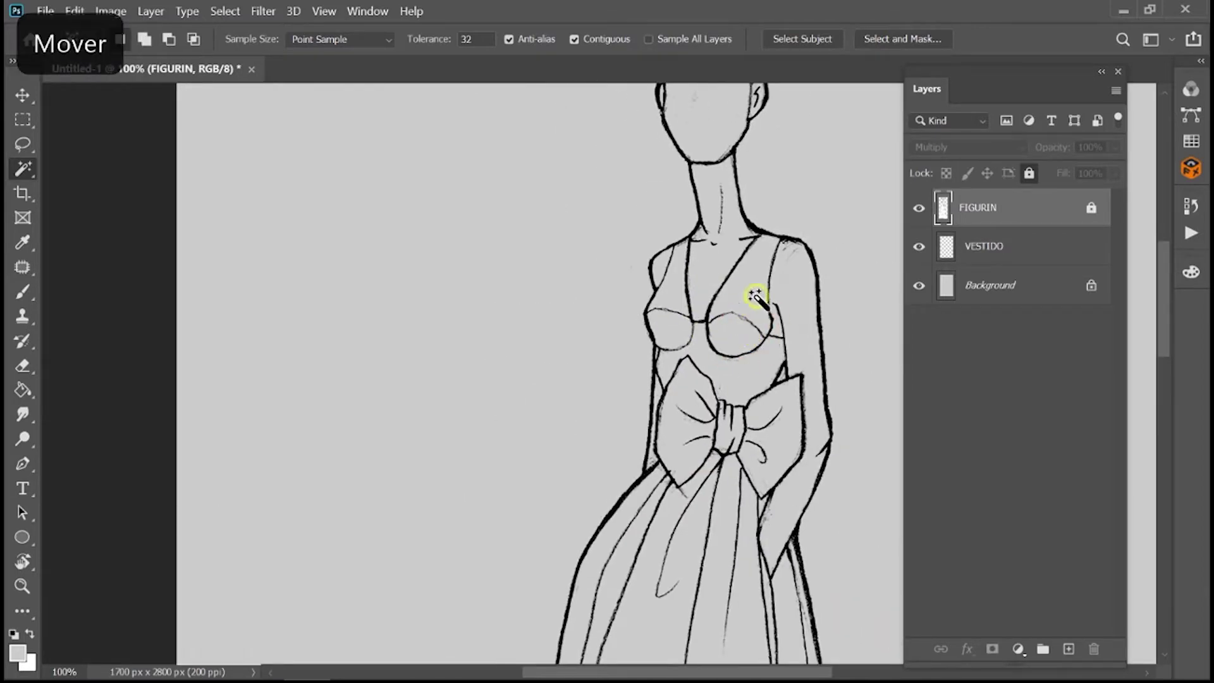
ctrl+click(689, 280)
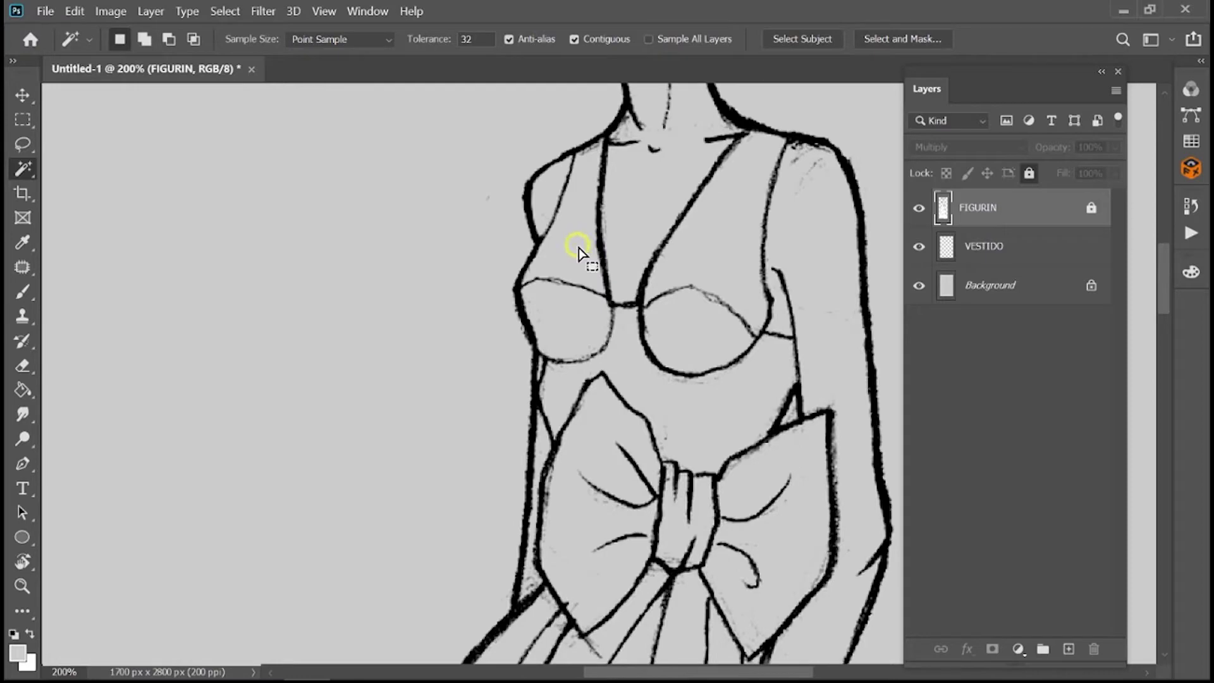
Shift-add the right bra cup, both bow wings and the bow knot to the selection.
key(shift)
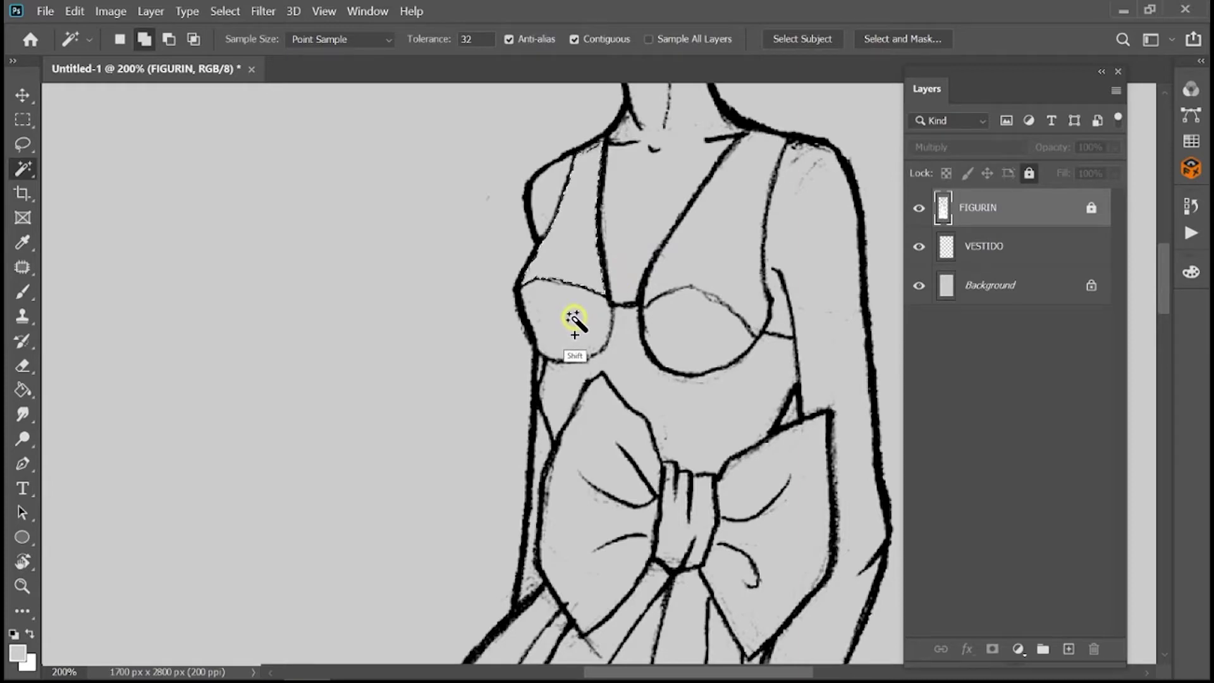
shift+click(702, 323)
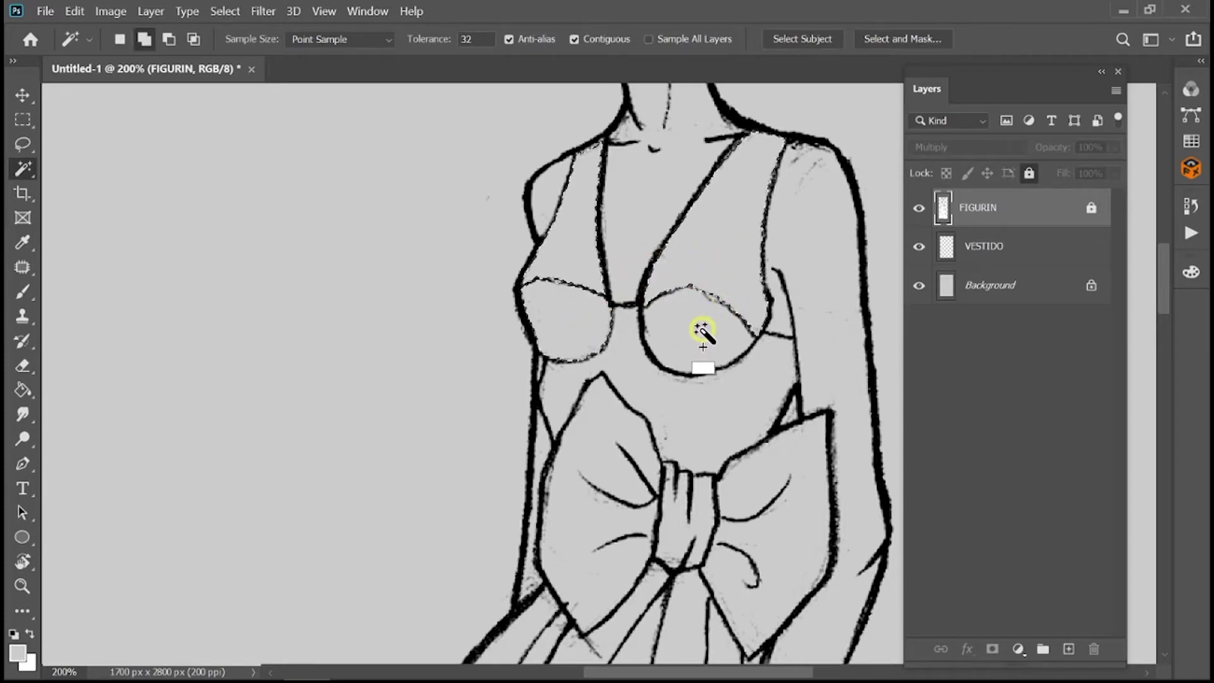
shift+click(591, 455)
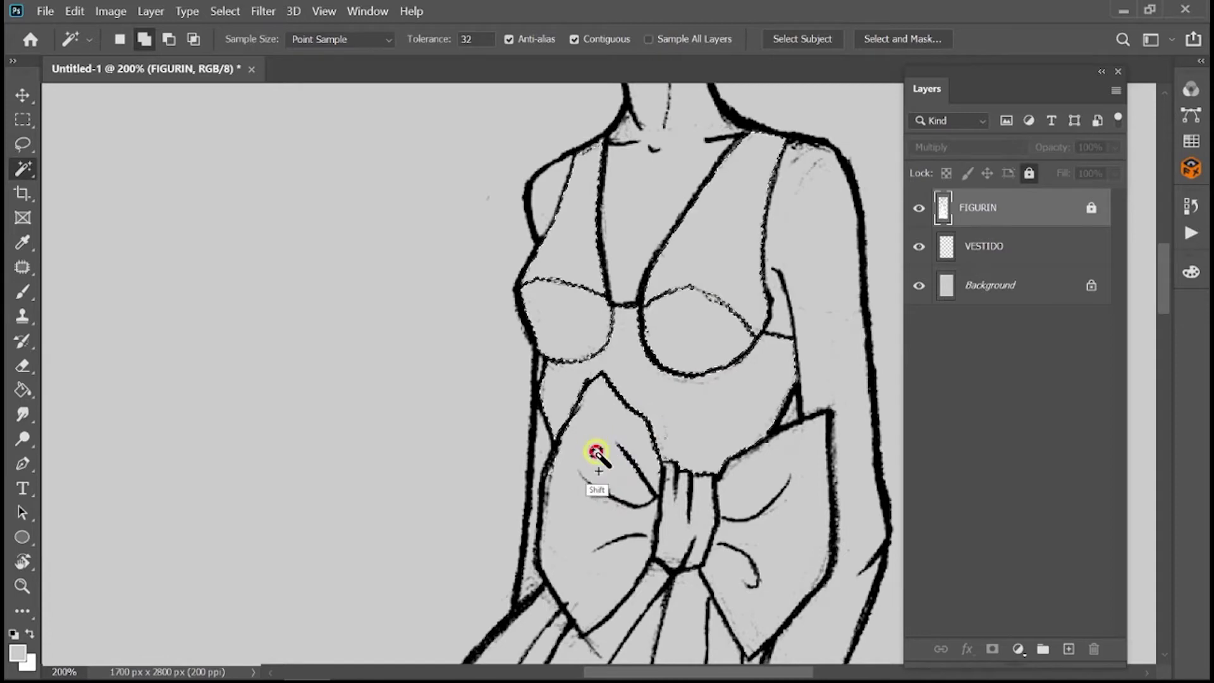
shift+click(674, 516)
shift+click(779, 490)
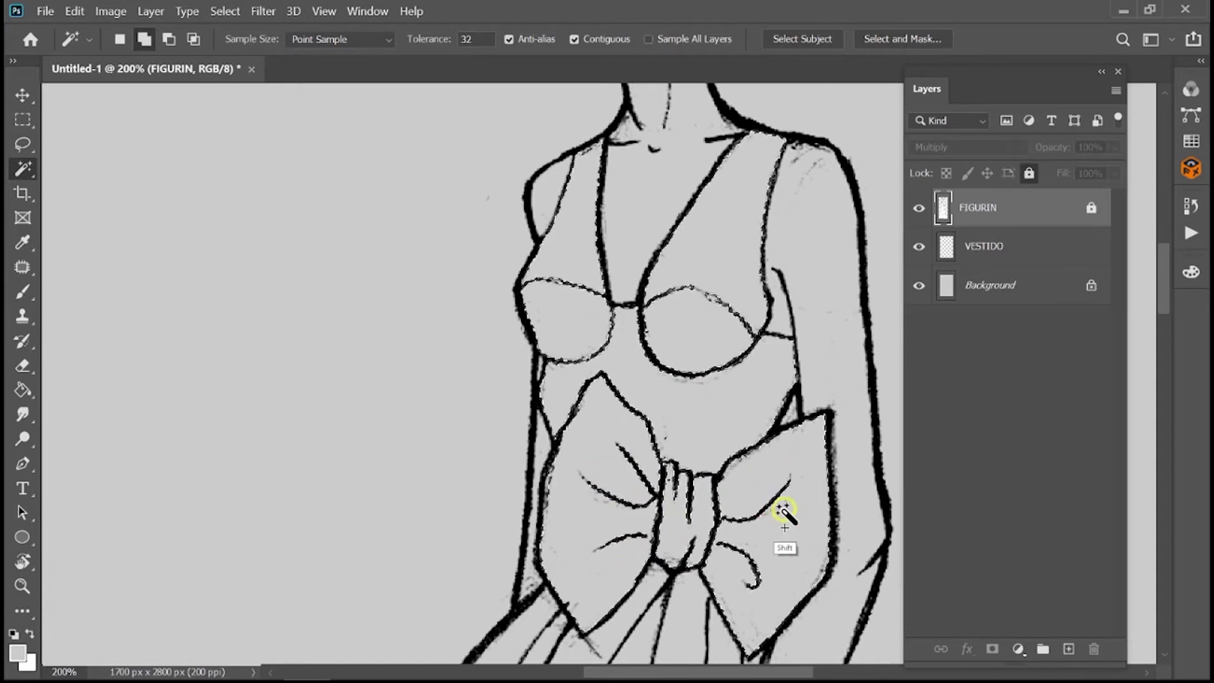
Add the left, middle and right skirt panels and the bow tail to the selection.
key(ctrl+minus)
key(ctrl+minus)
shift+click(578, 321)
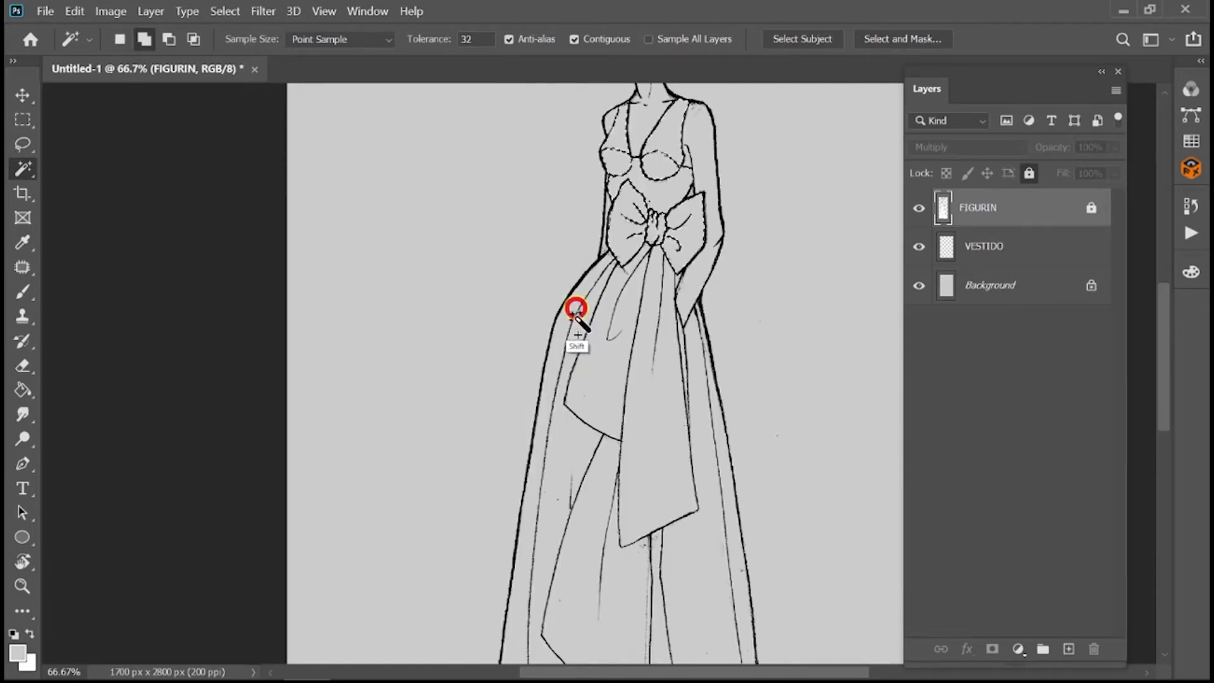
shift+click(635, 371)
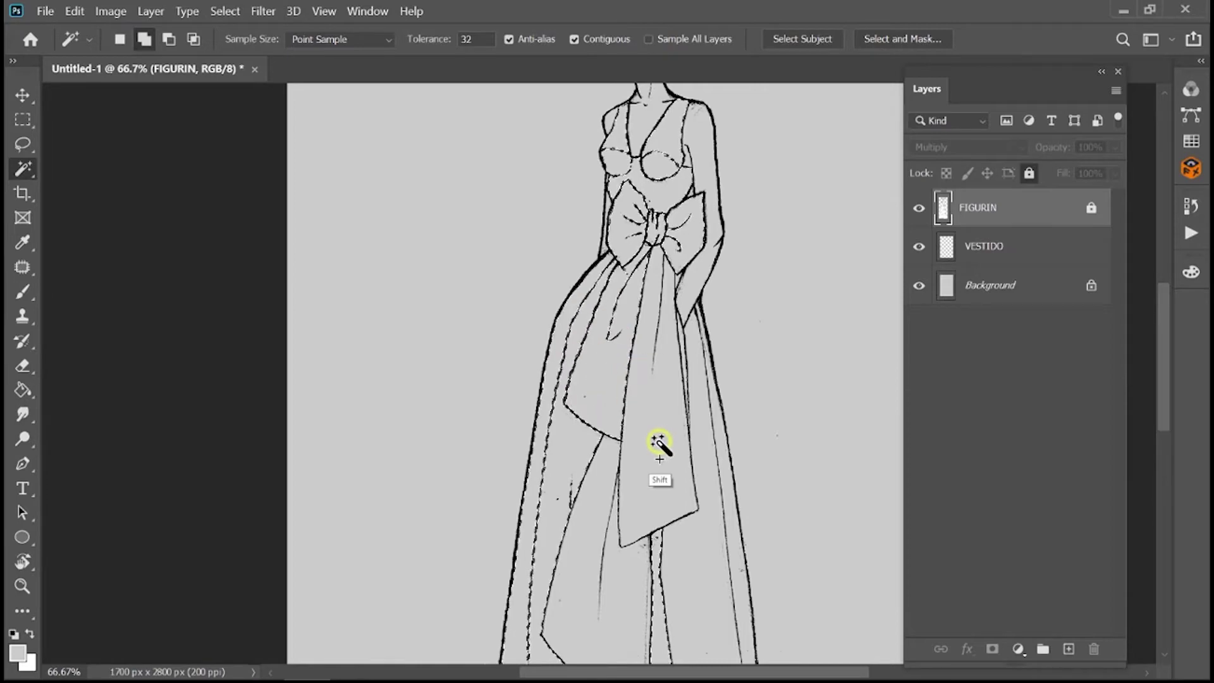
shift+click(652, 465)
key(ctrl+plus)
key(ctrl+plus)
shift+click(694, 374)
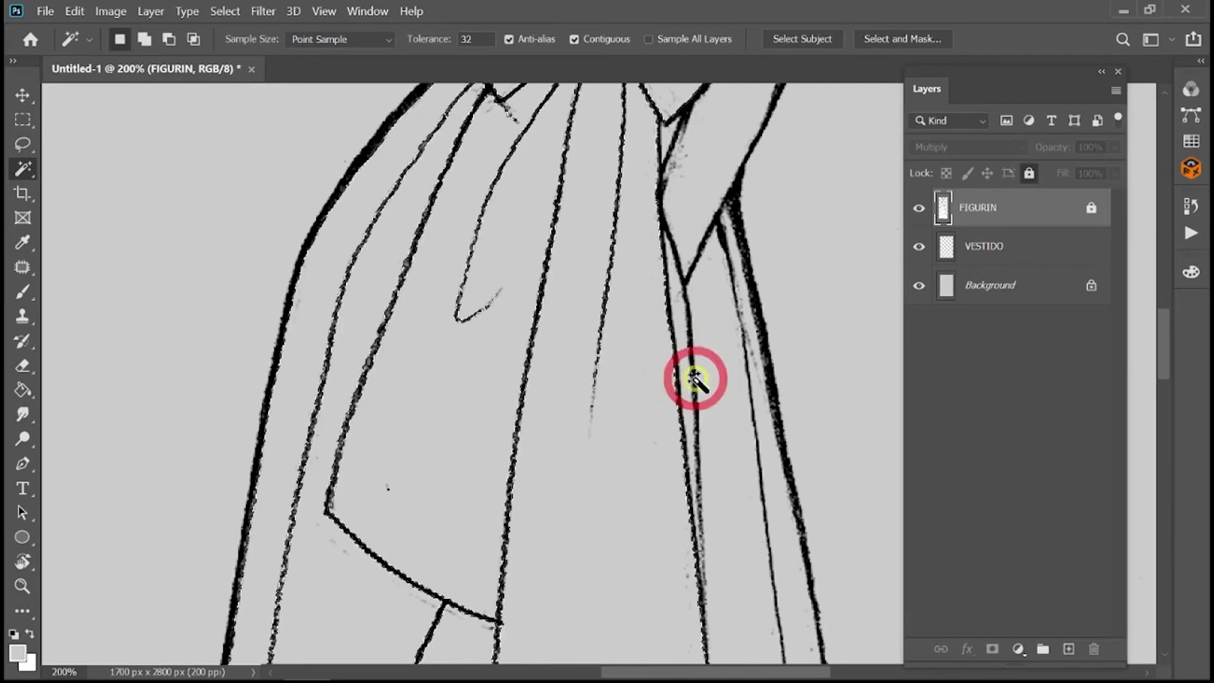
shift+click(786, 461)
key(ctrl+minus)
key(ctrl+minus)
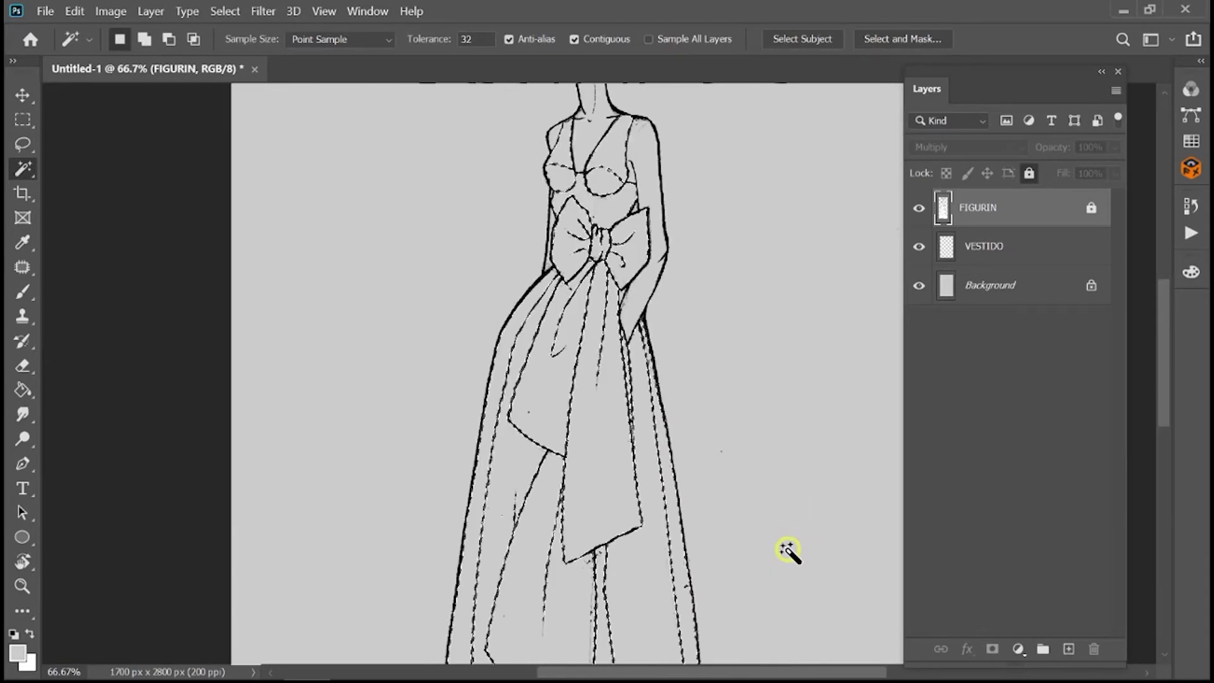
drag(786, 550, 785, 304)
drag(776, 397, 790, 536)
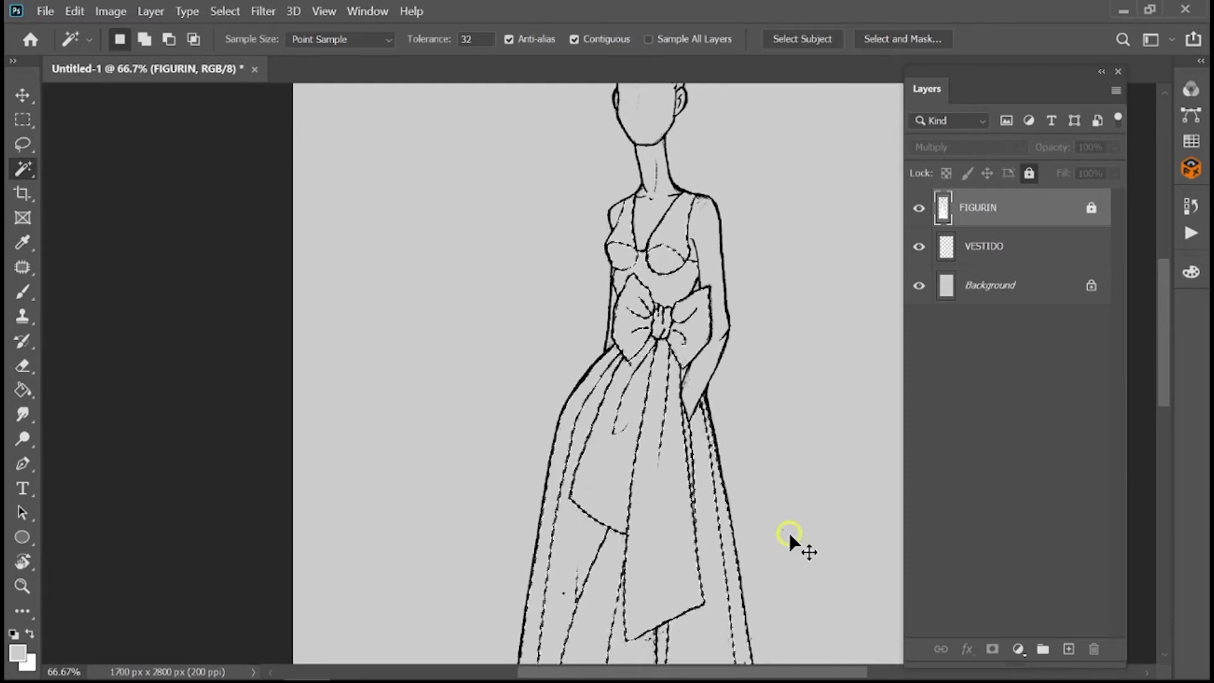
key(ctrl+plus)
key(ctrl+plus)
key(ctrl+plus)
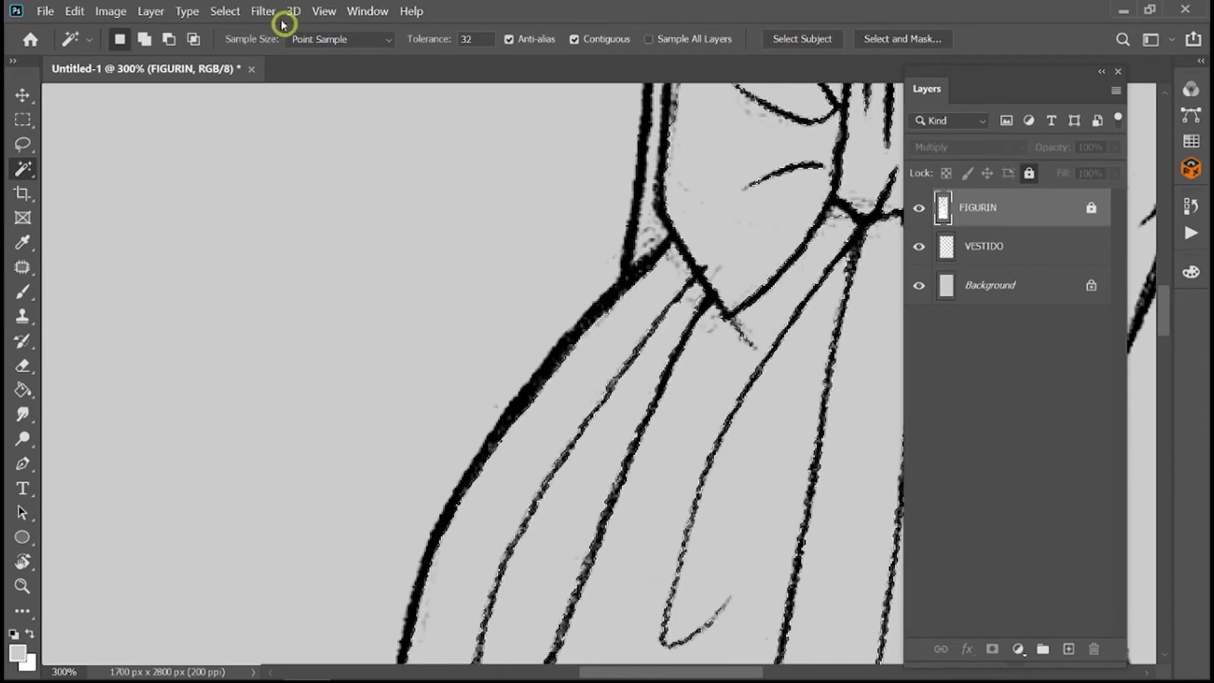
Expand the dress selection by 2 pixels with Select > Modify > Expand.
click(225, 12)
mouse_move(285, 273)
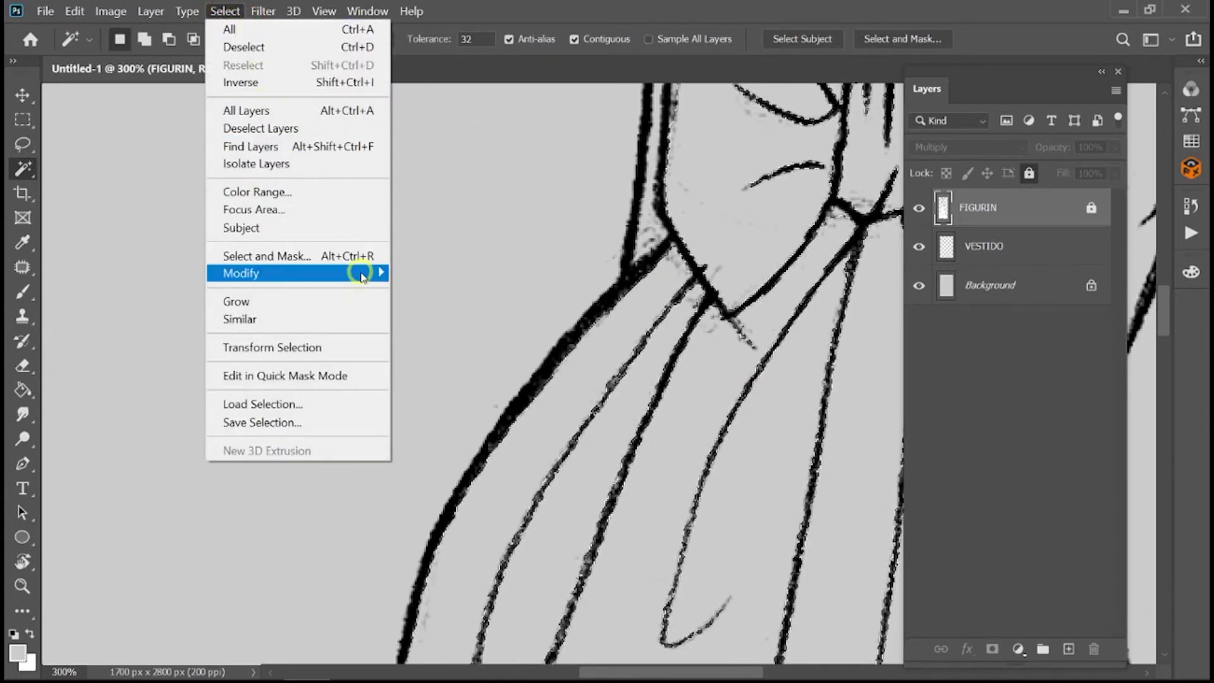
click(155, 308)
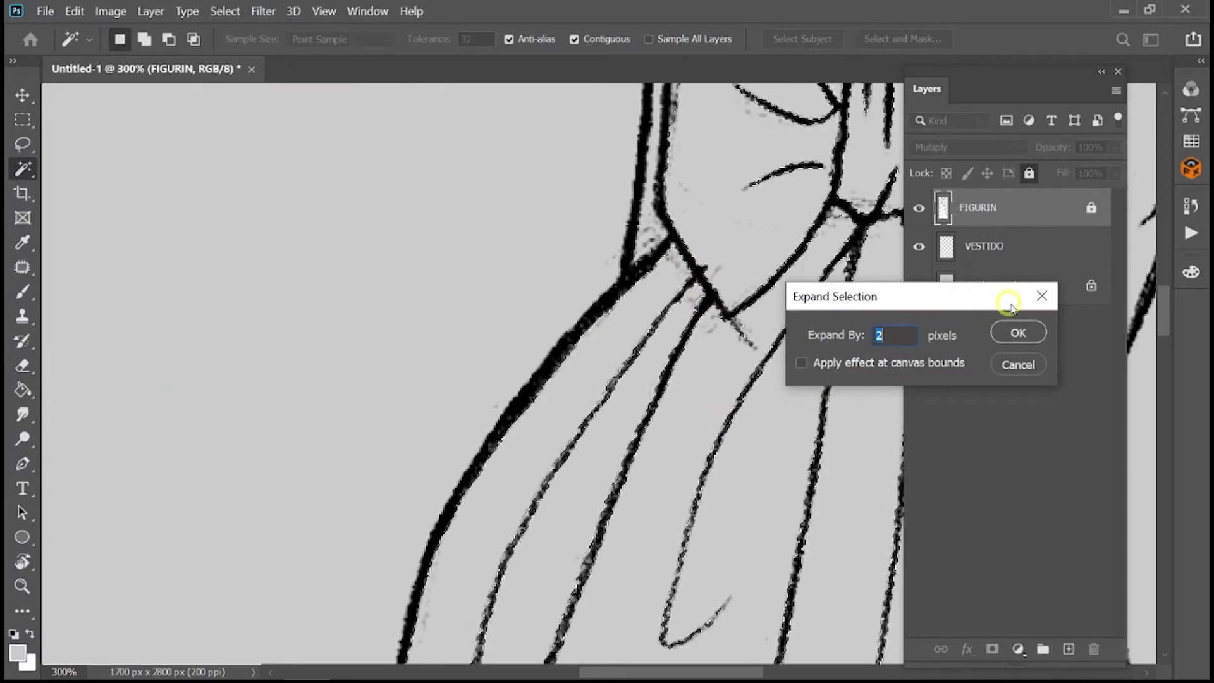
click(1019, 334)
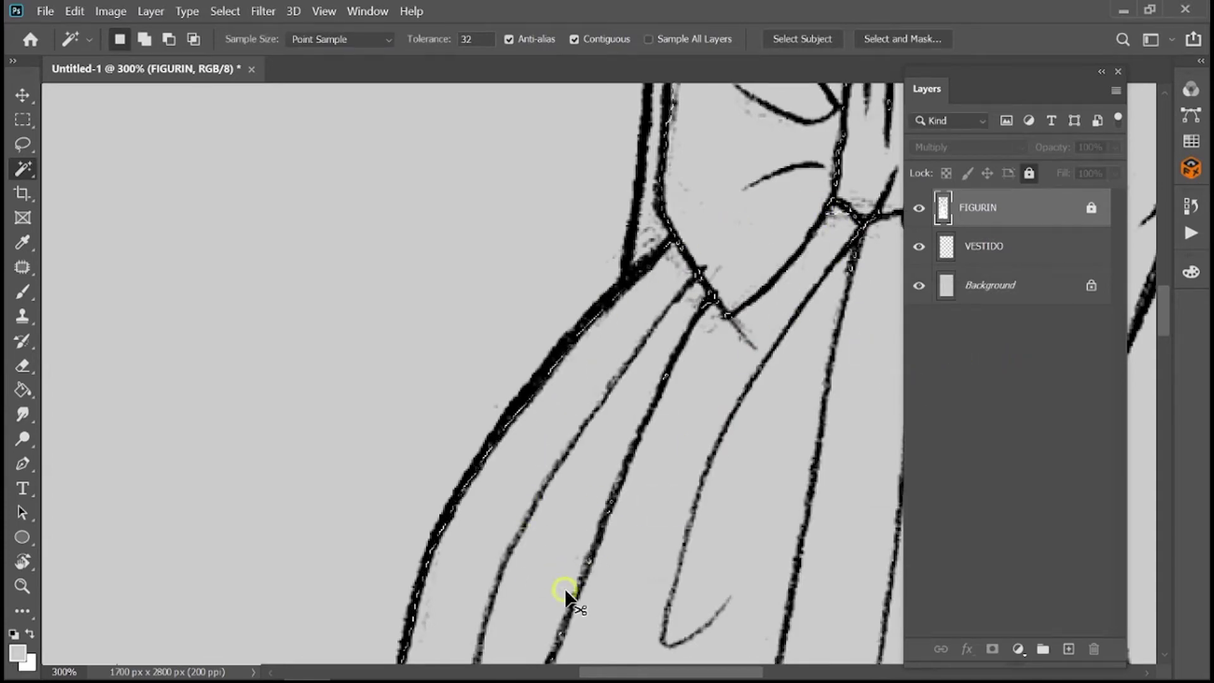
scroll(565, 594, down, 2)
scroll(566, 595, down, 1)
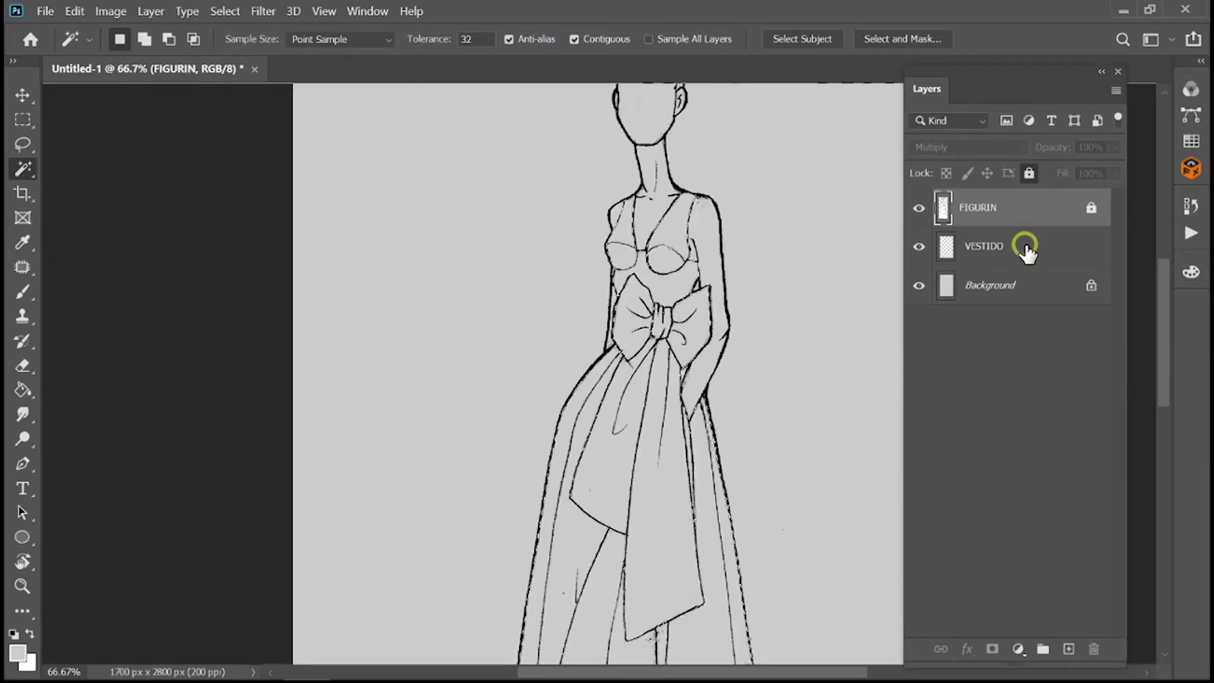
On VESTIDO, Paint Bucket–fill the dress selection with red from the Swatches.
click(1004, 248)
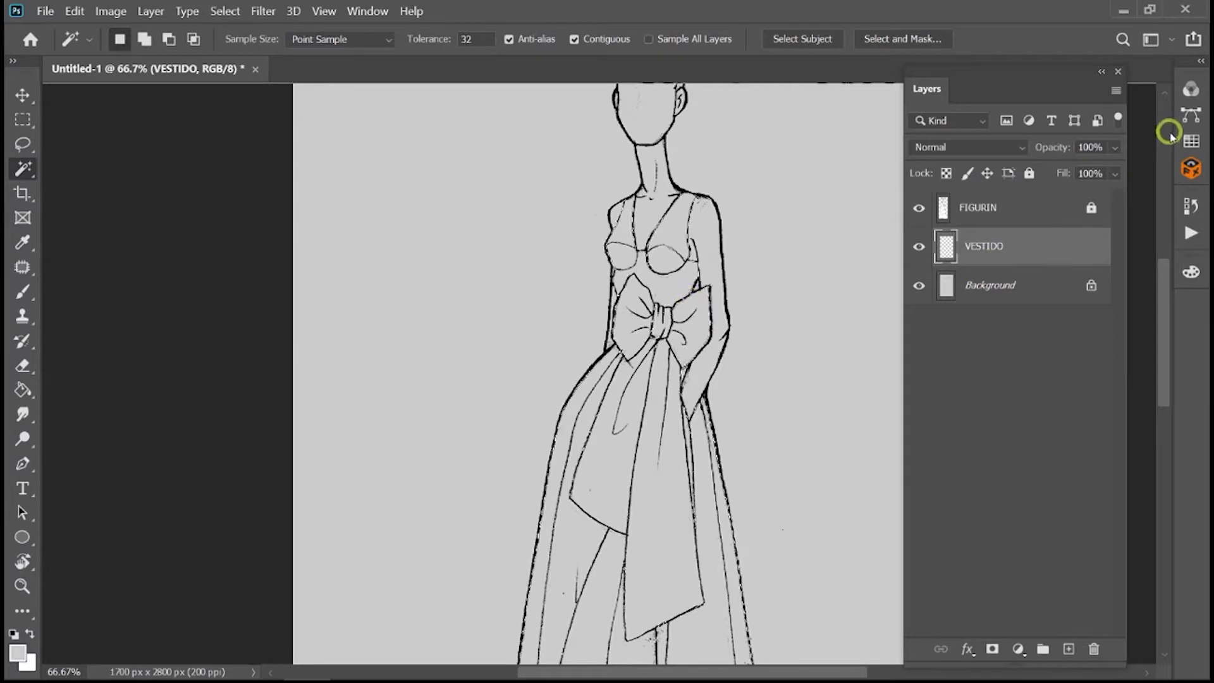
click(1191, 141)
click(1003, 111)
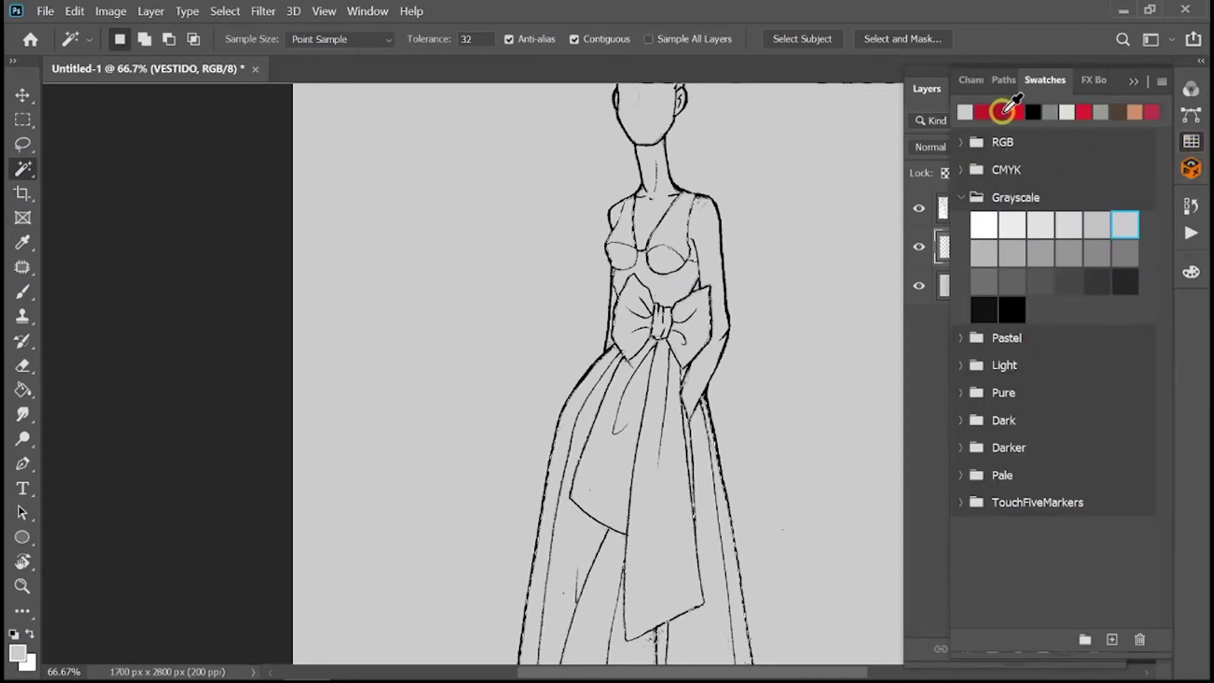
click(1137, 87)
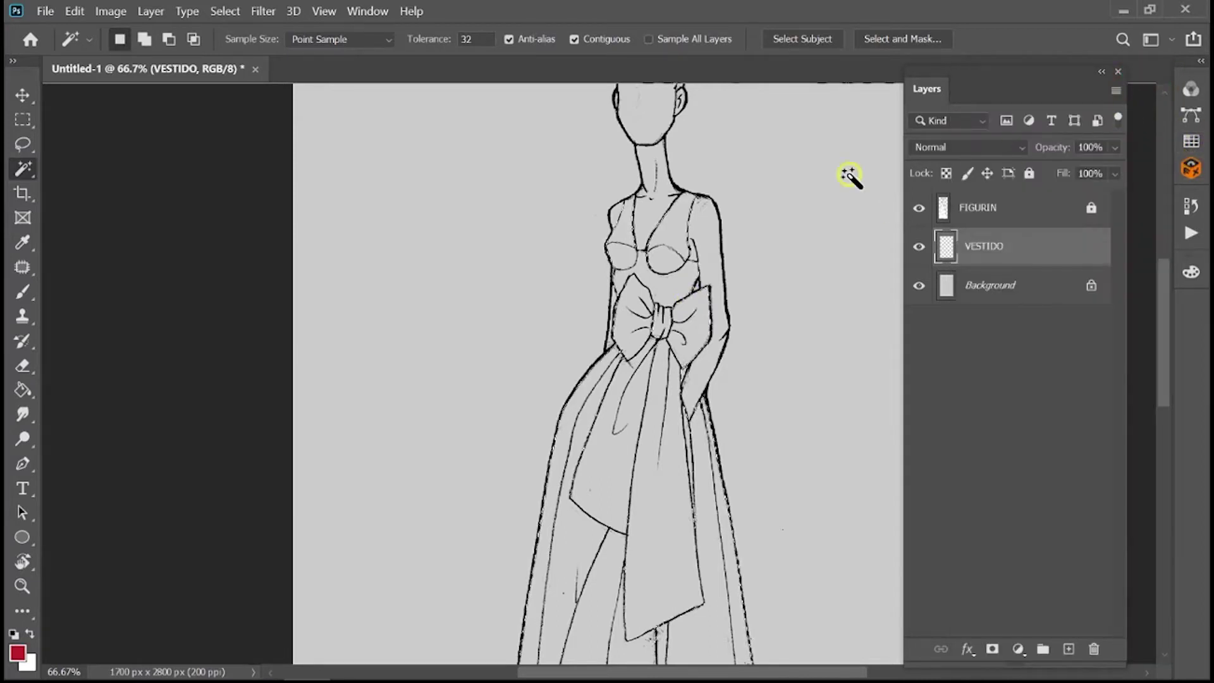
click(24, 388)
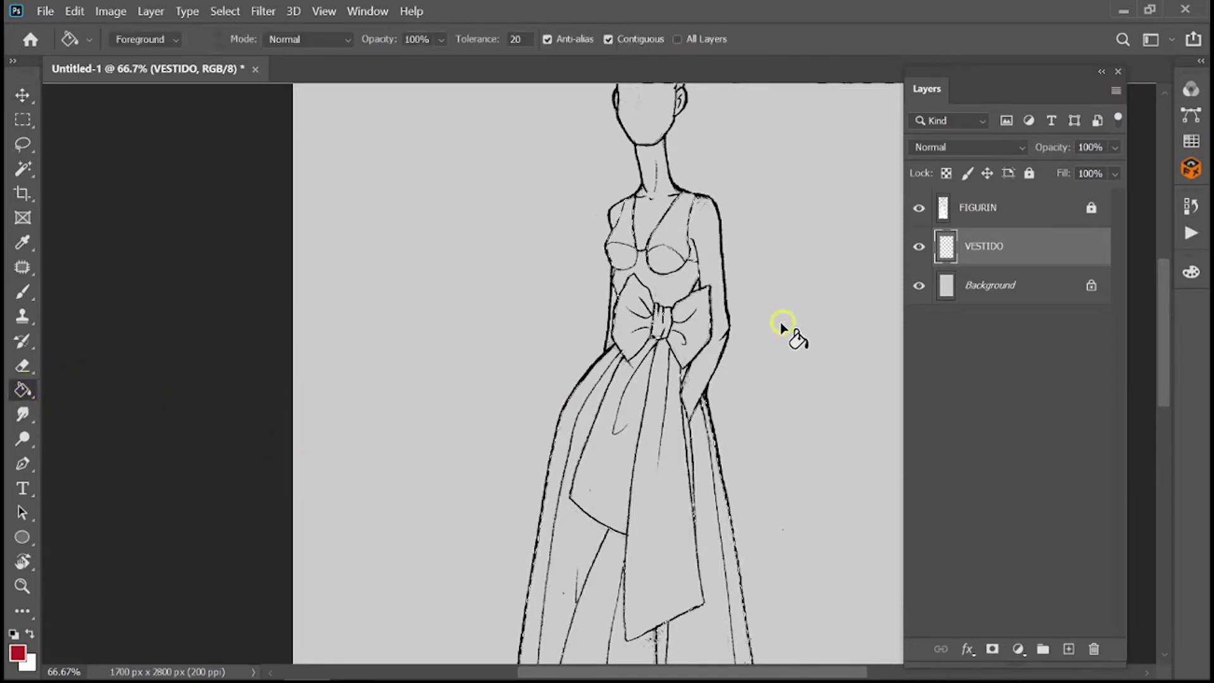
click(661, 422)
Deselect the dress with Ctrl+D and switch to the Move tool.
key(ctrl+minus)
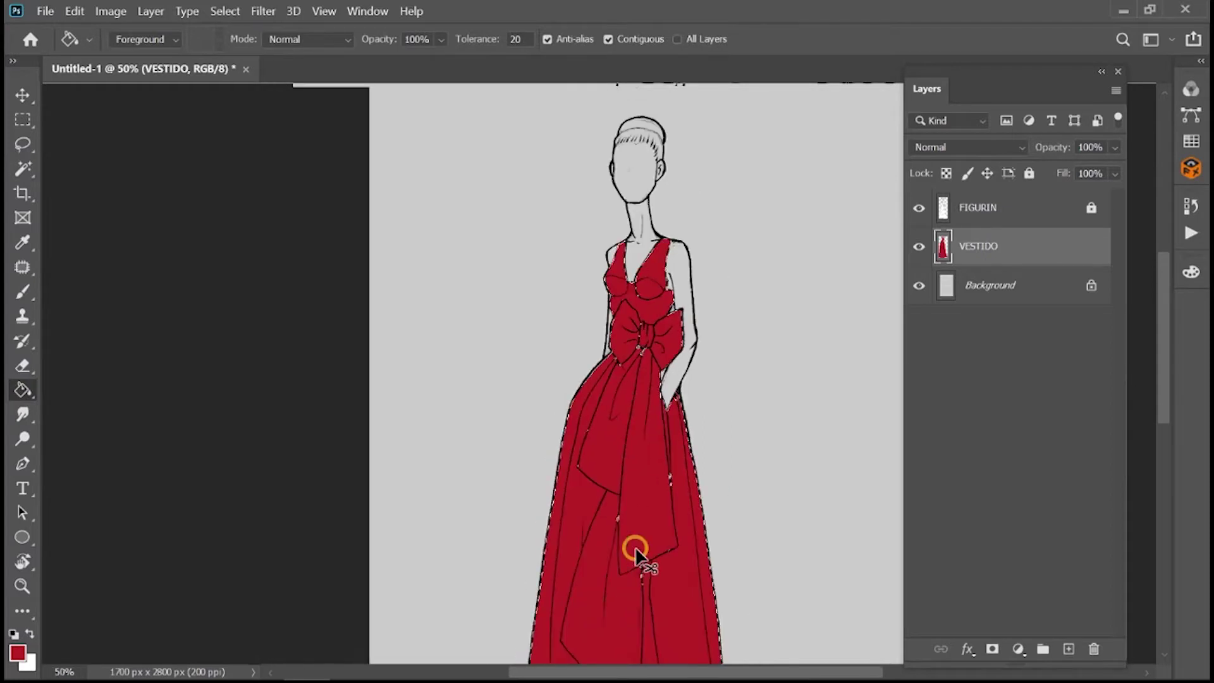
key(ctrl+minus)
key(ctrl+minus)
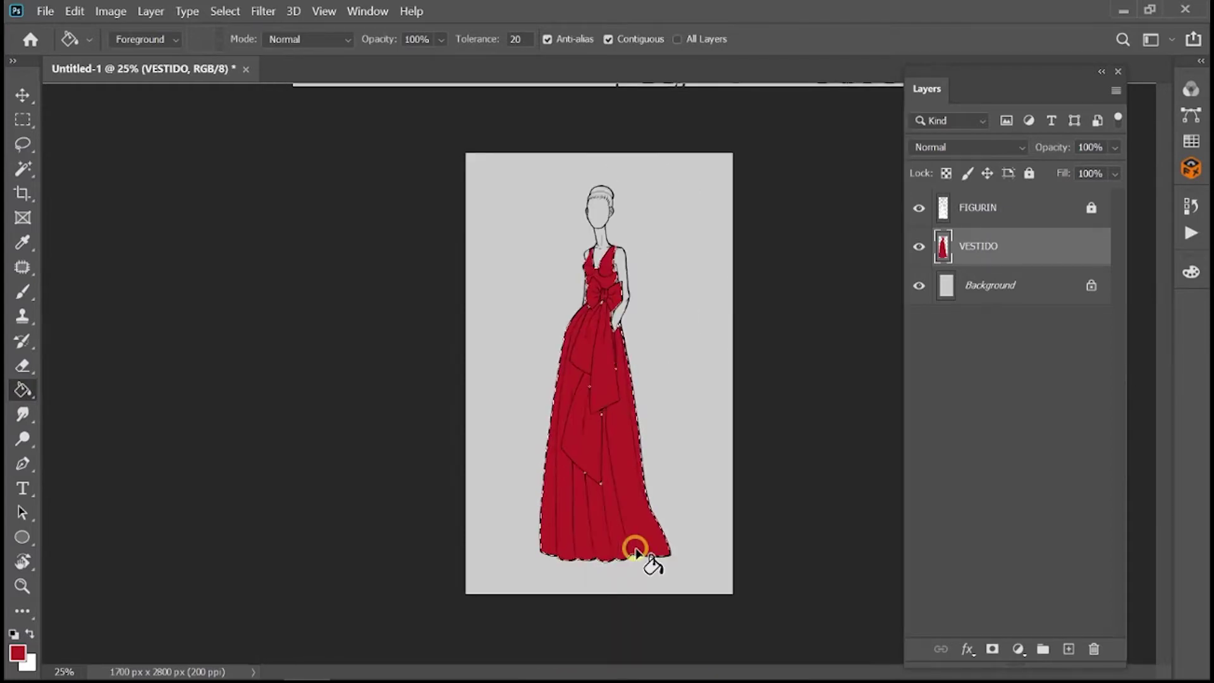
key(ctrl+plus)
key(ctrl+plus)
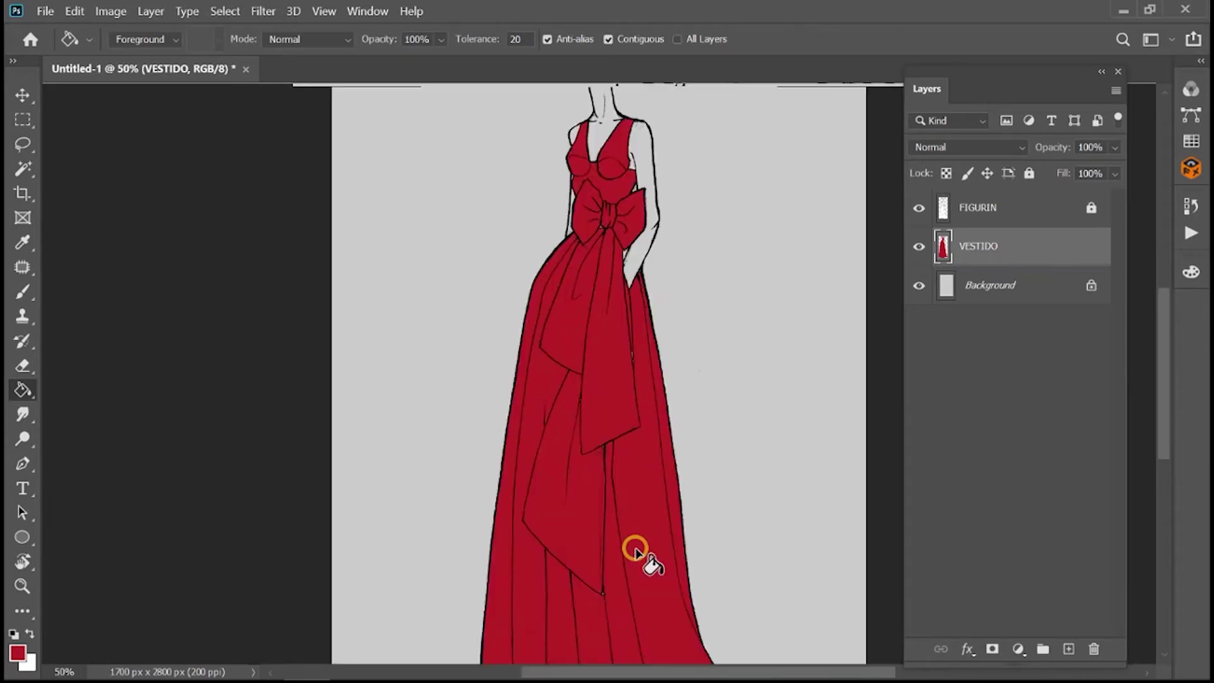
key(ctrl+d)
scroll(634, 546, up, 2)
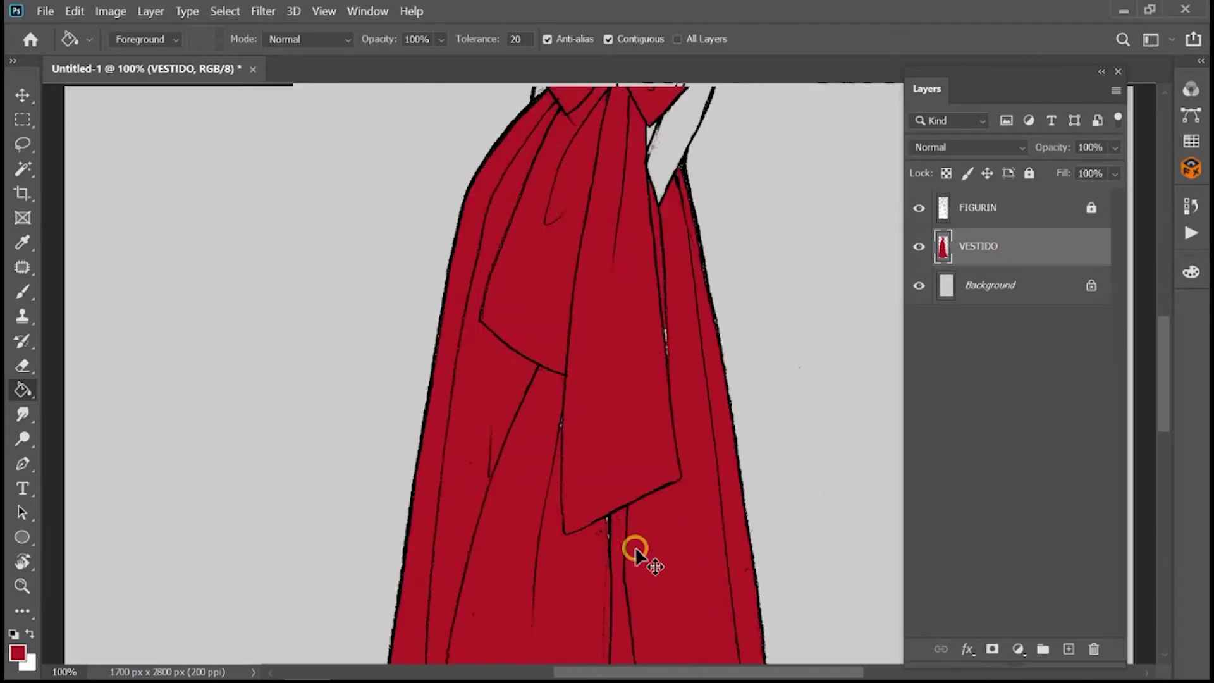
scroll(635, 546, up, 1)
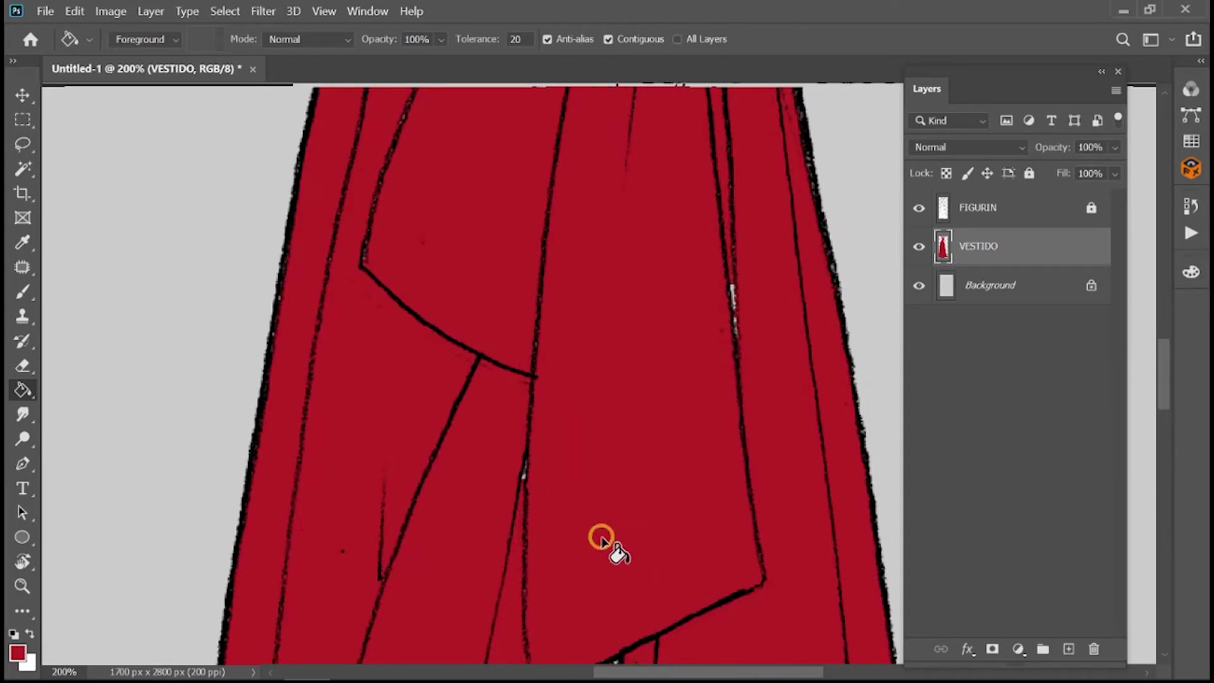
key(v)
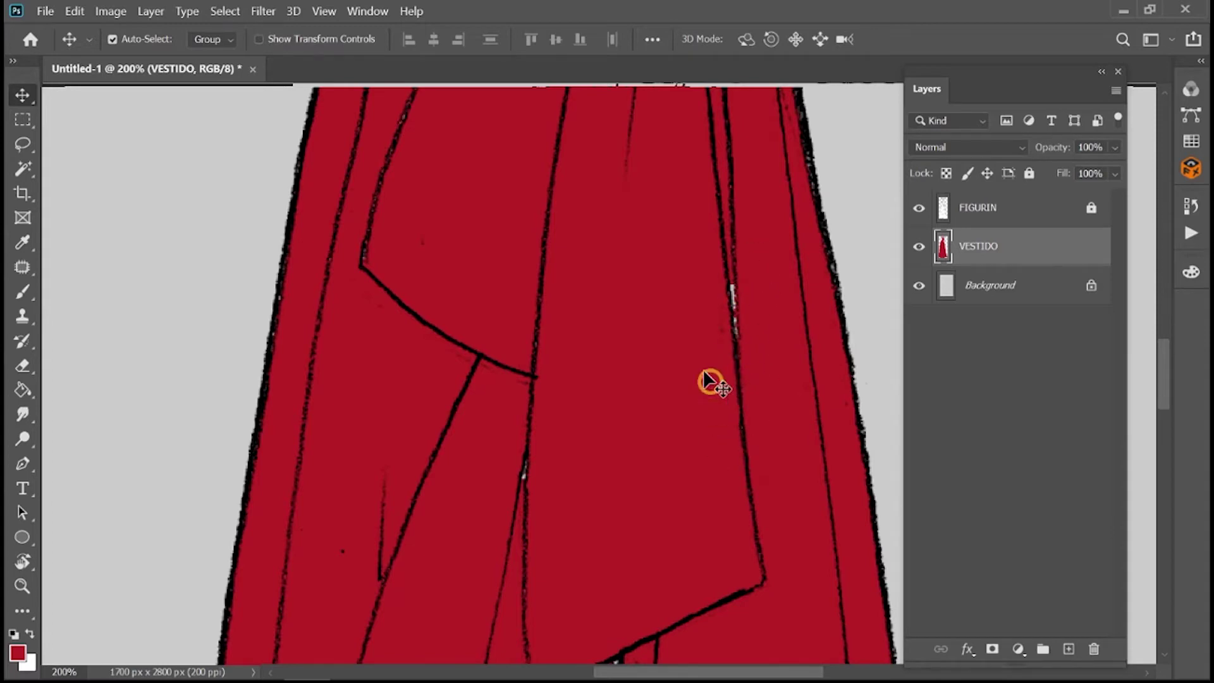
Set the Brush Tool to the Hard Round Pressure Size preset at 10 px.
click(26, 293)
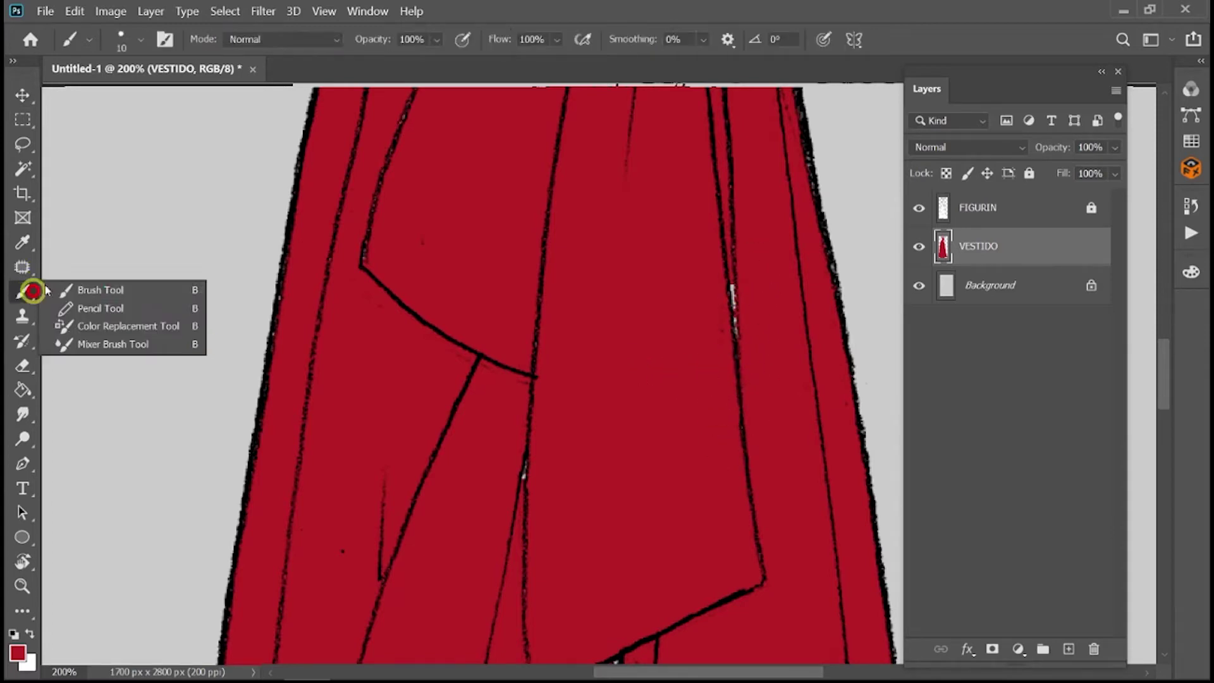
click(100, 292)
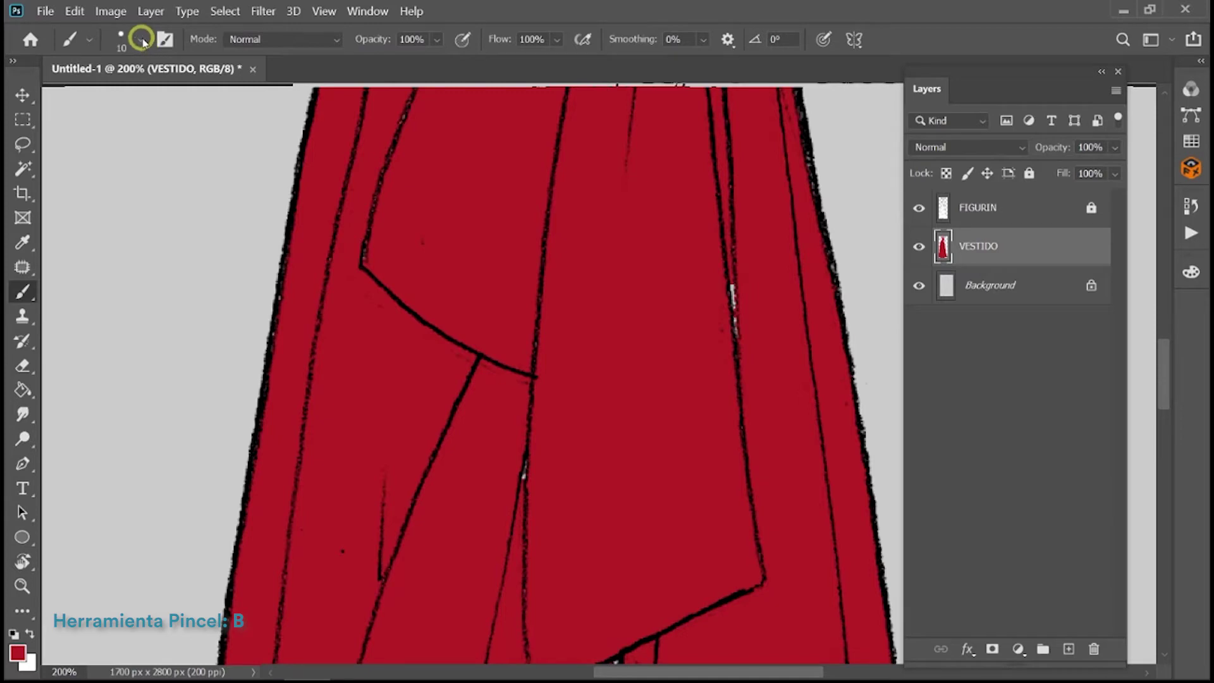
click(141, 40)
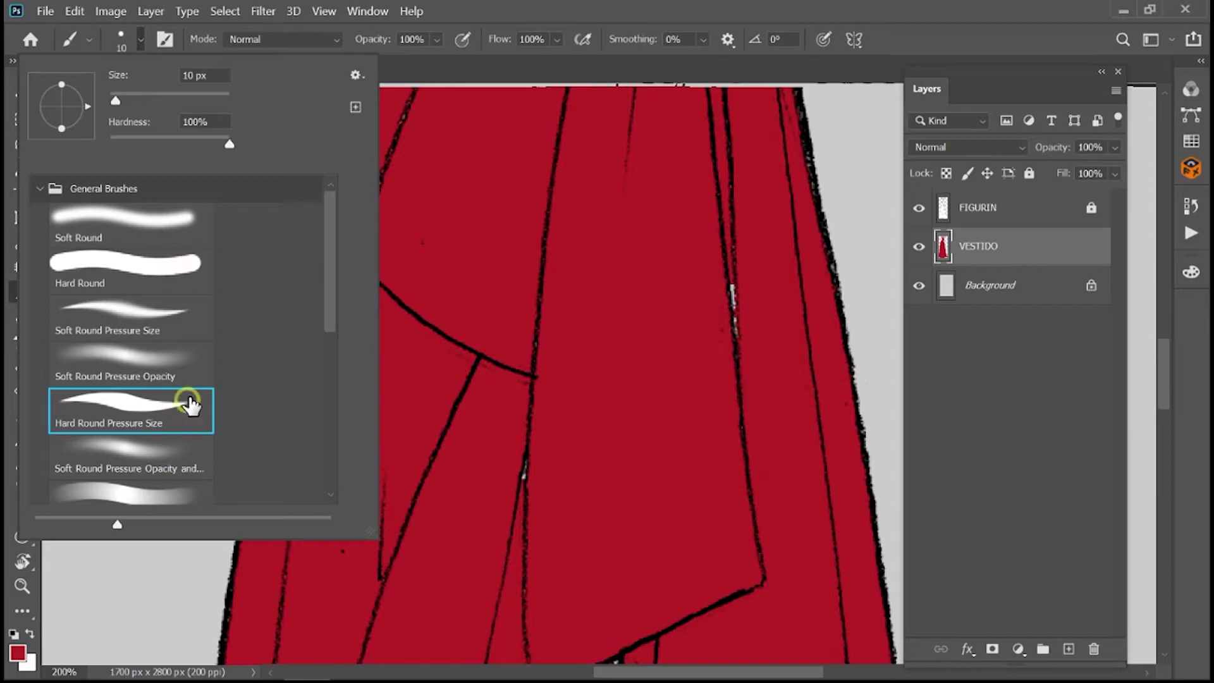
click(482, 21)
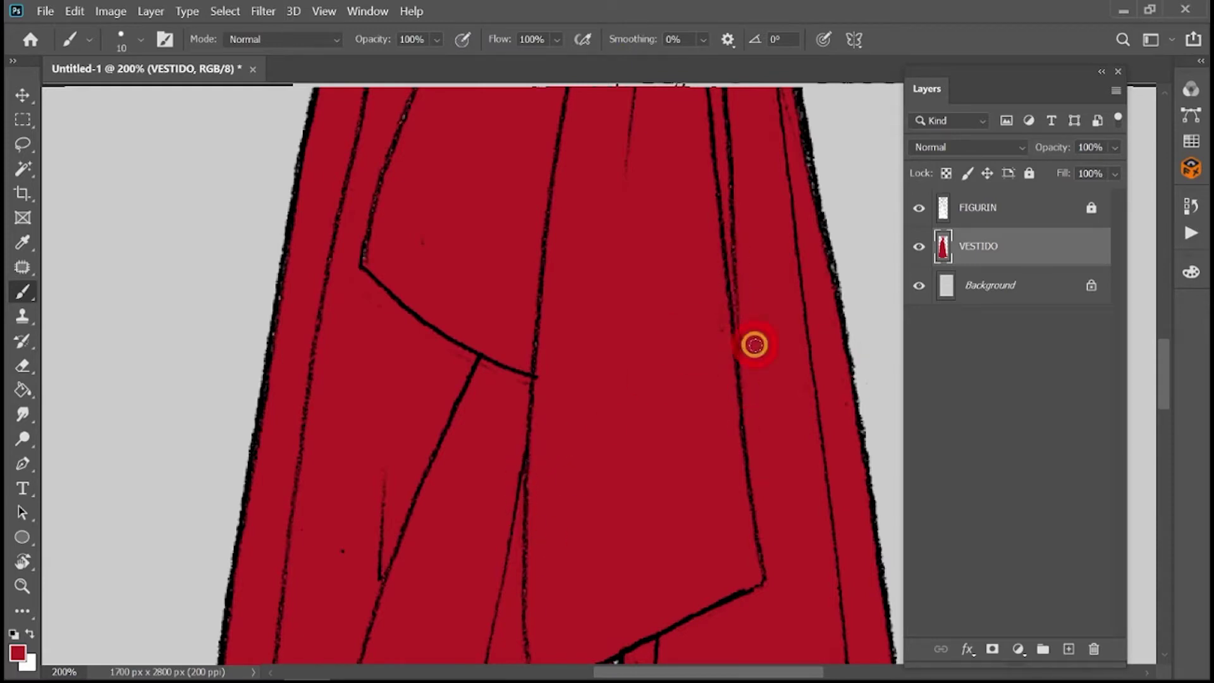
Pan across the bodice, bow and skirt to check the red fill for gaps.
drag(756, 206, 807, 522)
drag(732, 328, 734, 529)
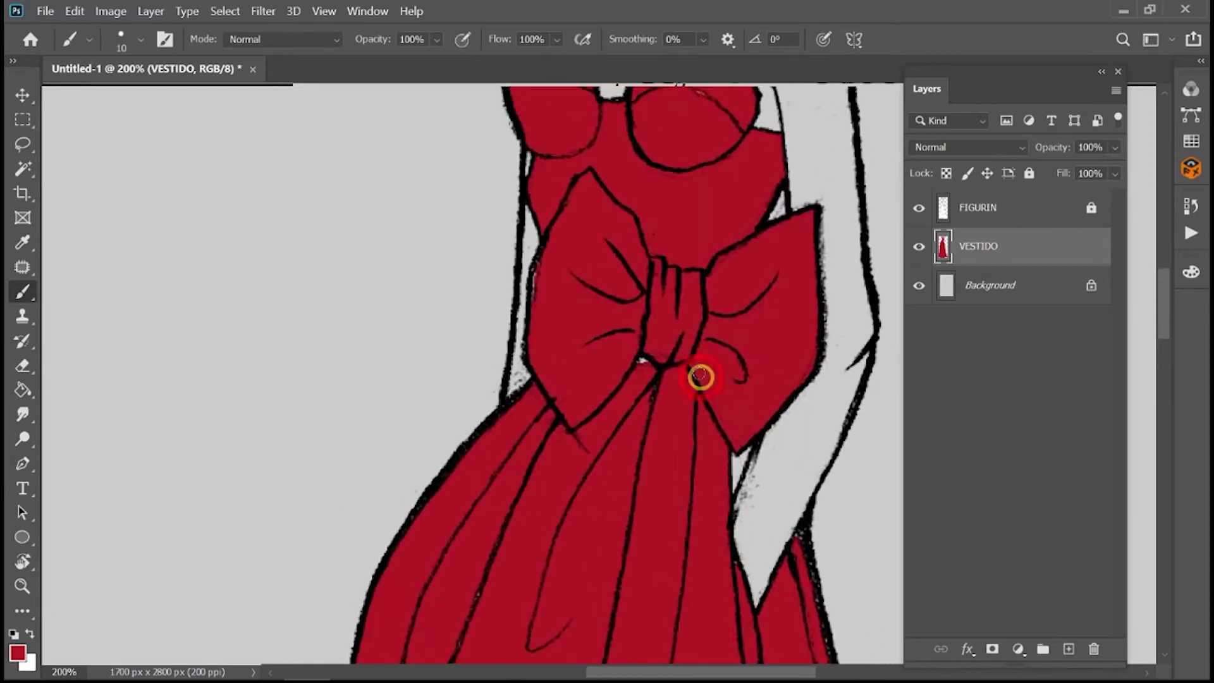
drag(726, 238, 721, 412)
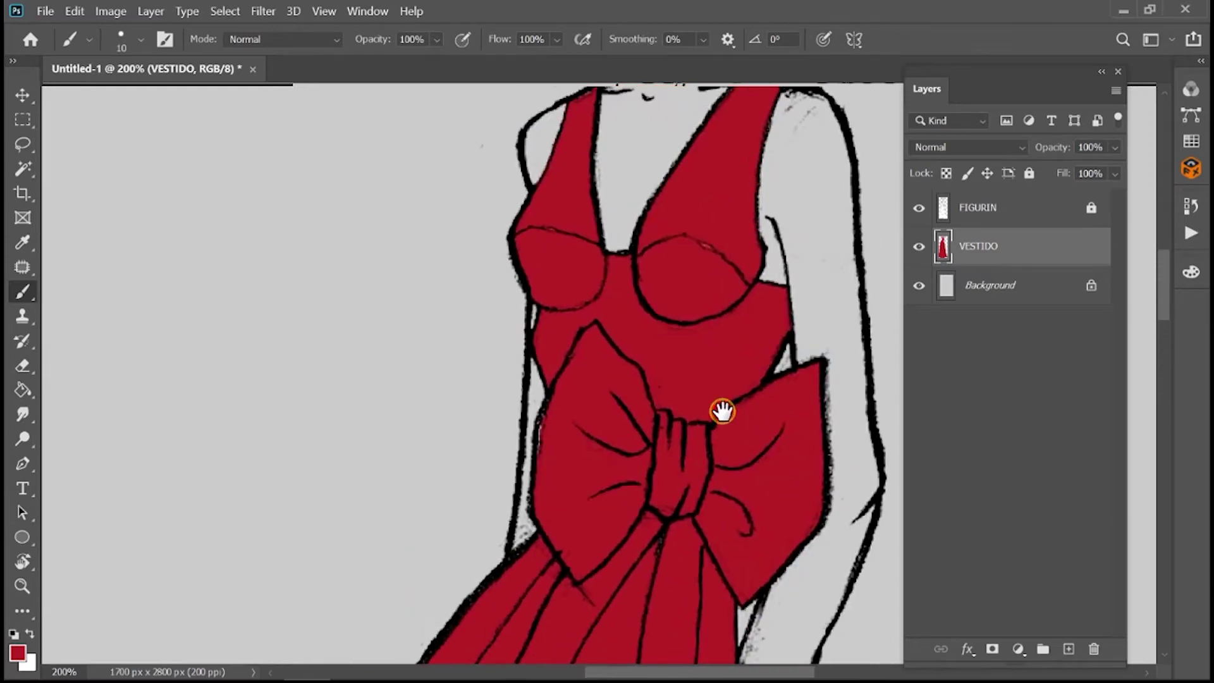
drag(691, 596, 729, 278)
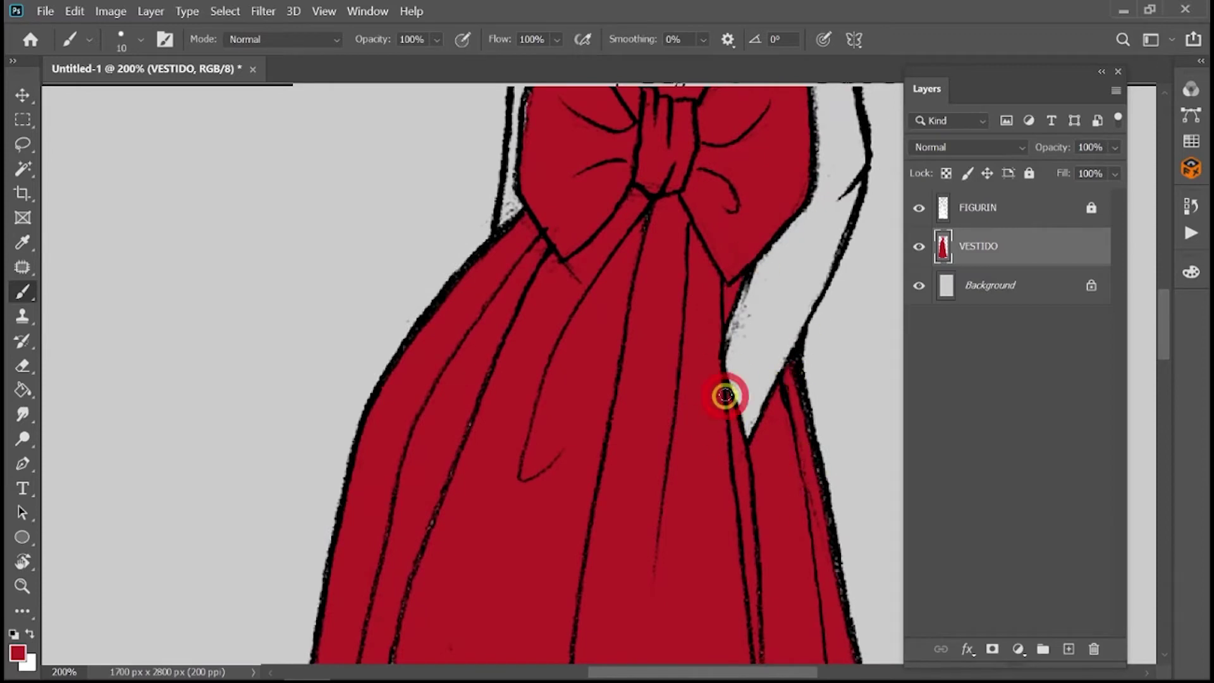
drag(752, 658, 770, 355)
mouse_move(734, 471)
mouse_down()
mouse_move(738, 199)
mouse_move(789, 461)
mouse_move(704, 331)
mouse_move(747, 127)
mouse_up()
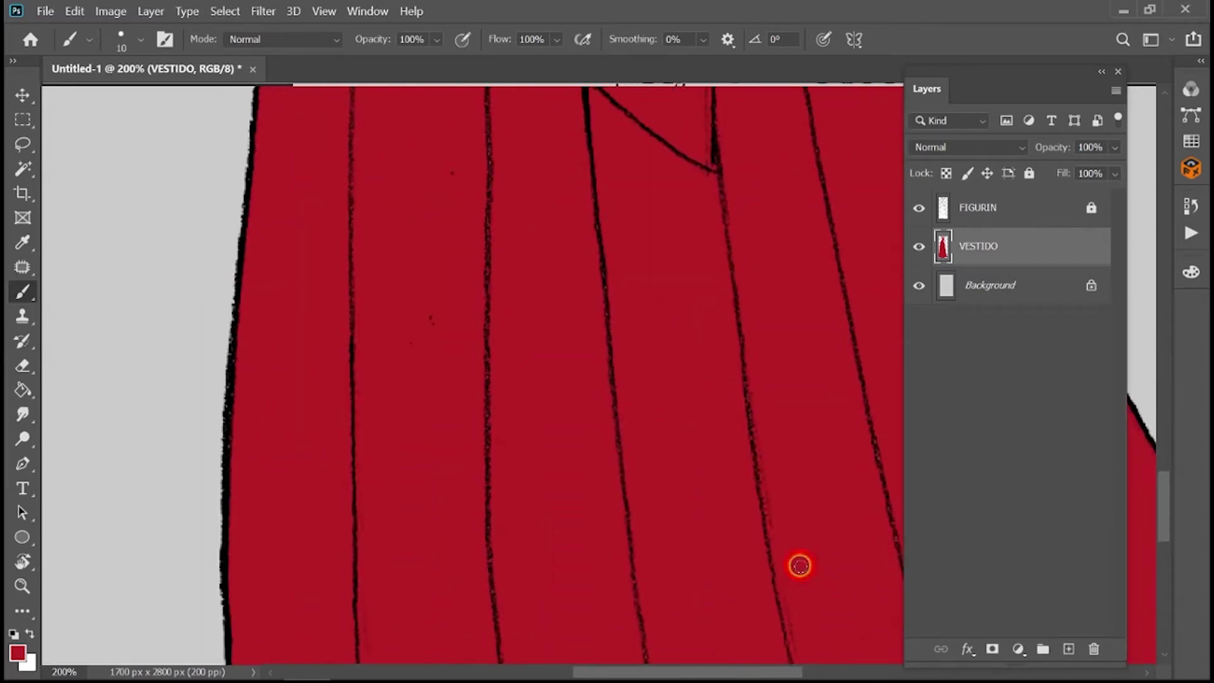
scroll(799, 565, down, 2)
scroll(815, 572, down, 2)
scroll(800, 565, up, 5)
mouse_move(800, 564)
mouse_down()
mouse_move(657, 328)
mouse_move(773, 534)
mouse_up()
scroll(653, 399, down, 3)
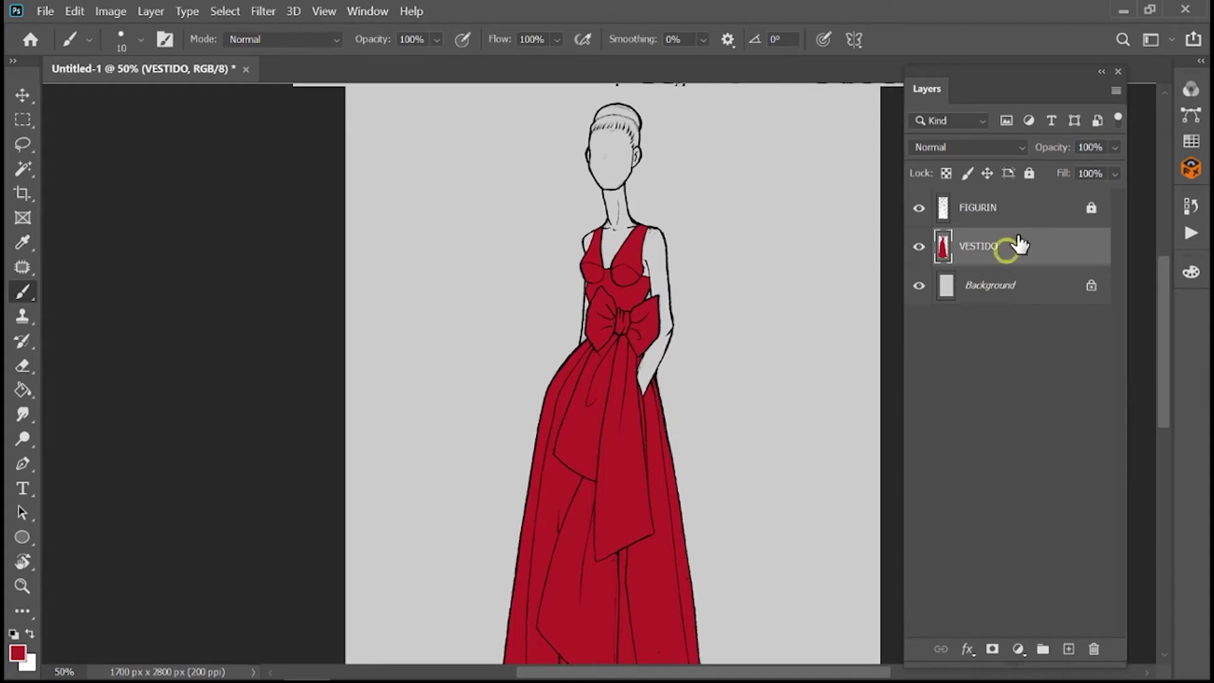
Lock VESTIDO, add a new layer named PIEL above it, and reselect FIGURIN.
click(1029, 174)
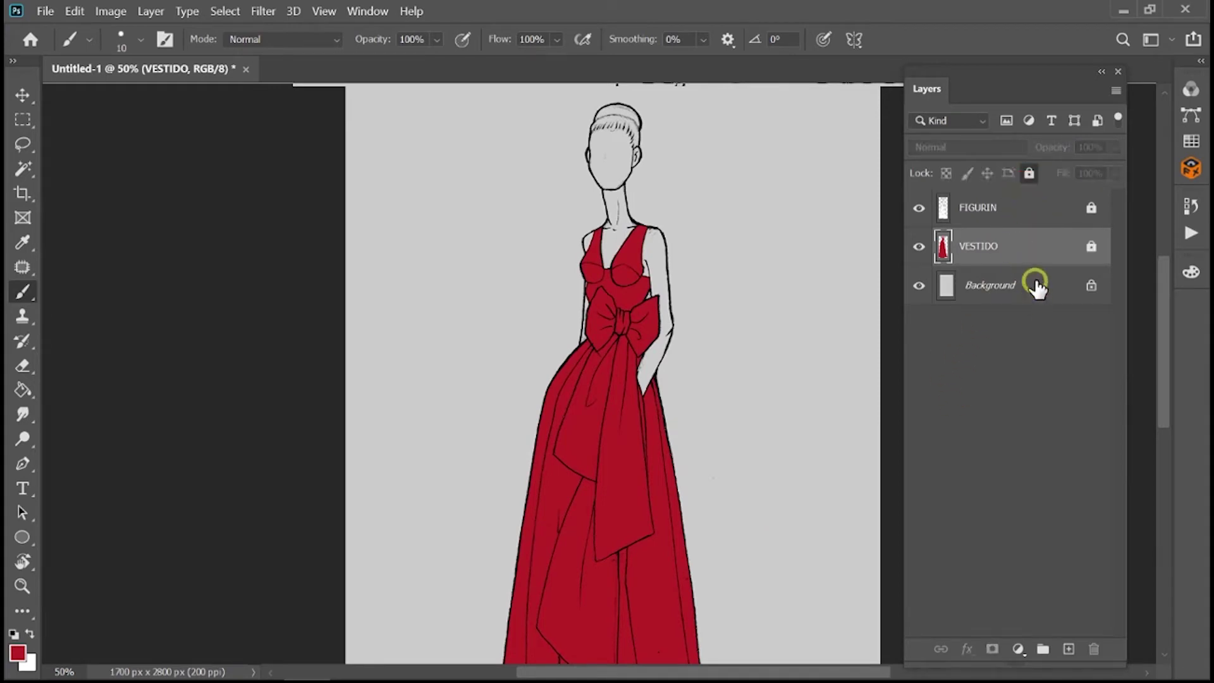
click(1069, 649)
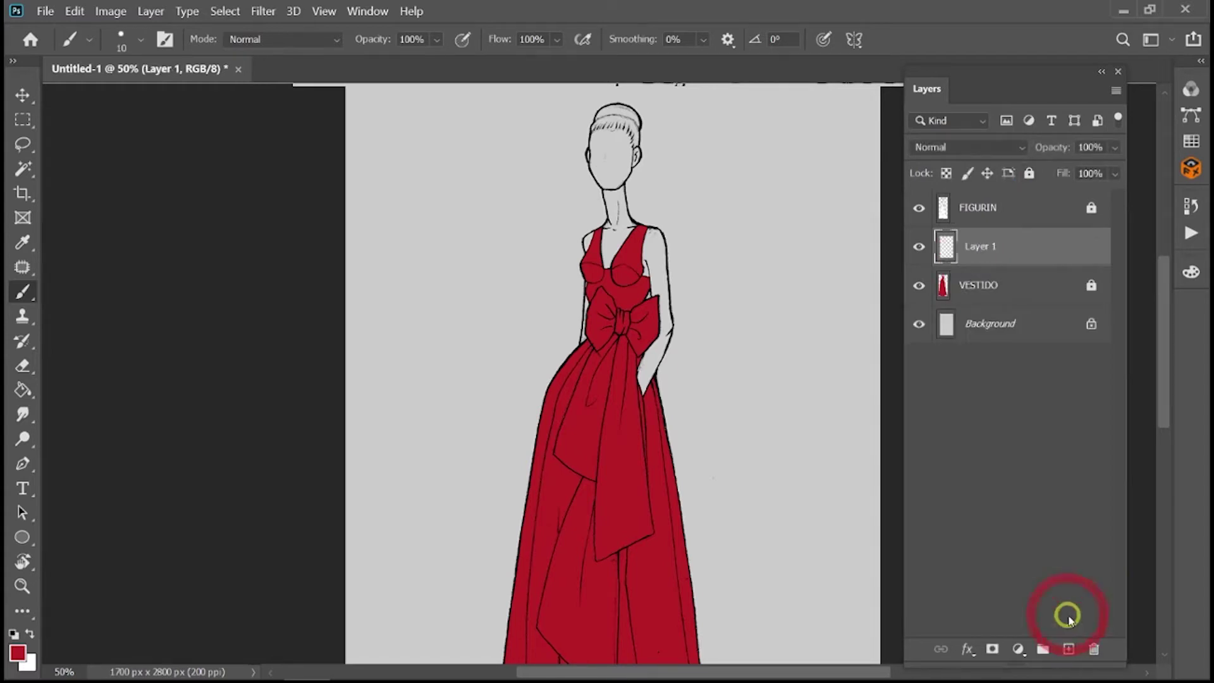
double_click(988, 248)
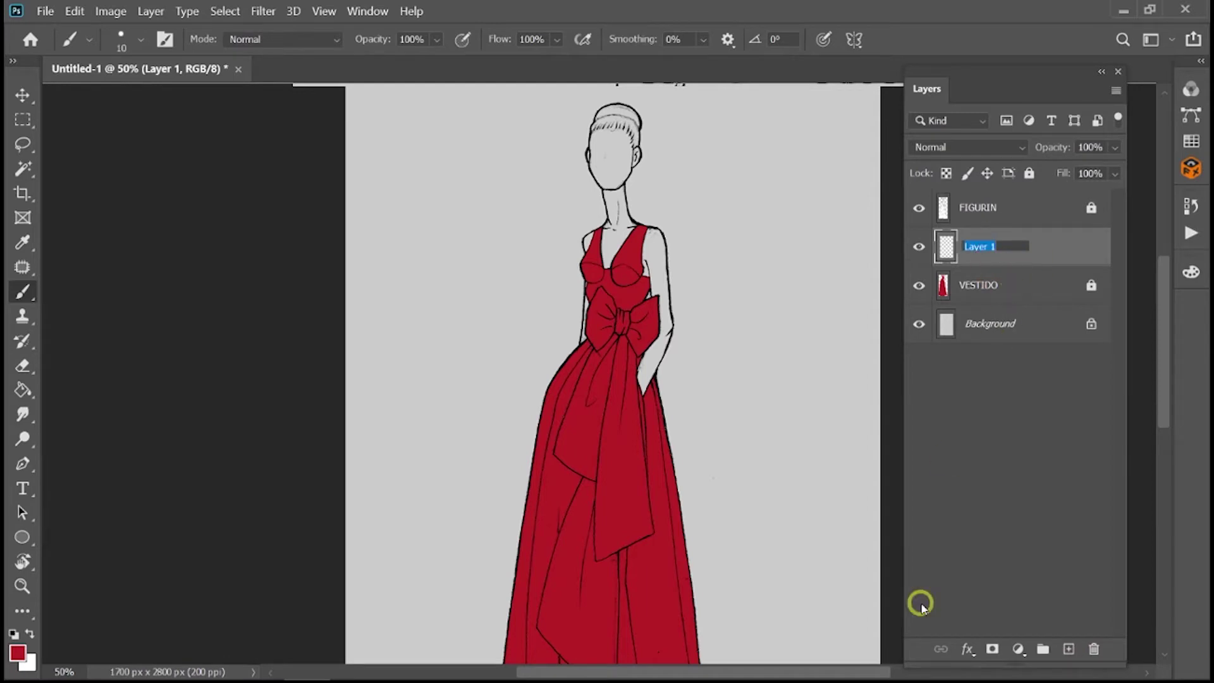
text(PIEL)
key(Return)
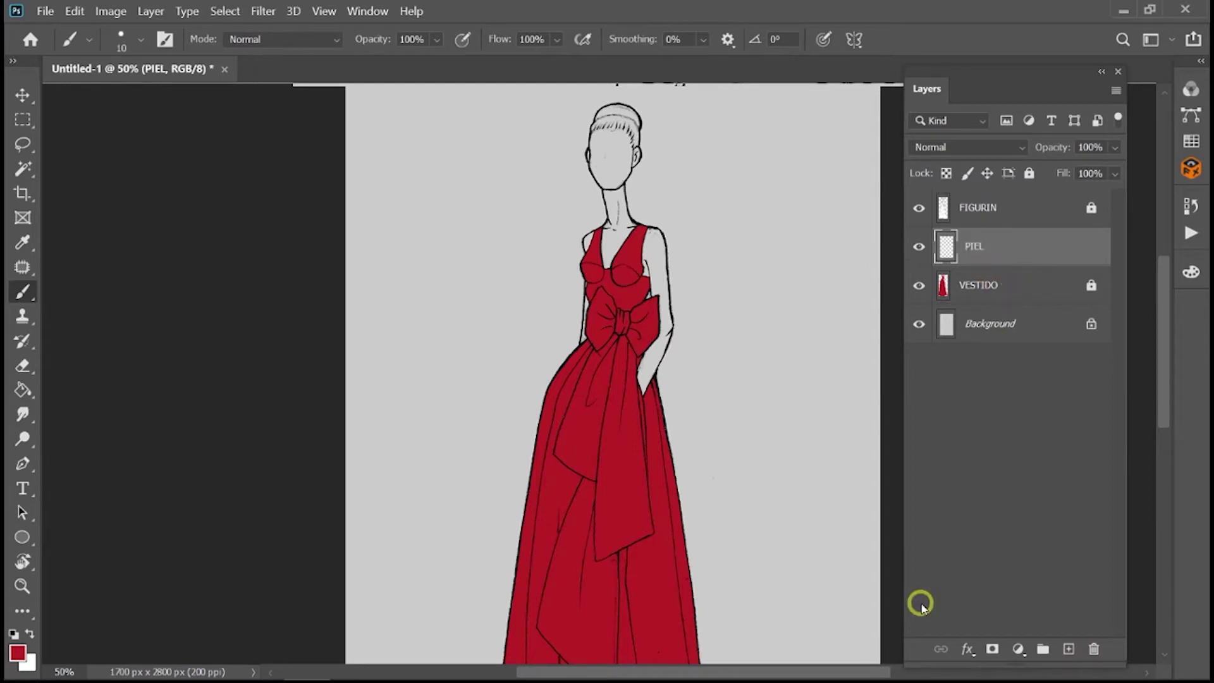
key(v)
click(1003, 210)
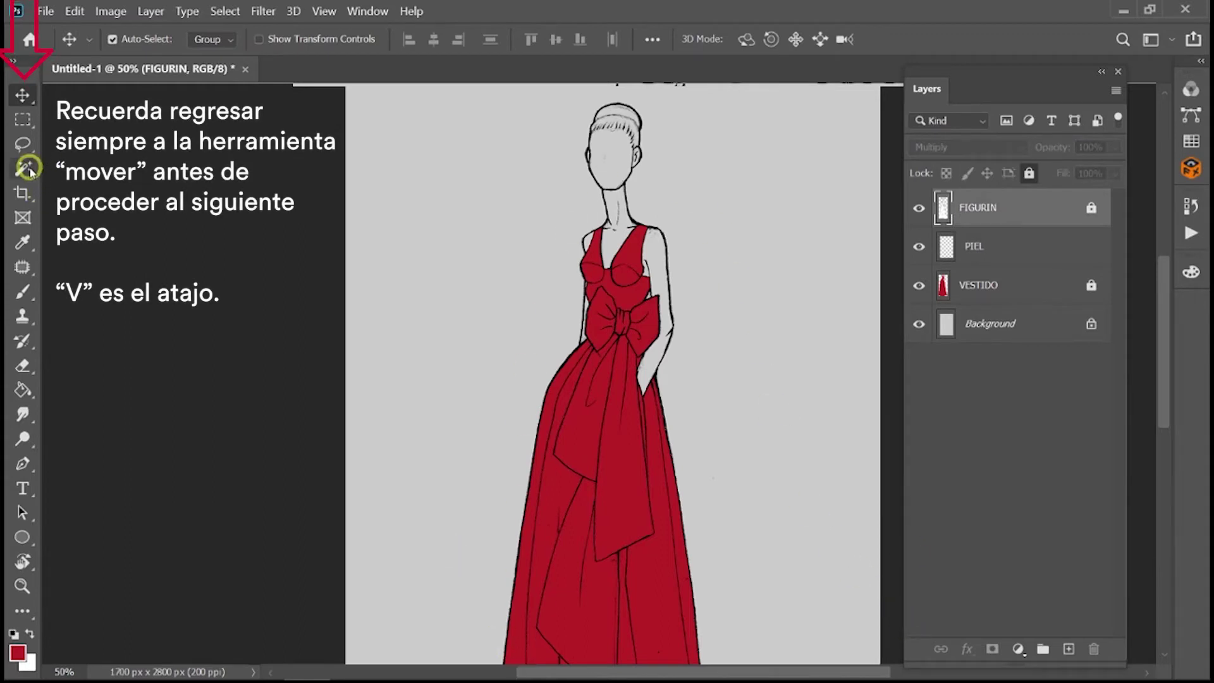
Pick the Magic Wand on FIGURIN and zoom in closely on the head area.
click(26, 169)
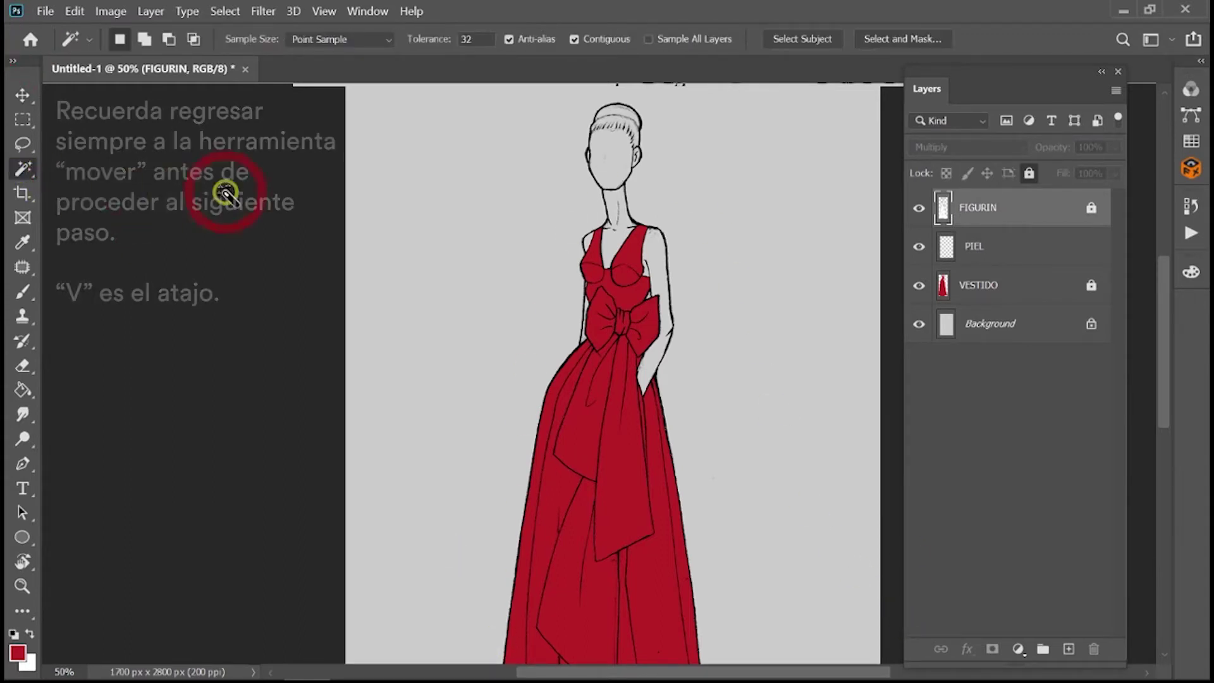
key(ctrl+plus)
key(ctrl+plus)
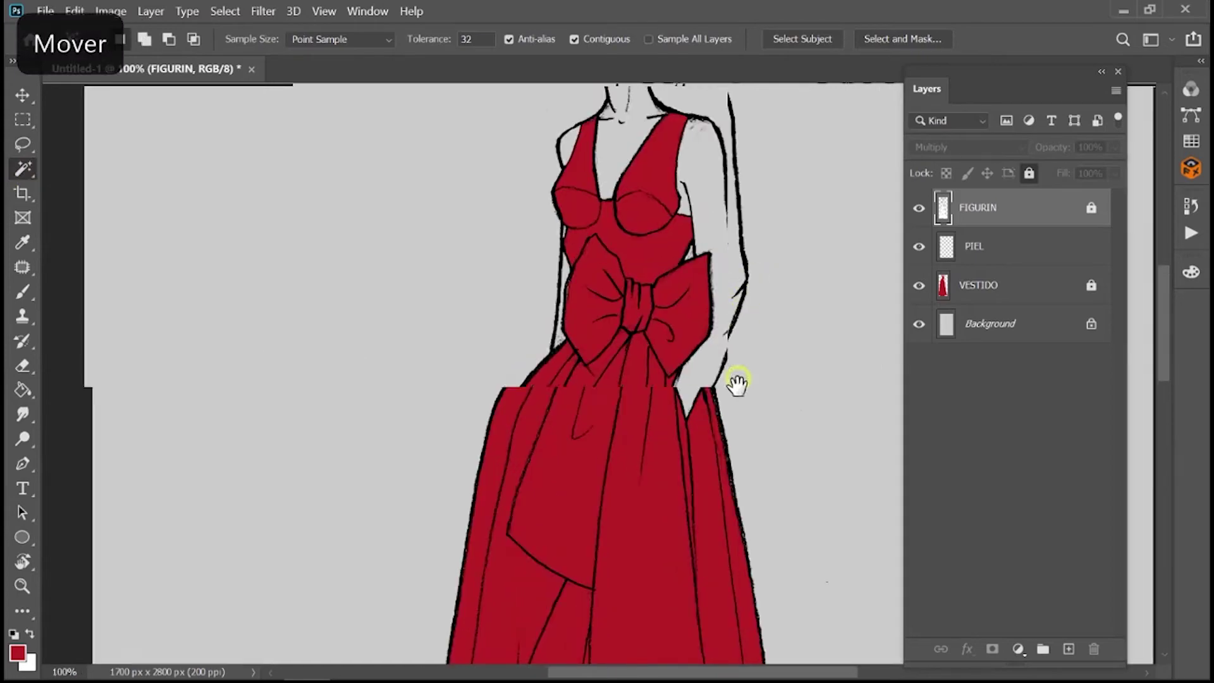
scroll(777, 380, up, 3)
drag(777, 380, 802, 387)
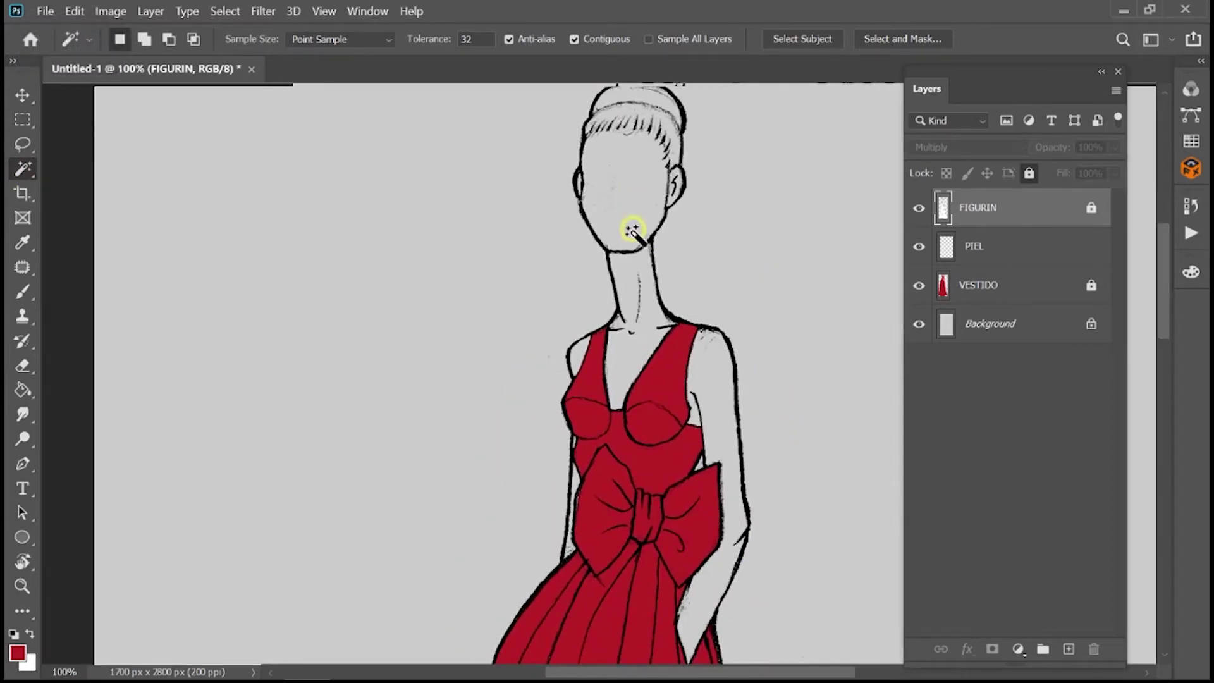
drag(784, 442, 772, 388)
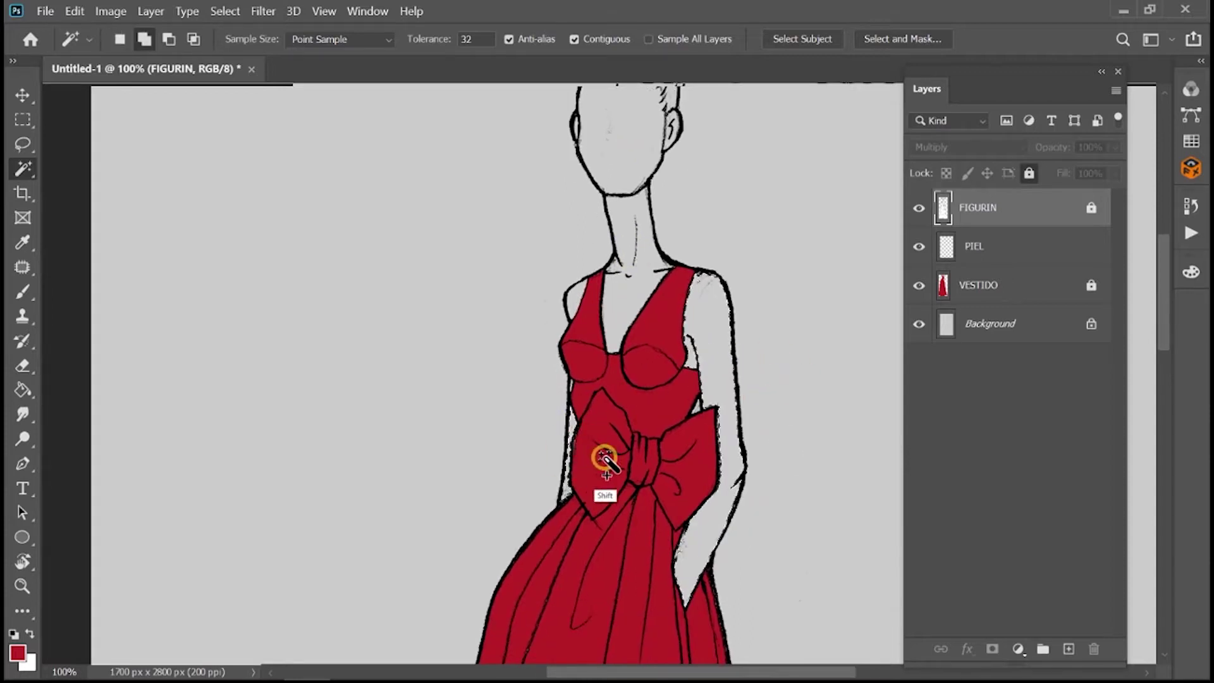
key(ctrl+plus)
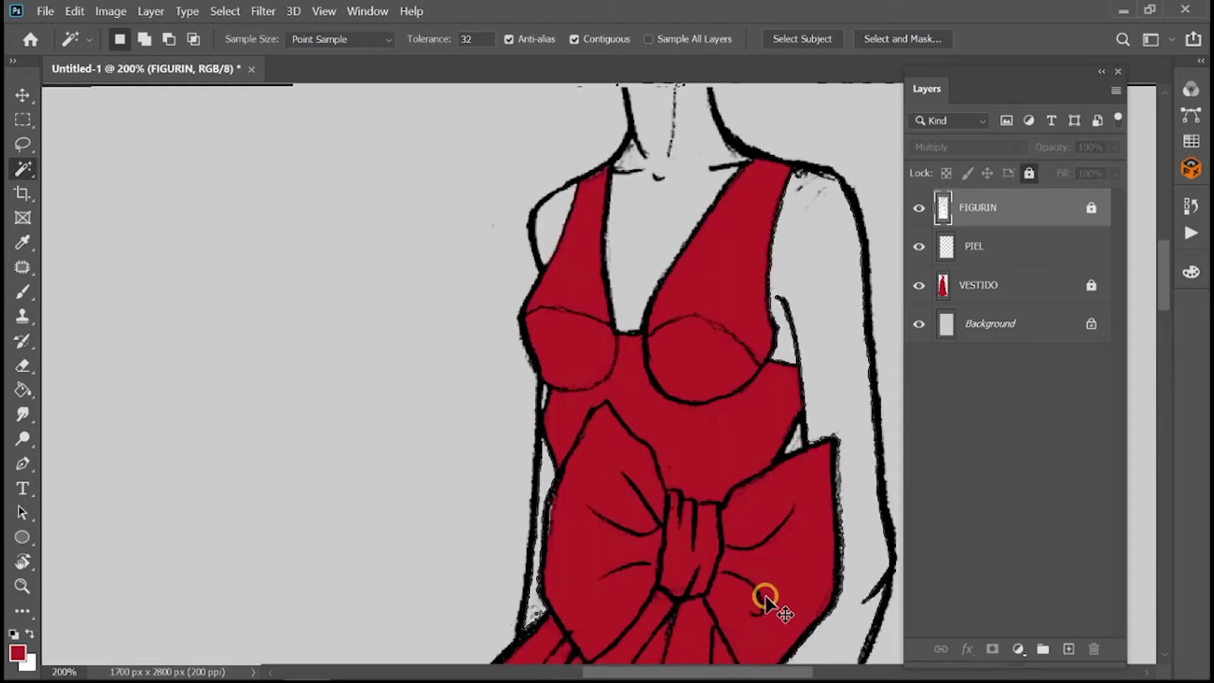
key(ctrl+plus)
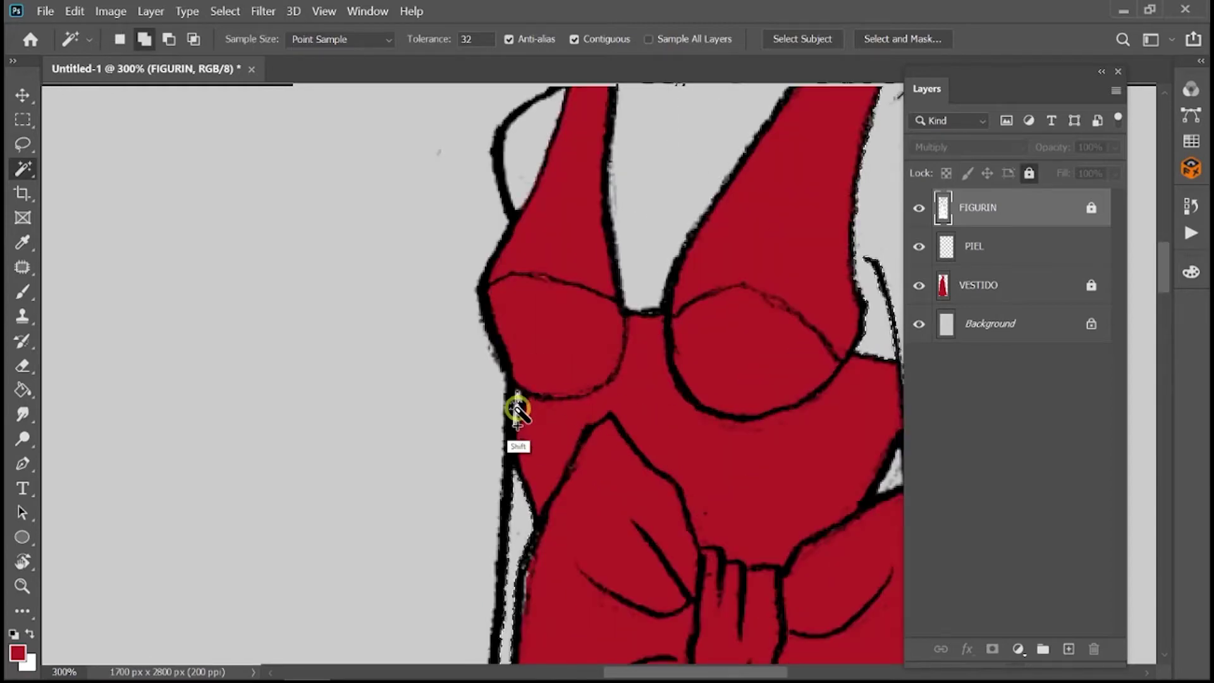
scroll(645, 373, up, 5)
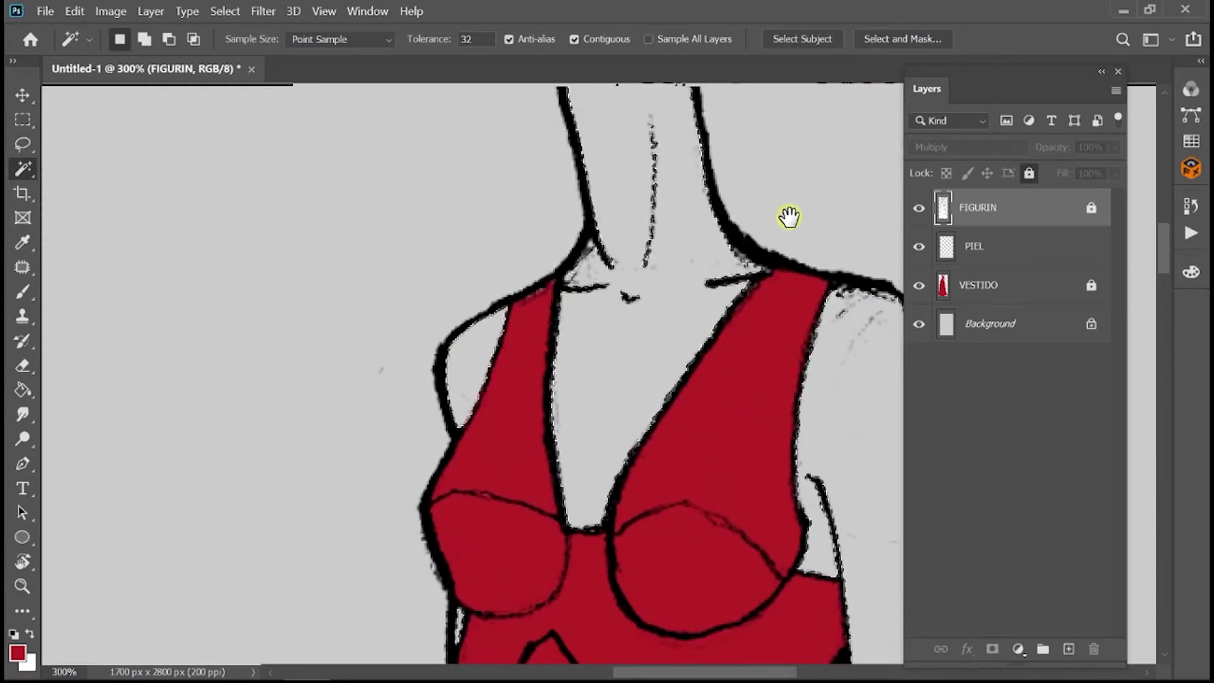
scroll(784, 316, up, 8)
scroll(695, 443, up, 2)
Add the right and left ears to the skin selection, then return to the Move tool.
shift+click(737, 329)
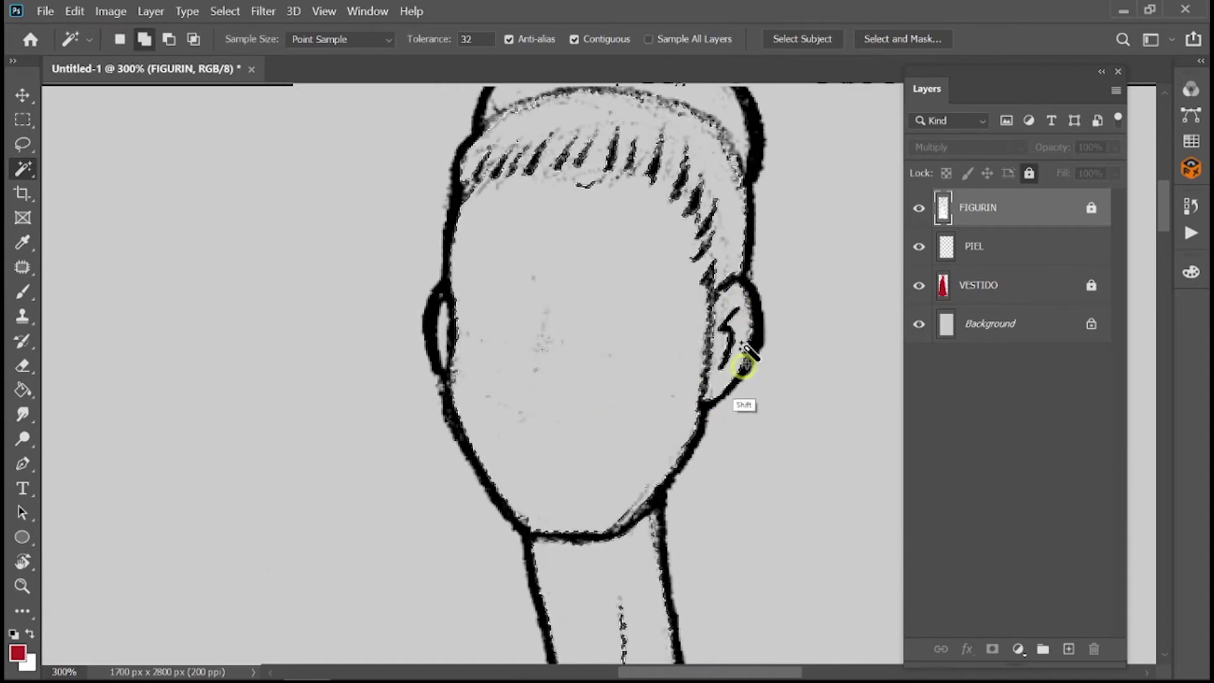
shift+click(438, 331)
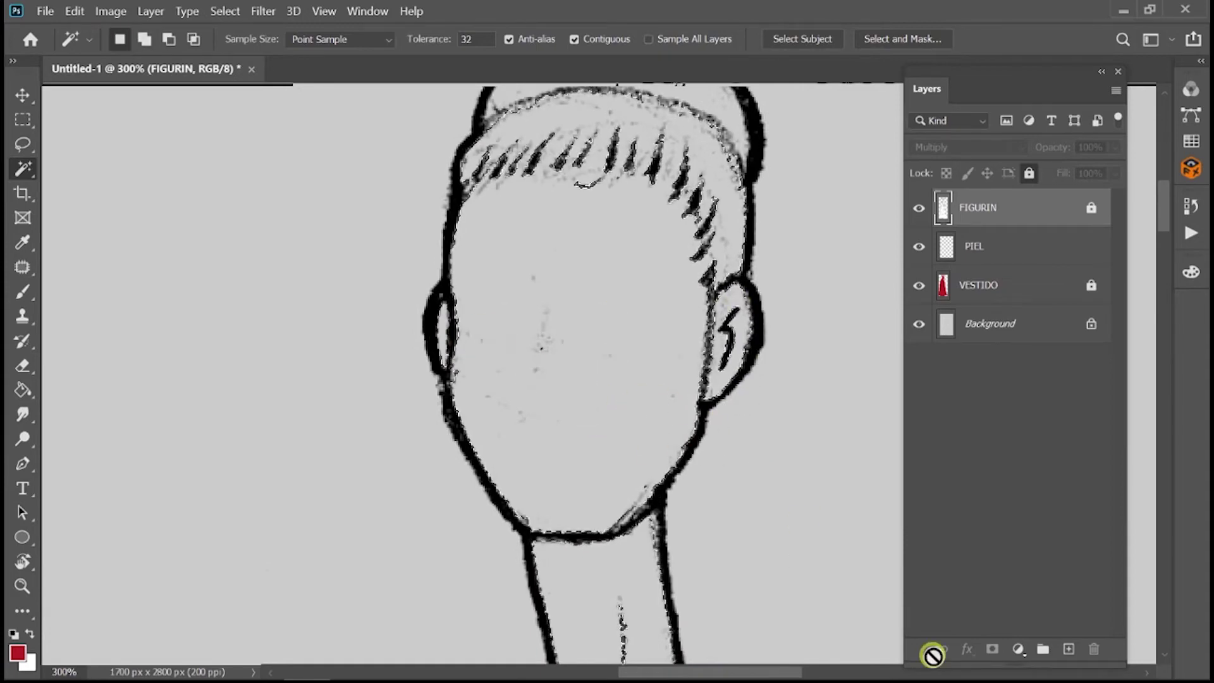
key(ctrl+minus)
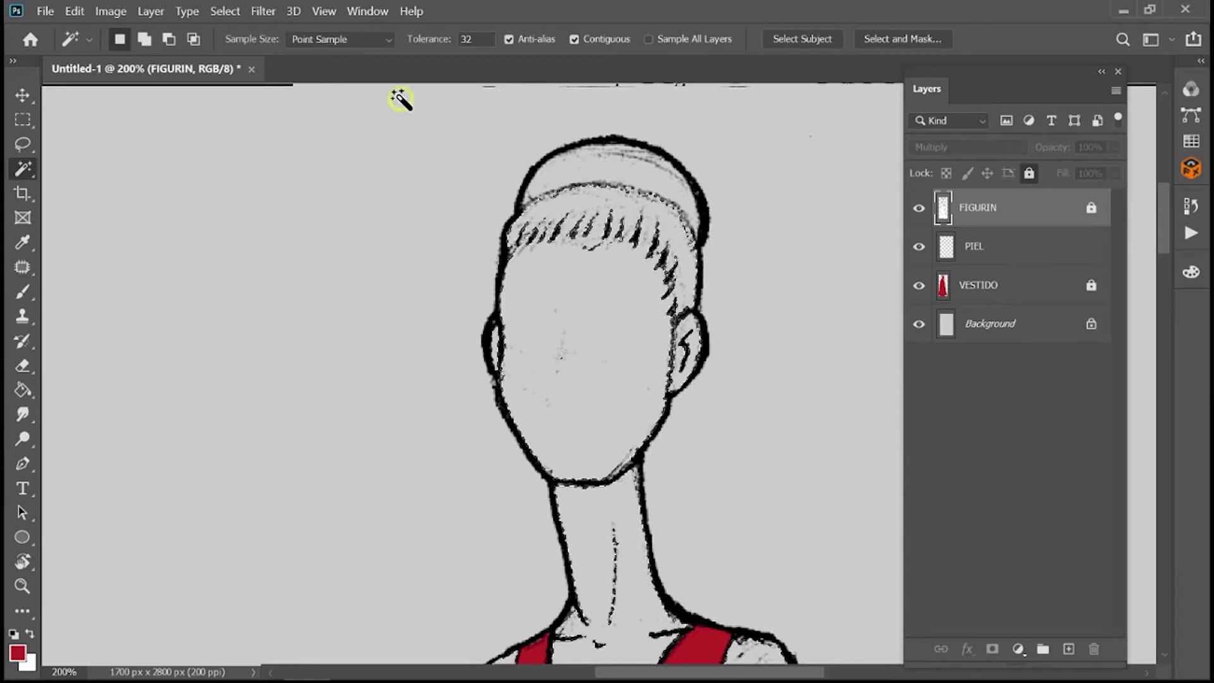
click(24, 94)
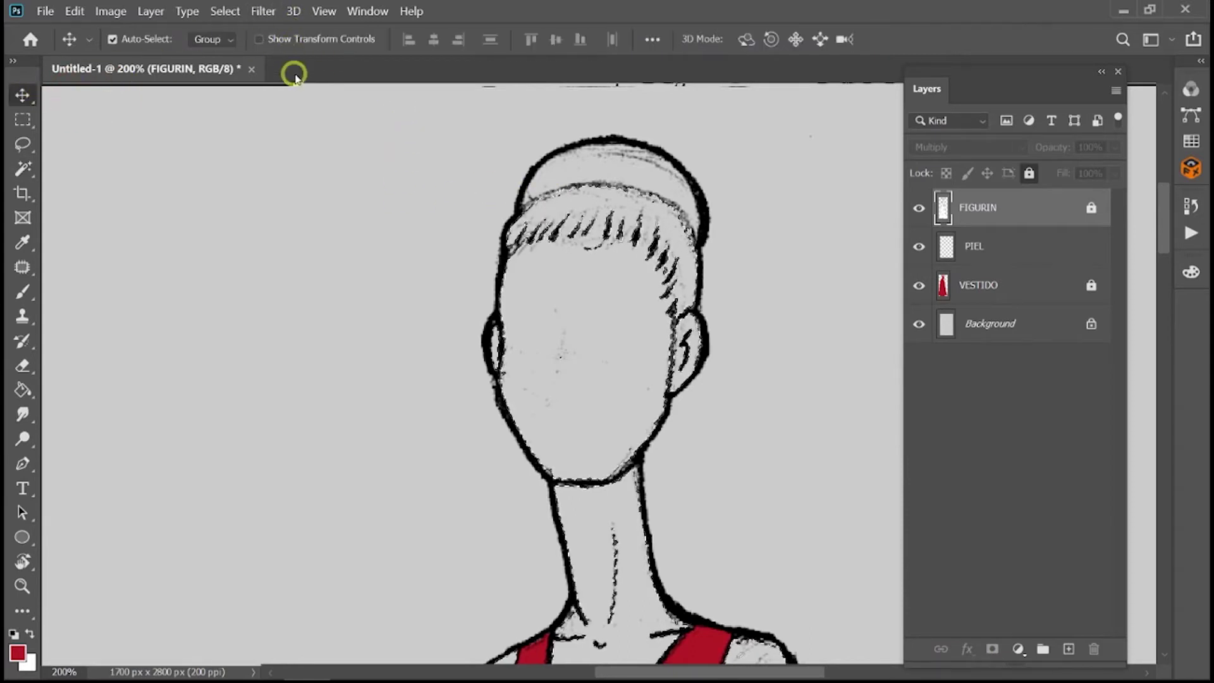
click(229, 11)
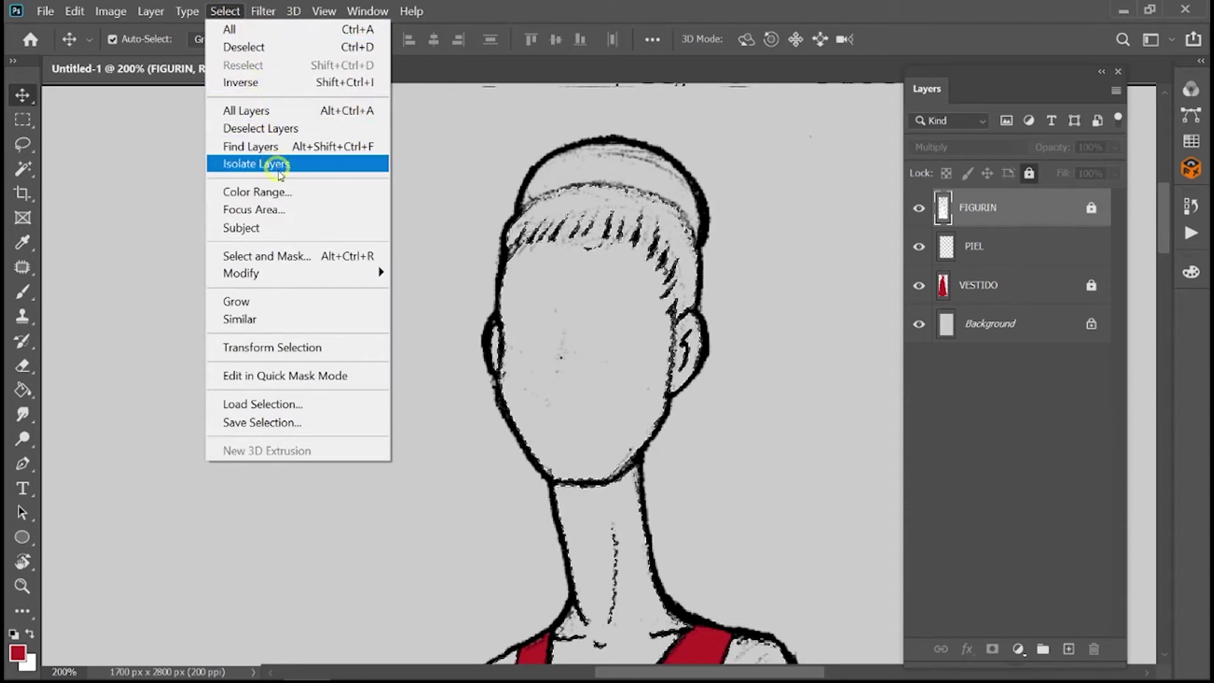
mouse_move(241, 273)
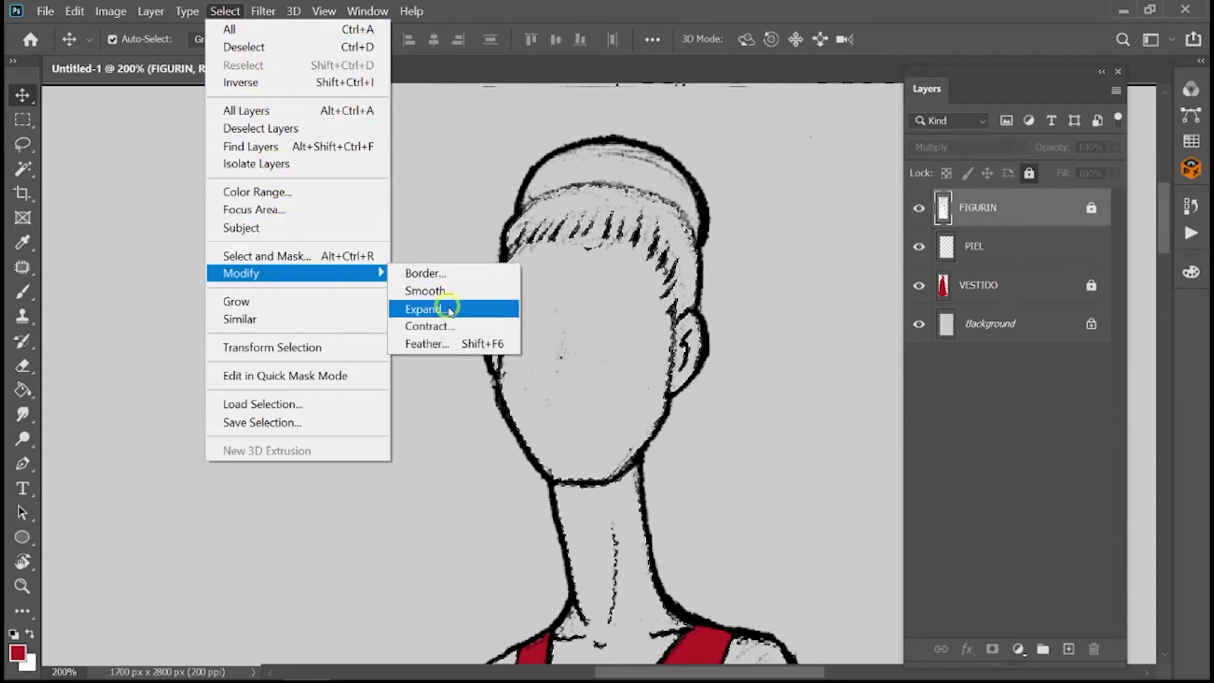
Expand the face, ear, neck and arm selection by 2 pixels, then activate PIEL.
click(453, 310)
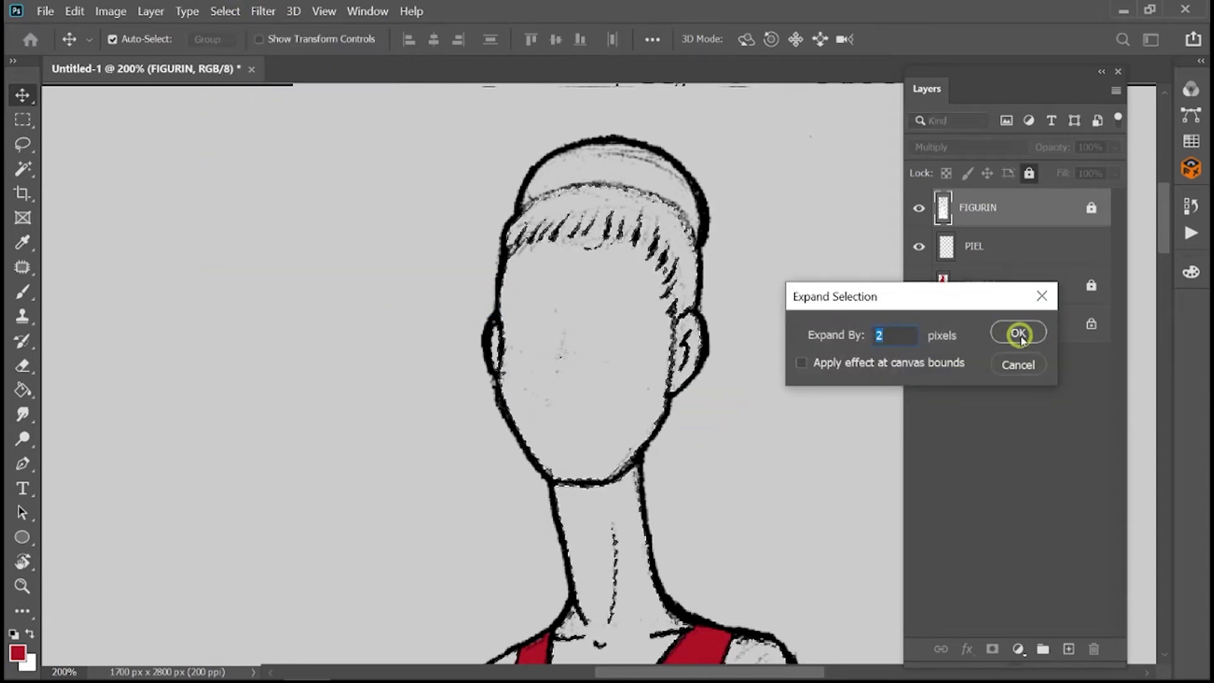
click(1017, 333)
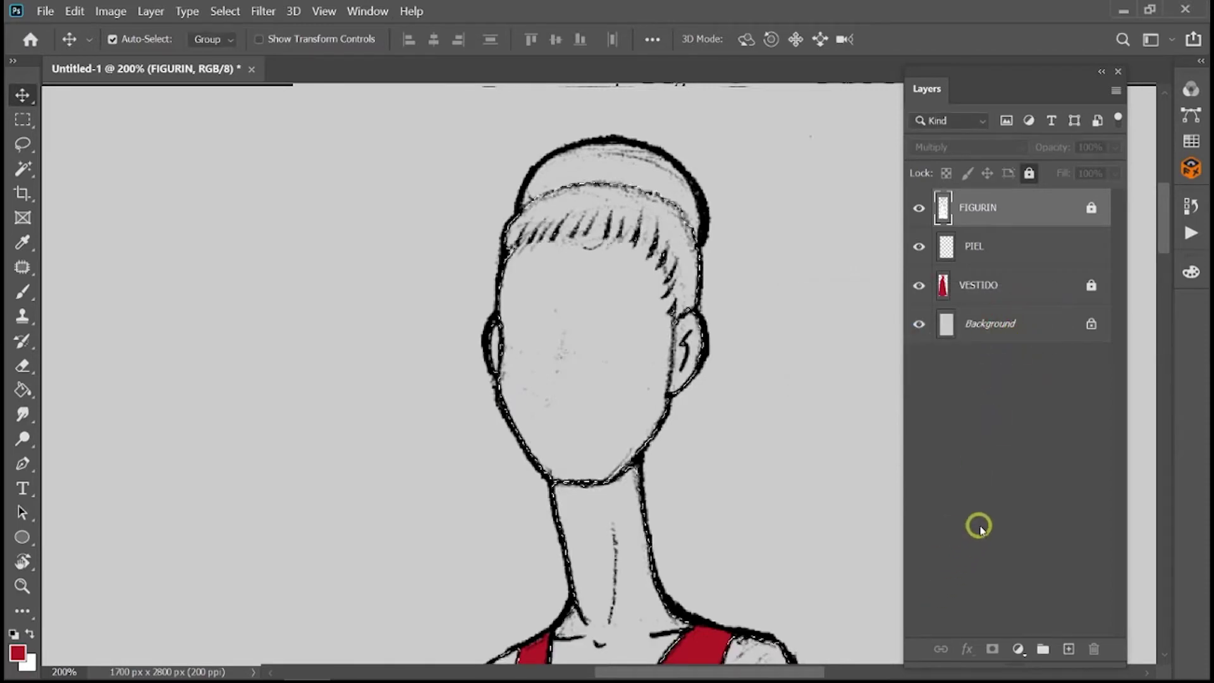
click(1004, 250)
Choose the orange skin-tone swatch from the TouchFiveMarkers set as the painting colour.
click(1191, 140)
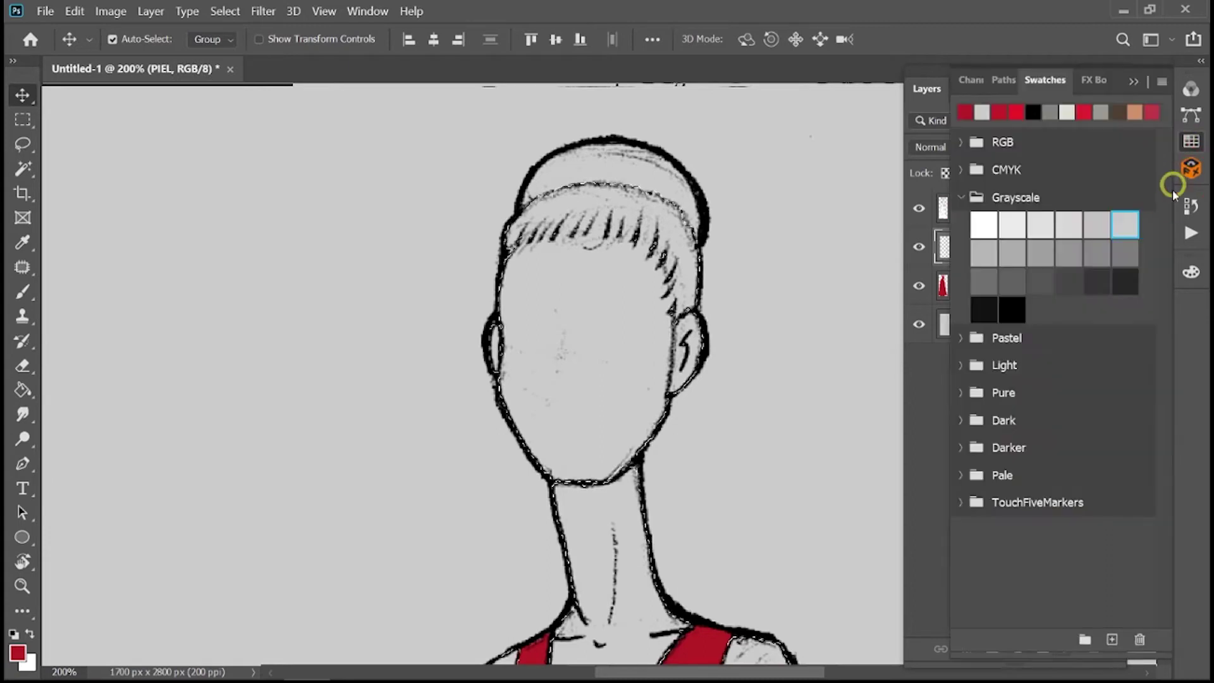
click(961, 198)
click(961, 391)
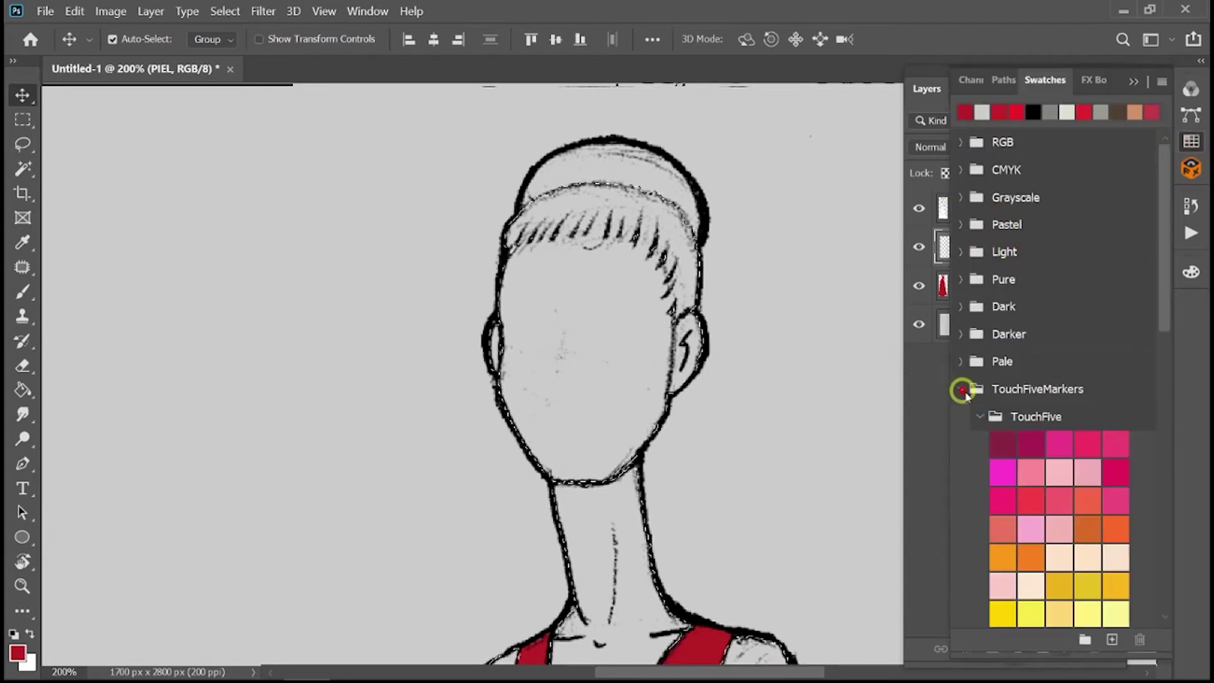
drag(1160, 302, 1161, 516)
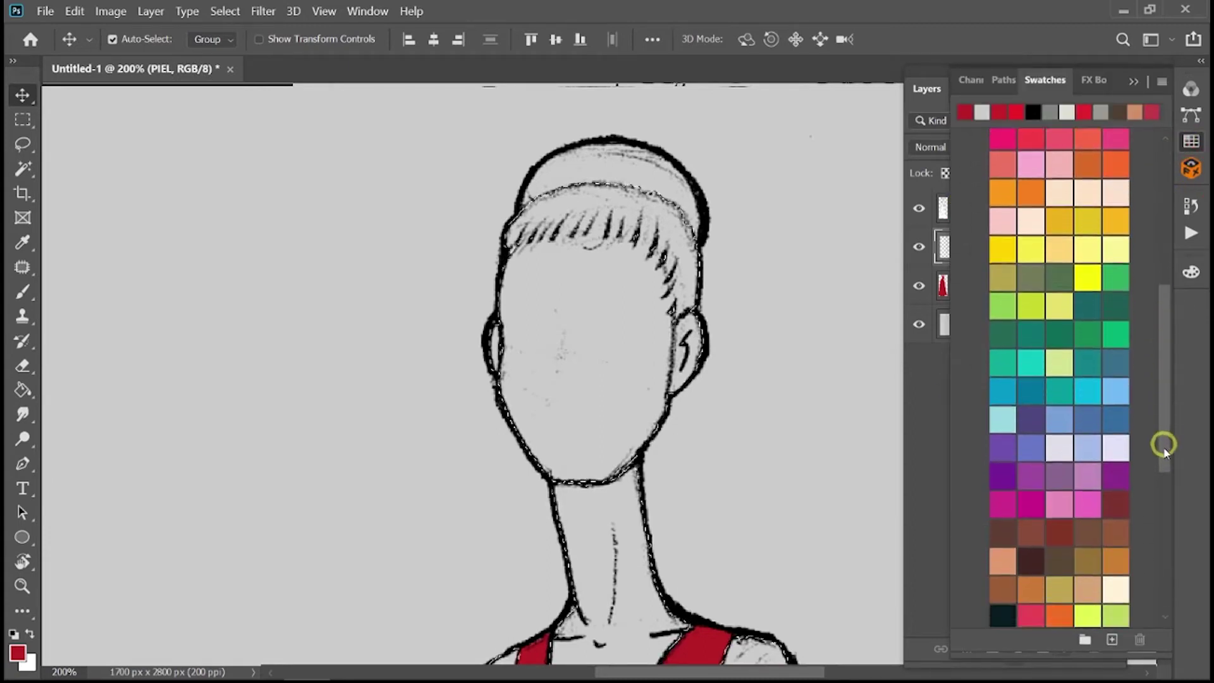
click(1121, 331)
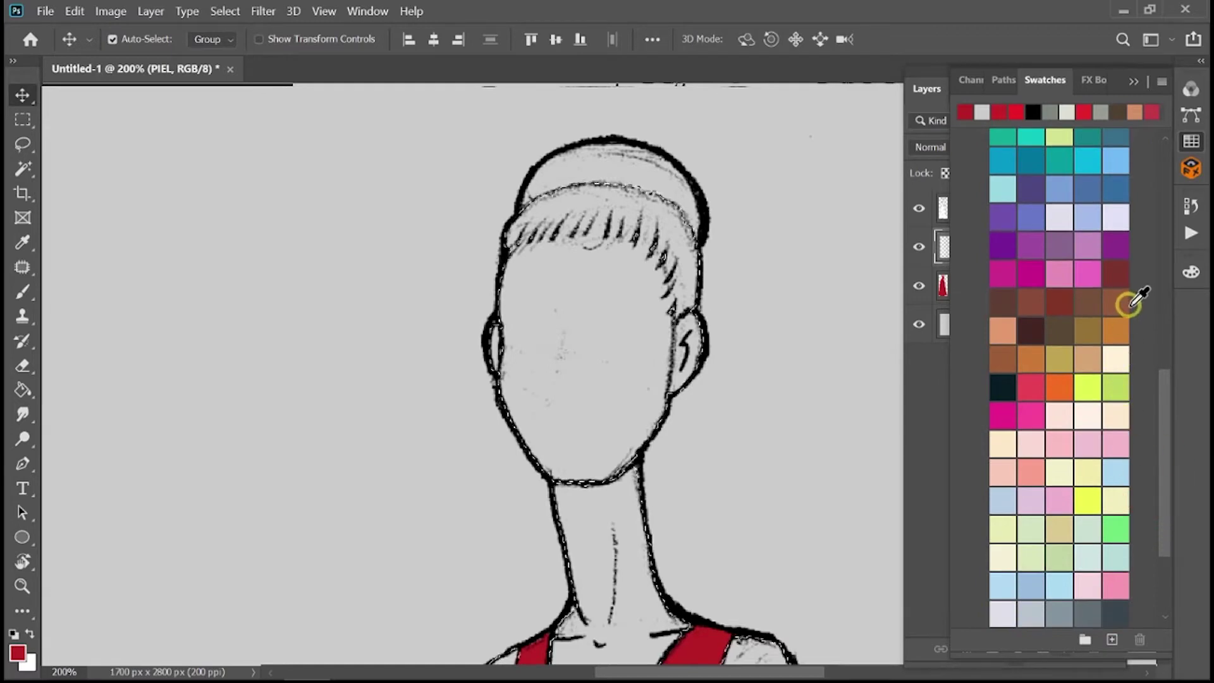
key(g)
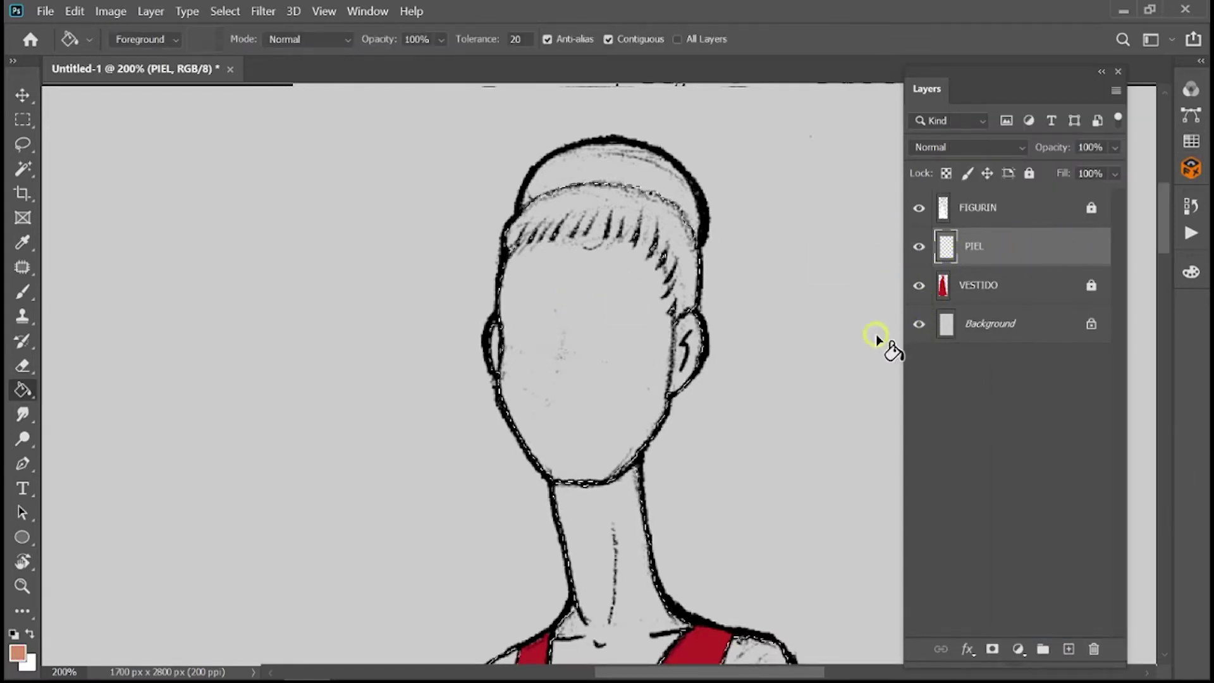
Fill the skin selection on PIEL with orange and touch up the colour near the ear.
click(629, 430)
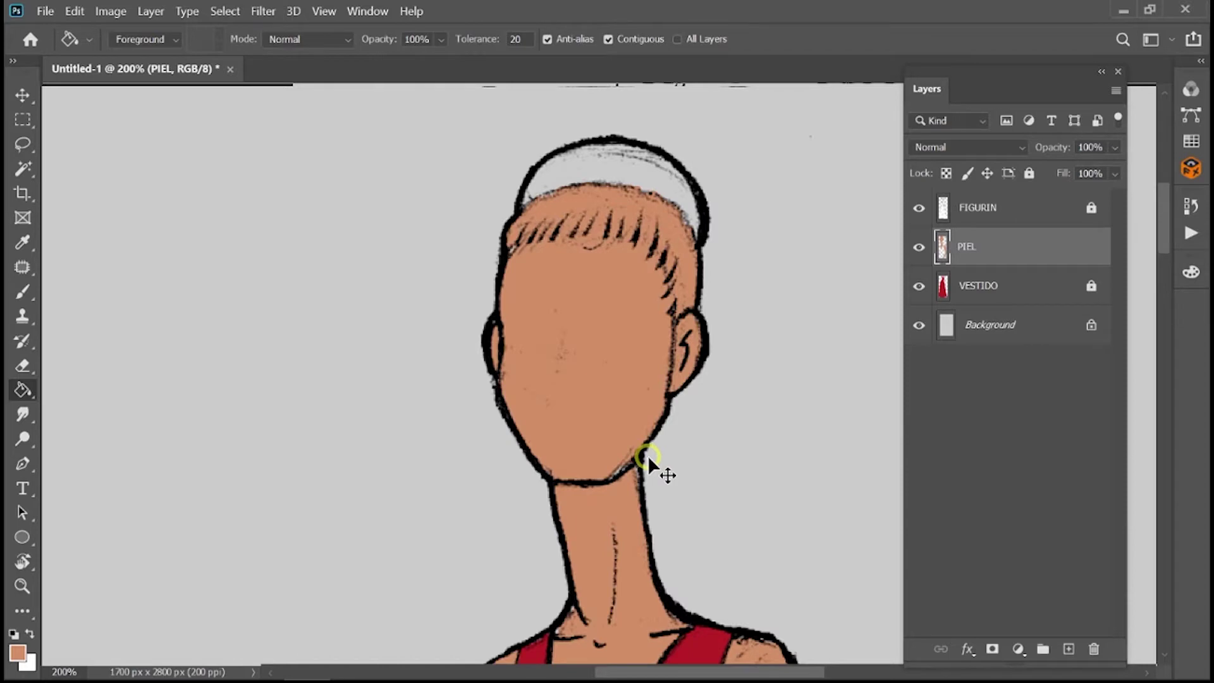
key(ctrl+minus)
key(ctrl+minus)
key(ctrl+minus)
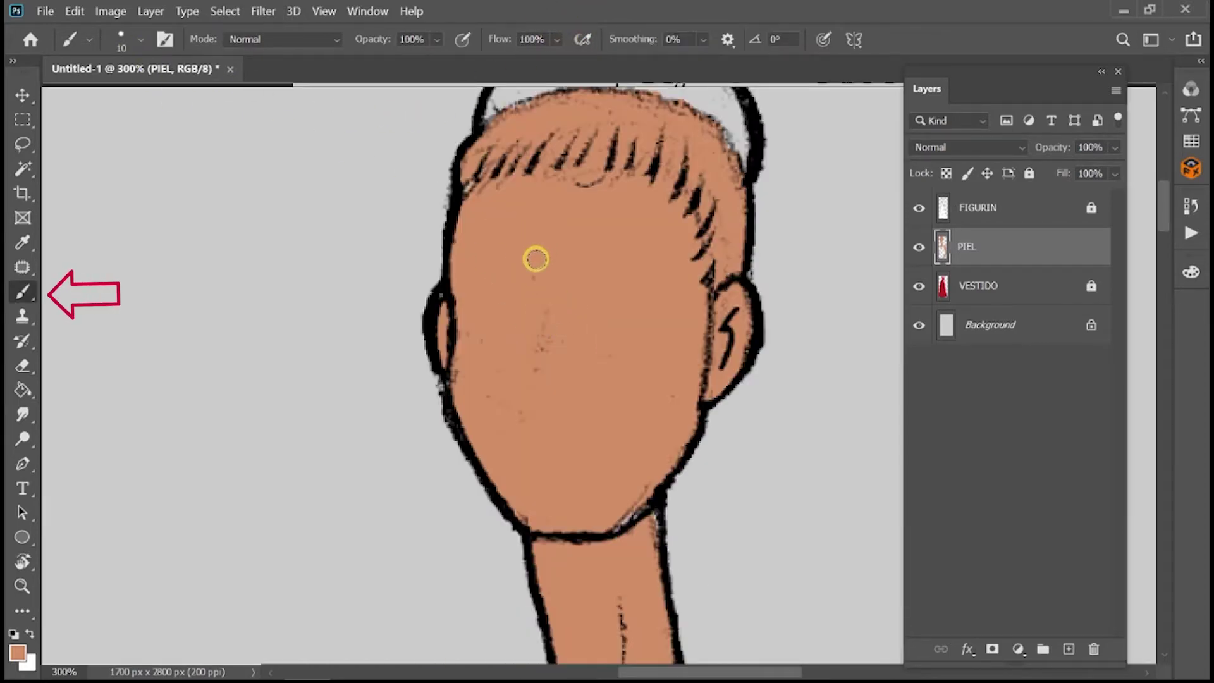
click(455, 338)
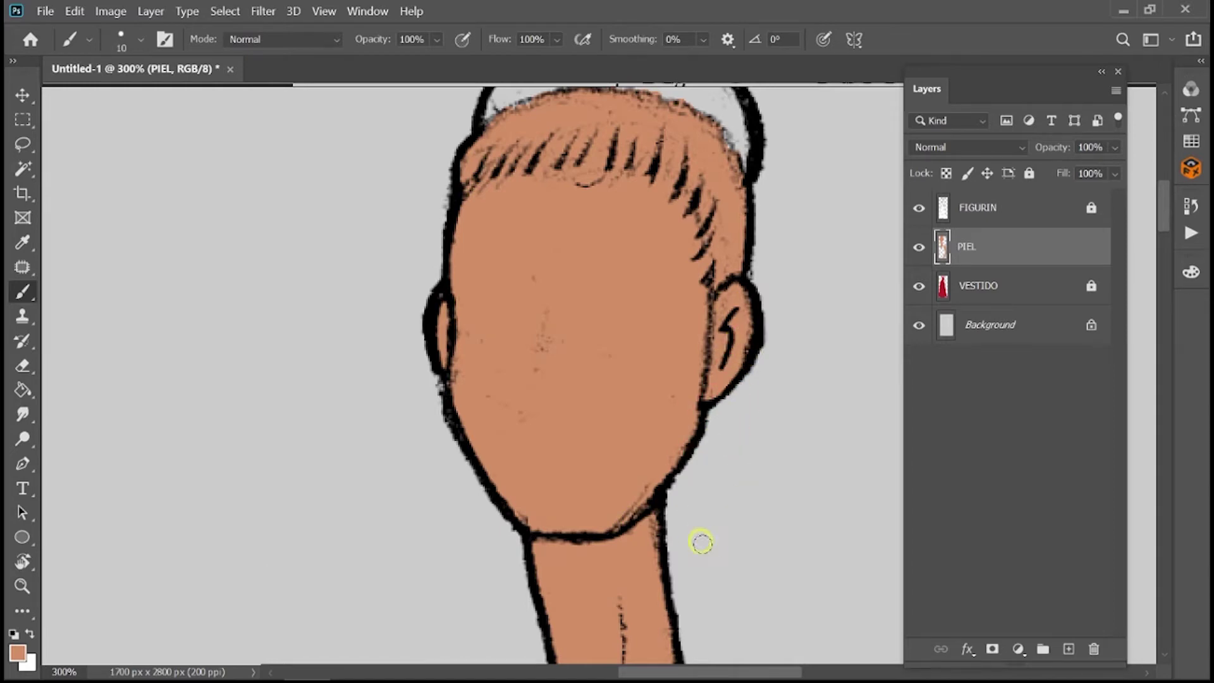
scroll(704, 528, down, 5)
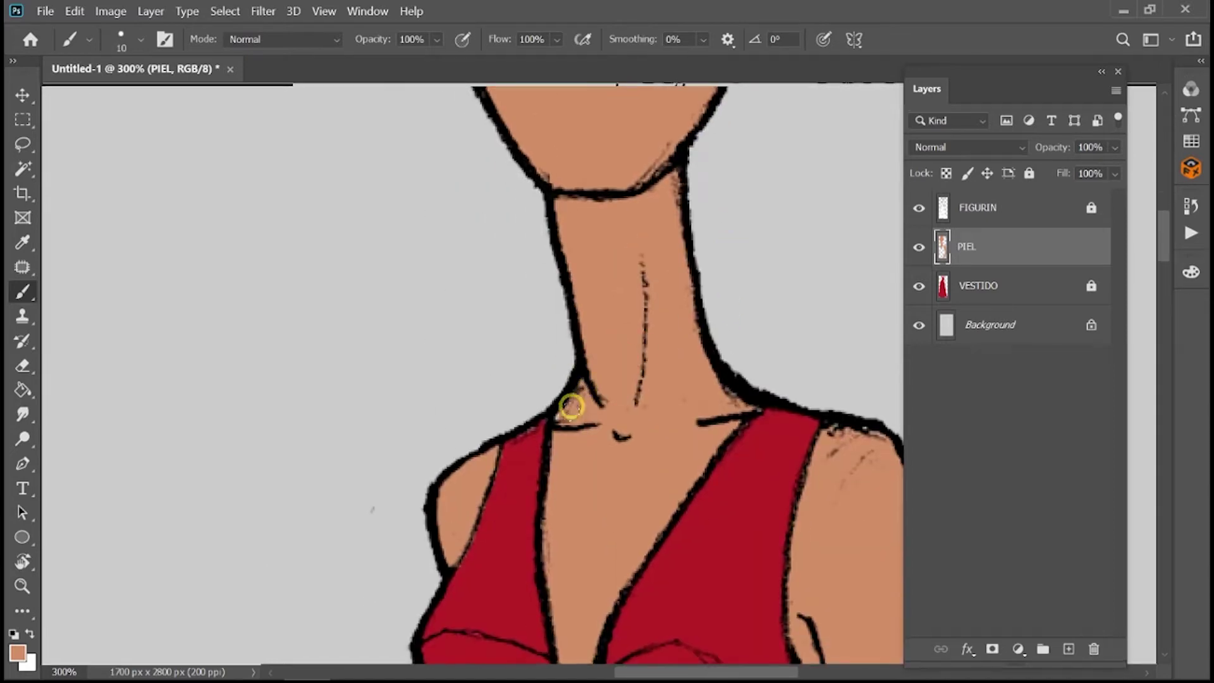
drag(854, 515, 758, 389)
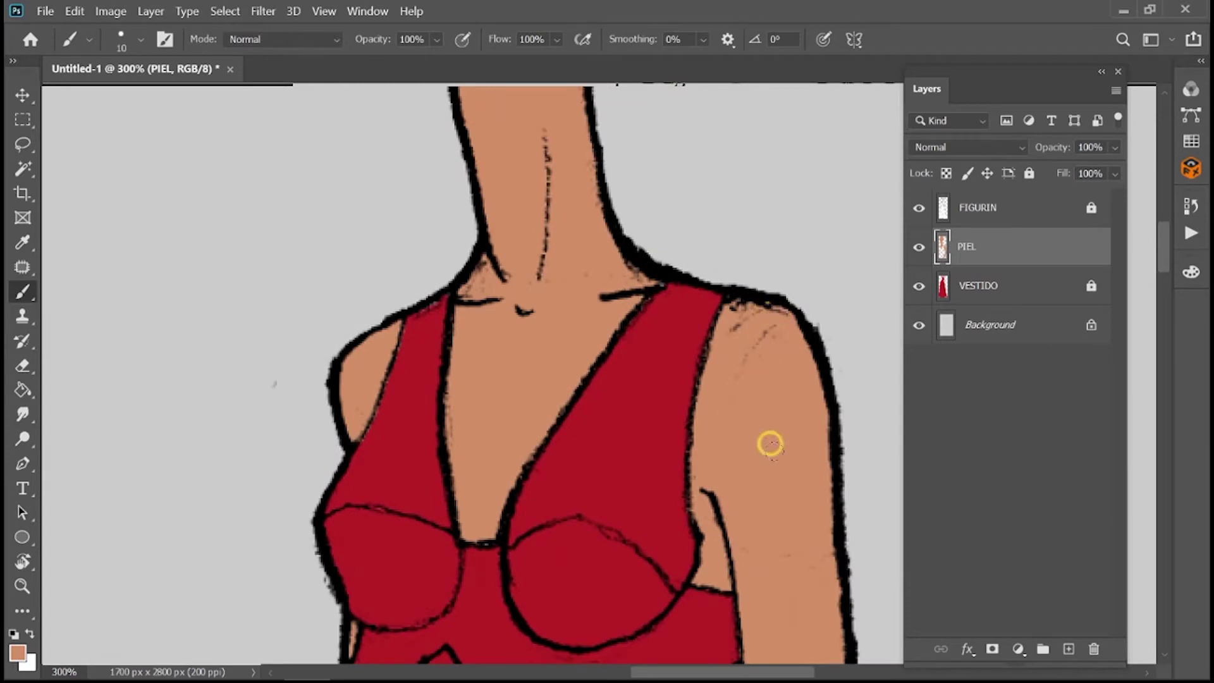
scroll(786, 263, down, 5)
scroll(824, 339, down, 1)
scroll(778, 226, down, 2)
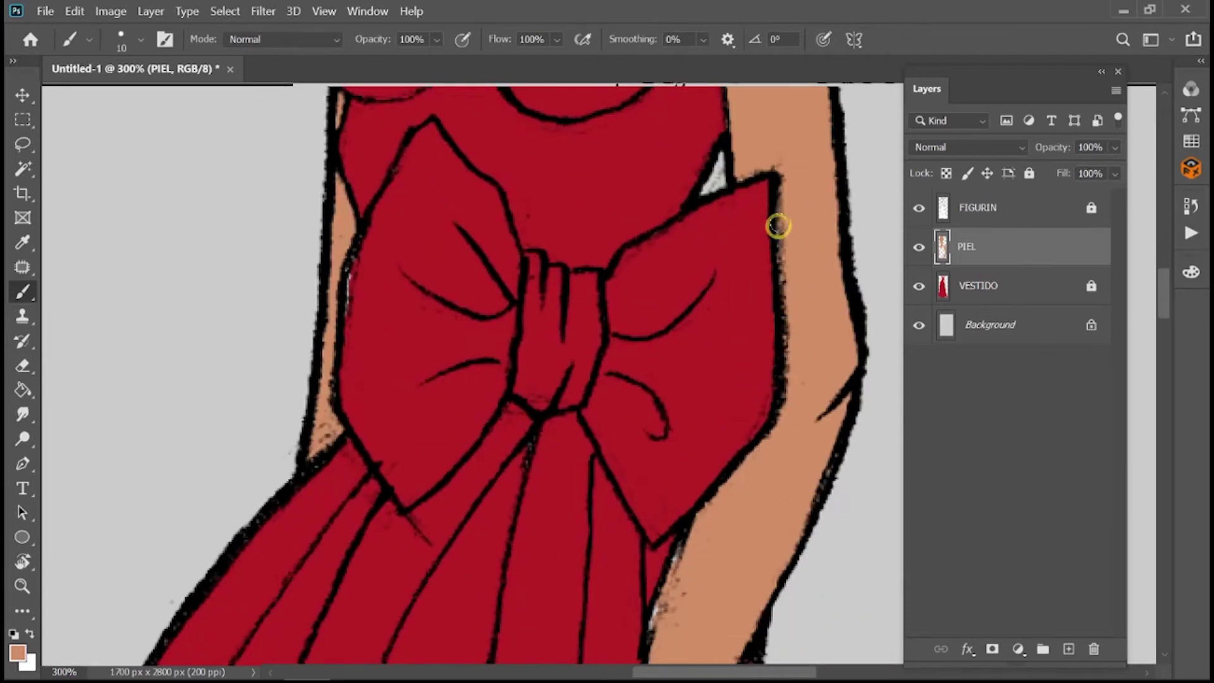
scroll(778, 226, down, 3)
key(ctrl+minus)
key(ctrl+minus)
key(ctrl+minus)
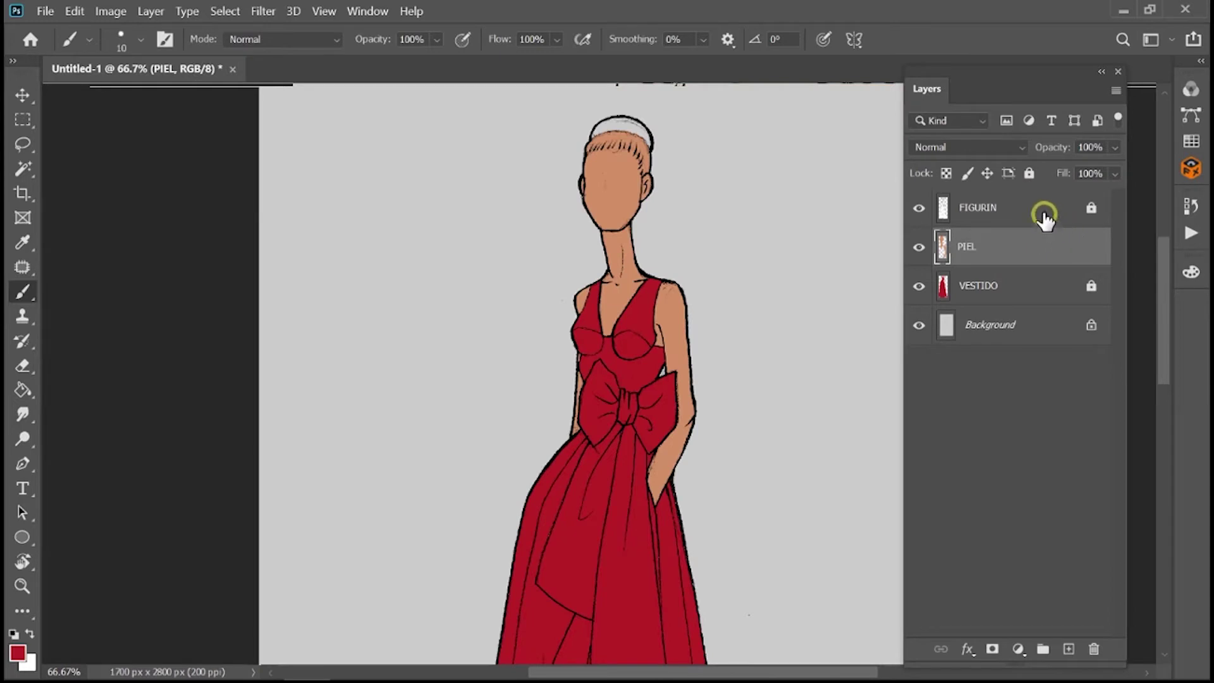
Lock PIEL, add a new layer named CABELLO above it, and zoom in on the head.
click(1029, 175)
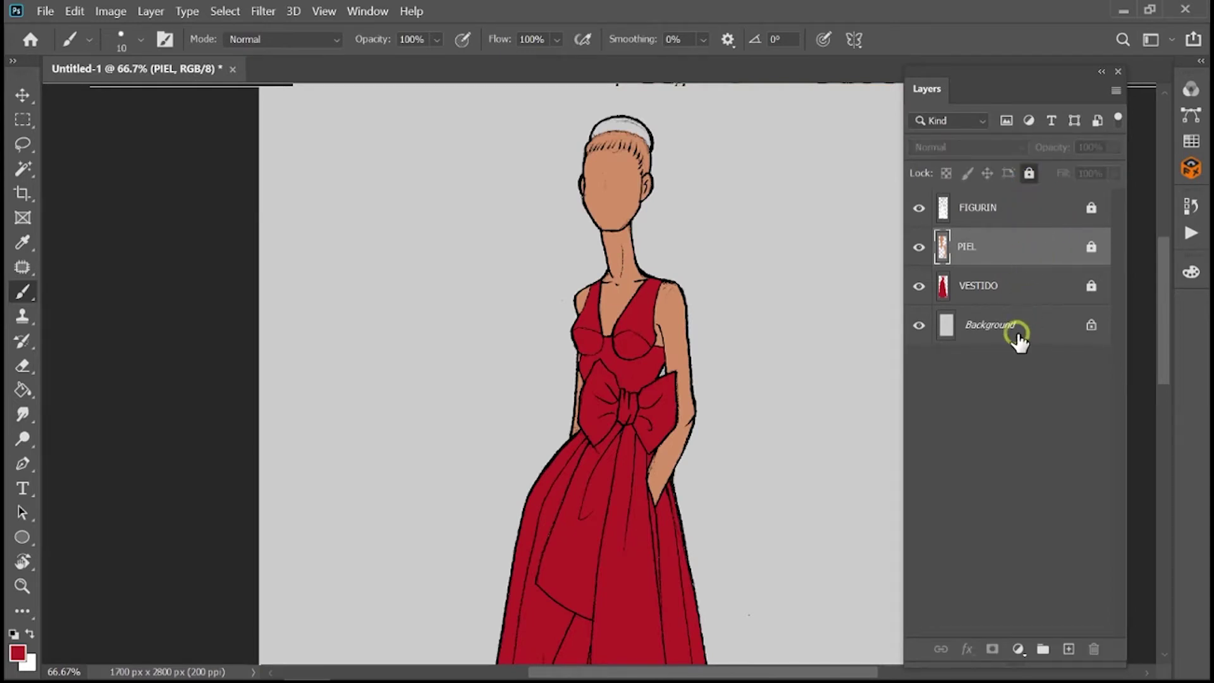
click(1068, 649)
text(CABELLO)
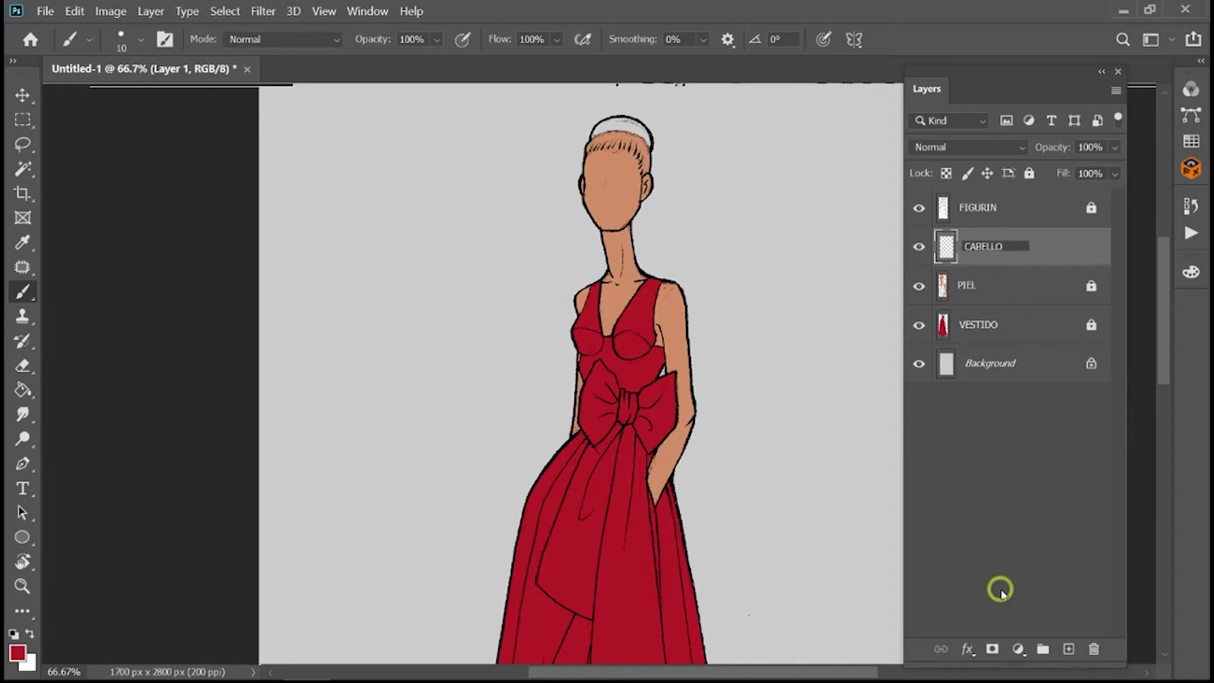
key(Return)
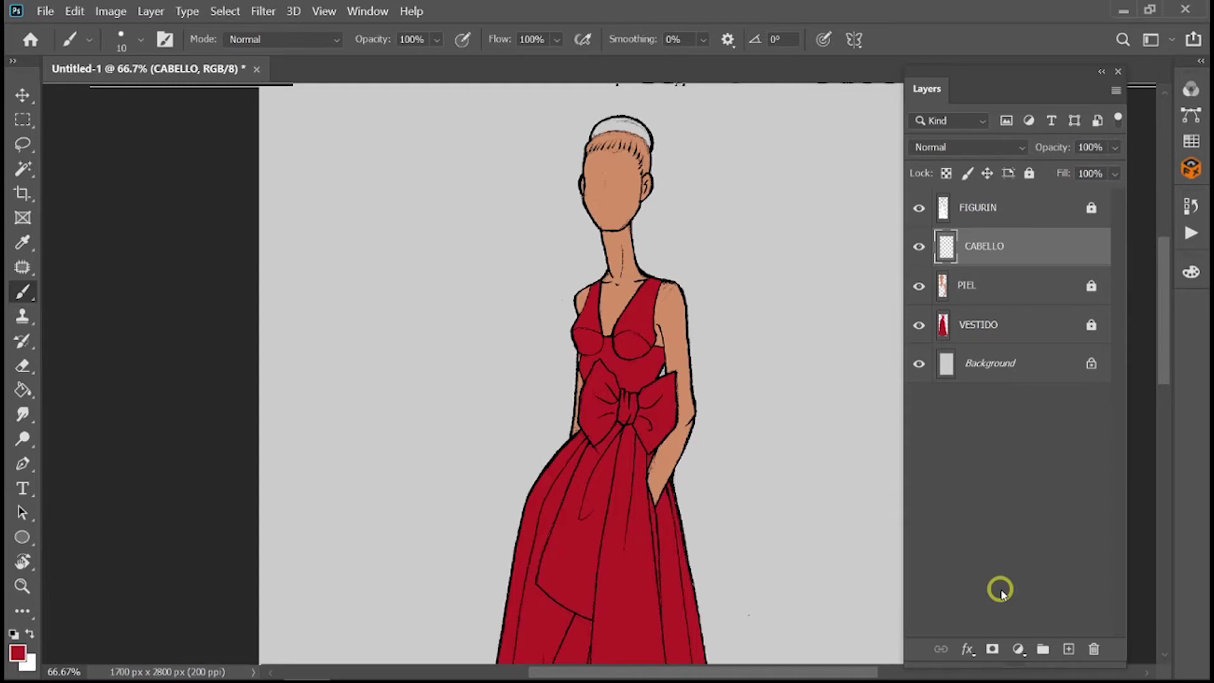
key(ctrl+plus)
key(ctrl+plus)
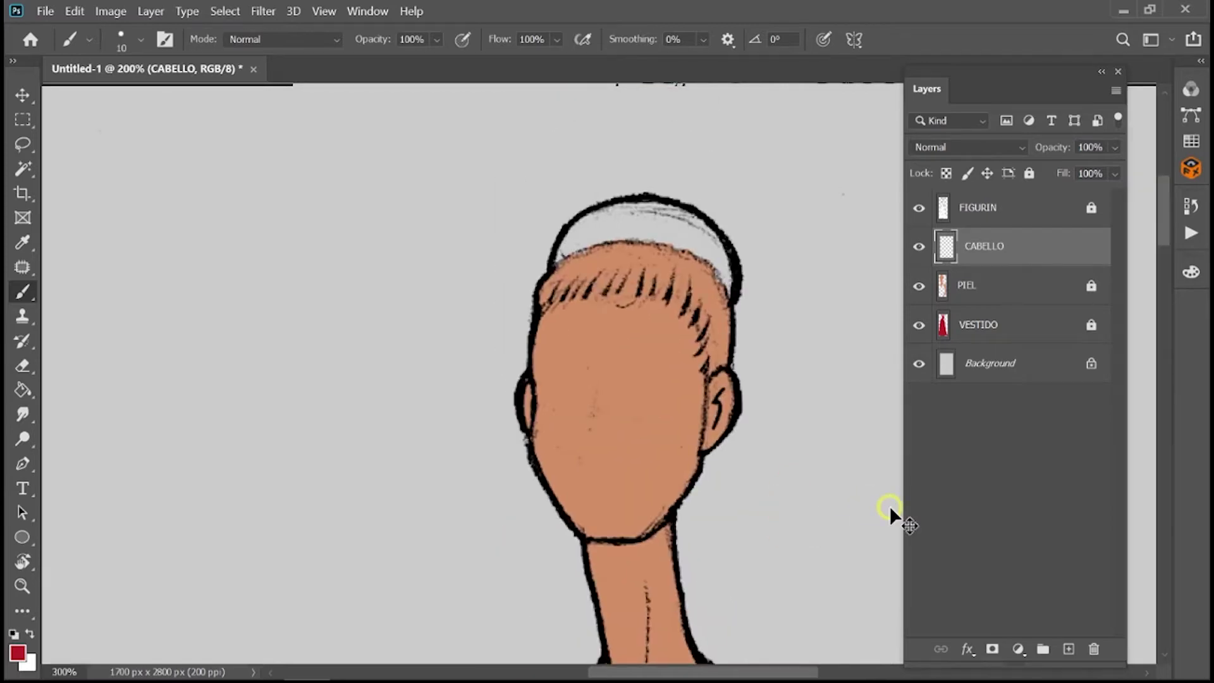
key(ctrl+plus)
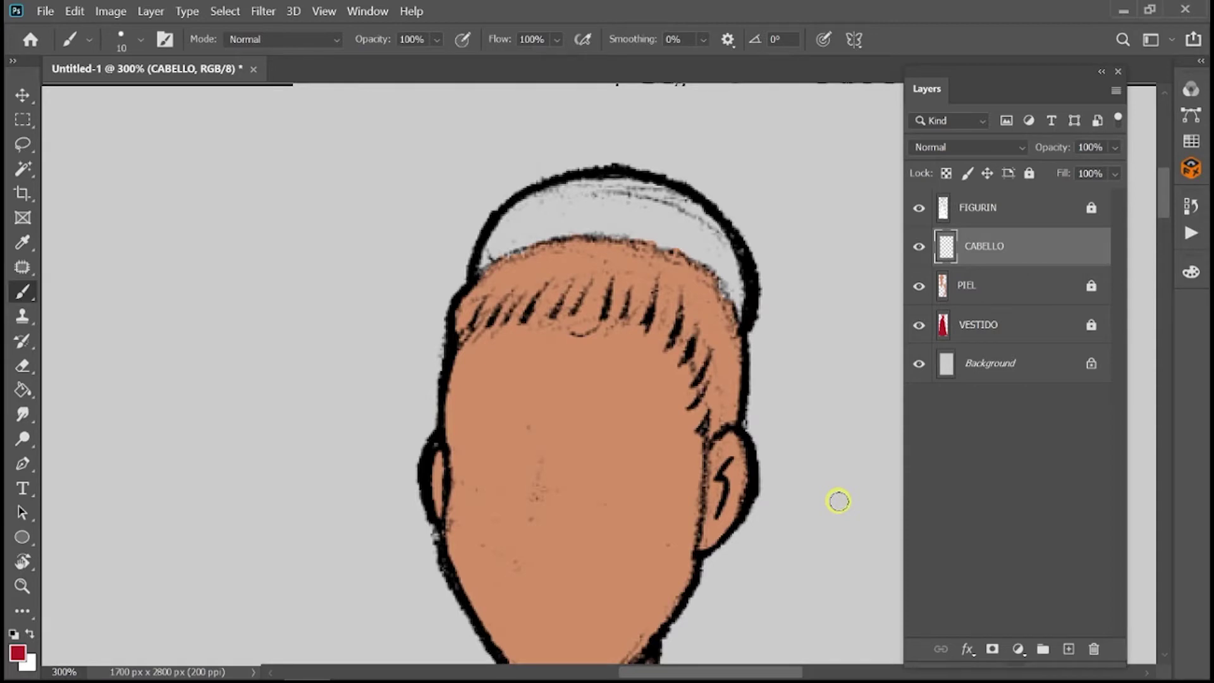
With the Polygonal Lasso, outline the hair from the right ear over the top and down the left edge.
click(24, 143)
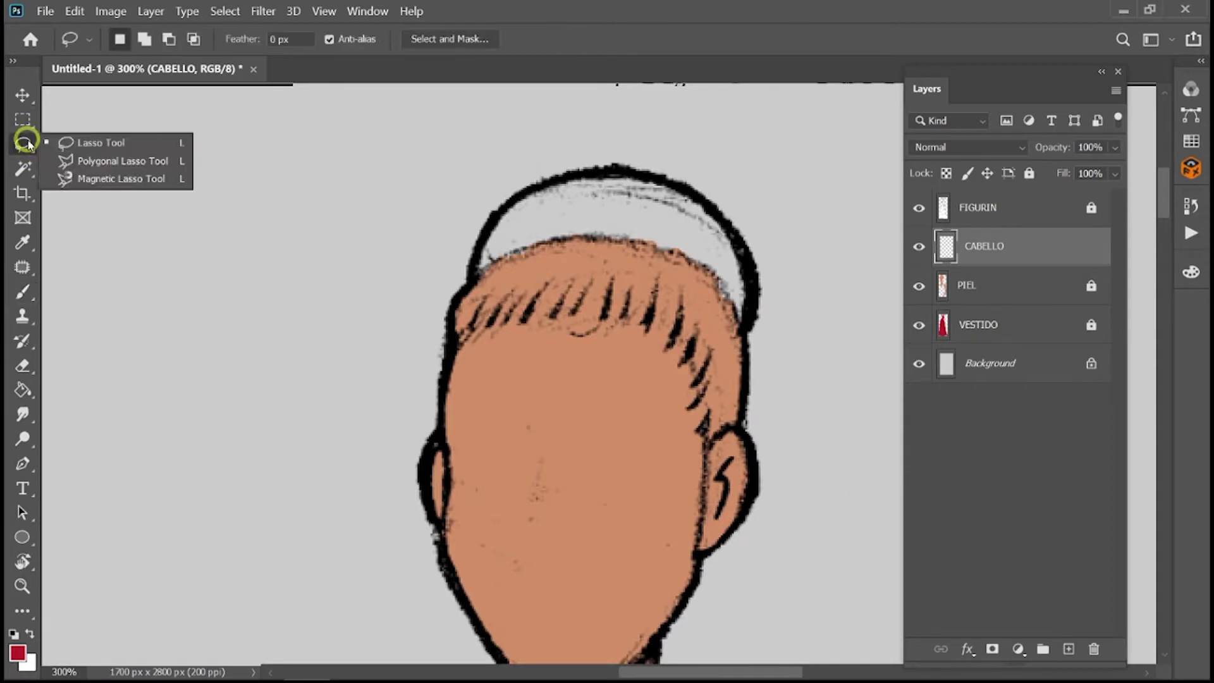
click(108, 164)
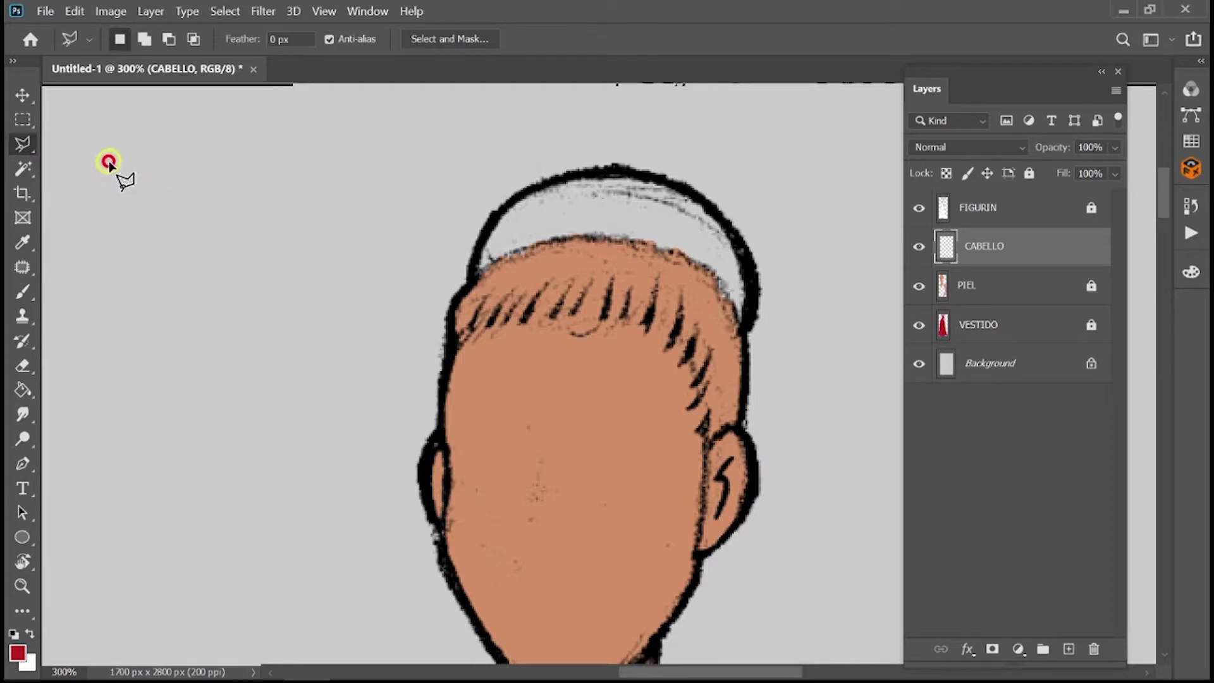
click(738, 432)
click(749, 347)
click(748, 322)
click(750, 268)
click(726, 217)
click(681, 188)
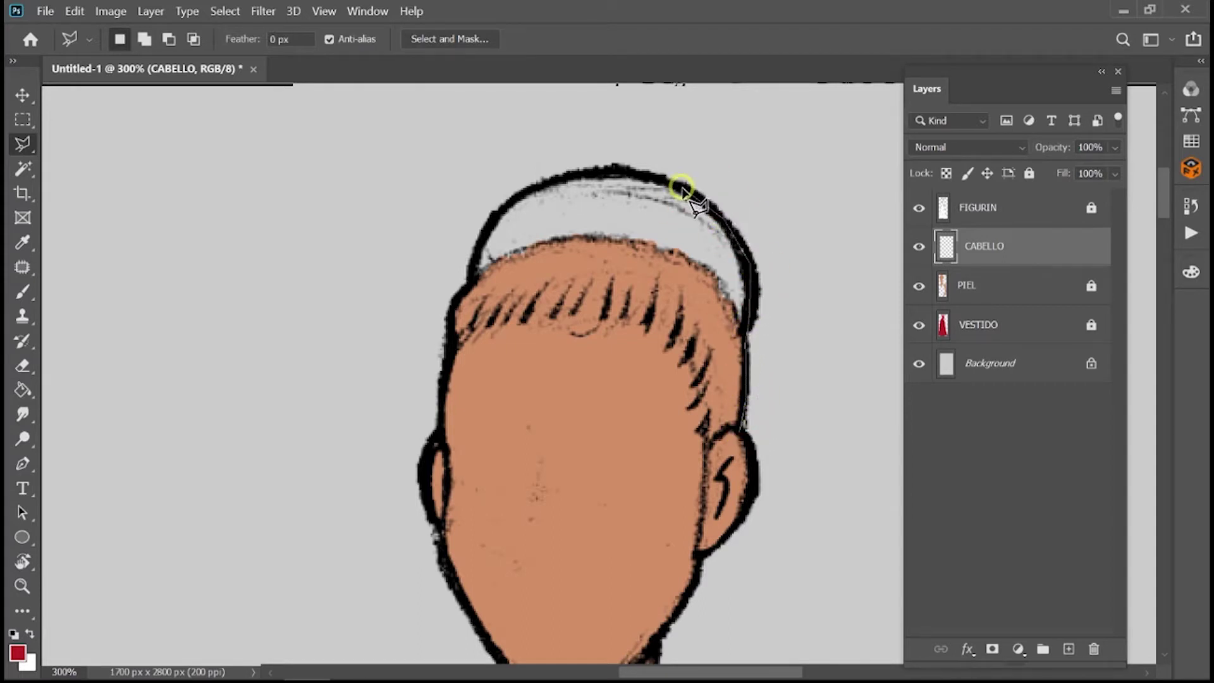
click(631, 171)
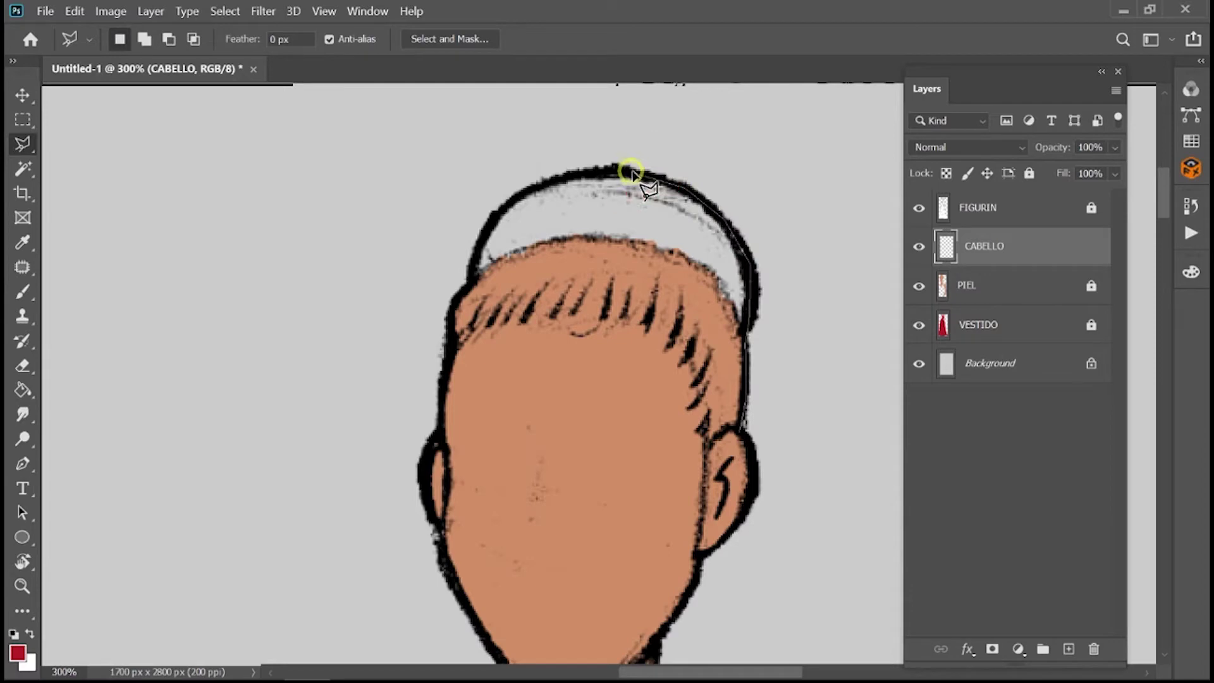
click(582, 167)
click(542, 184)
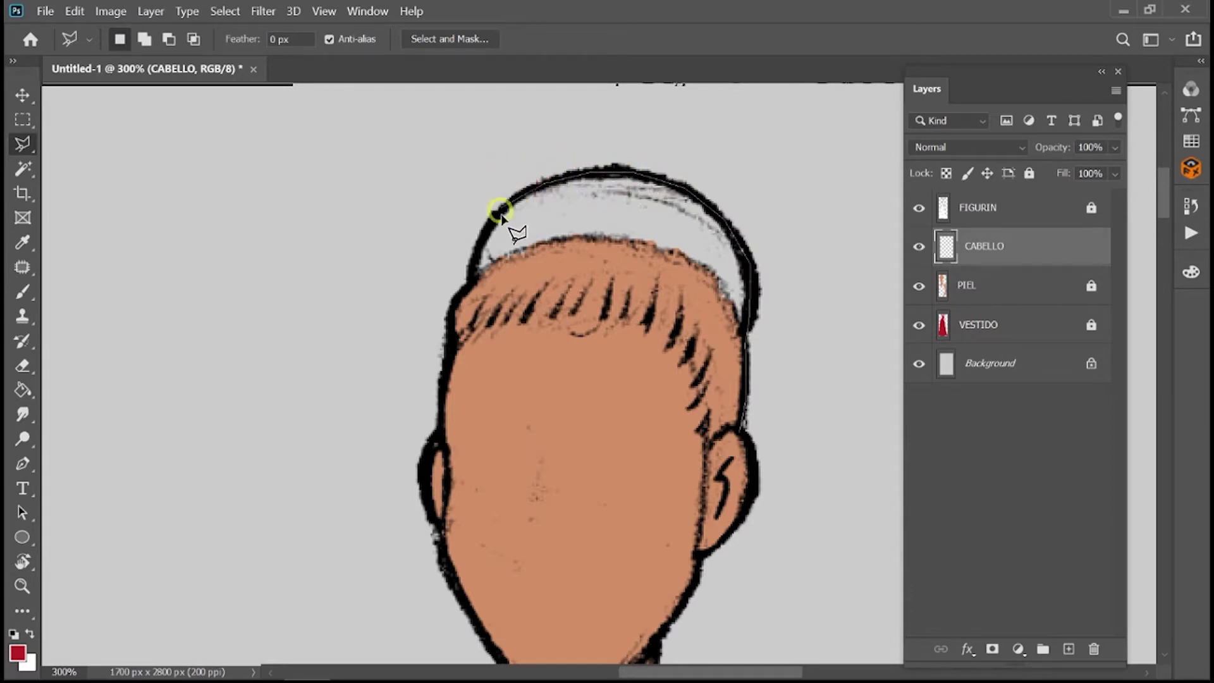
click(490, 222)
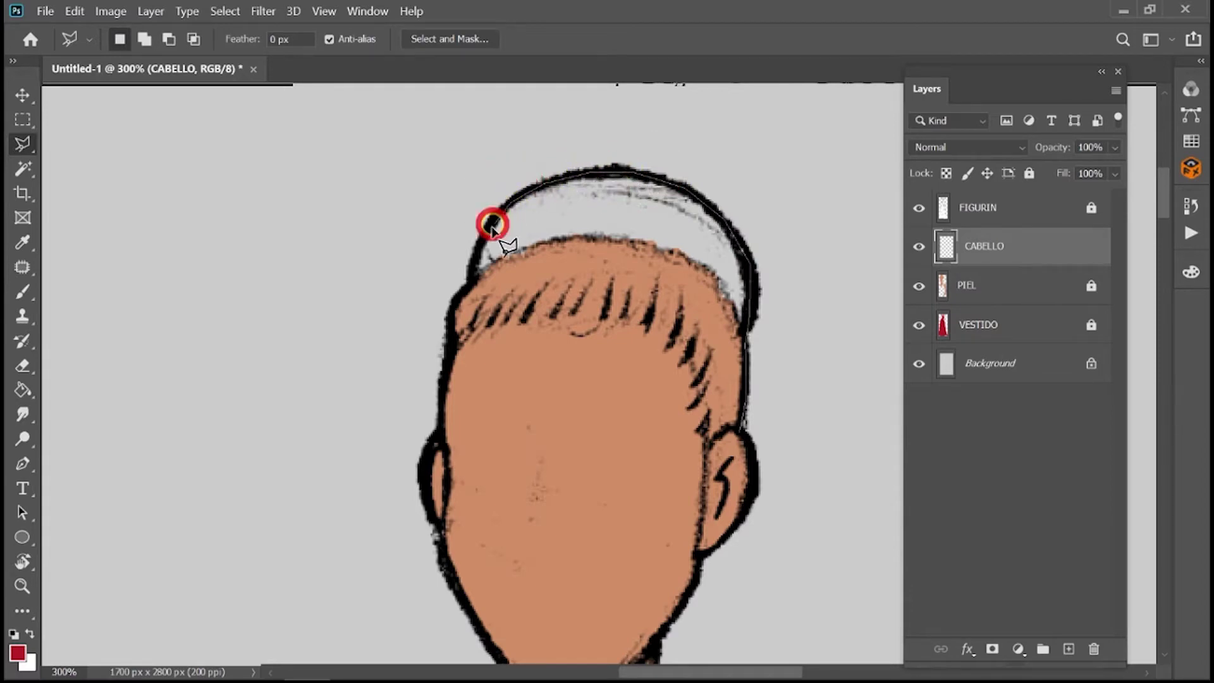
click(475, 271)
click(451, 302)
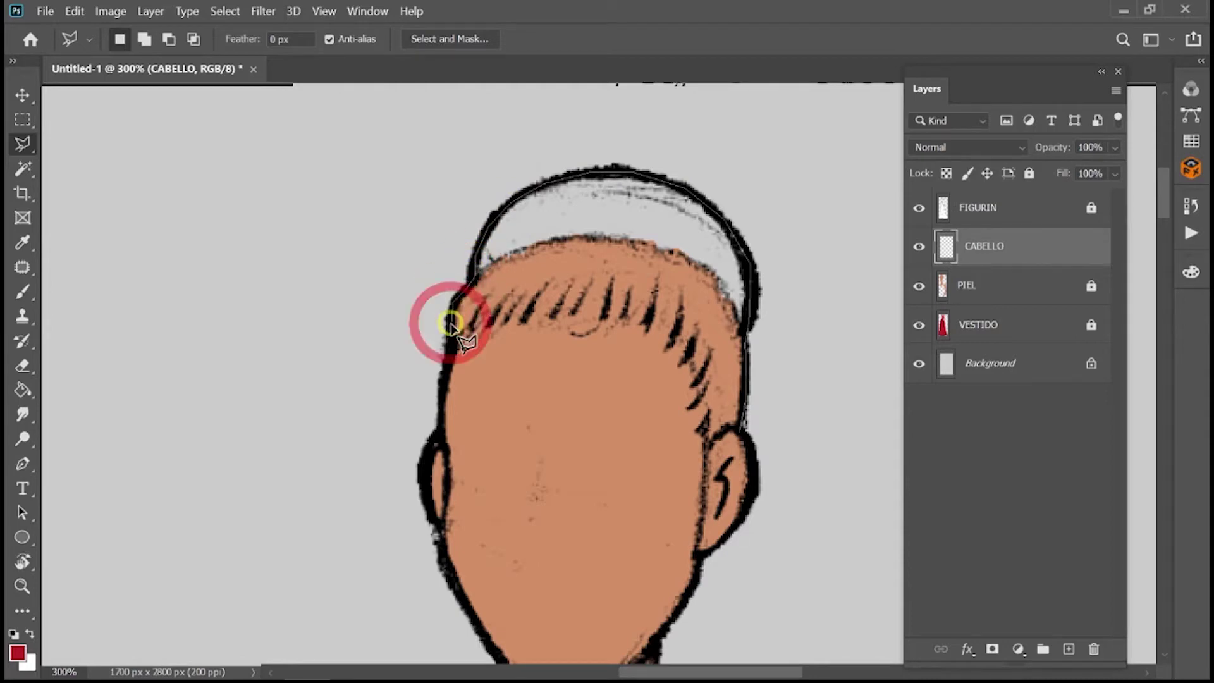
click(450, 344)
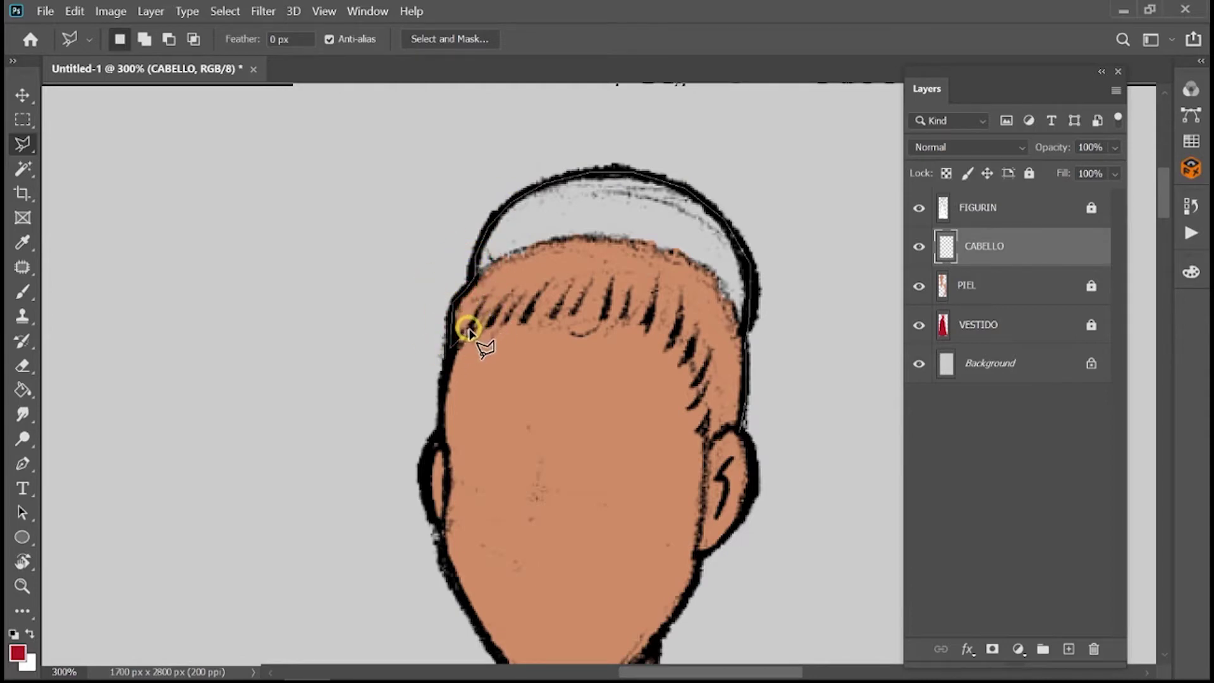
Trace a zigzag along the fringe strands across the forehead.
click(482, 308)
click(497, 328)
click(514, 304)
click(518, 301)
click(525, 322)
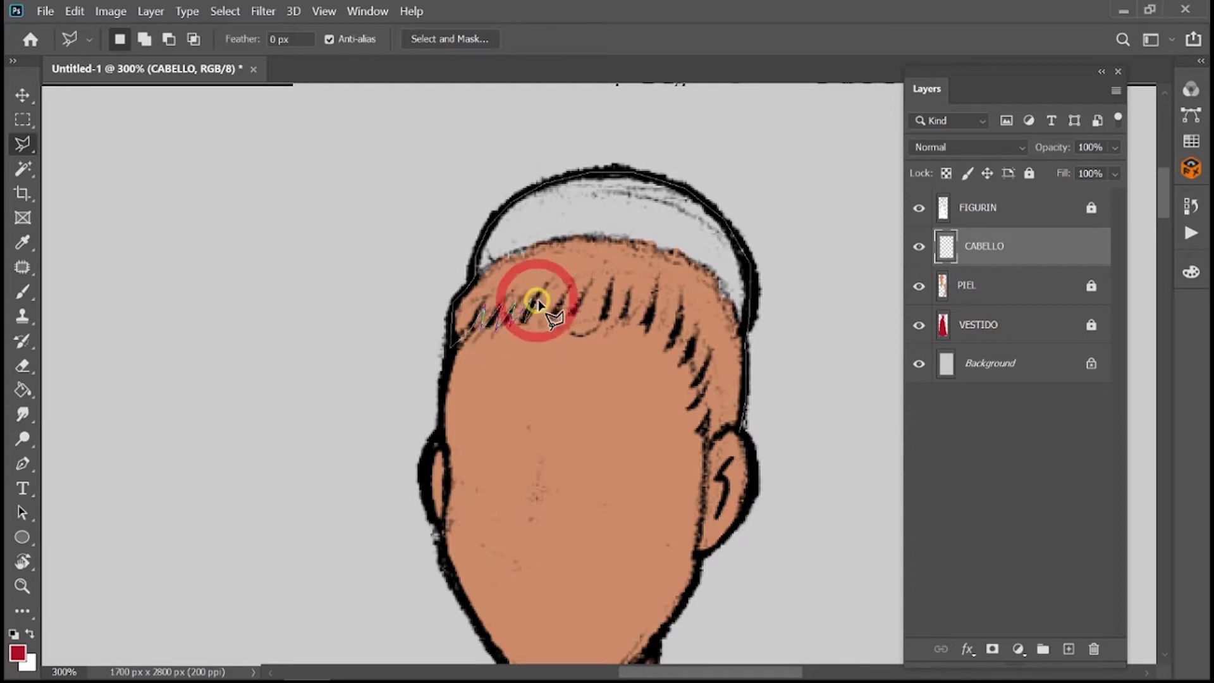
click(533, 300)
click(556, 304)
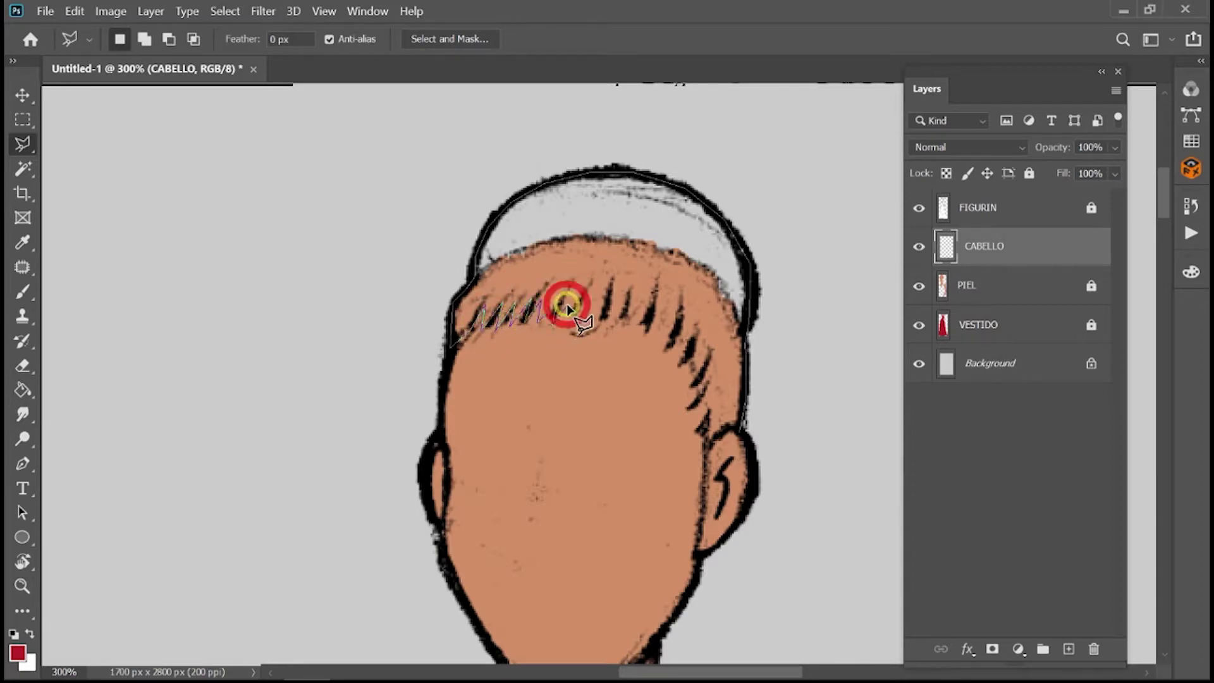
click(582, 319)
click(597, 324)
click(604, 302)
click(612, 323)
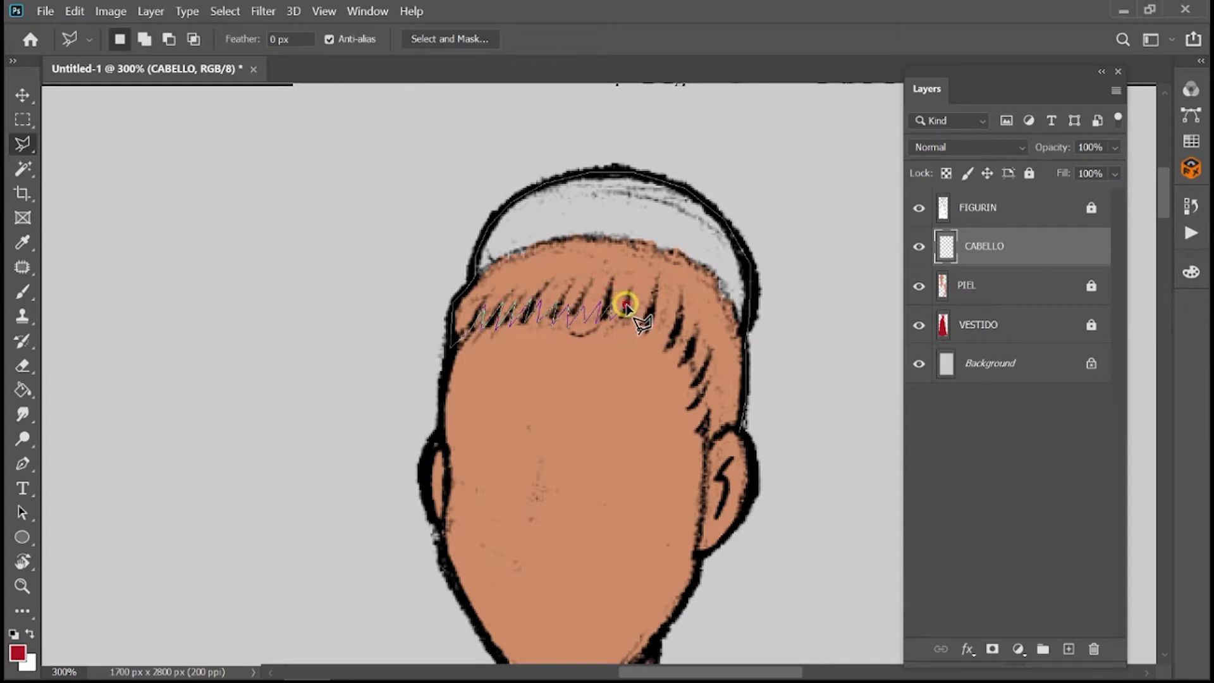
click(624, 302)
click(649, 323)
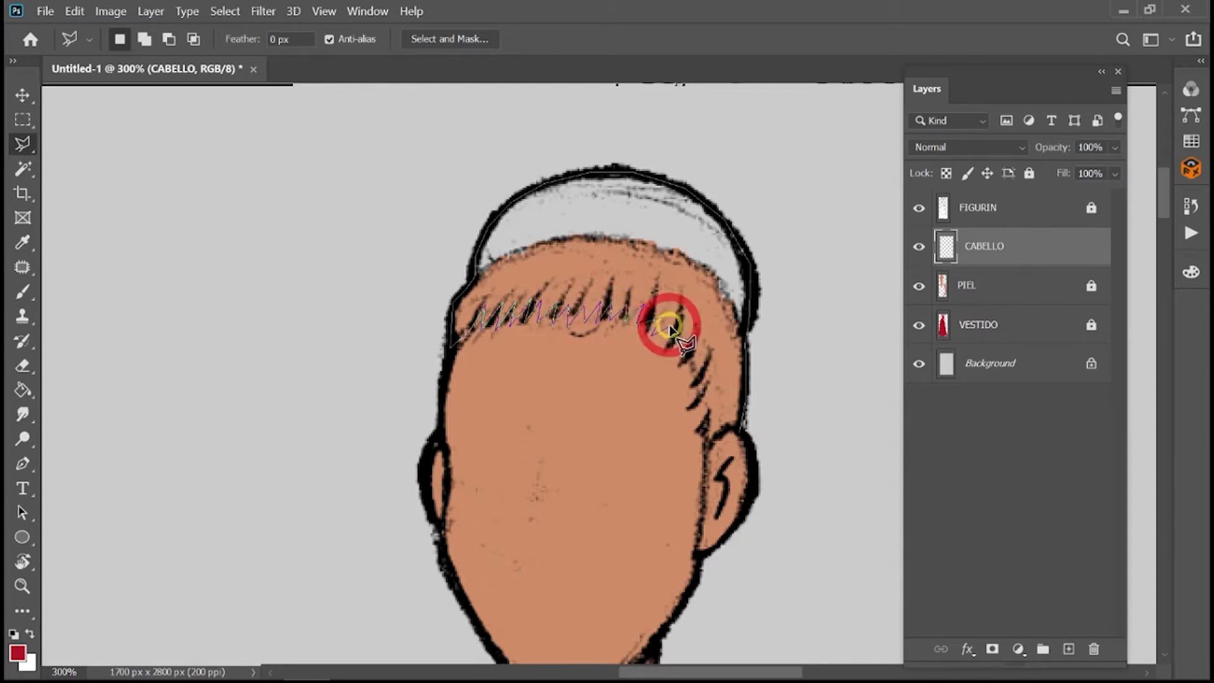
Follow the hair strands down the right side and close the selection at the ear.
click(676, 337)
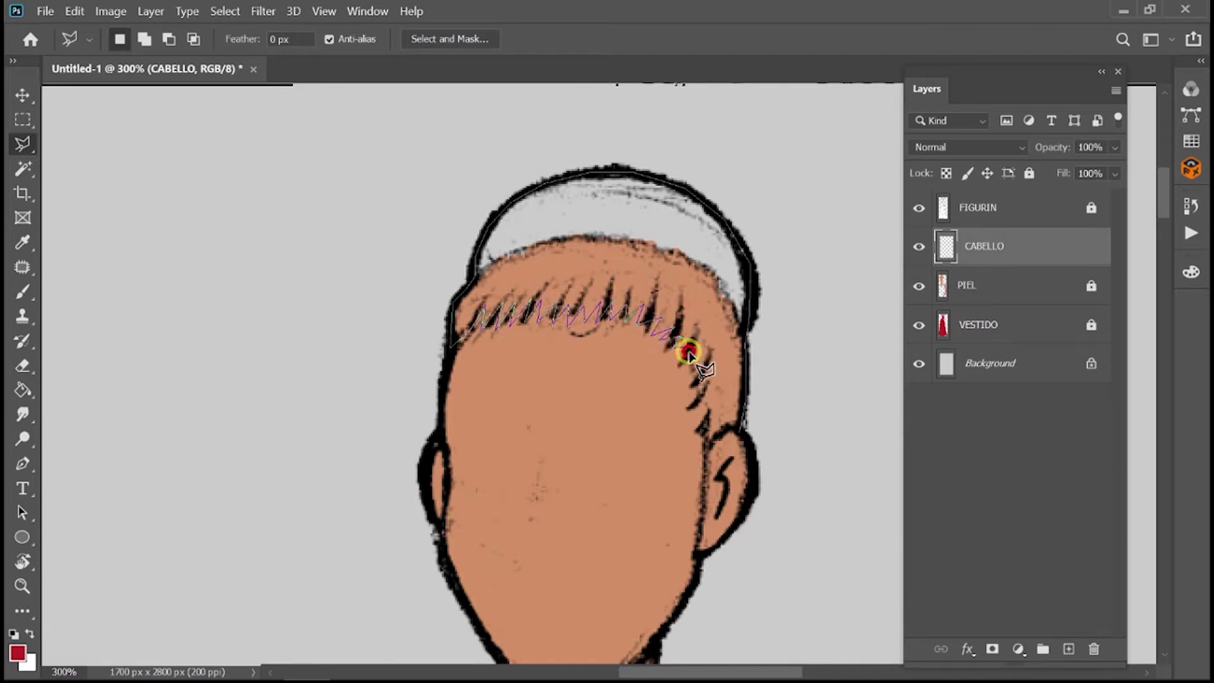
click(698, 360)
click(694, 383)
click(710, 394)
click(705, 445)
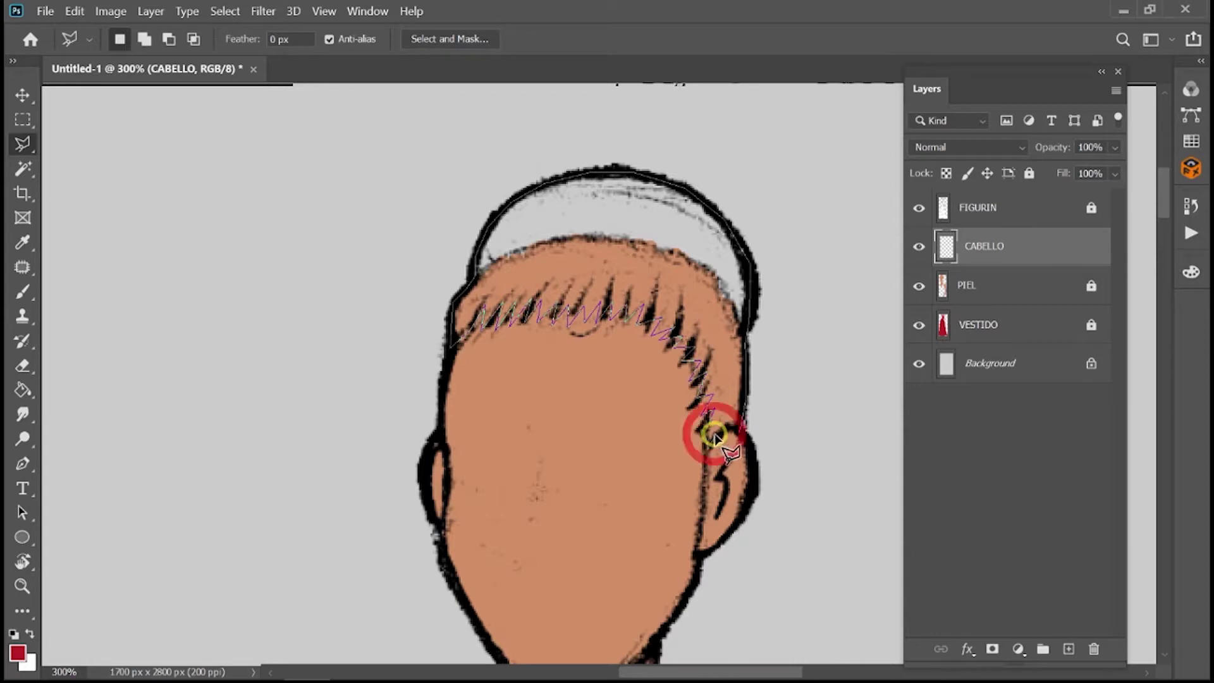
click(712, 435)
click(735, 427)
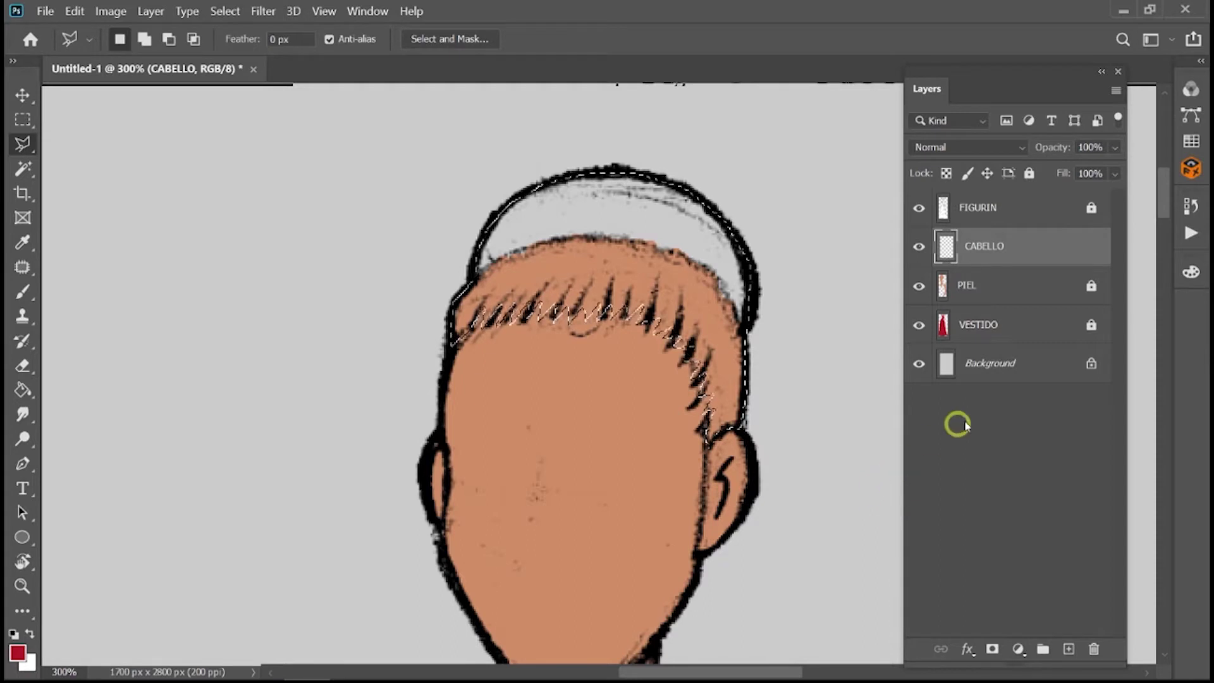
Pick a dark brown swatch as the foreground colour.
click(1191, 145)
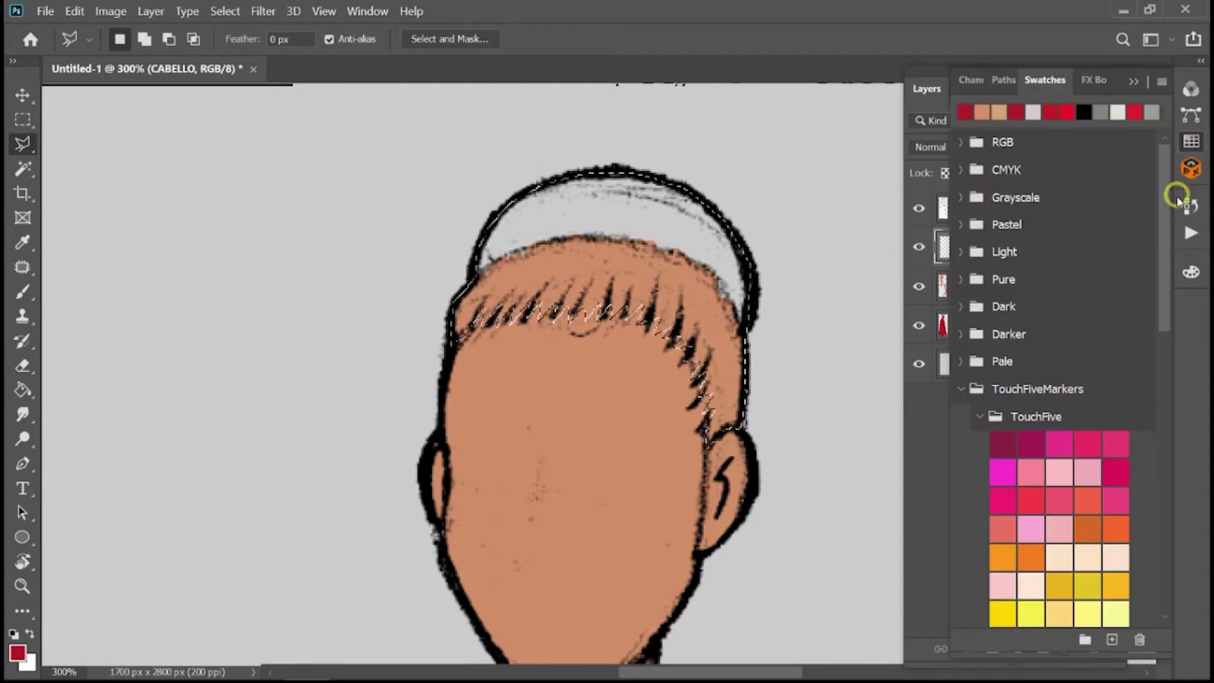
drag(1163, 298, 1158, 527)
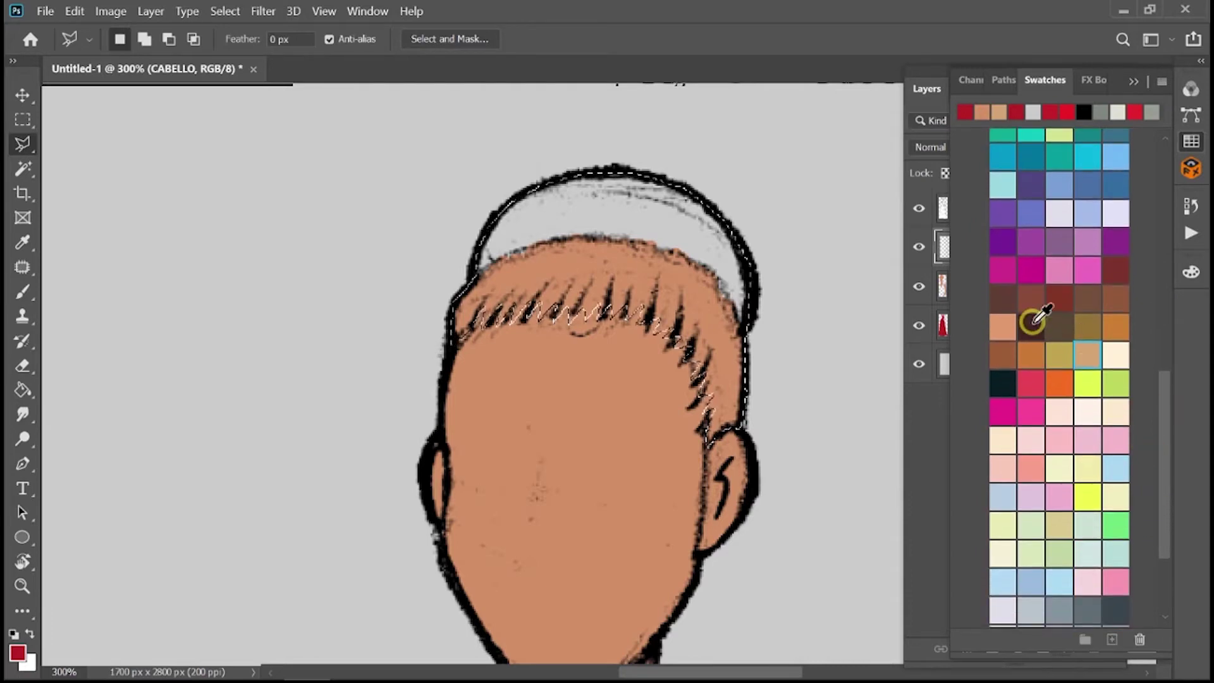
click(1031, 327)
Paint-bucket the hair selection dark brown, deselect, and zoom out.
click(23, 391)
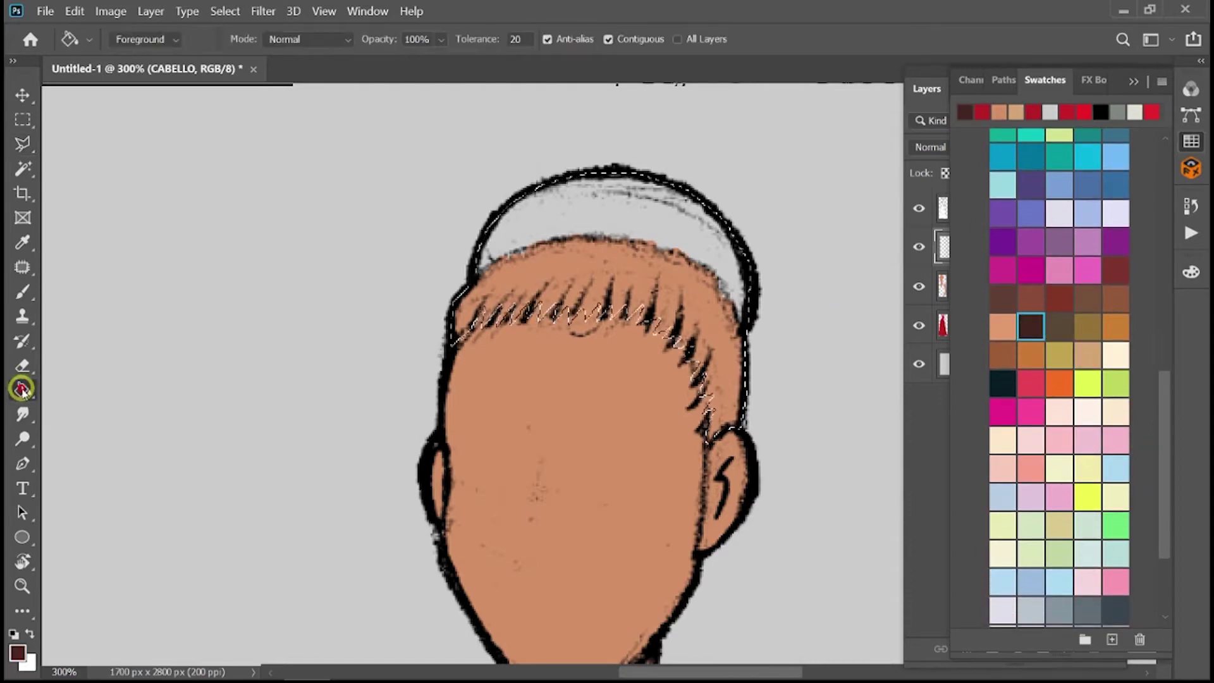
click(1132, 83)
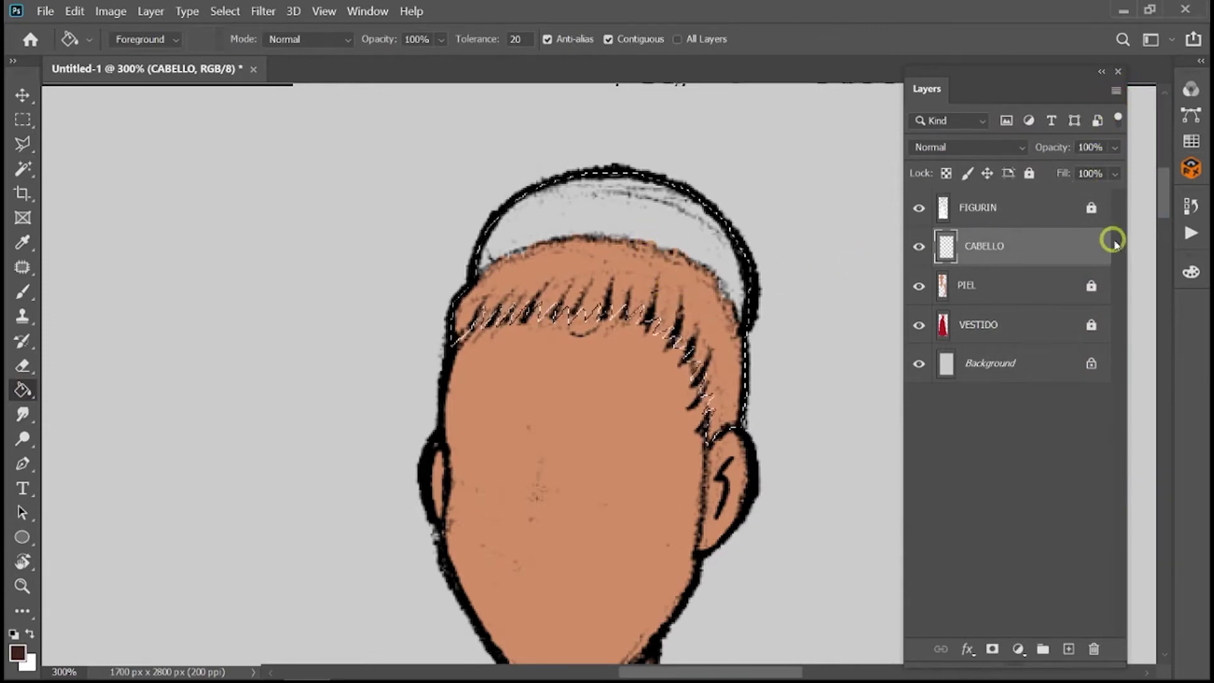
click(635, 260)
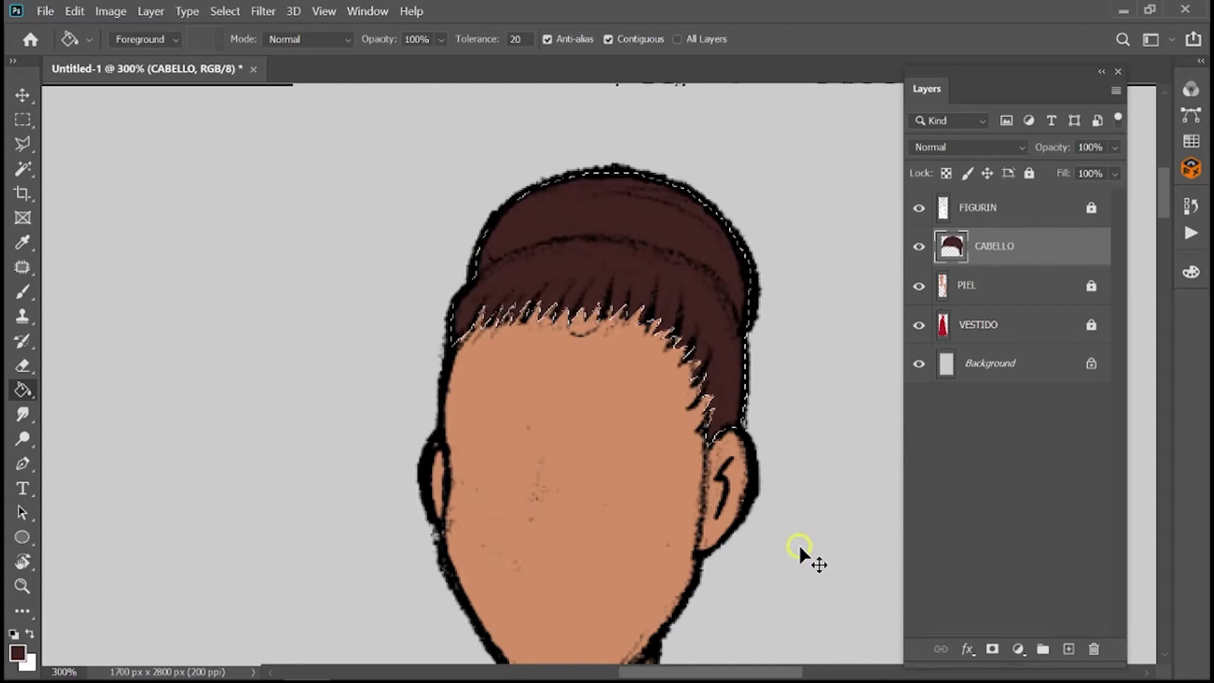
key(ctrl+d)
scroll(800, 553, down, 2)
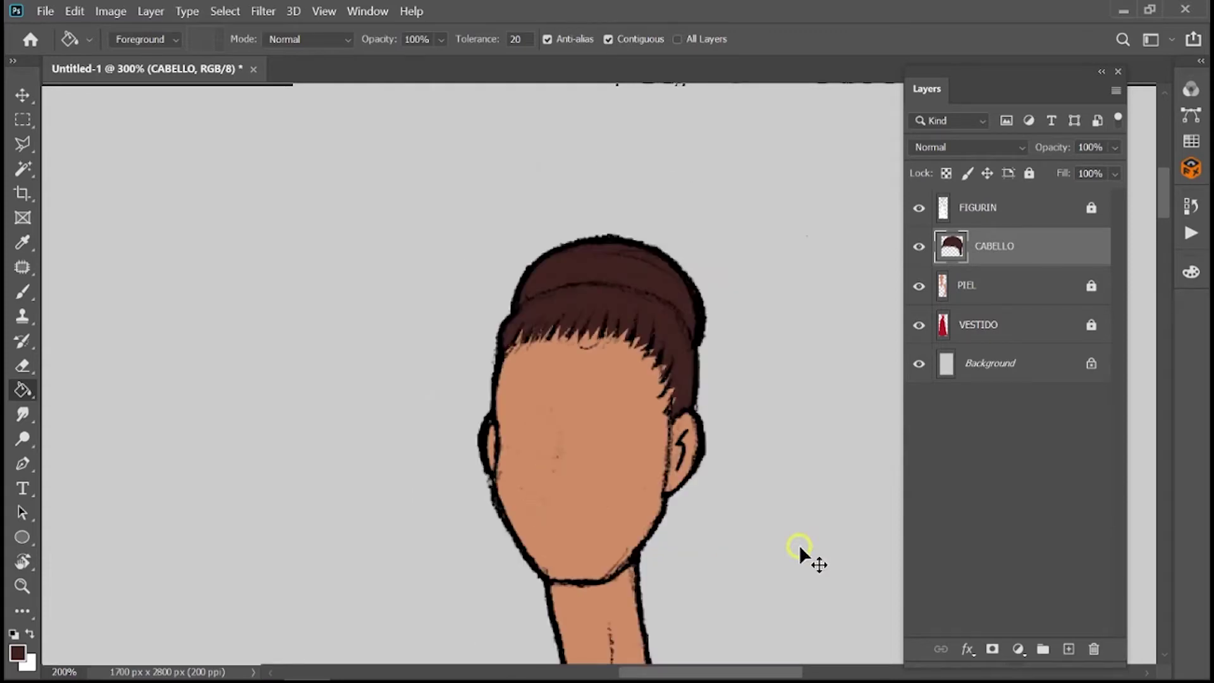
scroll(800, 554, down, 1)
scroll(800, 553, down, 2)
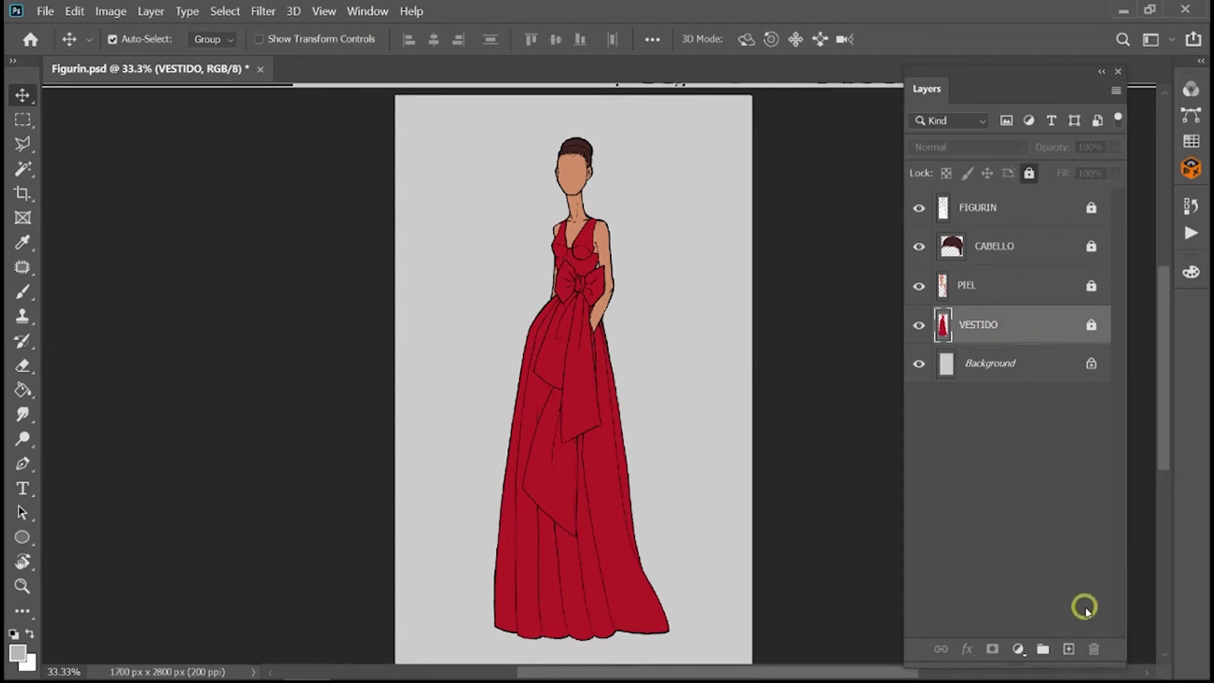
Create a new layer above VESTIDO and rename it SombraVestido.
click(1069, 651)
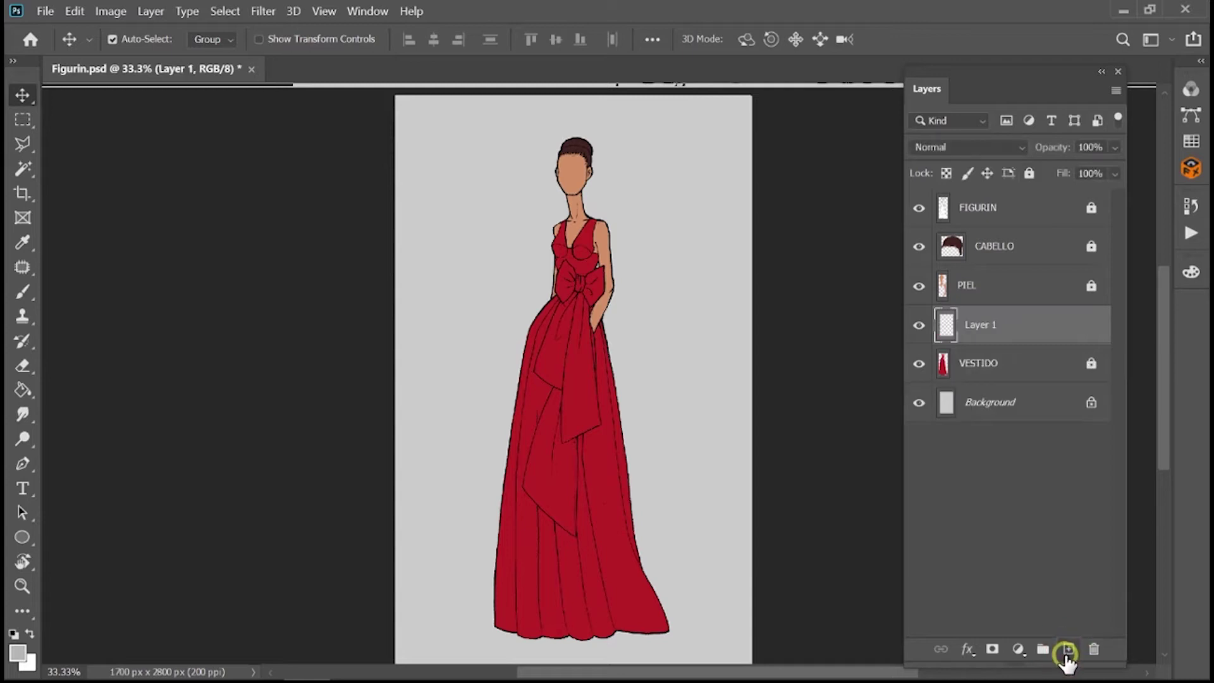
double_click(986, 325)
text(SombraVestido)
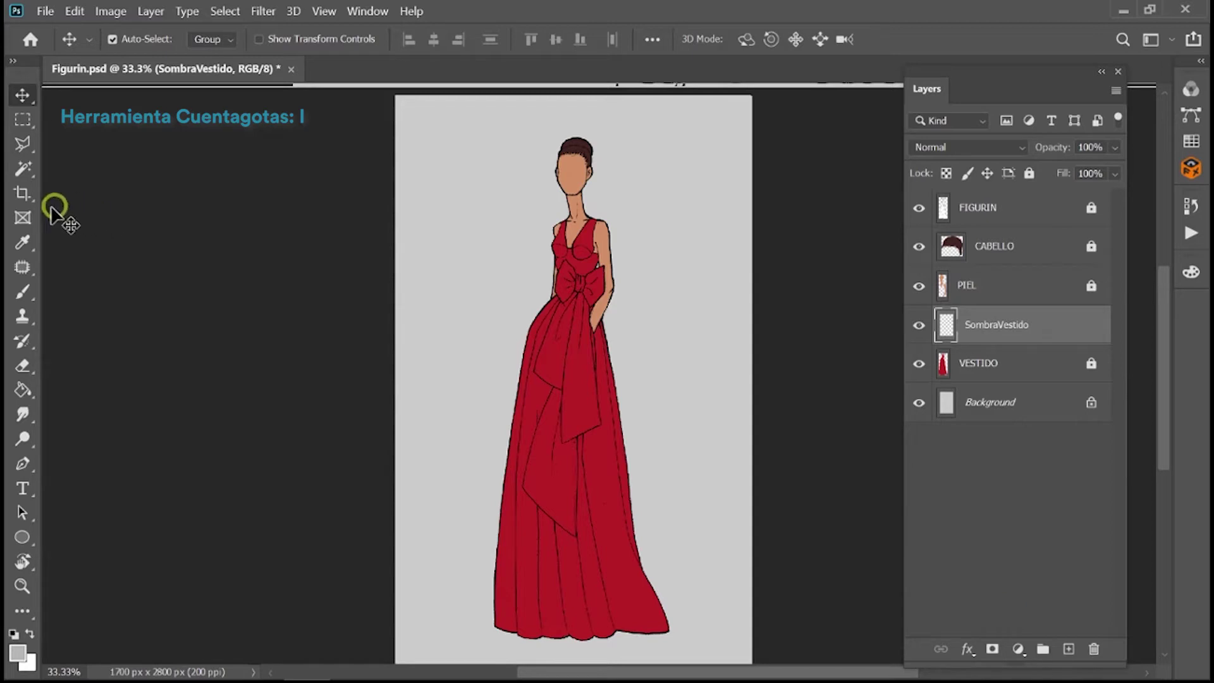
Sample the dress red as the foreground colour with the Eyedropper.
click(23, 242)
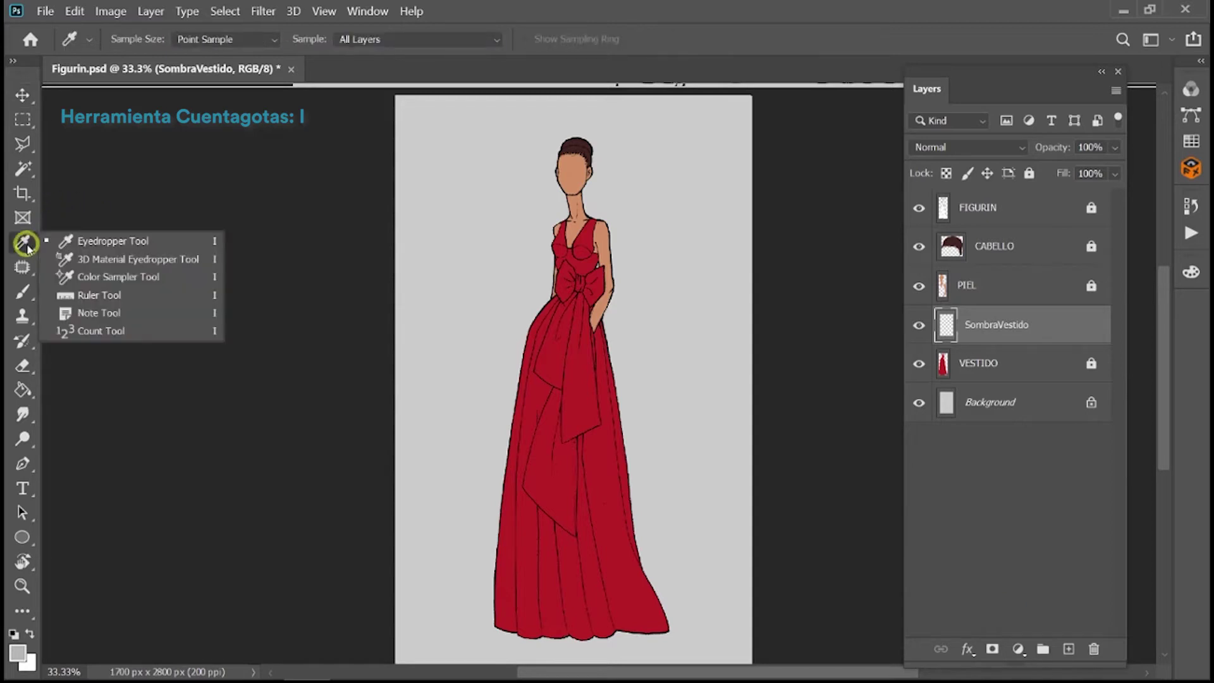
click(168, 244)
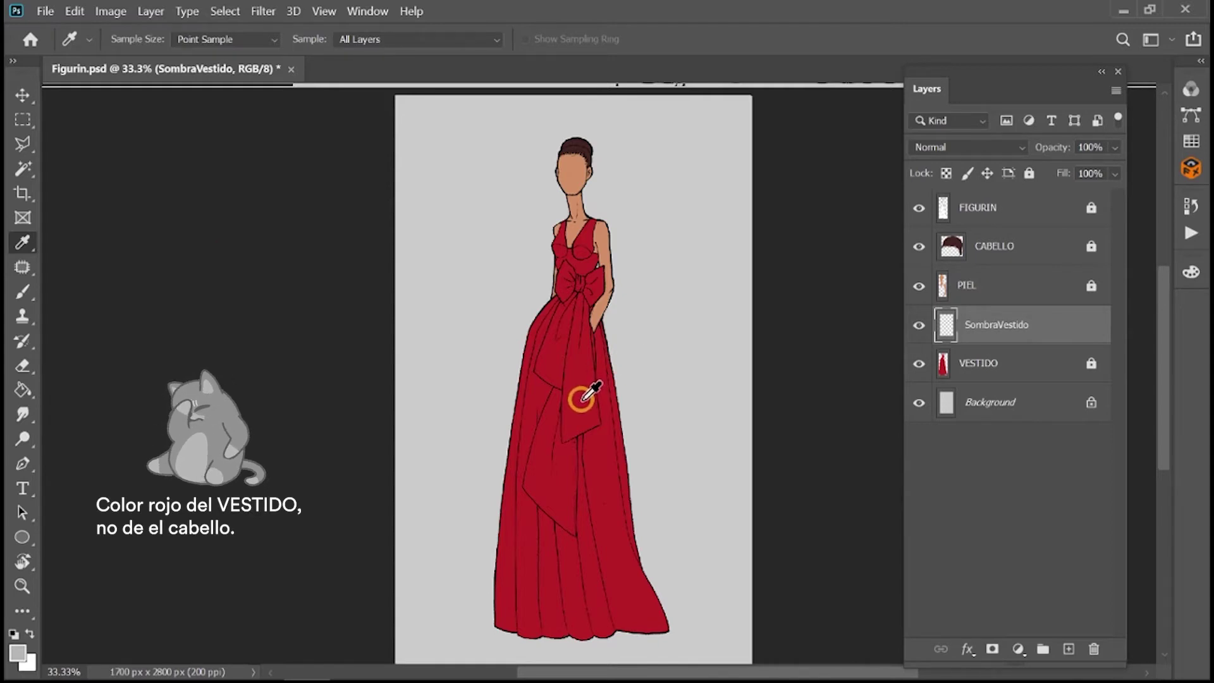
click(582, 399)
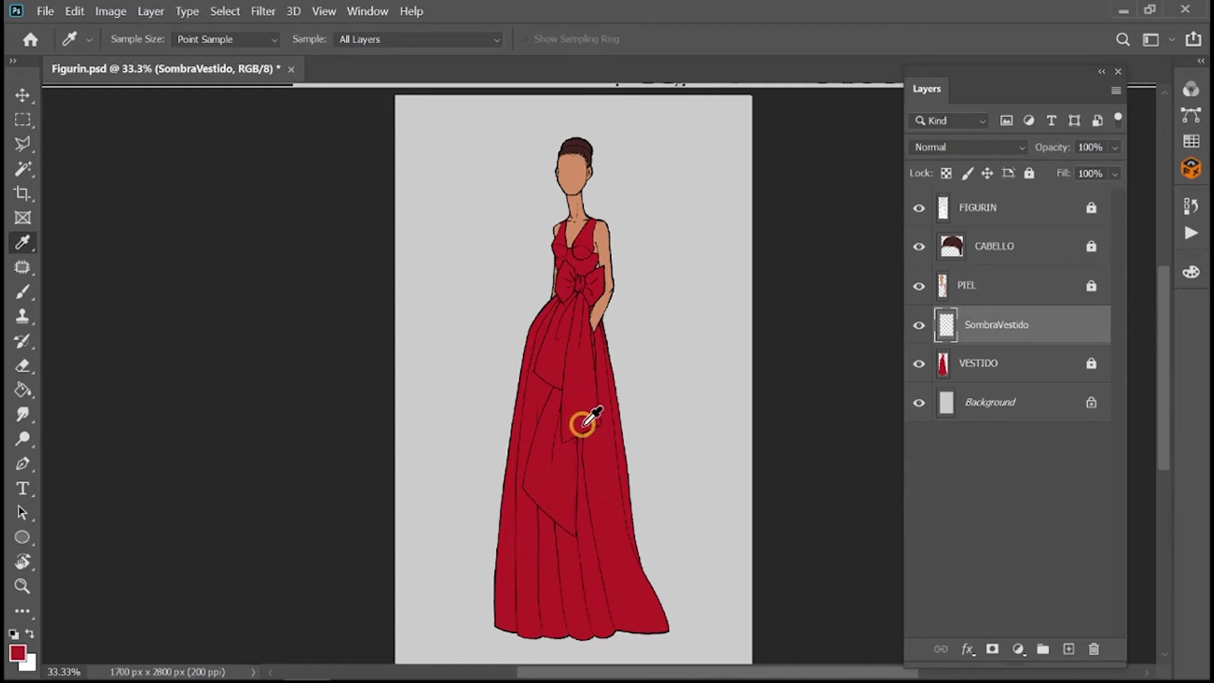
Set the SombraVestido layer's blend mode to Multiply.
click(1019, 147)
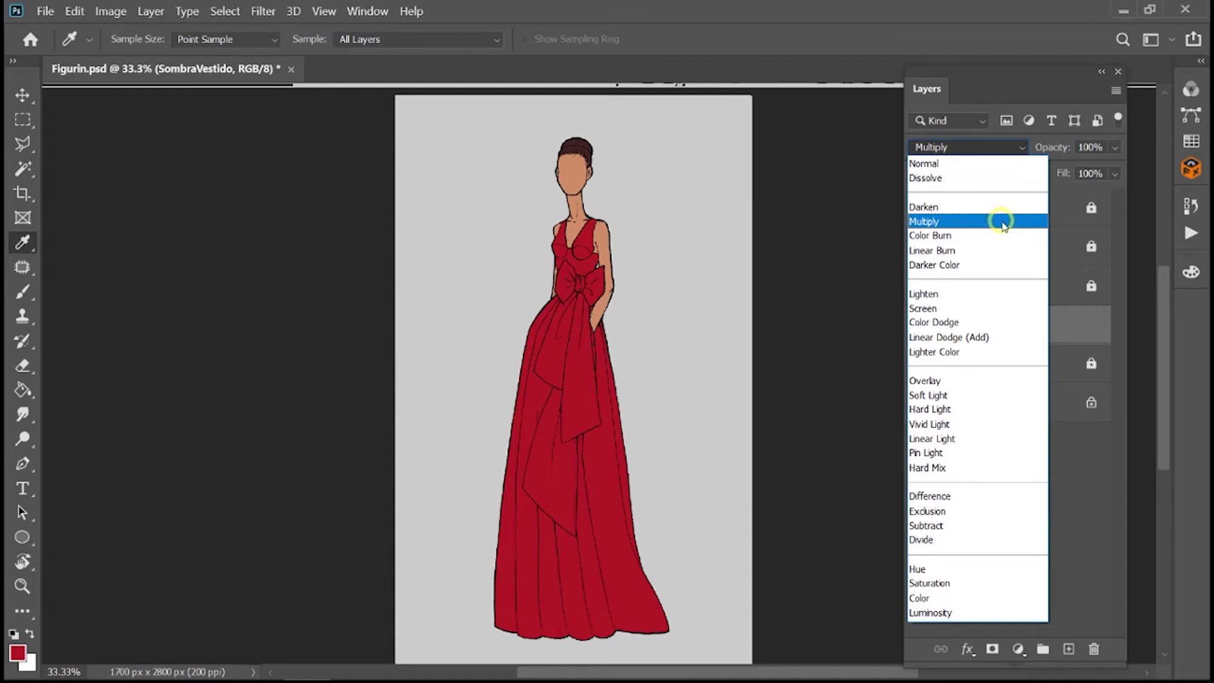
click(1004, 222)
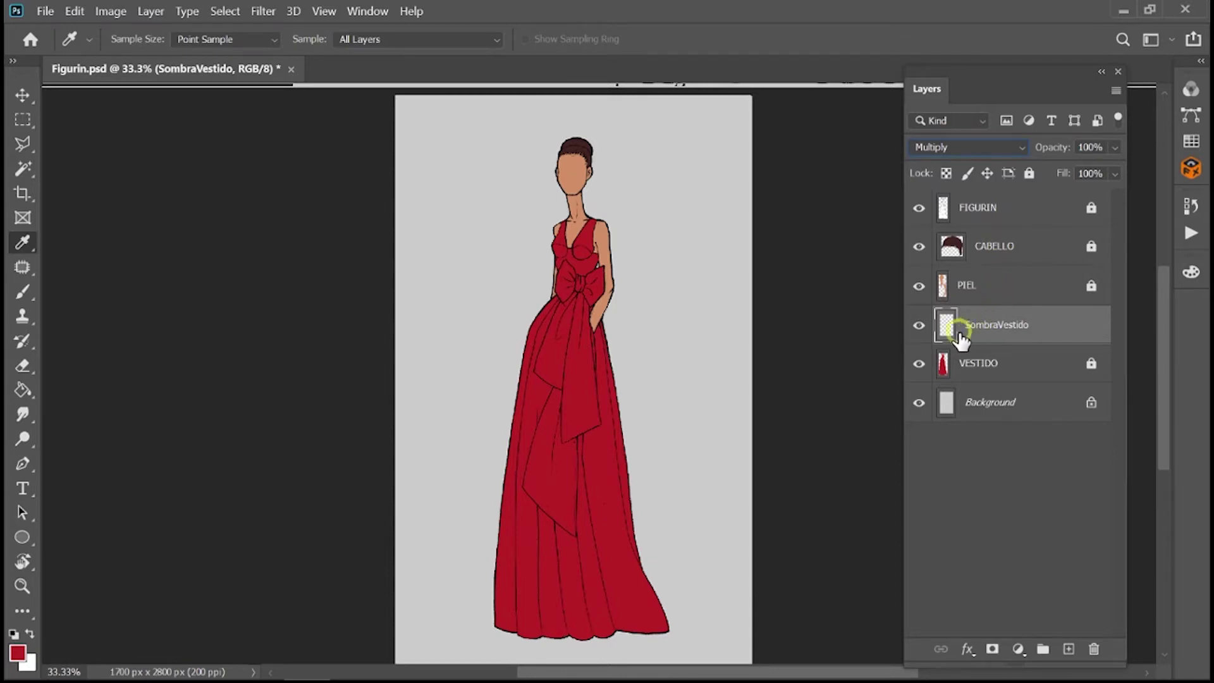
click(22, 292)
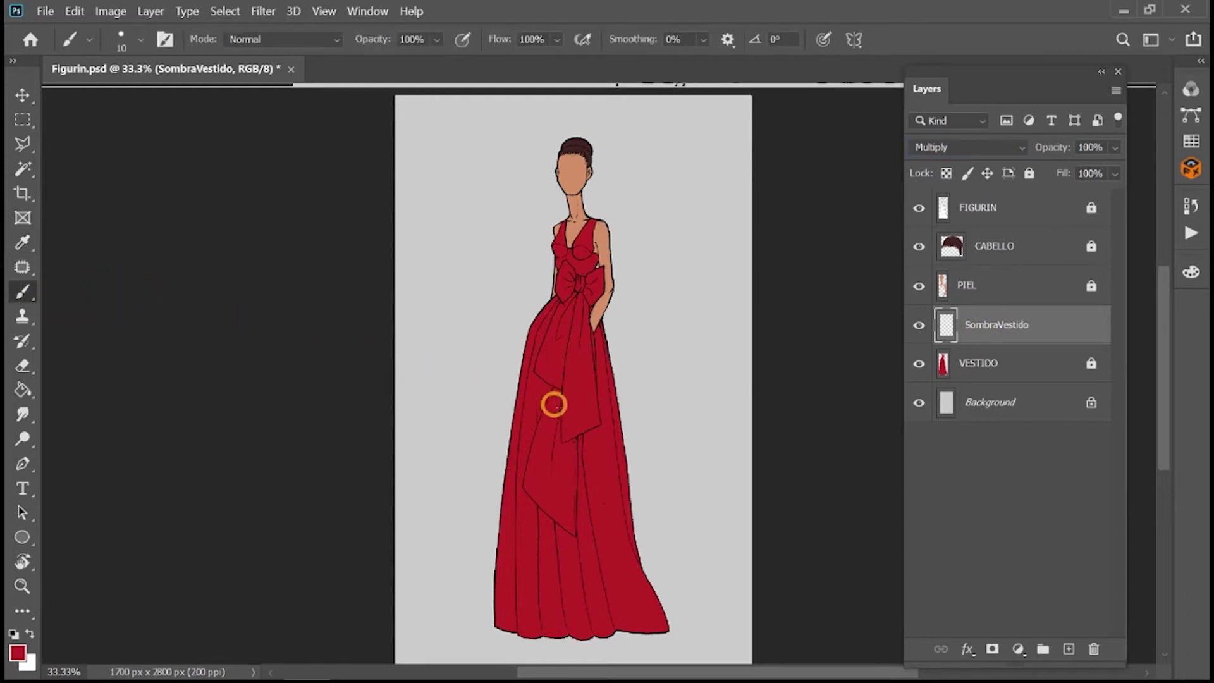
Paint a 111 px test stroke across the dress, then undo it.
right_click(658, 348)
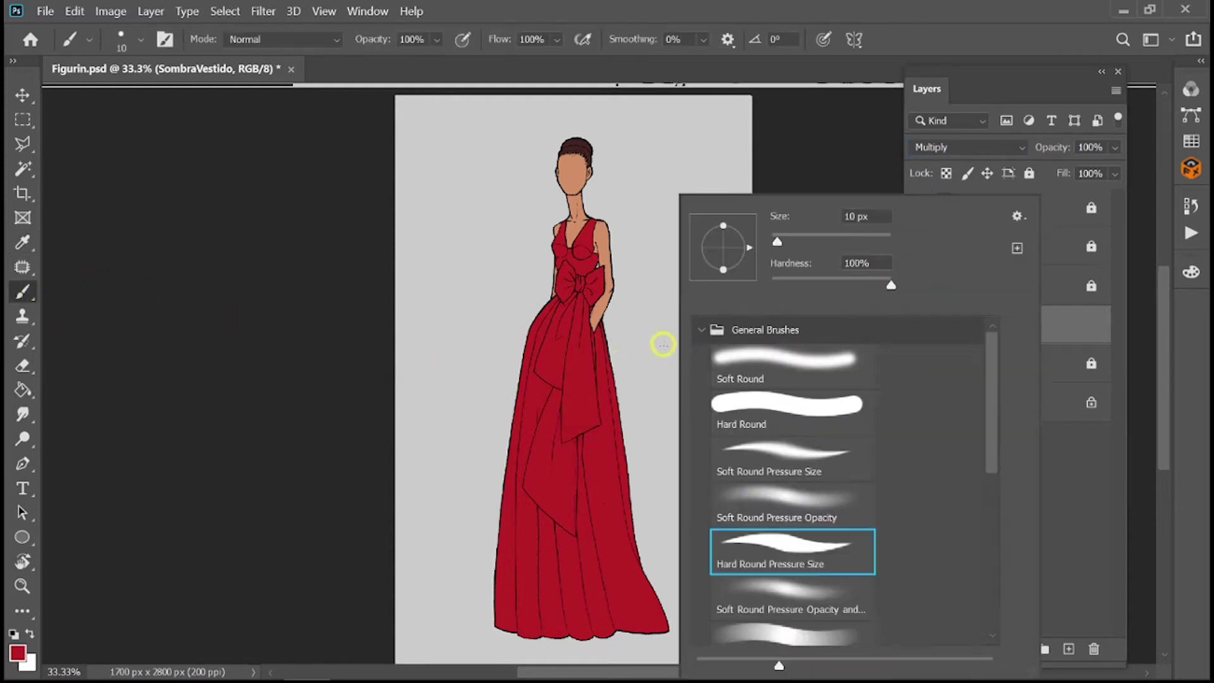
drag(827, 239, 844, 239)
click(521, 506)
drag(521, 506, 658, 368)
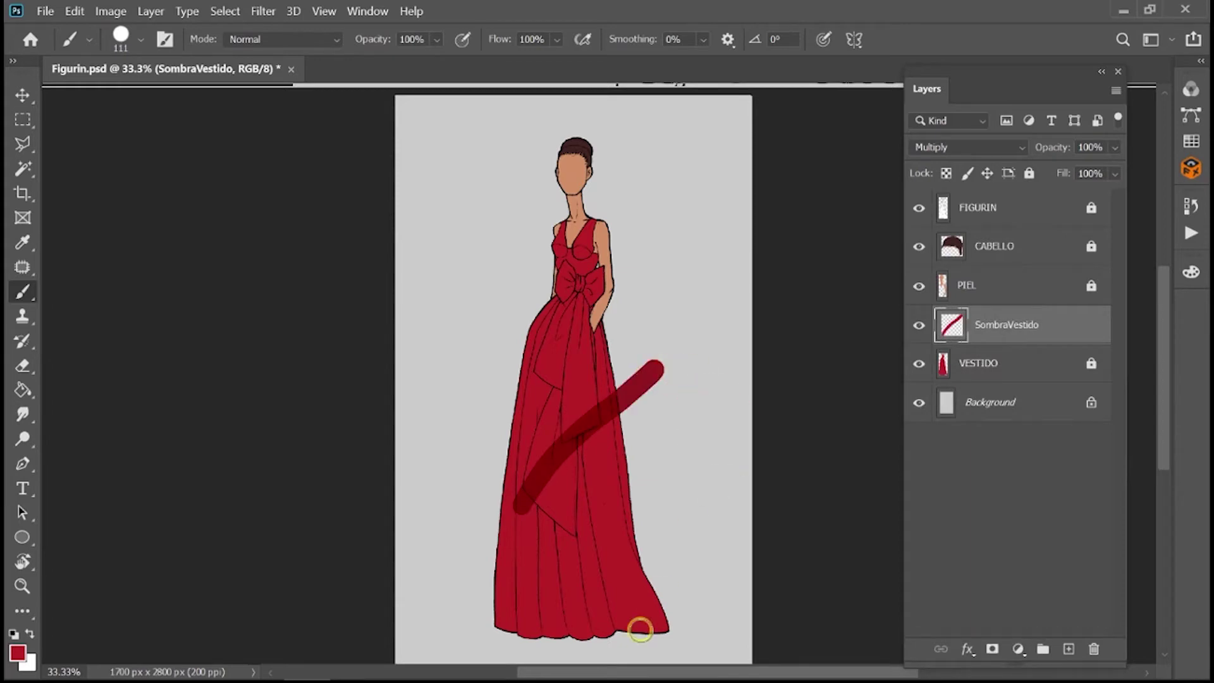
key(ctrl+z)
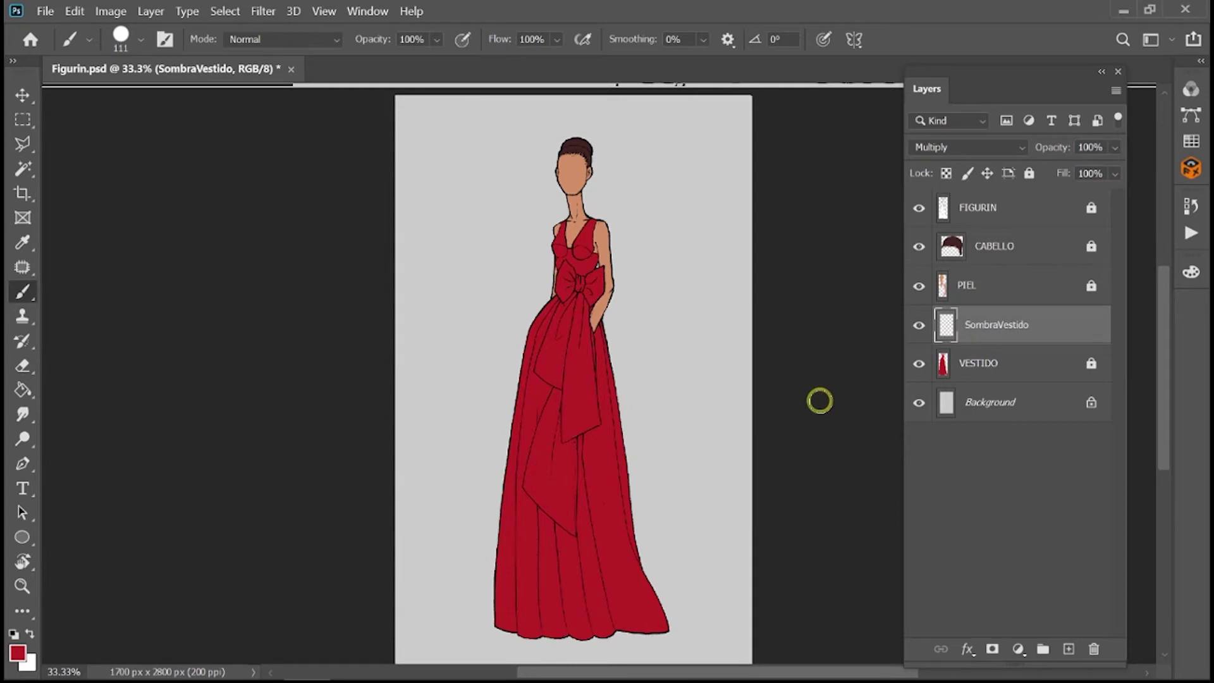
click(23, 390)
right_click(23, 390)
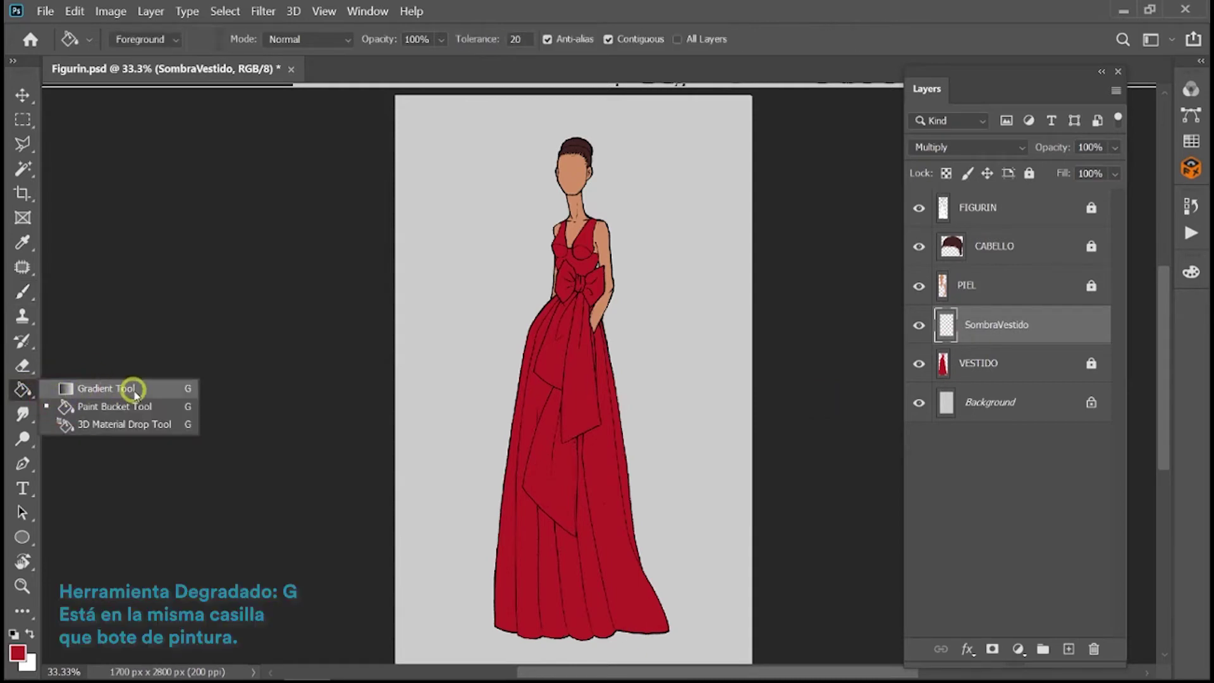
Choose the Gradient Tool with the Foreground to Transparent preset.
click(108, 388)
click(182, 39)
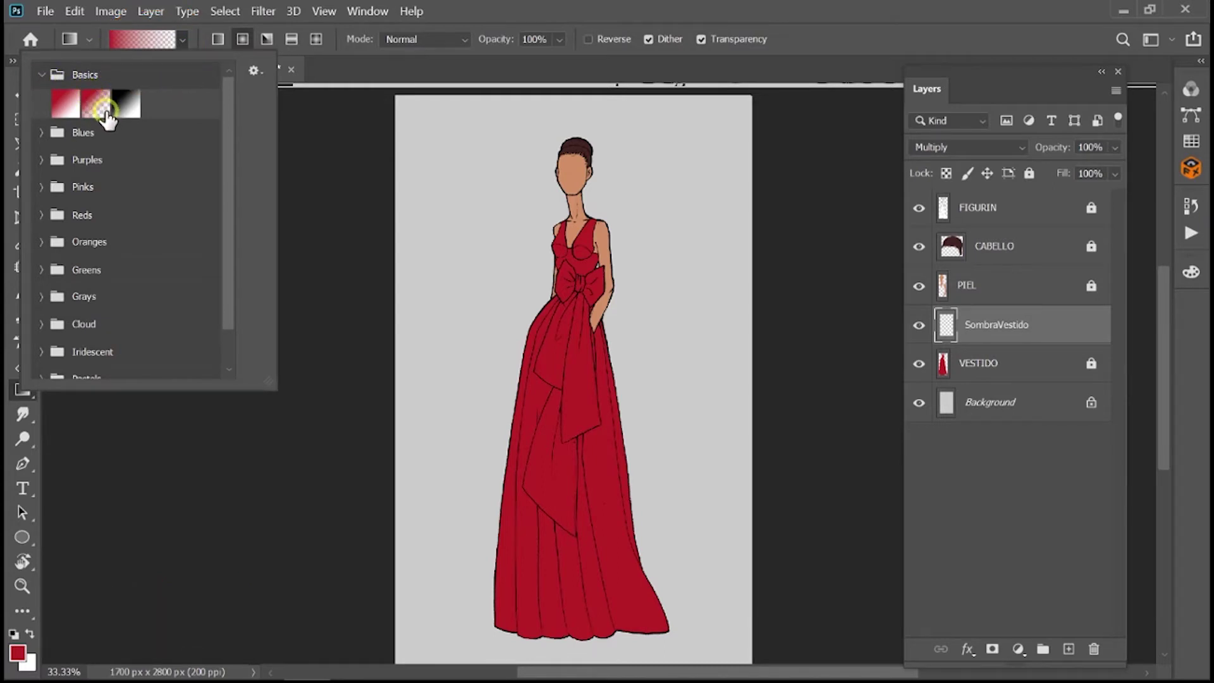
click(590, 462)
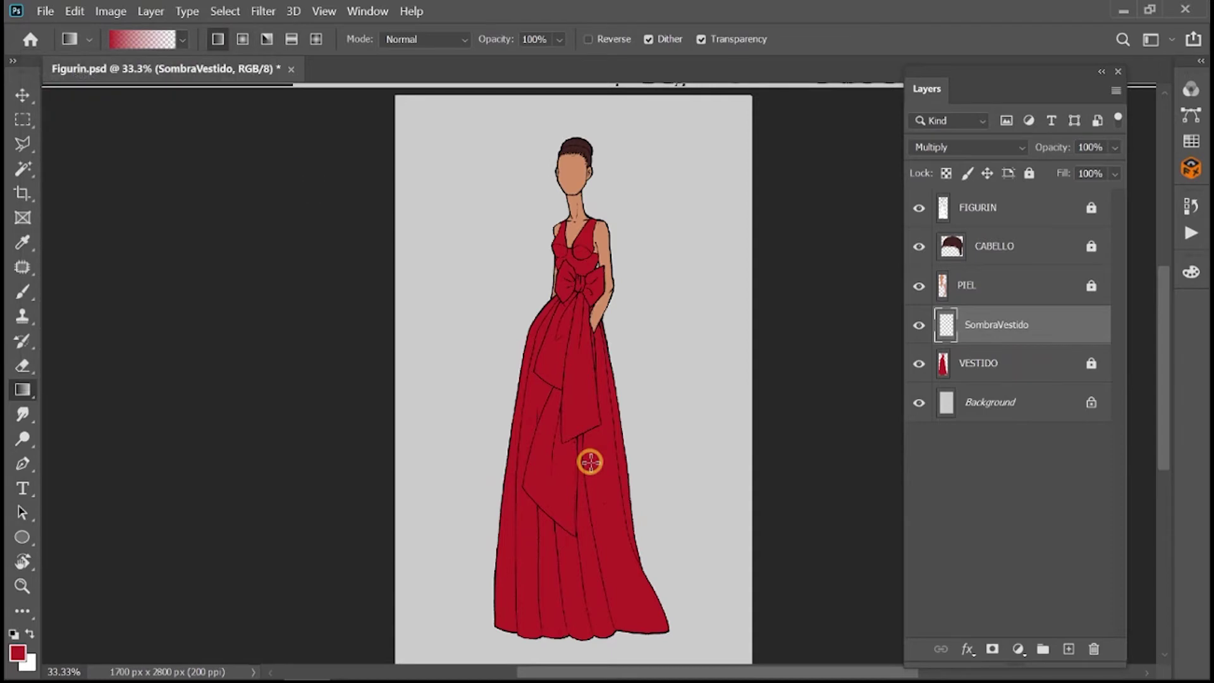
Test red diagonal gradients on SombraVestido, undo them, and zoom in on the dress.
drag(423, 463, 585, 374)
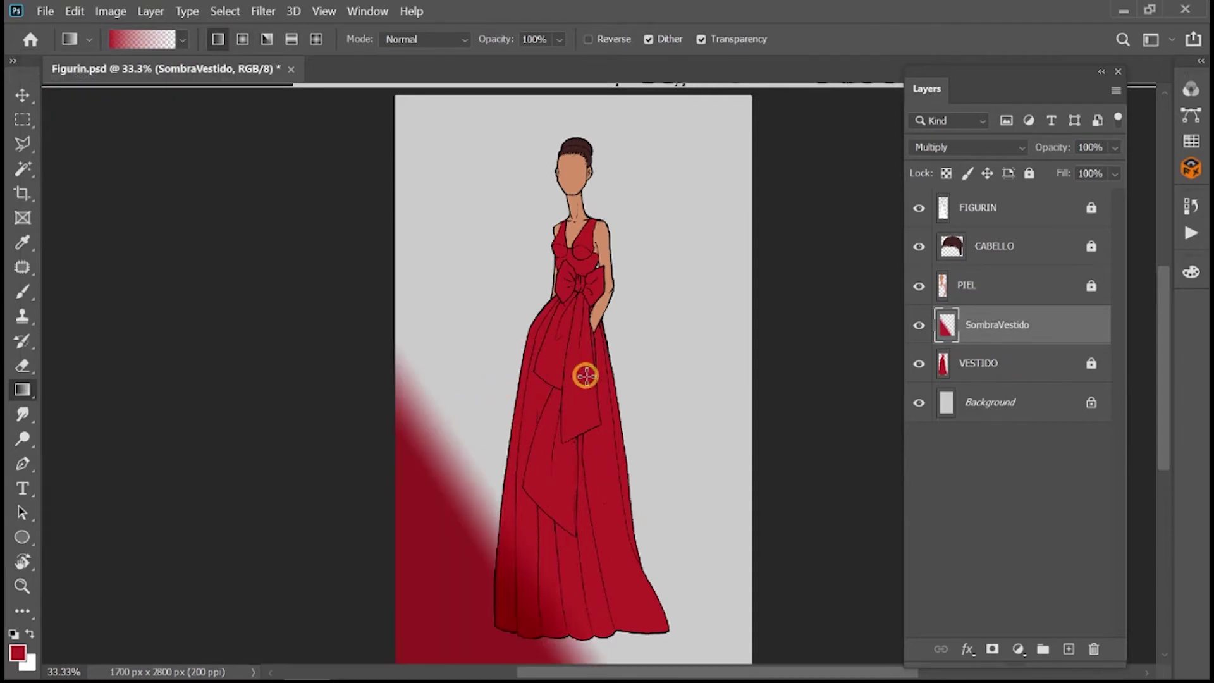
drag(719, 290, 718, 293)
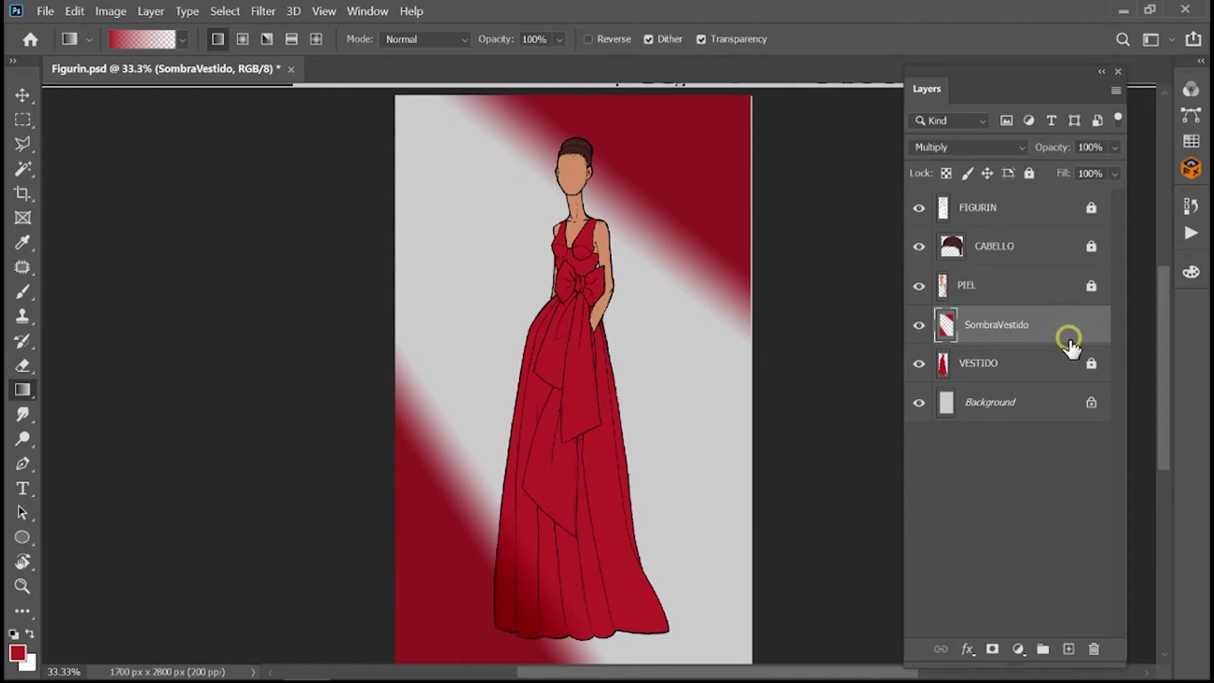
click(1048, 321)
key(ctrl+z)
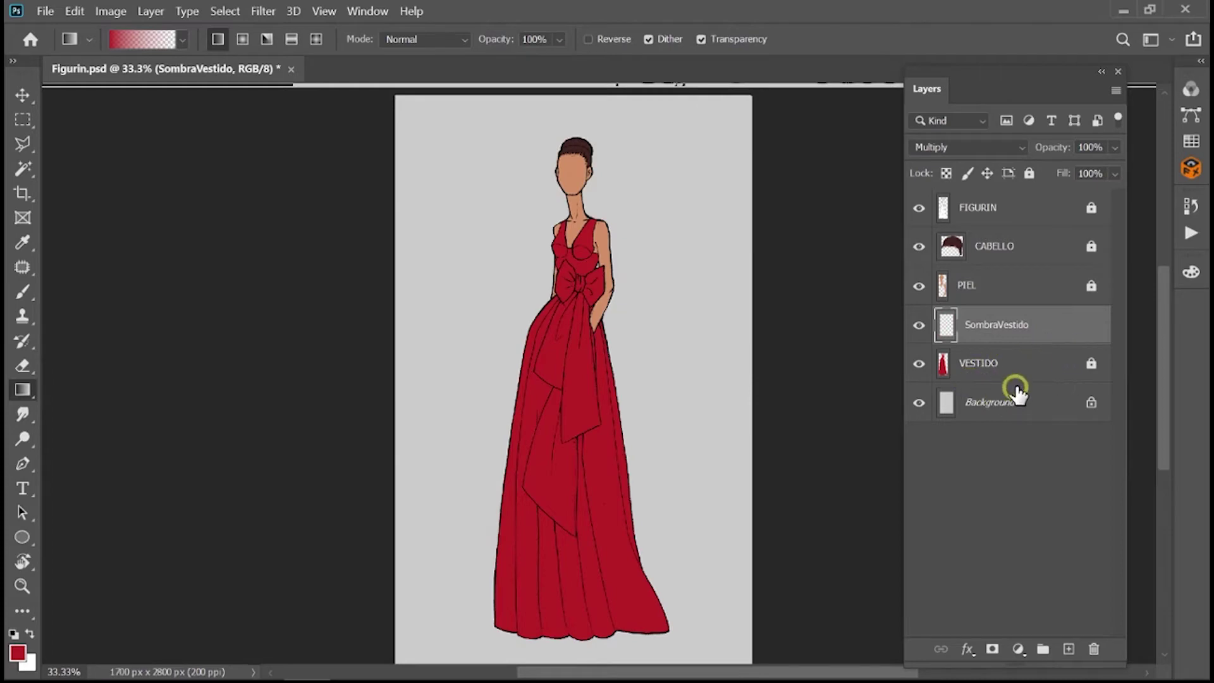
key(ctrl+plus)
Magic Wand select both straps and both bust cups on the FIGURIN layer.
key(ctrl+plus)
key(ctrl+plus)
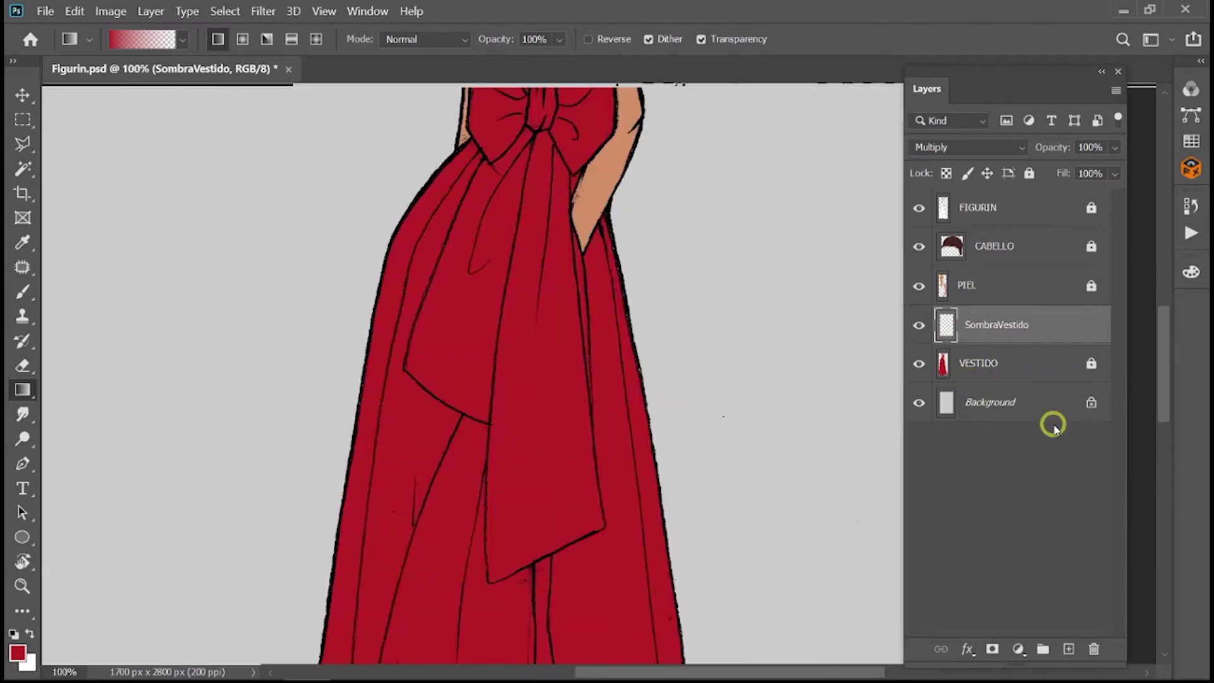
mouse_move(650, 284)
mouse_down()
mouse_move(798, 565)
mouse_move(786, 496)
mouse_move(640, 472)
mouse_up()
key(ctrl+plus)
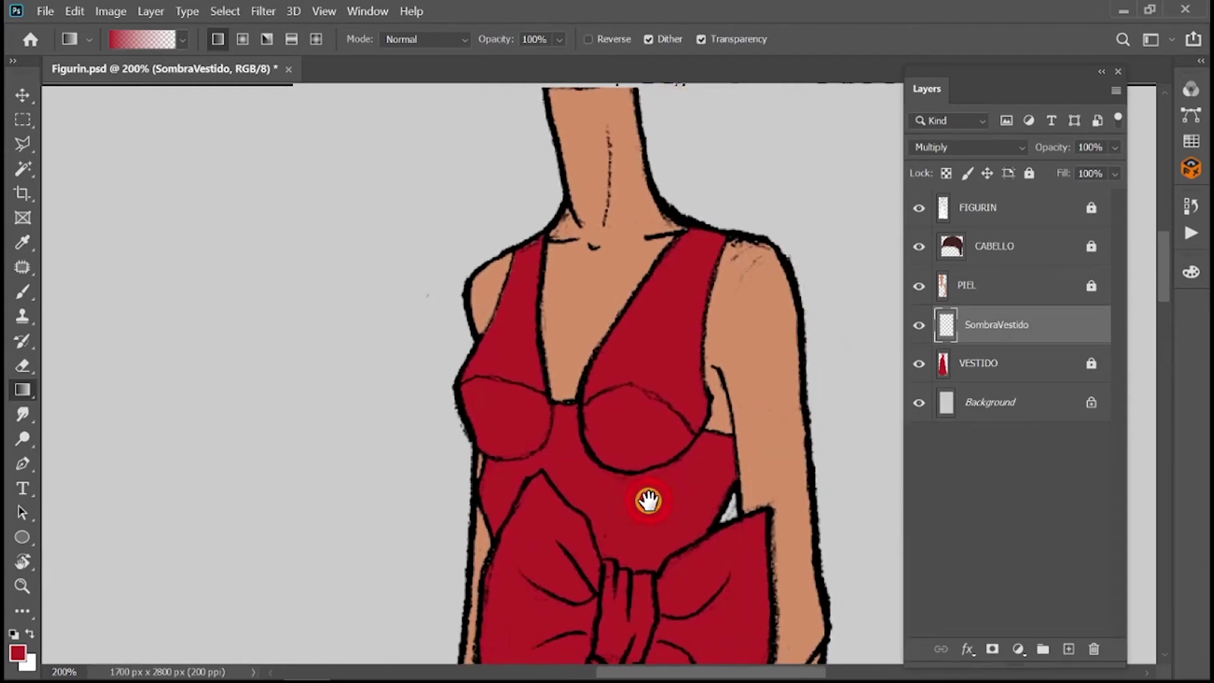
click(23, 169)
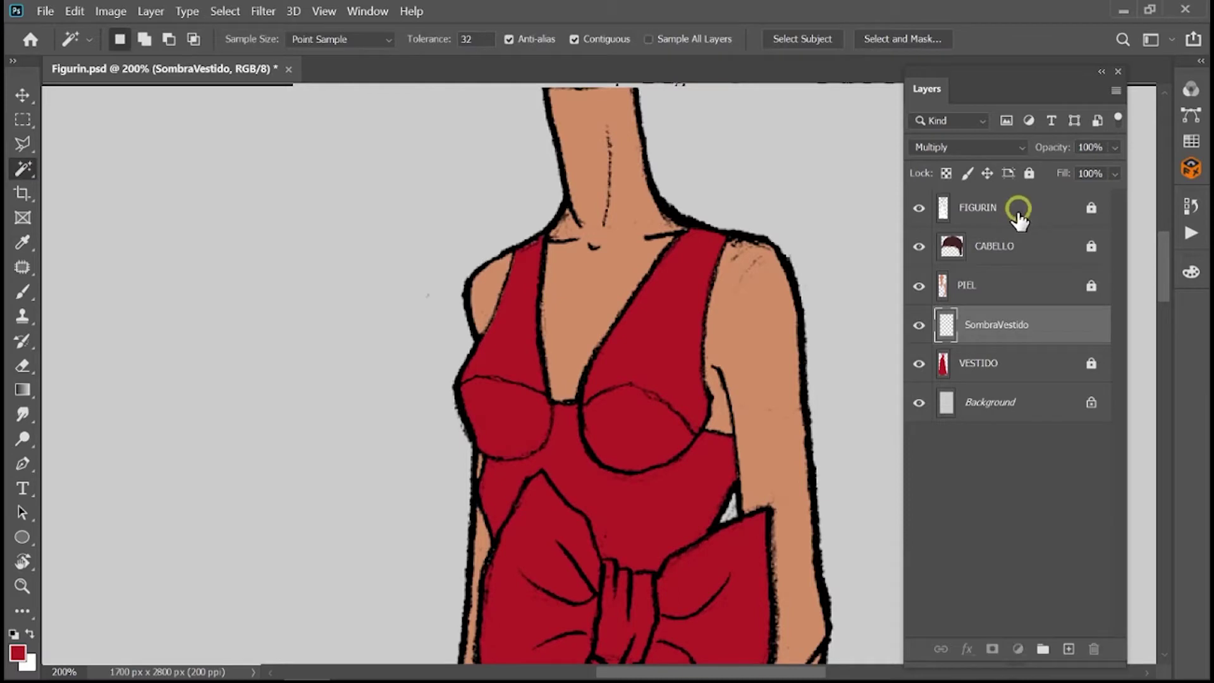
click(1014, 211)
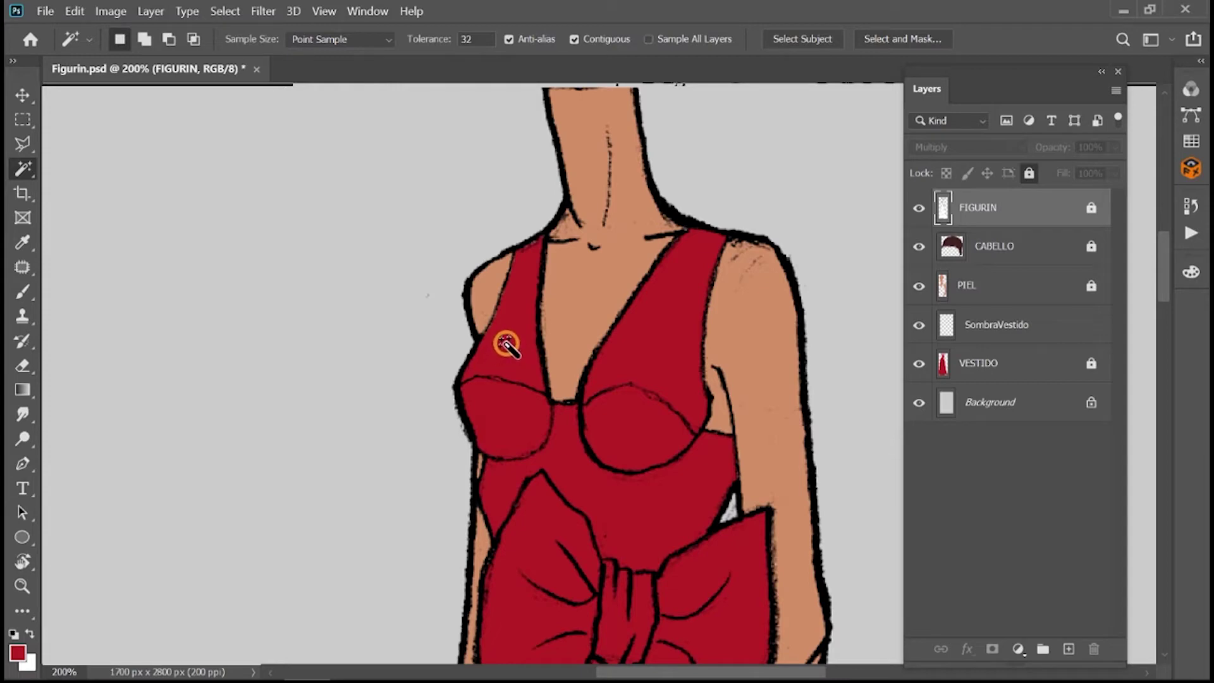
click(506, 345)
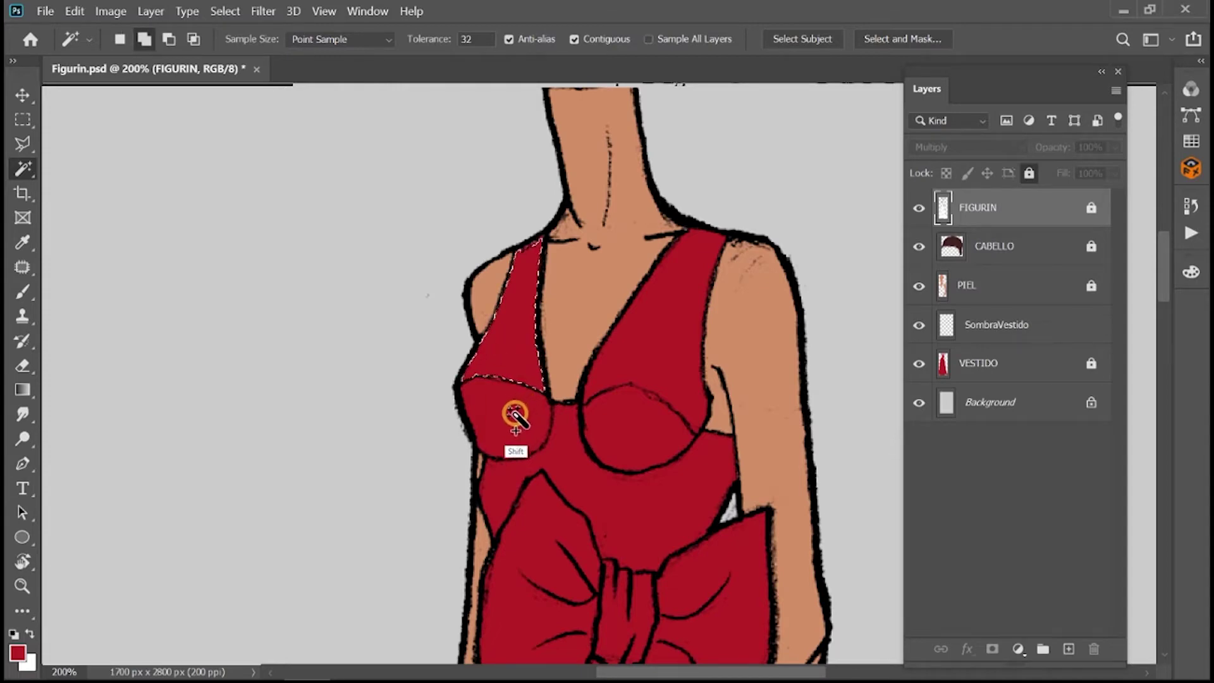
shift+click(515, 414)
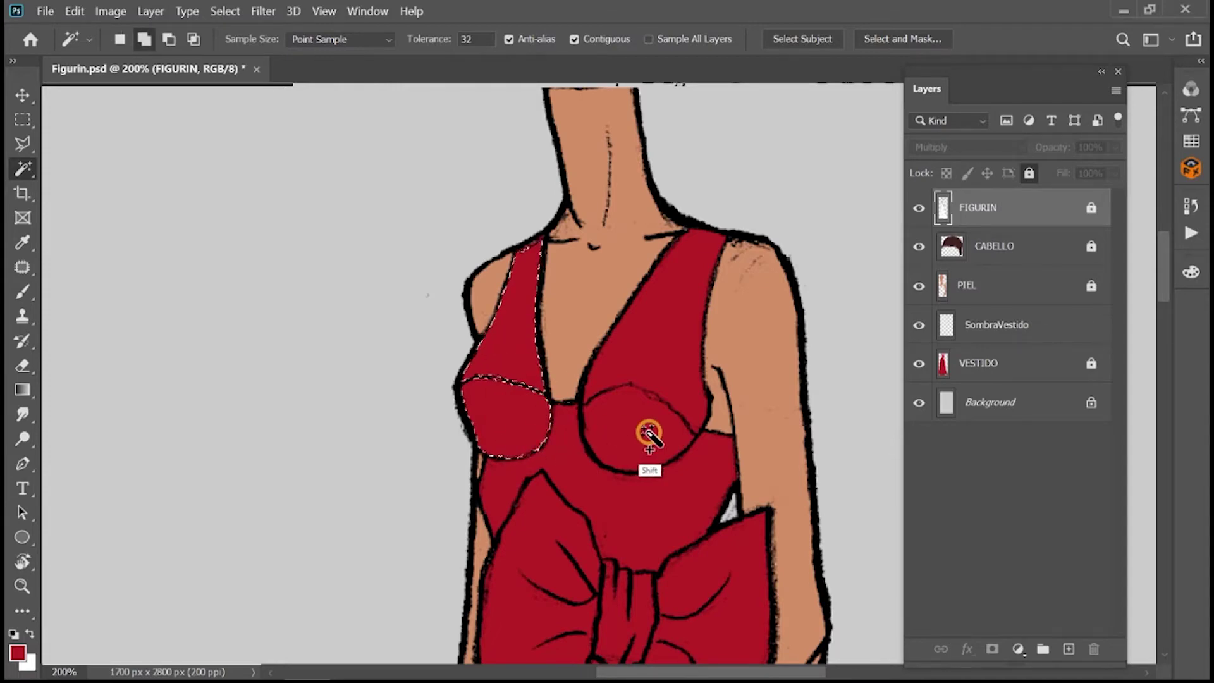
shift+click(632, 423)
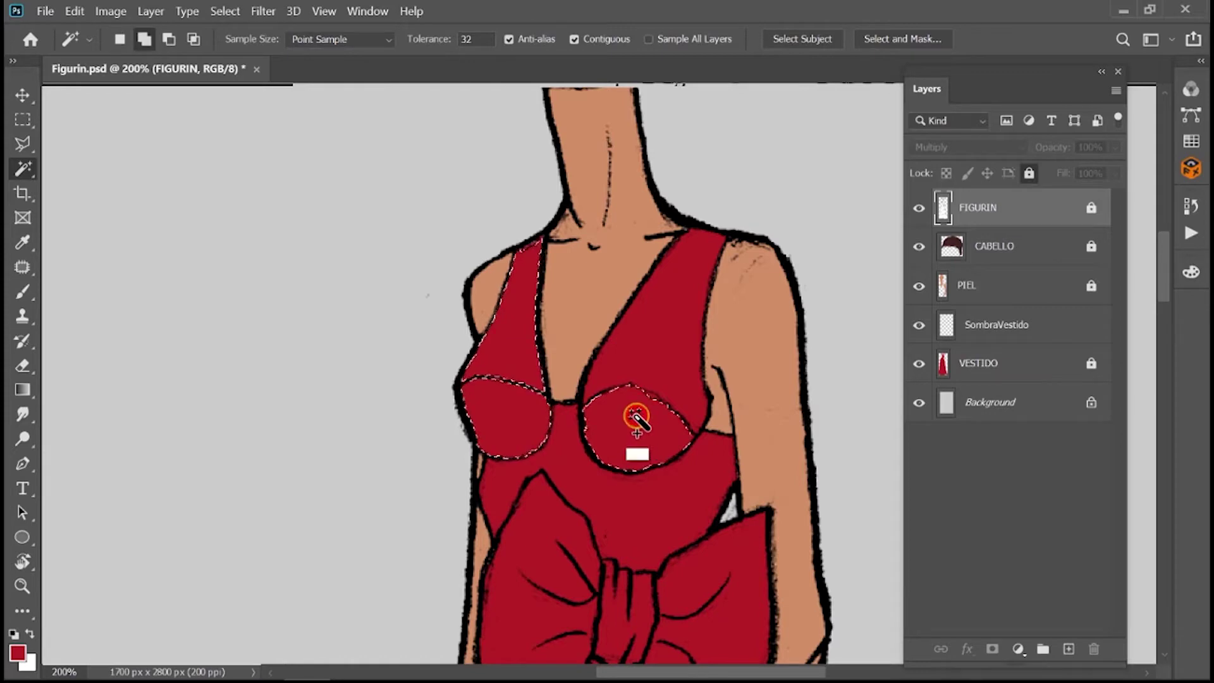
shift+click(664, 323)
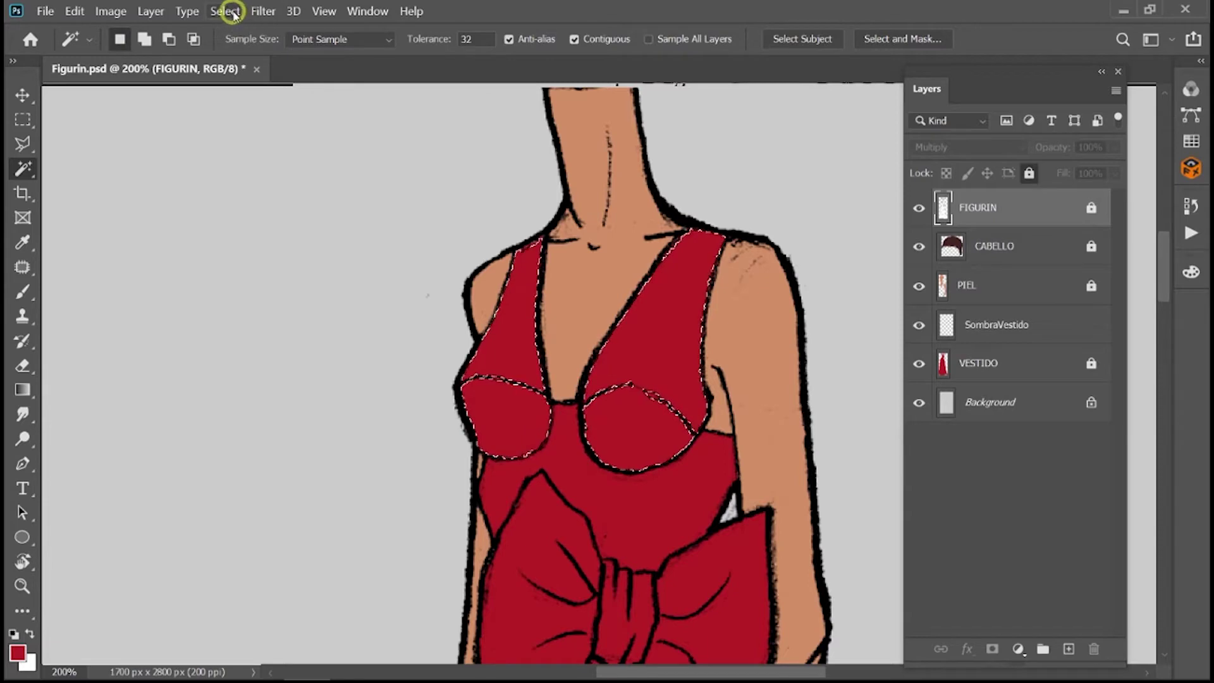
Expand the strap and cup selection by 2 pixels.
click(229, 12)
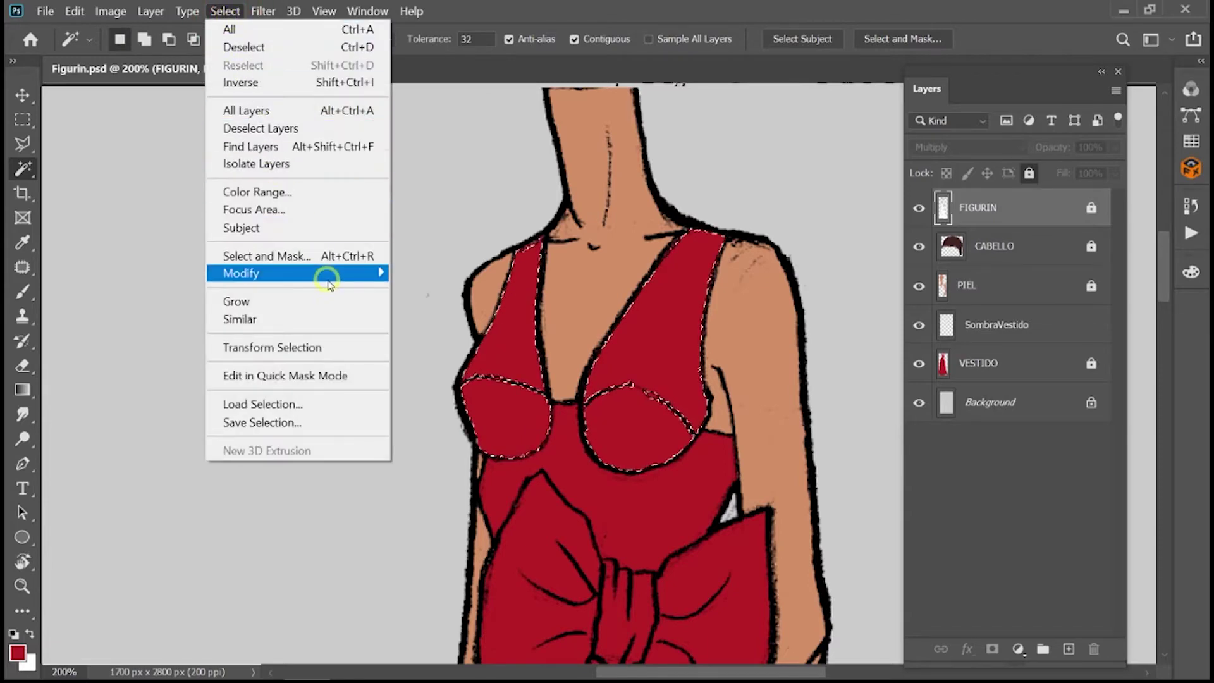
mouse_move(285, 273)
click(459, 314)
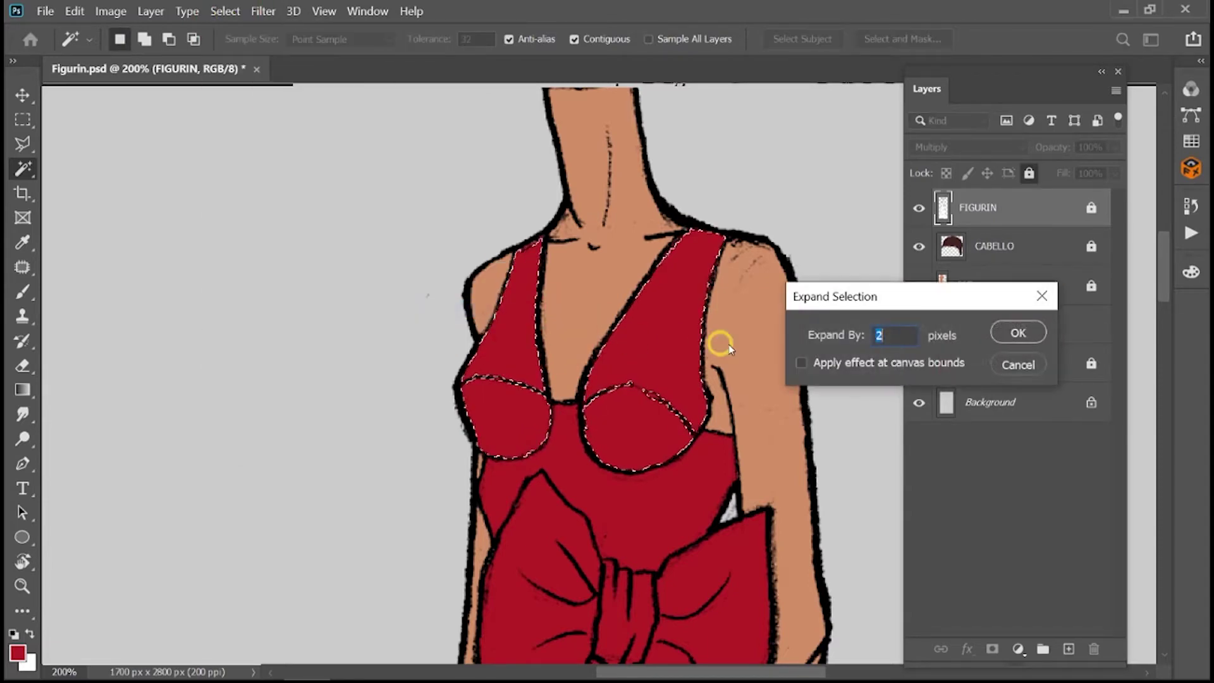
click(1009, 329)
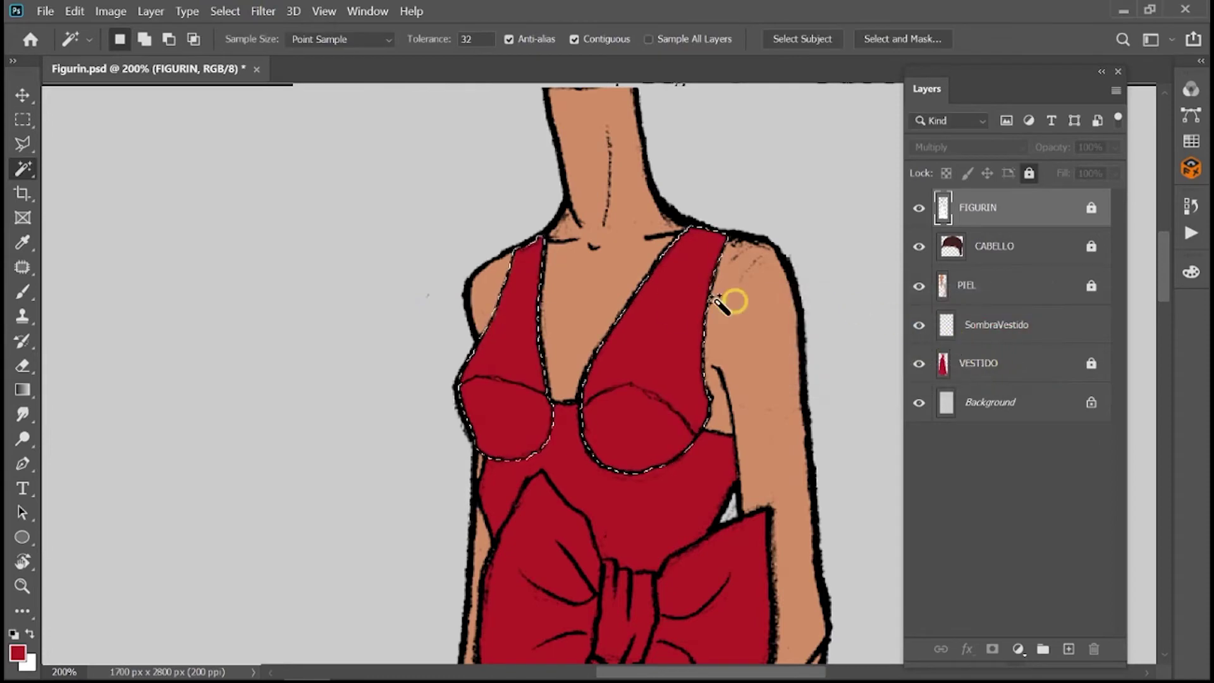
click(24, 390)
On SombraVestido, shade the straps and lower cups with linear red-to-transparent gradients.
right_click(23, 390)
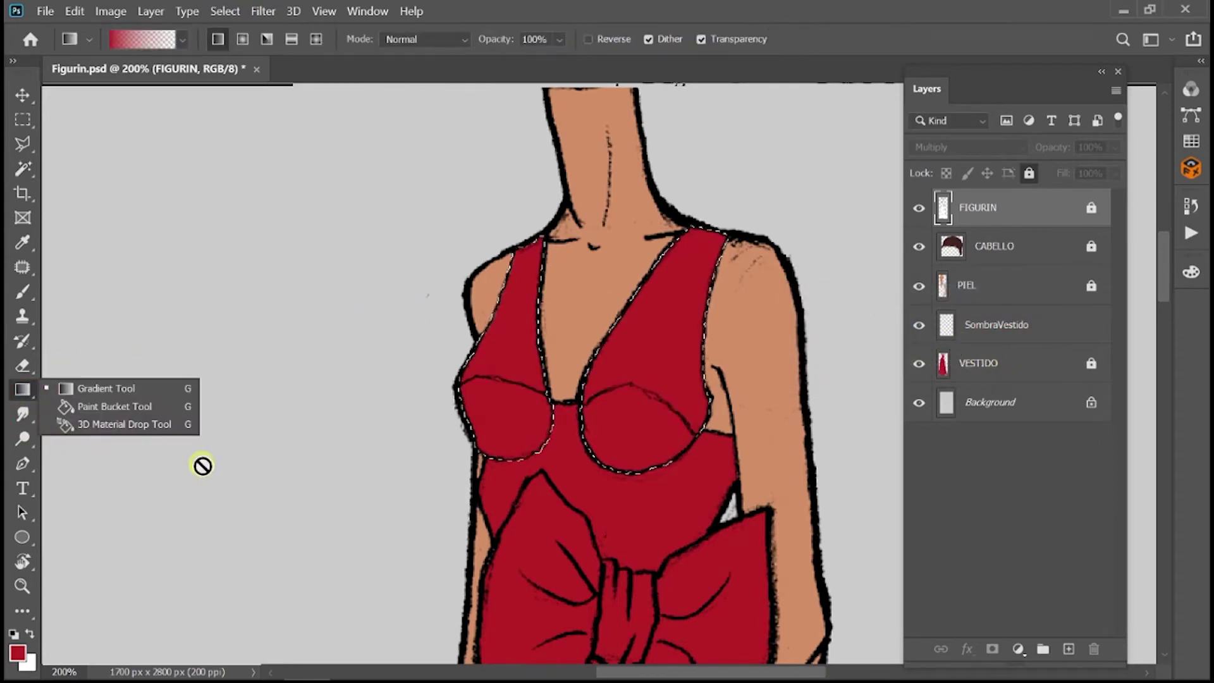
click(120, 388)
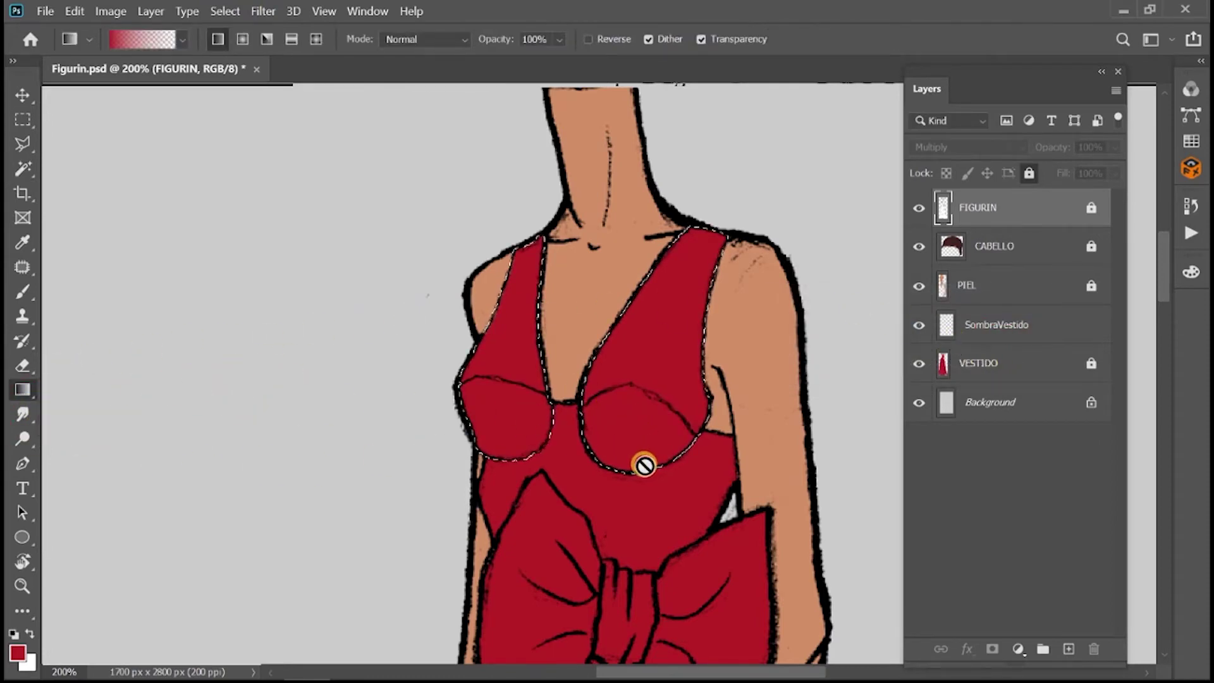
click(1029, 326)
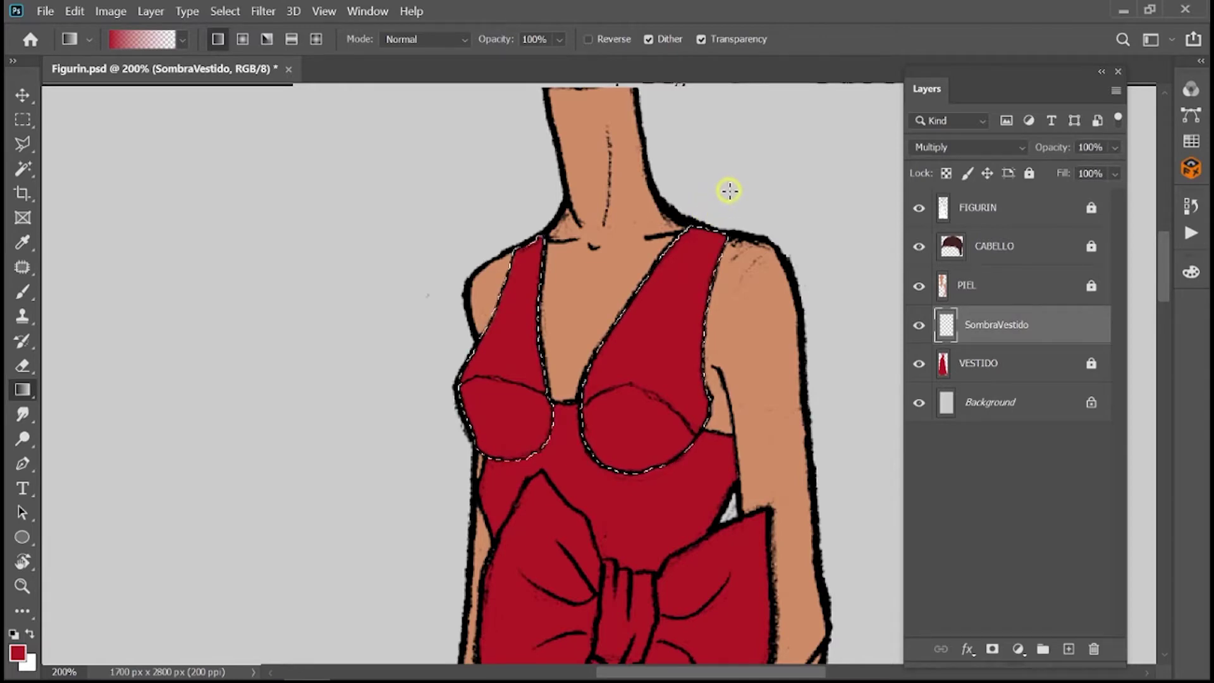
drag(730, 191, 701, 248)
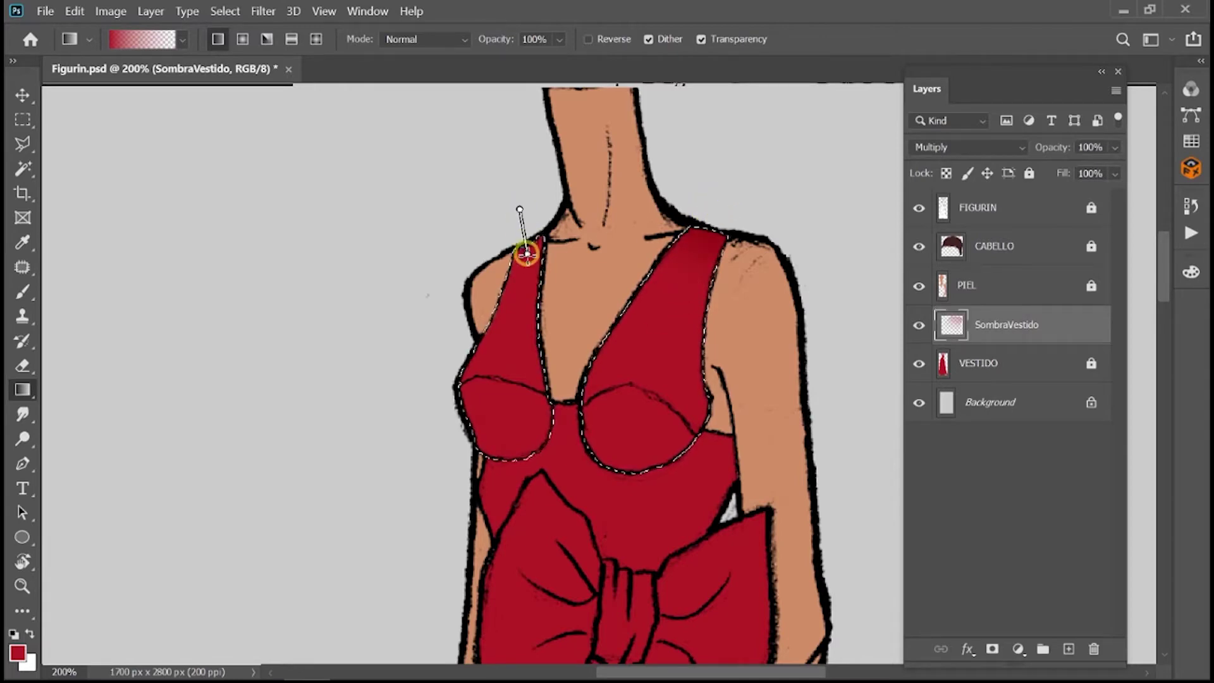
drag(527, 252, 527, 254)
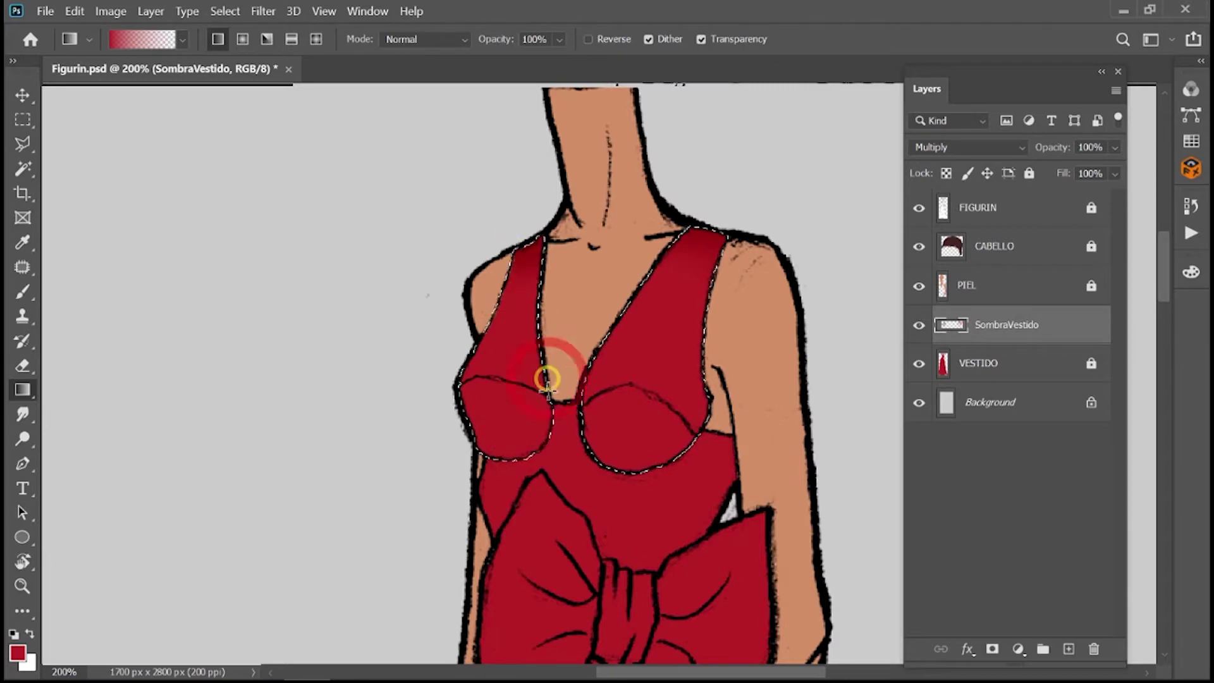
drag(498, 455, 499, 454)
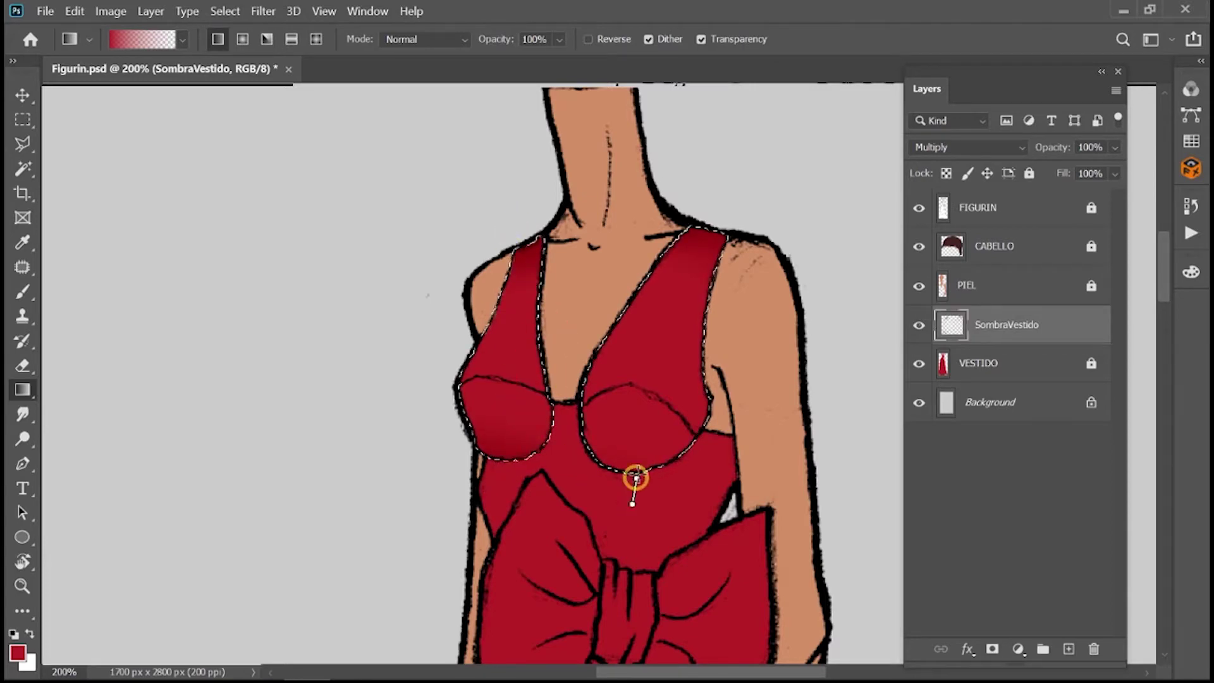
drag(636, 479, 636, 487)
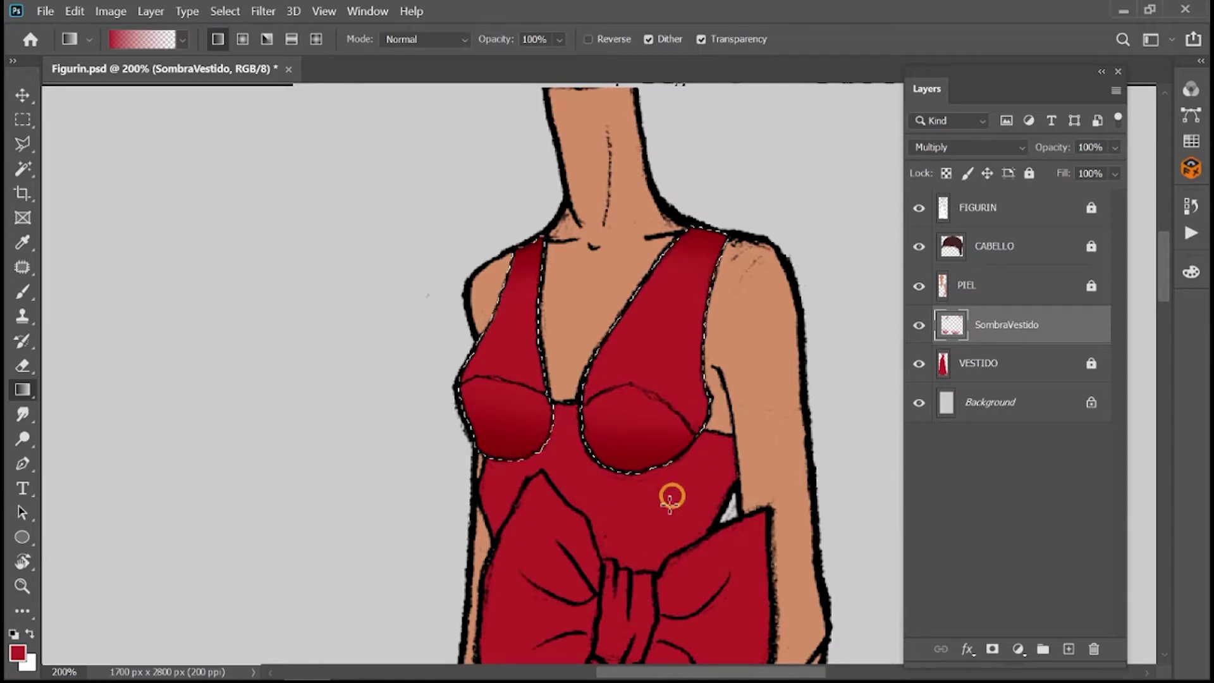
drag(748, 225, 658, 319)
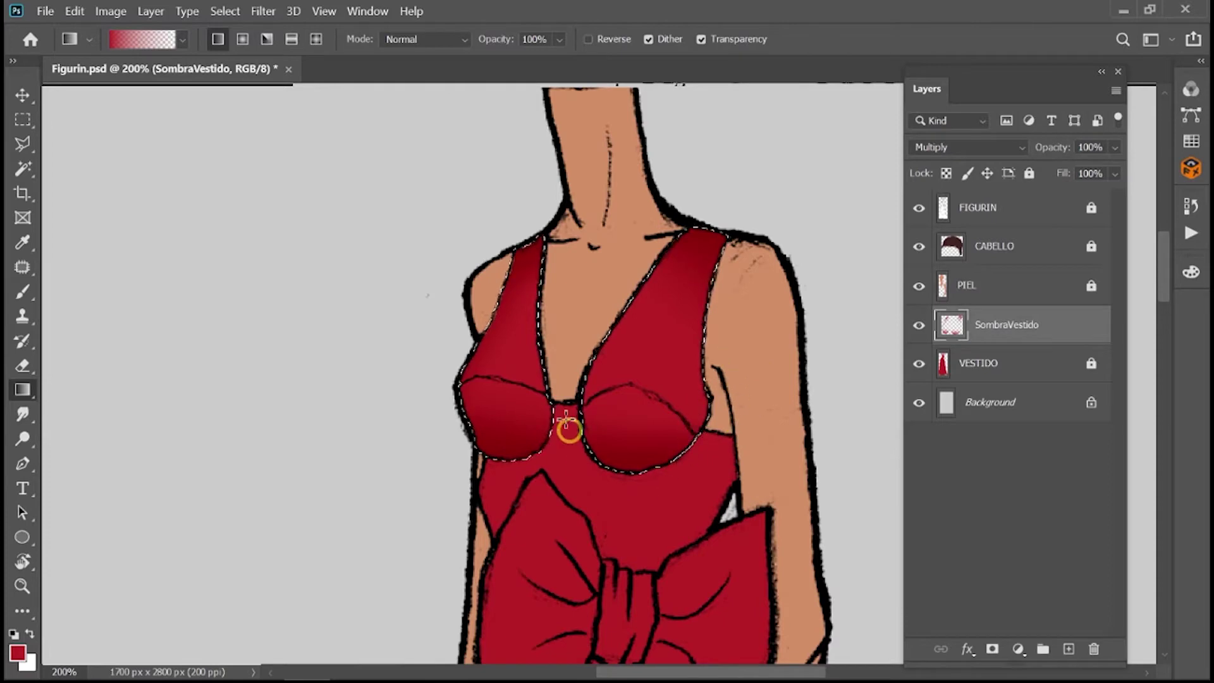
Add radial dark-red gradients to both bust cups, then deselect.
click(246, 41)
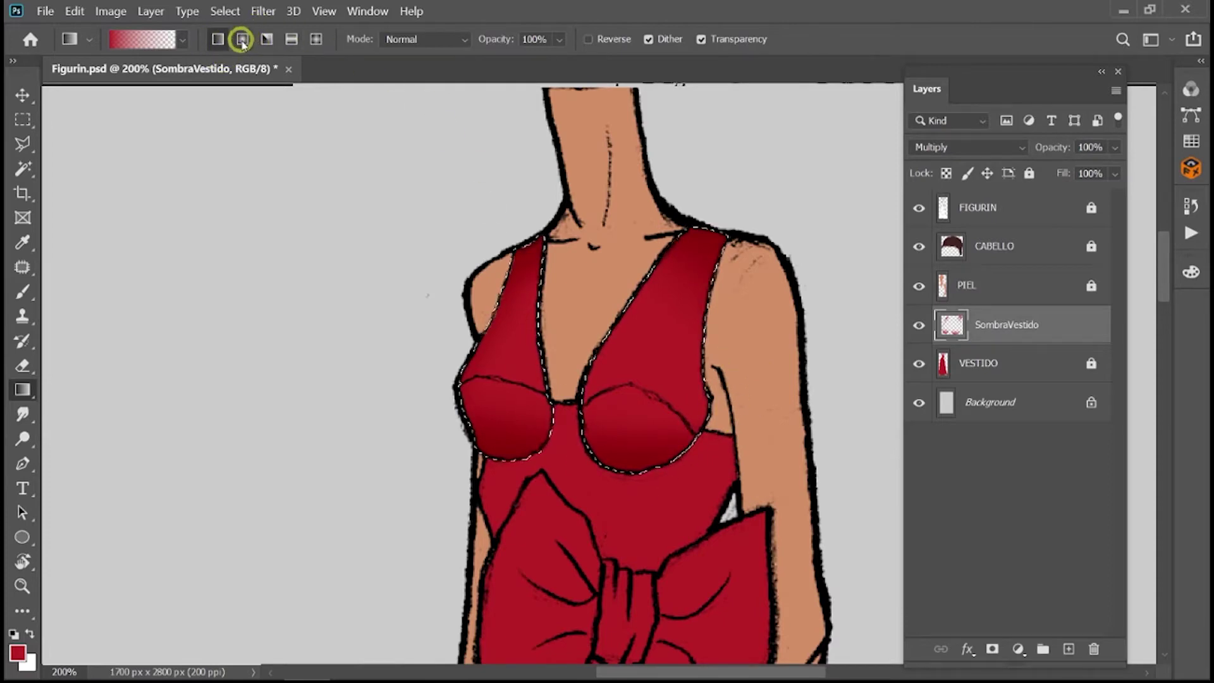
click(241, 40)
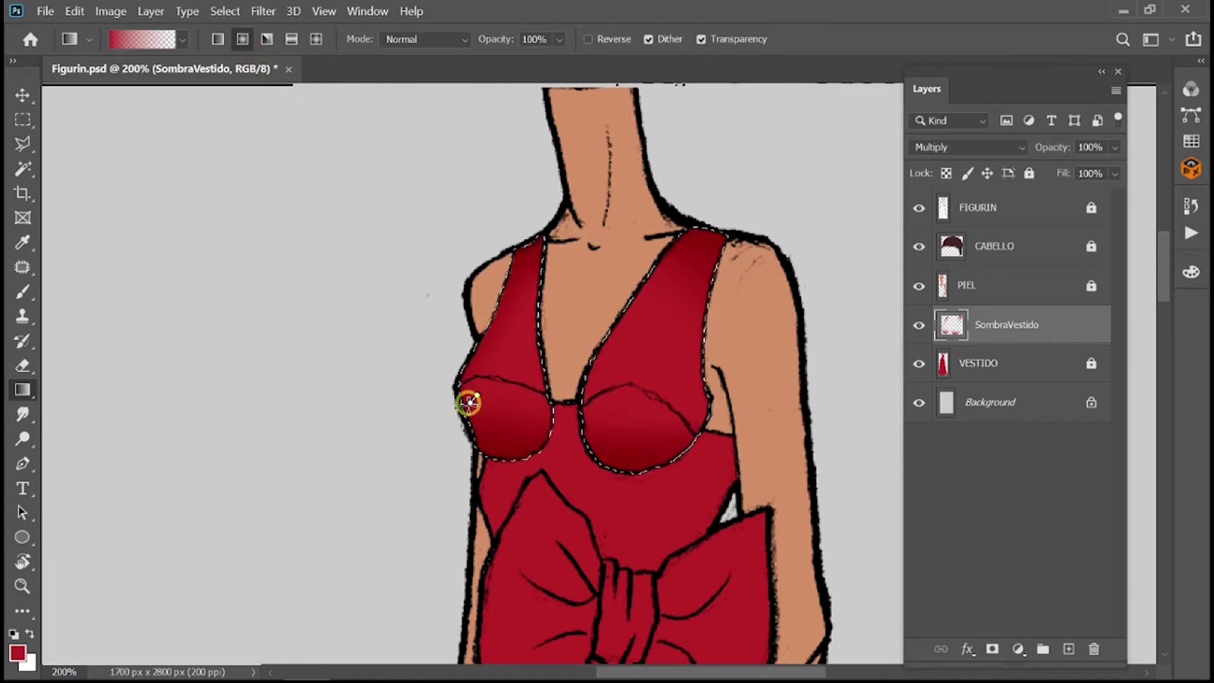
drag(439, 435, 438, 438)
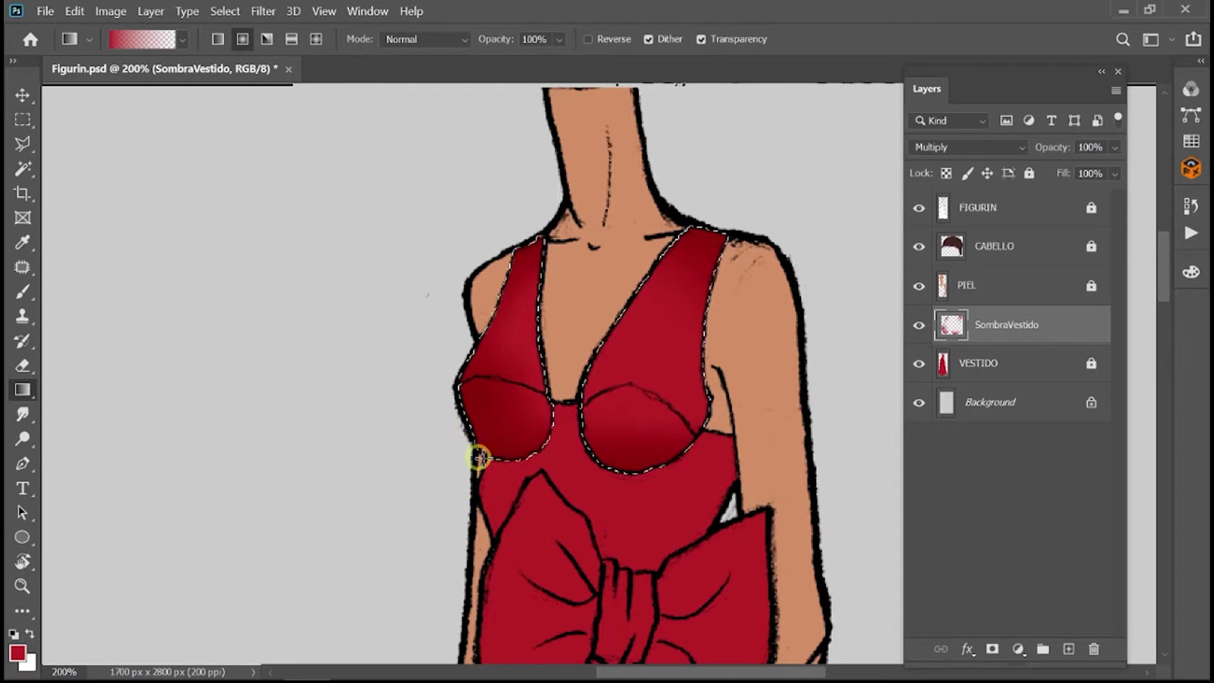
drag(686, 435, 739, 524)
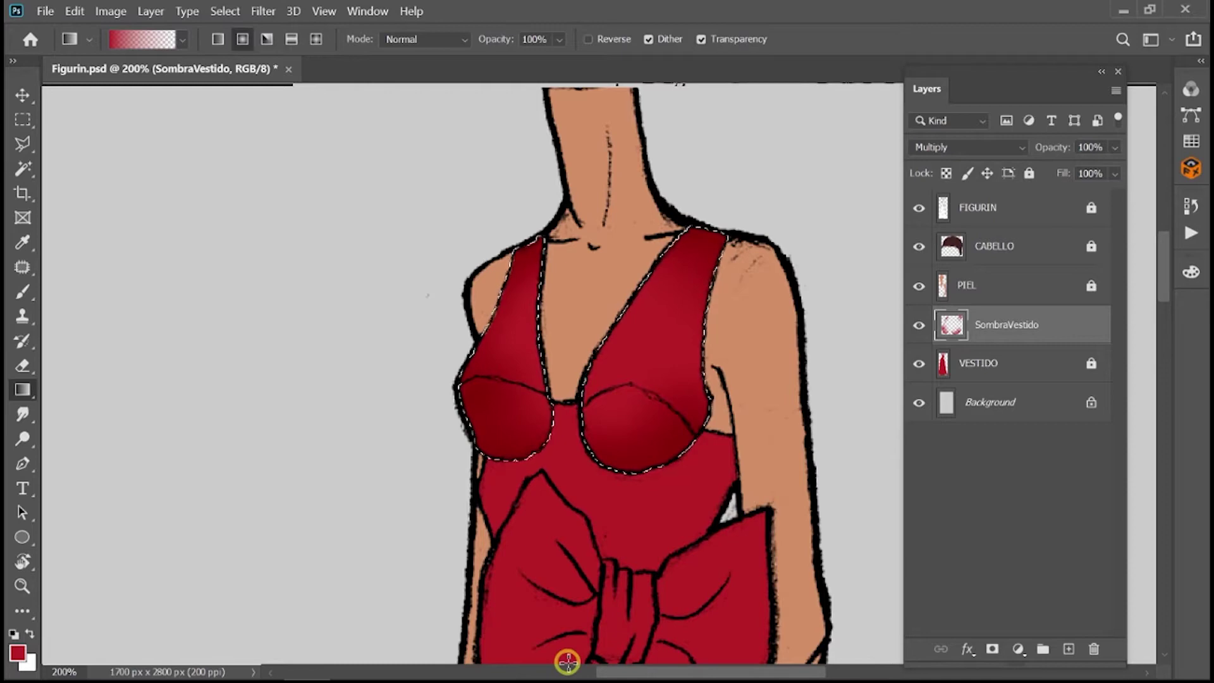
key(ctrl+d)
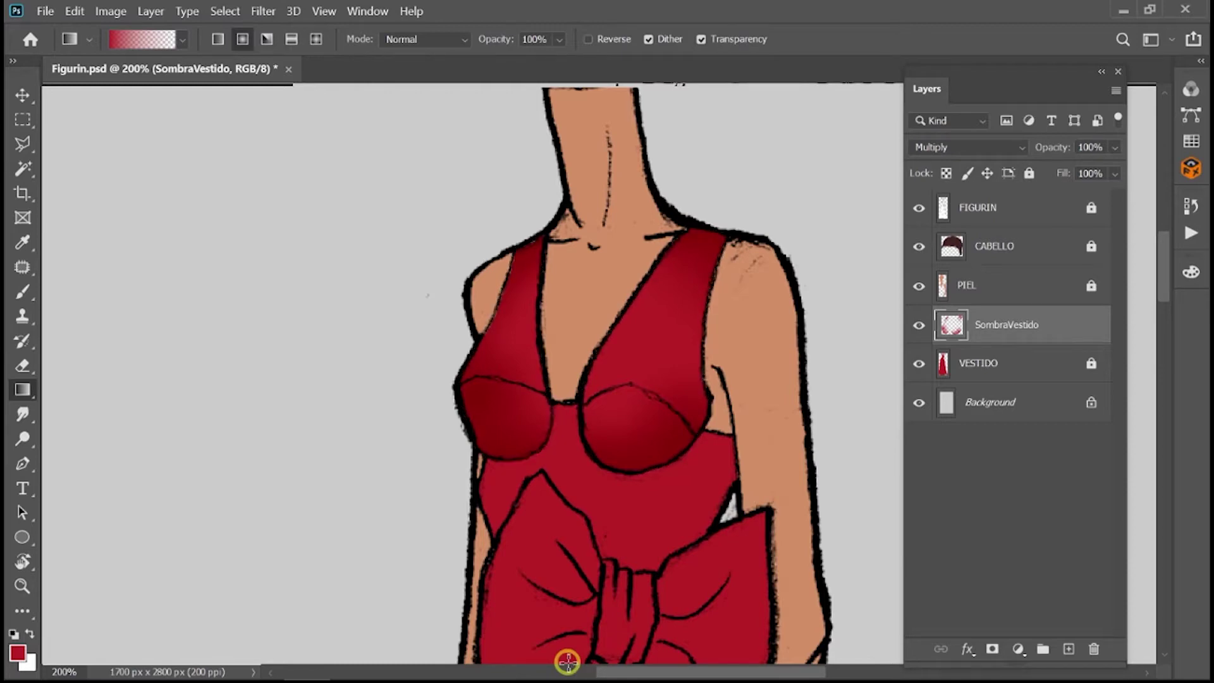
Magic Wand the midriff on FIGURIN, expand it 2 px, and reactivate SombraVestido.
click(1027, 211)
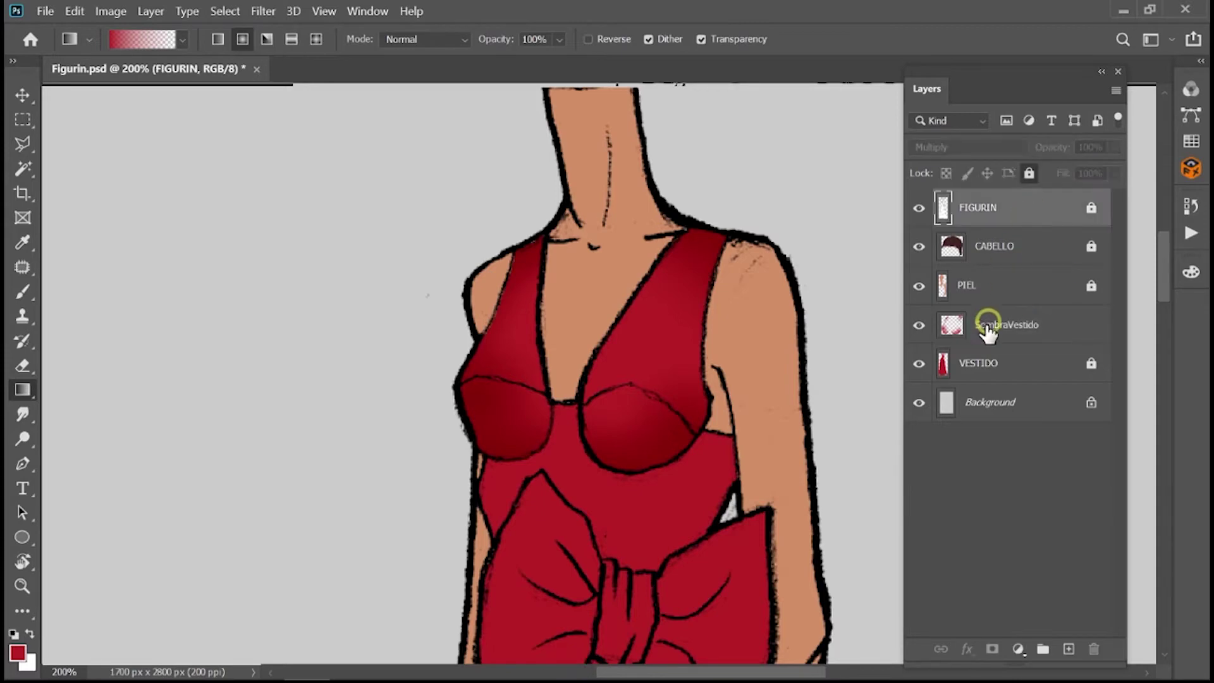
click(24, 169)
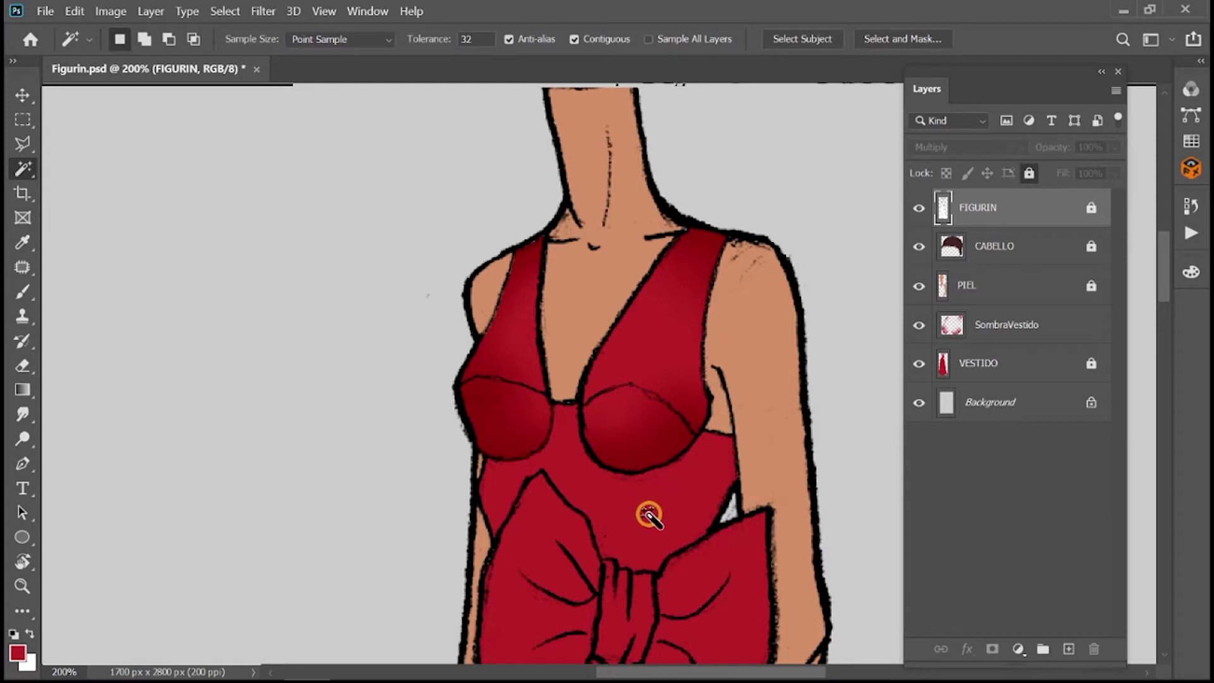
click(648, 514)
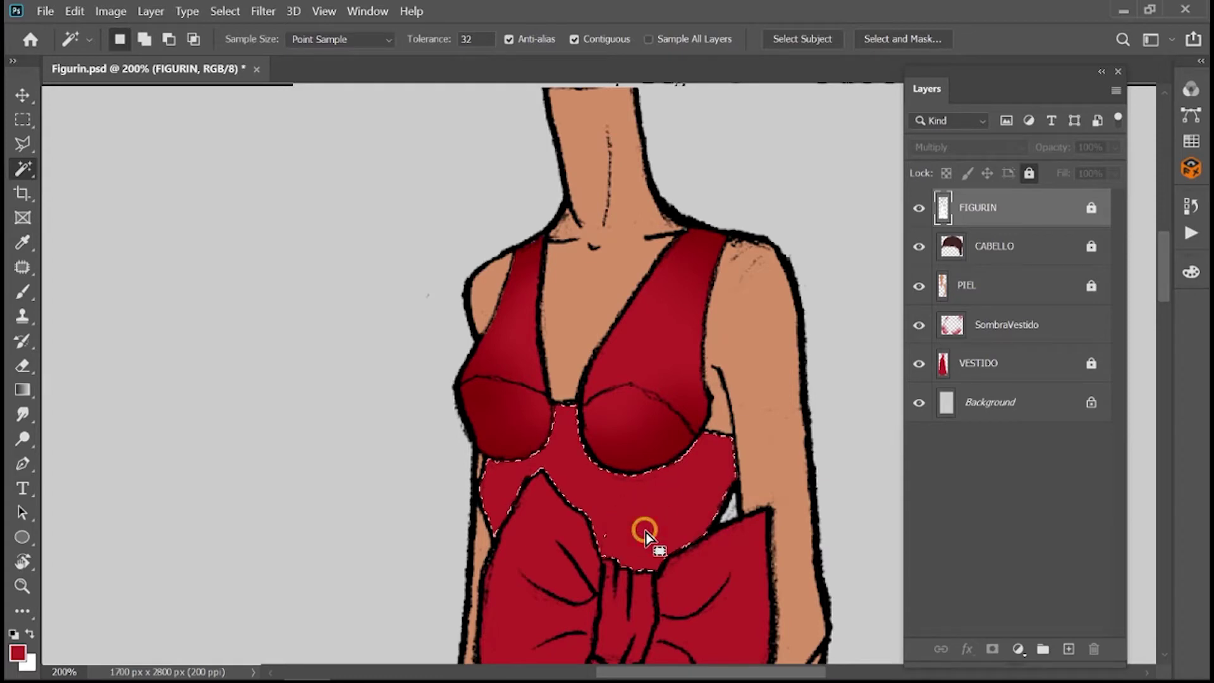
click(226, 11)
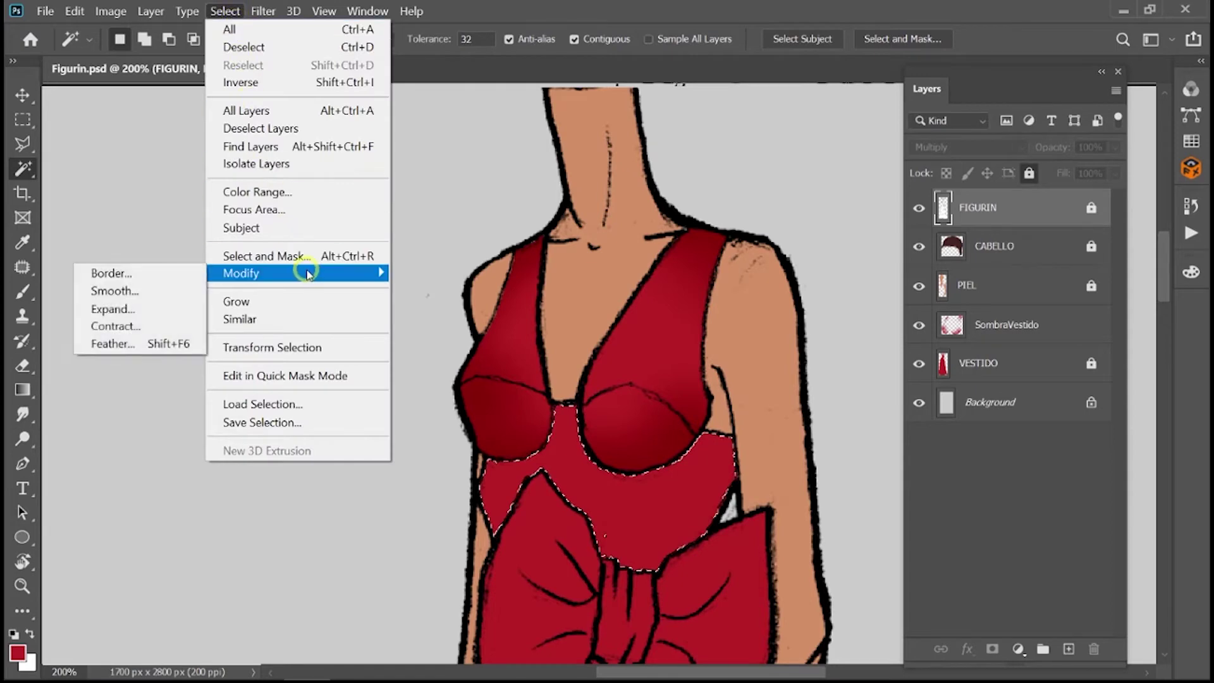
click(141, 308)
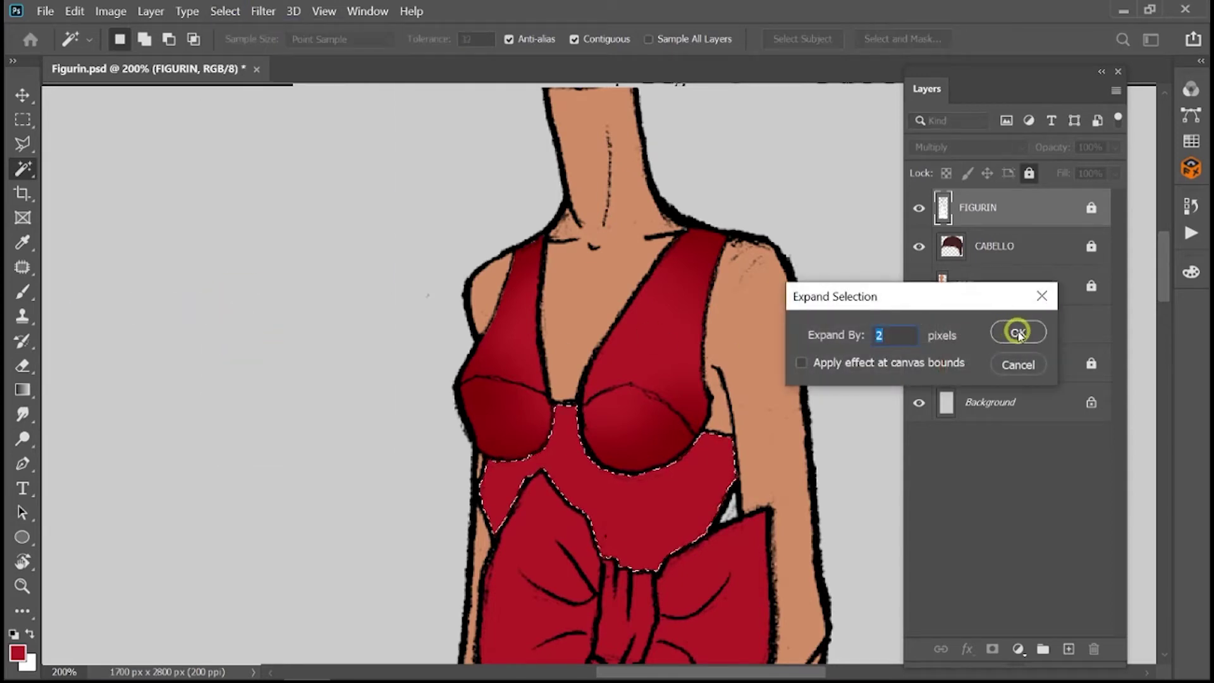
click(1018, 333)
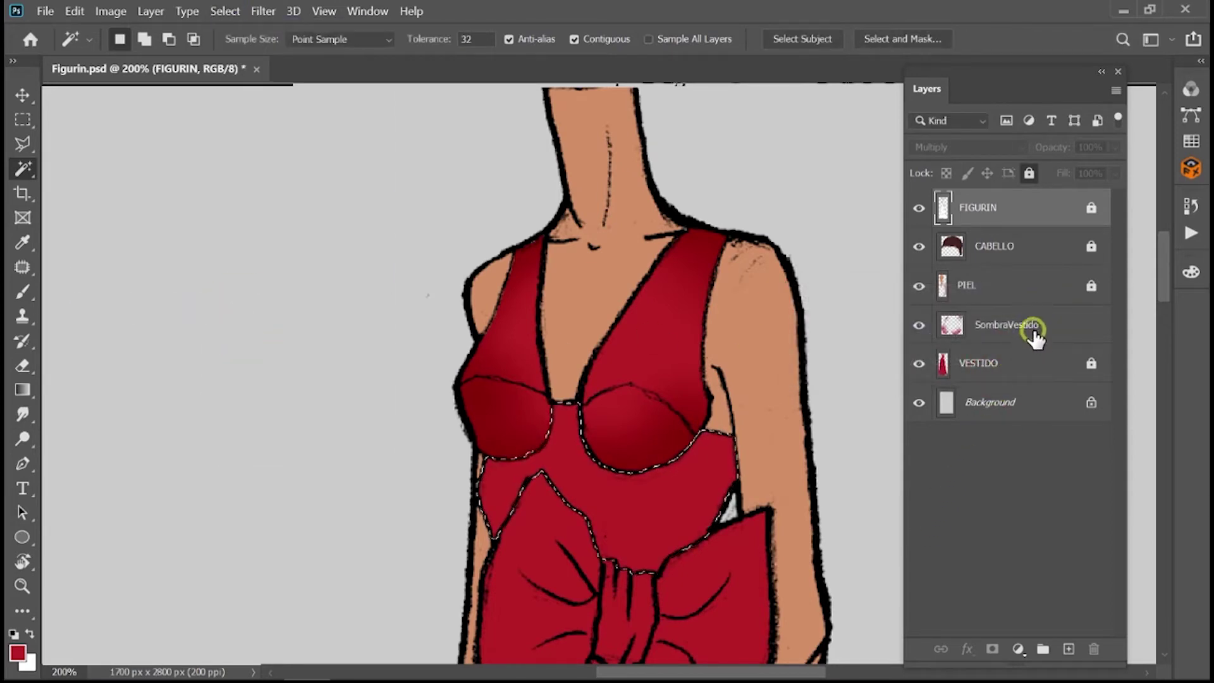
click(1033, 332)
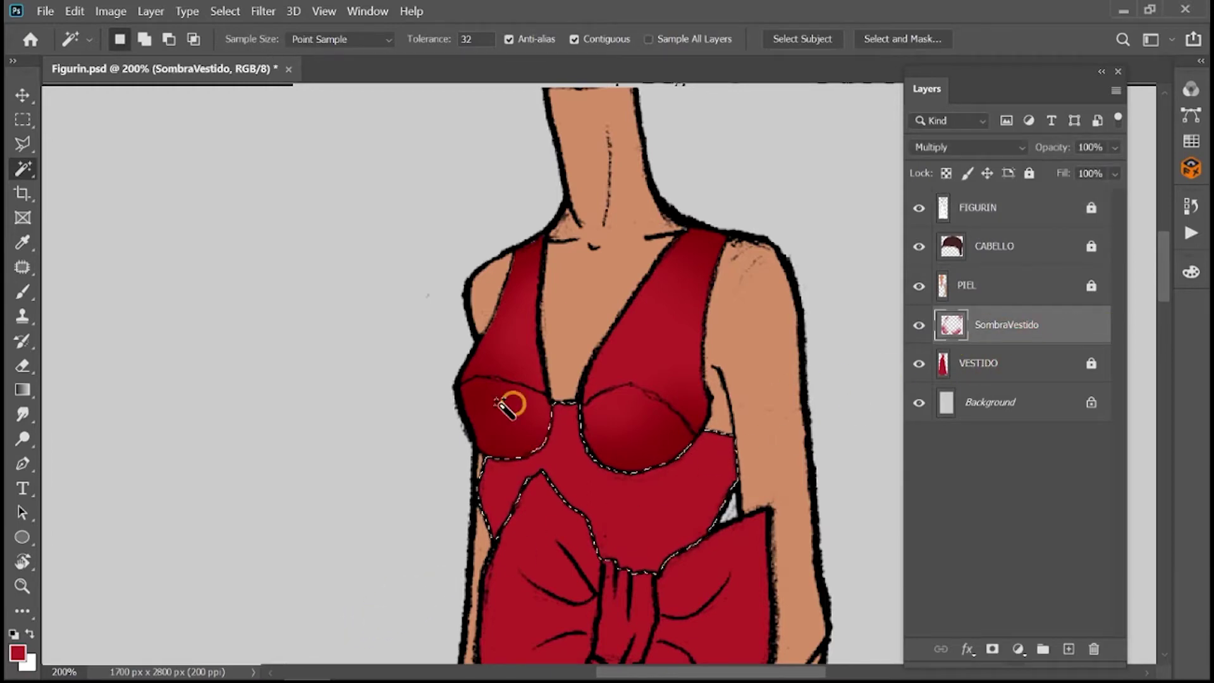
Shade the midriff's left and right sides with several red-to-transparent linear gradients, then deselect.
click(26, 390)
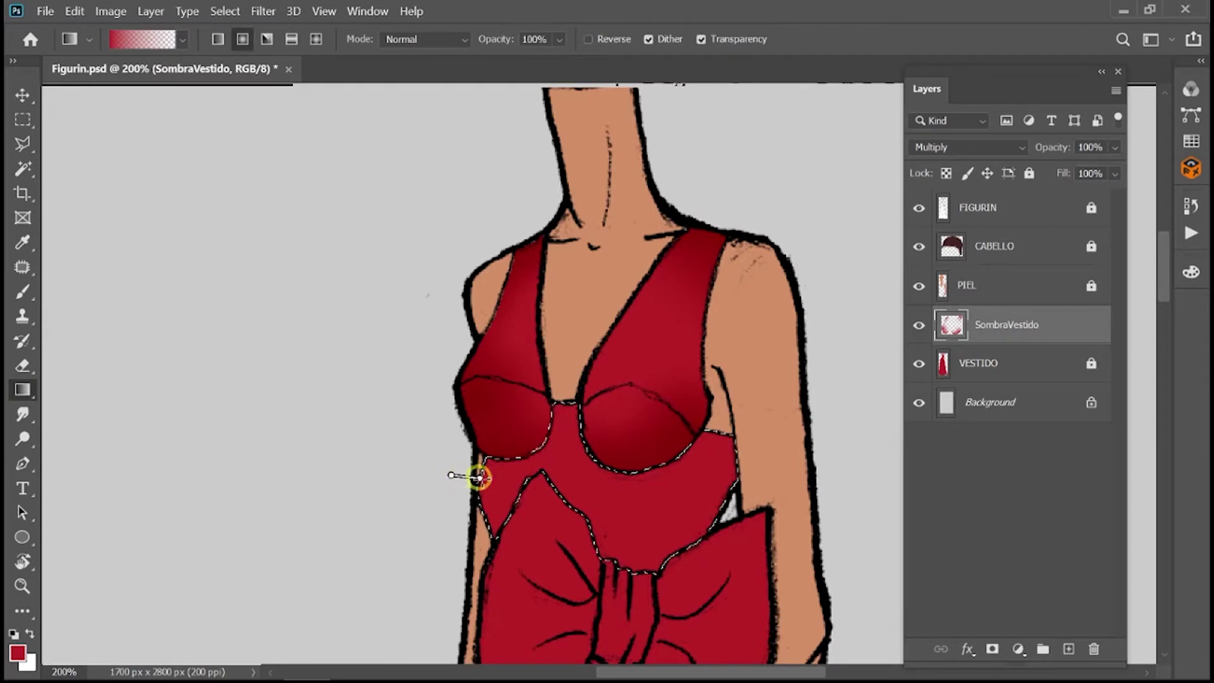
drag(479, 478, 538, 478)
drag(755, 488, 673, 486)
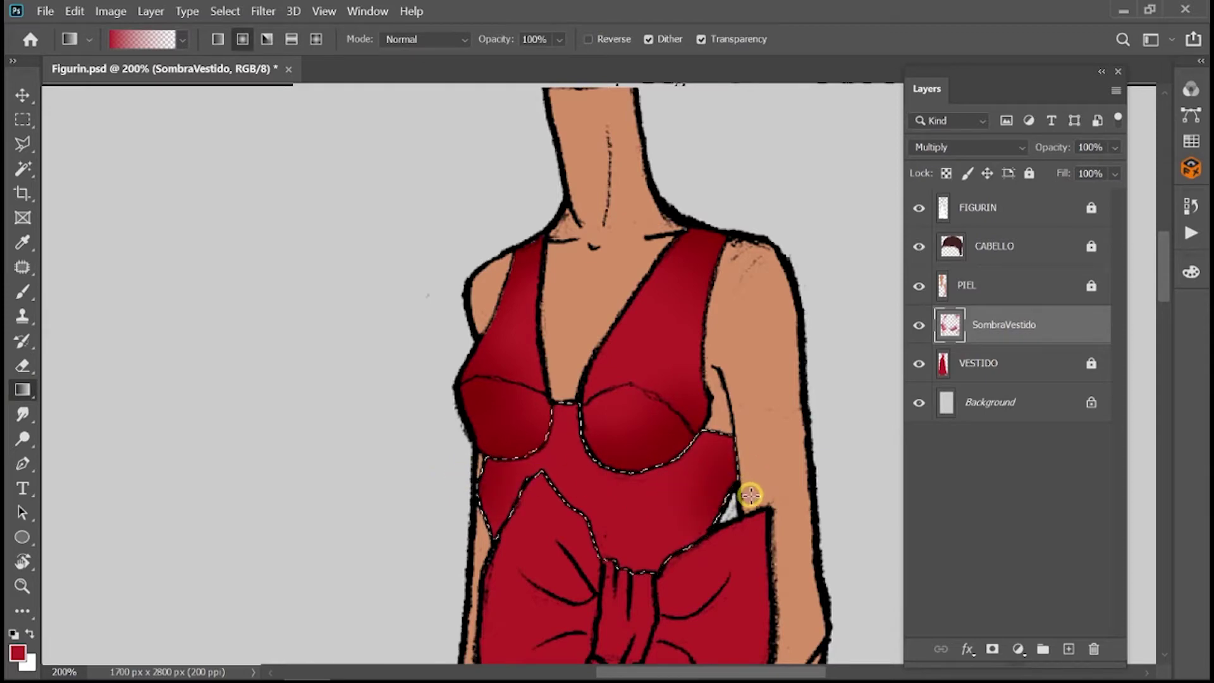
mouse_move(729, 520)
mouse_down()
mouse_move(687, 553)
mouse_move(658, 504)
mouse_up()
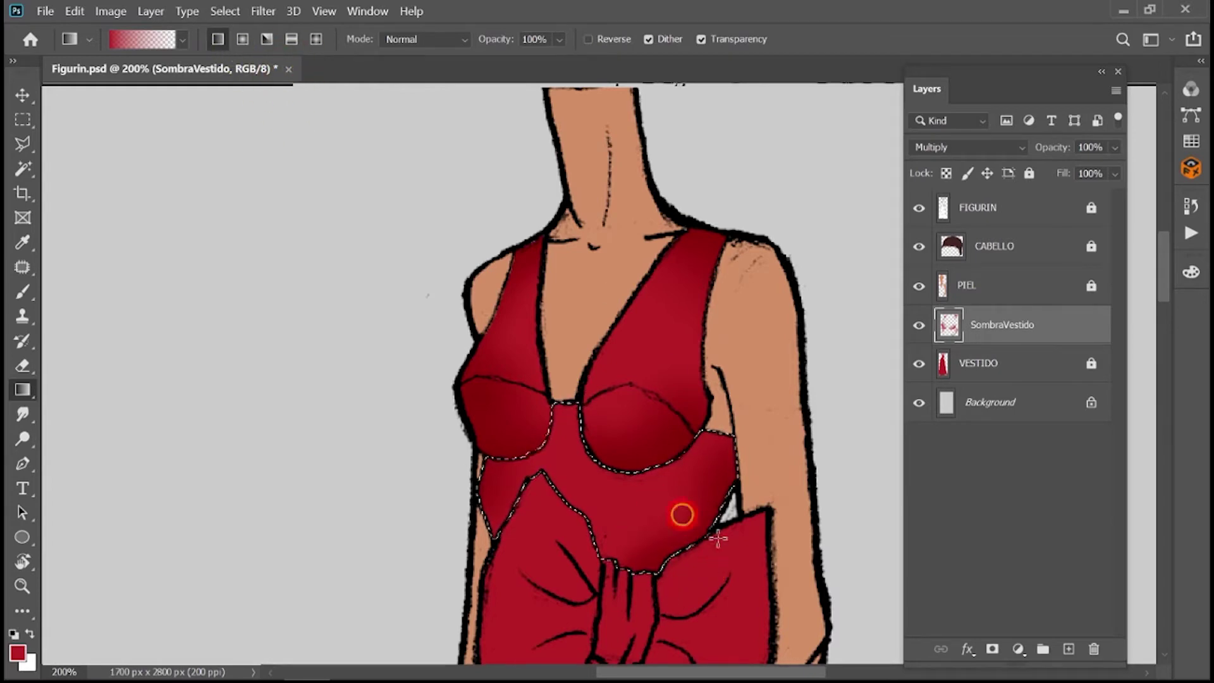
drag(683, 509, 760, 487)
drag(708, 413, 566, 398)
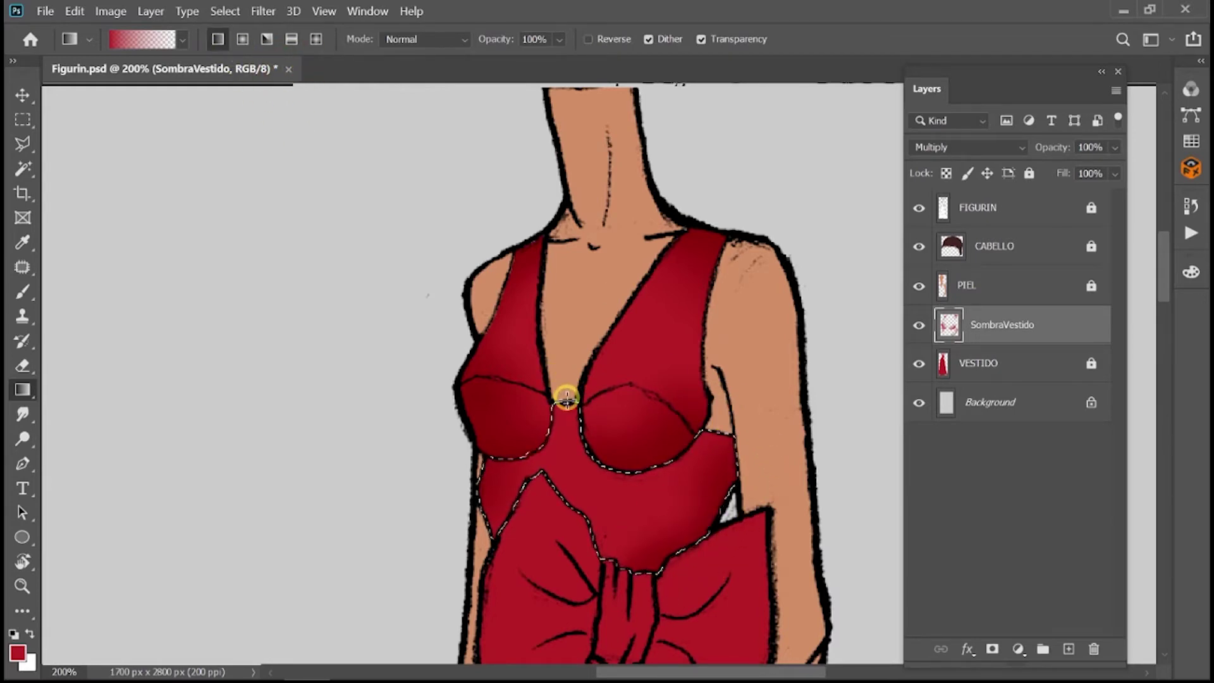
drag(722, 408, 572, 508)
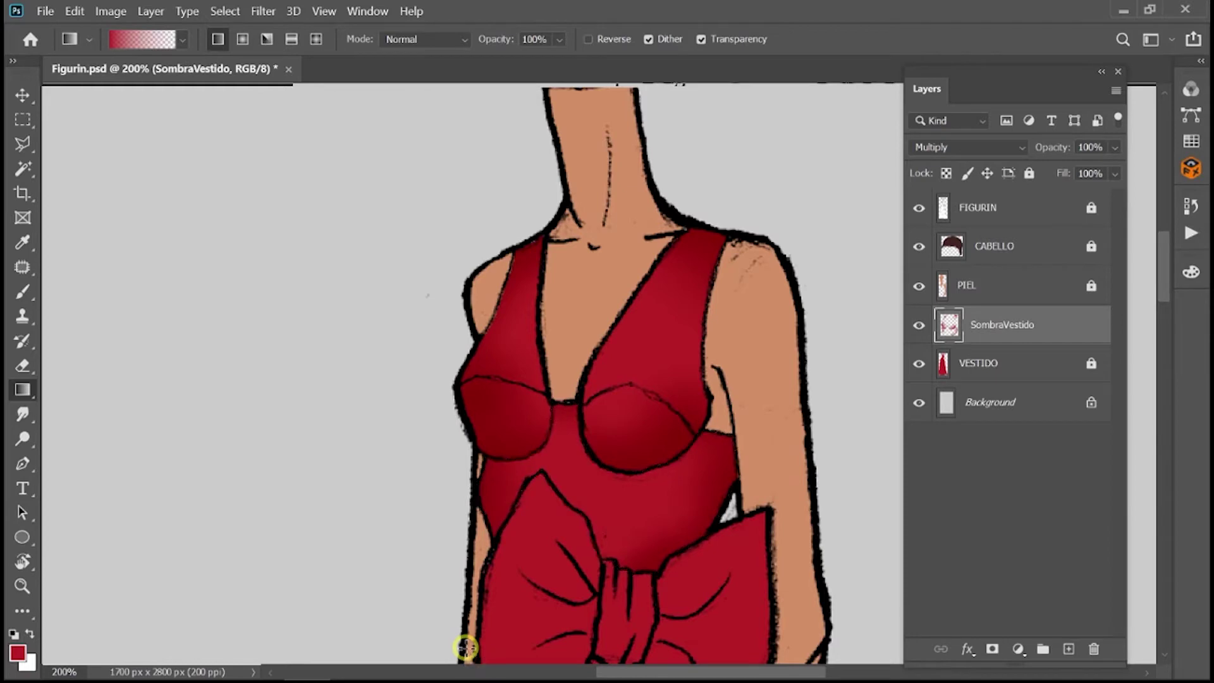
key(ctrl+d)
mouse_move(758, 483)
mouse_down()
mouse_move(742, 450)
mouse_move(626, 352)
mouse_up()
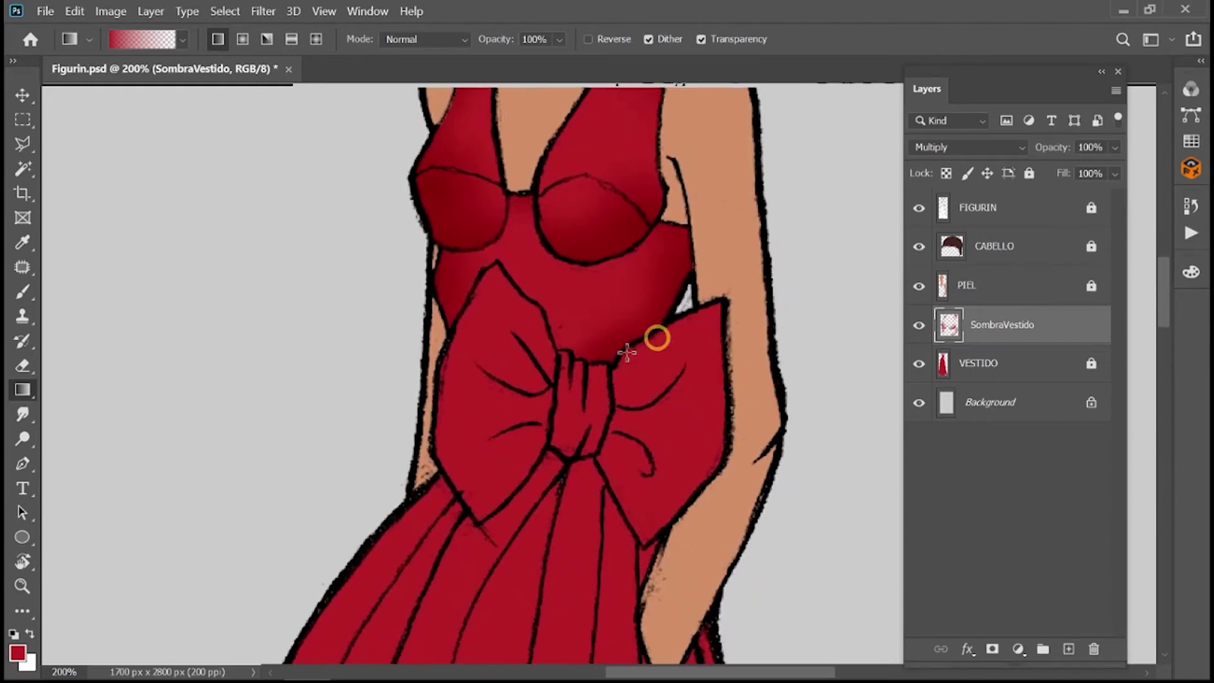
Select both bow lobes on FIGURIN with the Magic Wand and expand the selection.
click(1017, 219)
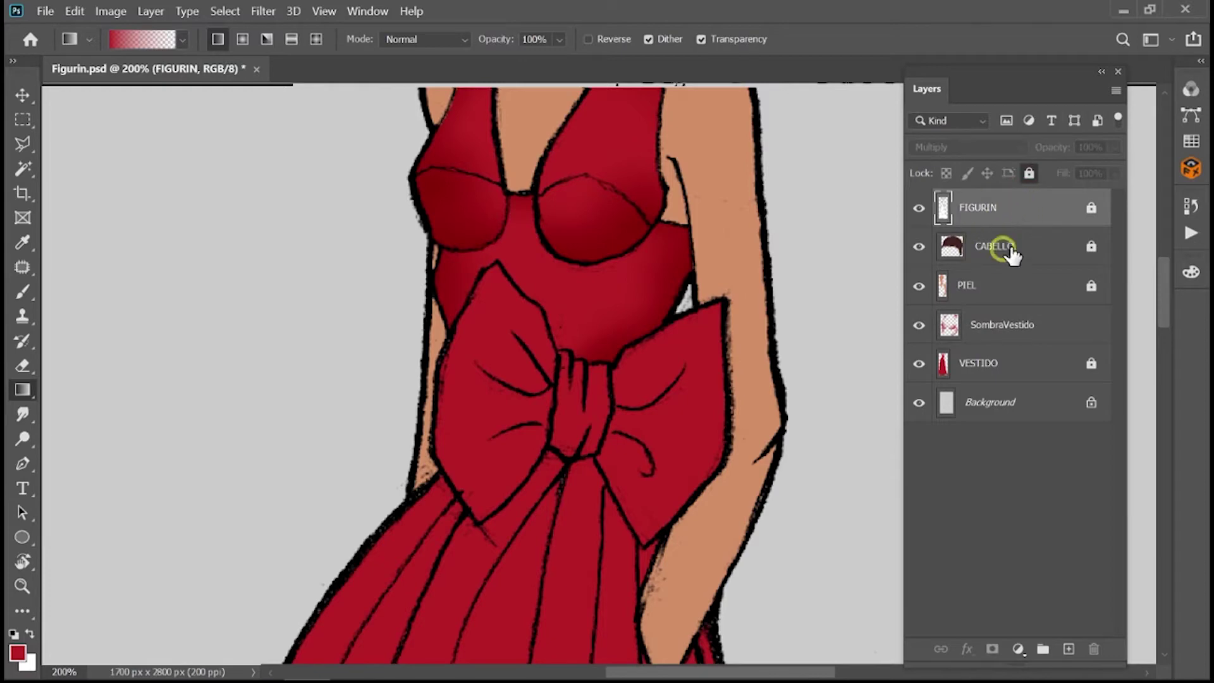
click(25, 170)
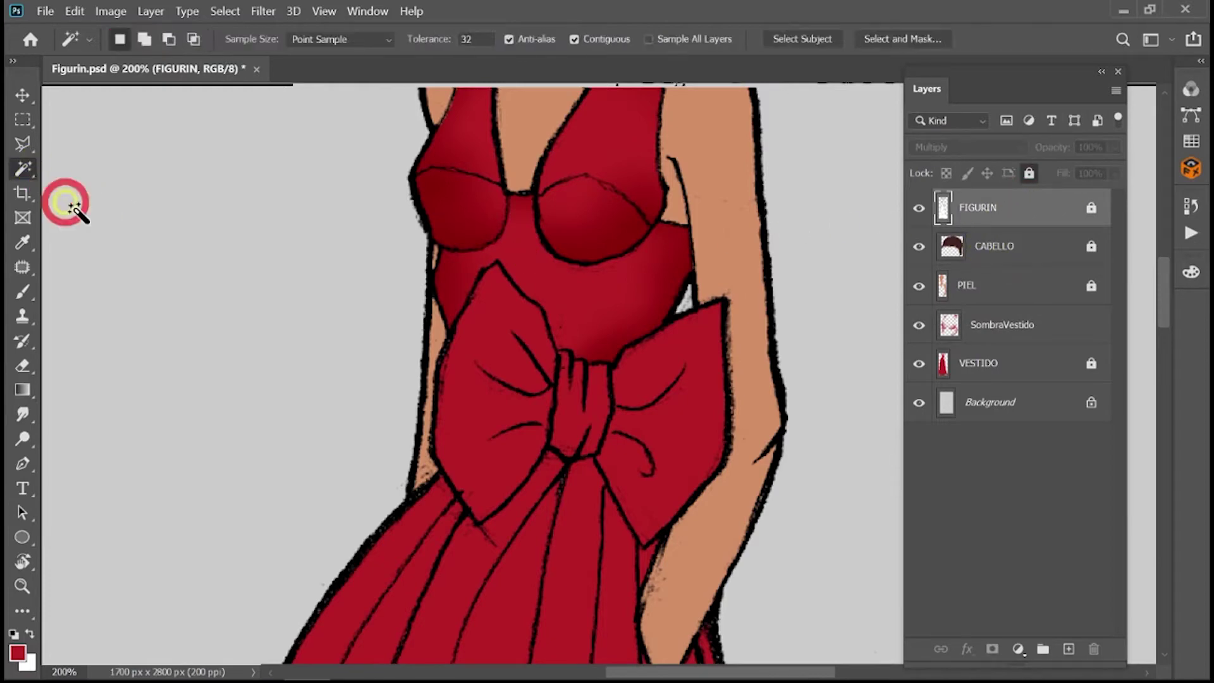
click(695, 344)
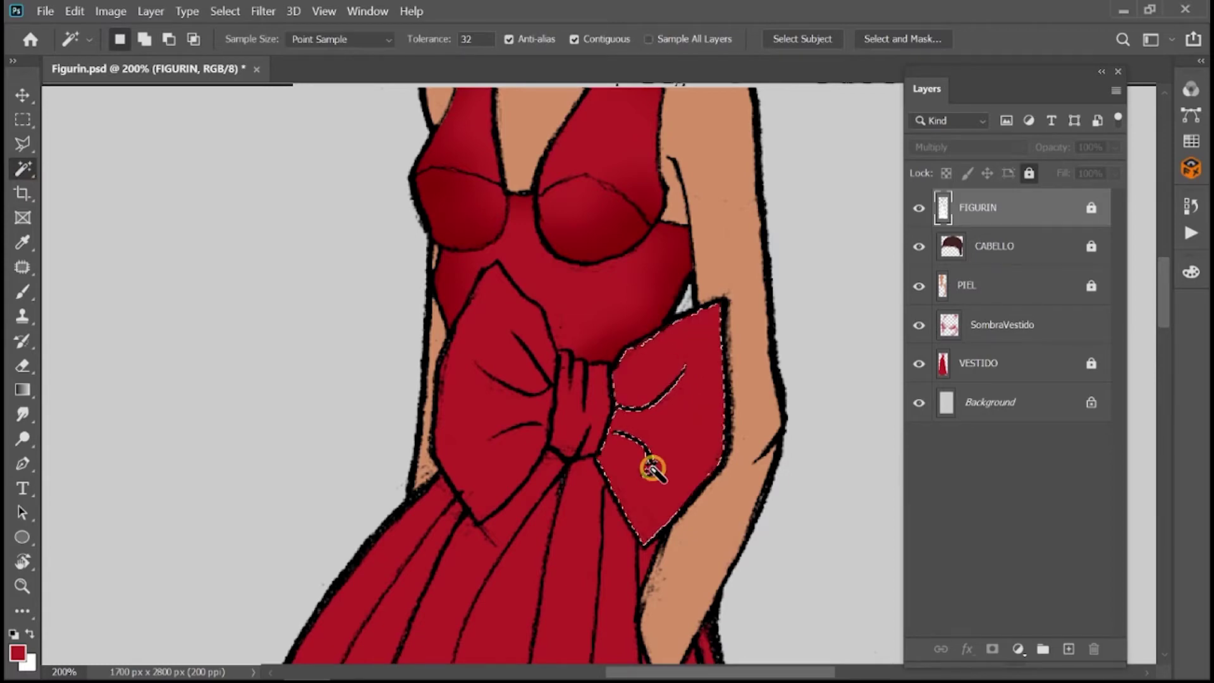
key(shift)
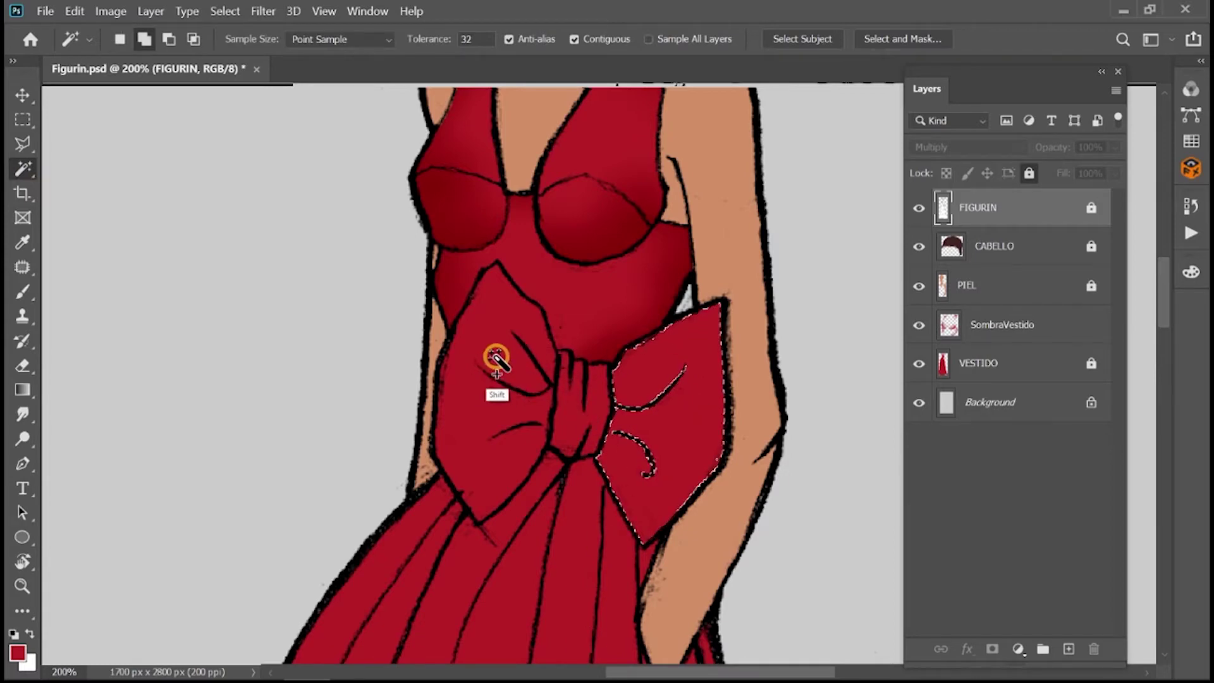
shift+click(479, 321)
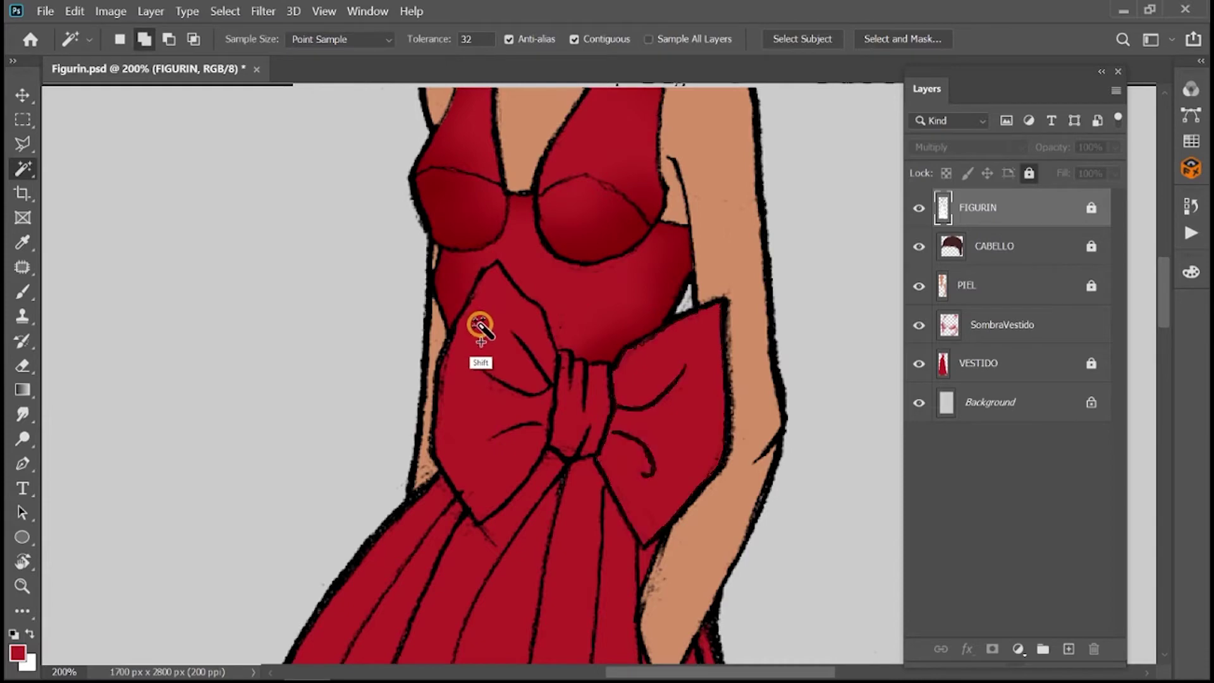
shift+click(511, 523)
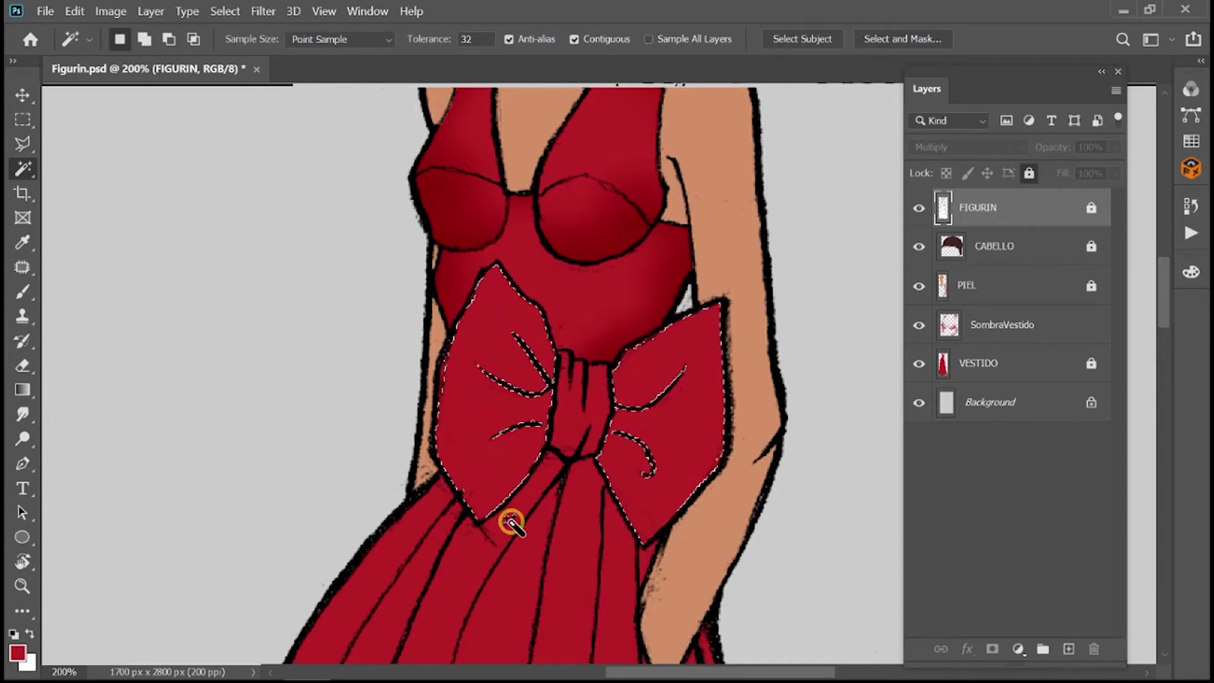
click(225, 11)
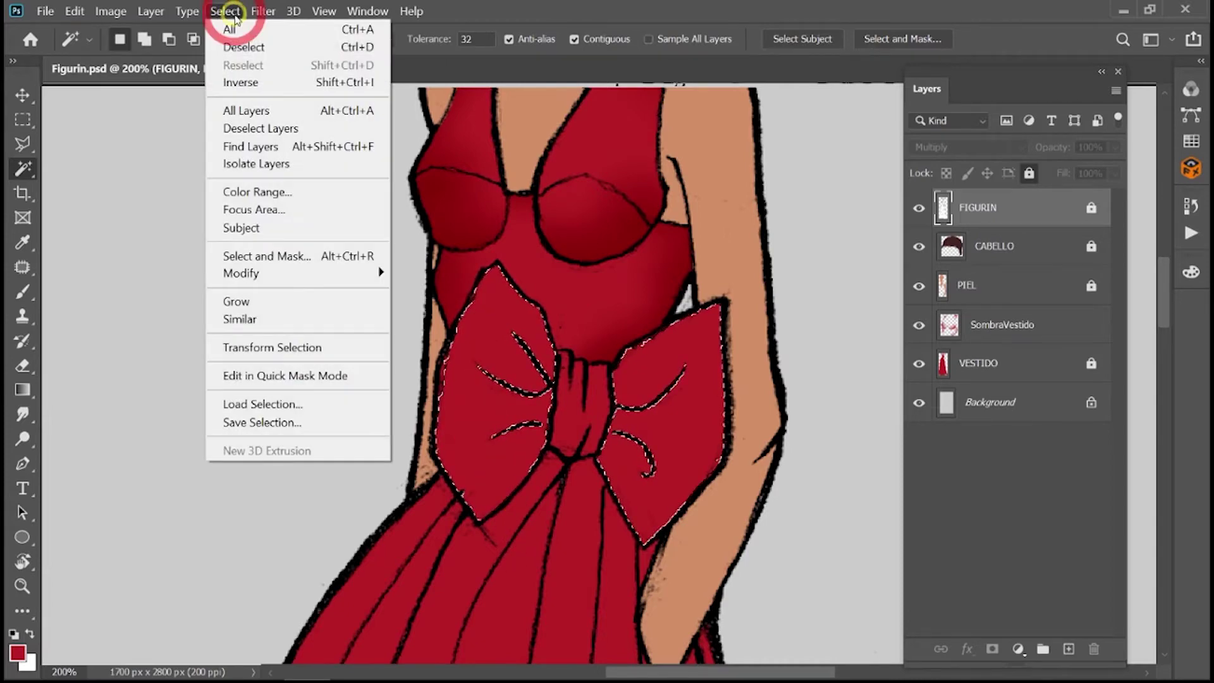
mouse_move(241, 273)
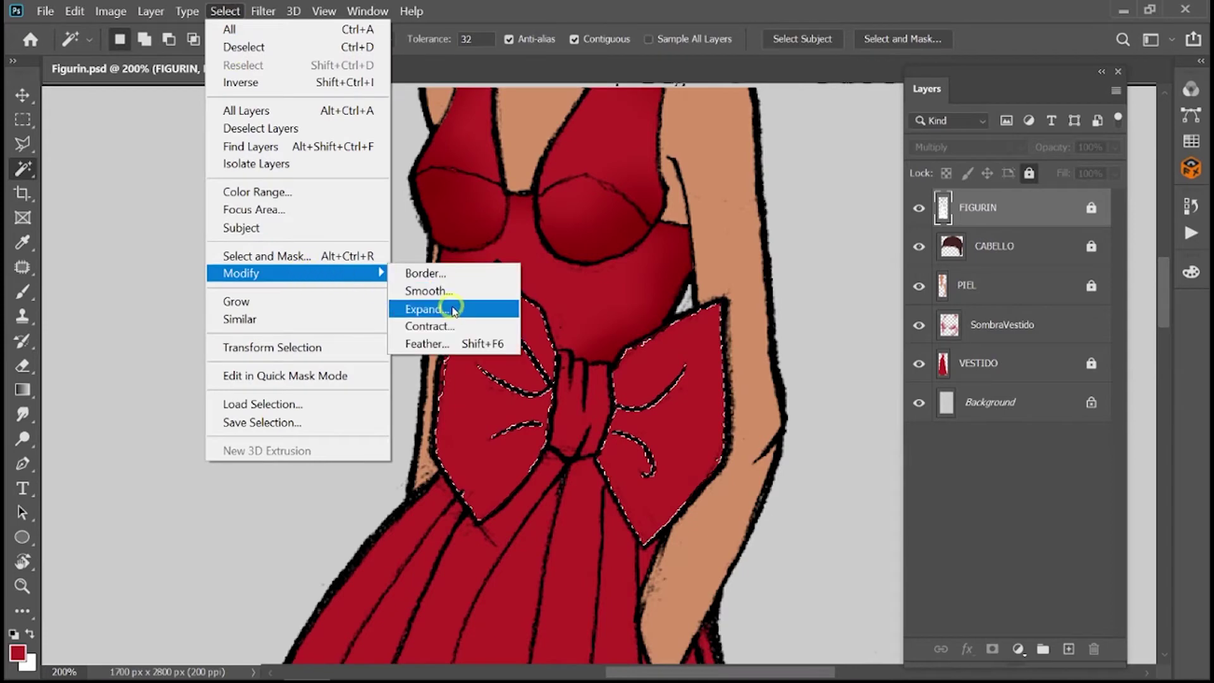
click(419, 306)
click(998, 335)
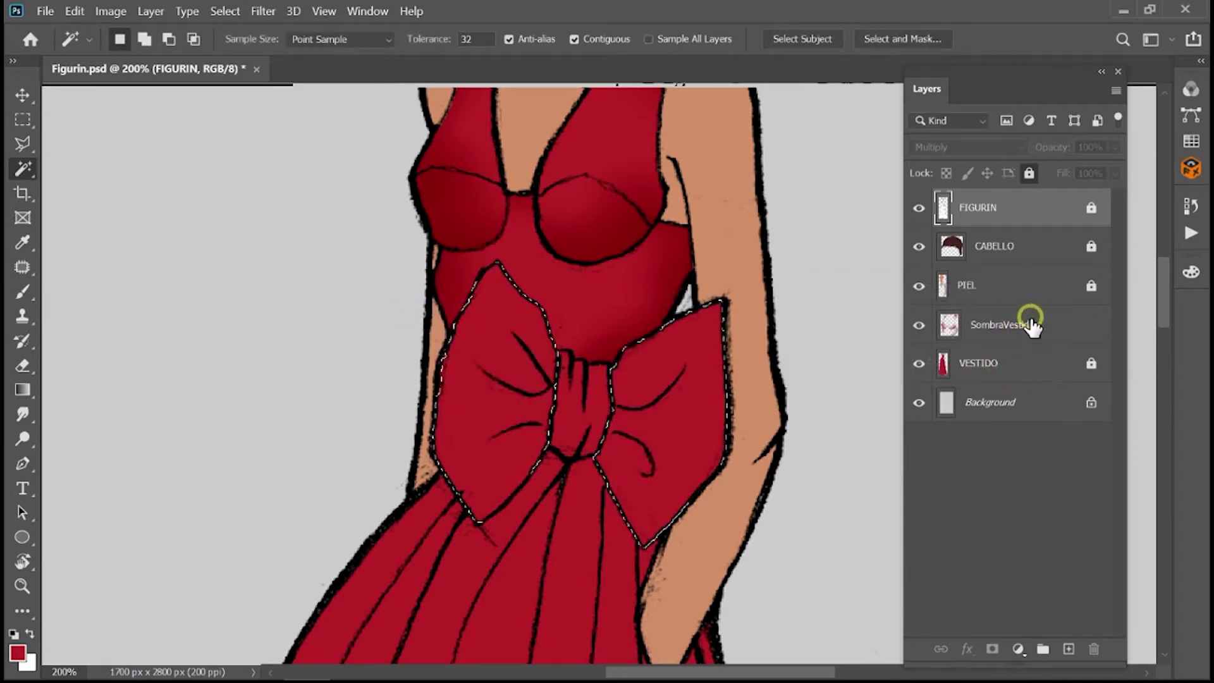
On SombraVestido, darken the bow with a radial gradient plus linear gradients on each lobe, then deselect.
click(1024, 325)
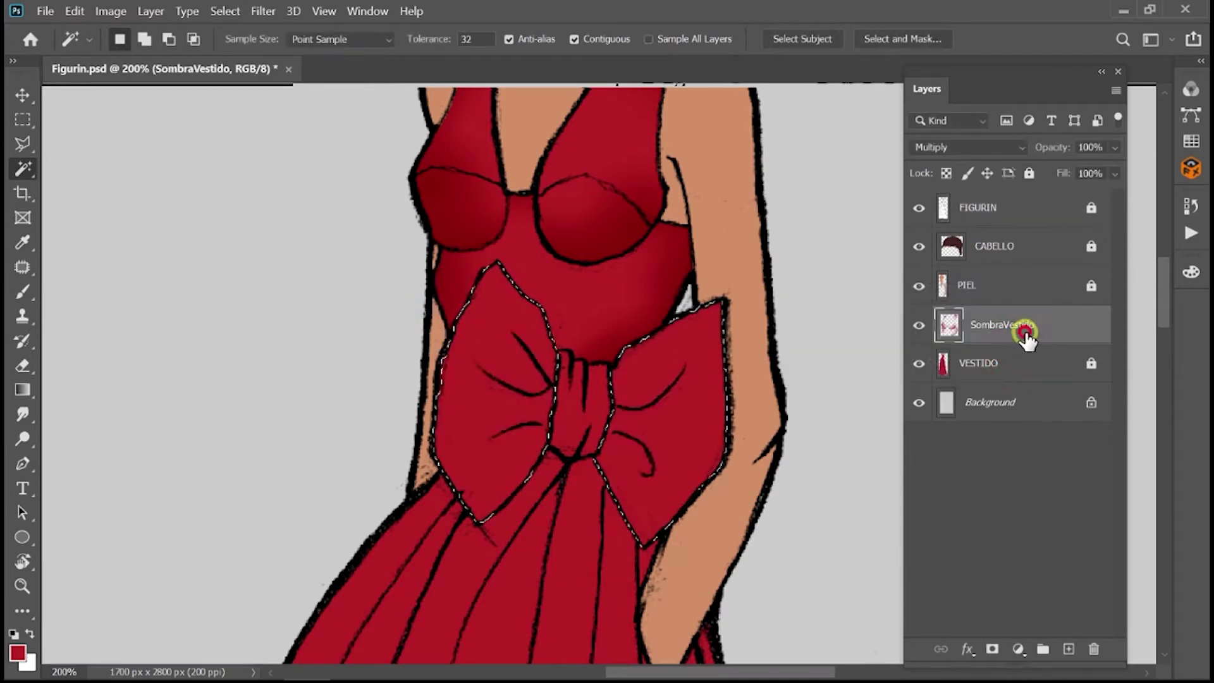
click(23, 390)
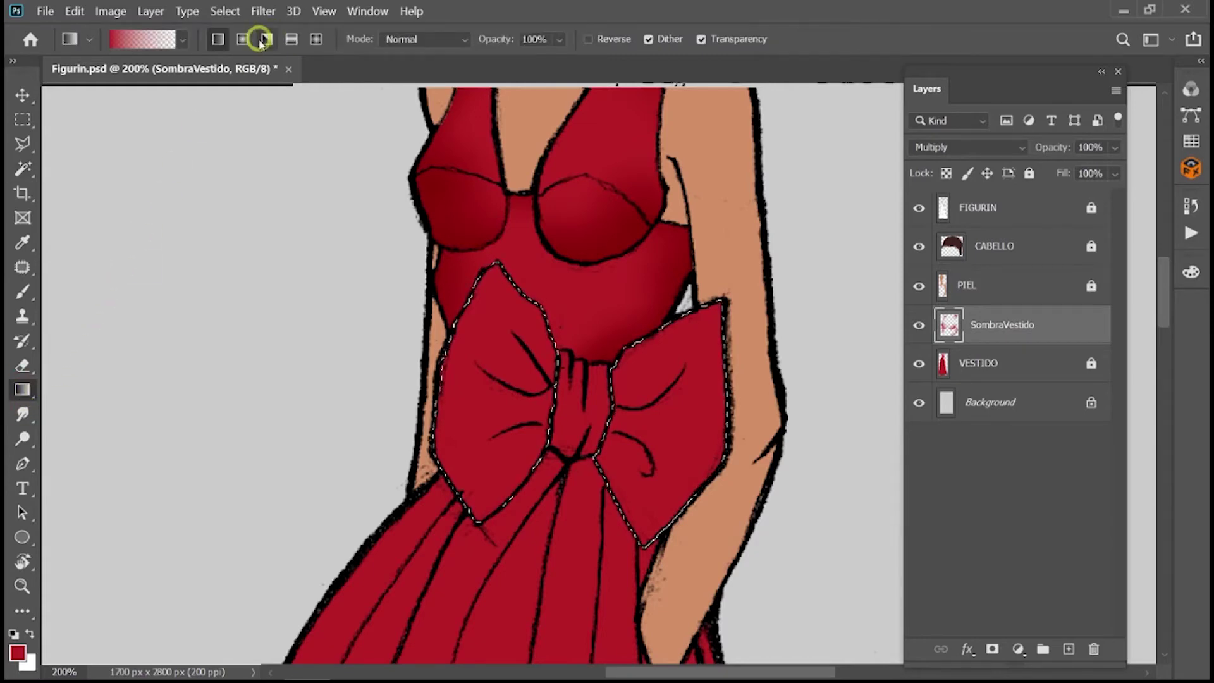
click(242, 40)
click(249, 51)
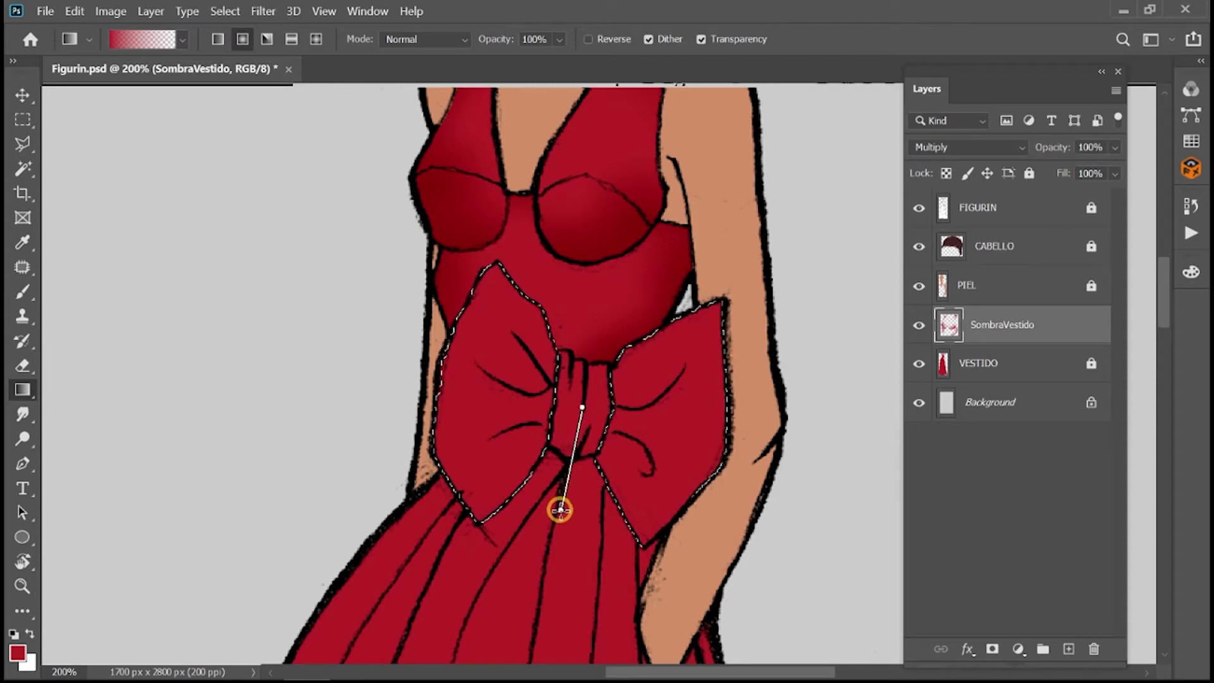
drag(577, 428, 558, 504)
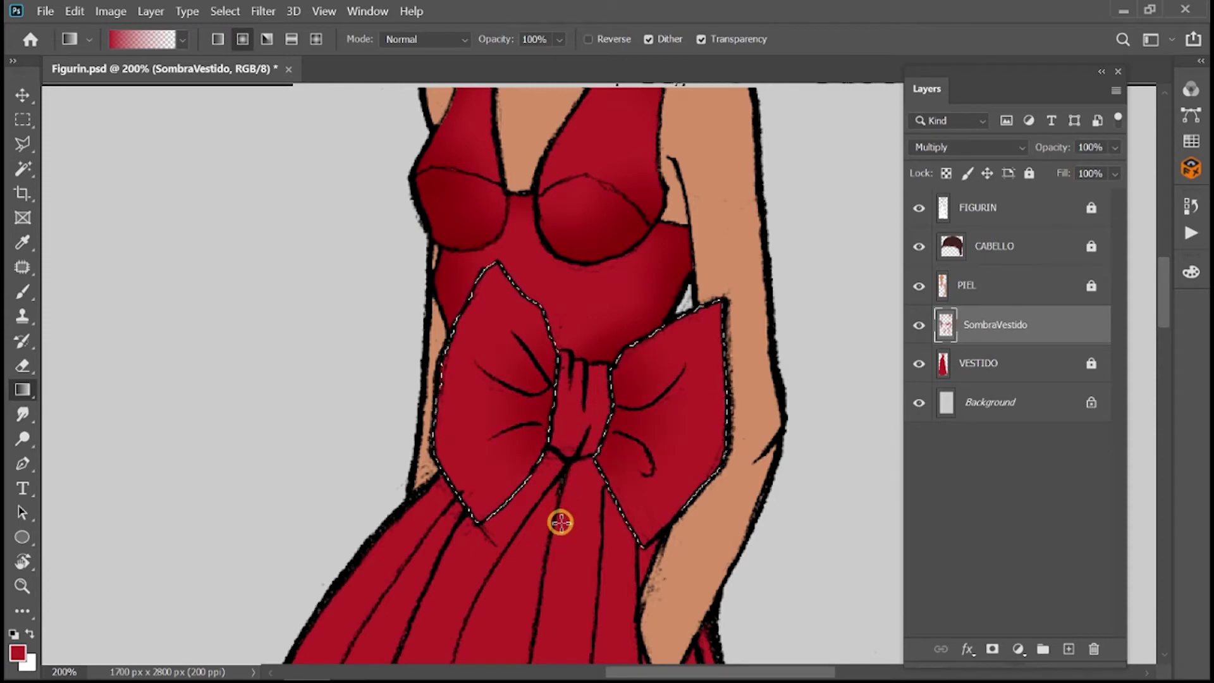
click(223, 39)
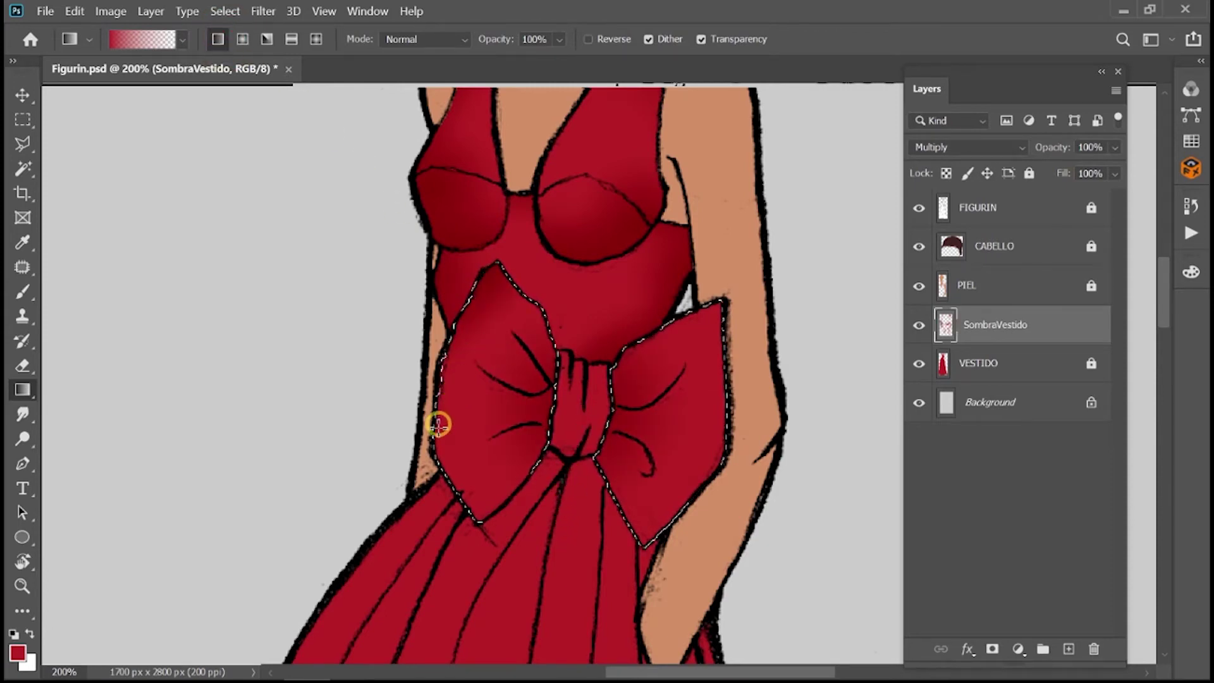
drag(440, 408, 442, 410)
drag(488, 443, 489, 444)
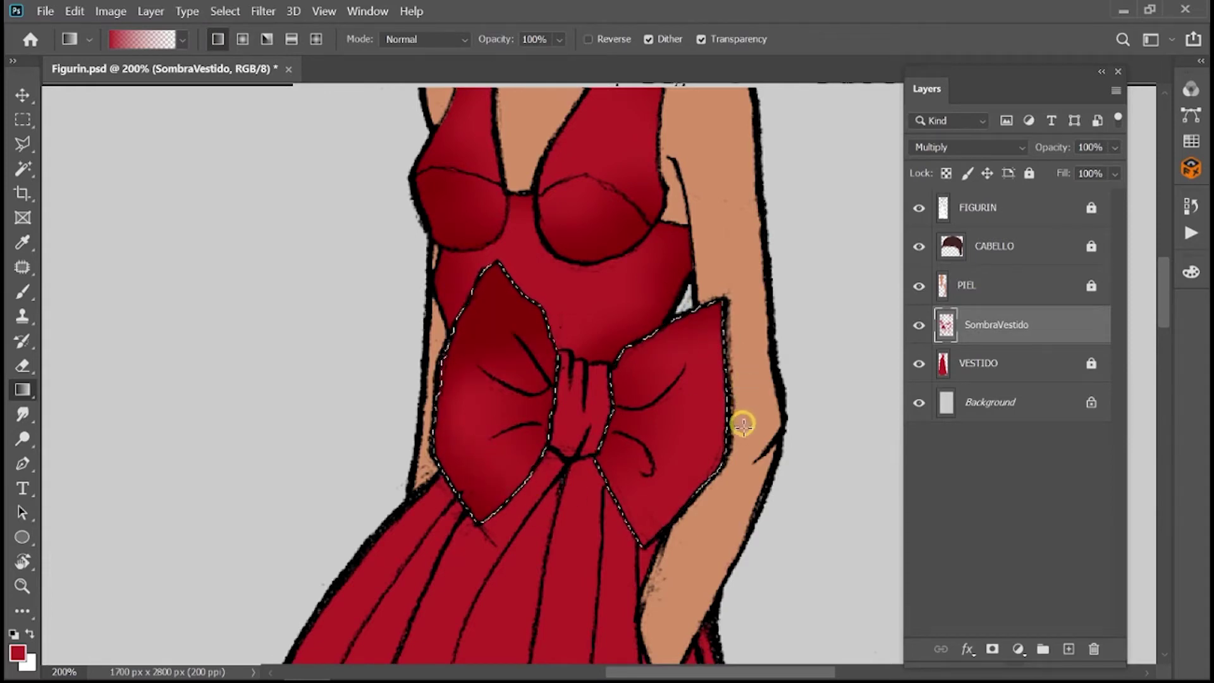
drag(749, 422, 681, 414)
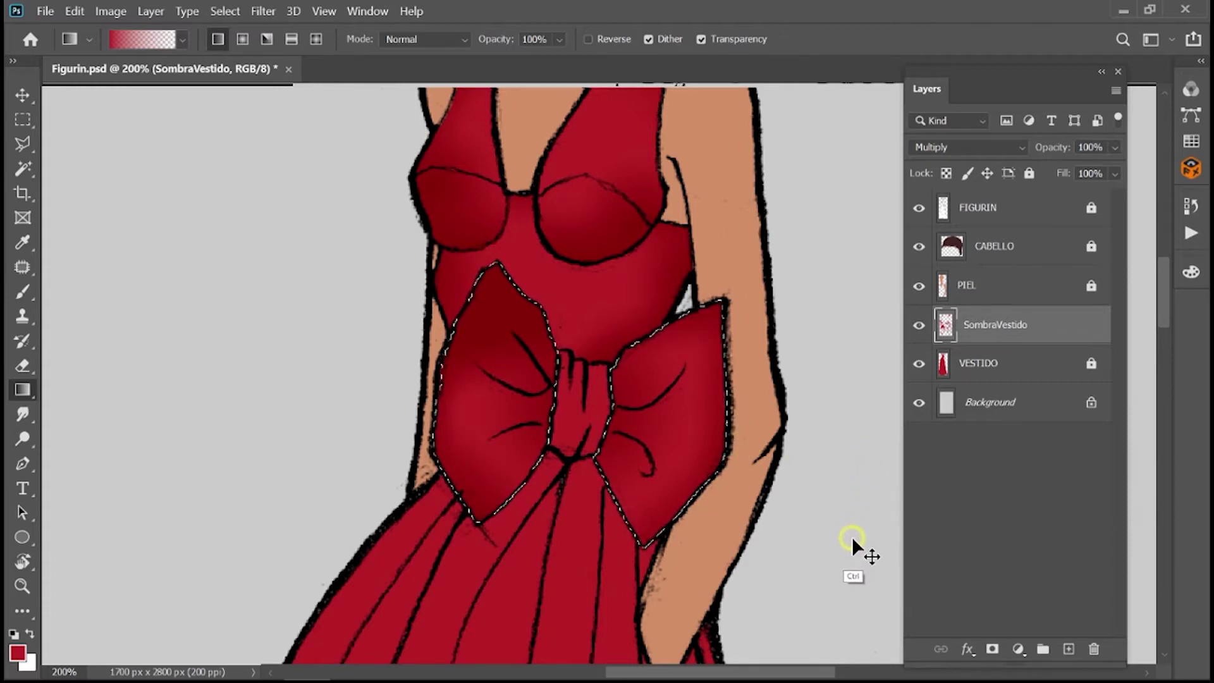
key(ctrl+d)
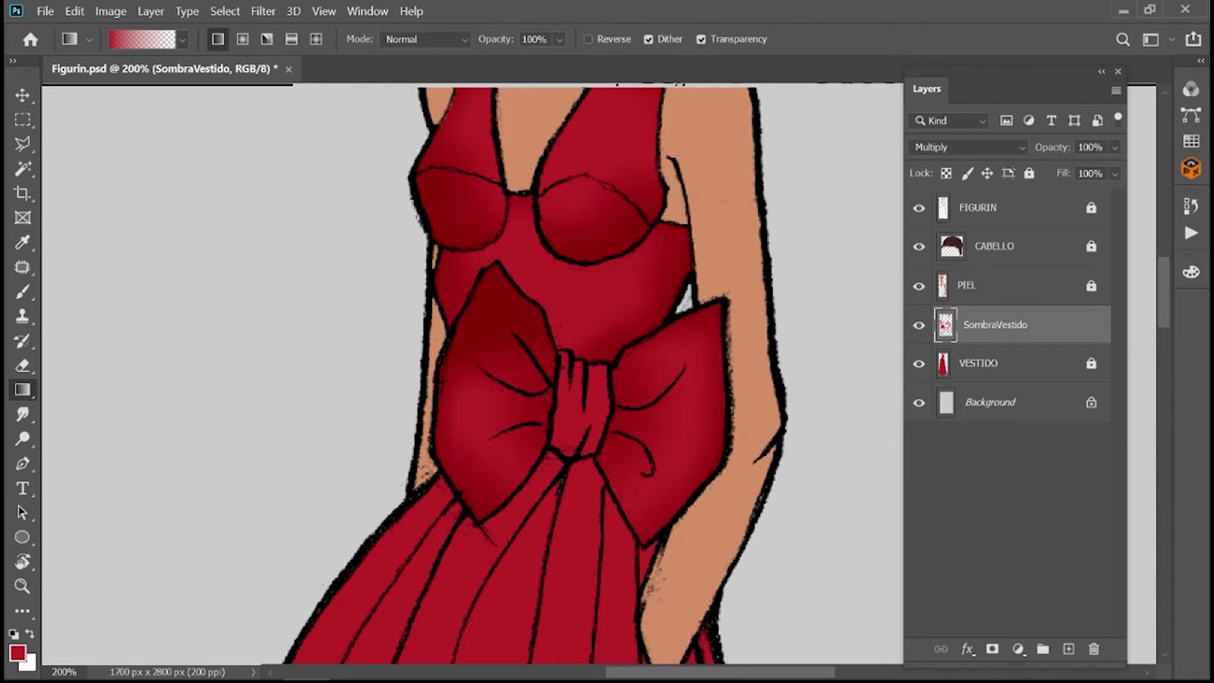
Select and expand the bow's centre knot, then darken its top with a gradient.
click(1000, 219)
click(22, 168)
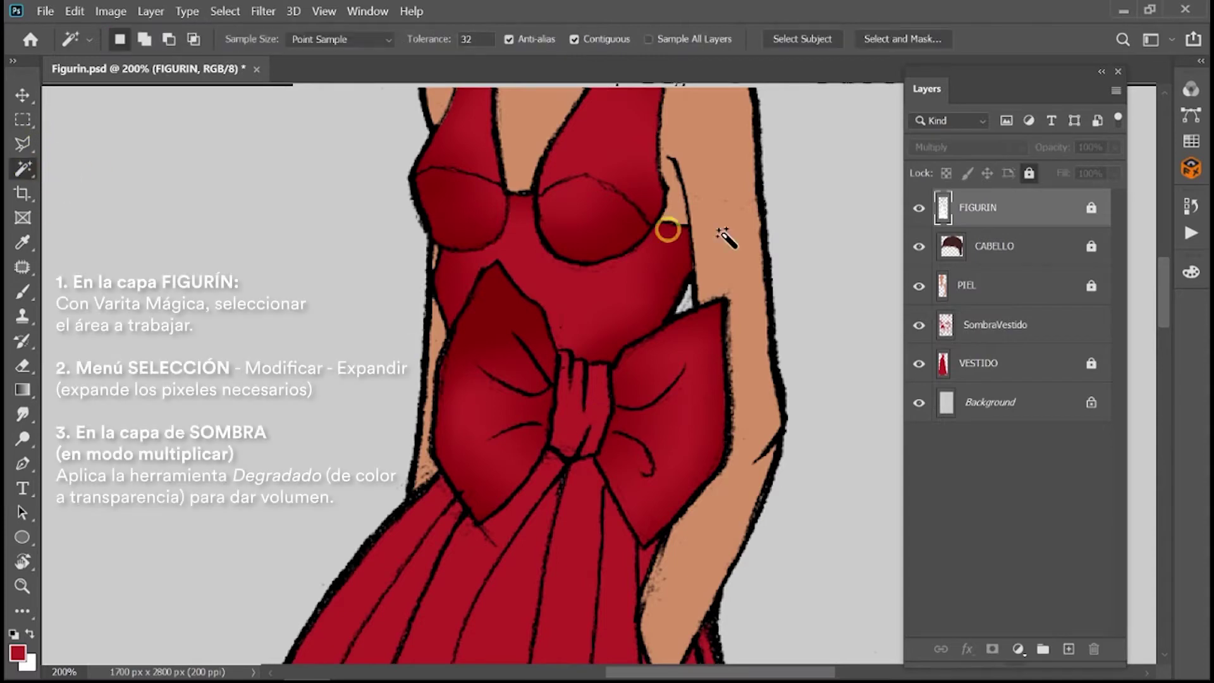
click(578, 392)
click(225, 11)
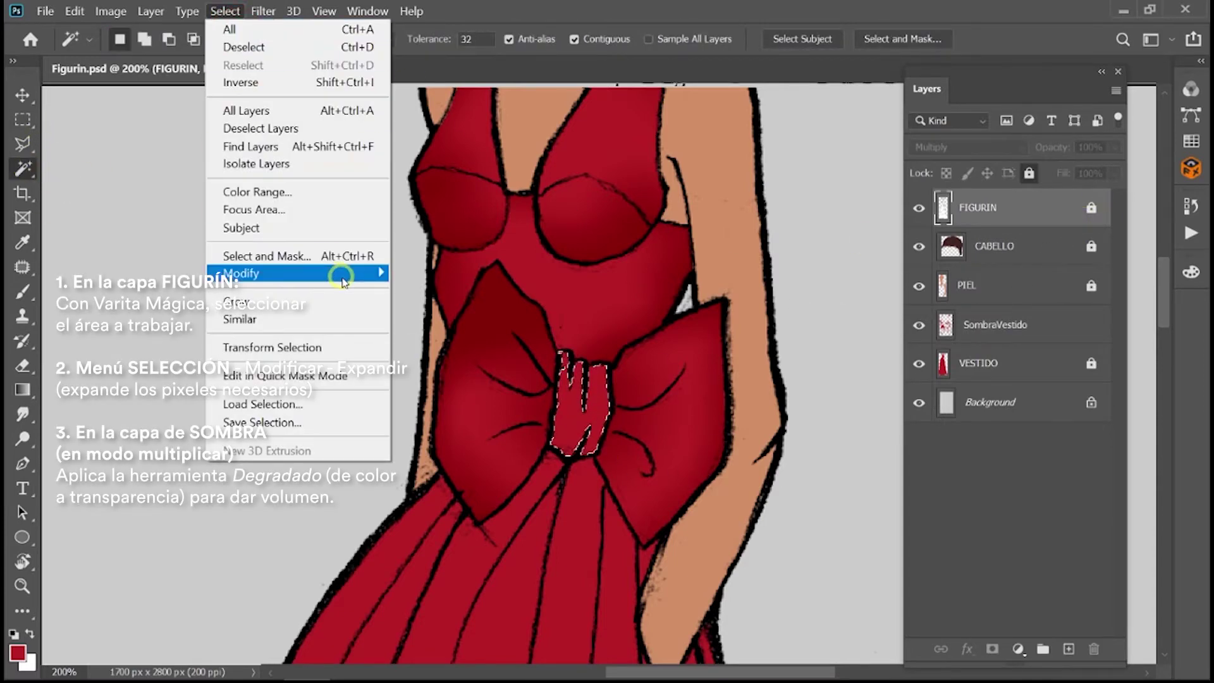
click(474, 310)
click(1017, 334)
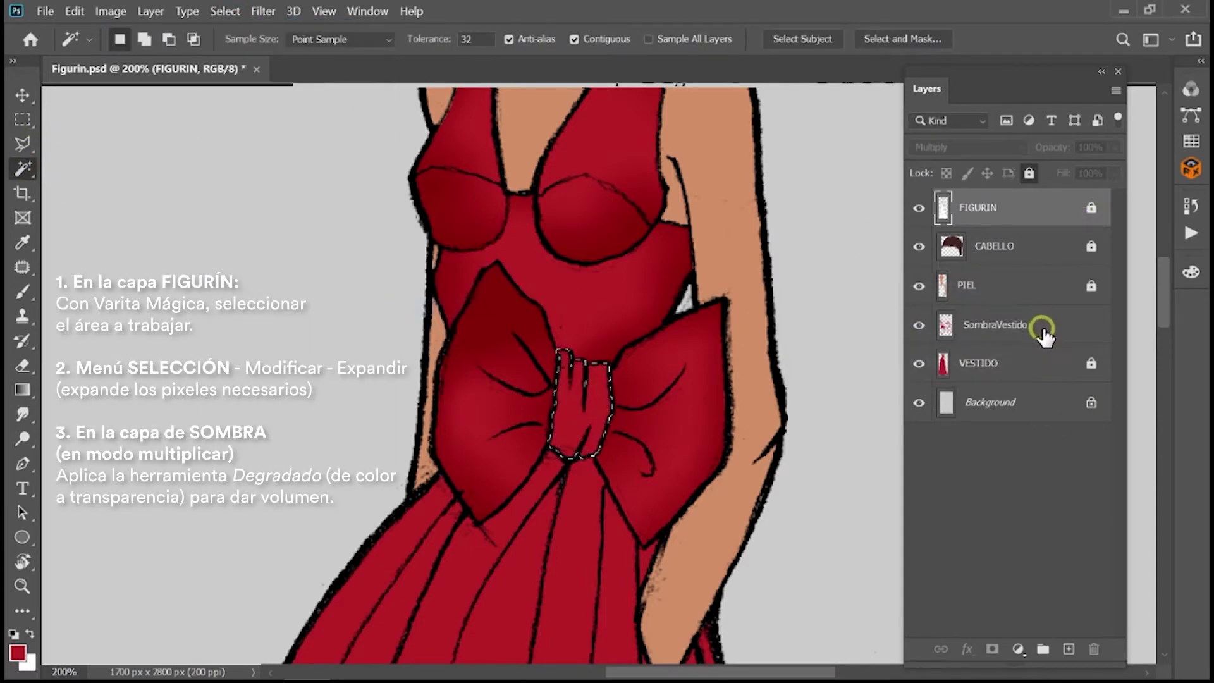
click(23, 389)
drag(587, 359, 573, 477)
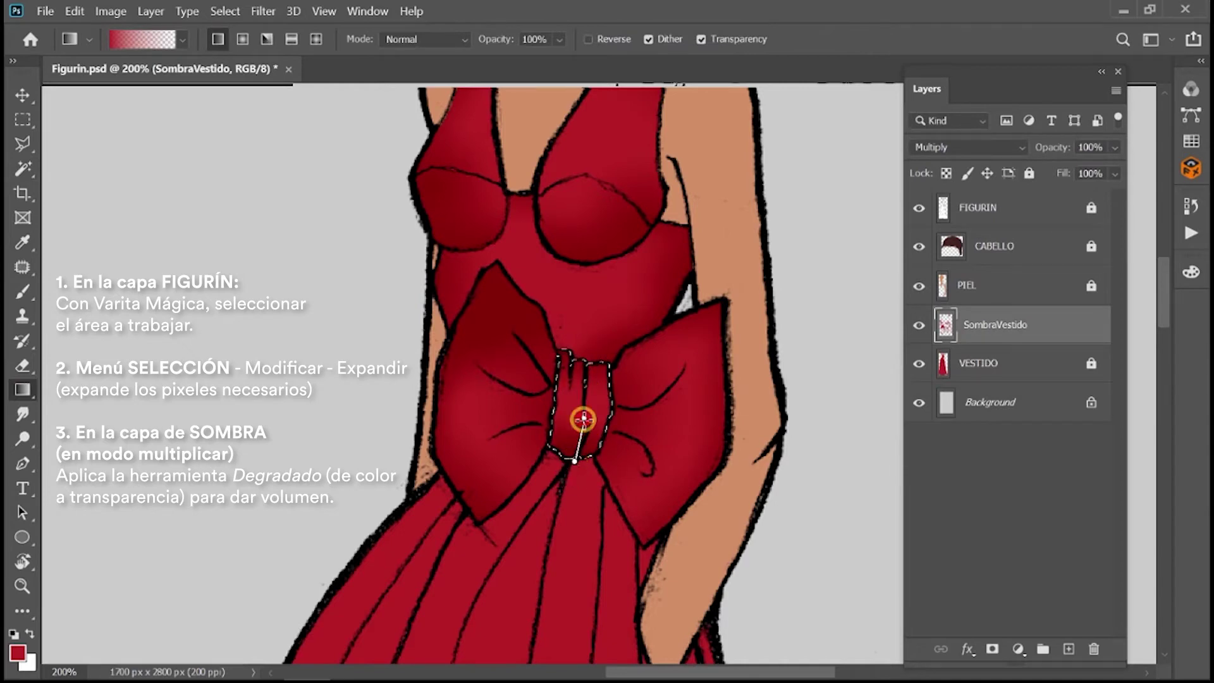
Select and expand the sash below the bow, then darken its top with a gradient on SombraVestido.
key(ctrl+minus)
key(ctrl+minus)
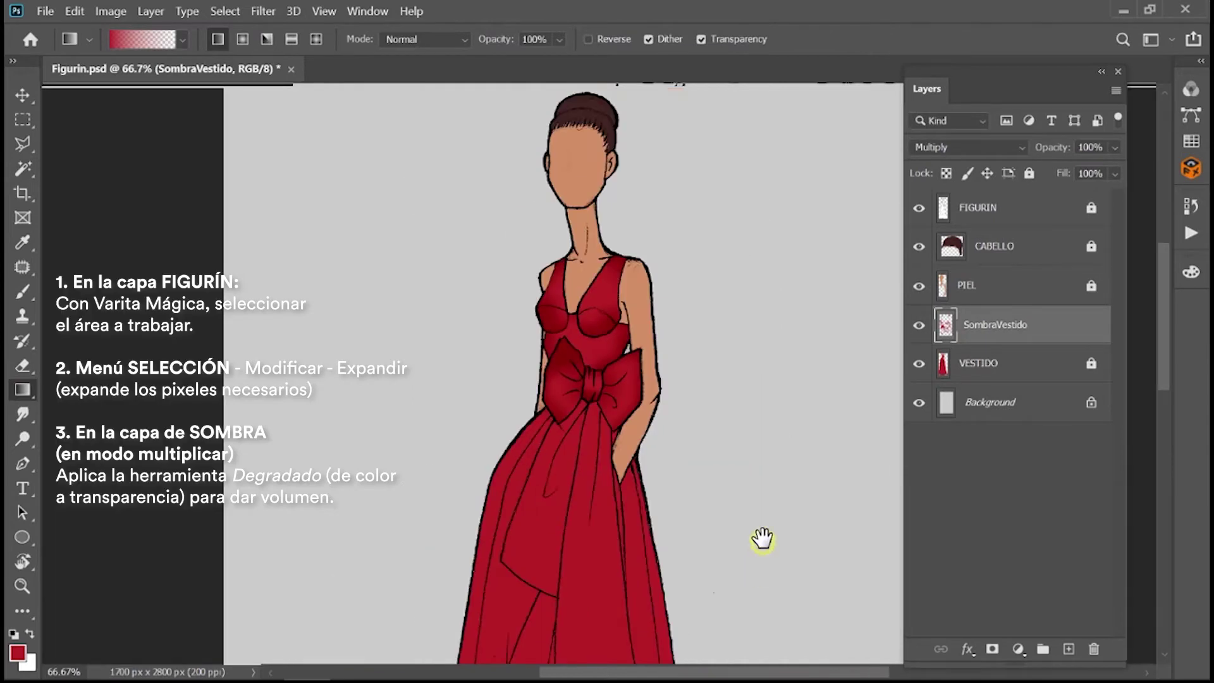
click(1037, 209)
click(24, 166)
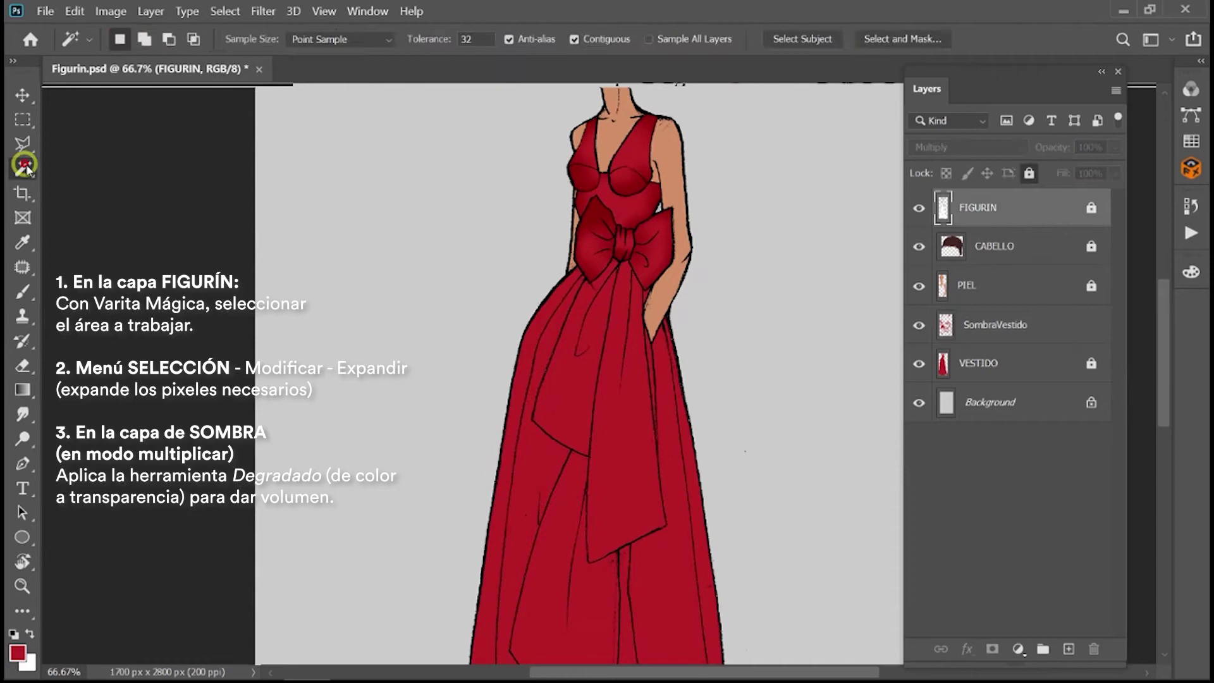
click(576, 382)
click(225, 11)
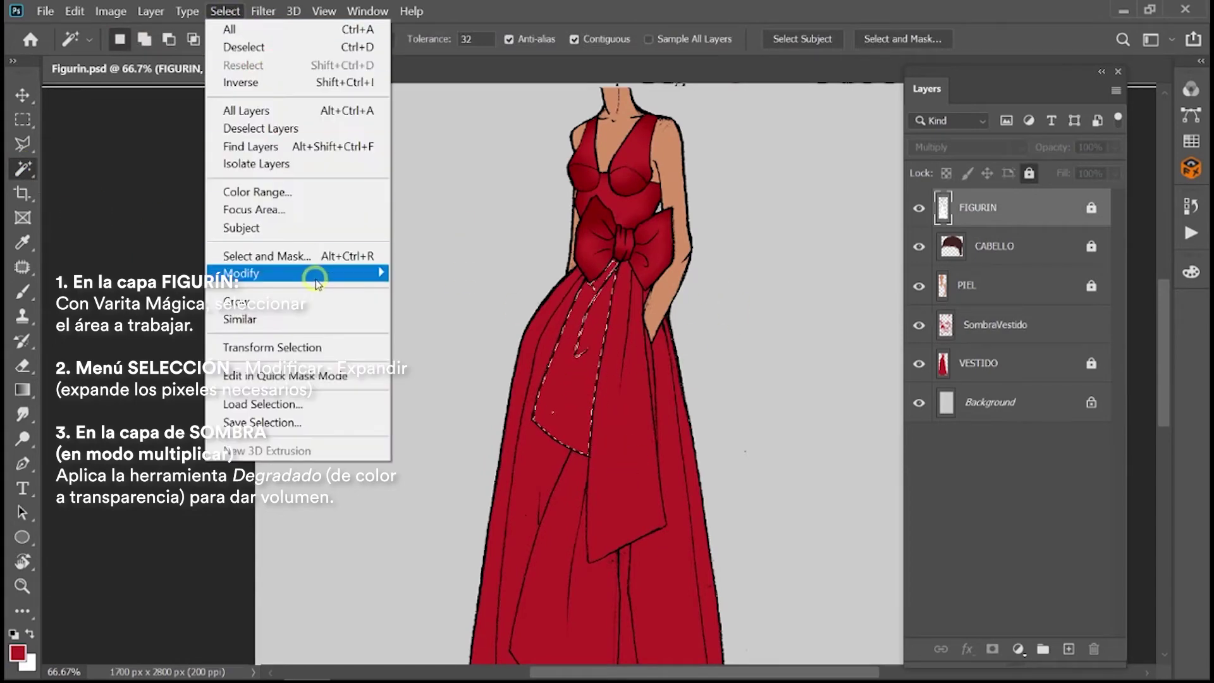
click(117, 321)
click(1058, 334)
key(ctrl+plus)
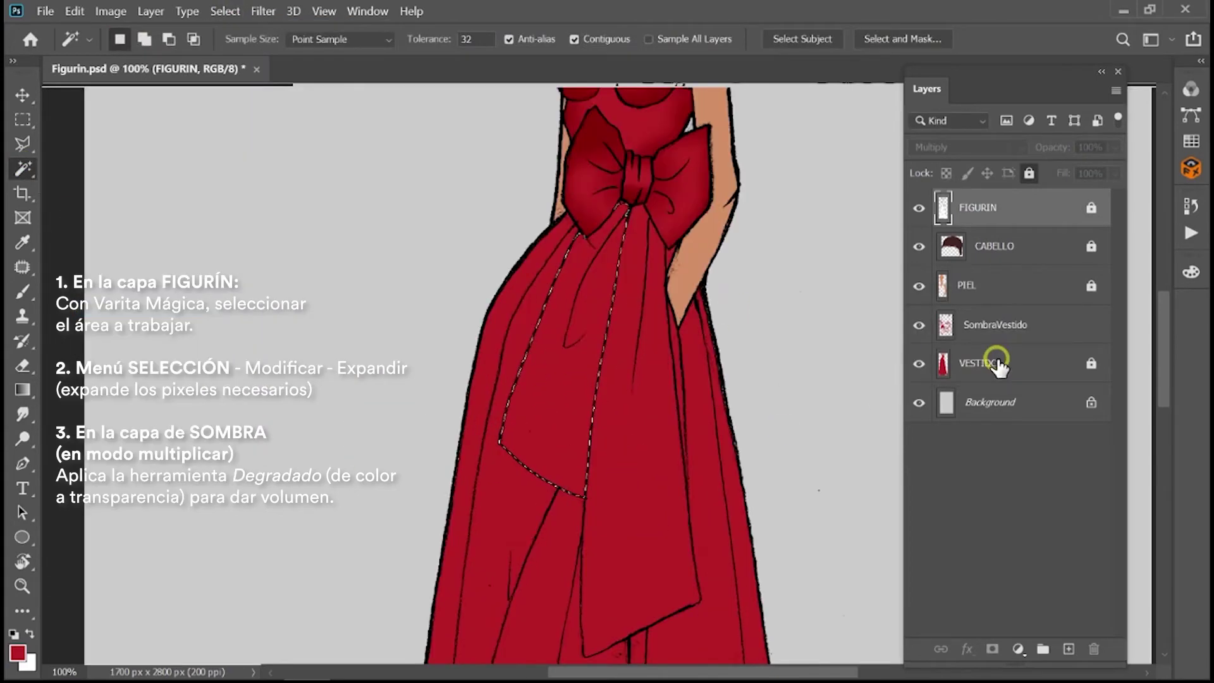
click(987, 324)
key(g)
mouse_move(626, 190)
mouse_down()
mouse_move(585, 458)
mouse_move(556, 371)
mouse_move(640, 372)
mouse_move(574, 461)
mouse_up()
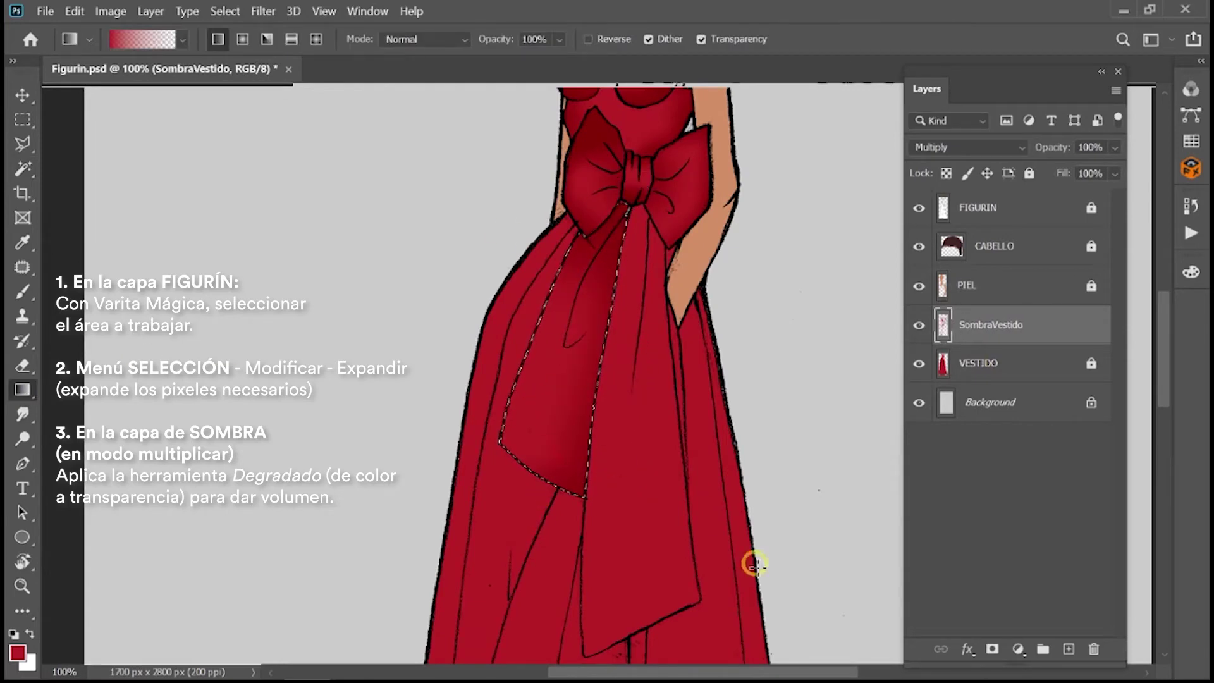
Select and expand the hanging sash tail, then darken its top and bottom with gradients on SombraVestido.
key(ctrl+d)
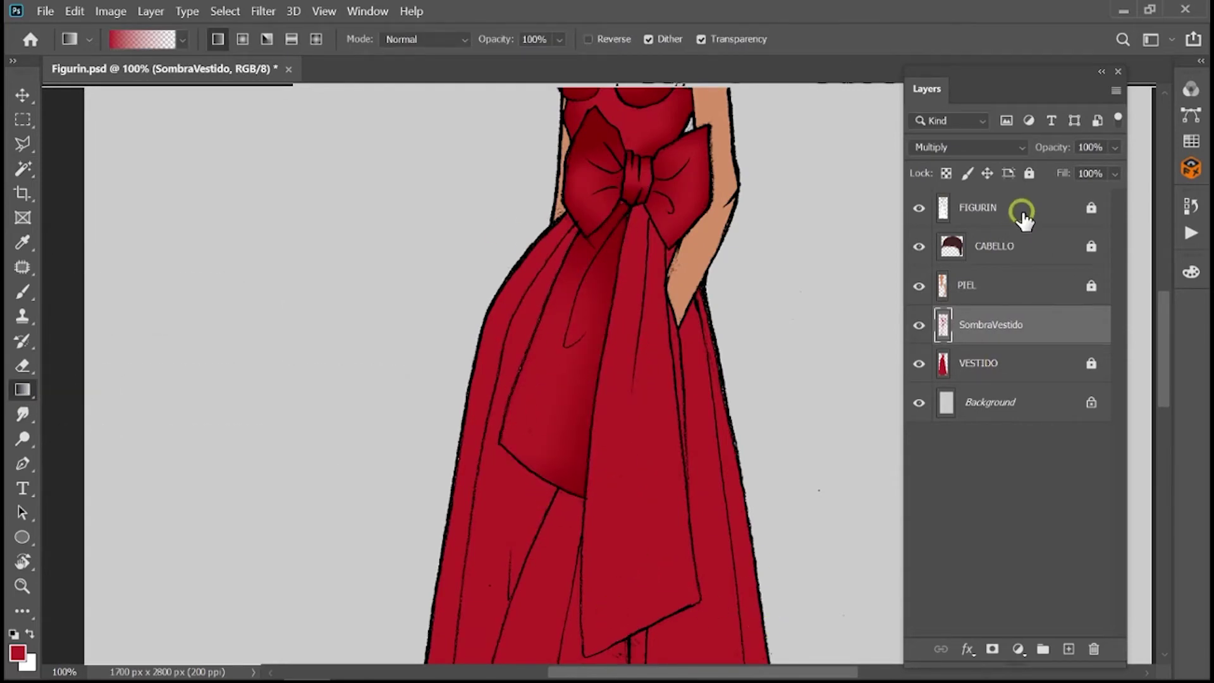
click(978, 208)
click(22, 168)
click(655, 509)
click(225, 11)
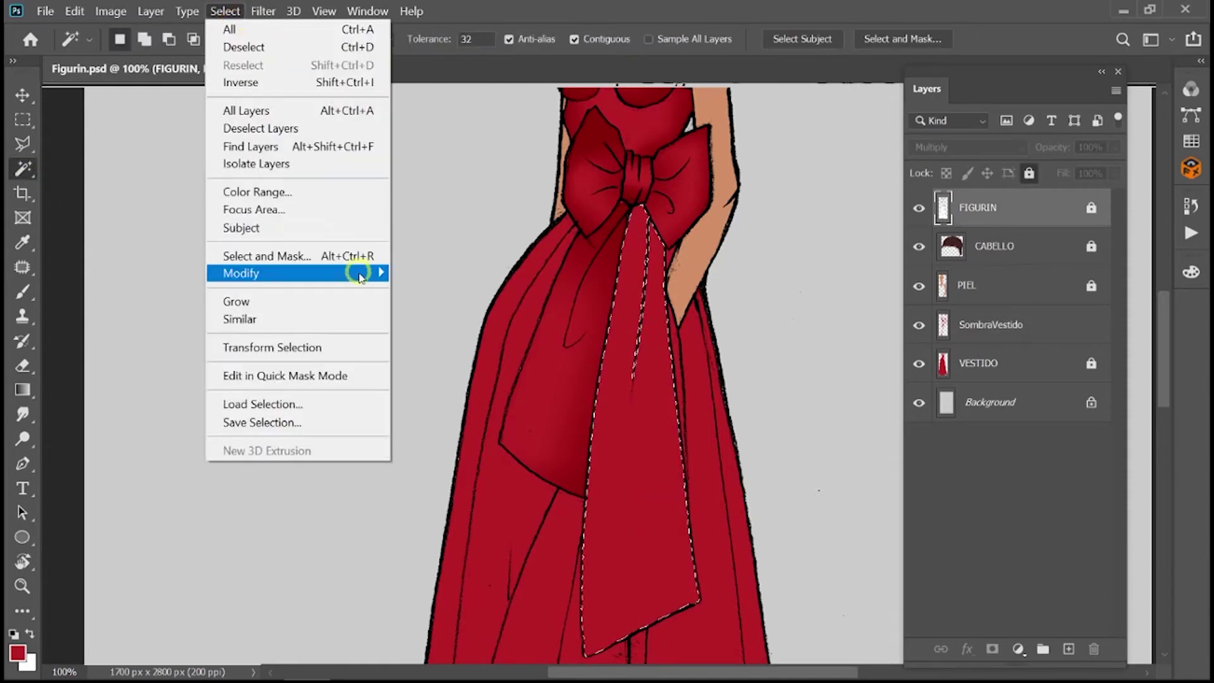
click(157, 310)
click(1024, 331)
click(990, 324)
click(23, 390)
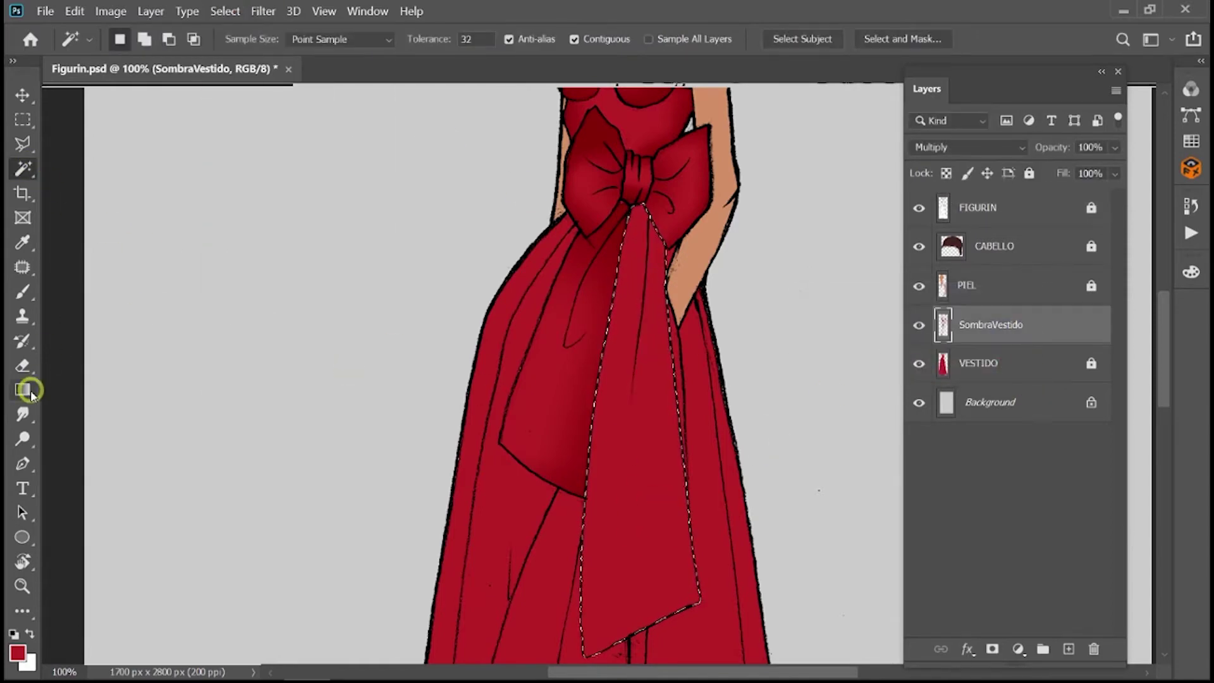
drag(639, 222, 628, 374)
drag(645, 636, 685, 504)
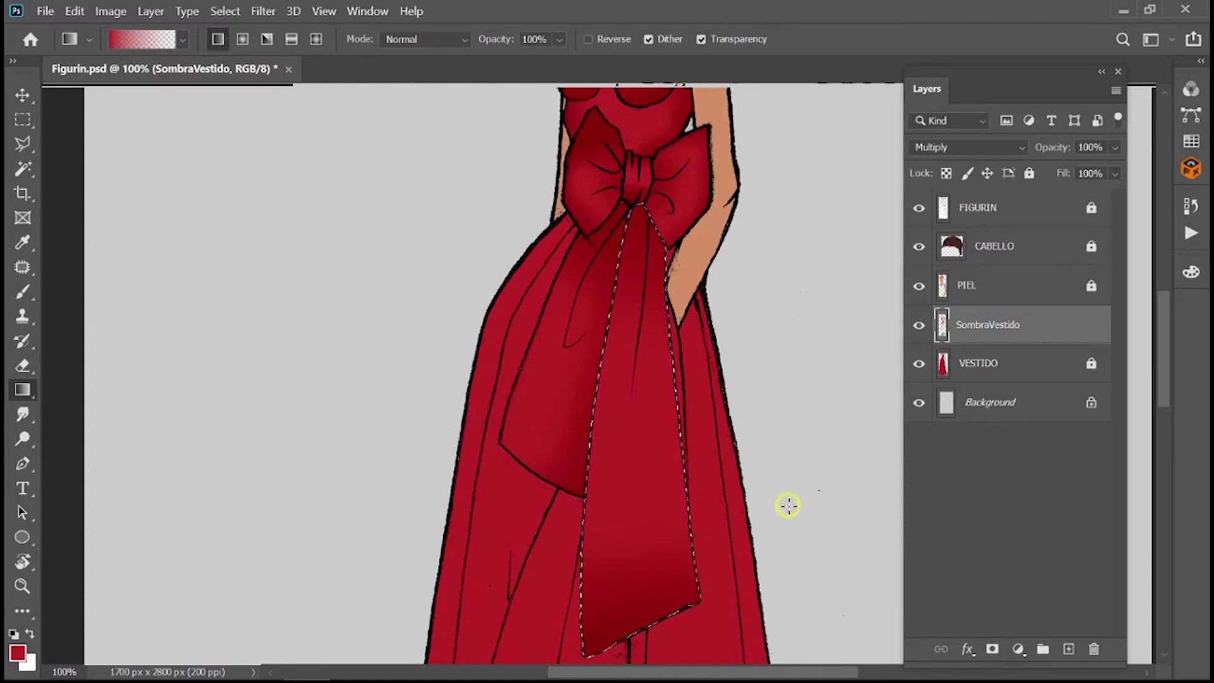
Select and expand the skirt panel below the sash, darken its top with a gradient, and deselect.
key(ctrl+minus)
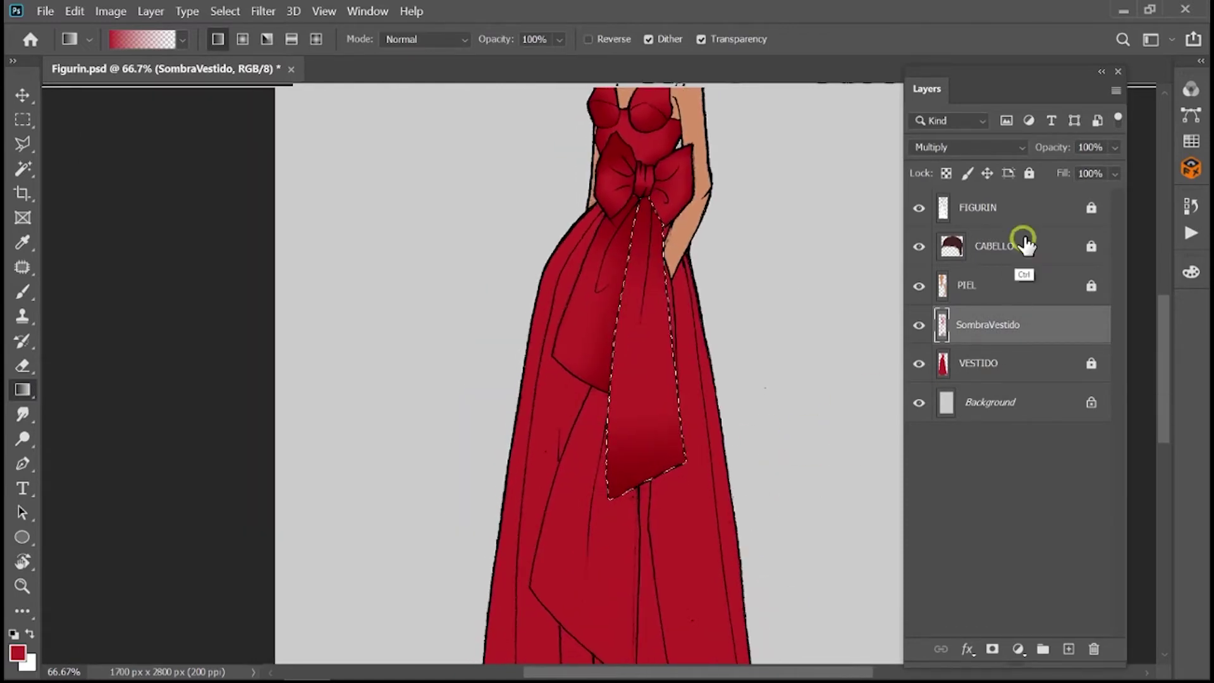
click(1011, 209)
key(w)
click(617, 575)
click(225, 11)
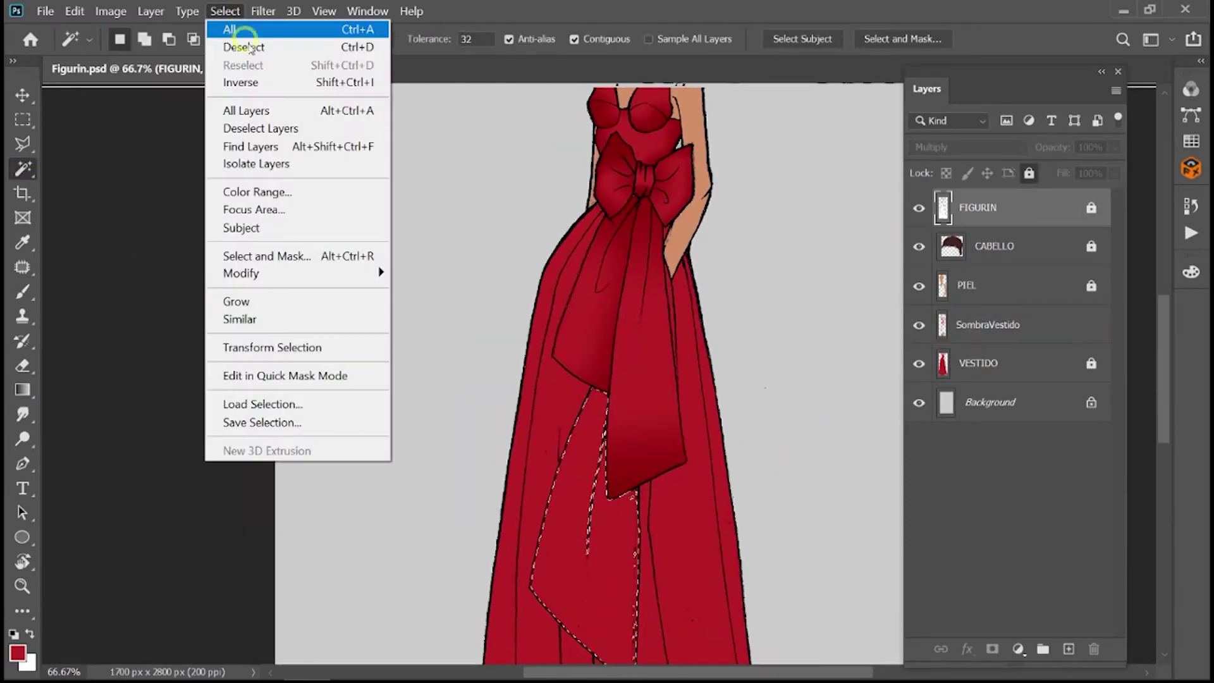
click(111, 306)
click(1015, 331)
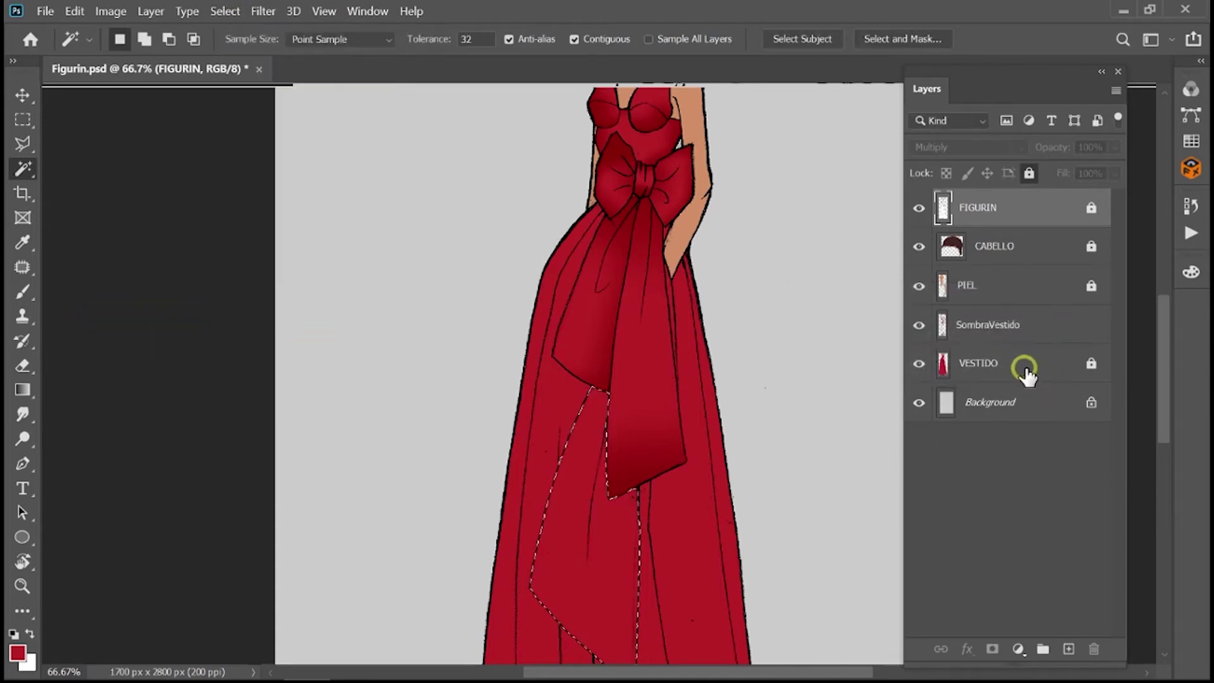
key(g)
mouse_move(647, 363)
mouse_down()
mouse_move(691, 552)
mouse_move(610, 442)
mouse_up()
key(ctrl+d)
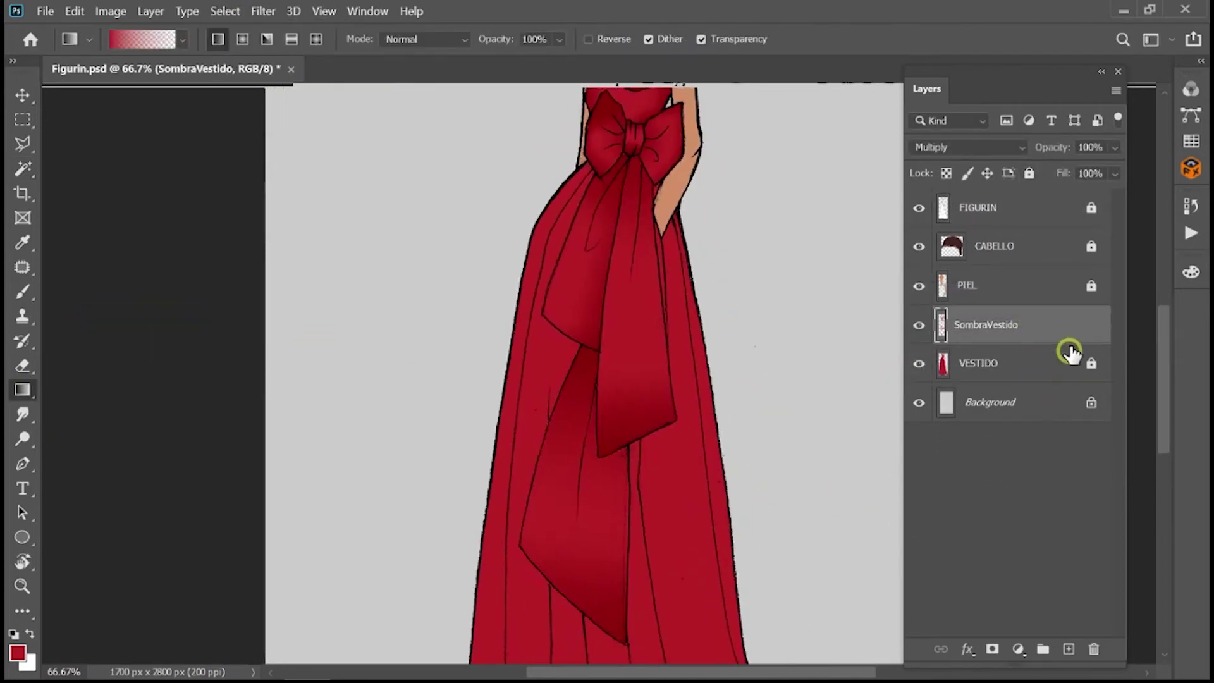
Select three lower skirt panels on FIGURIN with the Magic Wand and expand the selection.
click(1037, 211)
key(ctrl+minus)
key(ctrl+minus)
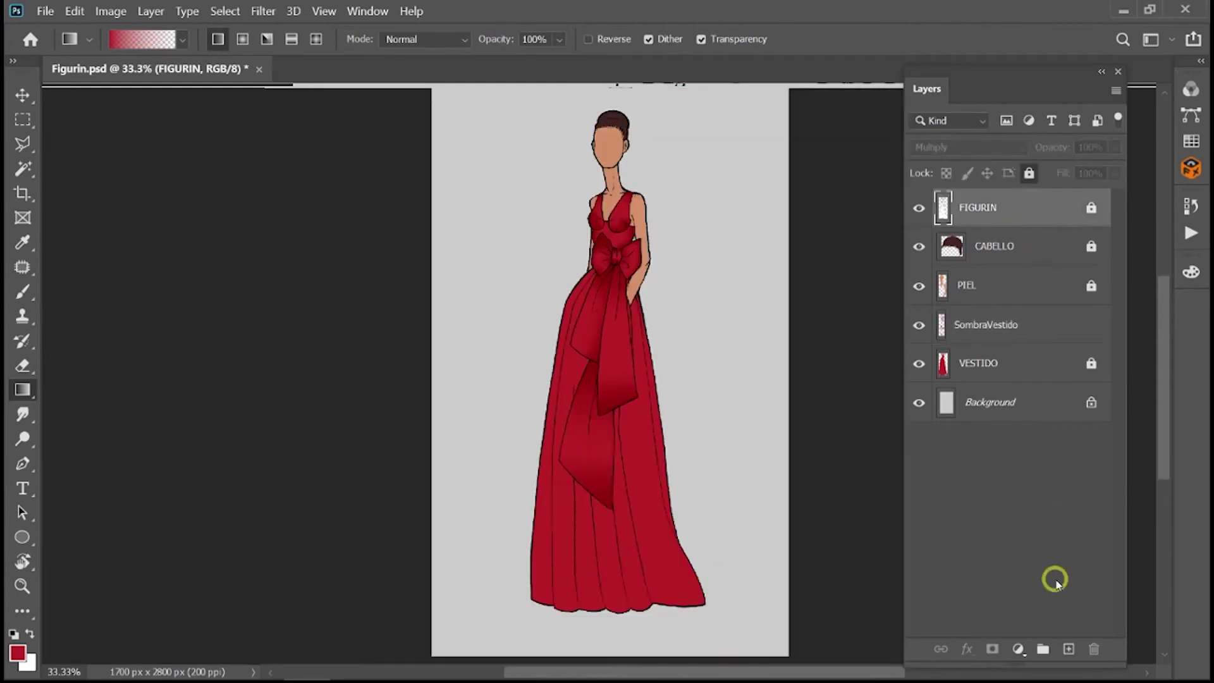
key(w)
click(550, 411)
shift+click(577, 543)
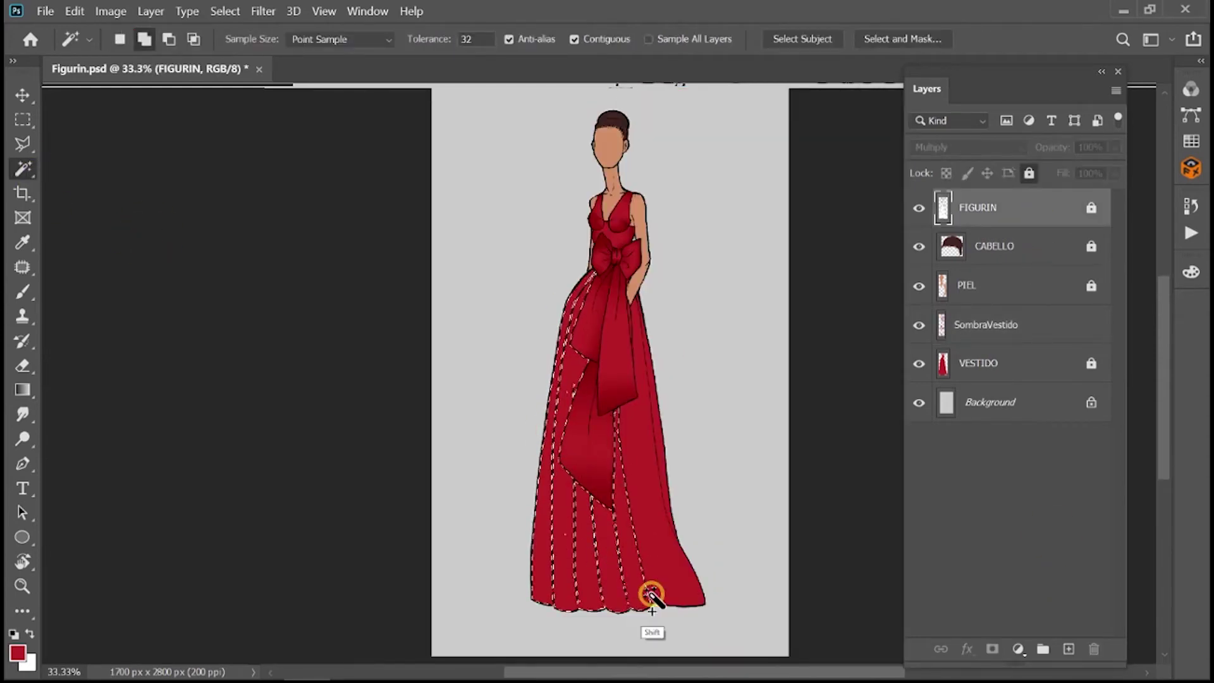
shift+click(651, 595)
key(ctrl+plus)
key(ctrl+plus)
key(ctrl+plus)
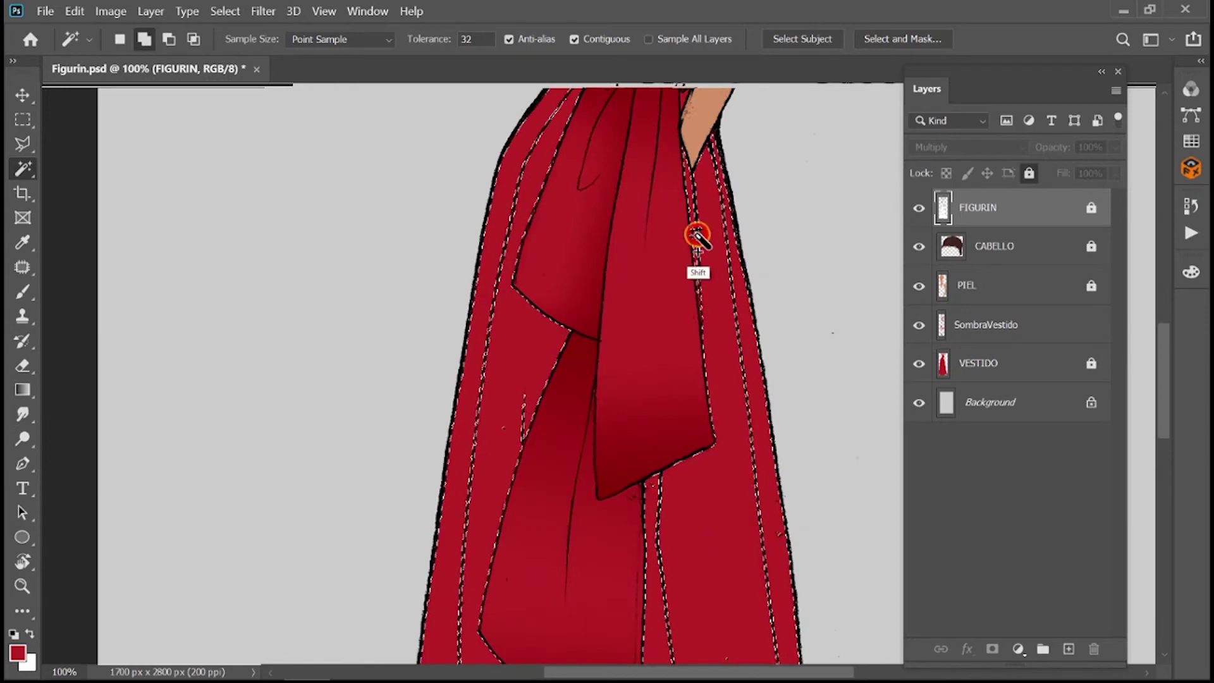
key(ctrl+minus)
key(ctrl+minus)
click(225, 10)
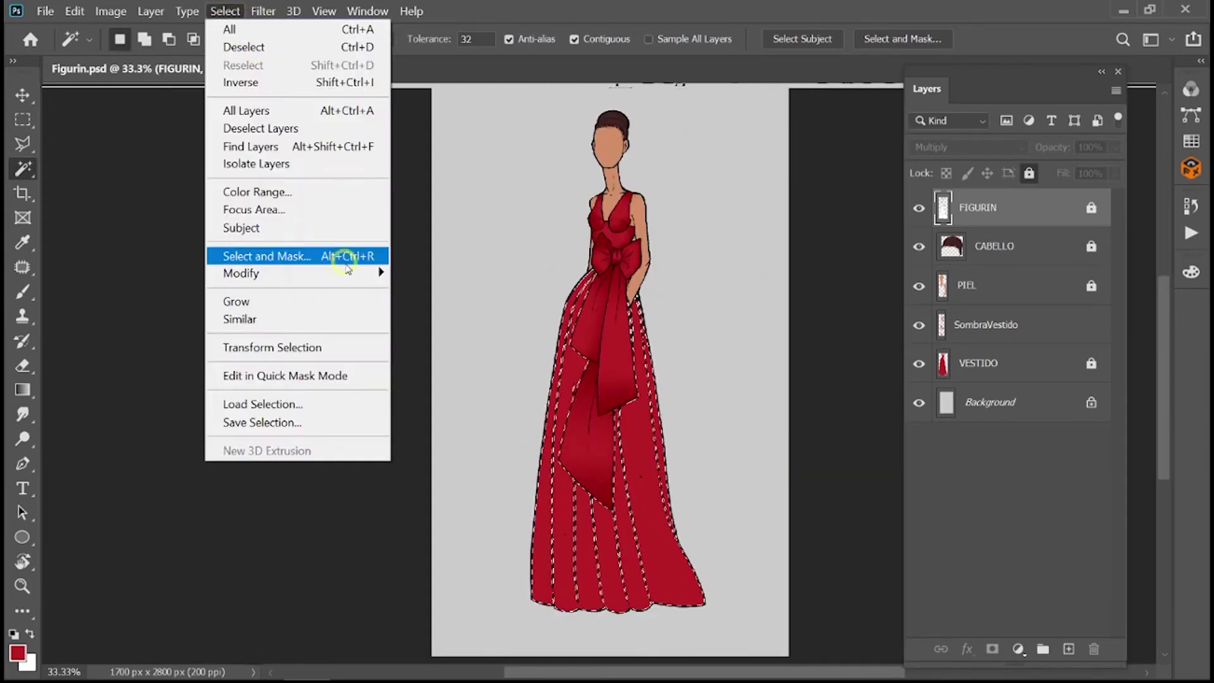
click(152, 313)
key(Return)
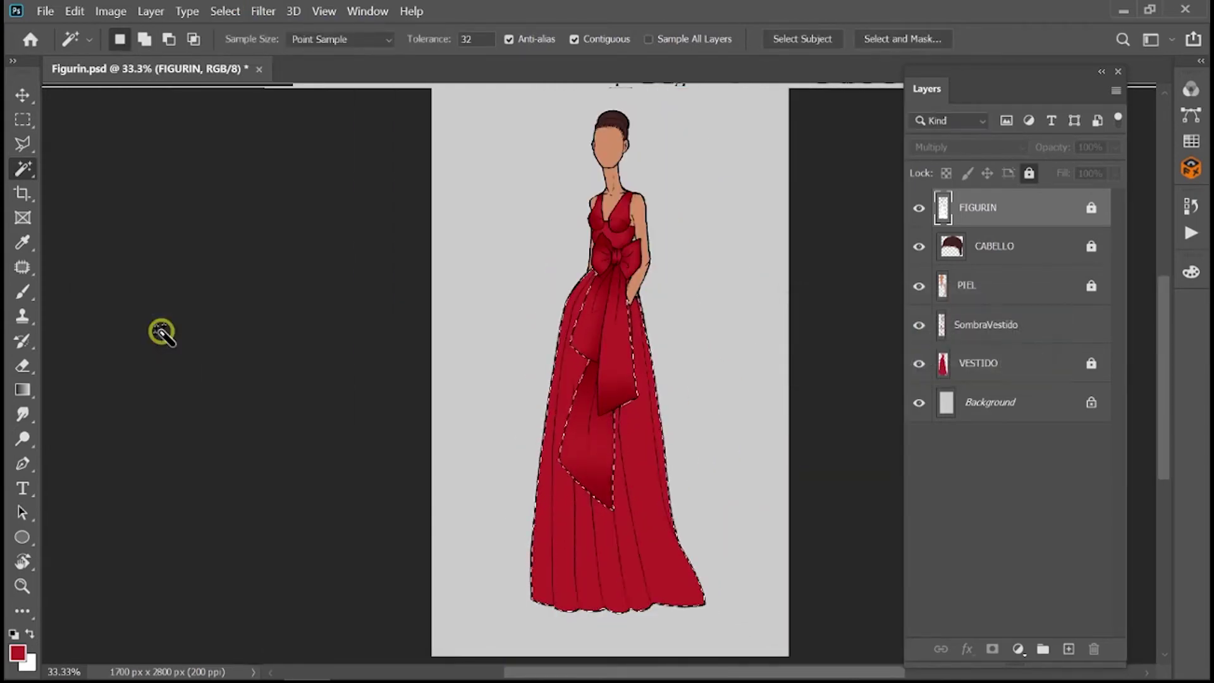
Shade the selected skirt panels on SombraVestido with gradients across the lower skirt.
click(999, 326)
click(23, 389)
drag(576, 260, 612, 561)
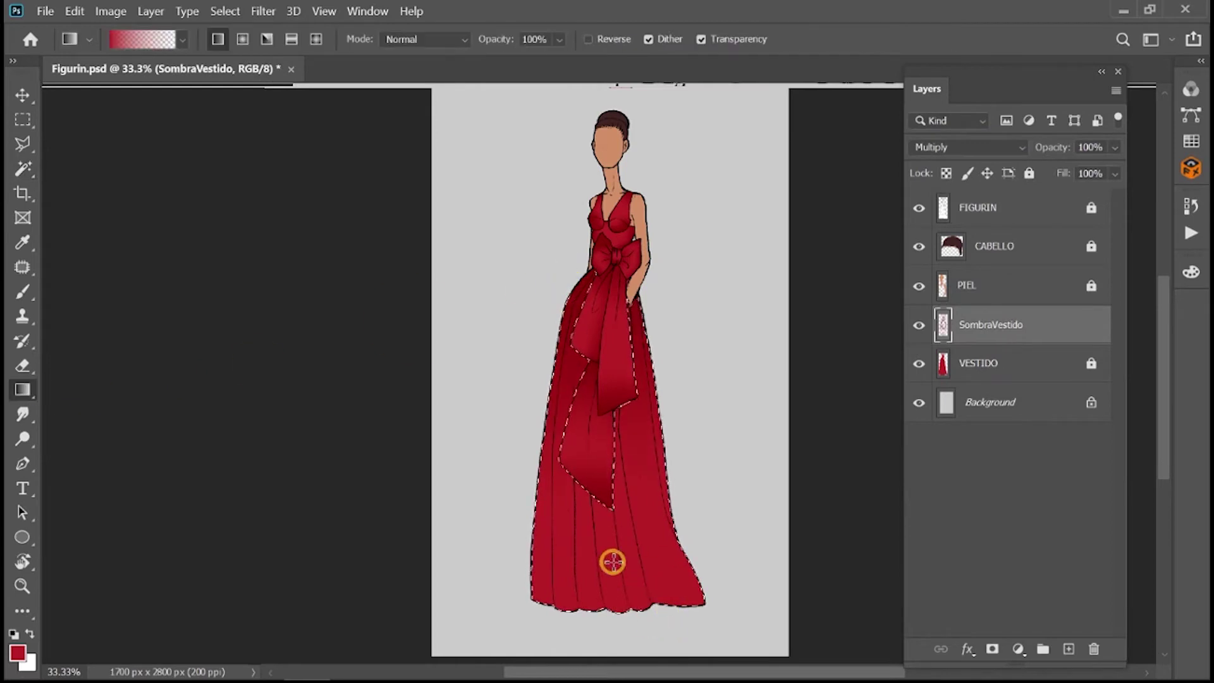
drag(487, 573, 623, 563)
drag(533, 577, 430, 553)
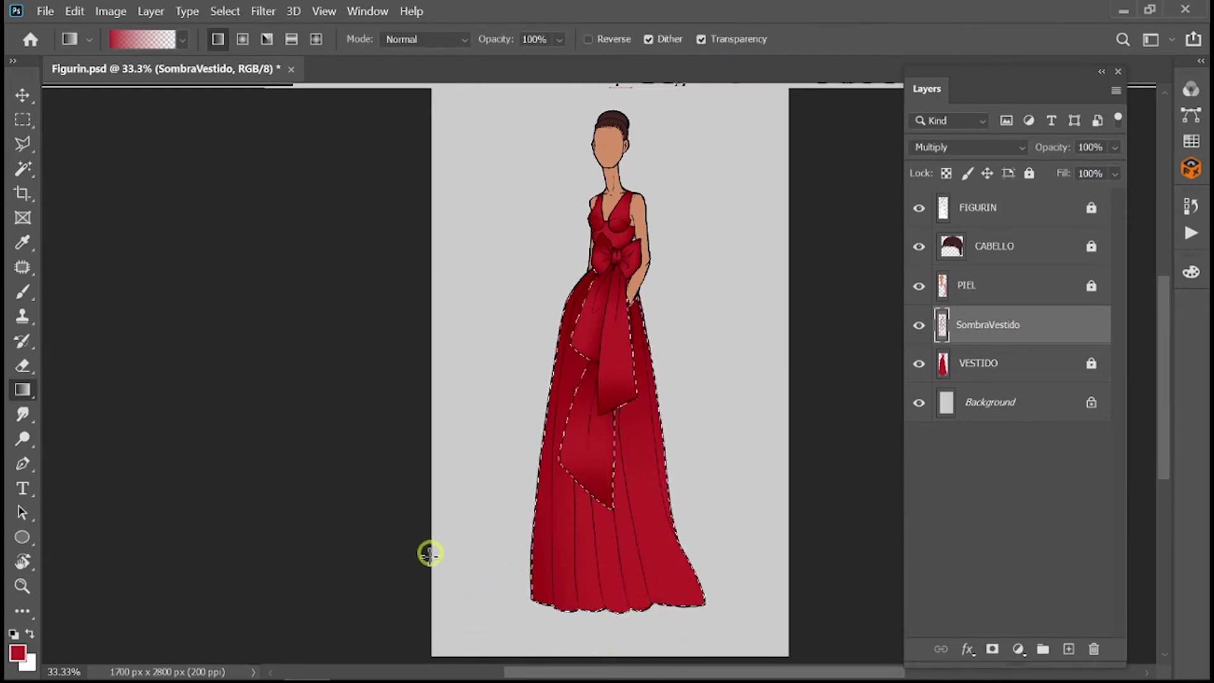
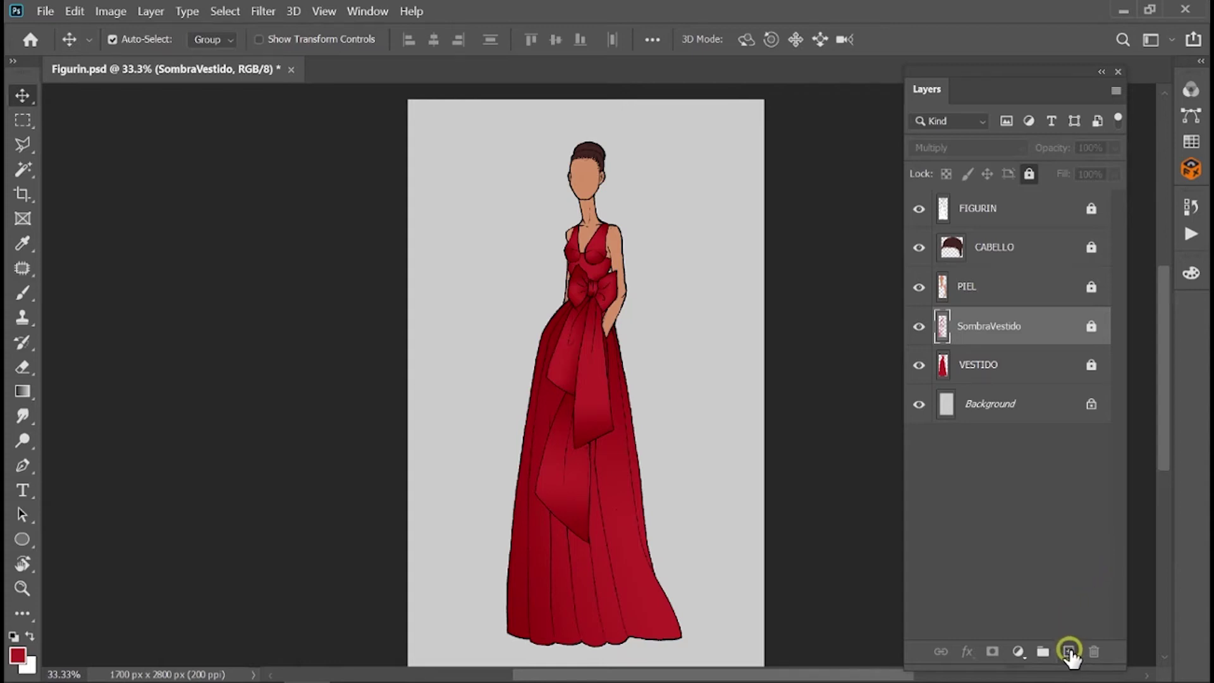
Create a new layer, rename it SombraVestido2, and set its blend mode to Multiply.
click(1068, 652)
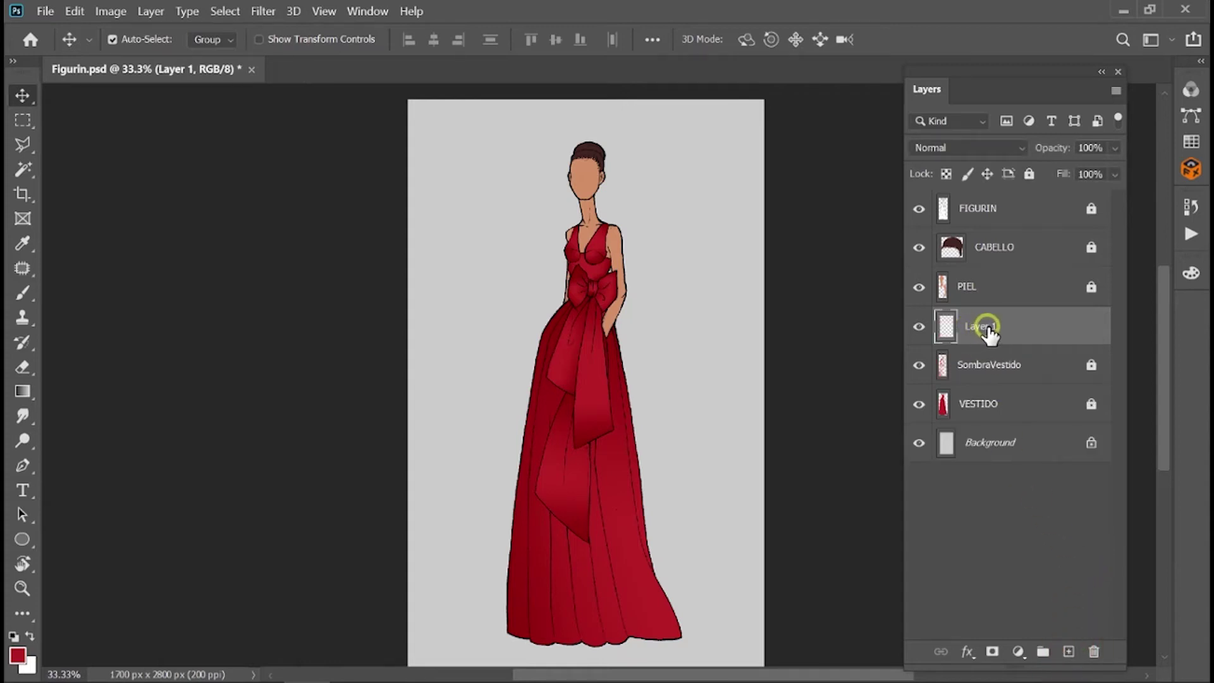
double_click(984, 337)
text(SombraVestido)
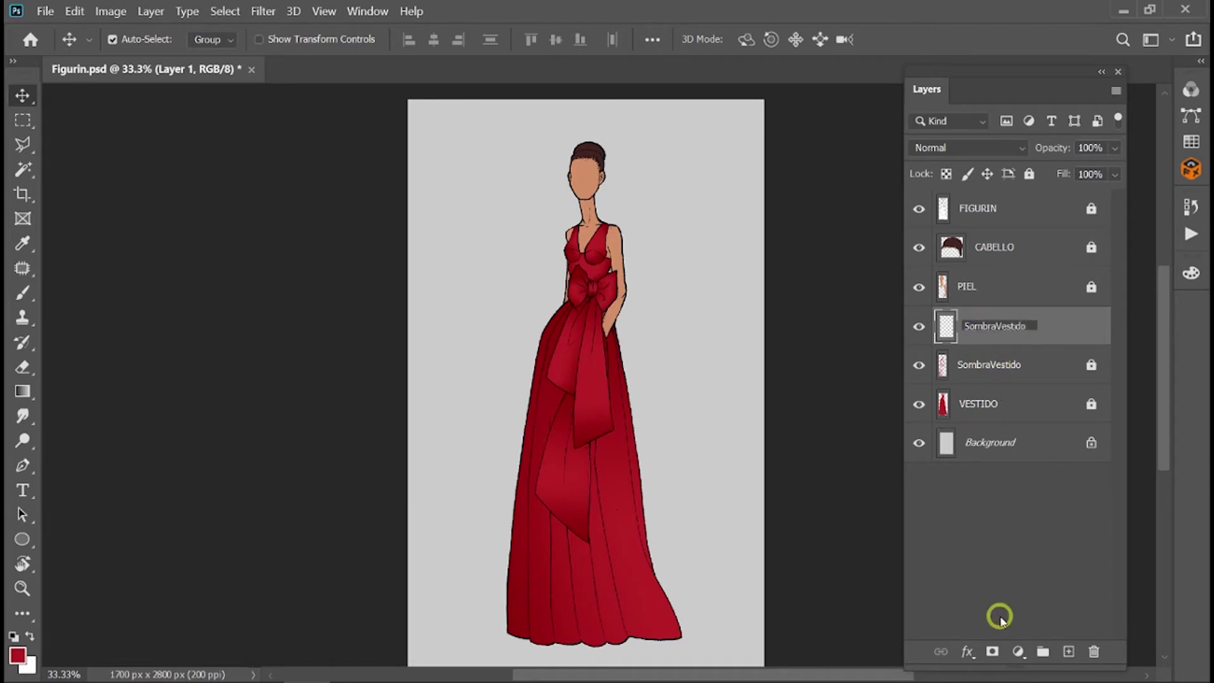
text(2)
key(Return)
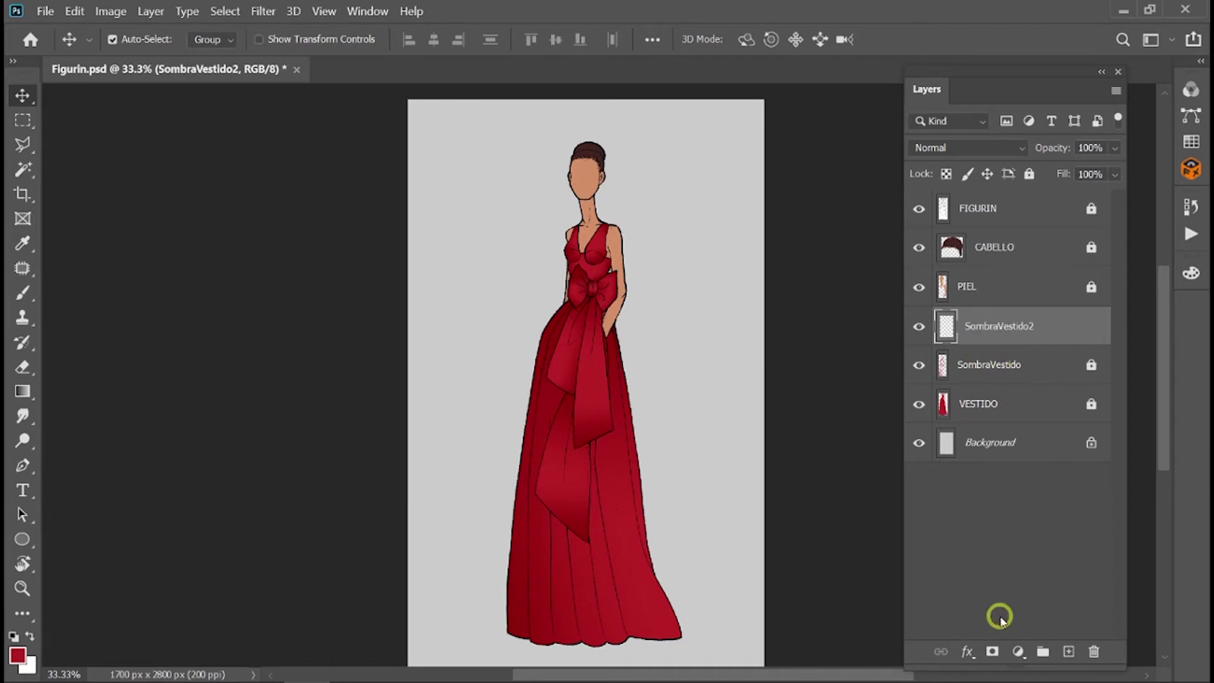
click(1004, 147)
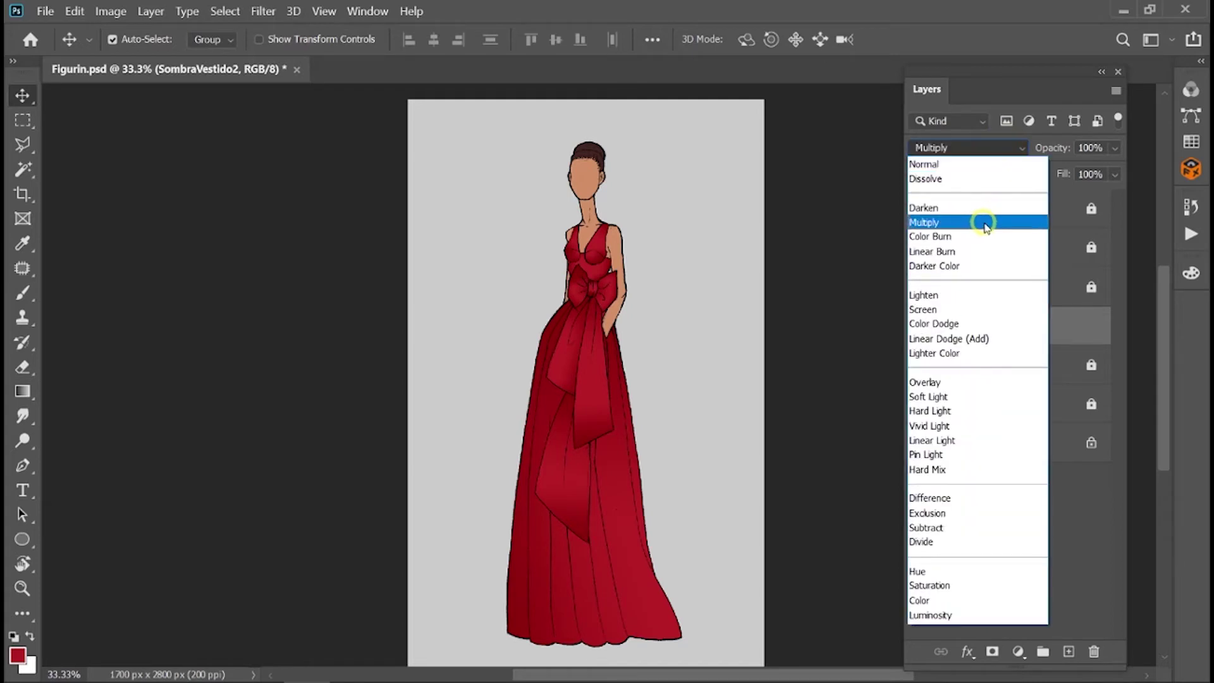
click(988, 222)
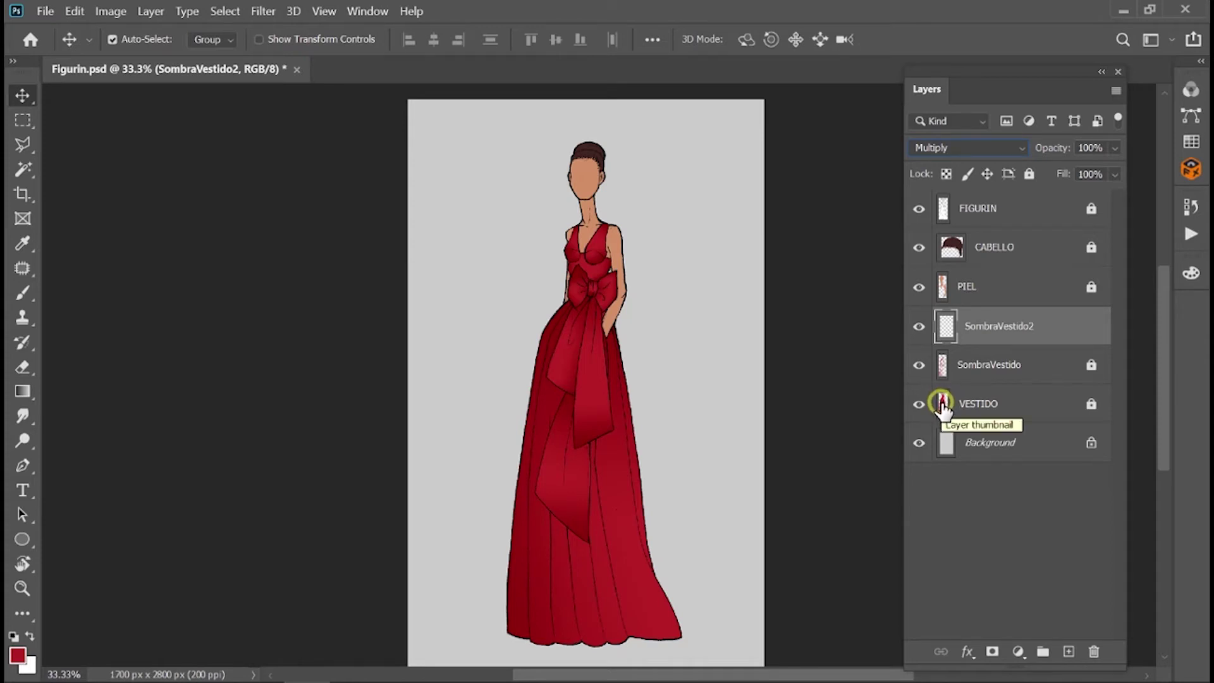
Load the VESTIDO layer's transparency as a selection, then make SombraVestido2 the active layer.
click(942, 408)
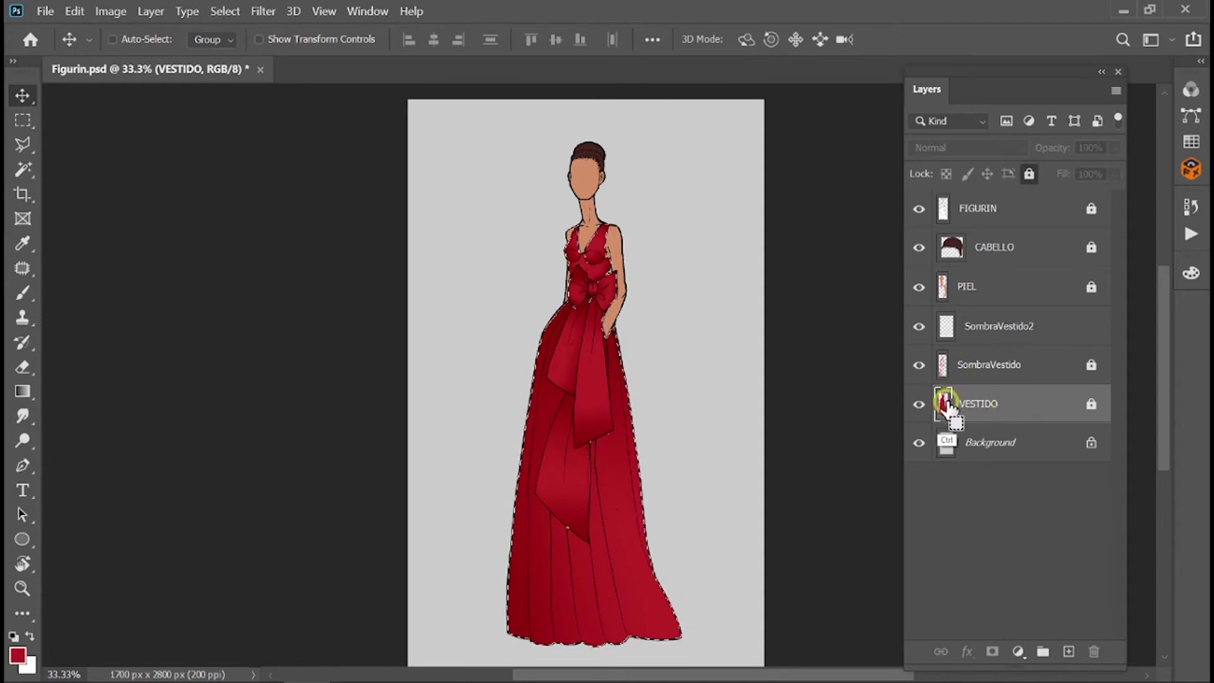
key(ctrl+d)
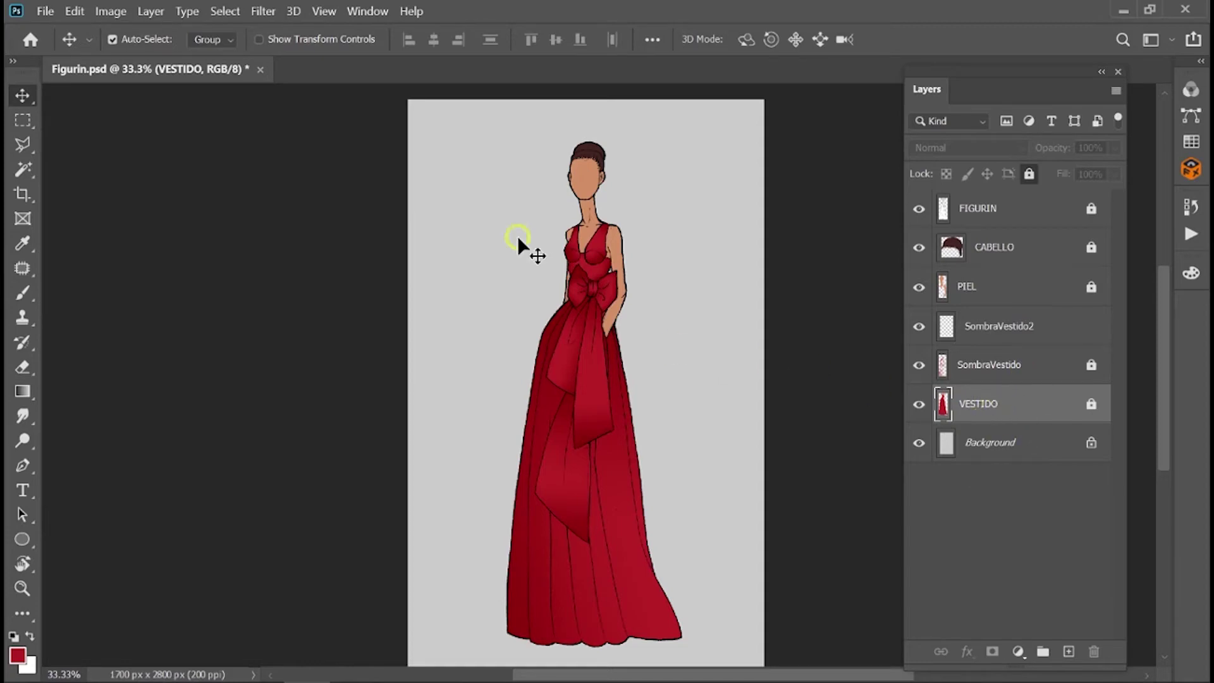
click(228, 10)
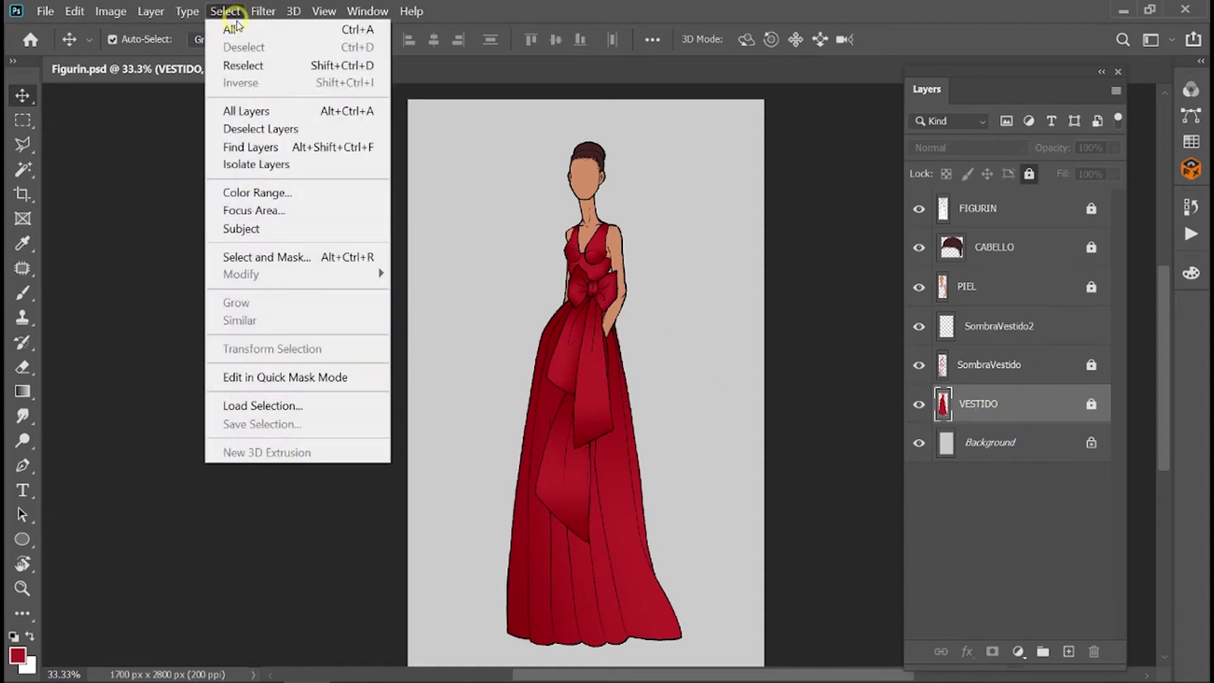
click(304, 408)
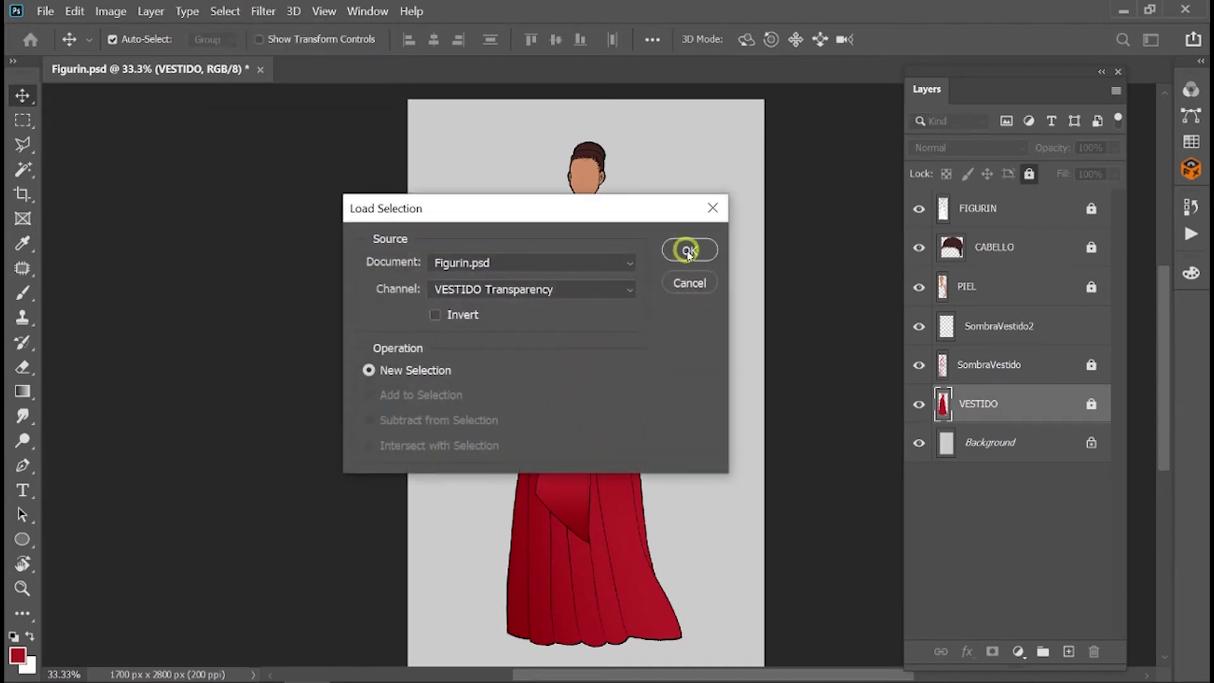
click(689, 250)
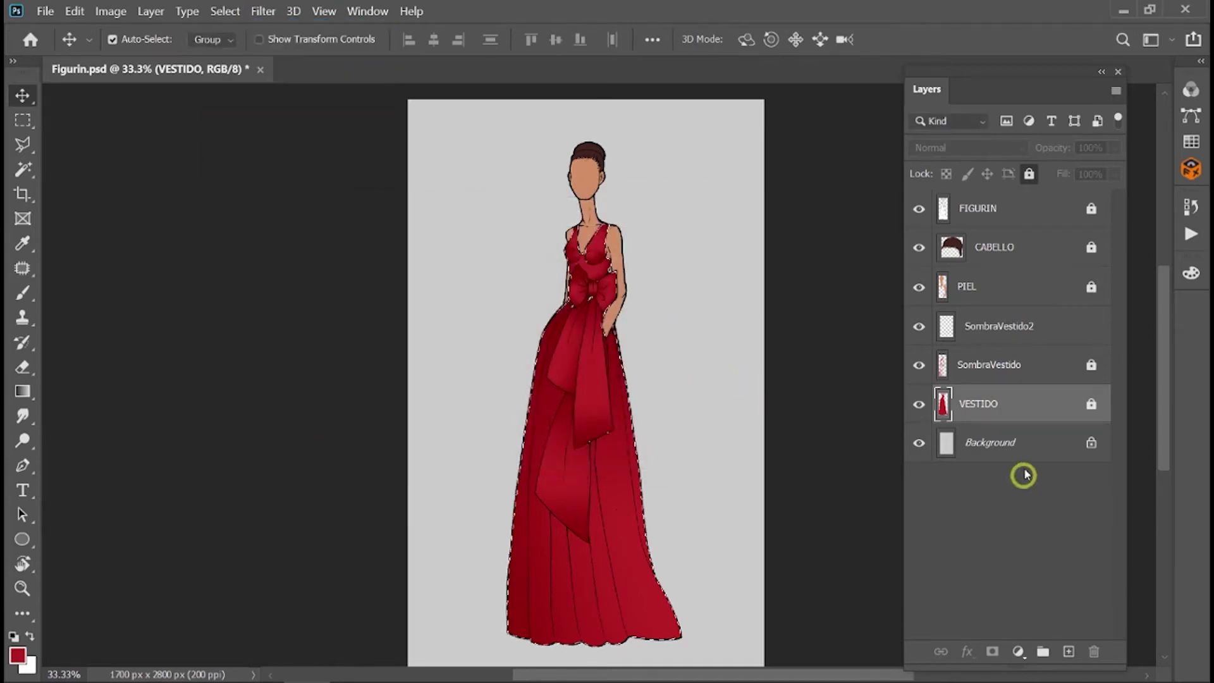
click(1023, 329)
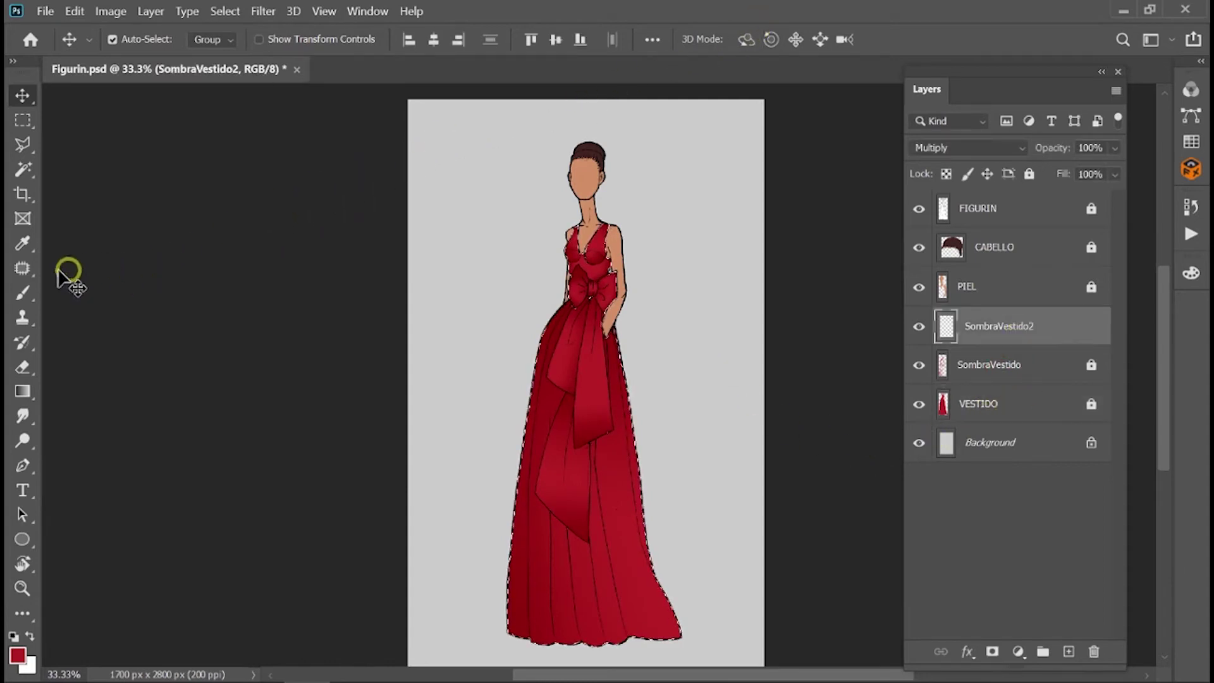
Choose the 28 px Soft Round Pressure Opacity brush and confirm its opacity is 100%.
click(25, 294)
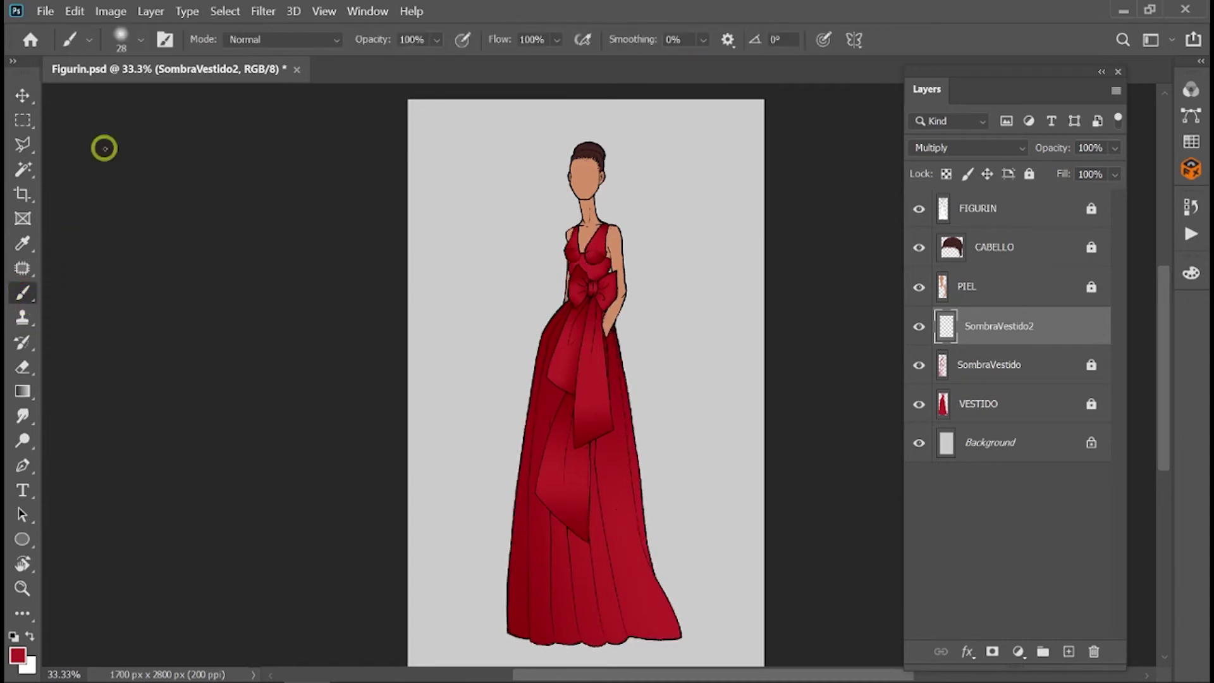
click(131, 40)
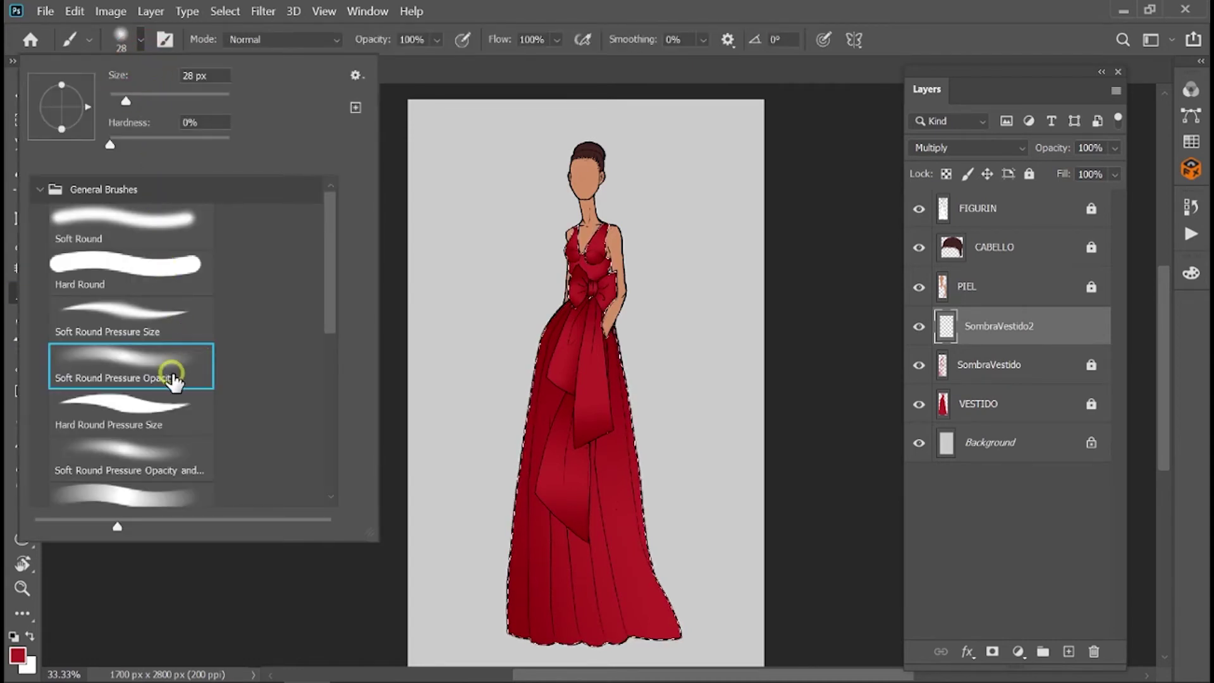
click(170, 450)
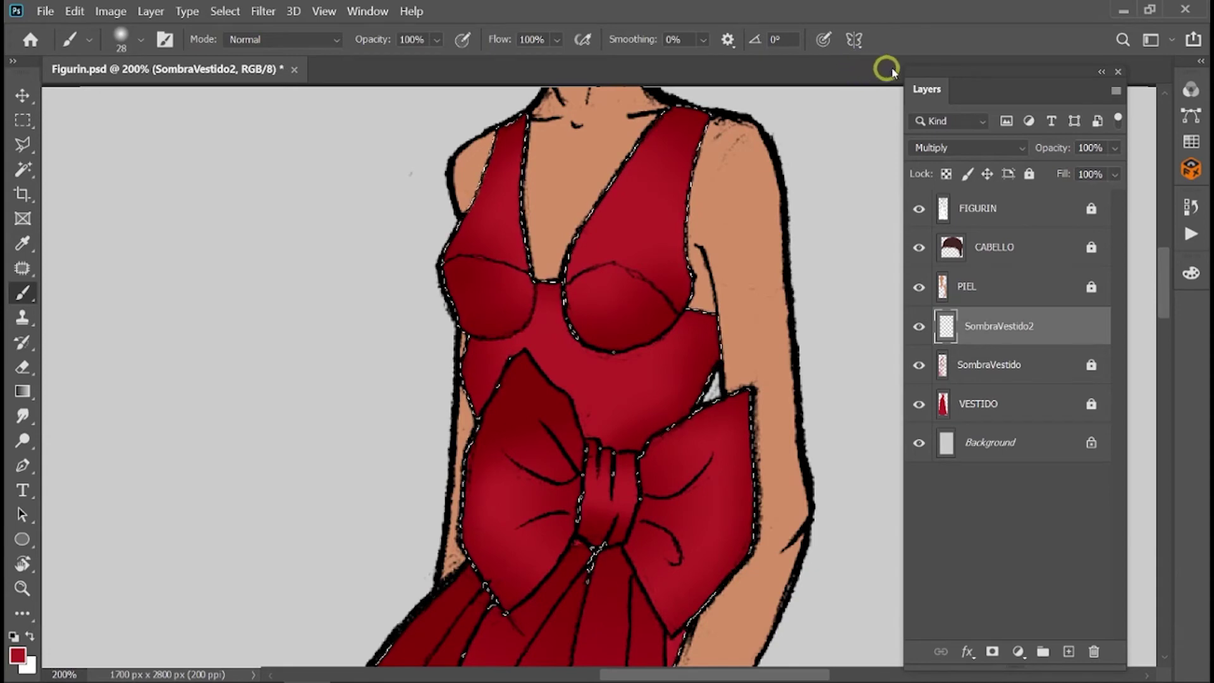
click(517, 127)
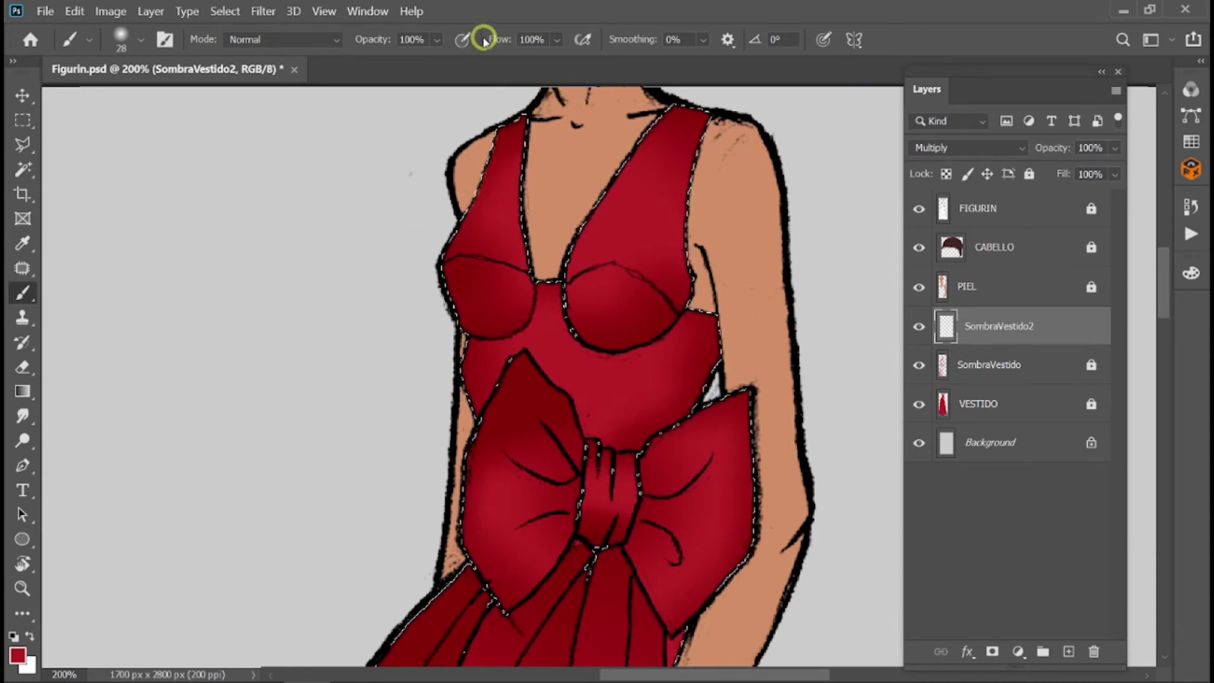
key(ctrl+d)
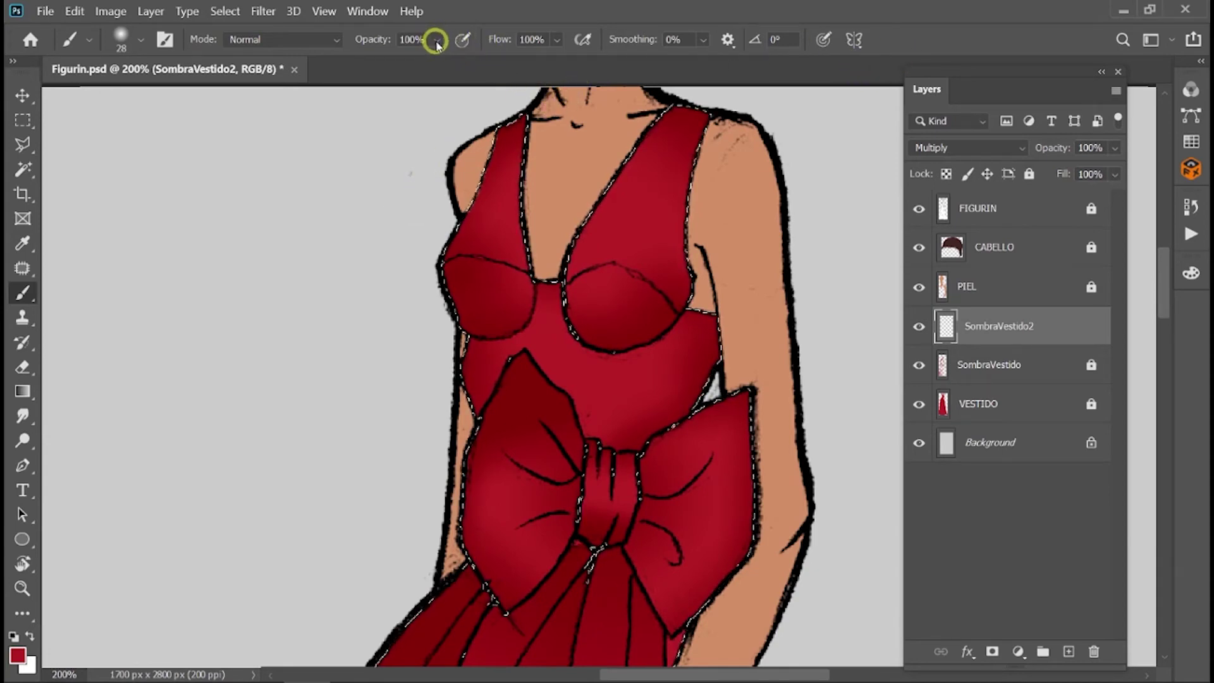
click(436, 42)
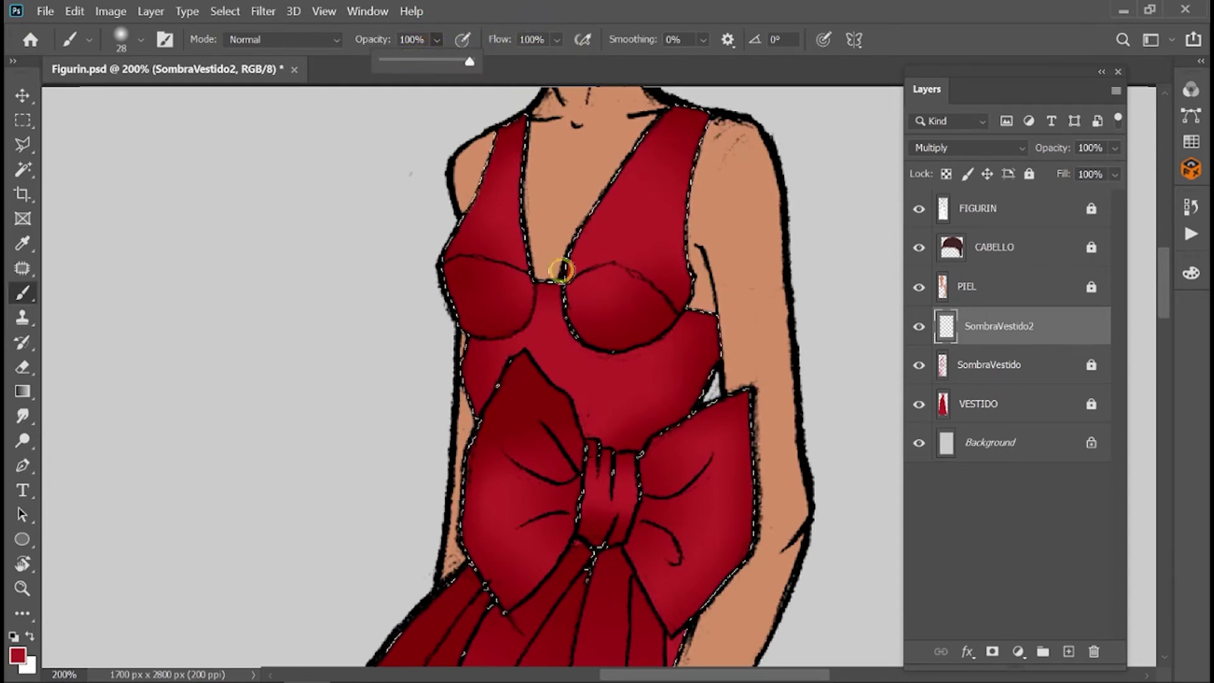
click(832, 24)
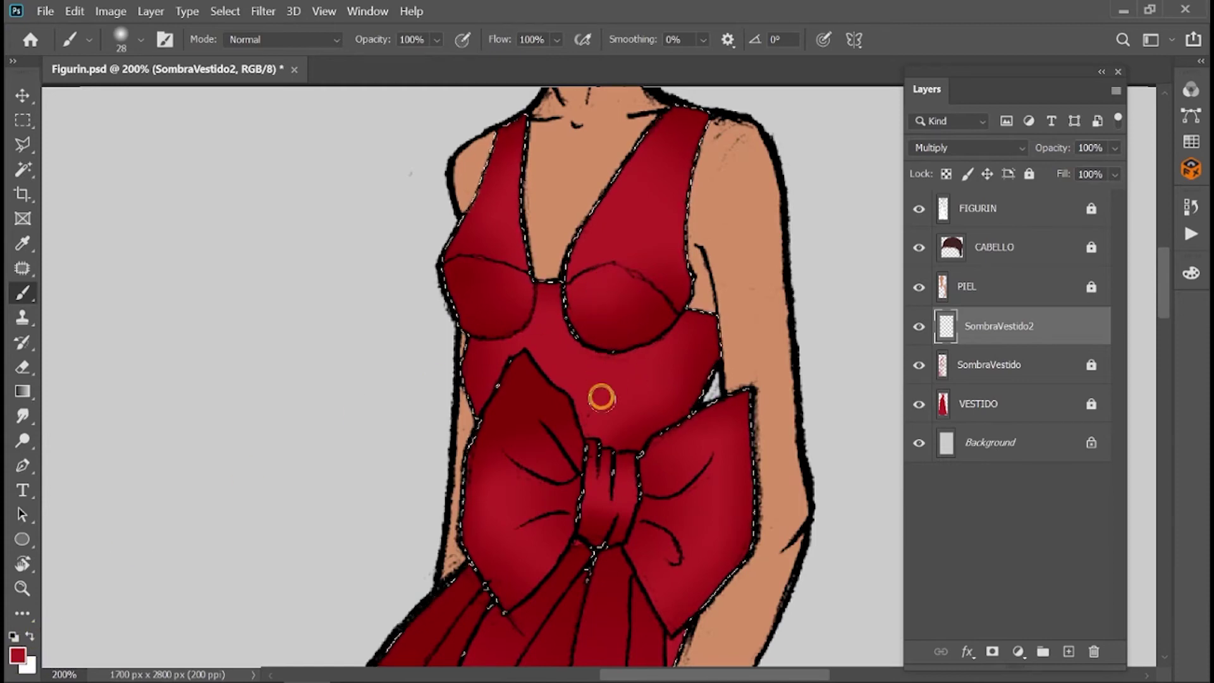
Set the foreground colour to the darker shadow red #991a20.
click(18, 657)
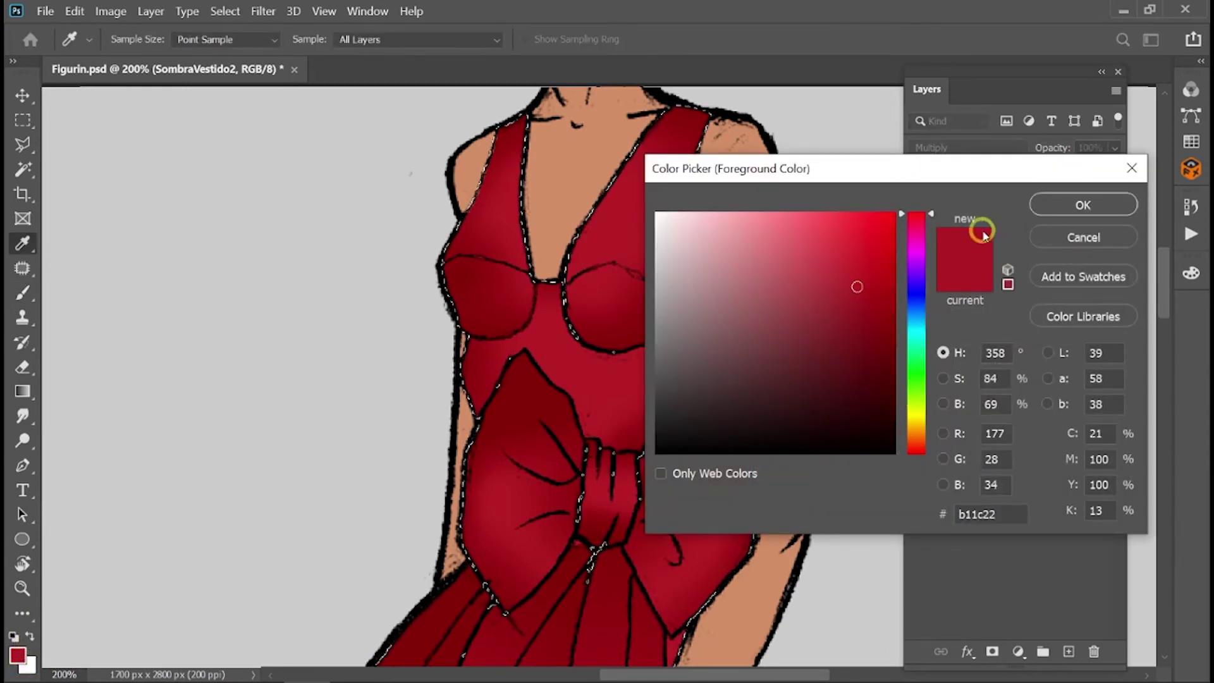
click(857, 287)
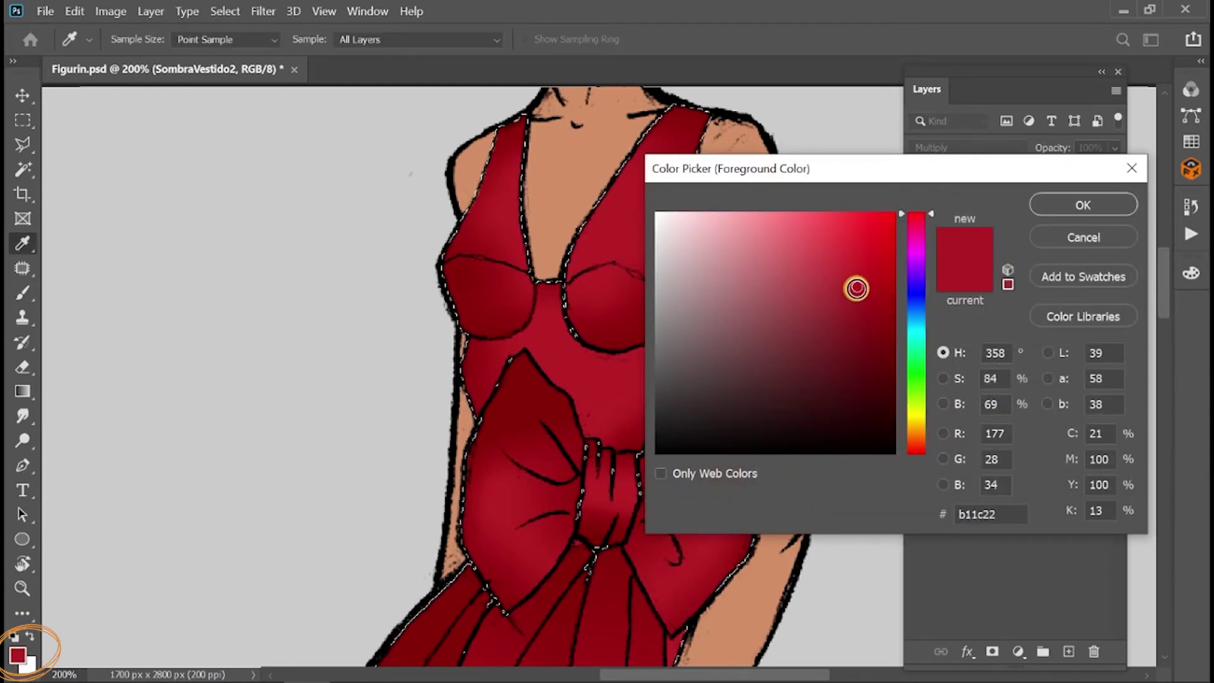
drag(857, 286, 854, 306)
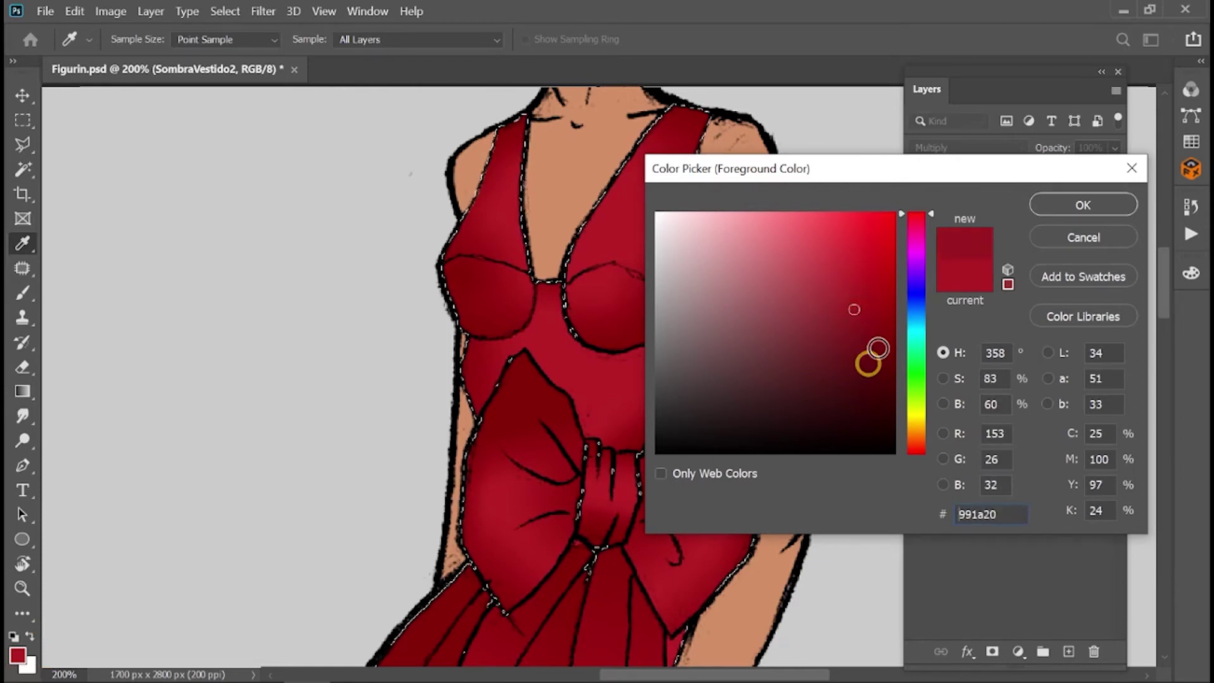
click(1079, 204)
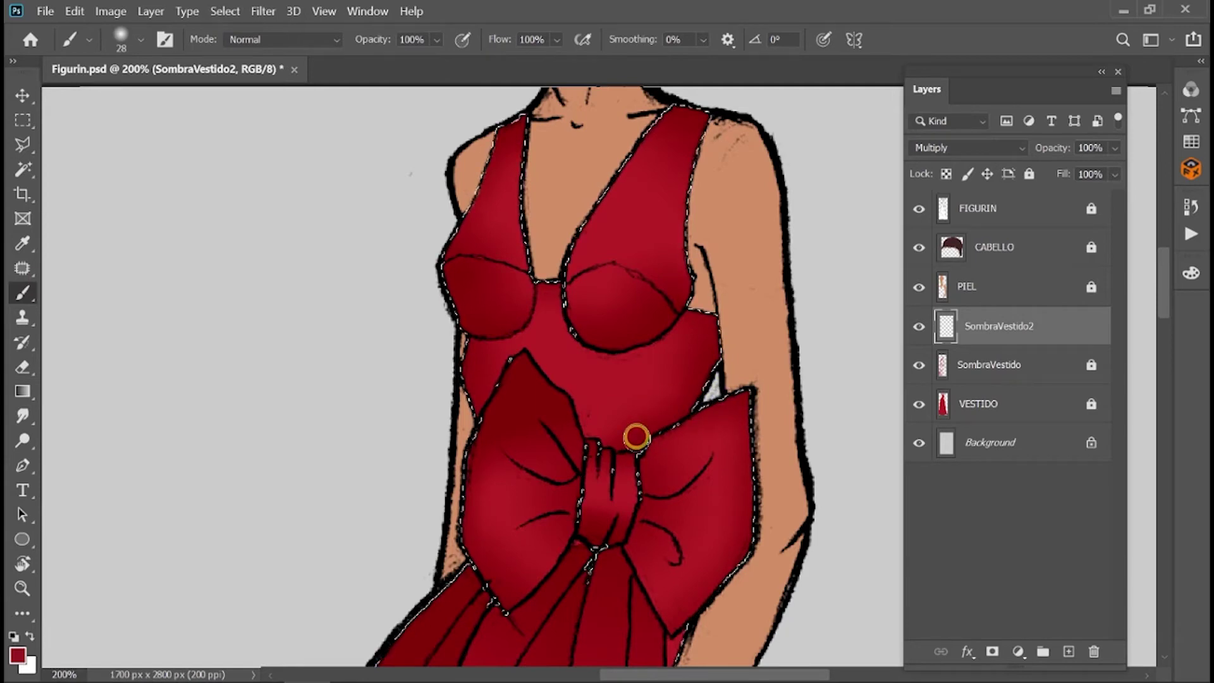
Paint dark red shadows on the bodice, along the bow's top edge and toward the armpit.
drag(666, 415, 637, 438)
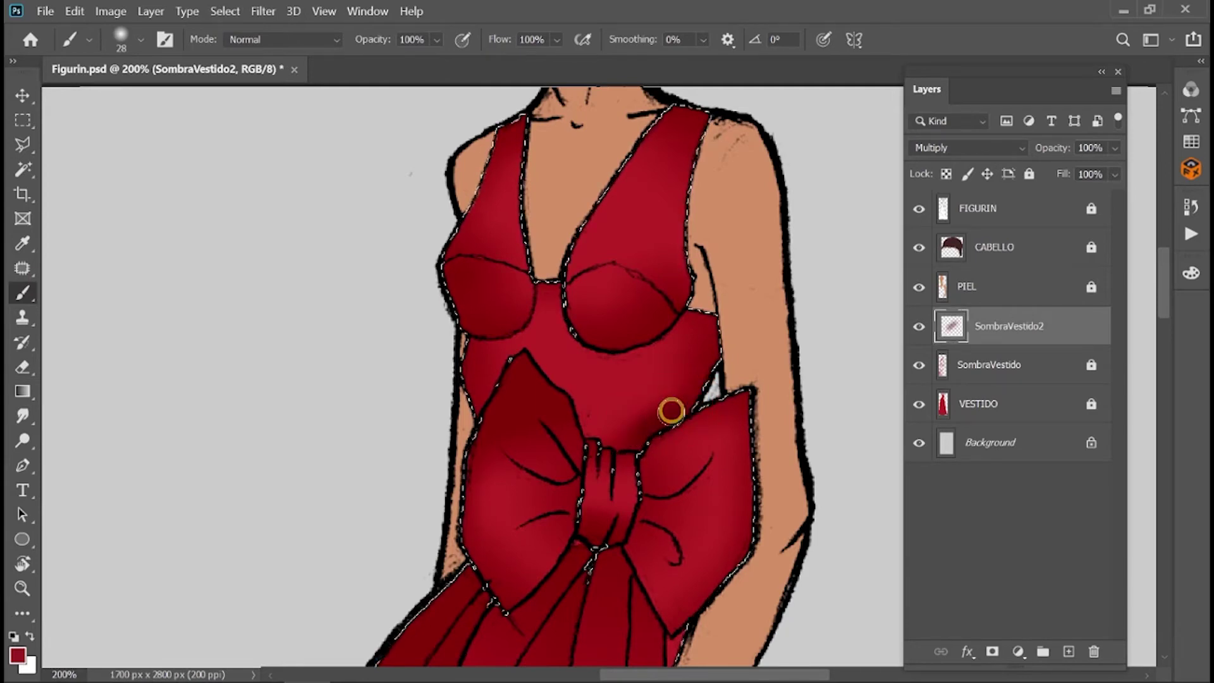
drag(691, 394, 676, 404)
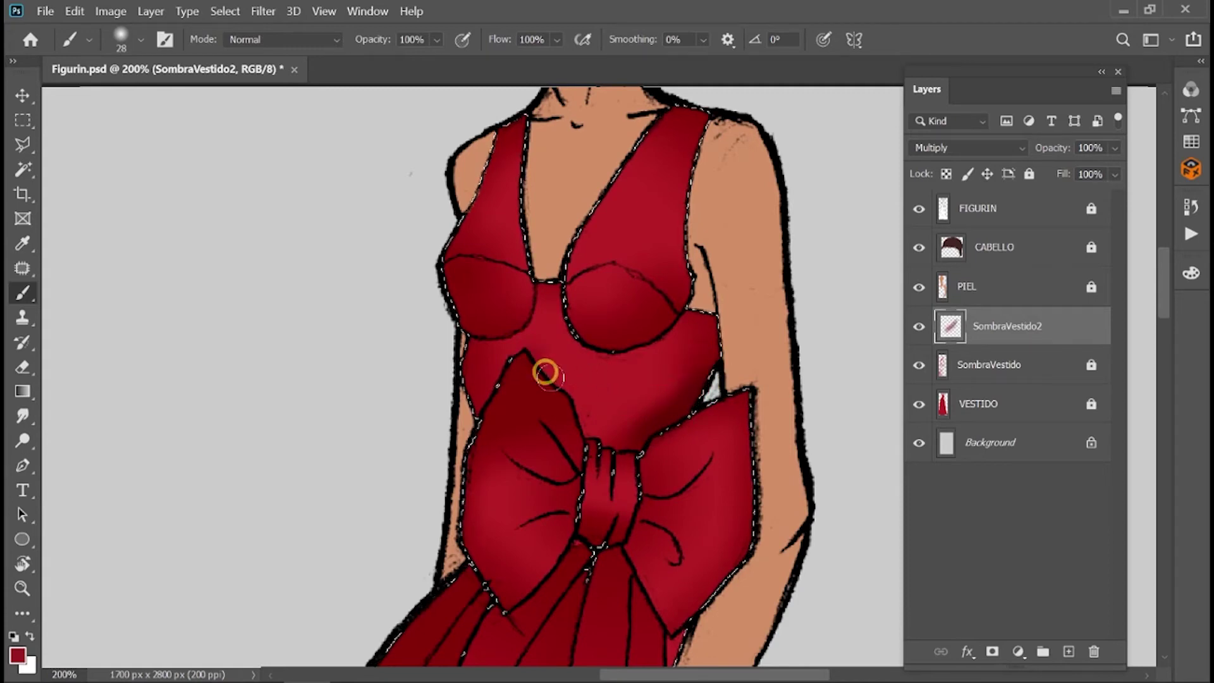
drag(546, 373, 587, 414)
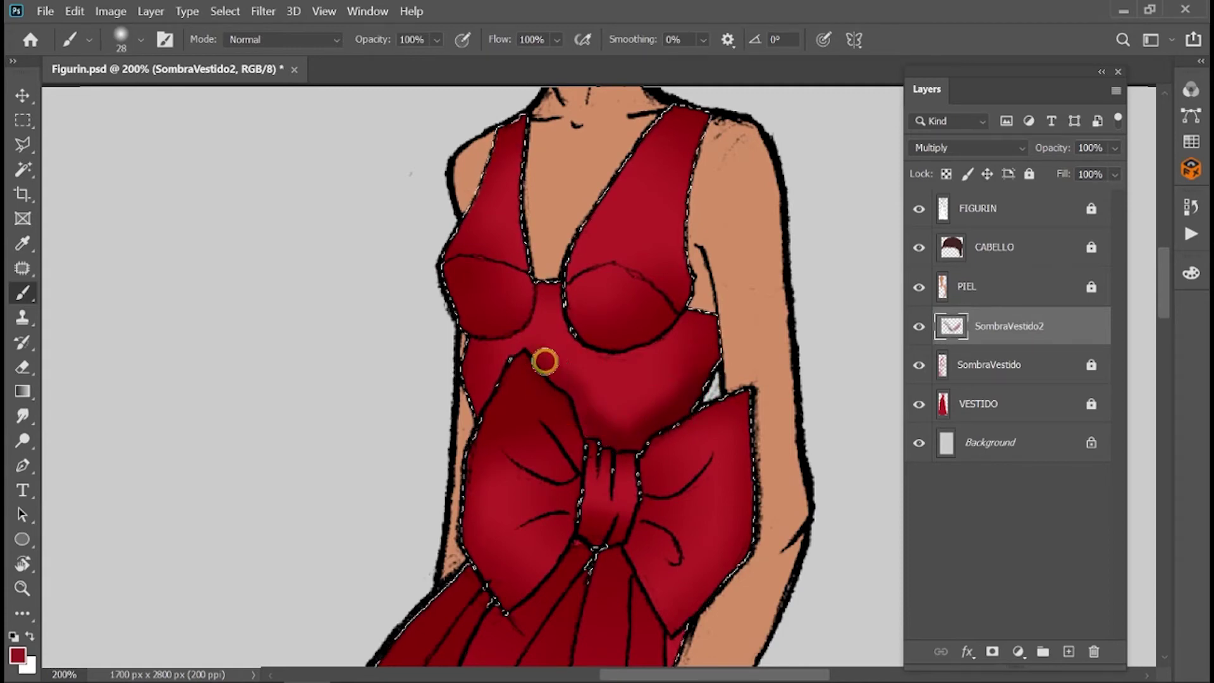
drag(708, 337, 709, 319)
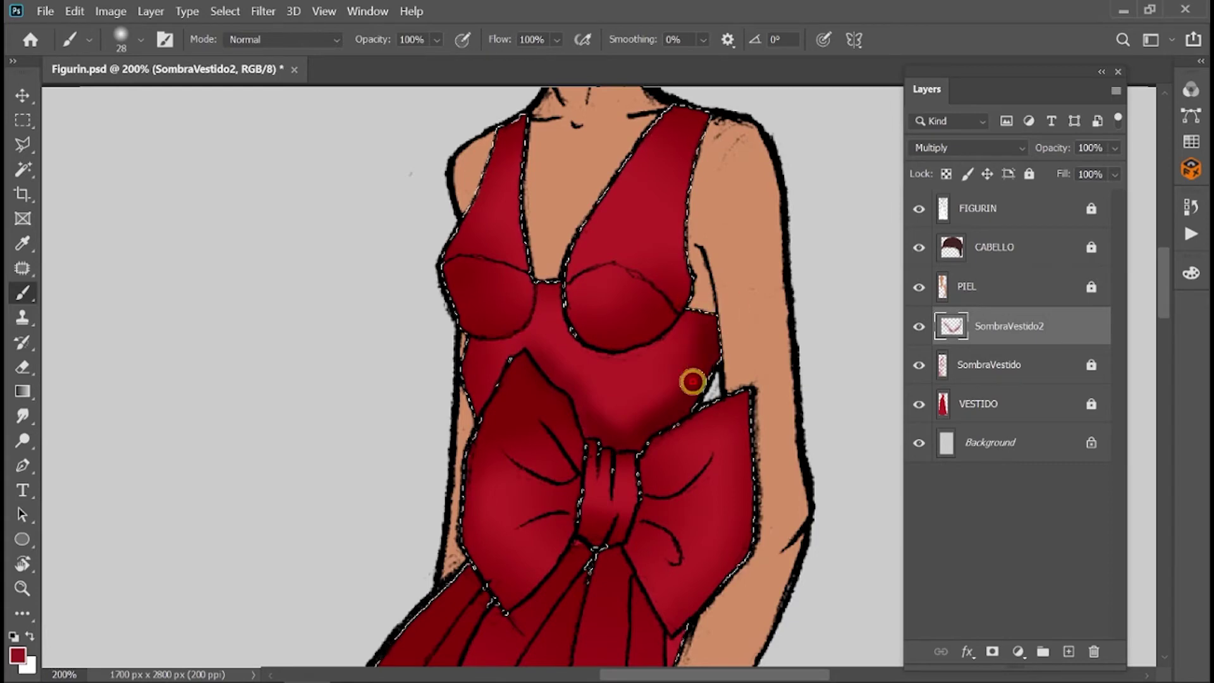
drag(692, 382, 704, 341)
Shade the folds of both bow loops and the centre knot in dark red.
key(ctrl+h)
drag(721, 437, 848, 355)
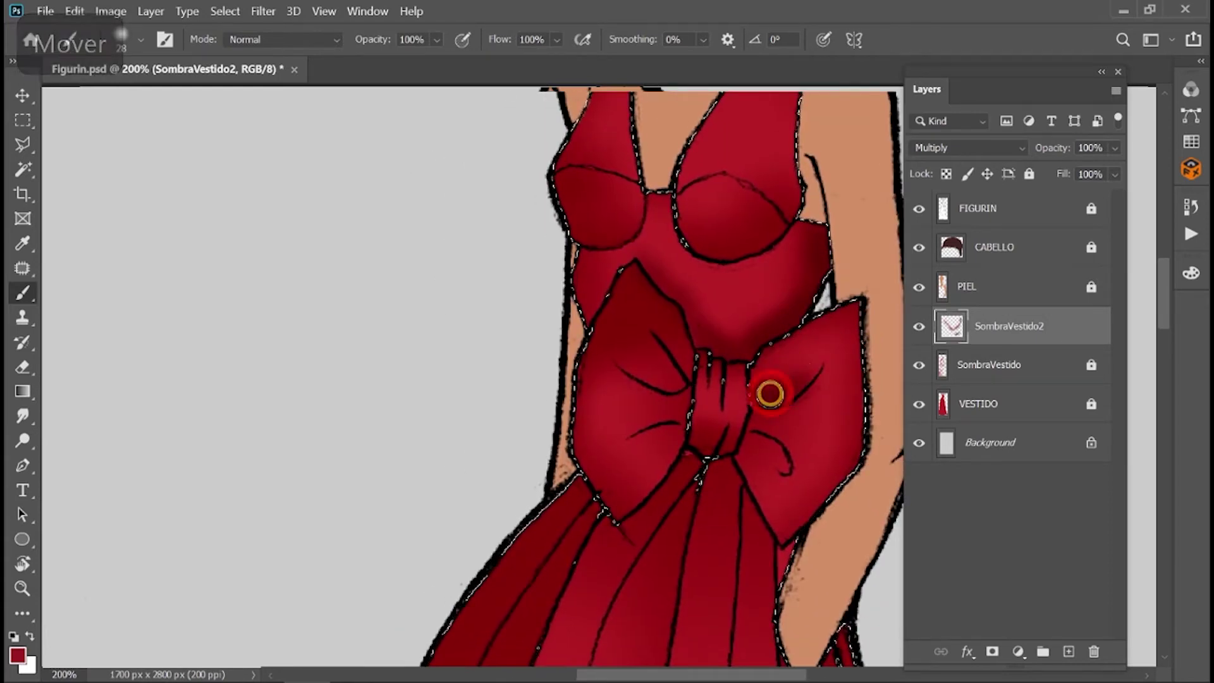
mouse_move(778, 395)
mouse_down()
mouse_move(801, 417)
mouse_move(700, 398)
mouse_move(727, 475)
mouse_up()
key(ctrl+plus)
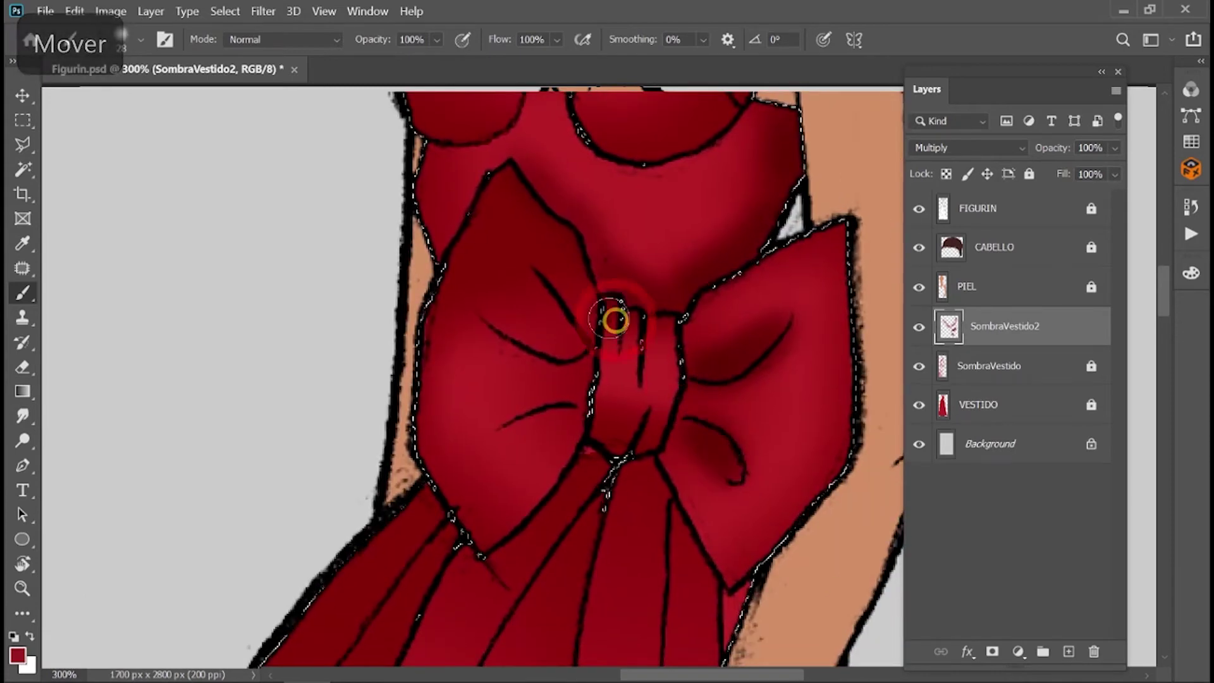
mouse_move(535, 335)
mouse_down()
mouse_move(566, 339)
mouse_move(556, 325)
mouse_move(544, 352)
mouse_up()
mouse_move(550, 399)
mouse_down()
mouse_move(518, 434)
mouse_move(620, 423)
mouse_up()
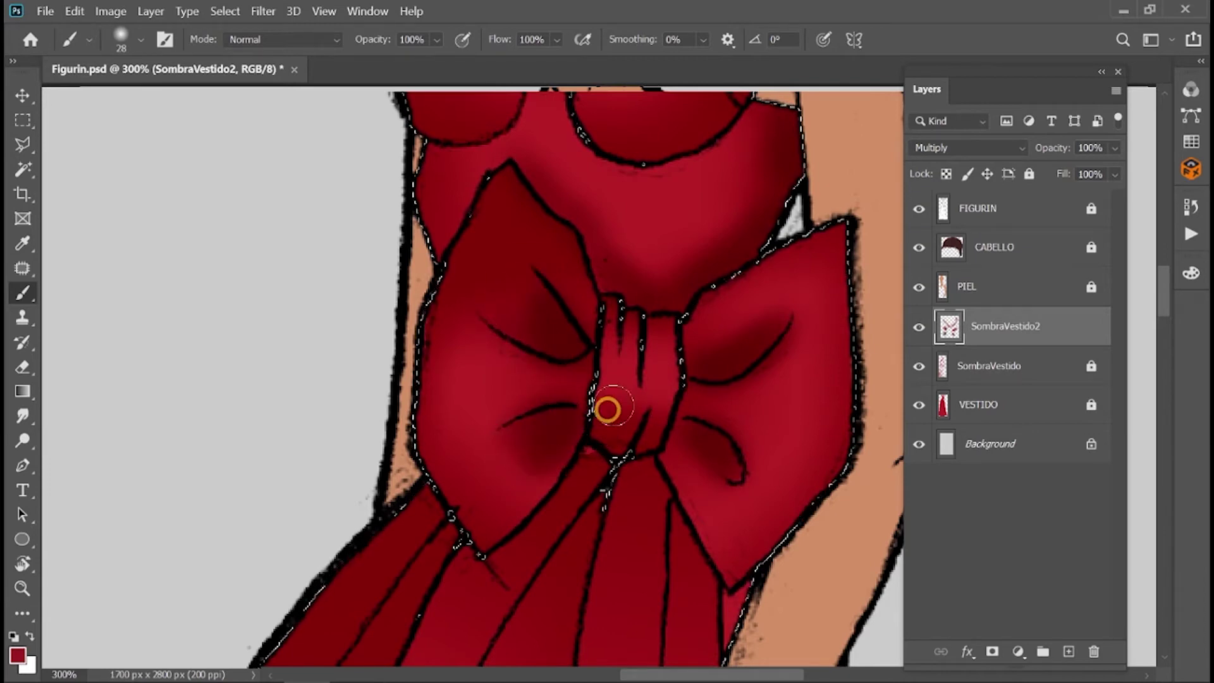
mouse_move(638, 313)
mouse_down()
mouse_move(598, 423)
mouse_move(644, 426)
mouse_move(679, 393)
mouse_up()
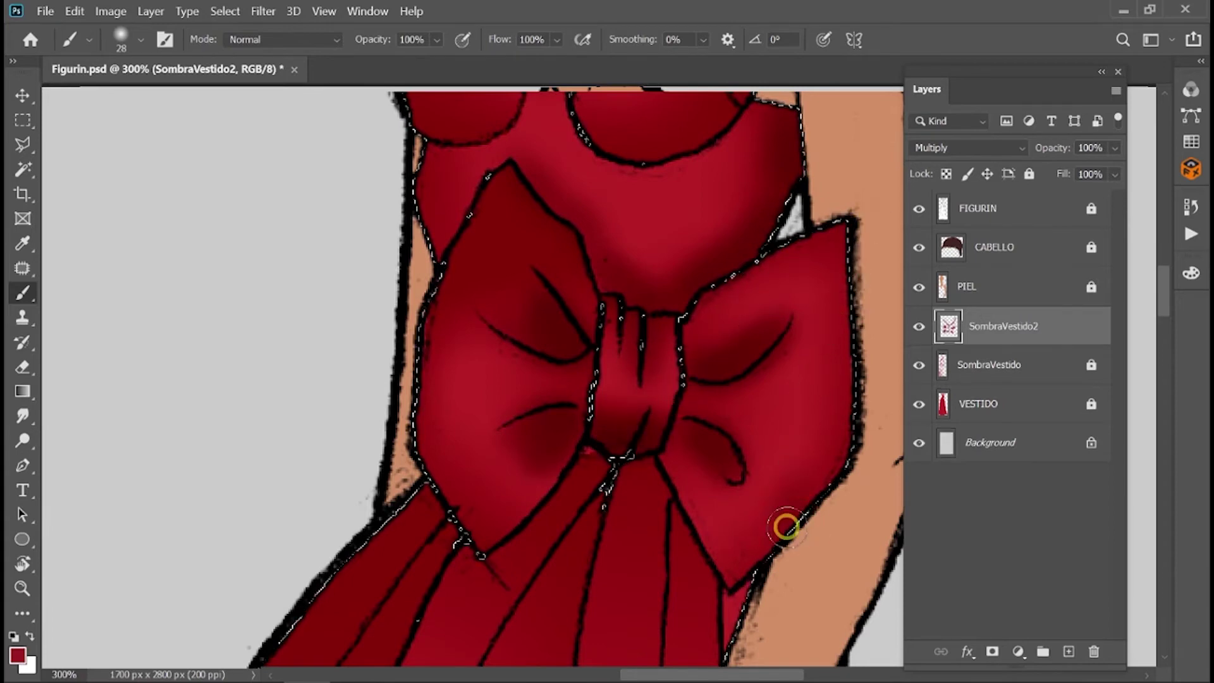
mouse_move(786, 523)
mouse_down()
mouse_move(810, 466)
mouse_move(776, 545)
mouse_up()
mouse_move(416, 333)
mouse_down()
mouse_move(447, 377)
mouse_move(430, 407)
mouse_move(425, 378)
mouse_up()
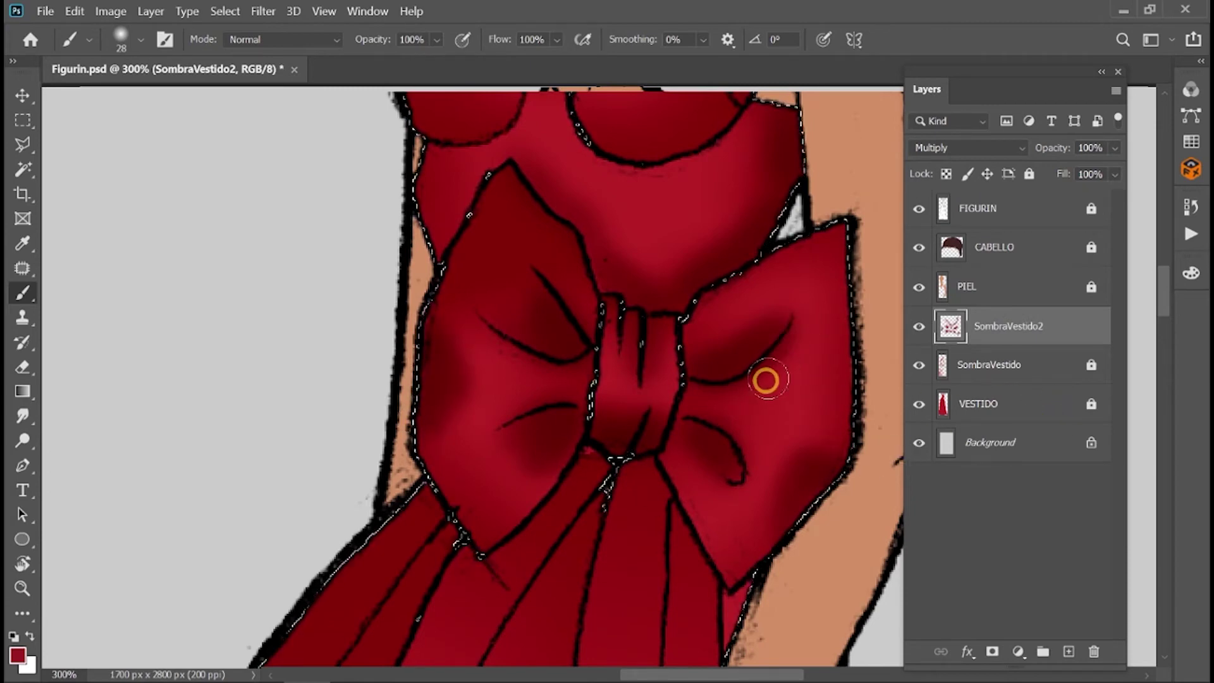
drag(765, 380, 746, 339)
click(22, 370)
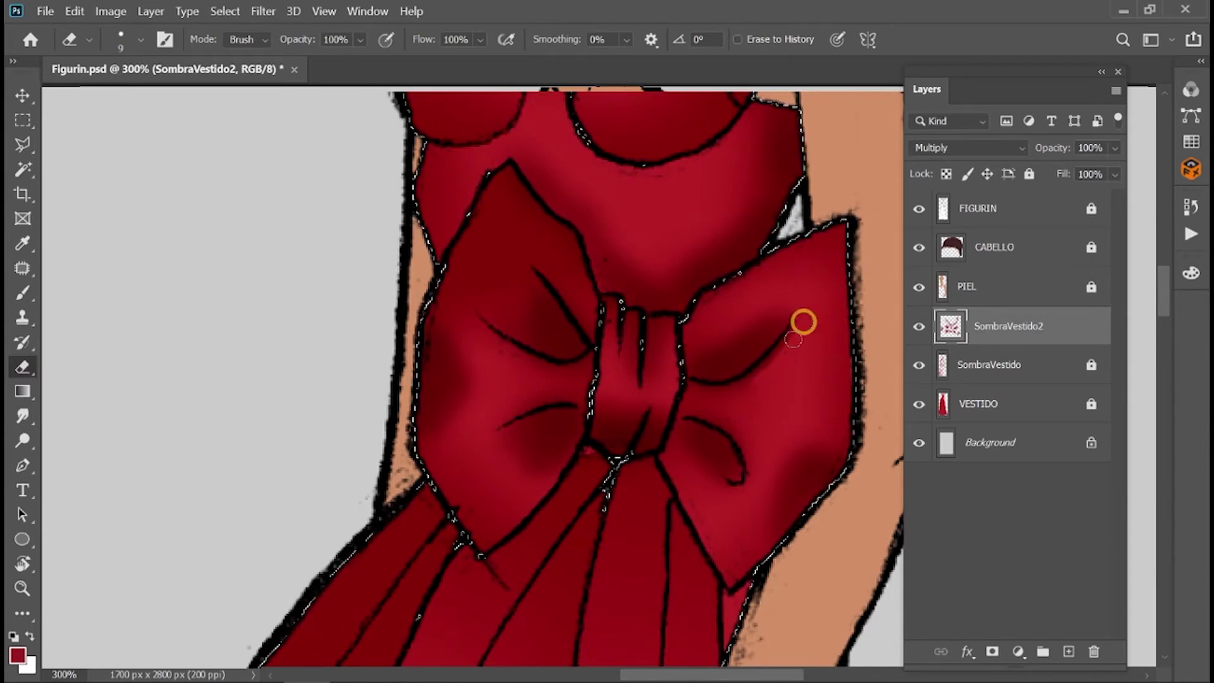
Soften the right bow loop's shading and paint shadow down the central pleat.
drag(804, 325, 735, 395)
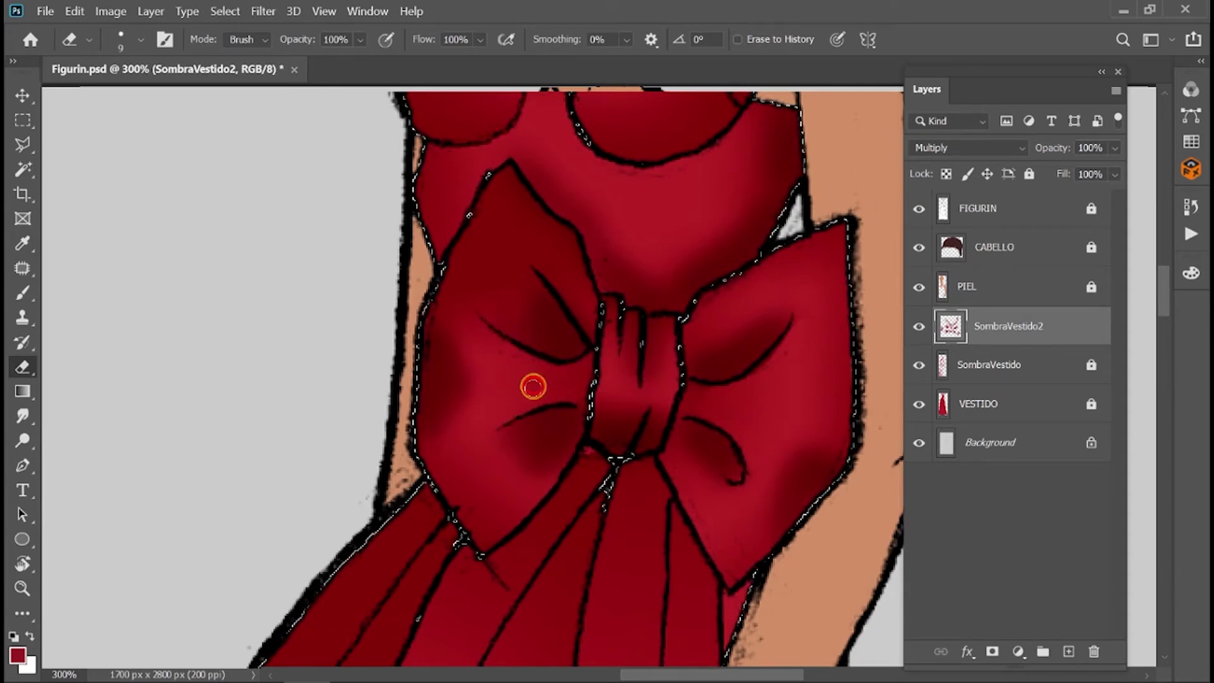
click(37, 288)
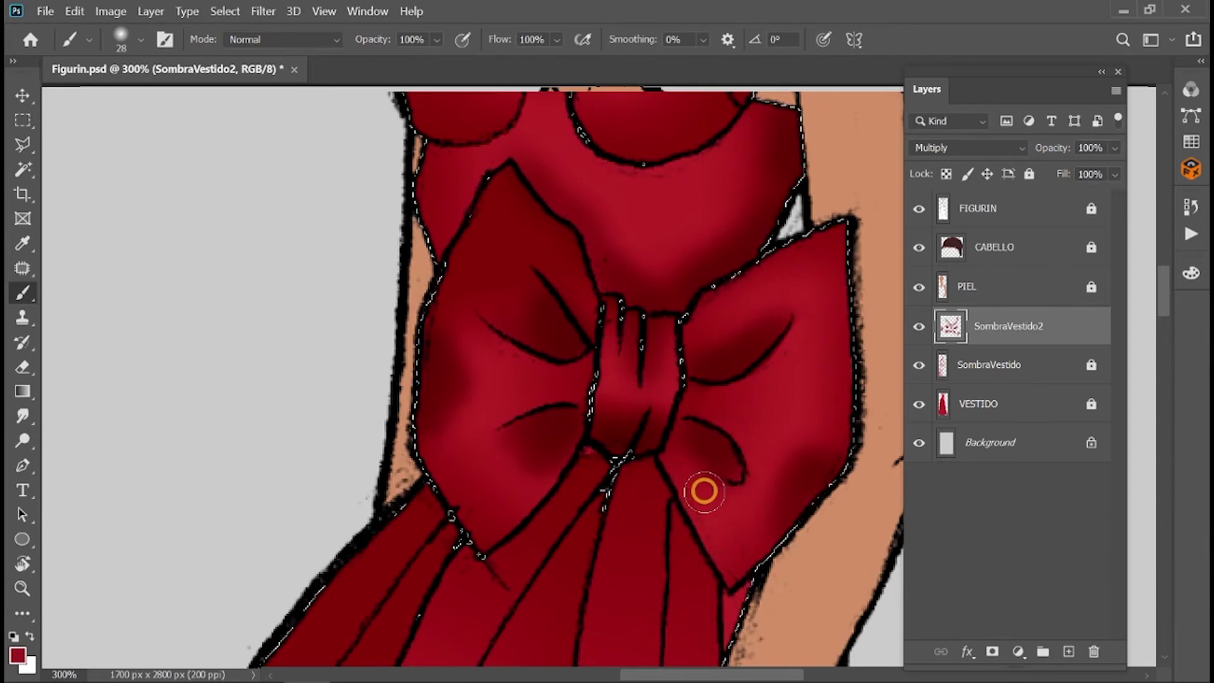
drag(764, 358, 871, 86)
drag(626, 317, 546, 566)
drag(650, 298, 580, 544)
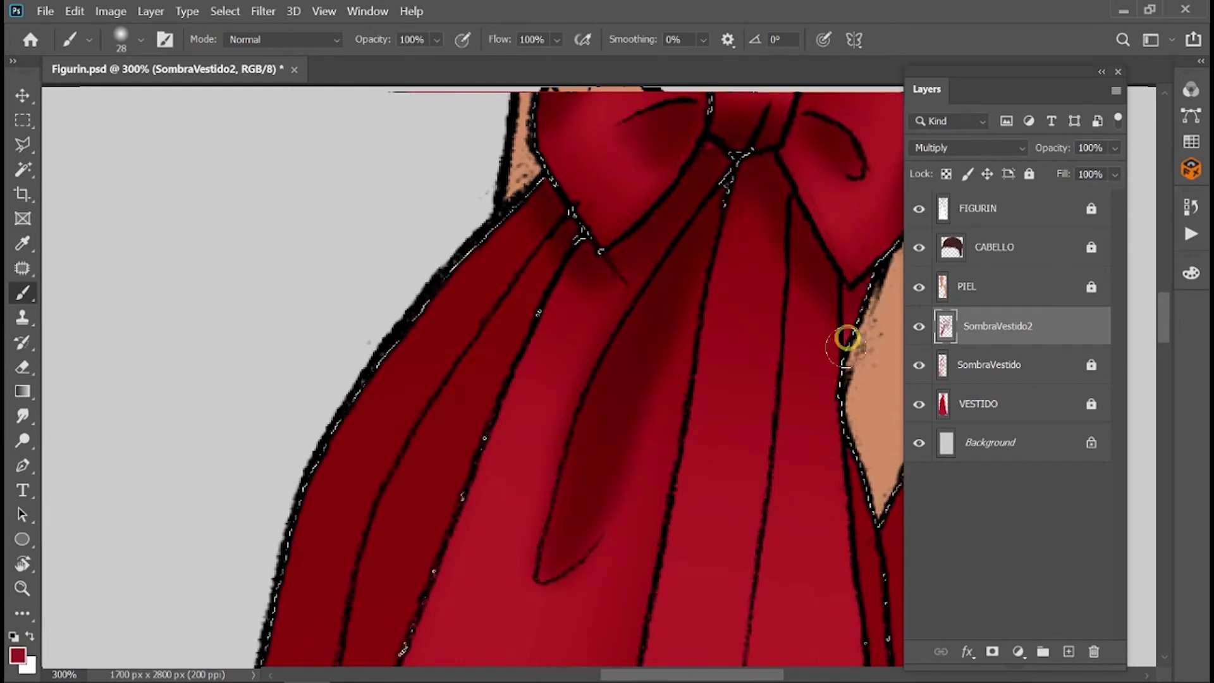
scroll(847, 338, down, 3)
scroll(756, 146, up, 2)
drag(756, 146, 704, 401)
key(ctrl+z)
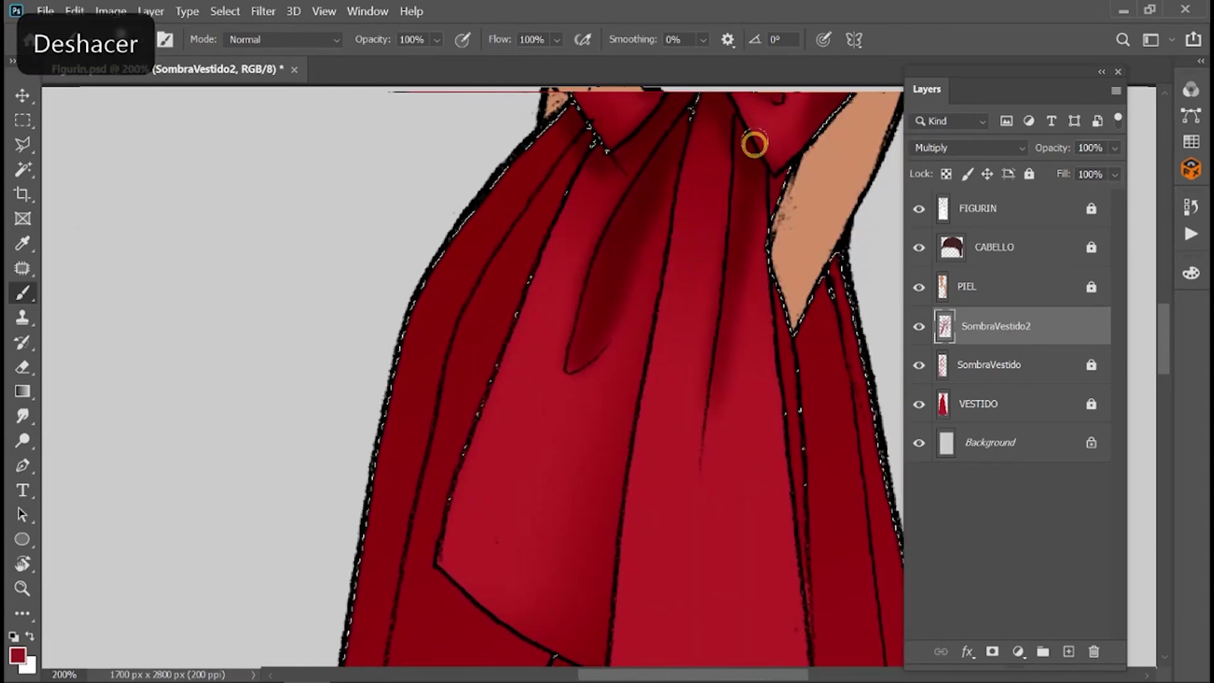
Paint a dark shadow down the dress's left side, discarding a rejected sash stroke.
key(e)
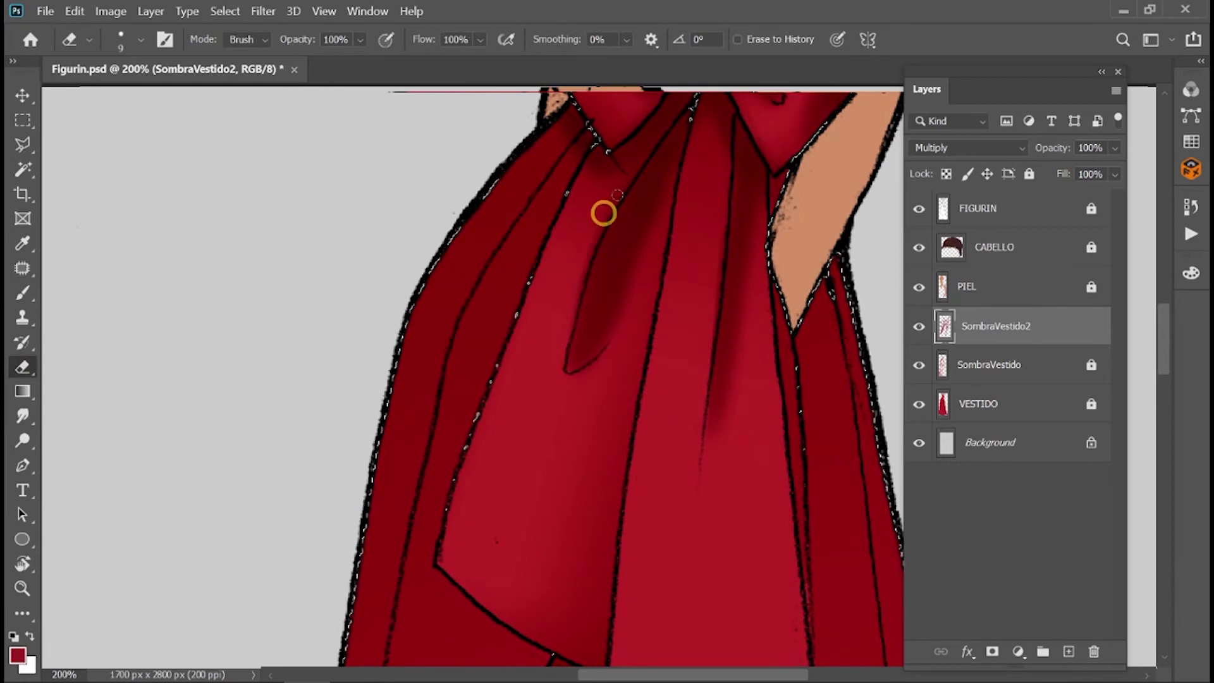
key(b)
scroll(767, 387, down, 3)
scroll(723, 252, up, 1)
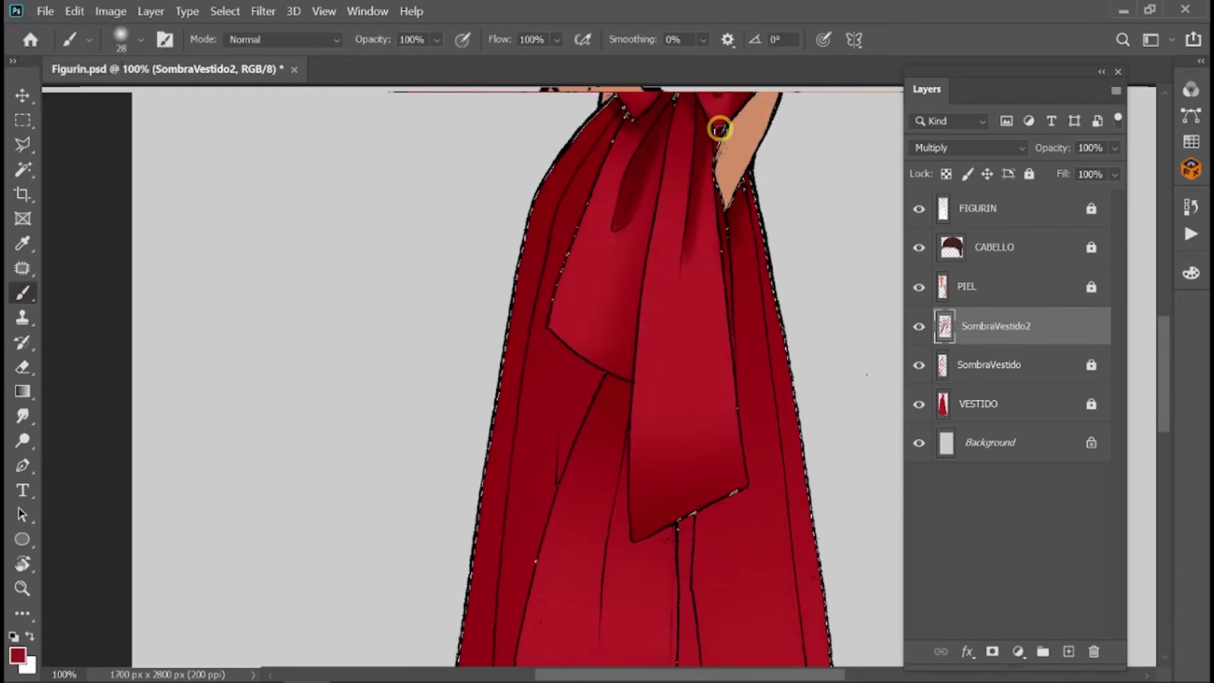
mouse_move(627, 513)
mouse_down()
mouse_move(677, 355)
mouse_move(649, 471)
mouse_move(675, 293)
mouse_up()
key(ctrl+z)
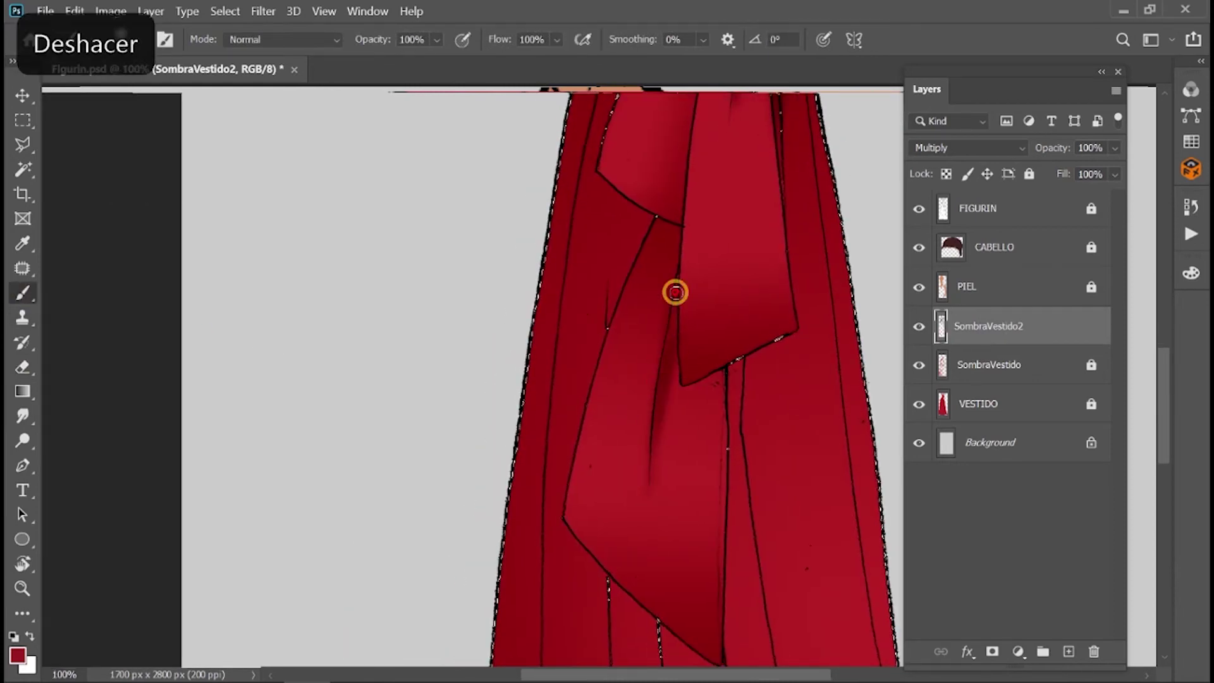
scroll(767, 388, up, 5)
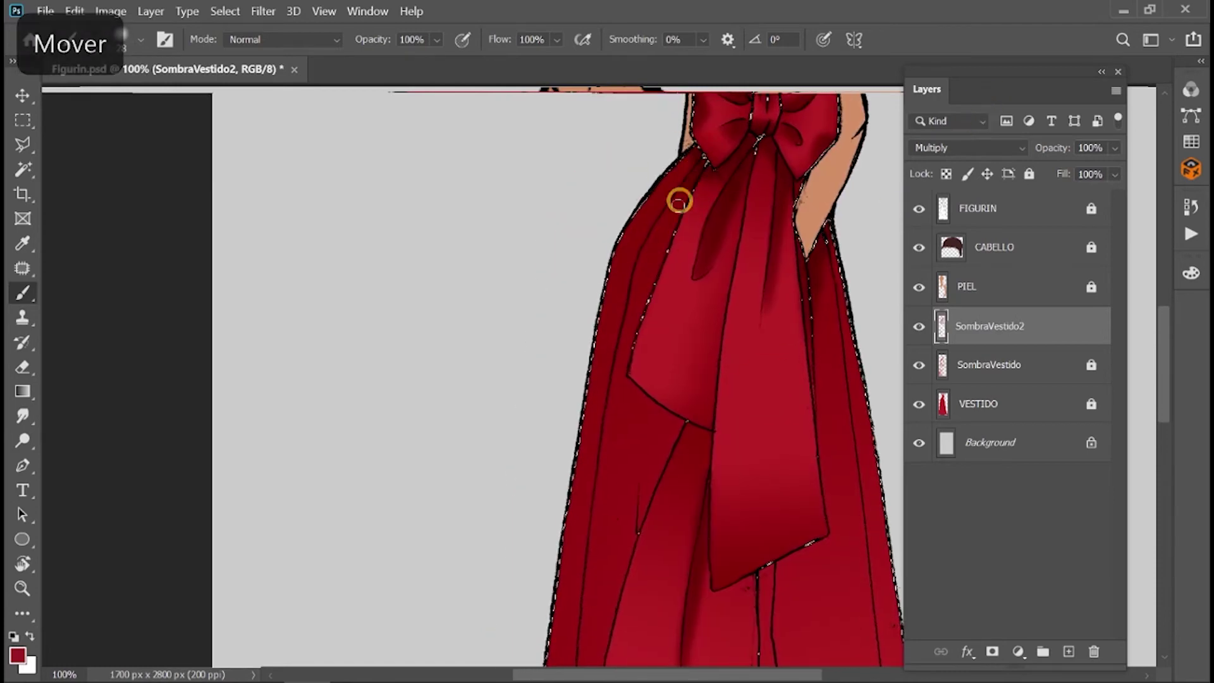
mouse_move(678, 201)
mouse_down()
mouse_move(624, 372)
mouse_move(633, 387)
mouse_move(706, 414)
mouse_up()
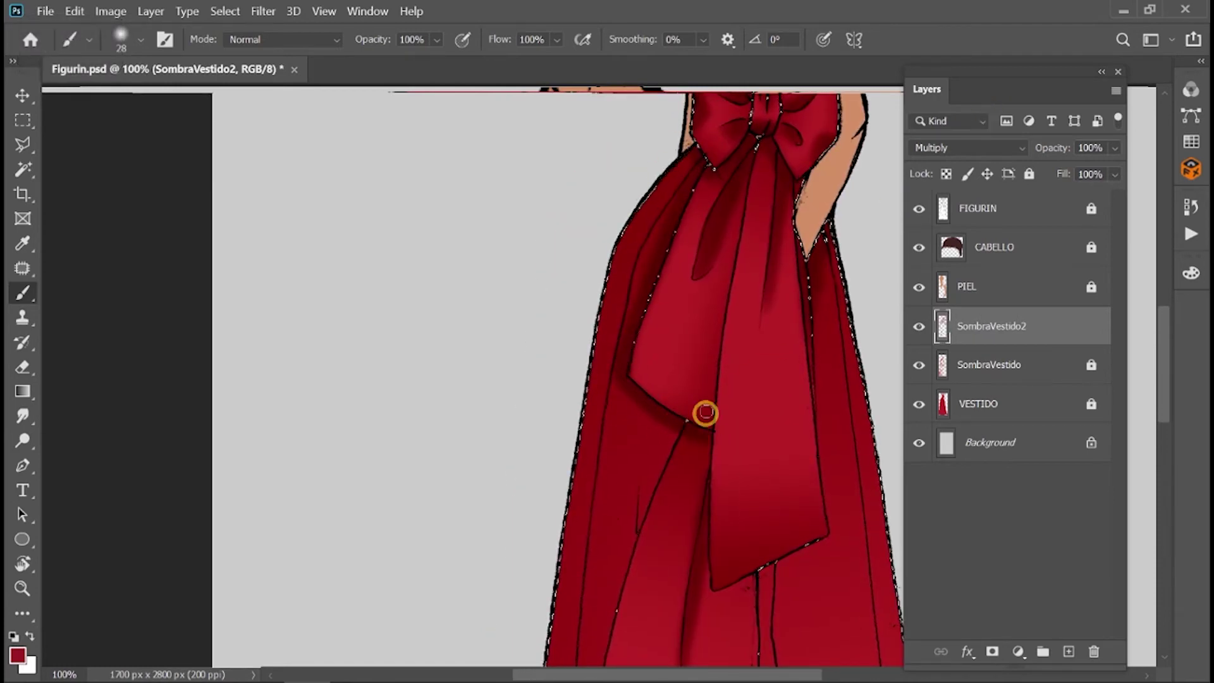
Enlarge the brush to 50 px, lock SombraVestido2, and make PIEL the active layer.
scroll(705, 414, up, 2)
drag(726, 203, 670, 287)
drag(794, 442, 650, 451)
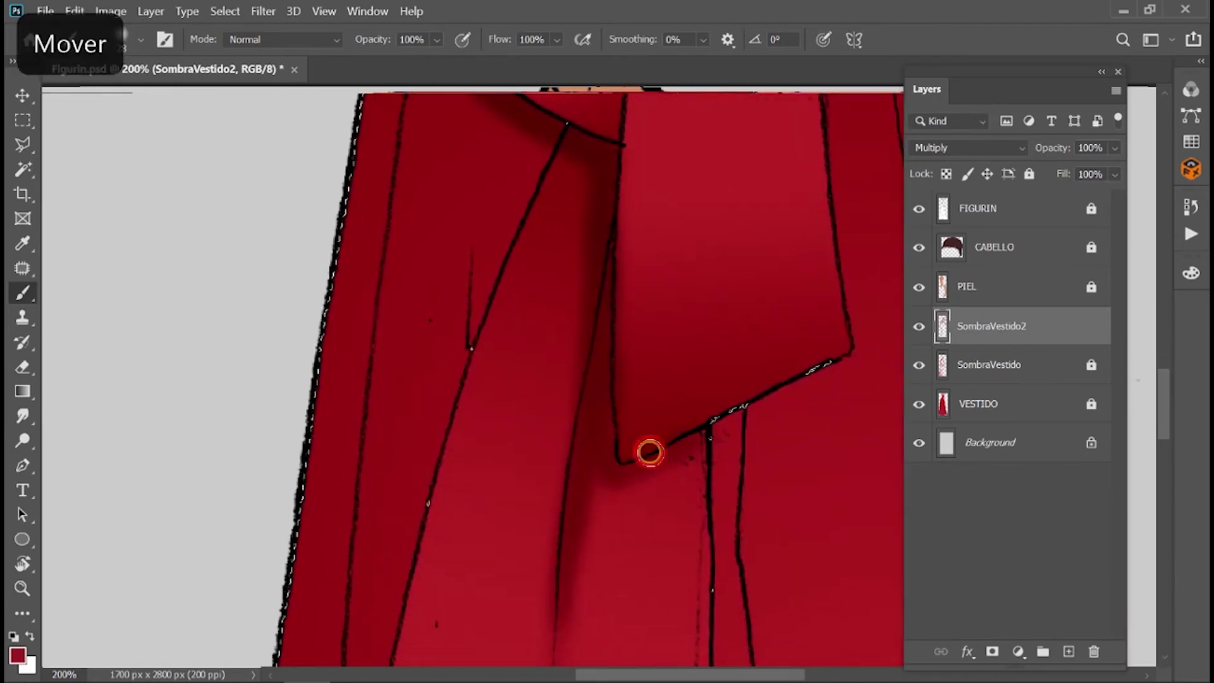
scroll(731, 415, down, 3)
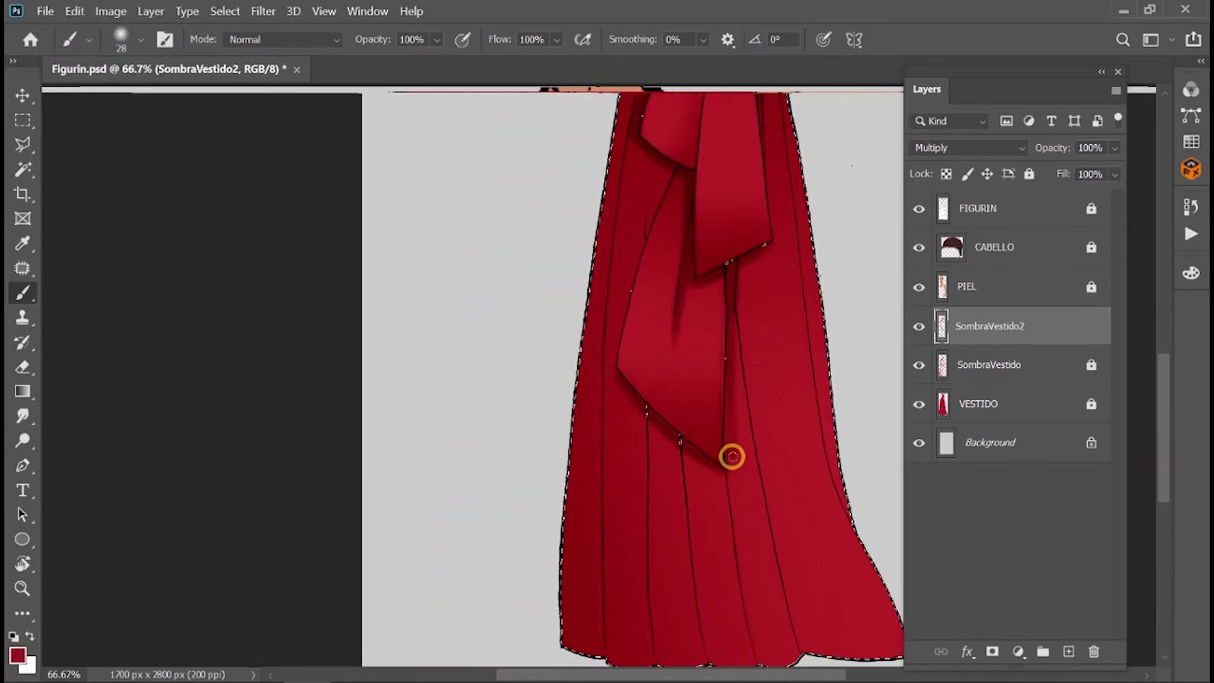
scroll(732, 457, down, 1)
right_click(750, 295)
drag(864, 242, 869, 242)
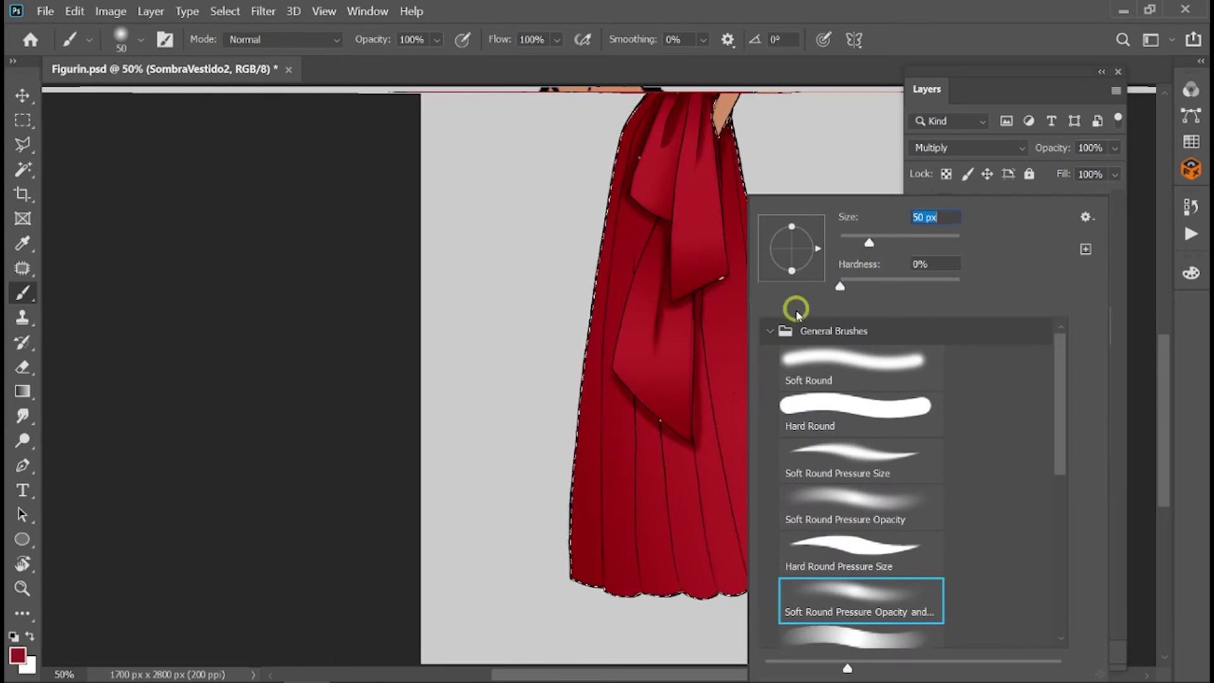
scroll(656, 182, up, 2)
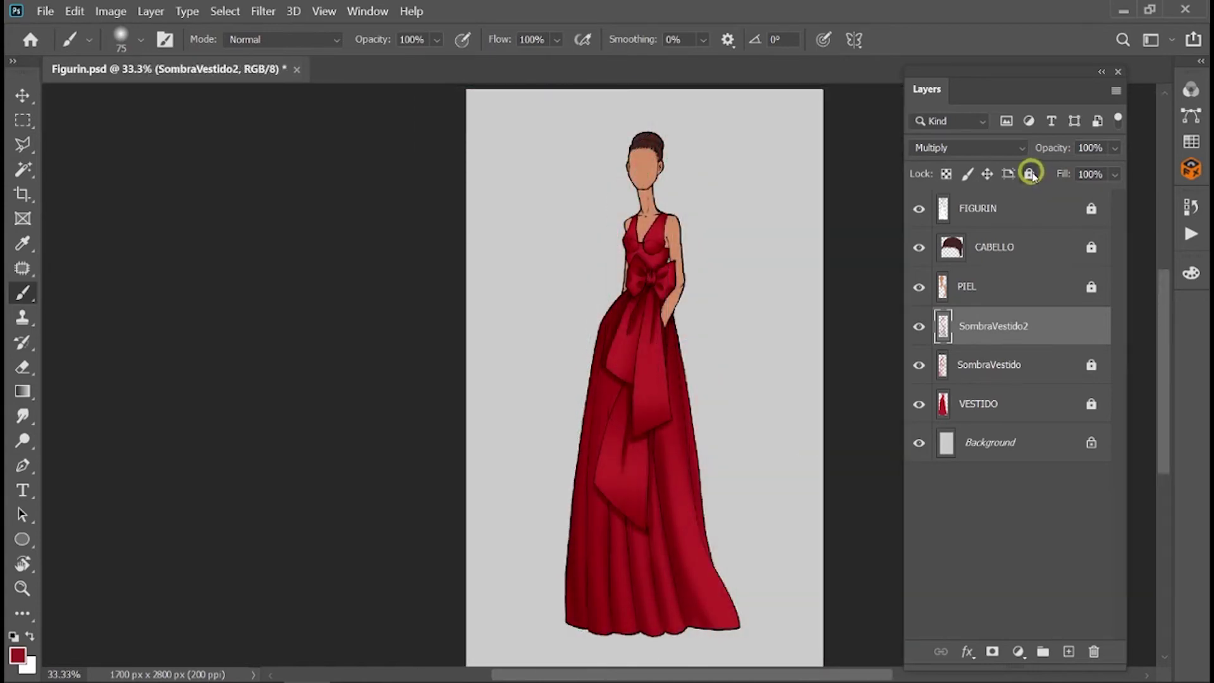
click(1030, 174)
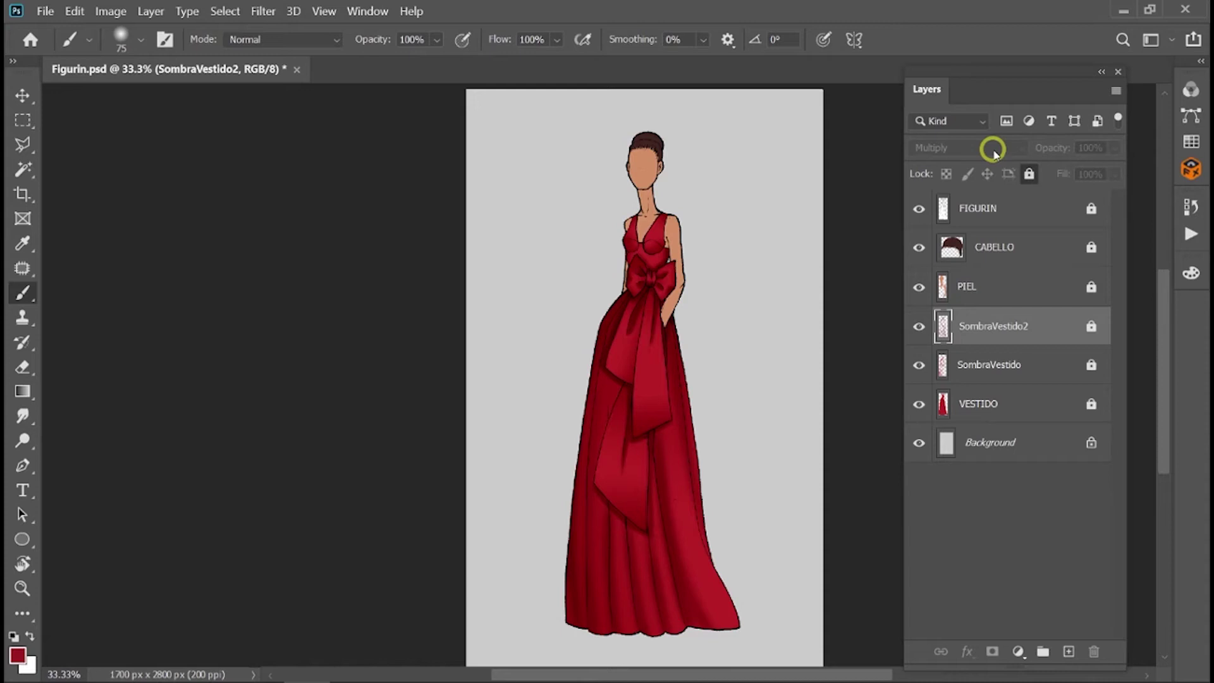
key(alt+bracketright)
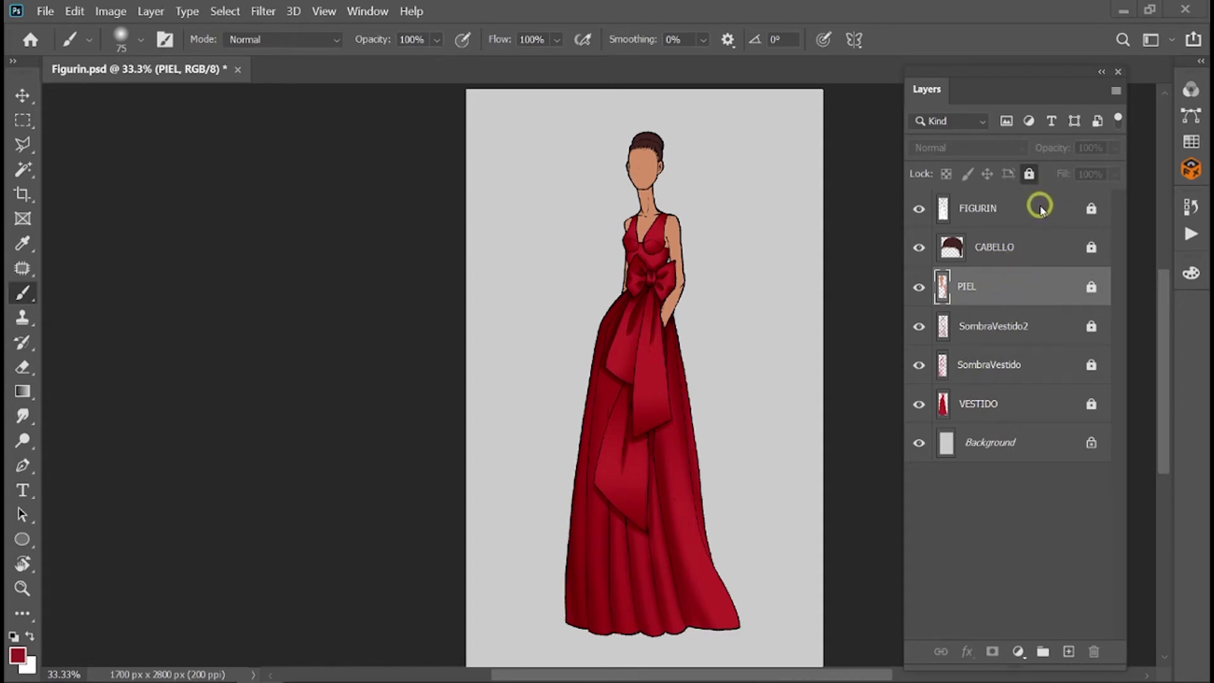
Add a new layer above PIEL named SombraPiel.
click(1068, 651)
double_click(980, 288)
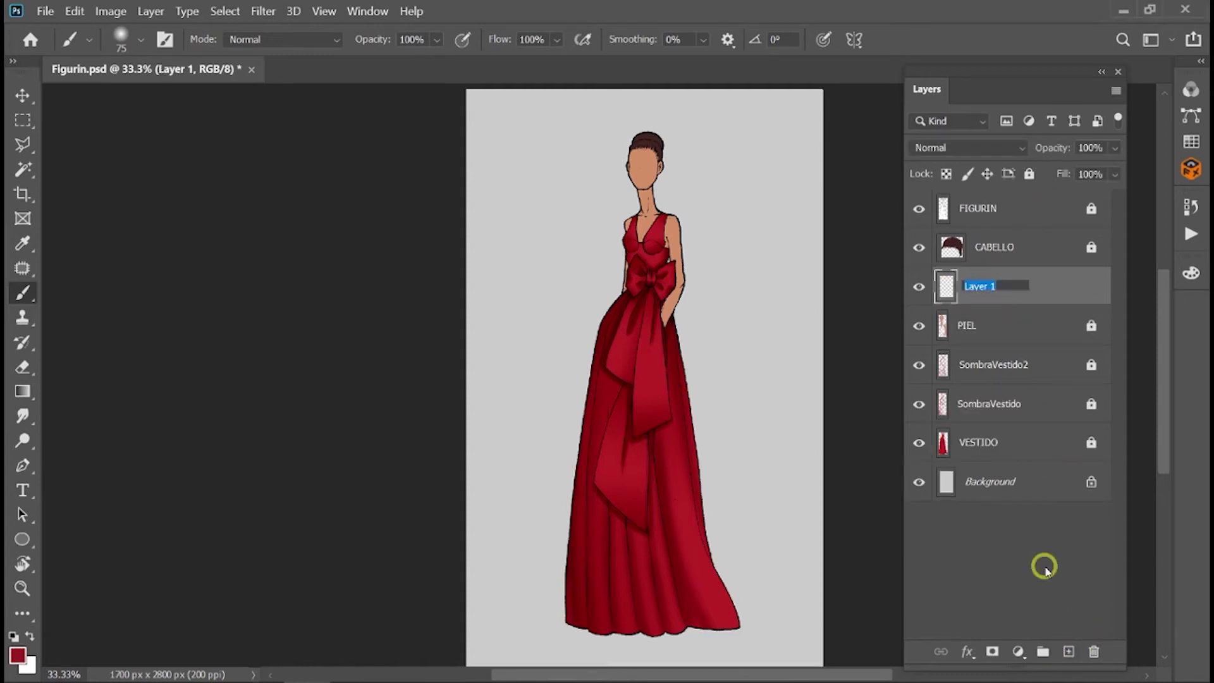
text(SombraPiel)
key(Return)
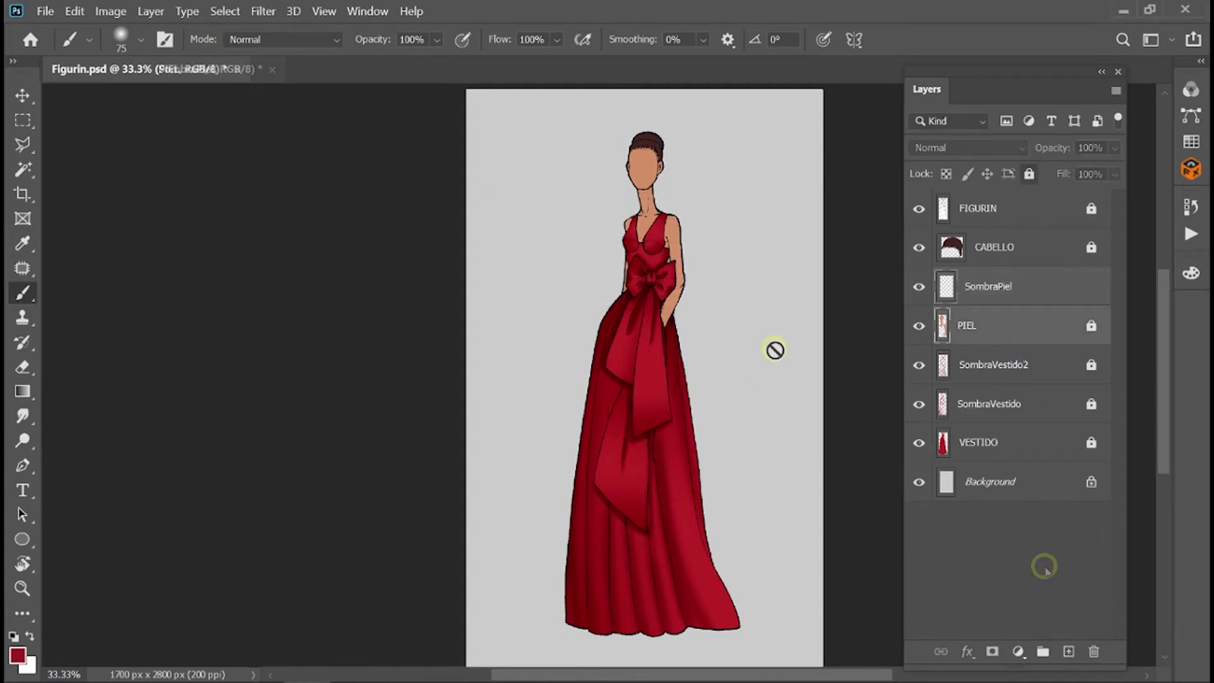
Magic Wand the neck and chest skin and expand the selection.
key(v)
key(ctrl+plus)
key(w)
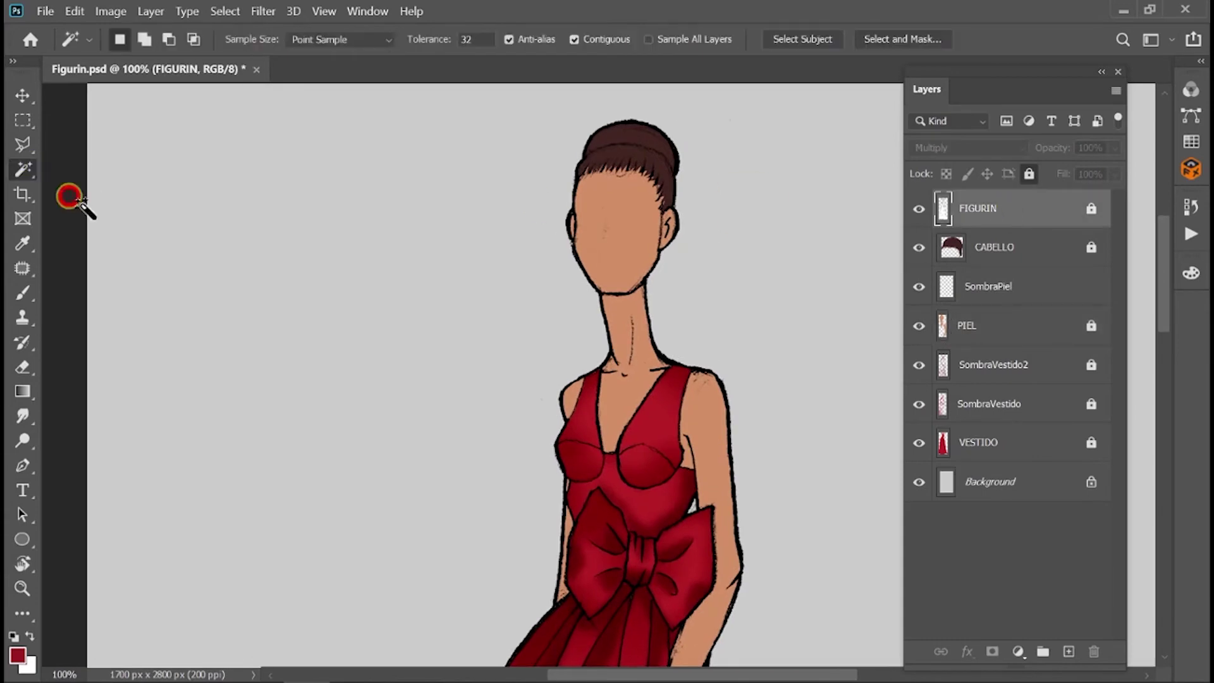
click(657, 250)
shift+click(713, 556)
key(ctrl+plus)
click(224, 11)
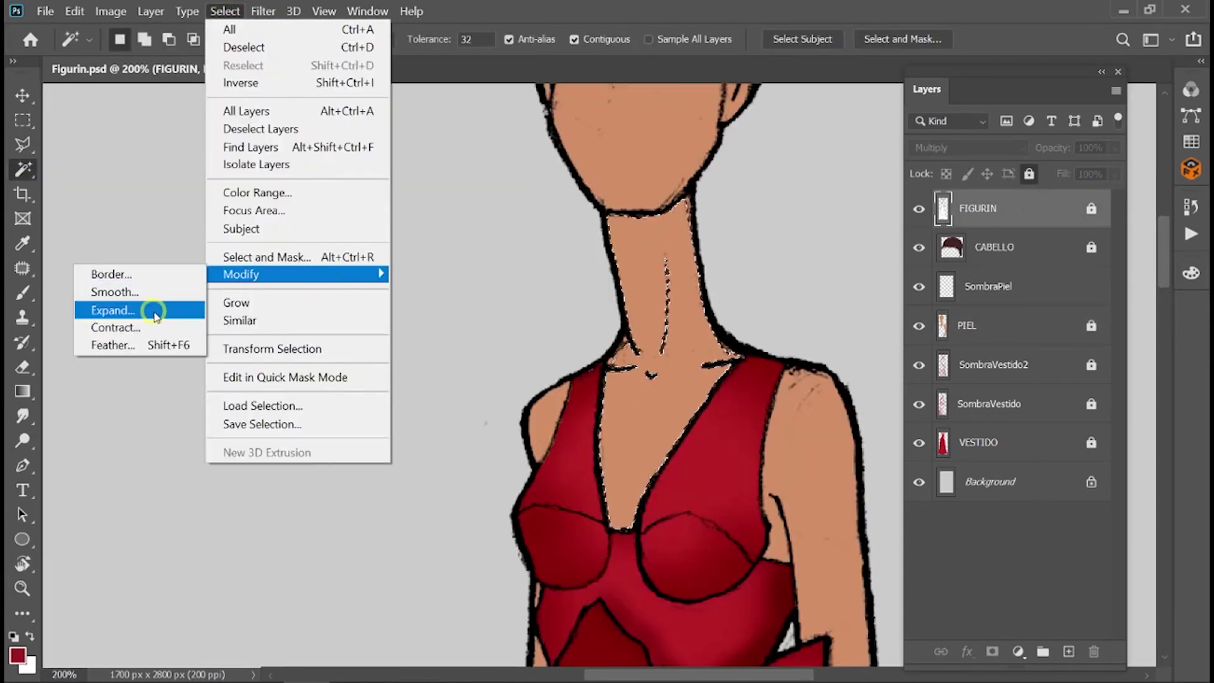
click(108, 309)
click(1018, 334)
Set SombraPiel to Multiply and gradient-shade the top of the neck.
key(alt+bracketleft)
key(alt+bracketleft)
key(g)
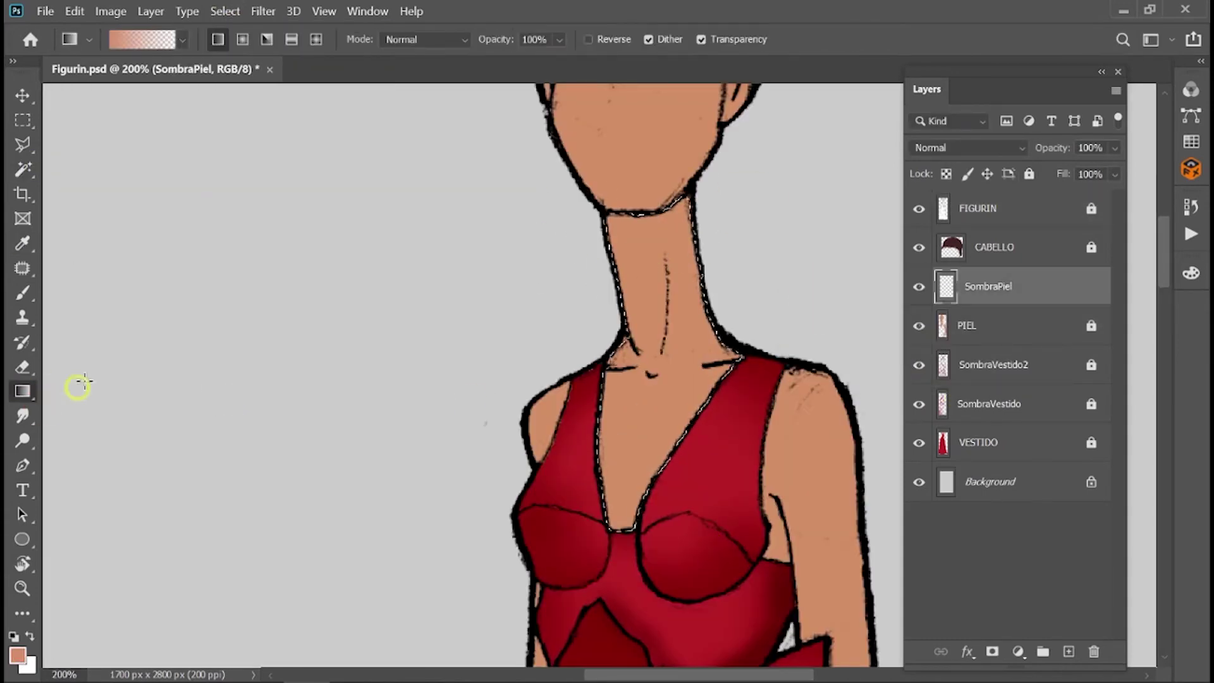
click(967, 147)
key(Escape)
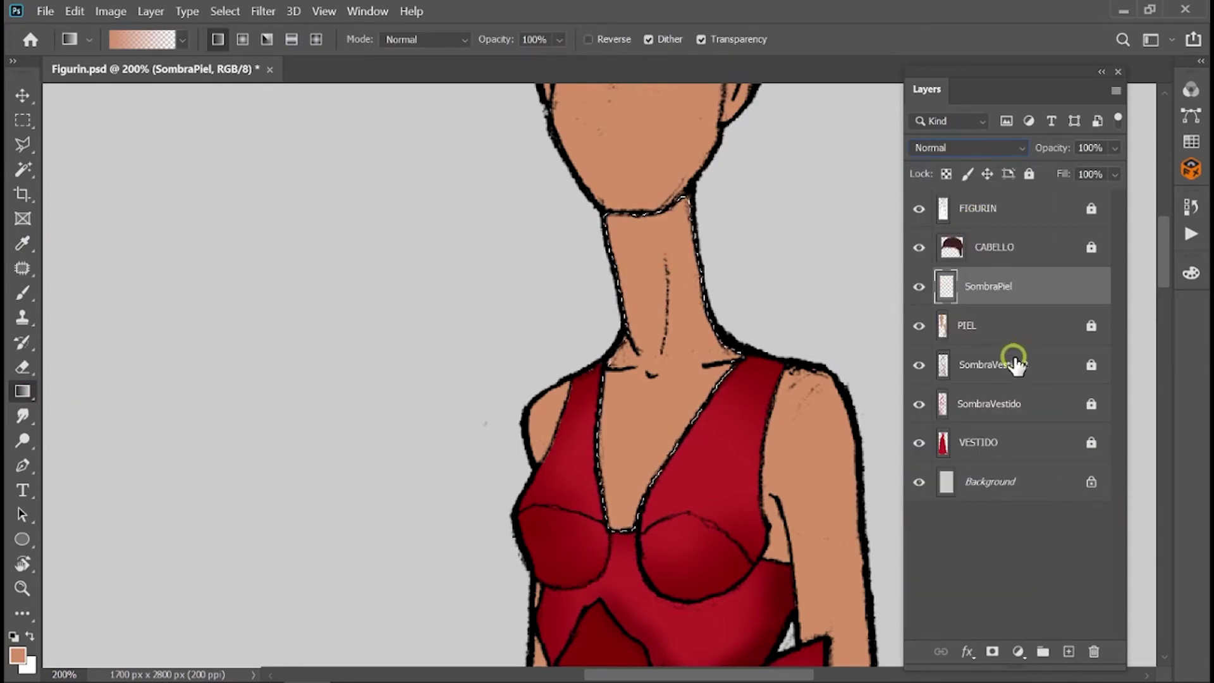
click(1005, 147)
click(979, 222)
drag(602, 209, 646, 561)
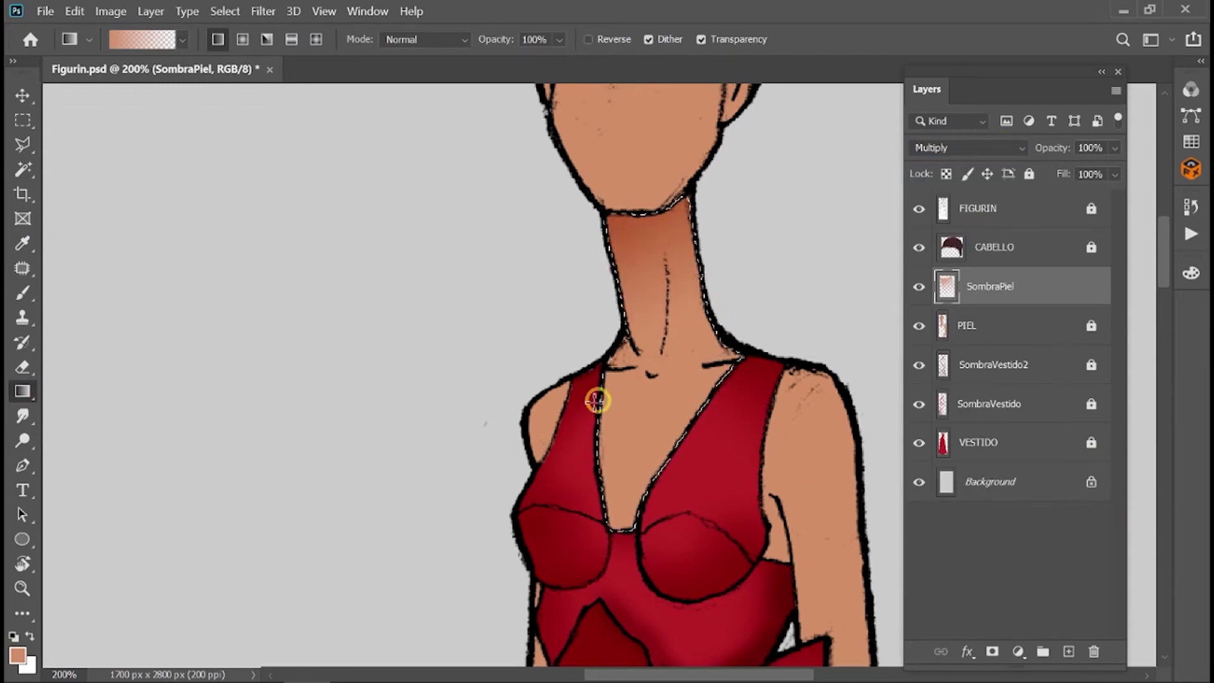
Return to FIGURIN with the Magic Wand and review the Select > Modify options.
click(980, 208)
key(w)
key(ctrl+minus)
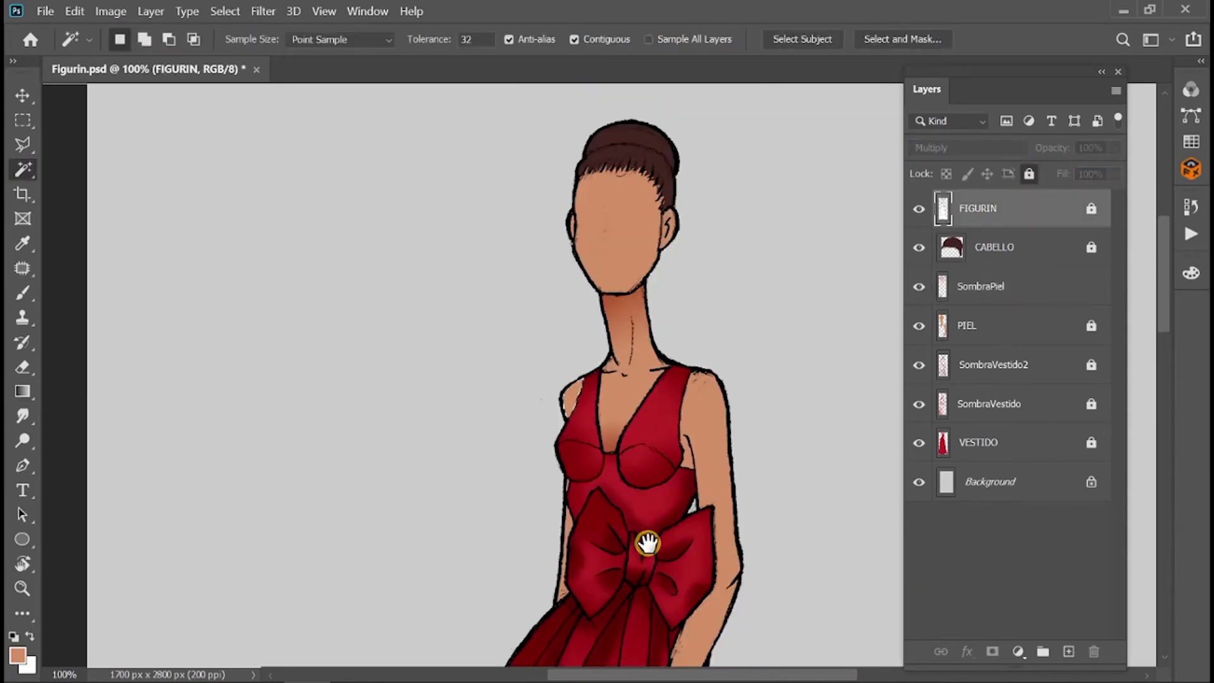
key(ctrl+plus)
click(225, 10)
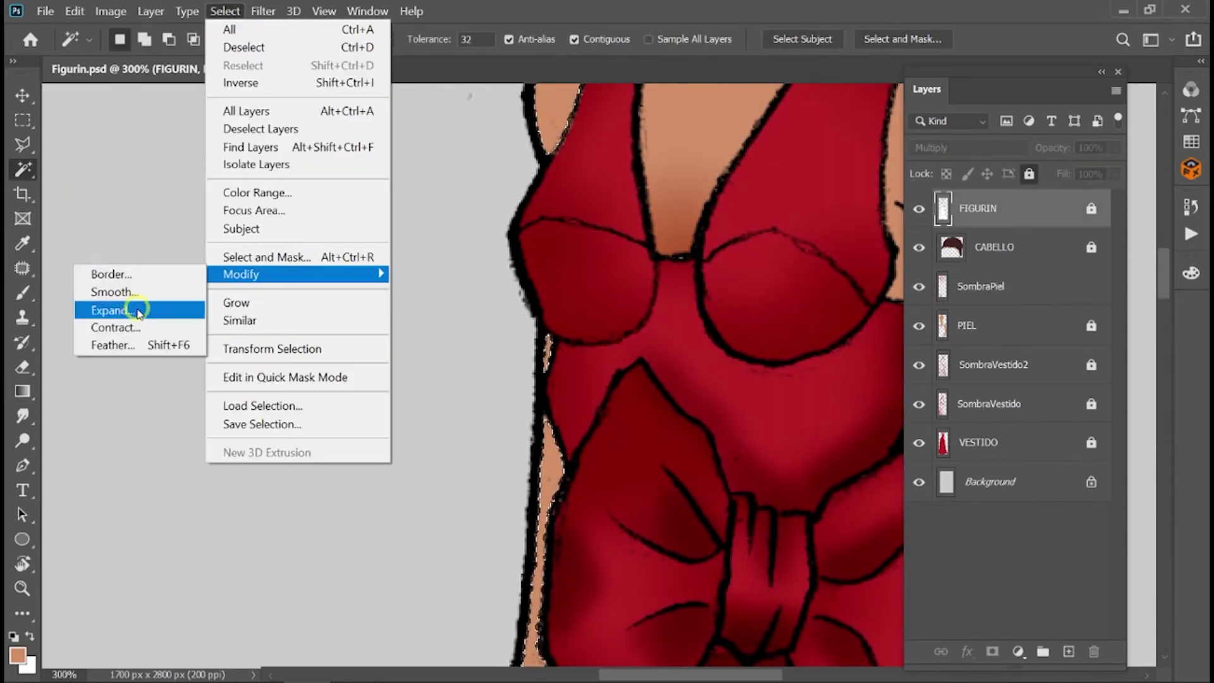
click(135, 312)
key(ctrl+minus)
Select and expand the arm skin on FIGURIN, then gradient-shade the arm on SombraPiel.
click(23, 392)
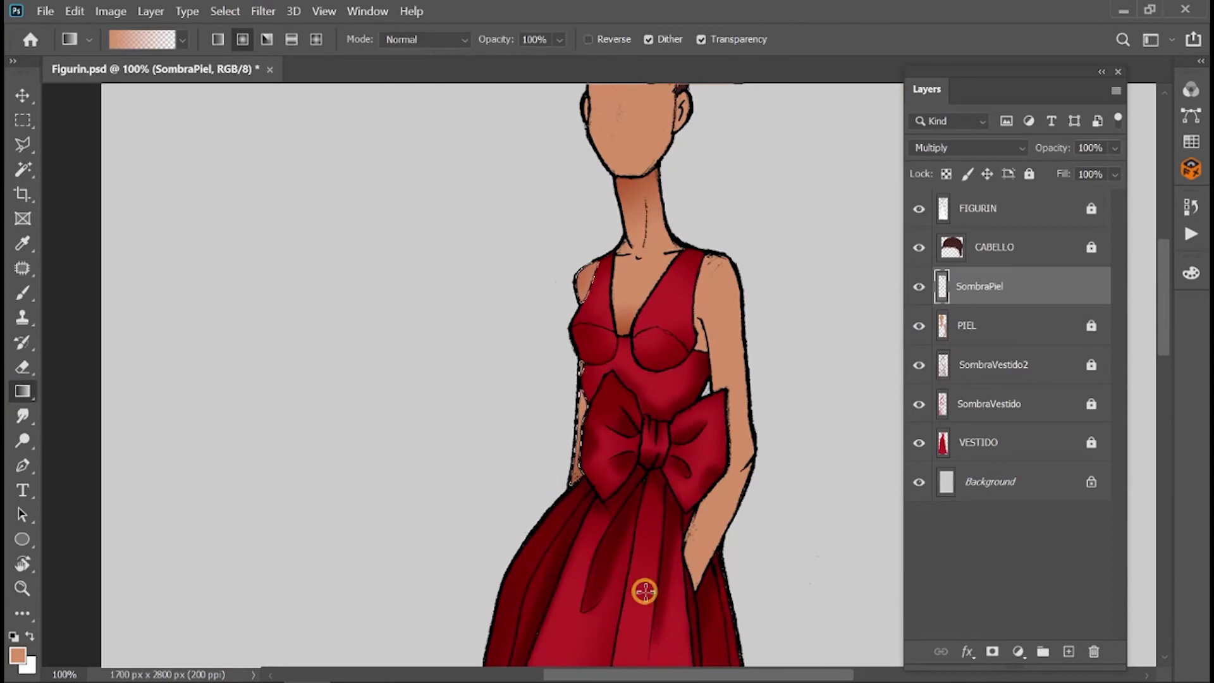
click(1002, 215)
key(w)
click(727, 352)
click(224, 11)
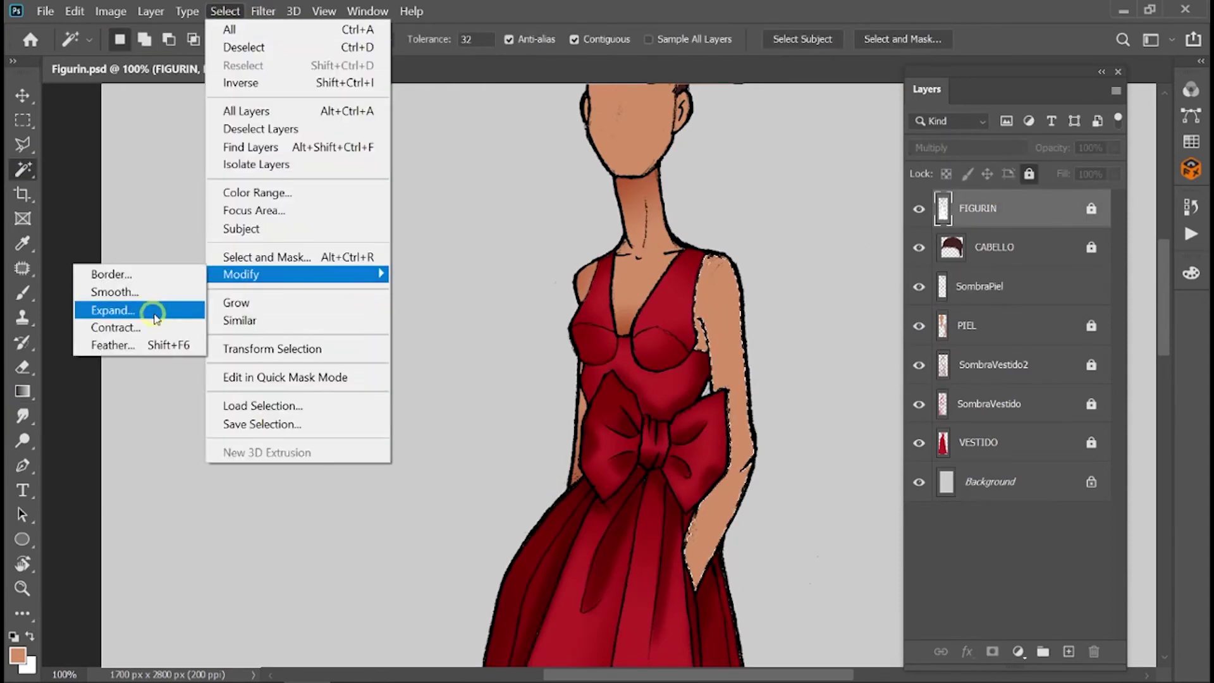
click(101, 312)
click(980, 286)
click(23, 392)
drag(664, 588, 712, 525)
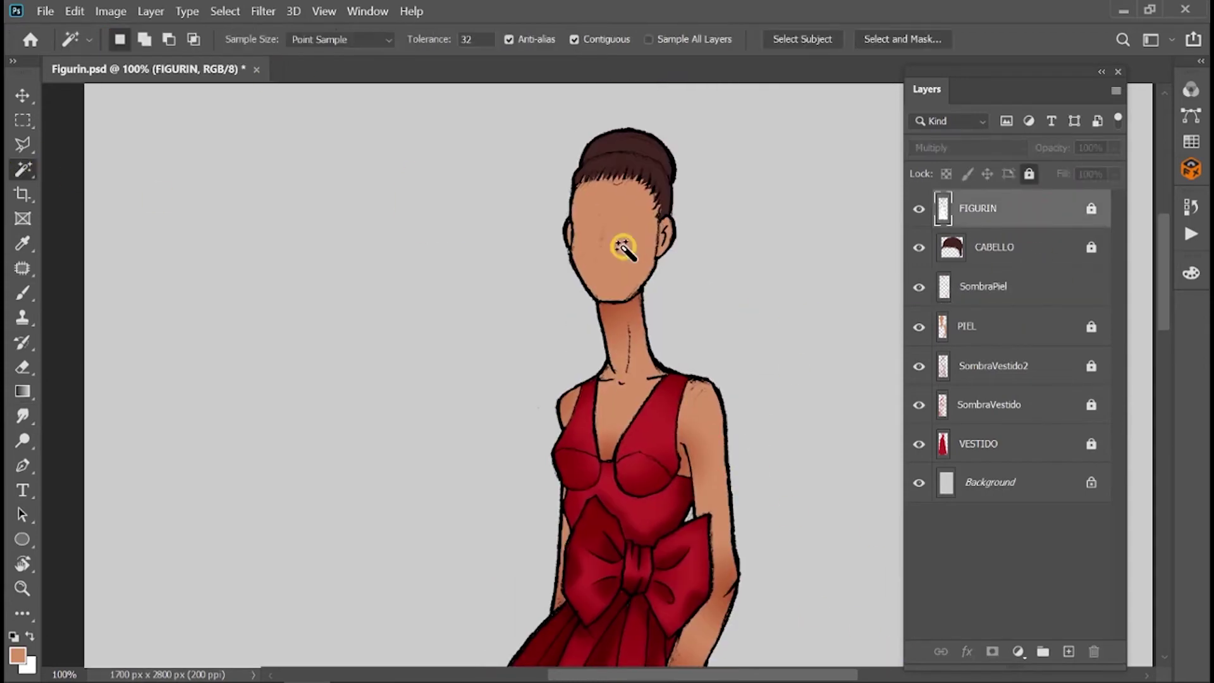
Gradient-shade the face on SombraPiel and clear the selection.
click(224, 11)
click(1025, 303)
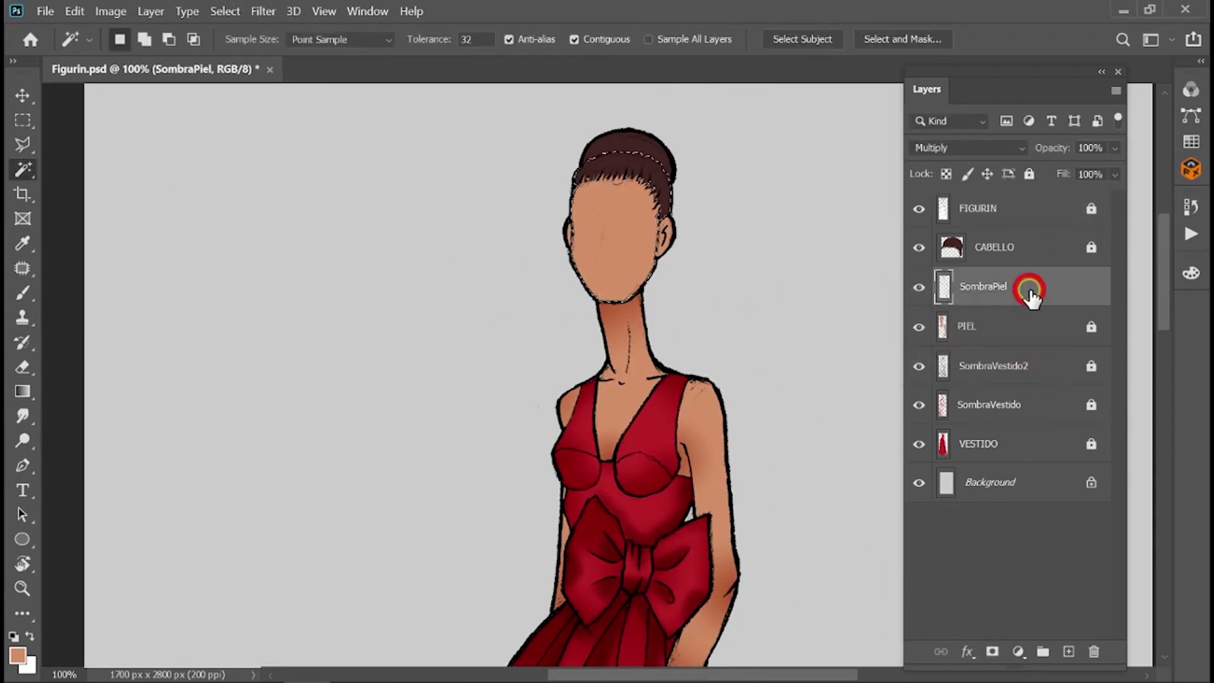
key(g)
drag(563, 289, 632, 240)
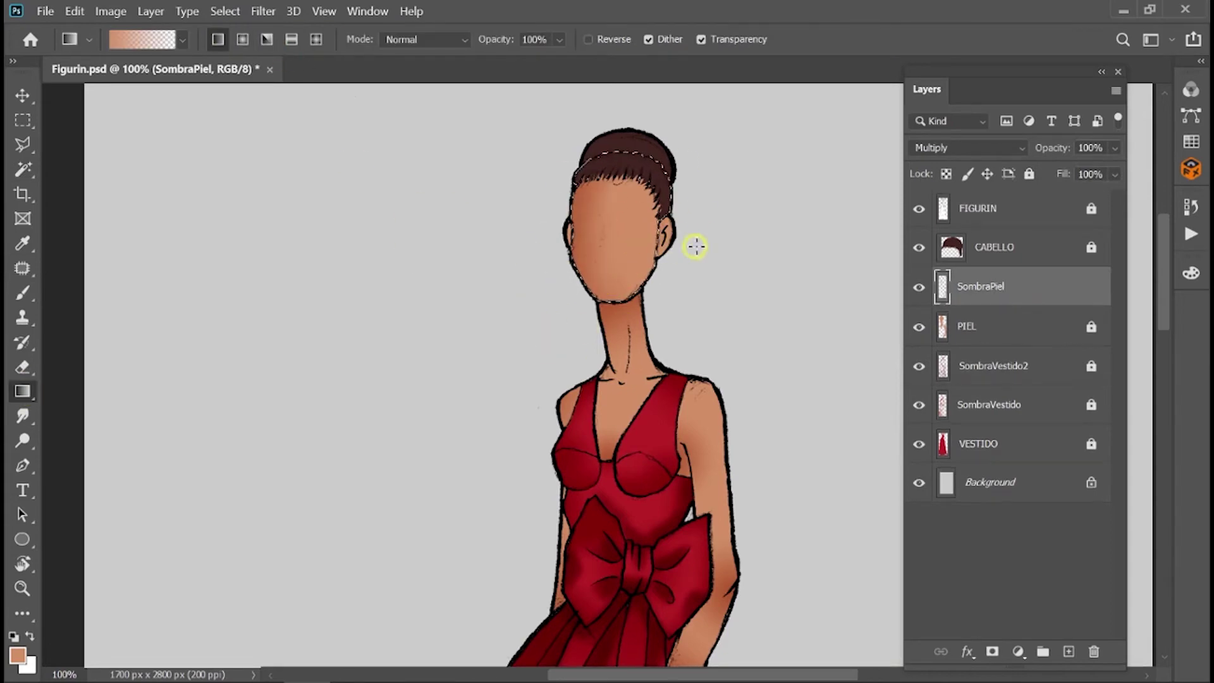
key(ctrl+d)
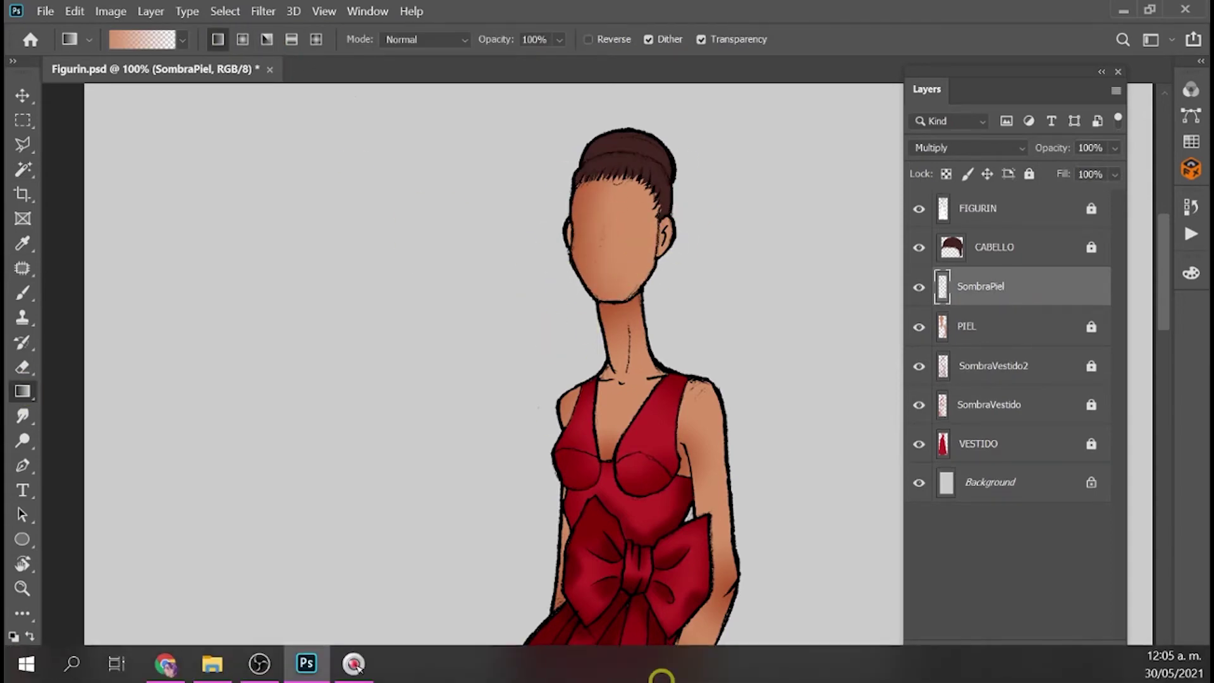
Lock SombraPiel and add a Multiply layer named SombraCabello above CABELLO.
click(1029, 173)
click(1024, 247)
click(1068, 651)
double_click(986, 247)
text(SombraCabello)
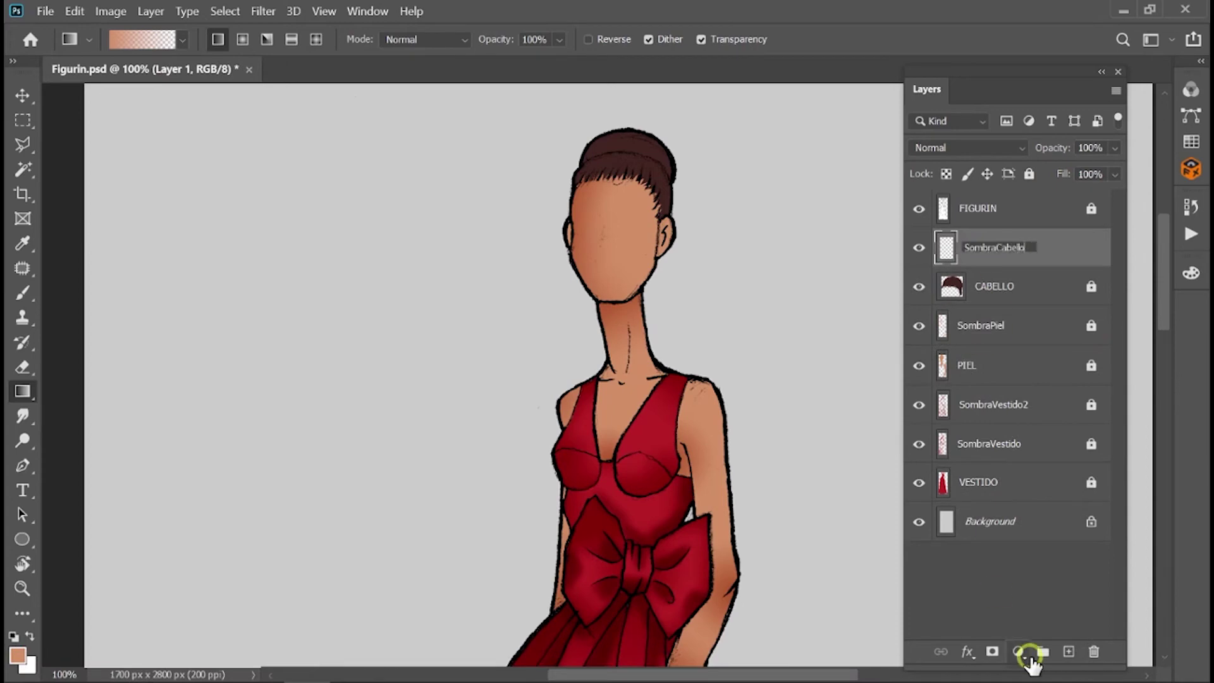
key(Return)
click(968, 147)
click(988, 226)
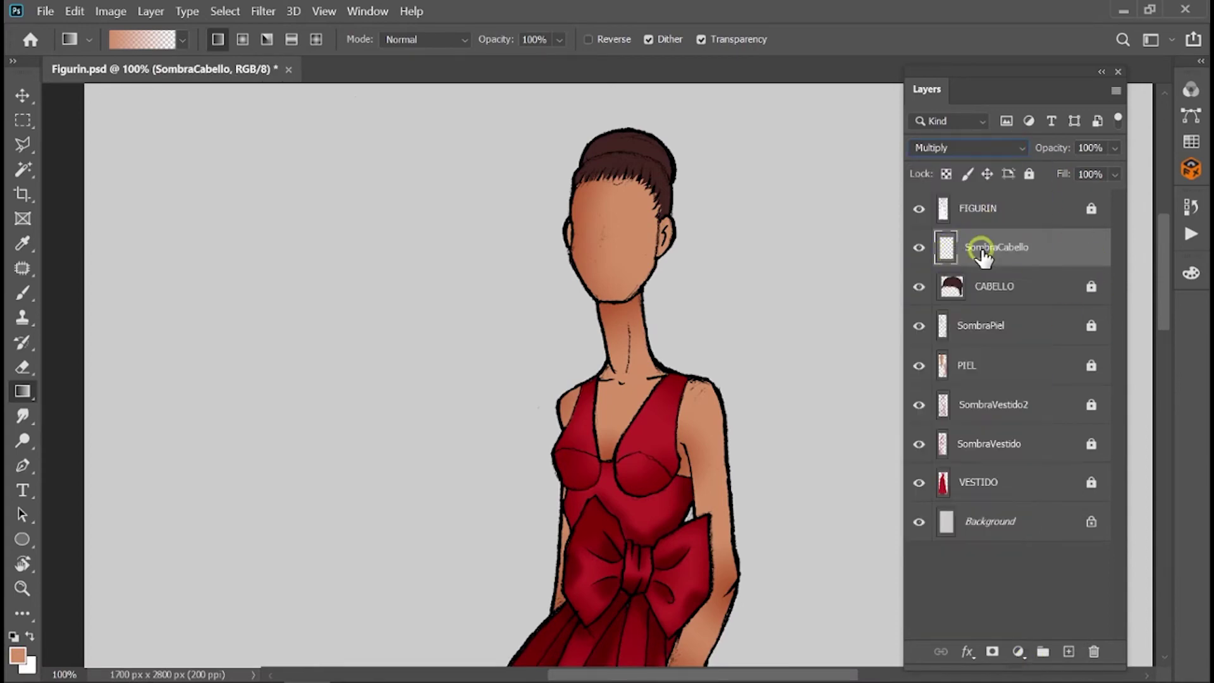
Load the CABELLO outline, shade the hair with a sampled dark brown gradient, then lock and fit view.
click(224, 10)
click(950, 286)
click(224, 11)
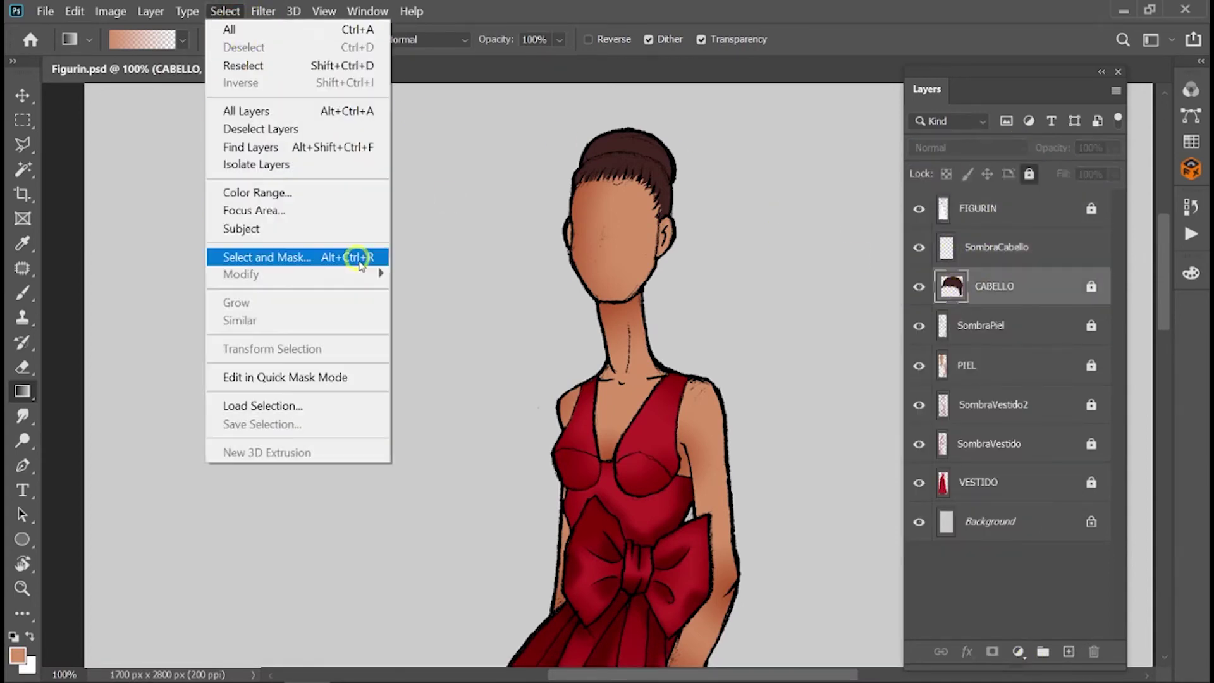
click(312, 412)
key(Return)
key(ctrl+plus)
click(995, 247)
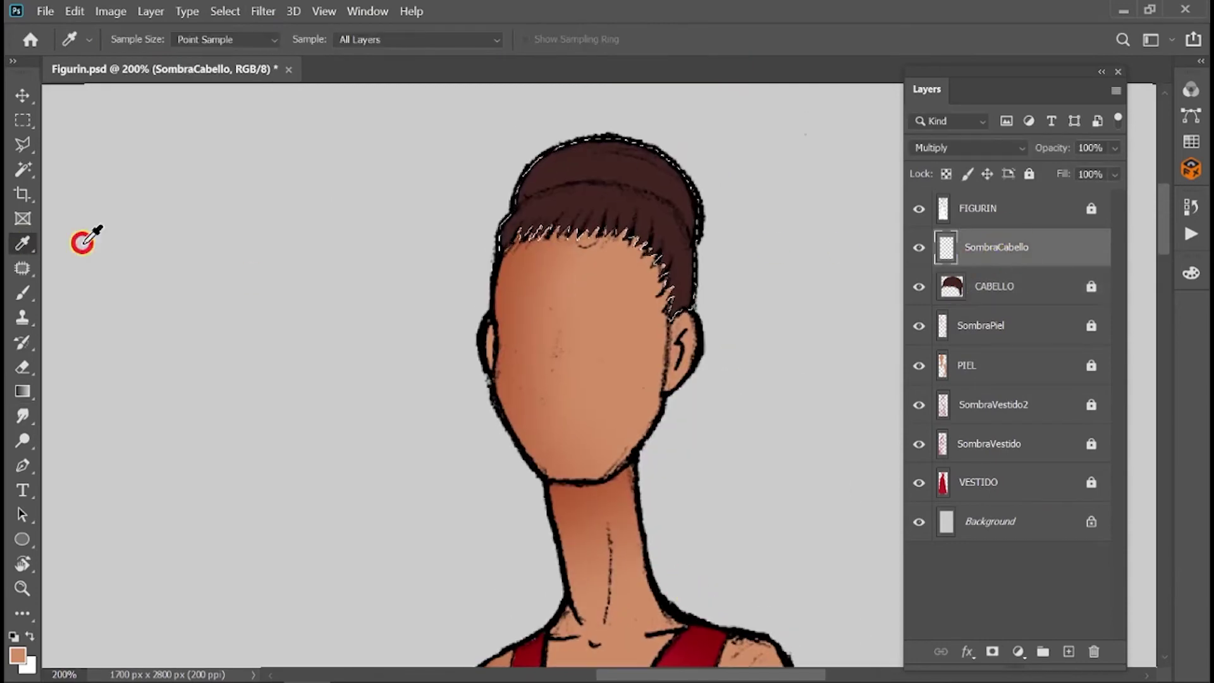
drag(569, 253, 502, 136)
key(ctrl+d)
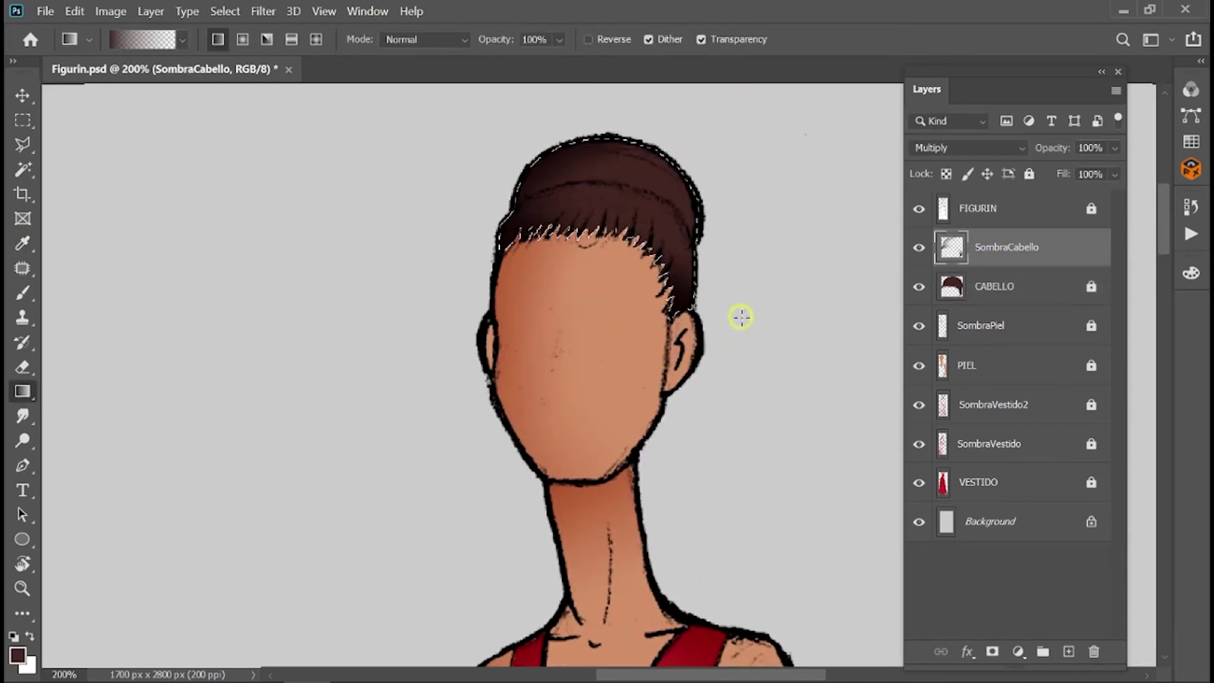
key(ctrl+minus)
key(ctrl+minus)
key(ctrl+minus)
key(ctrl+slash)
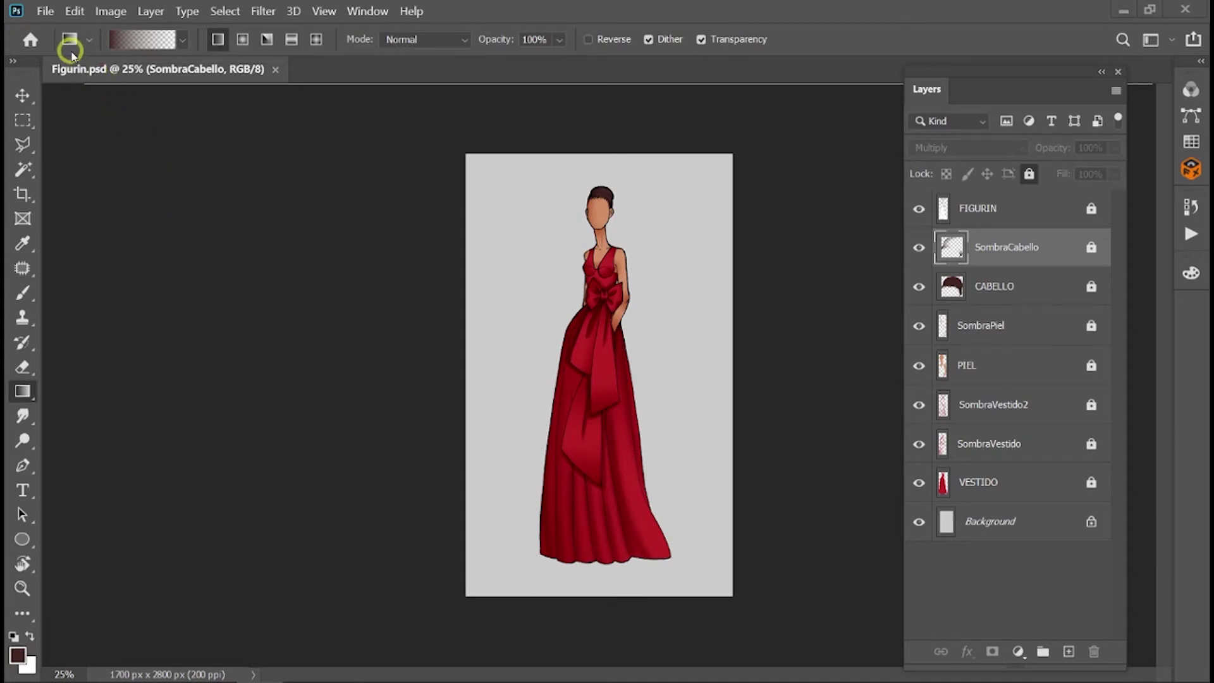
Open Figurin002.jpg and view its uncoloured face sketch at actual size.
click(45, 10)
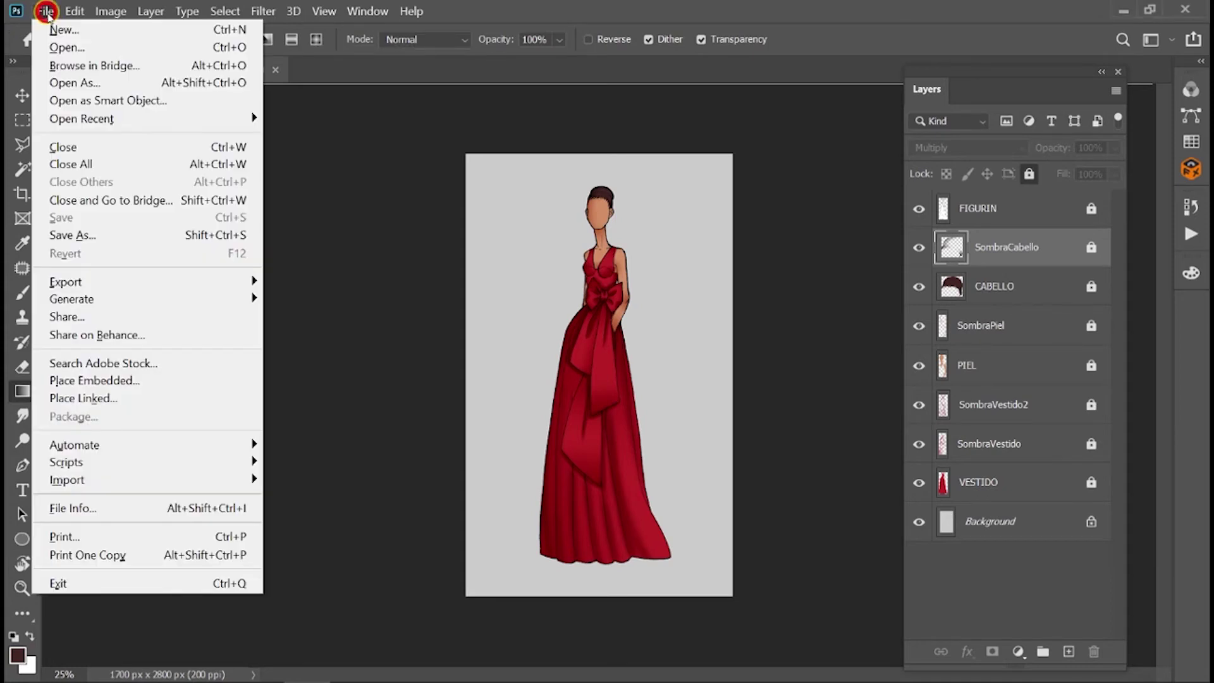
click(66, 48)
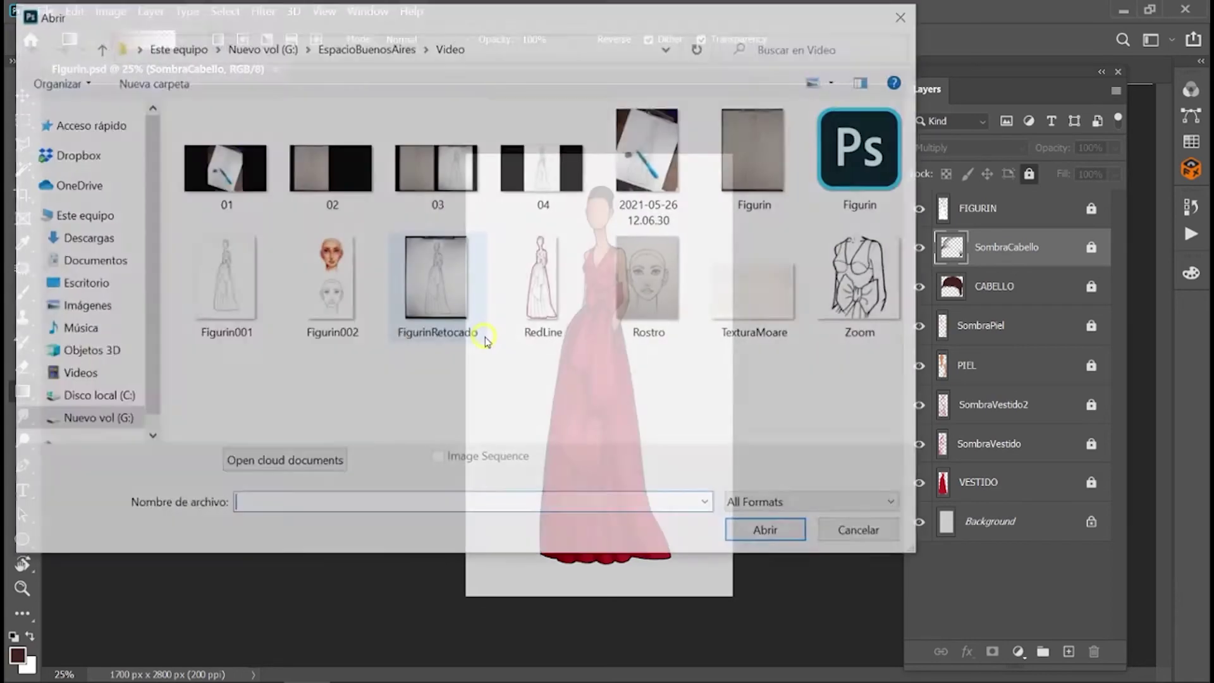
click(319, 308)
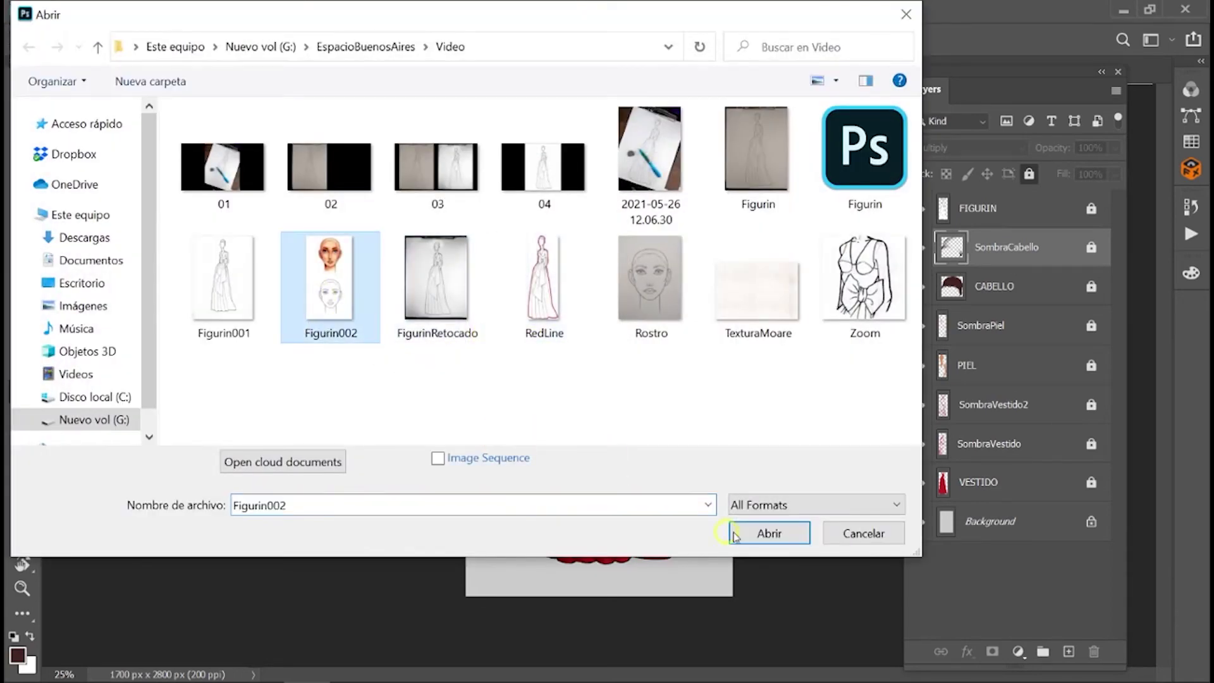
click(749, 537)
key(ctrl+1)
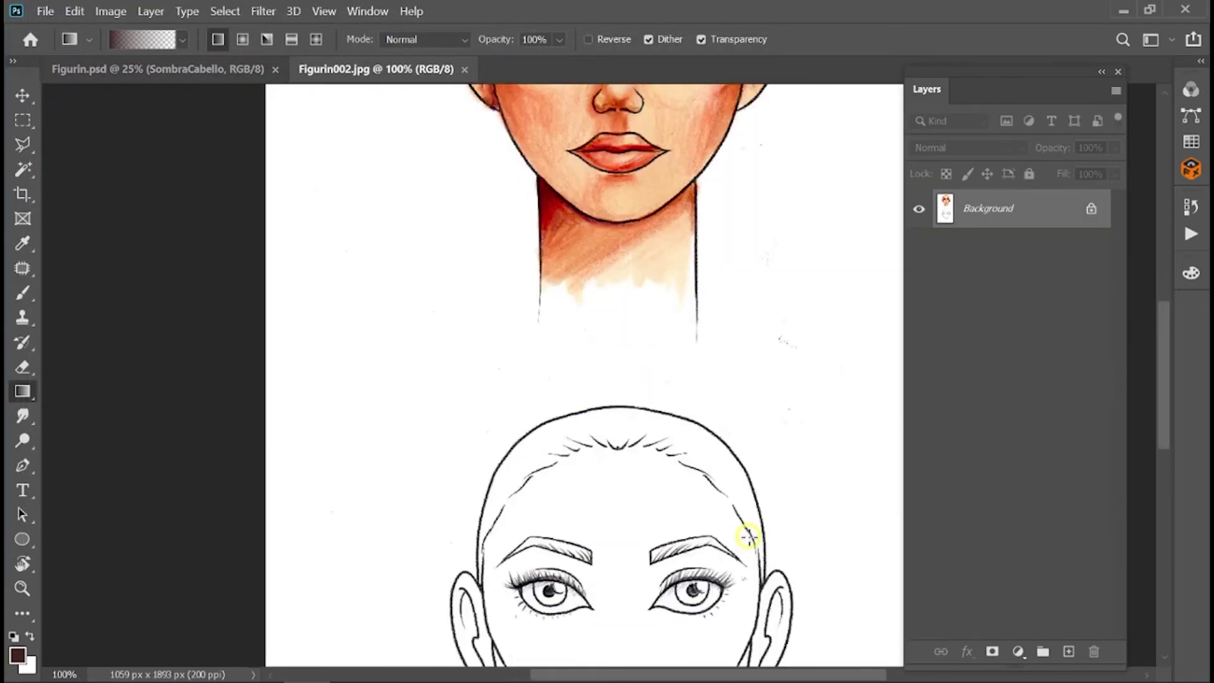
drag(833, 615, 821, 346)
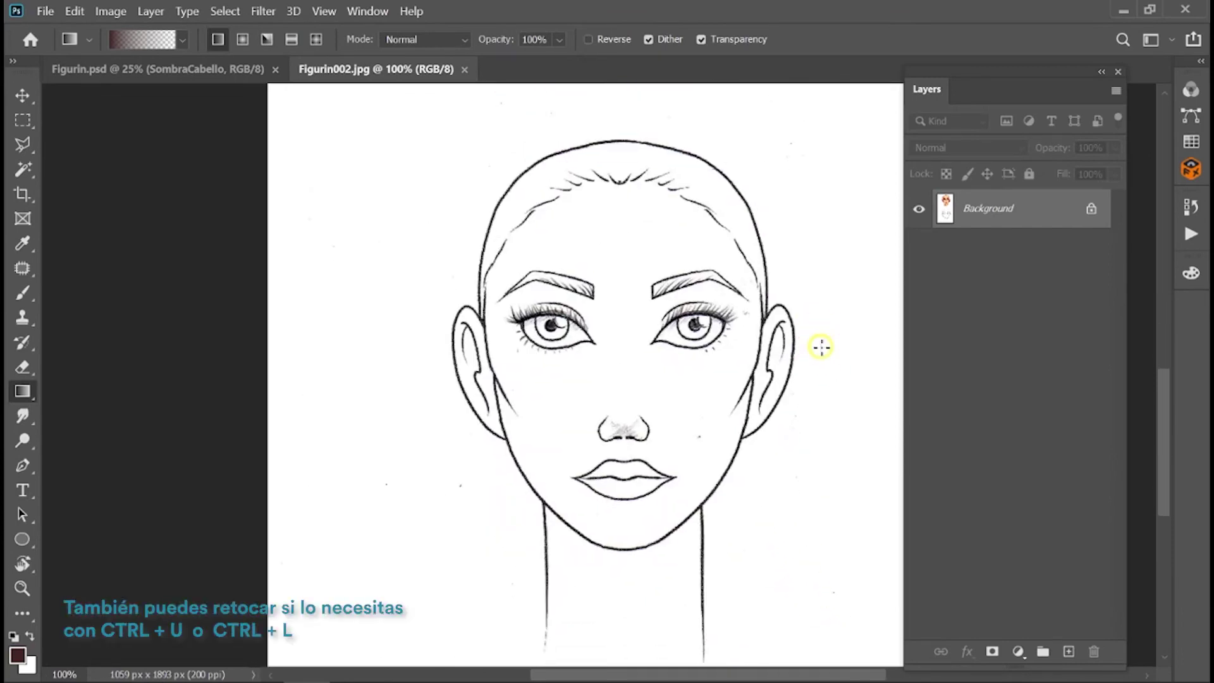
key(l)
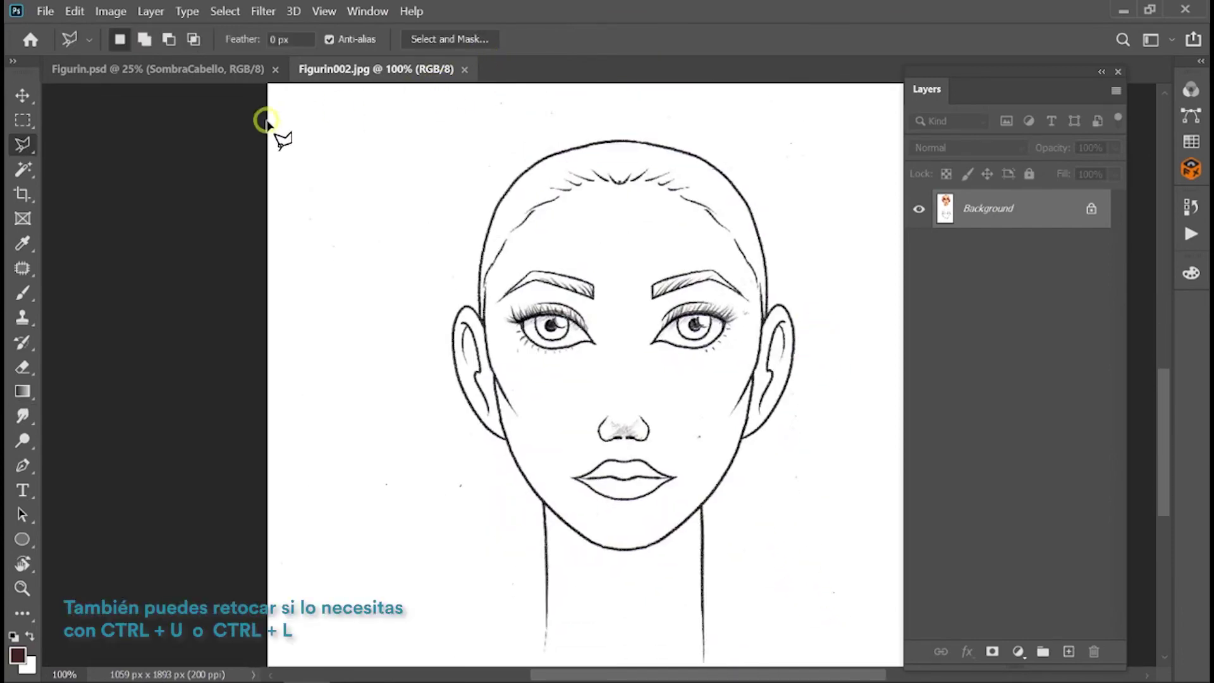
With the Polygonal Lasso, outline around the eyebrows and eyes on the Figurin002 face.
drag(26, 144, 126, 146)
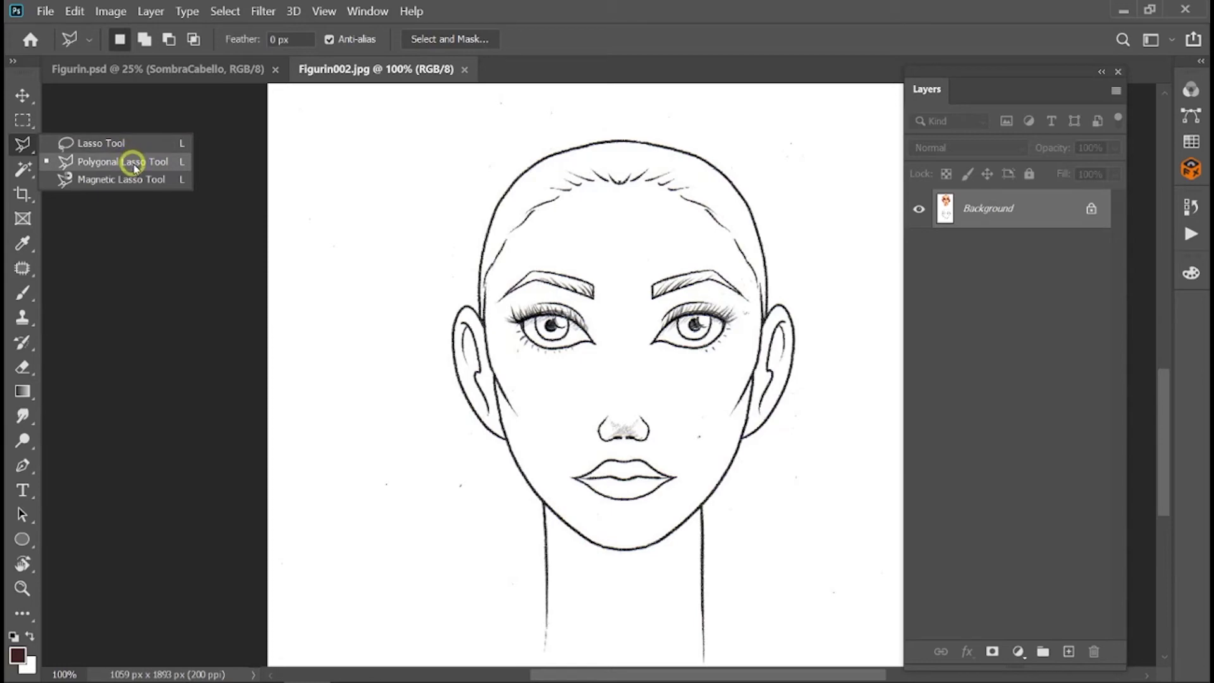
click(134, 163)
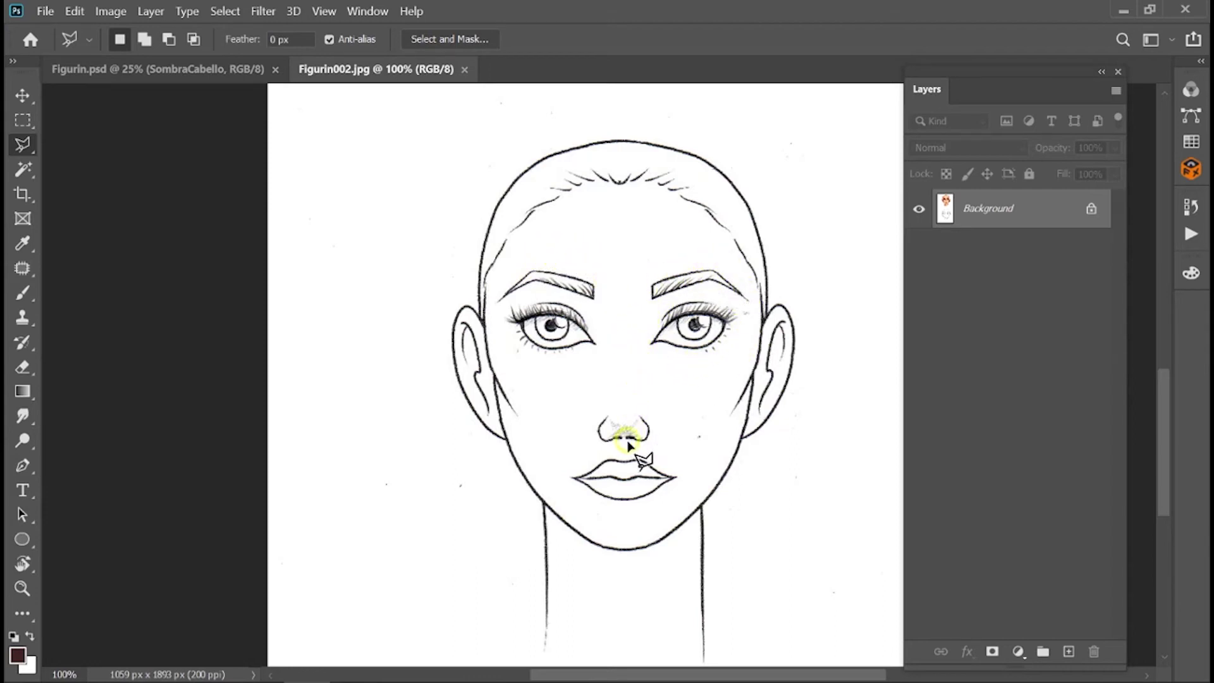
click(486, 283)
click(534, 261)
click(623, 285)
click(698, 266)
click(726, 266)
click(753, 291)
click(752, 314)
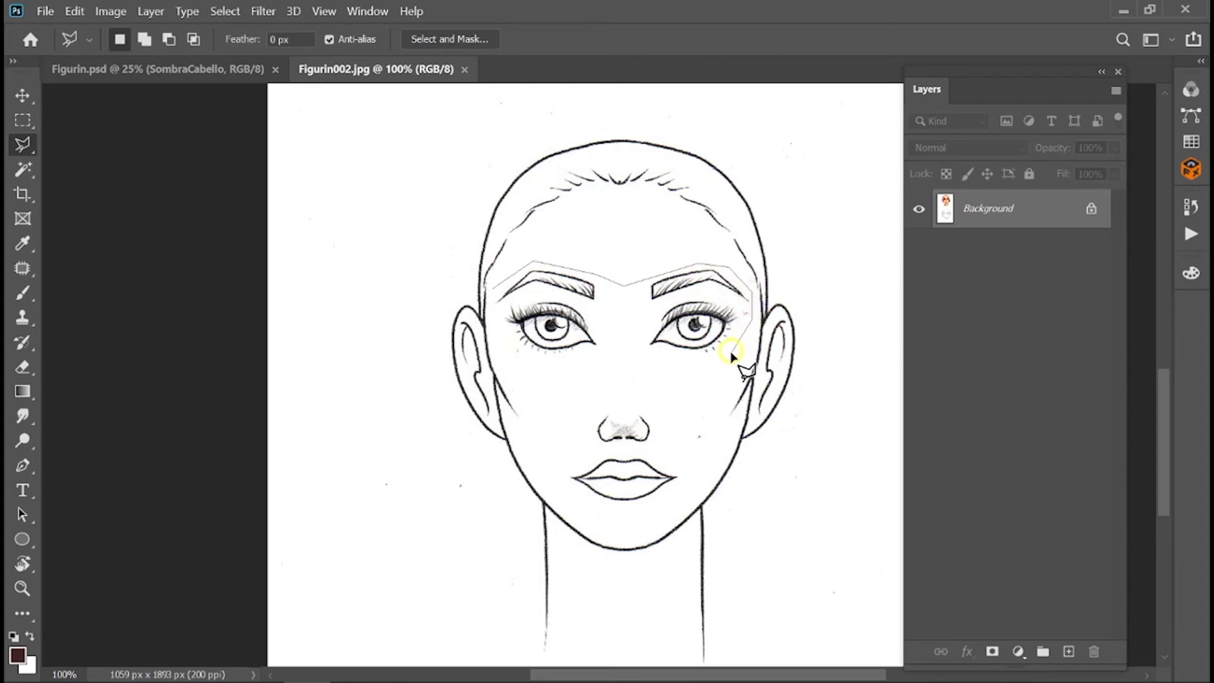
click(733, 350)
click(645, 359)
Continue the outline around the nose and lips, close it, then close Figurin002.
drag(655, 424, 660, 457)
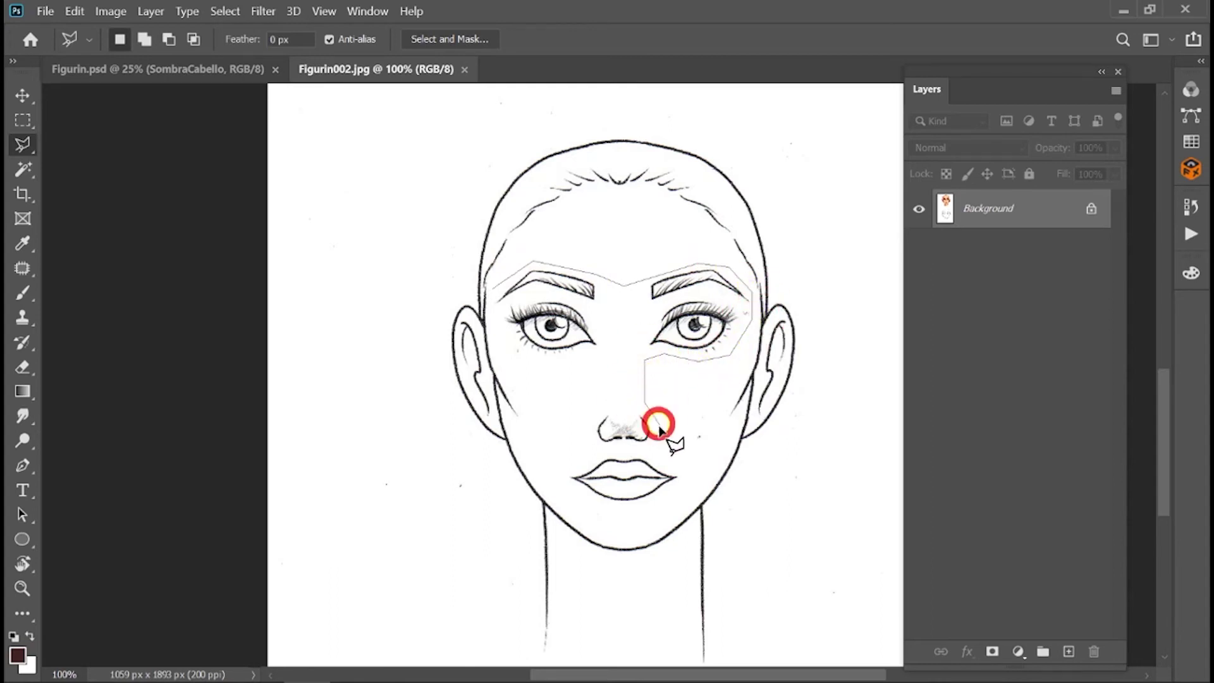
click(688, 471)
click(678, 499)
click(637, 524)
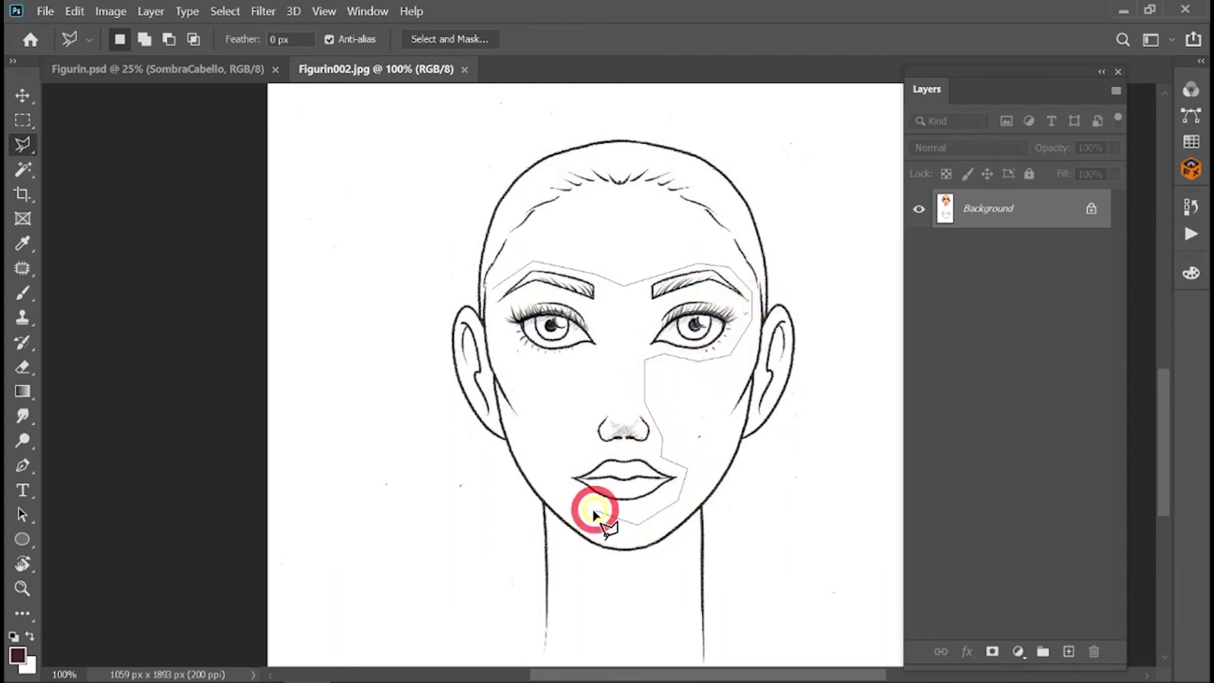
click(556, 483)
click(581, 452)
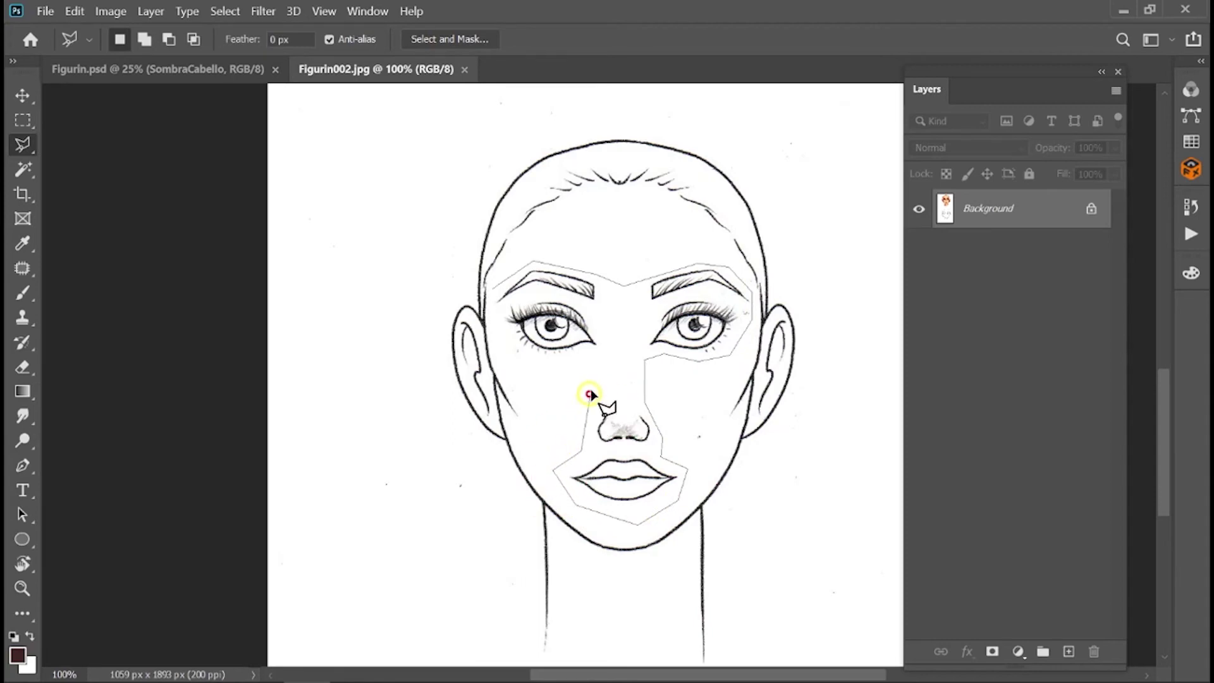
click(591, 358)
click(520, 350)
click(491, 290)
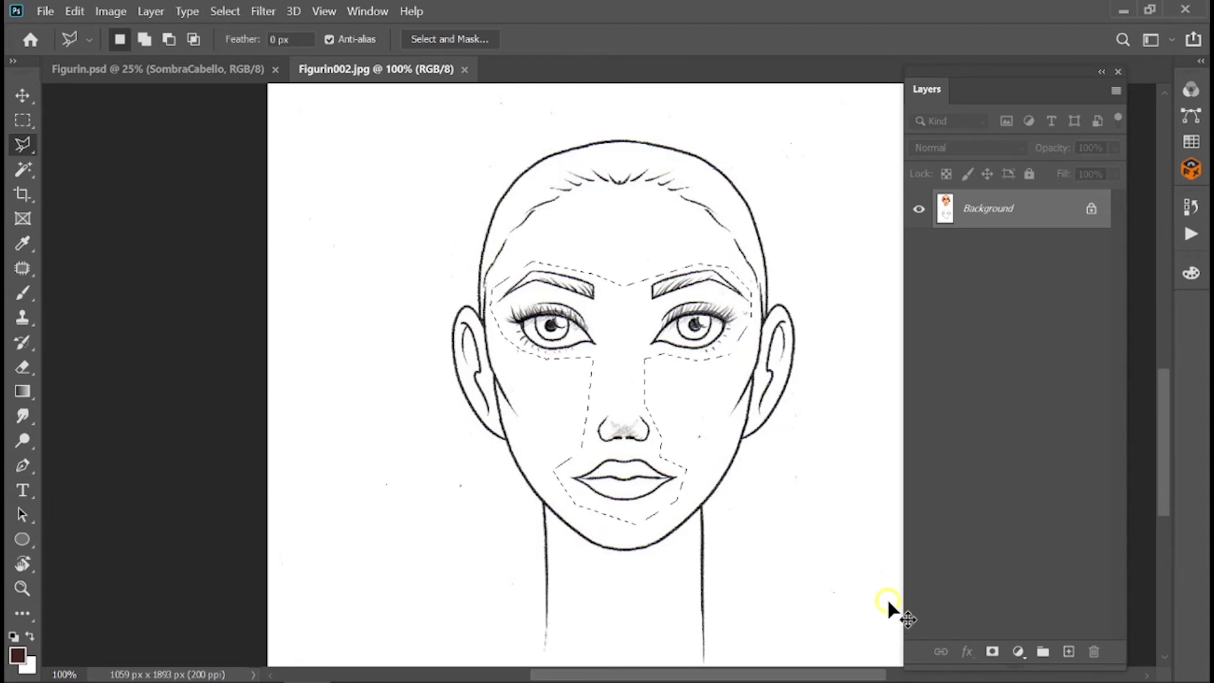
click(465, 70)
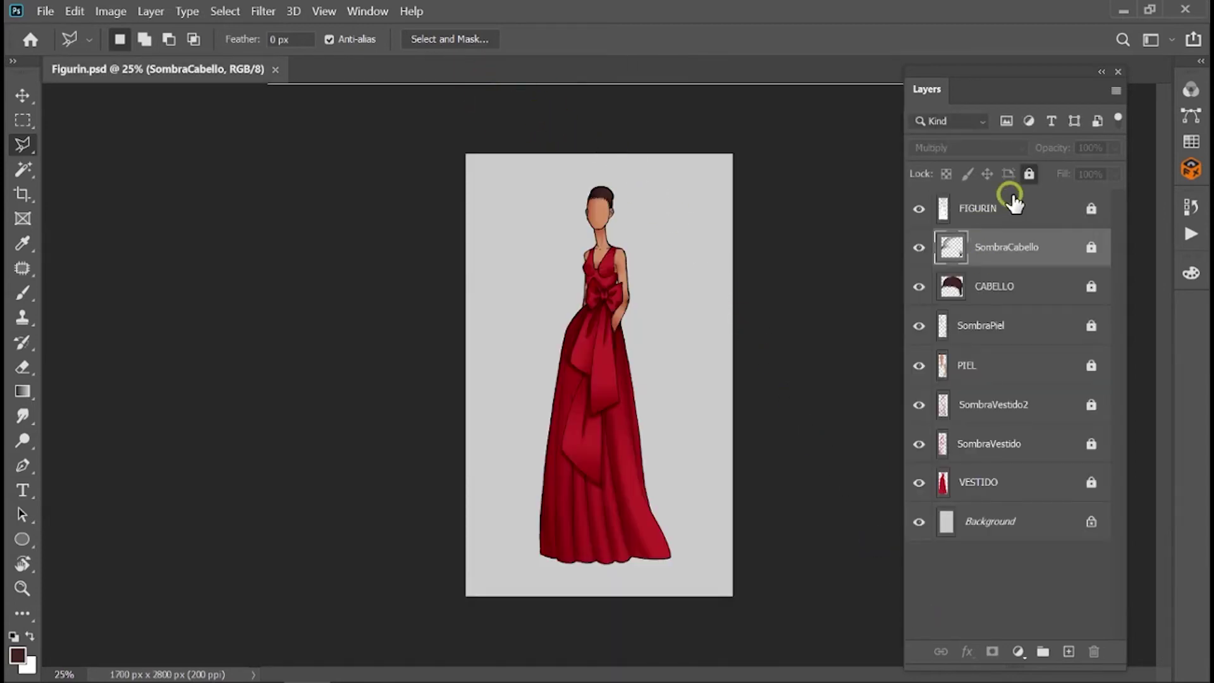
With FIGURIN selected, paste the copied face features as Layer 1 and zoom in.
click(1013, 210)
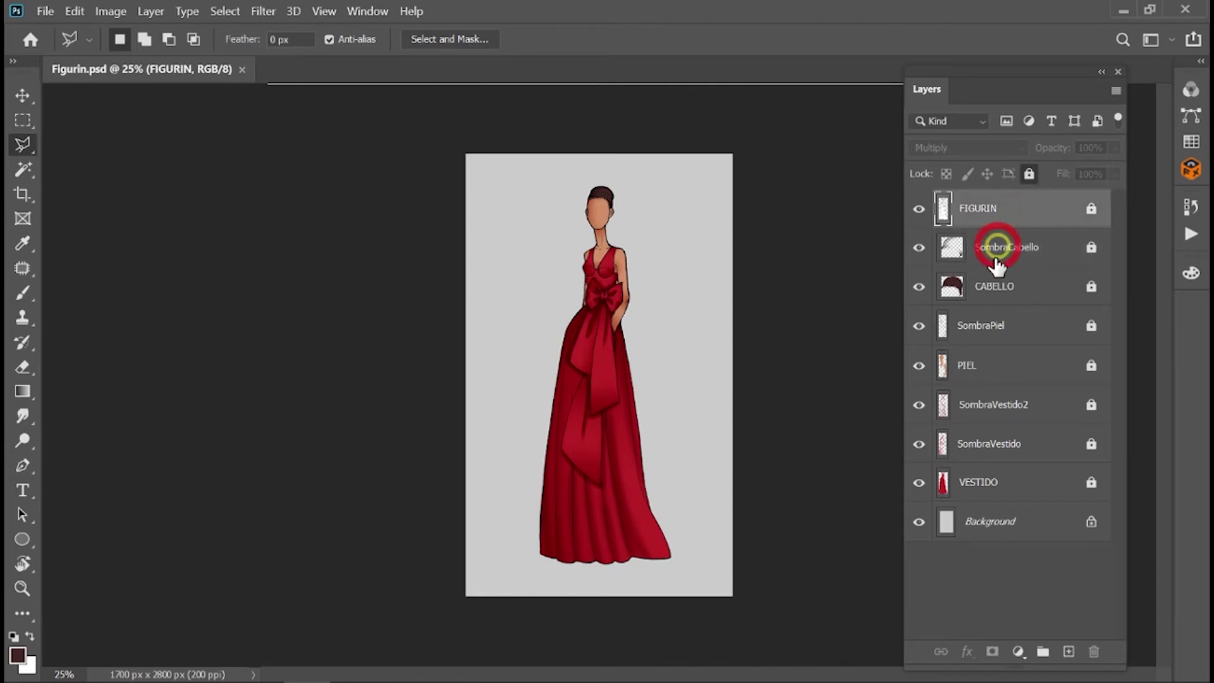
key(v)
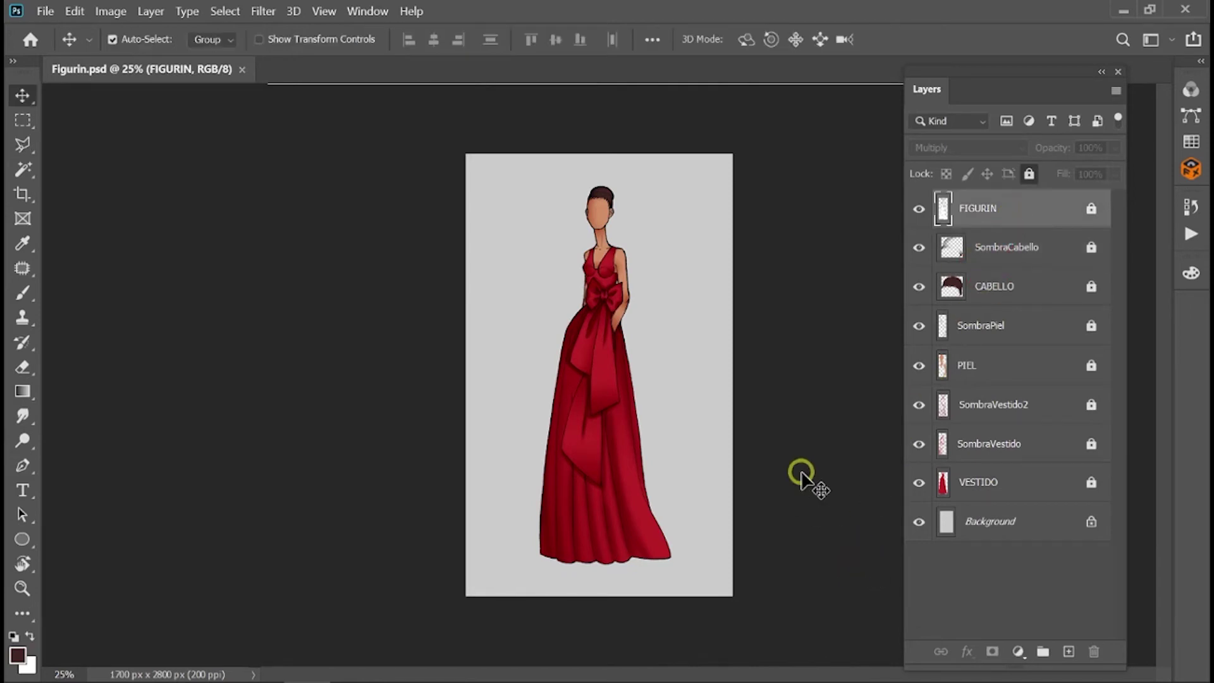
key(ctrl+v)
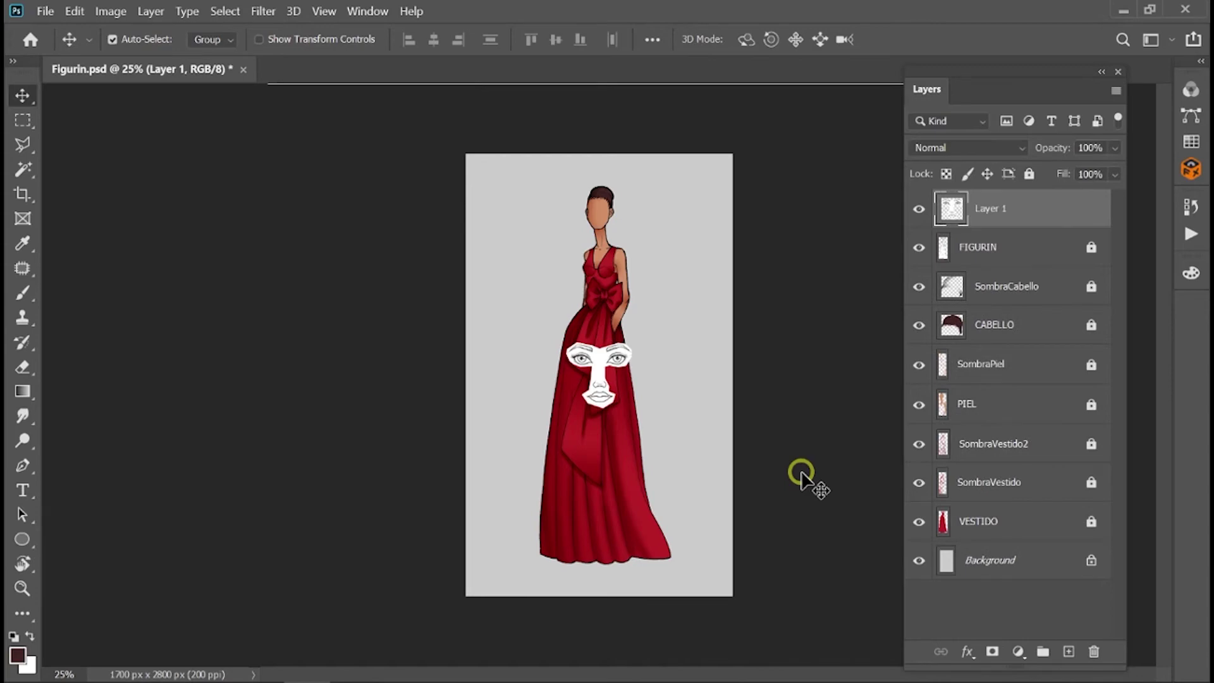
key(ctrl+plus)
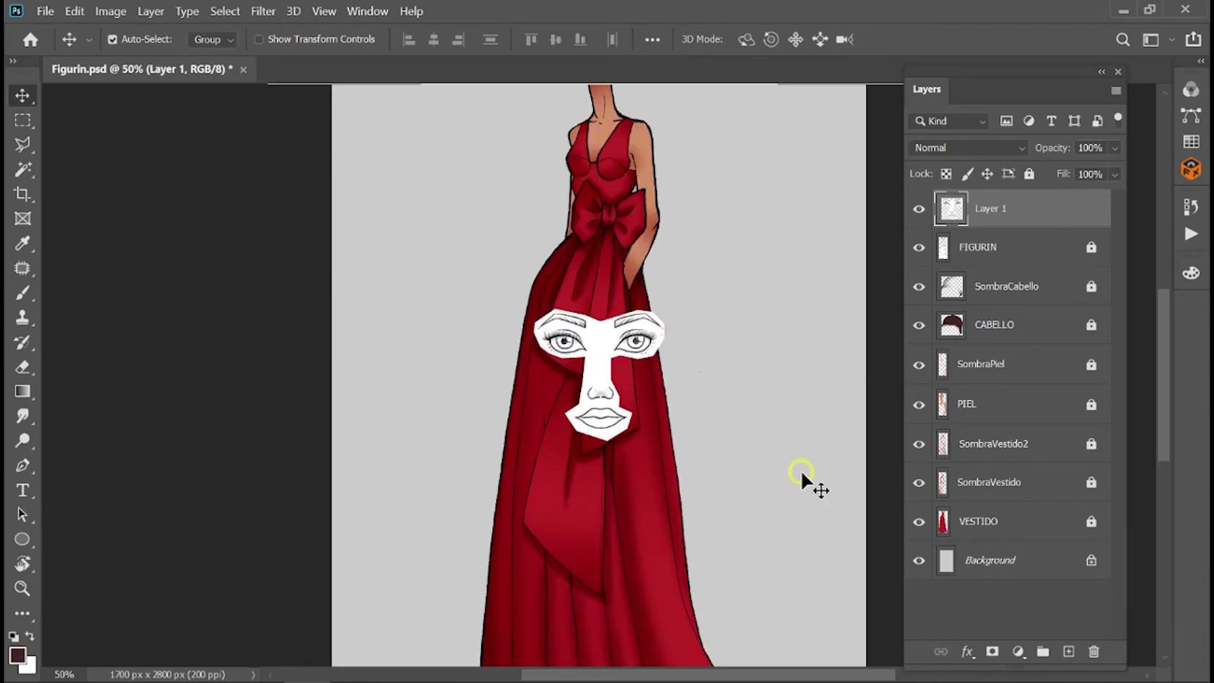
Move the pasted face features up onto the figure's head, zooming in to 100%.
key(ctrl+plus)
drag(705, 487, 724, 218)
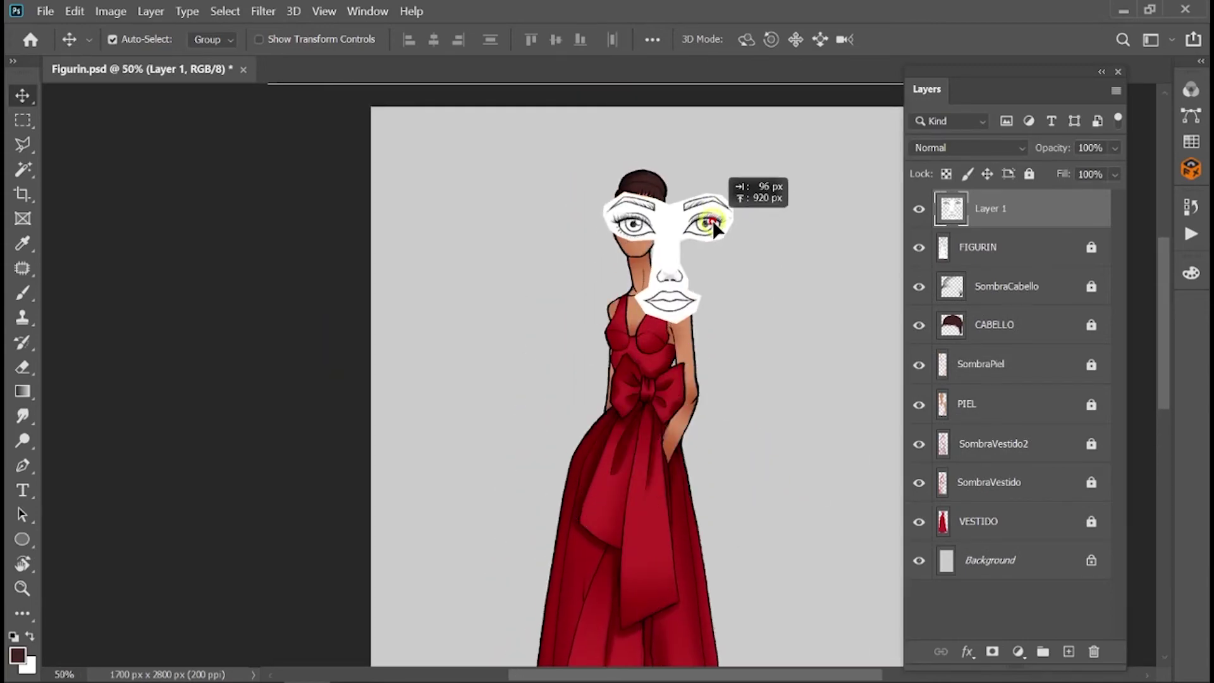
key(ctrl+plus)
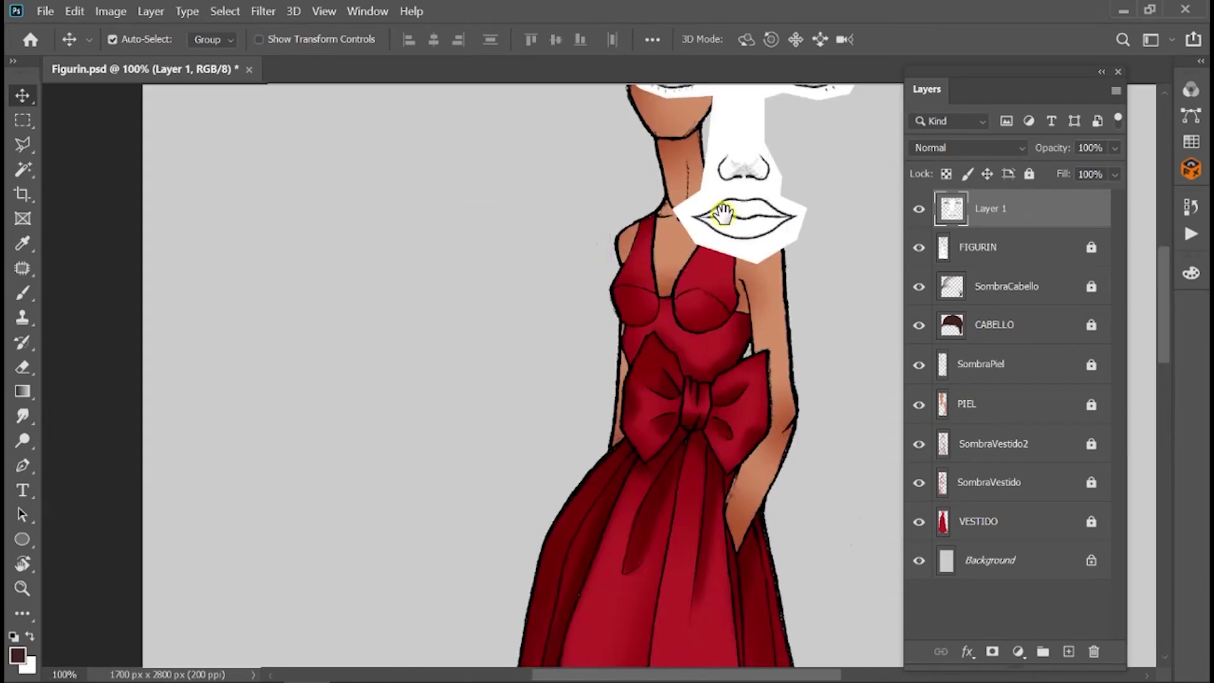
scroll(715, 436, up, 4)
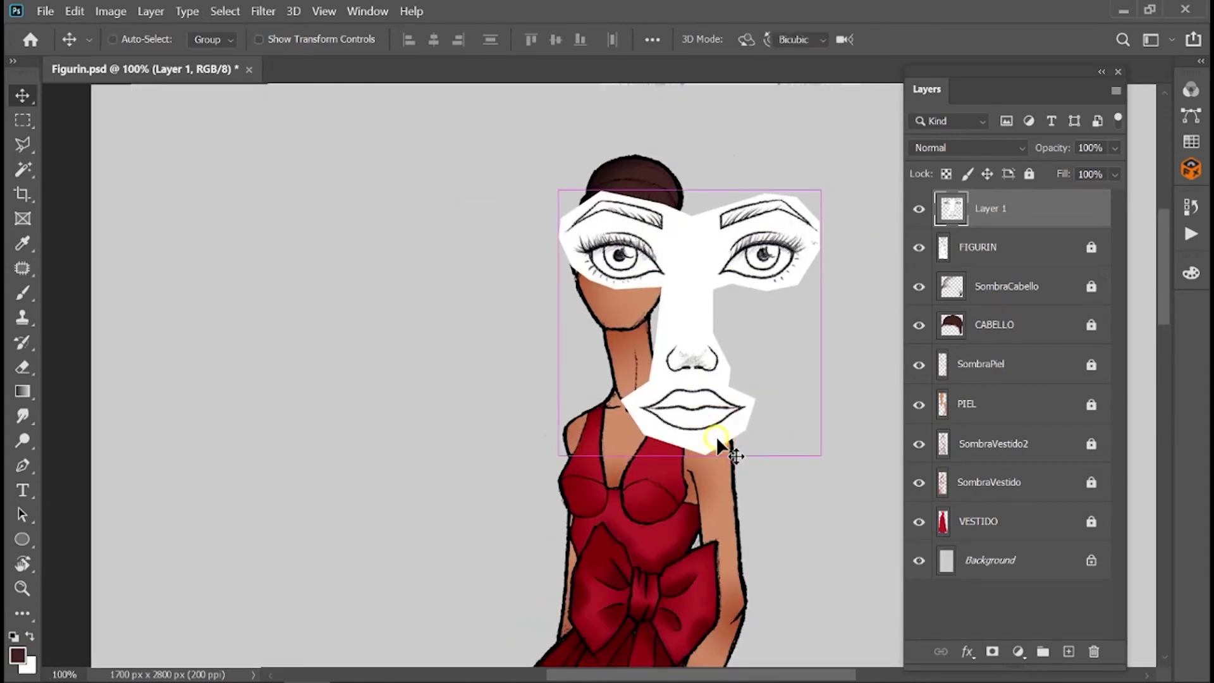
Scale the face features to 33.54% and position them over the face.
key(ctrl+t)
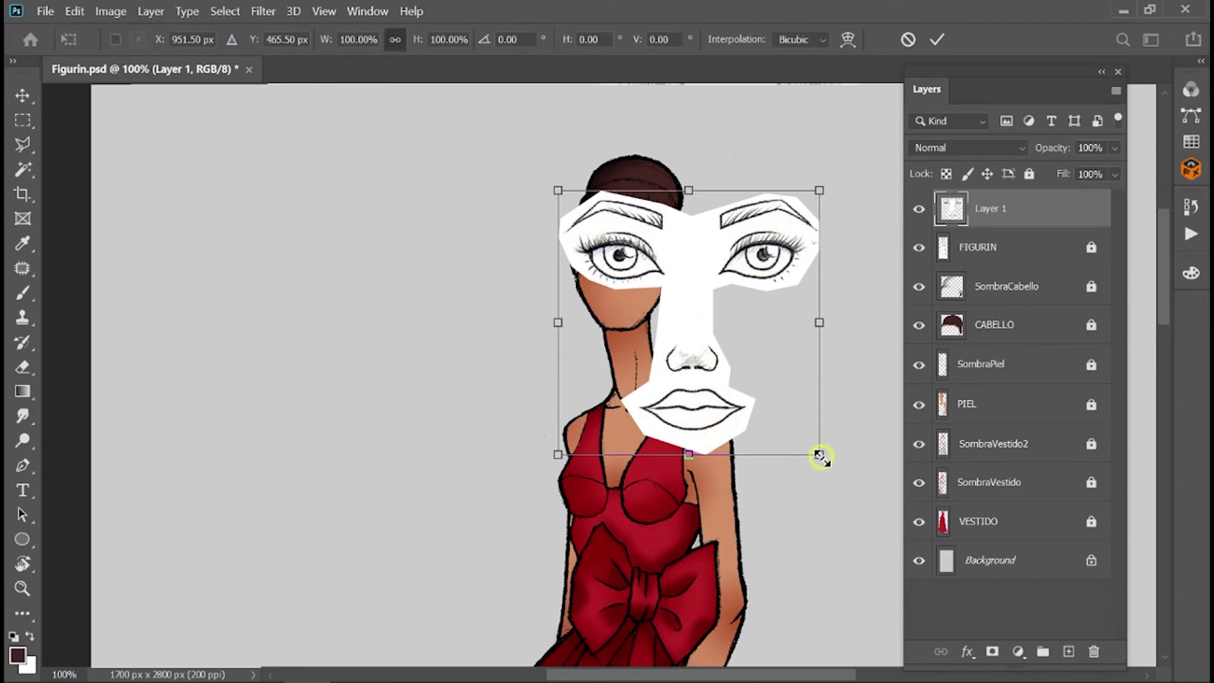
mouse_move(819, 454)
mouse_down()
mouse_move(661, 260)
mouse_move(642, 275)
mouse_up()
drag(616, 205, 633, 245)
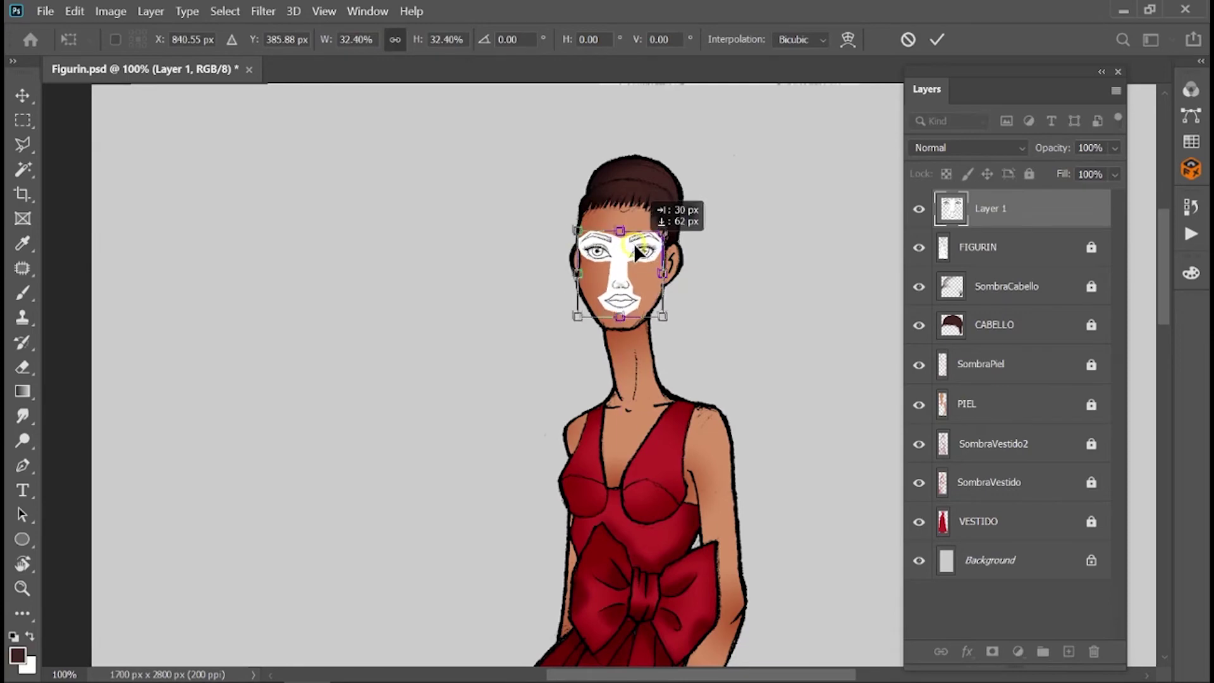
key(ctrl+plus)
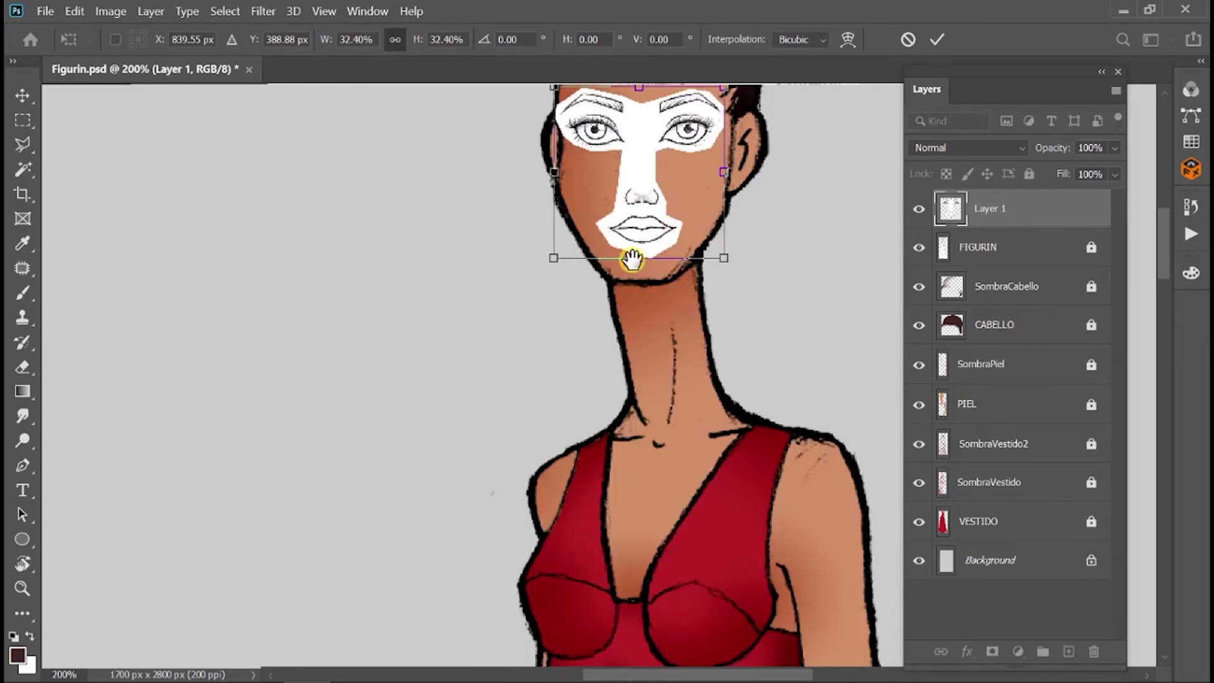
scroll(787, 354, up, 3)
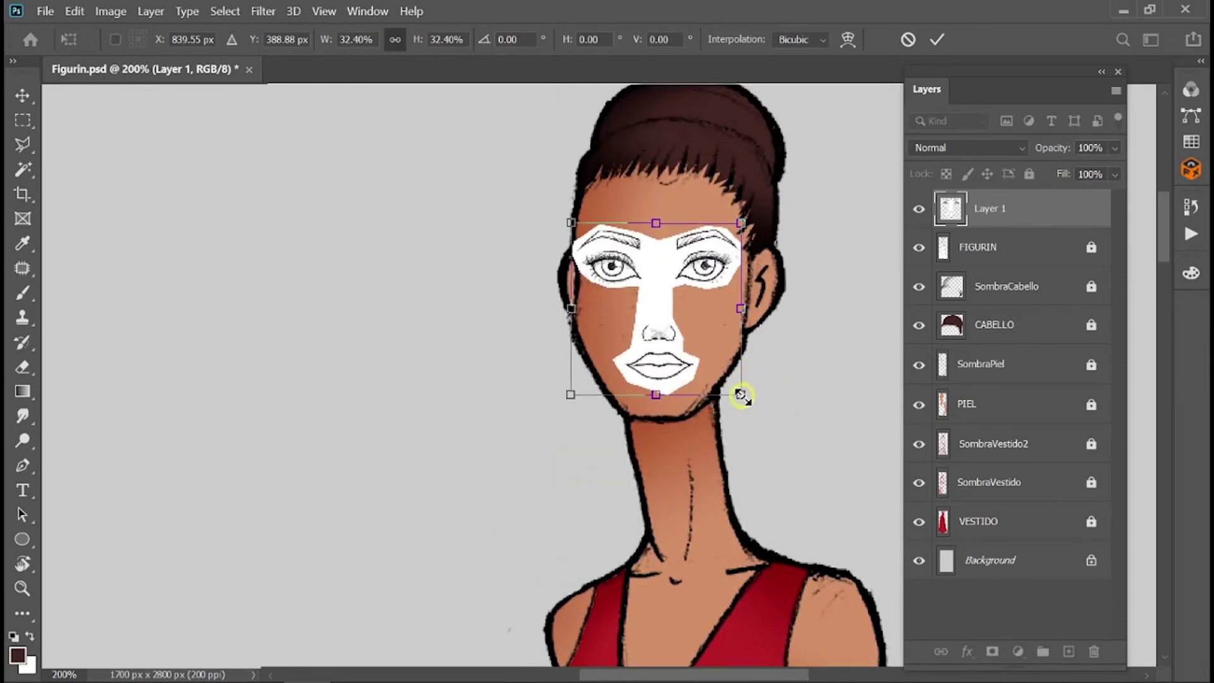
drag(744, 397, 751, 399)
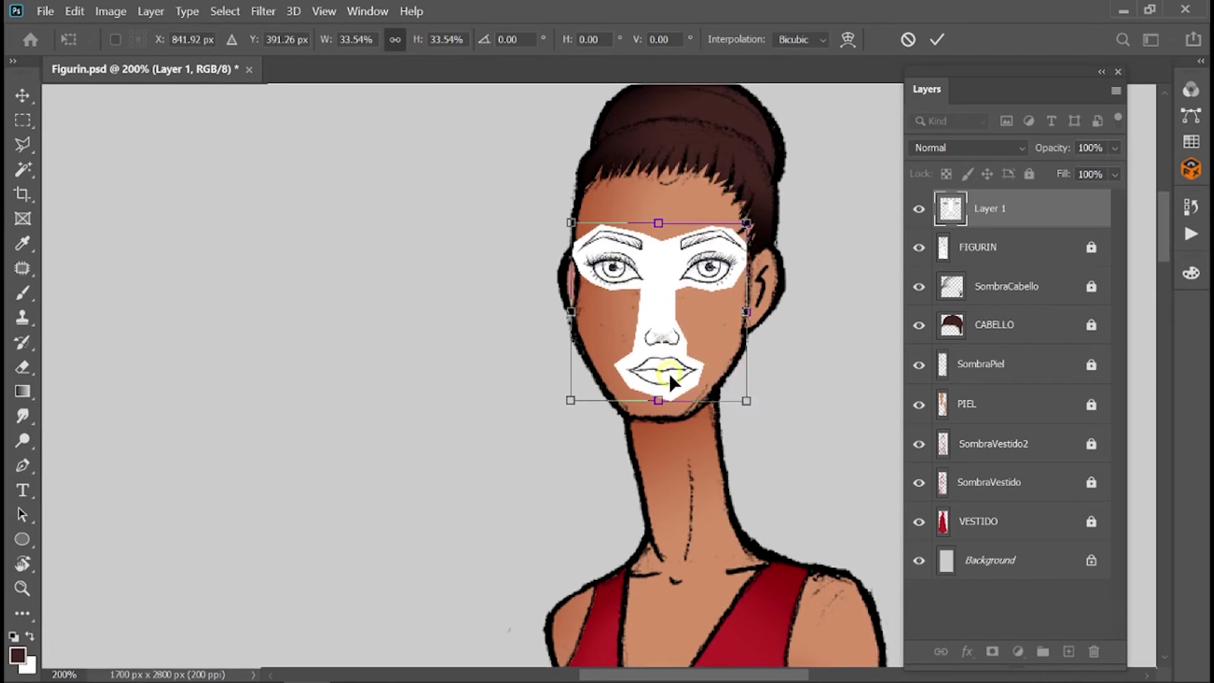
drag(656, 371, 666, 376)
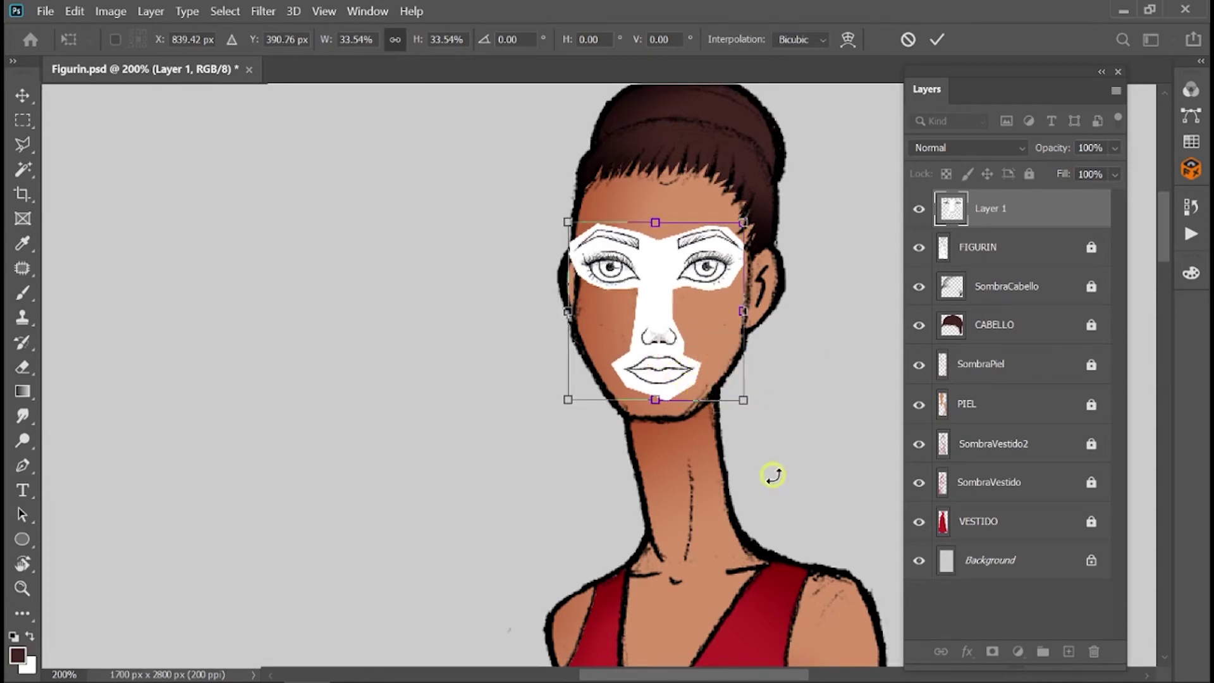
key(Return)
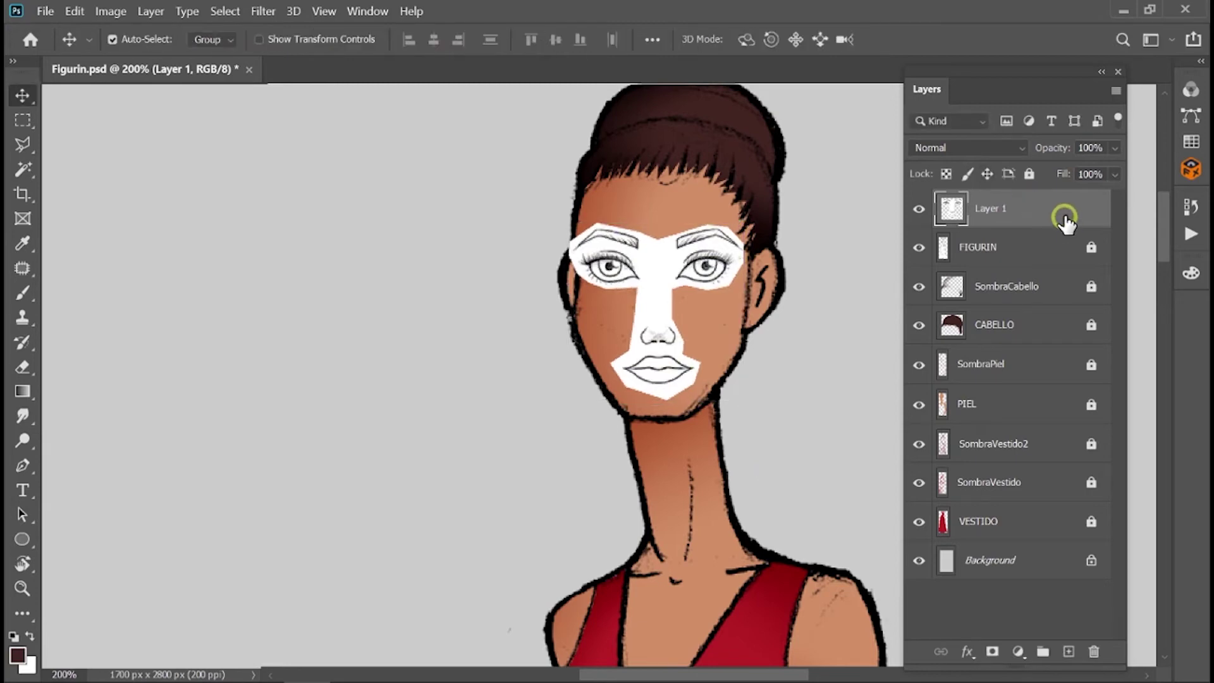
Set Layer 1's blend mode to Multiply and nudge the features three pixels left.
click(1005, 150)
click(979, 223)
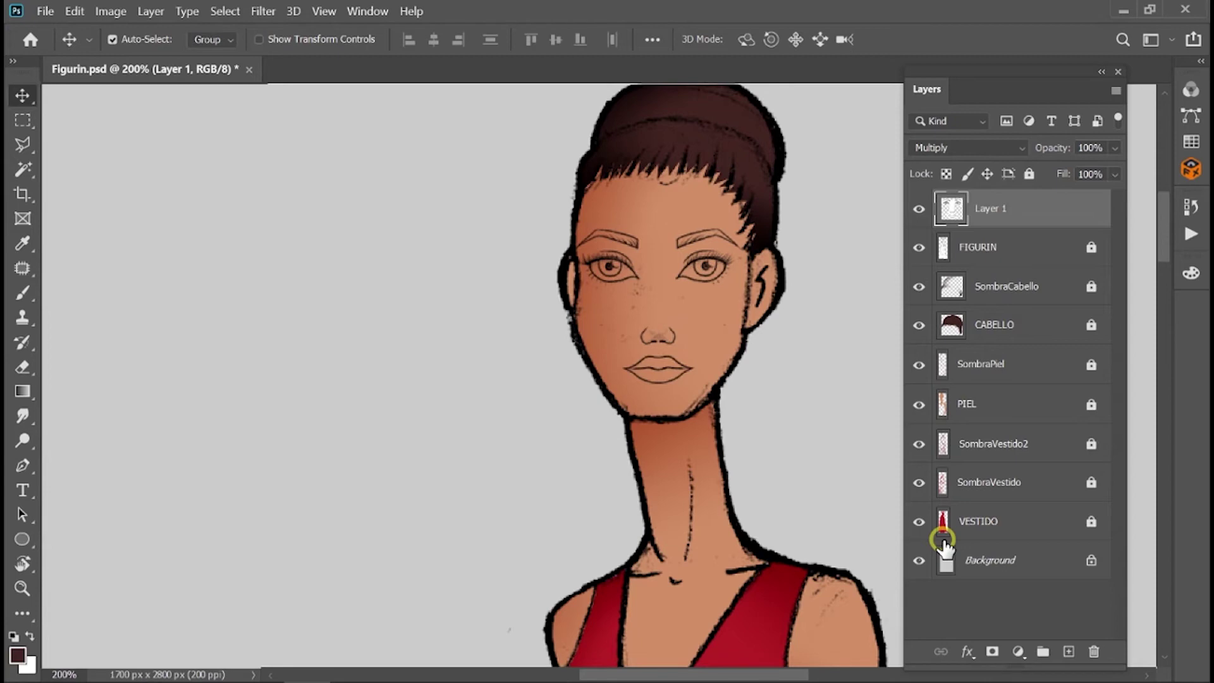
key(Left)
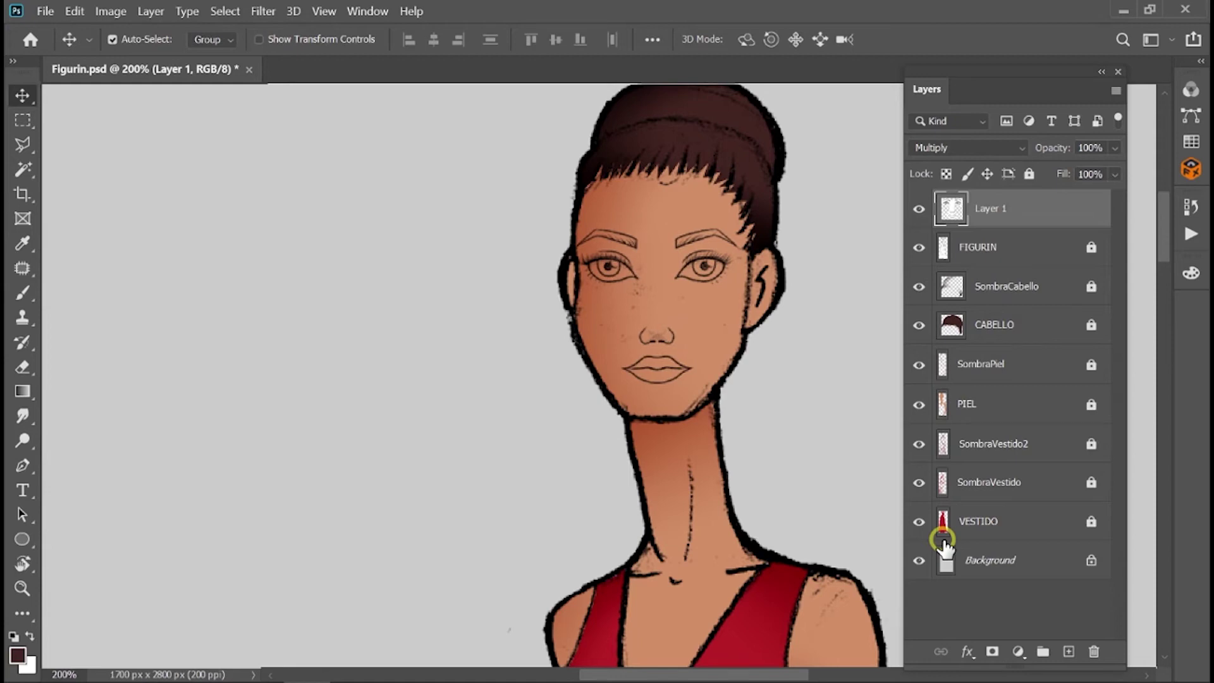
key(Left)
key(Left)
key(Left)
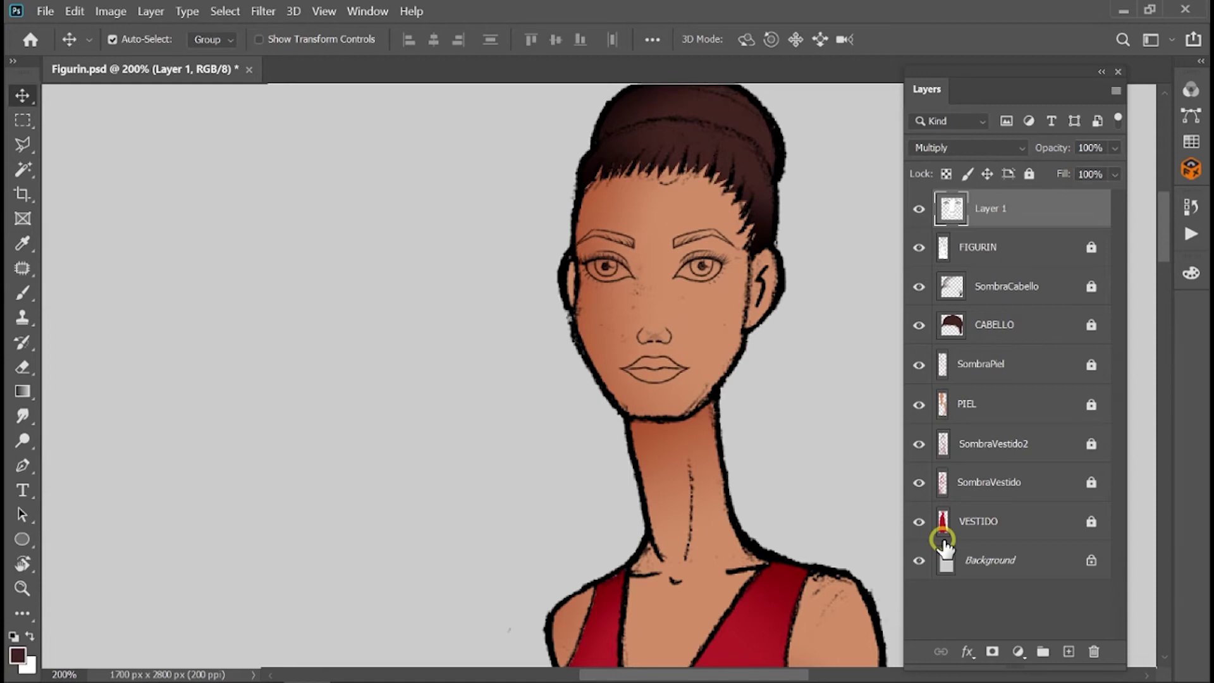
key(Left)
key(Left)
key(Left)
key(Left)
key(Left)
key(Left)
key(Left)
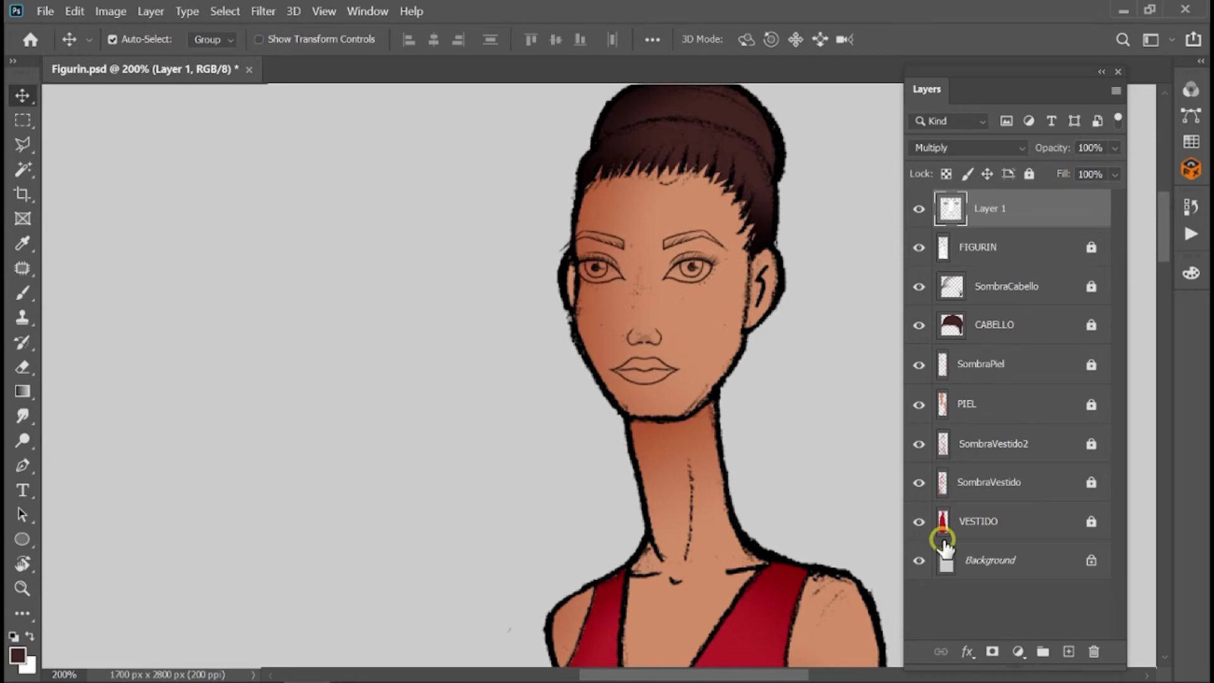
key(Left)
key(Left)
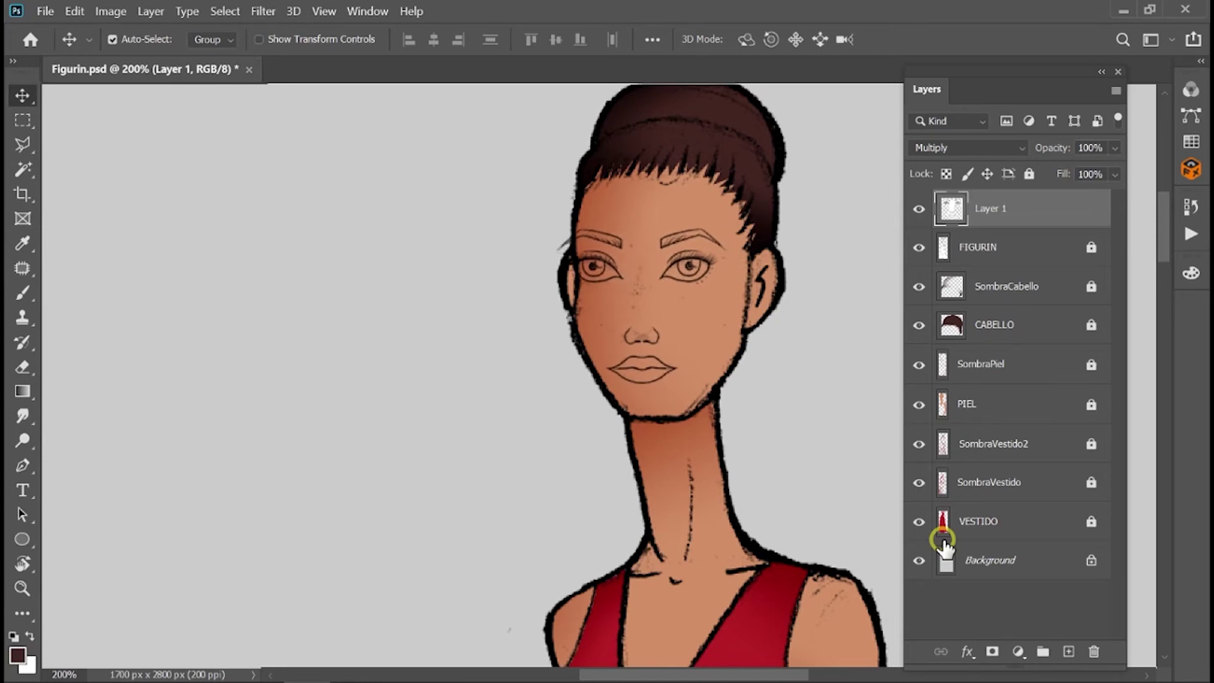
key(Right)
key(Right)
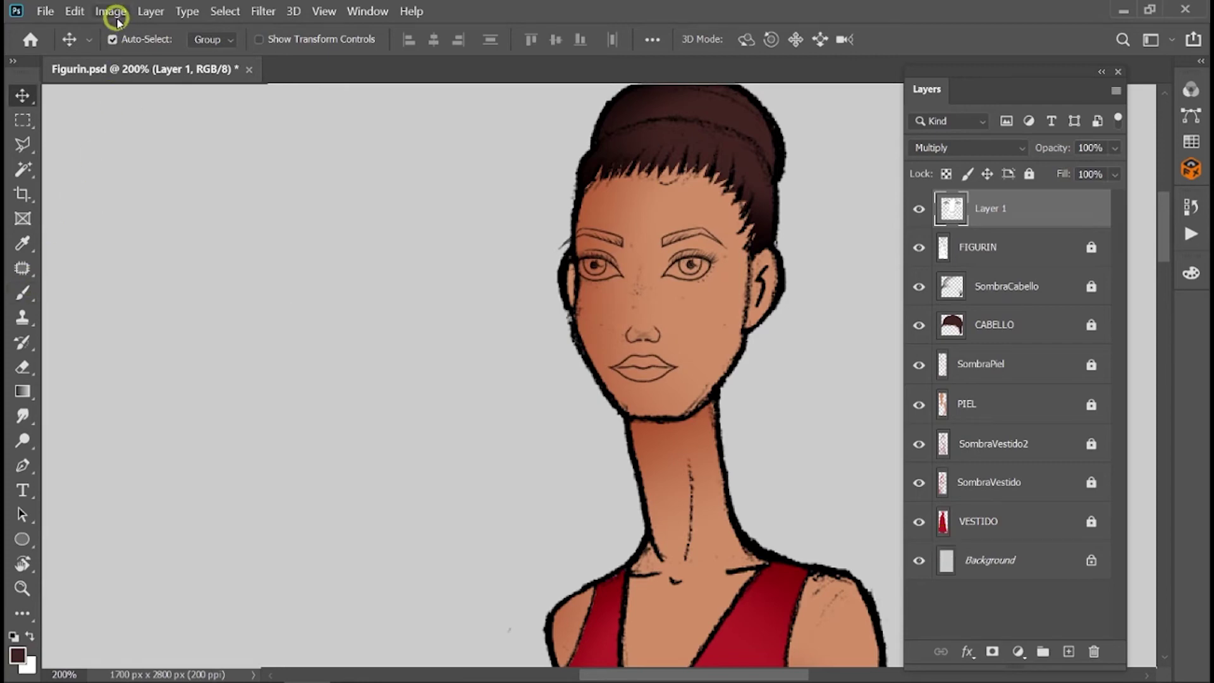
Warp the left edge of the face-features layer inward and commit the warp.
click(75, 11)
mouse_move(134, 441)
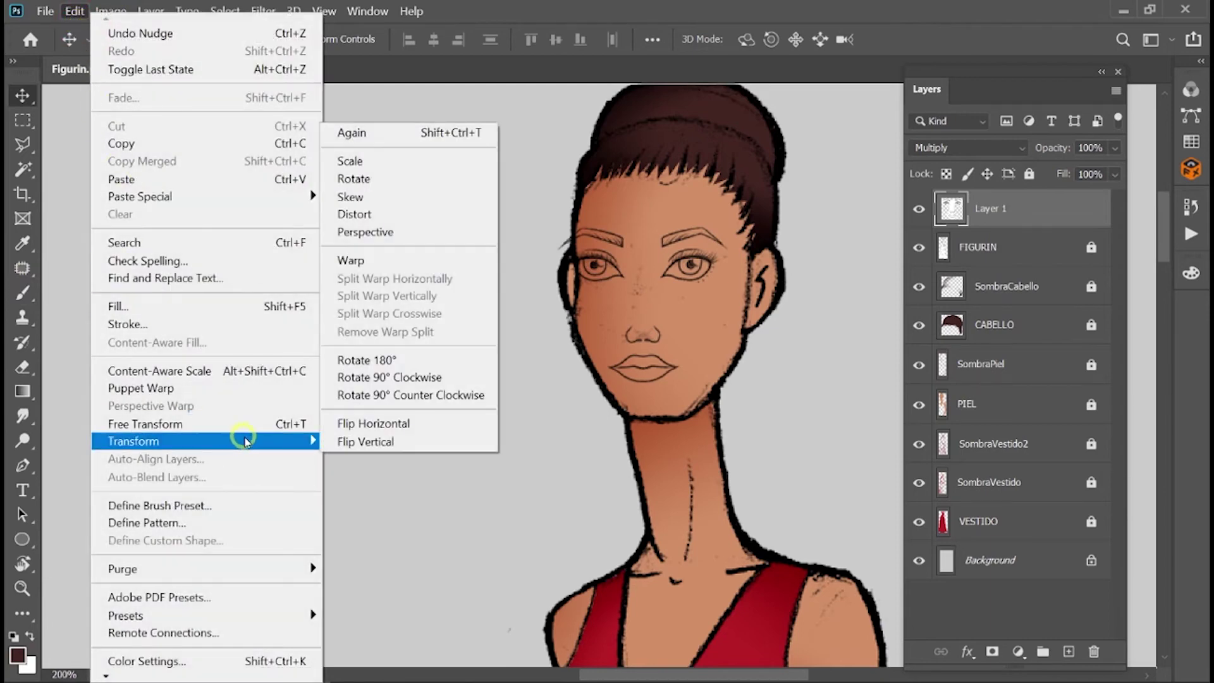
click(404, 264)
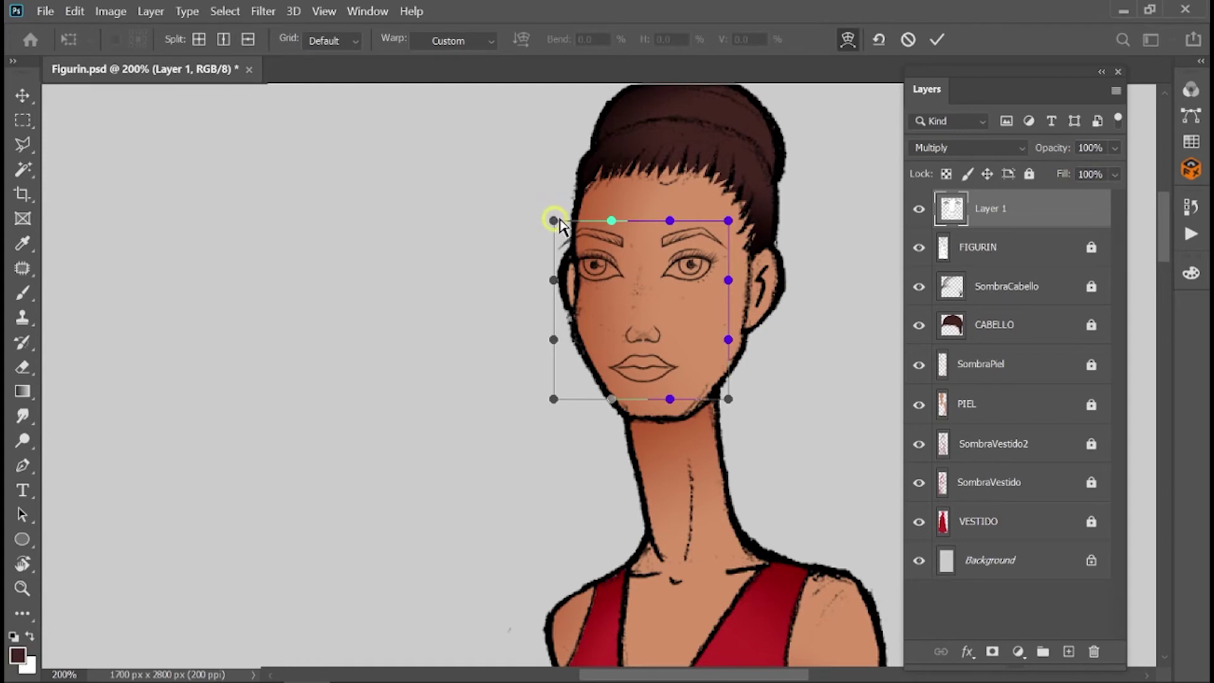
drag(553, 220, 622, 222)
drag(554, 279, 568, 286)
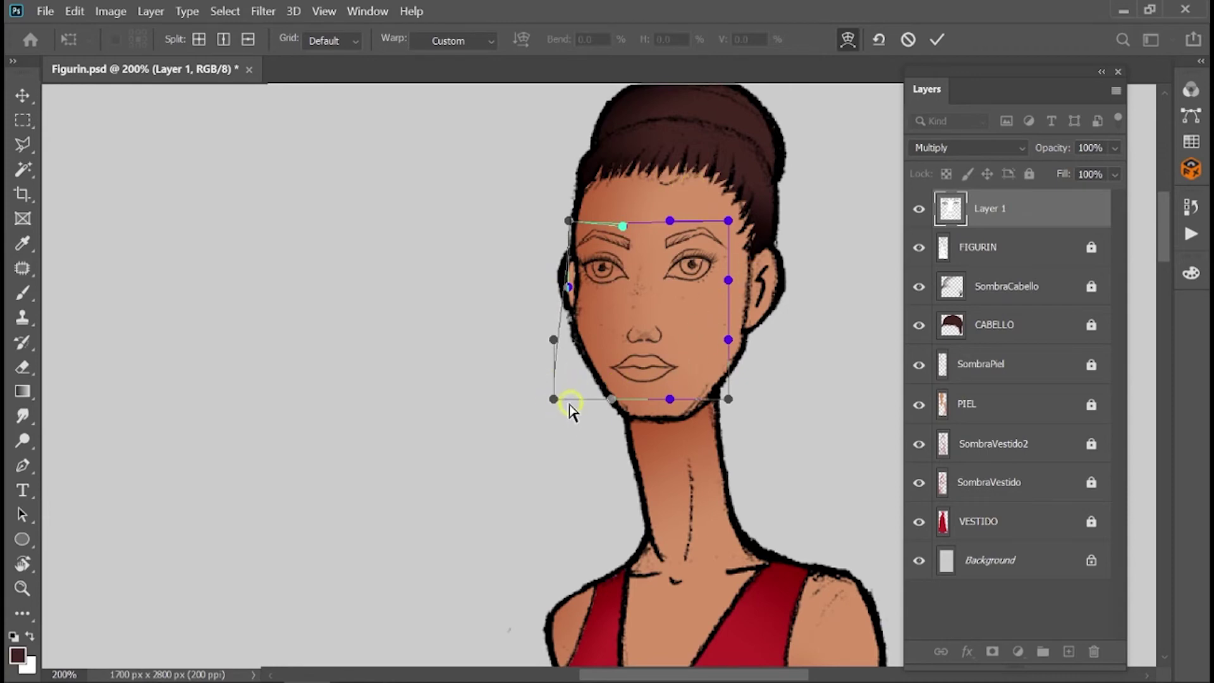
drag(554, 399, 571, 399)
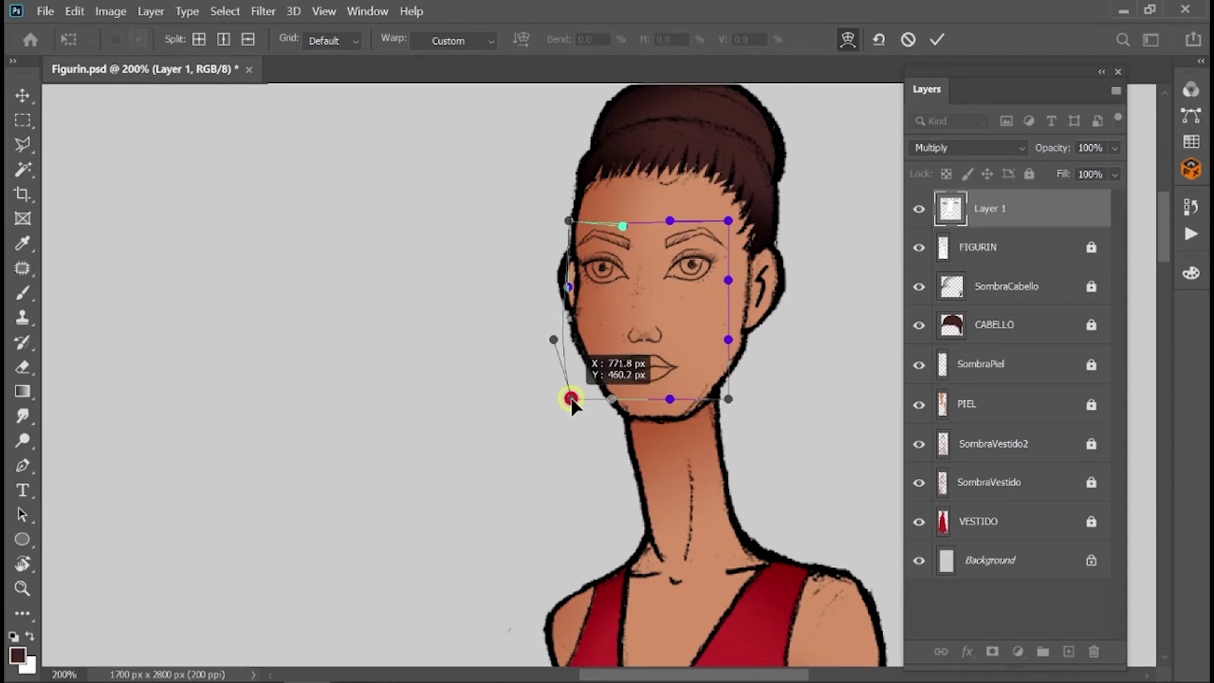
key(ctrl+z)
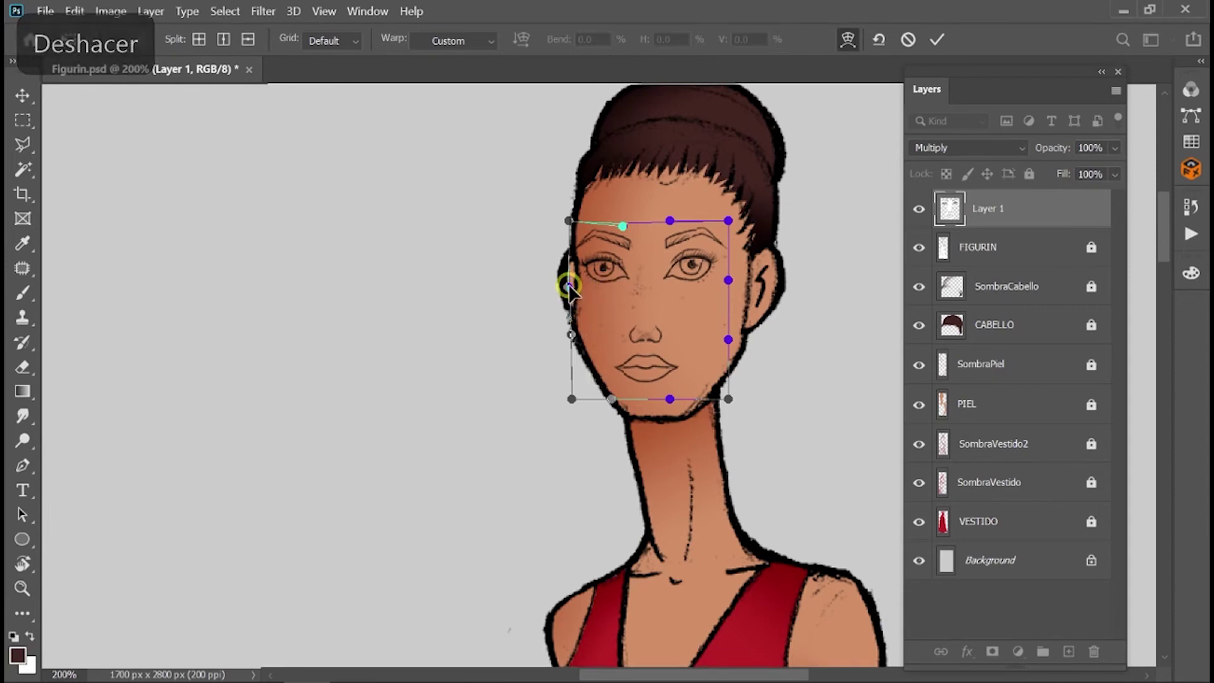
drag(571, 290, 571, 297)
click(632, 670)
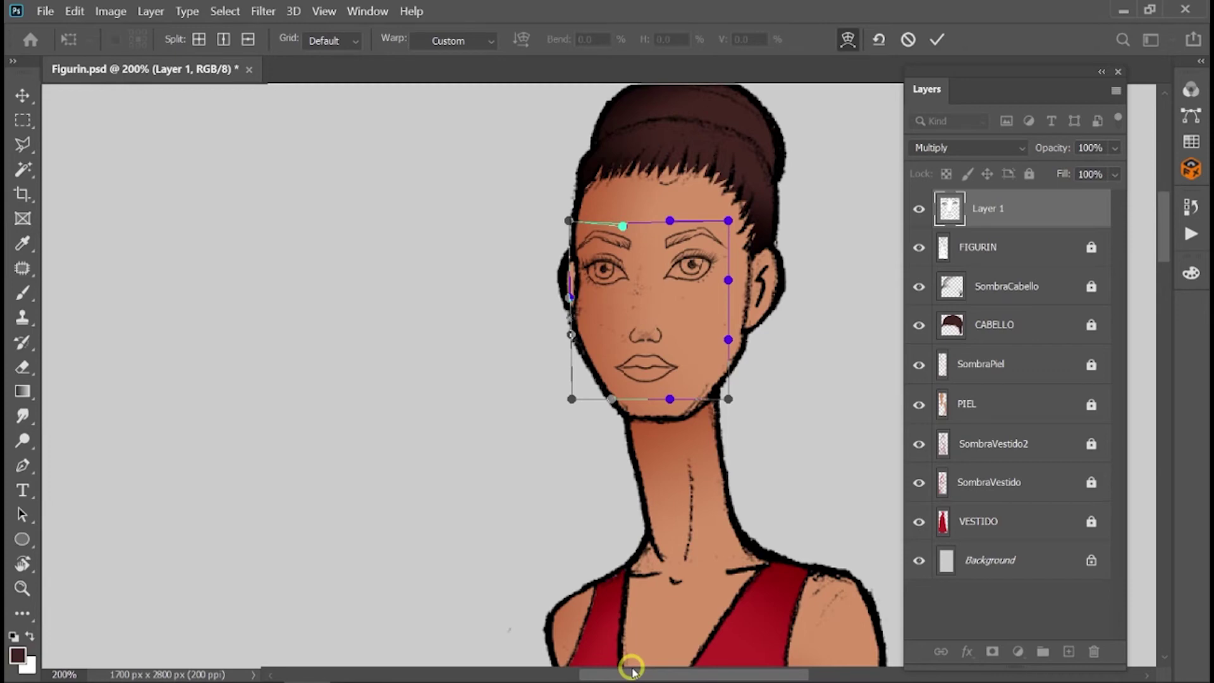
key(Return)
Enlarge the face features to 103.51% with Free Transform.
click(26, 99)
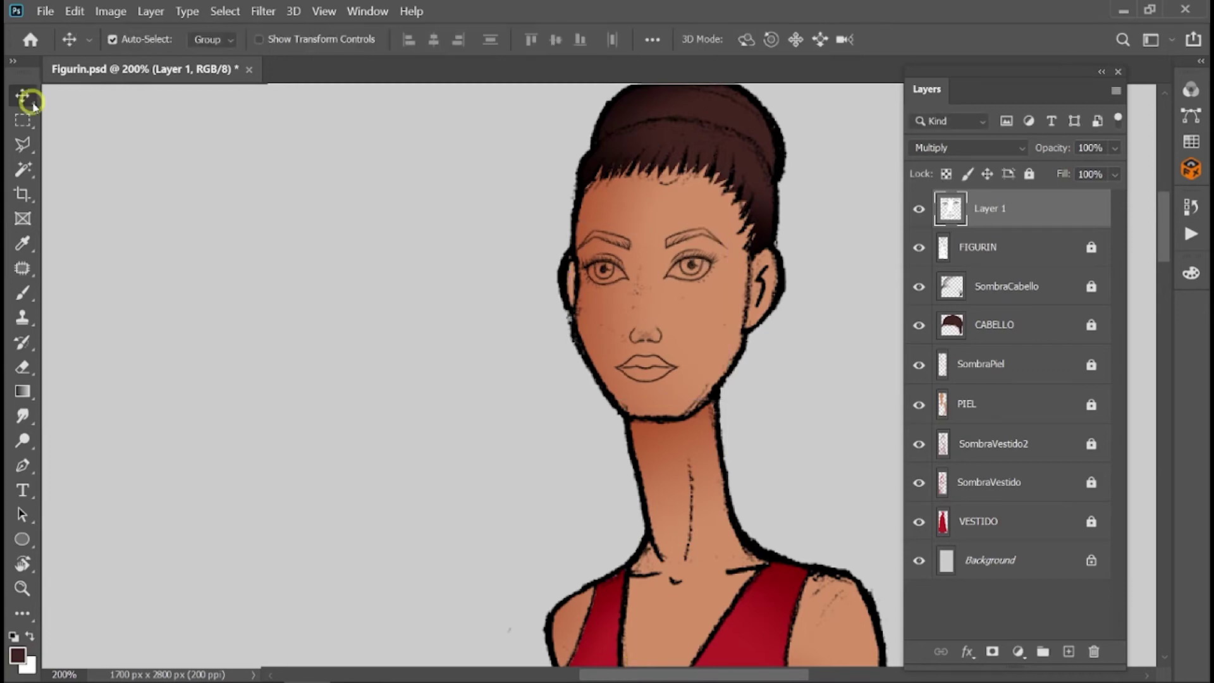
key(ctrl+t)
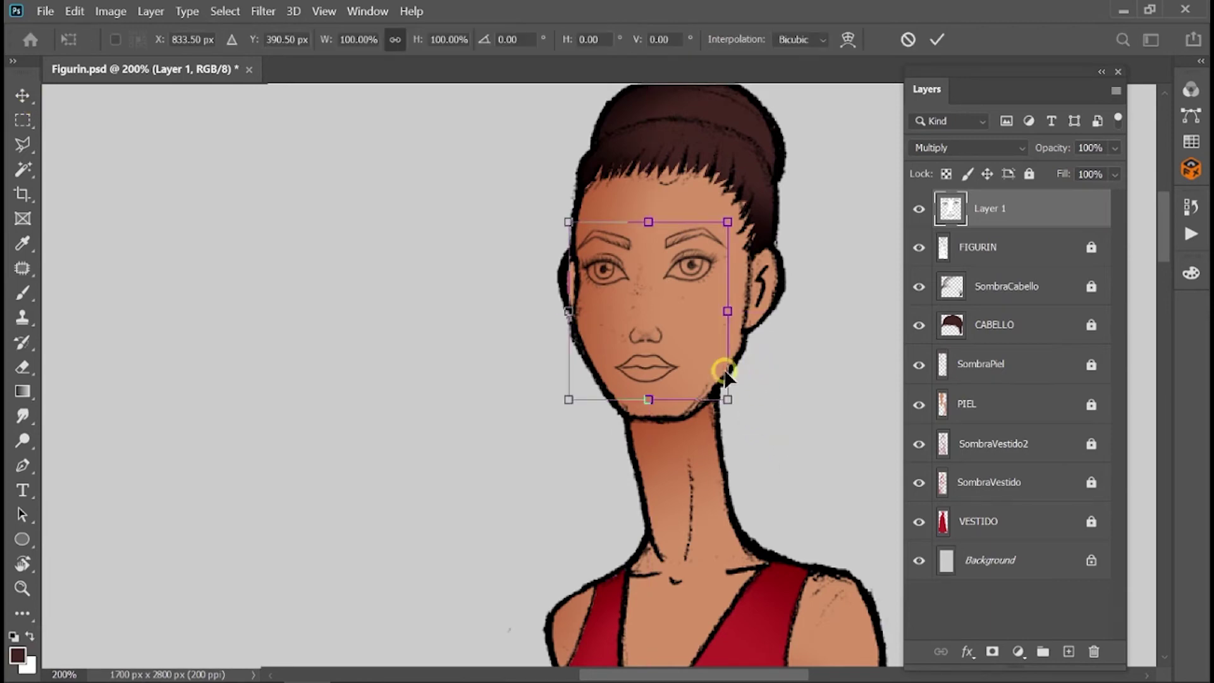
drag(727, 400, 733, 412)
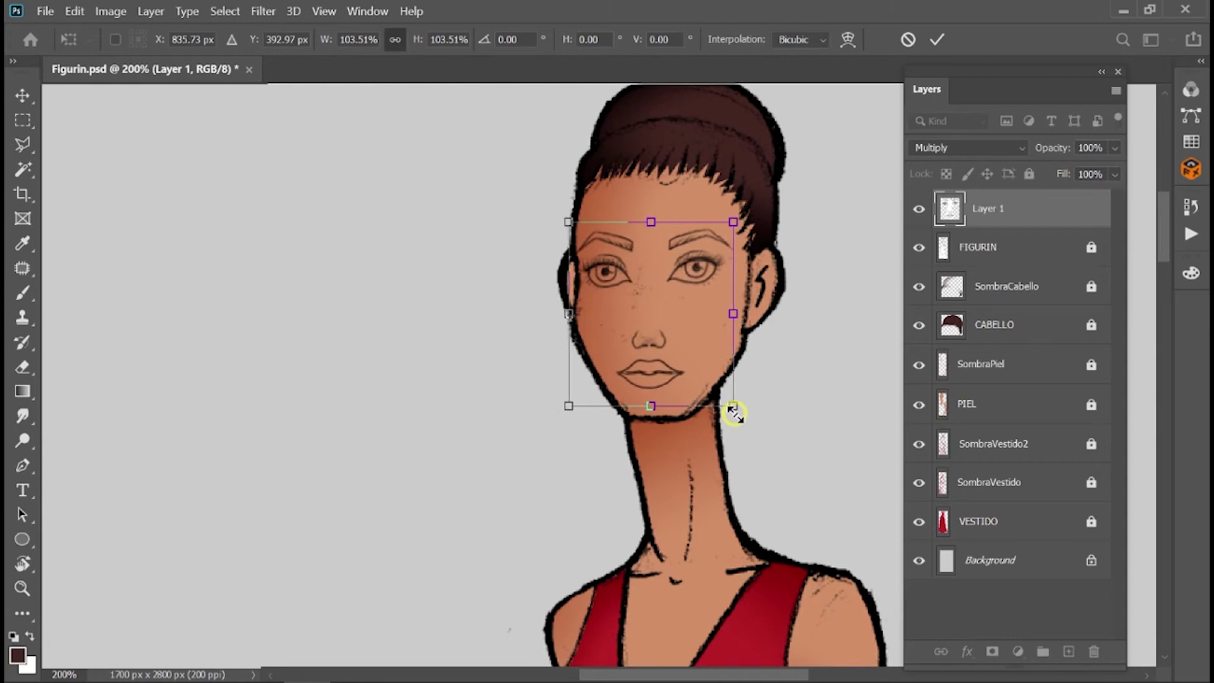
key(Return)
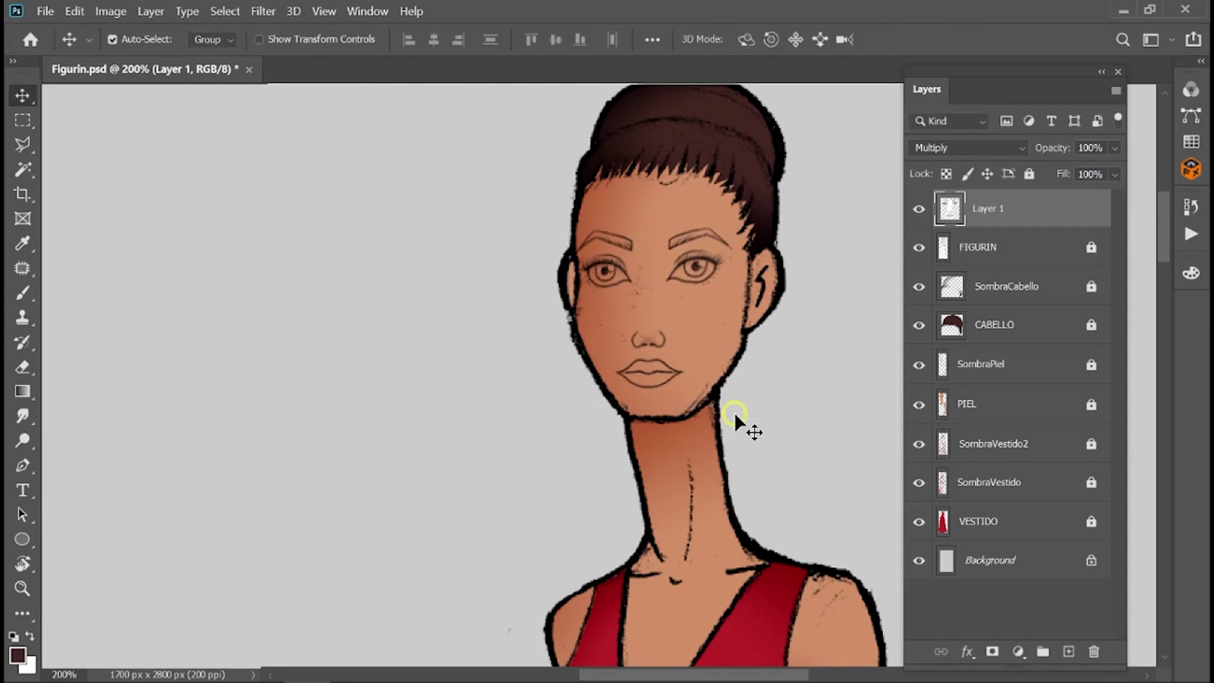
Rename Layer 1 to ROSTRO and lock it completely.
double_click(992, 209)
text(ROSTRO)
click(950, 555)
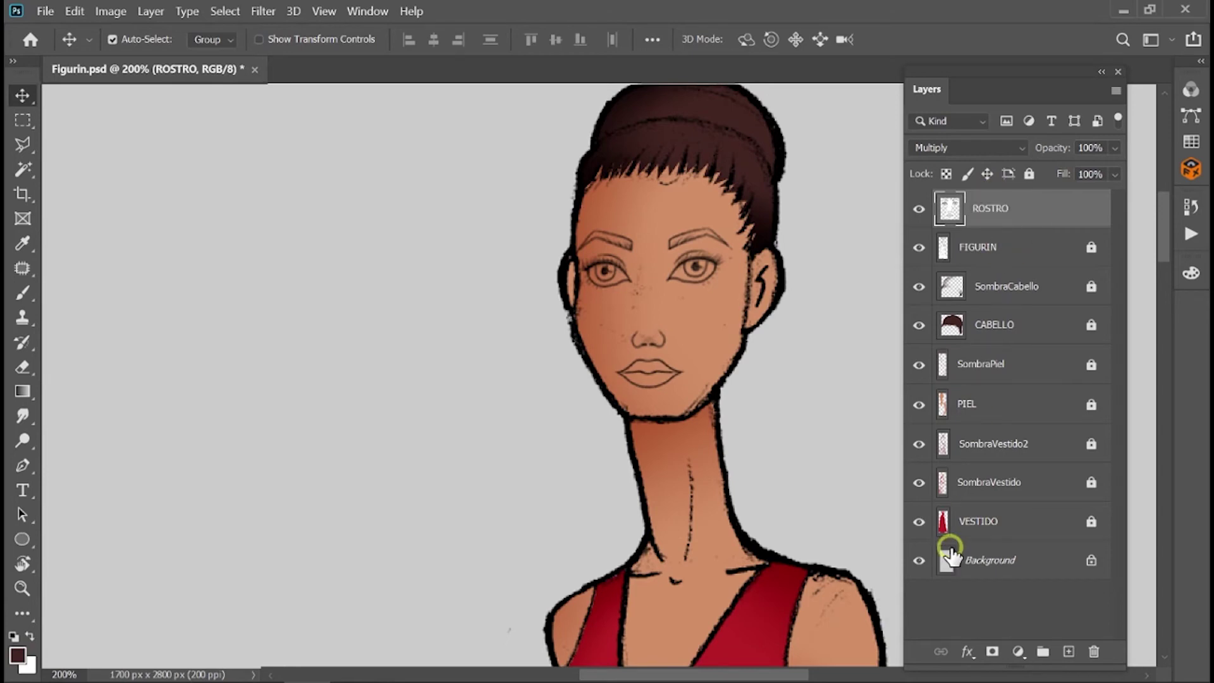
click(1028, 175)
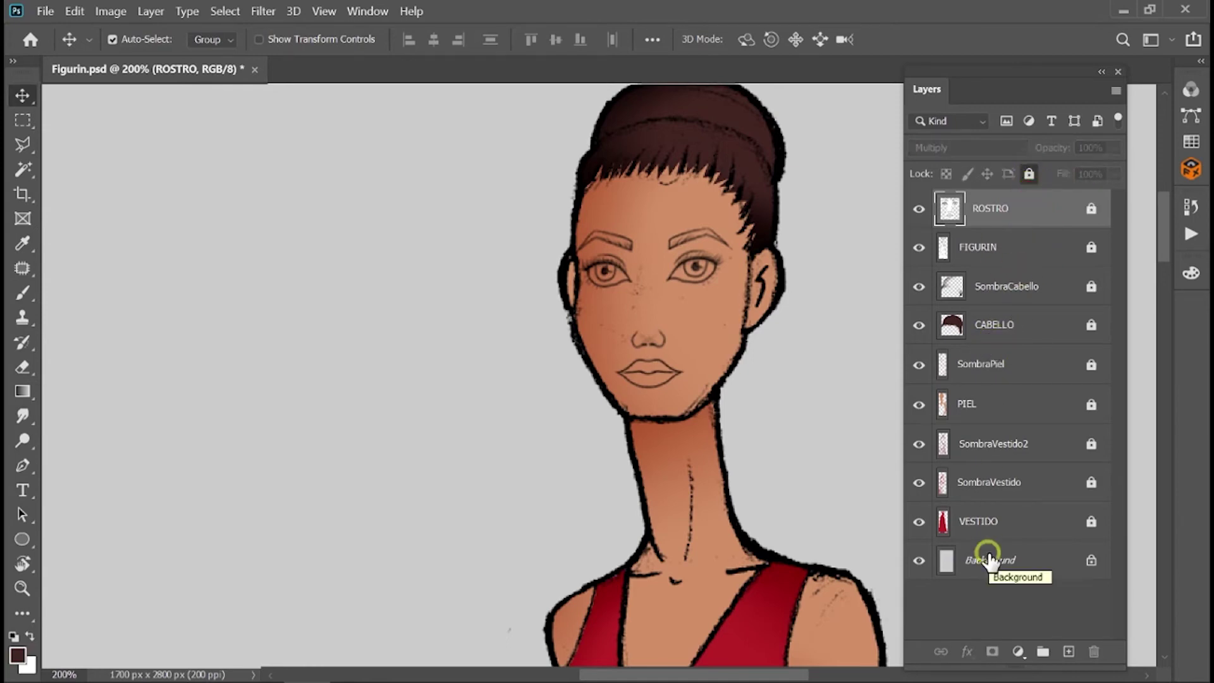
Add a new layer named ColorRostro above FIGURIN and zoom to 300%.
click(1039, 248)
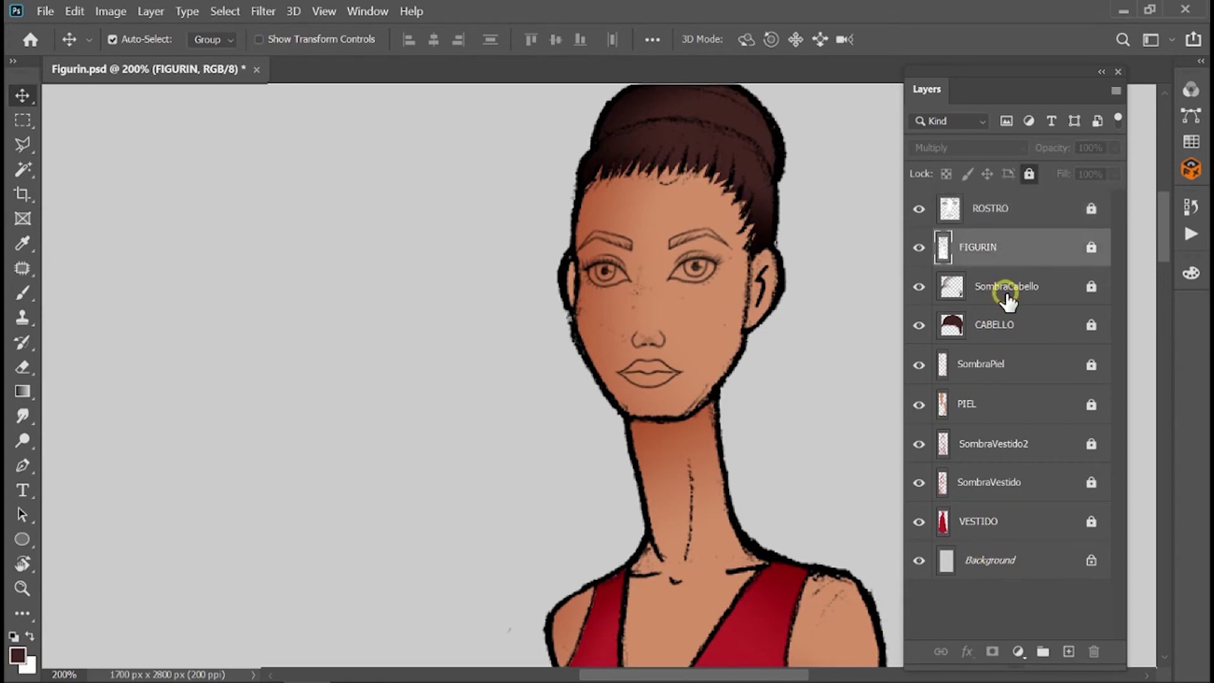
click(1068, 652)
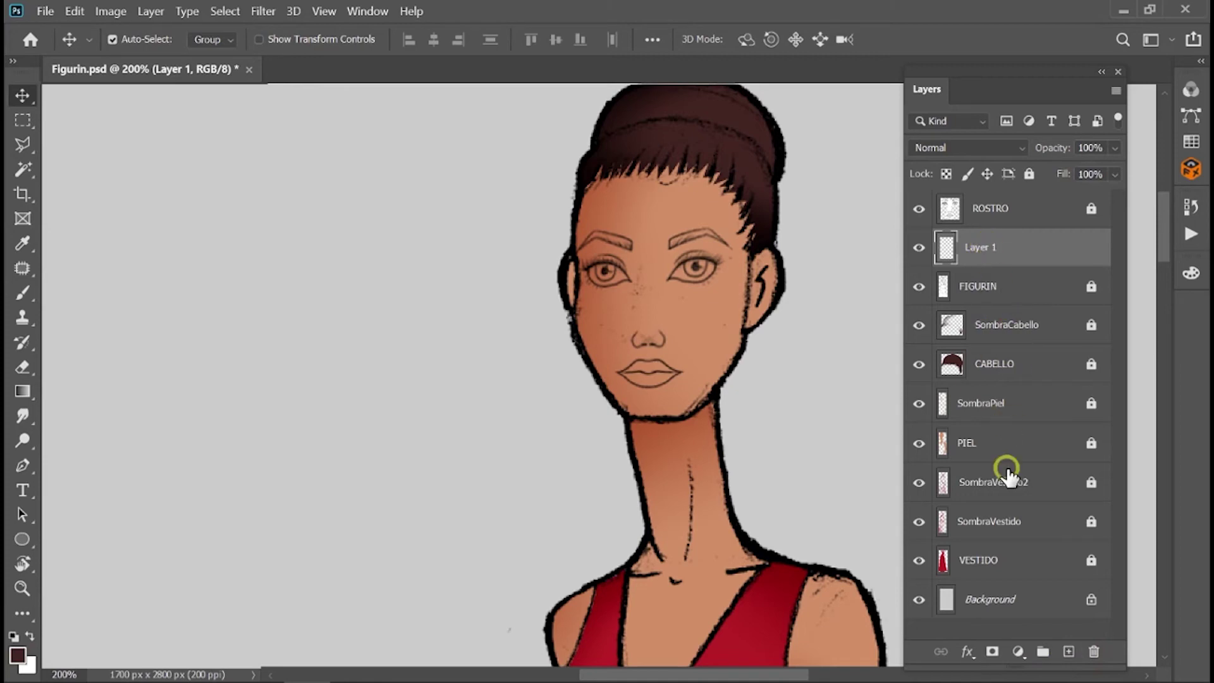
double_click(987, 248)
text(ColorRostro)
key(Return)
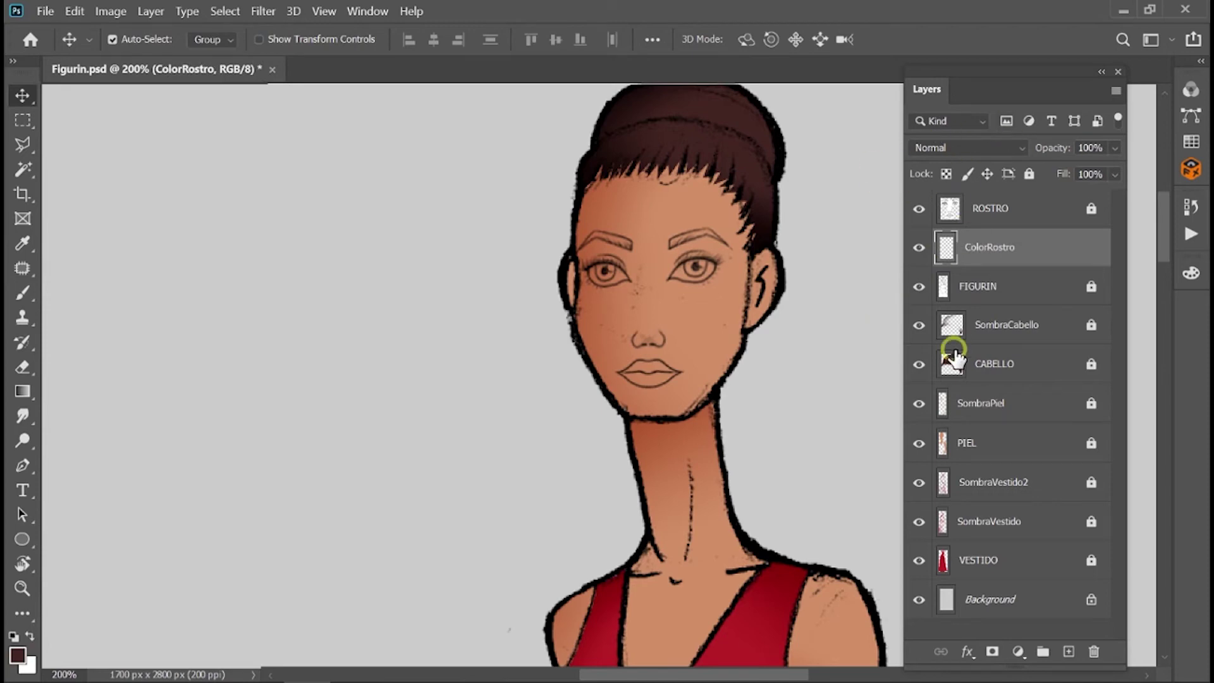
key(ctrl+plus)
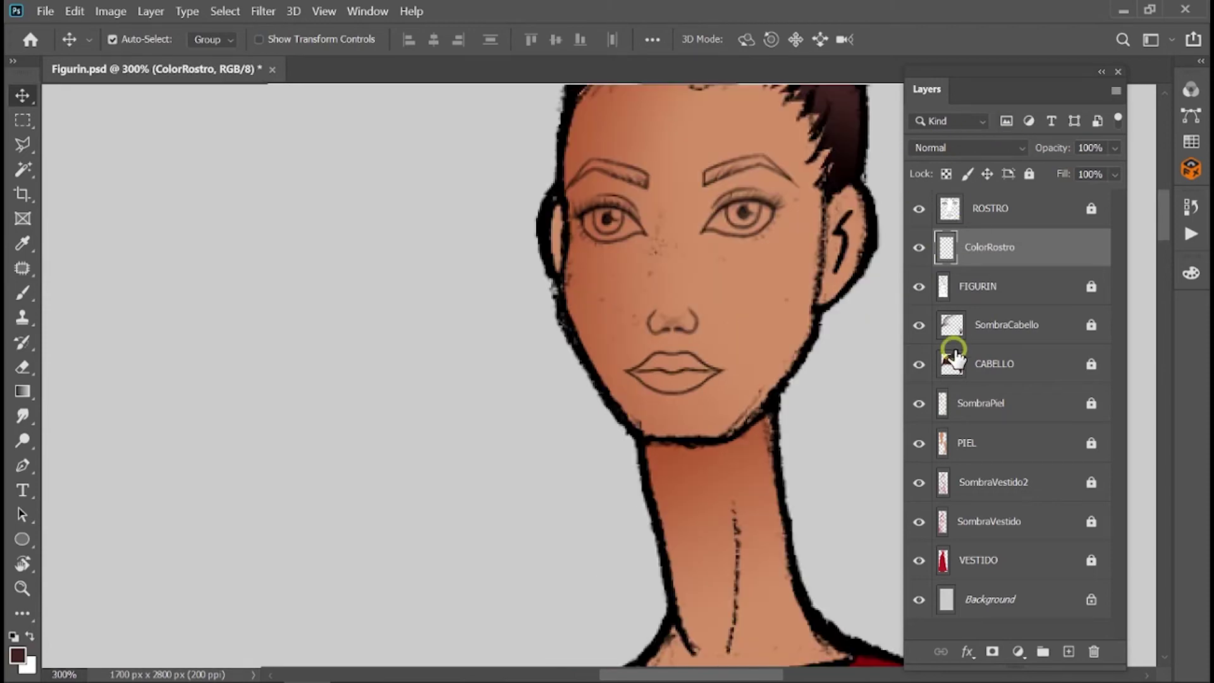
Choose the Hard Round Pressure Size brush at 12 px with white as the colour.
click(24, 293)
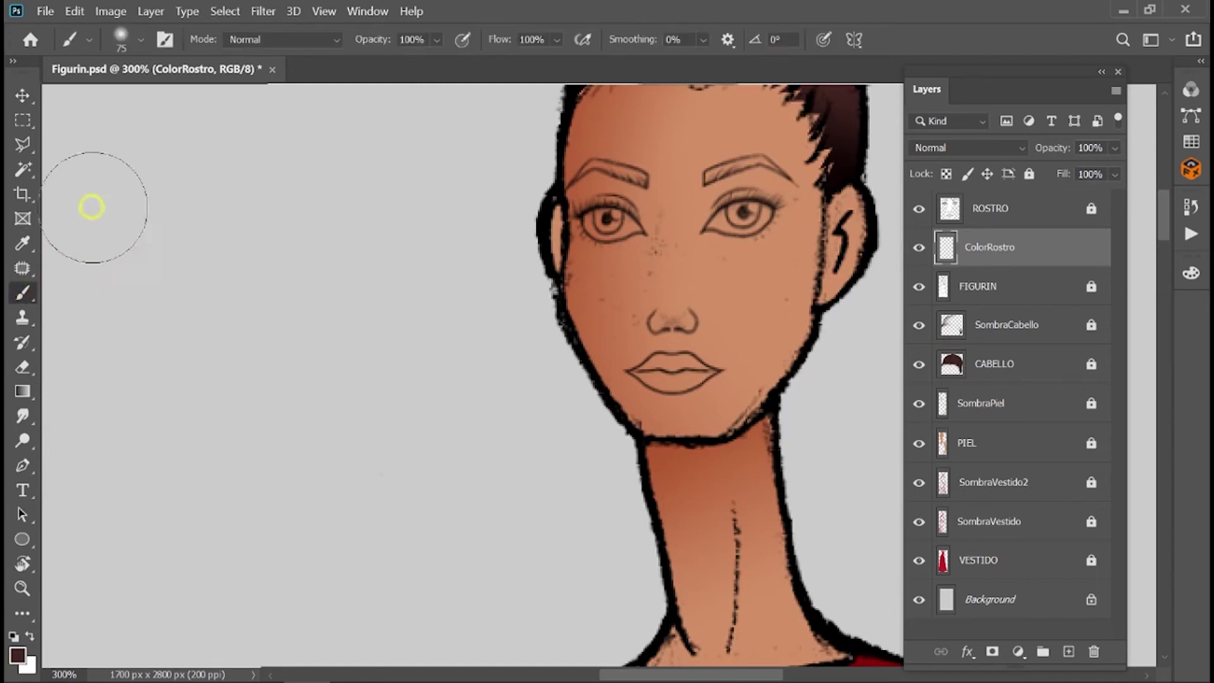
click(134, 39)
click(133, 399)
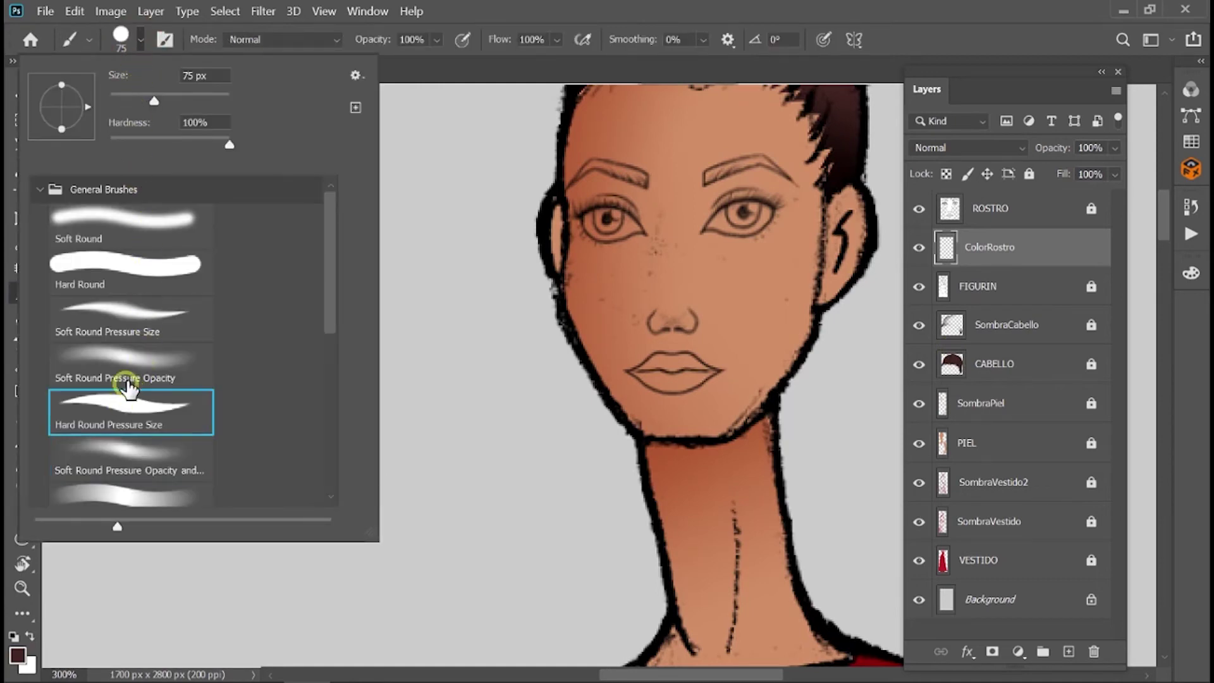
drag(120, 100, 115, 101)
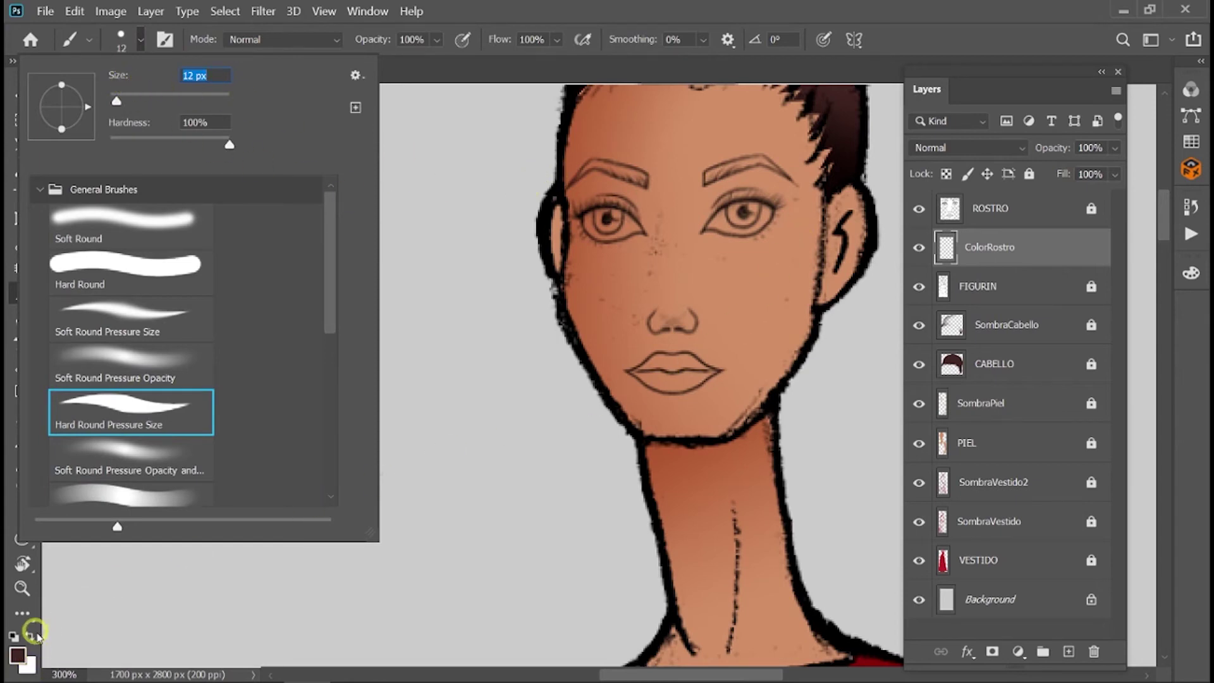
key(Return)
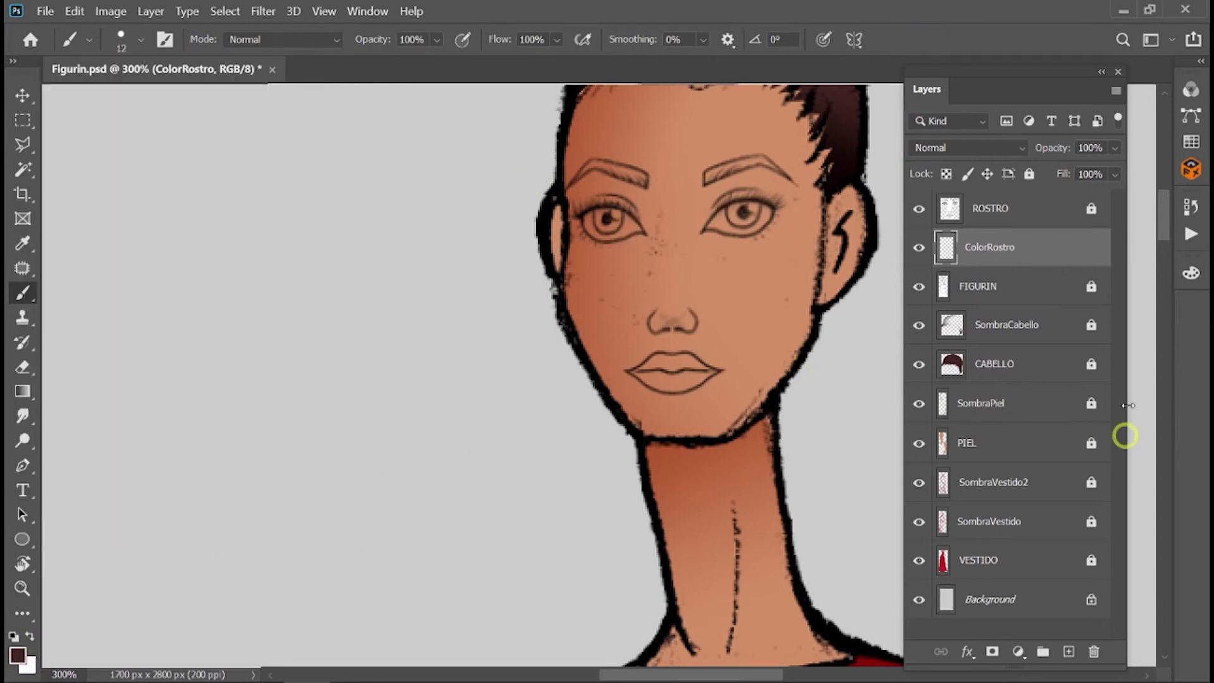
click(1191, 145)
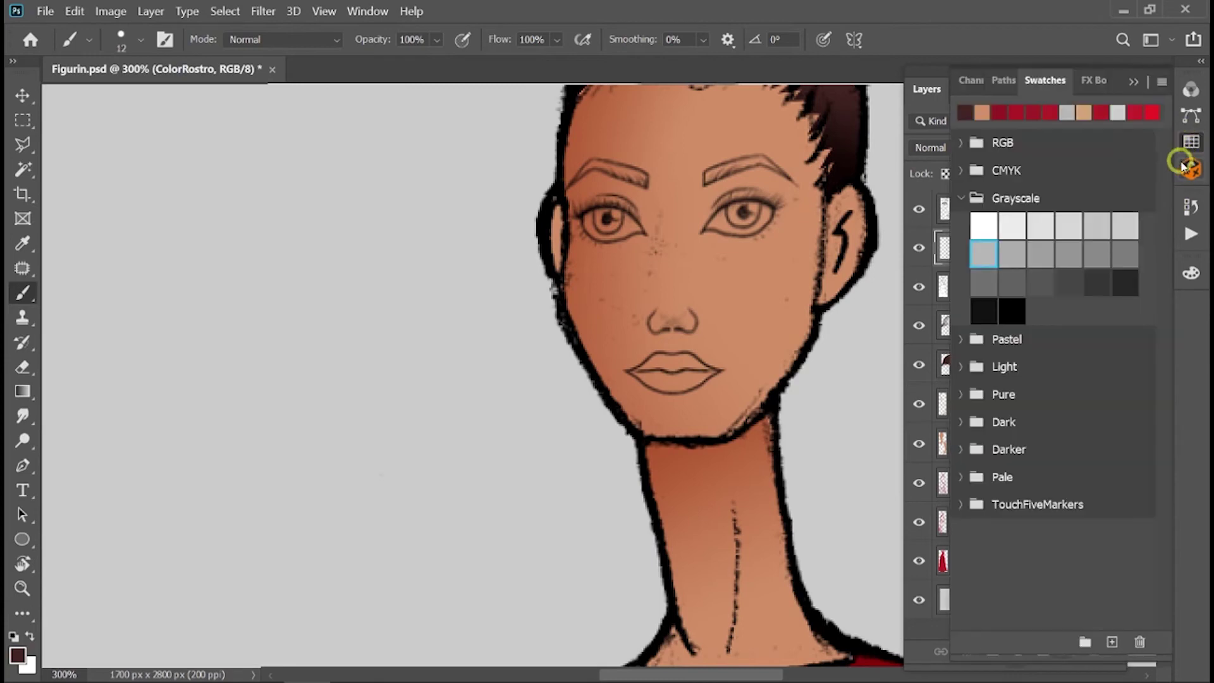
click(983, 226)
Paint a white highlight in the right eye with a 7 px brush, then zoom to 400%.
right_click(745, 232)
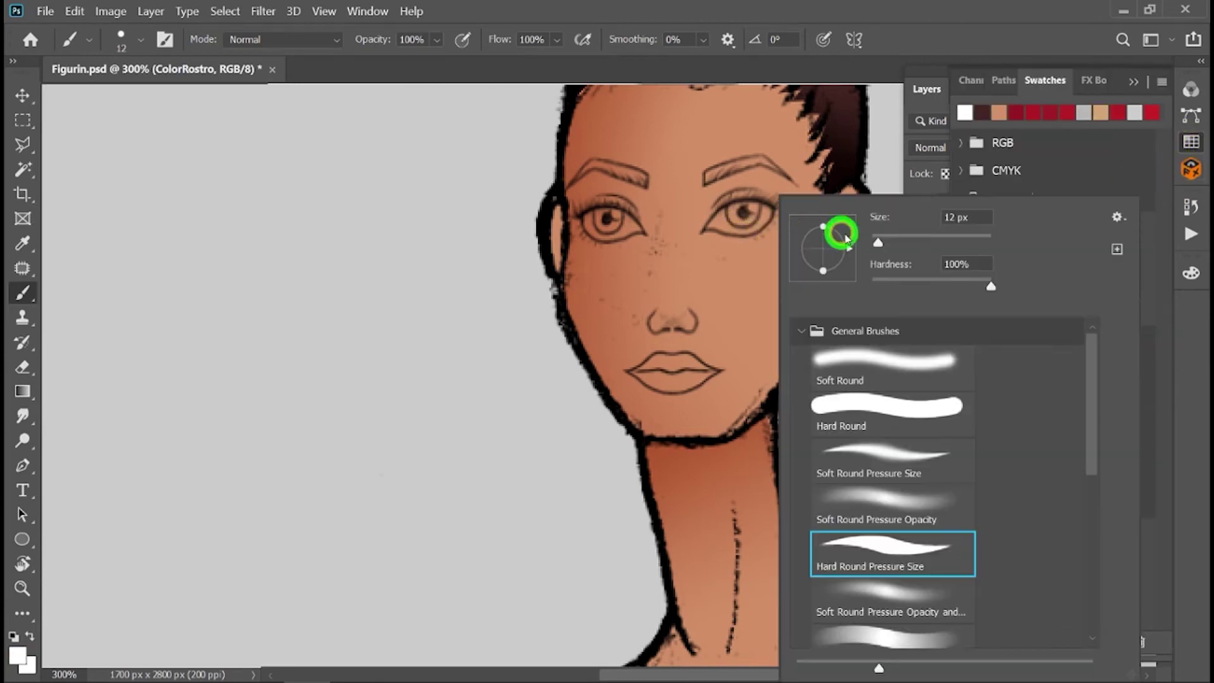
drag(880, 242, 875, 242)
key(Return)
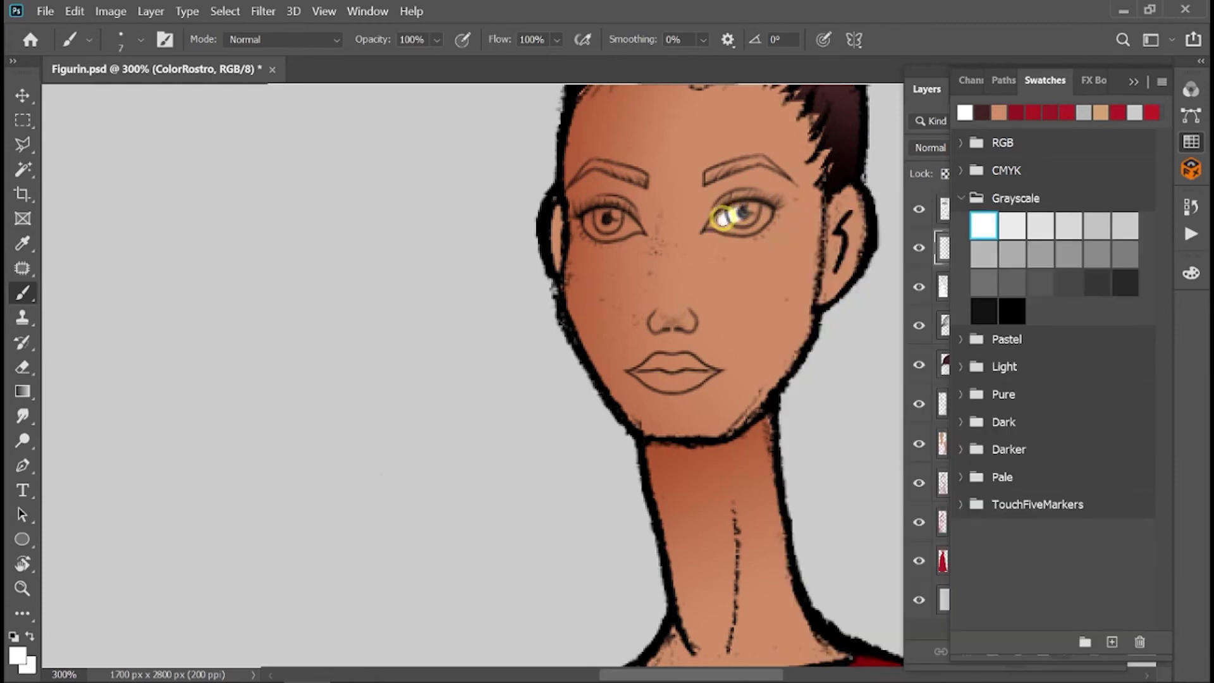
click(723, 219)
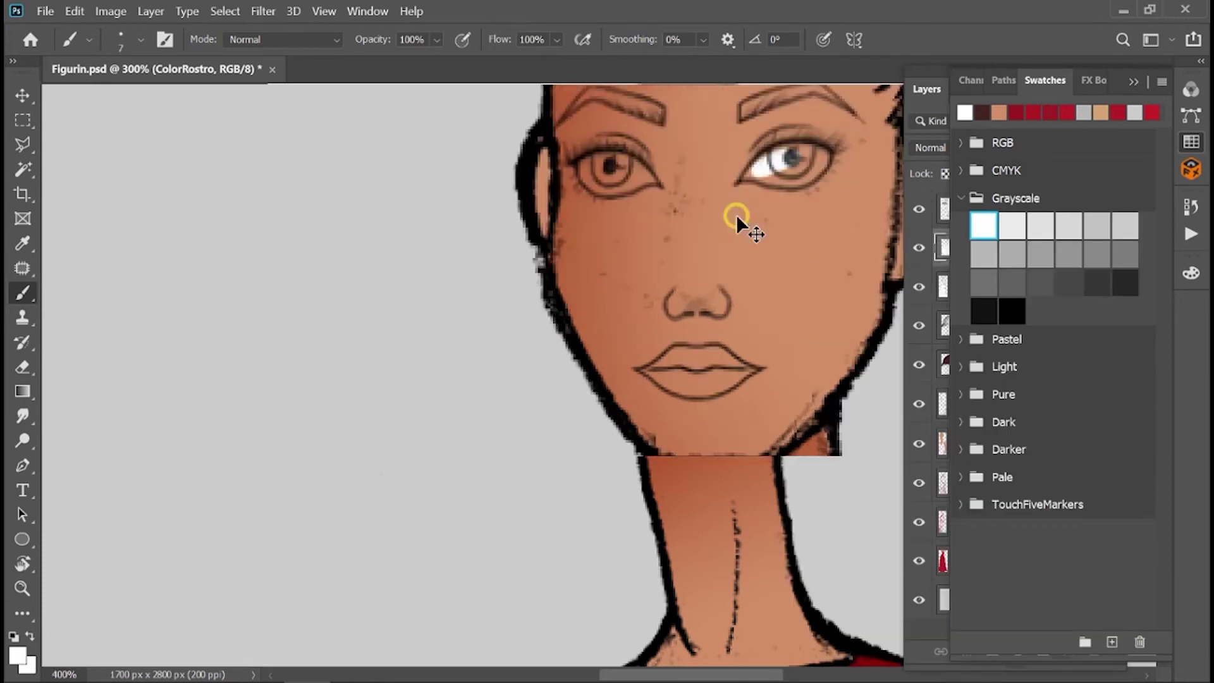
key(ctrl+plus)
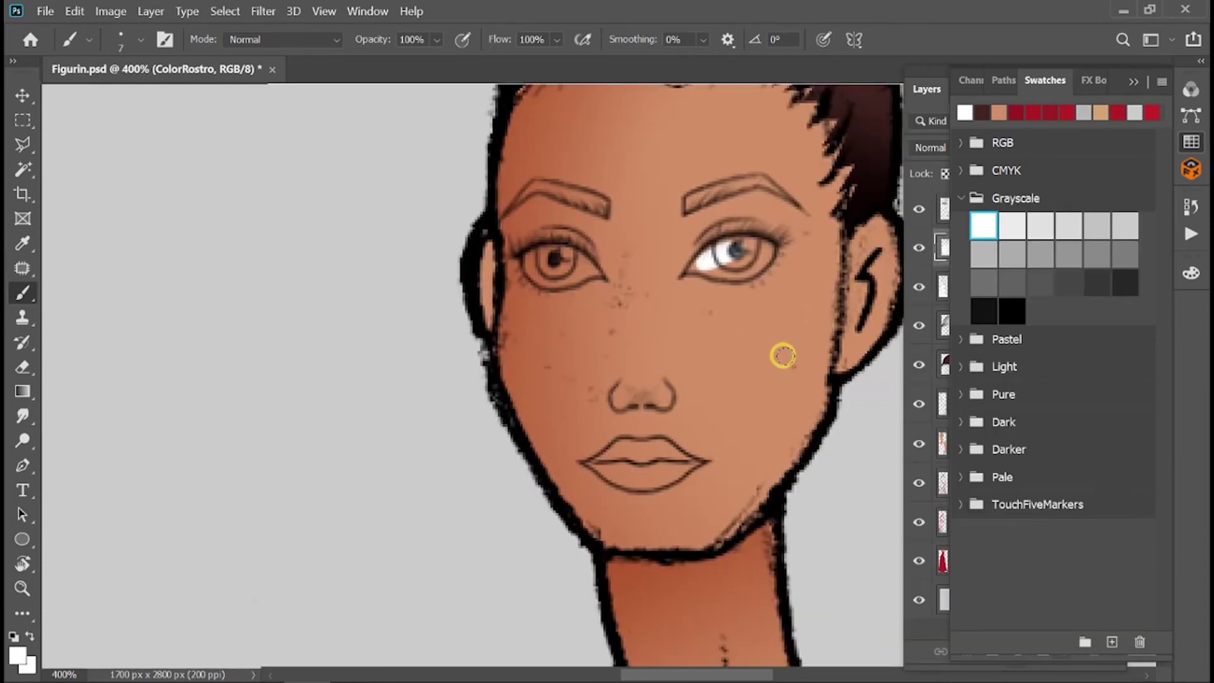
Paint both eye whites with a 3 px brush and open the Darker swatch group.
right_click(779, 285)
click(985, 218)
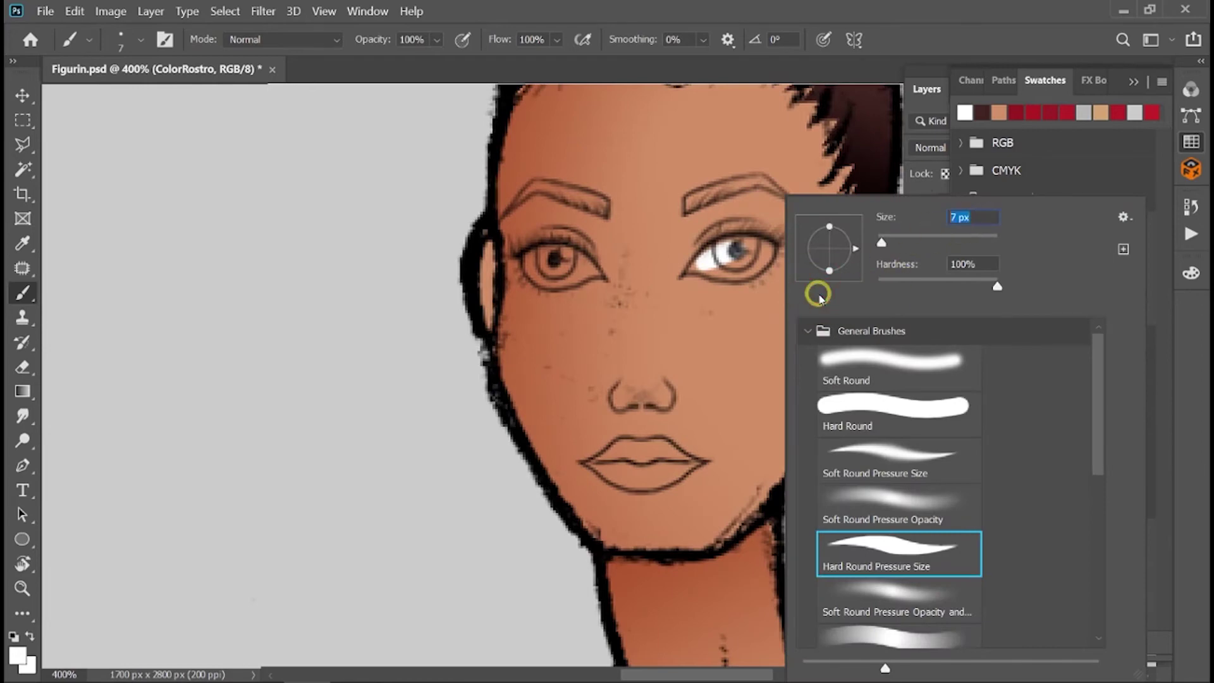
text(3)
key(Return)
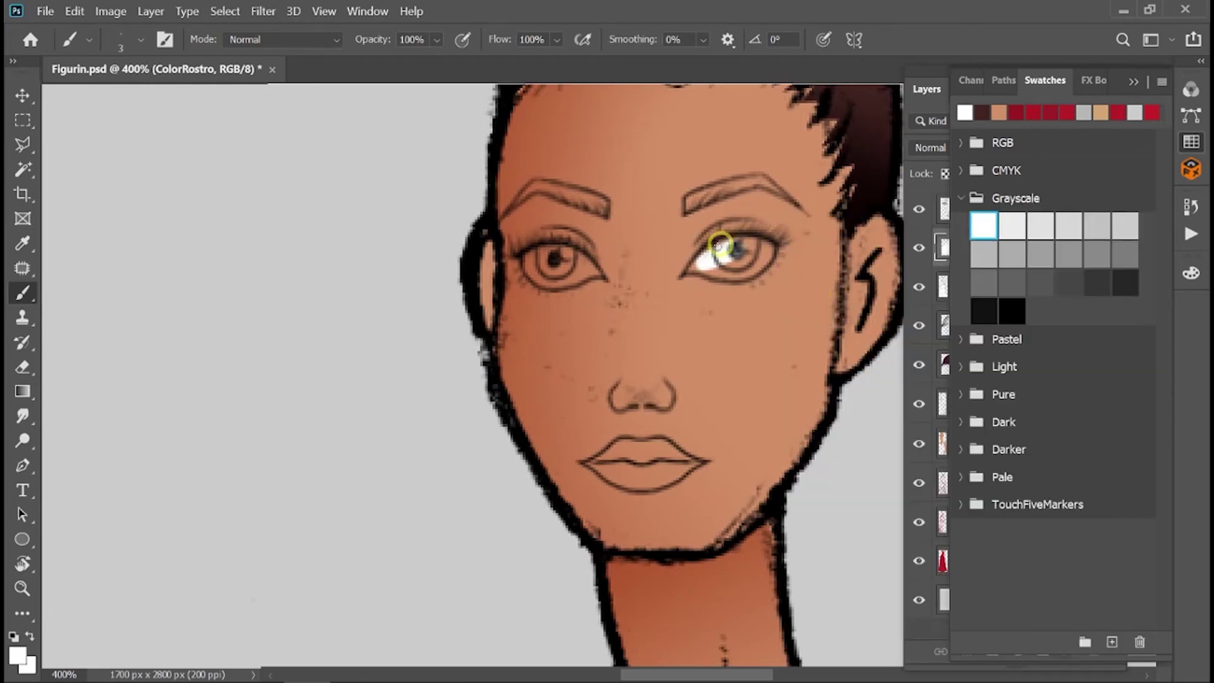
mouse_move(691, 267)
mouse_down()
mouse_move(734, 268)
mouse_move(770, 245)
mouse_up()
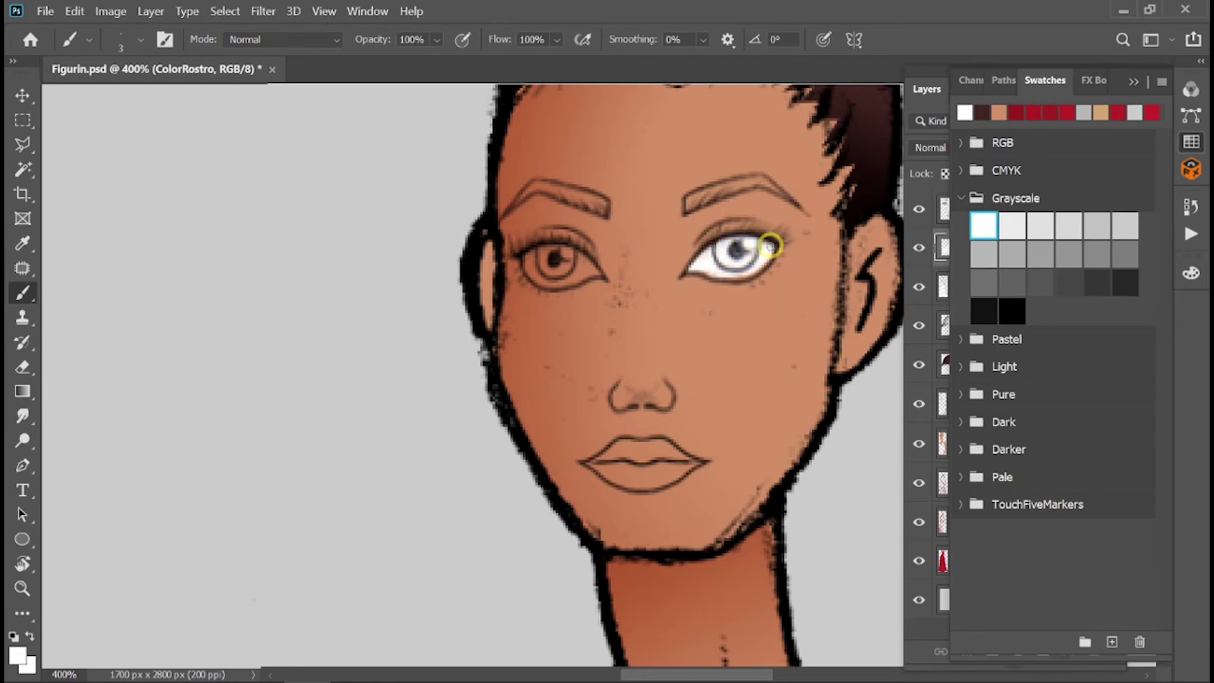
mouse_move(547, 252)
mouse_down()
mouse_move(537, 260)
mouse_move(613, 256)
mouse_up()
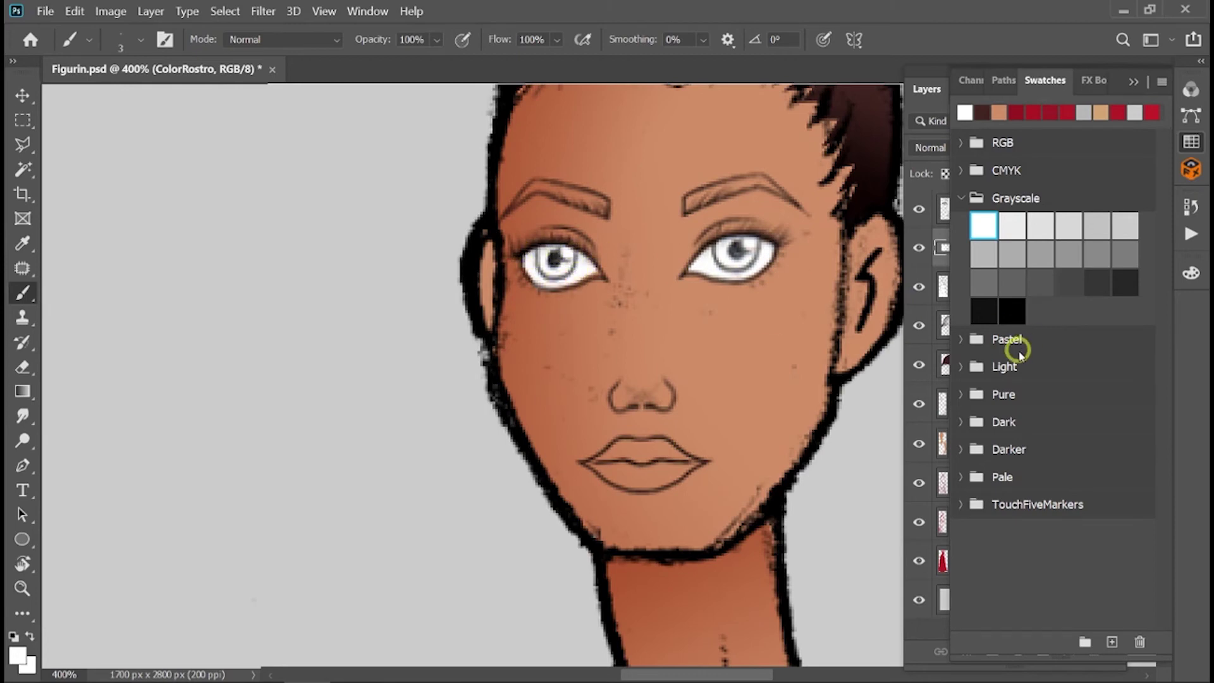
click(961, 197)
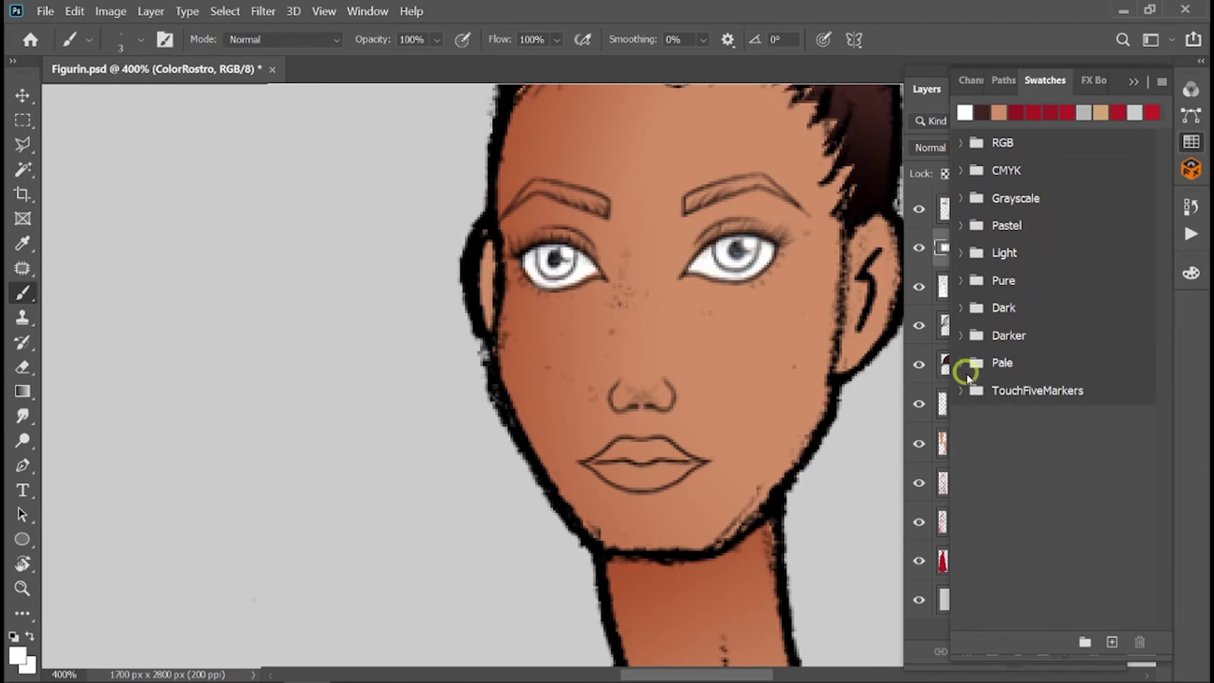
click(960, 333)
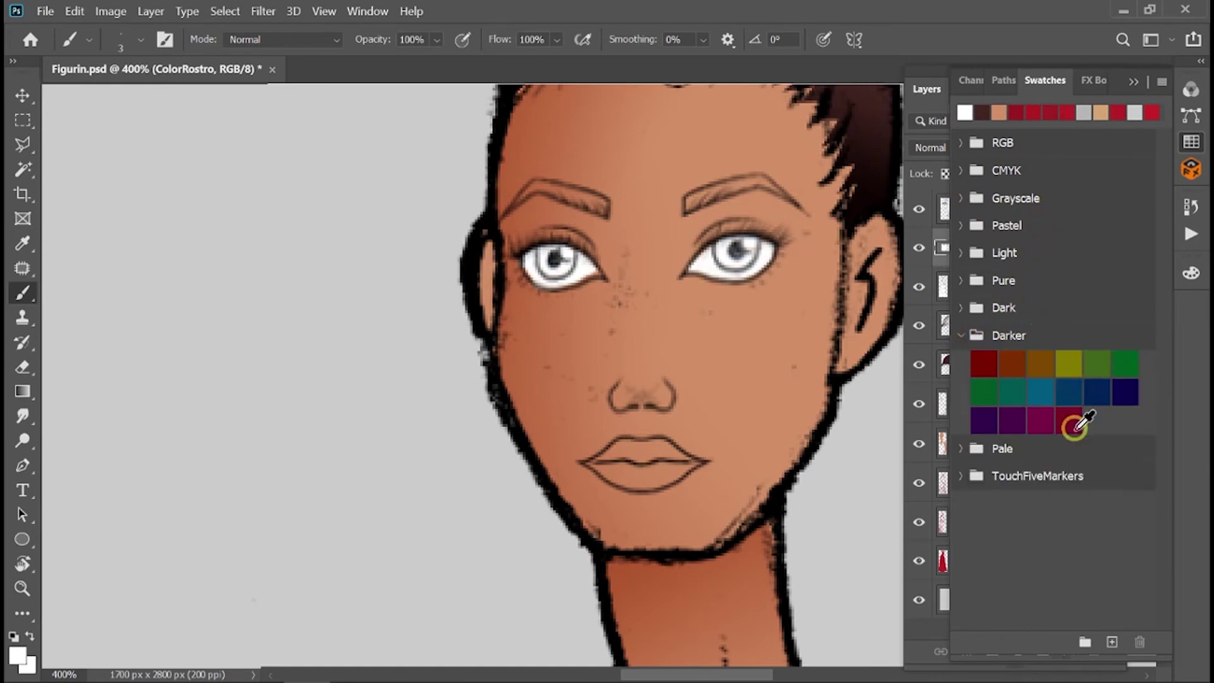
Paint both irises green from the Darker swatches.
click(1096, 363)
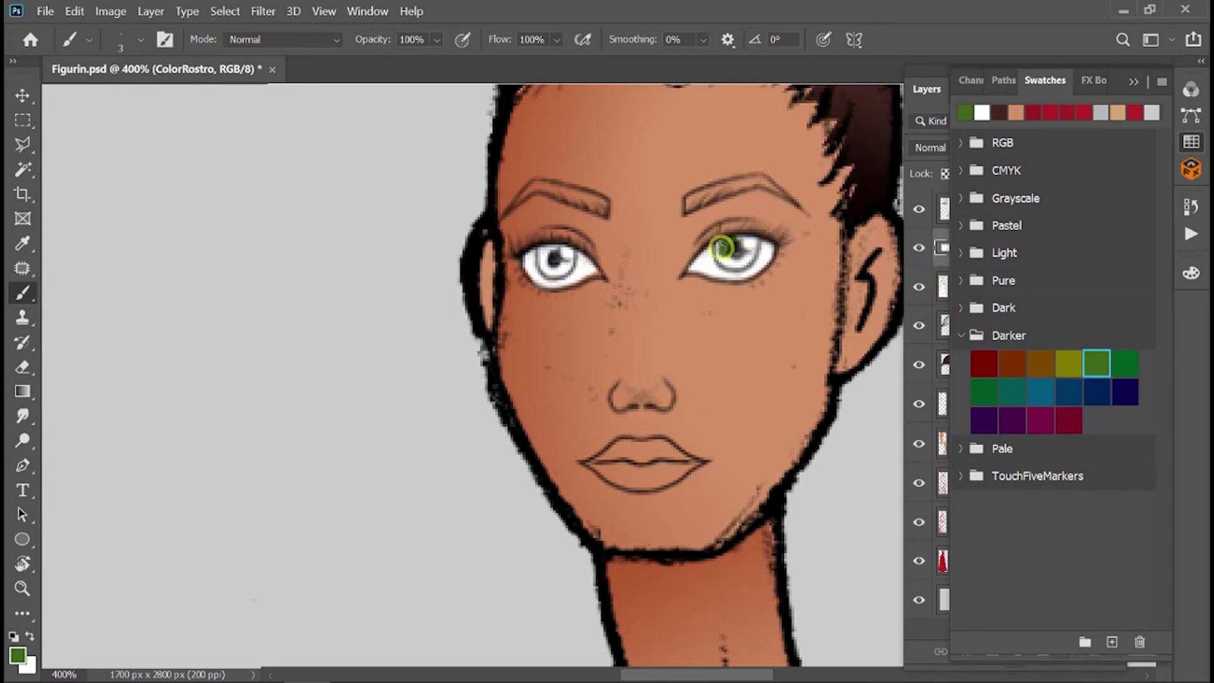
drag(726, 259, 736, 252)
drag(549, 261, 552, 265)
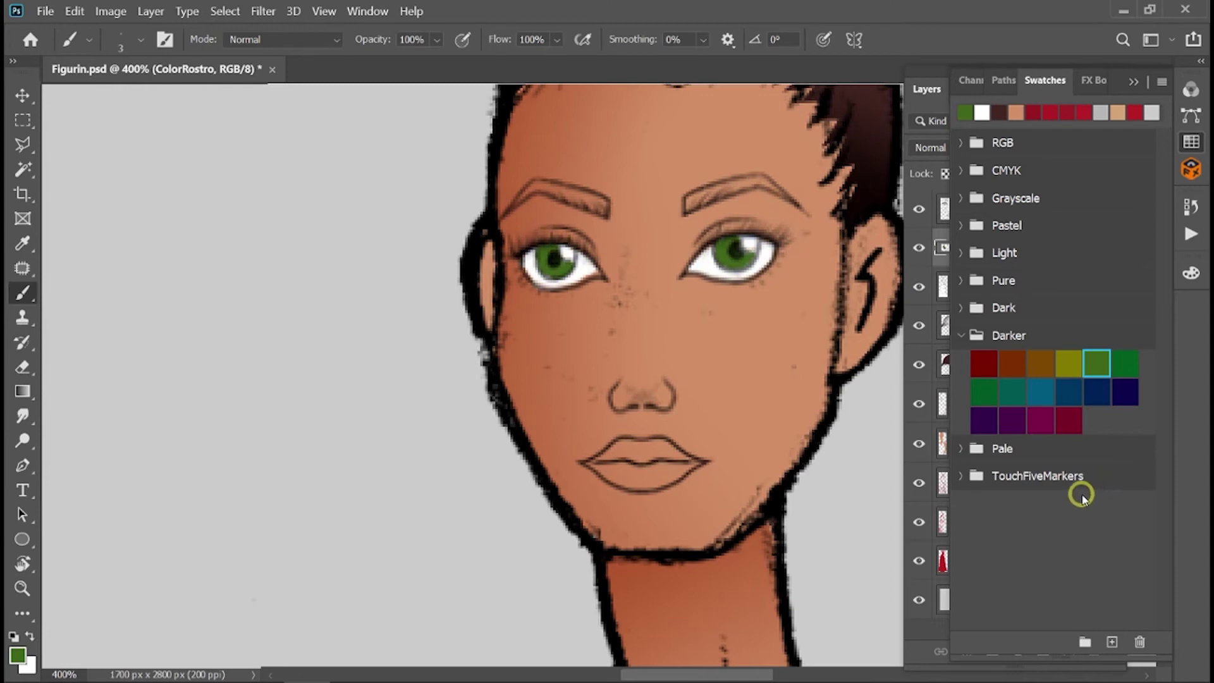
Paint the lips dark brown, shade with darker brown, and add a light orange-brown highlight.
click(1012, 364)
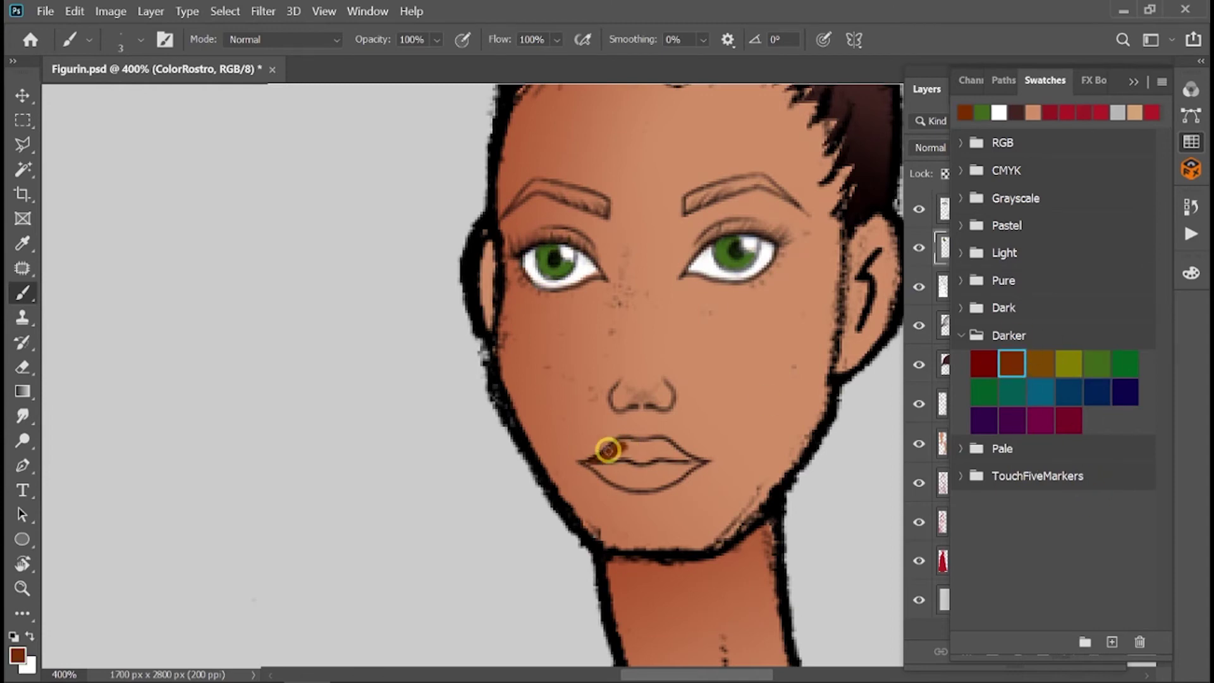
mouse_move(608, 450)
mouse_down()
mouse_move(677, 460)
mouse_move(608, 462)
mouse_move(642, 474)
mouse_move(666, 456)
mouse_move(692, 465)
mouse_move(630, 442)
mouse_move(666, 450)
mouse_move(604, 473)
mouse_up()
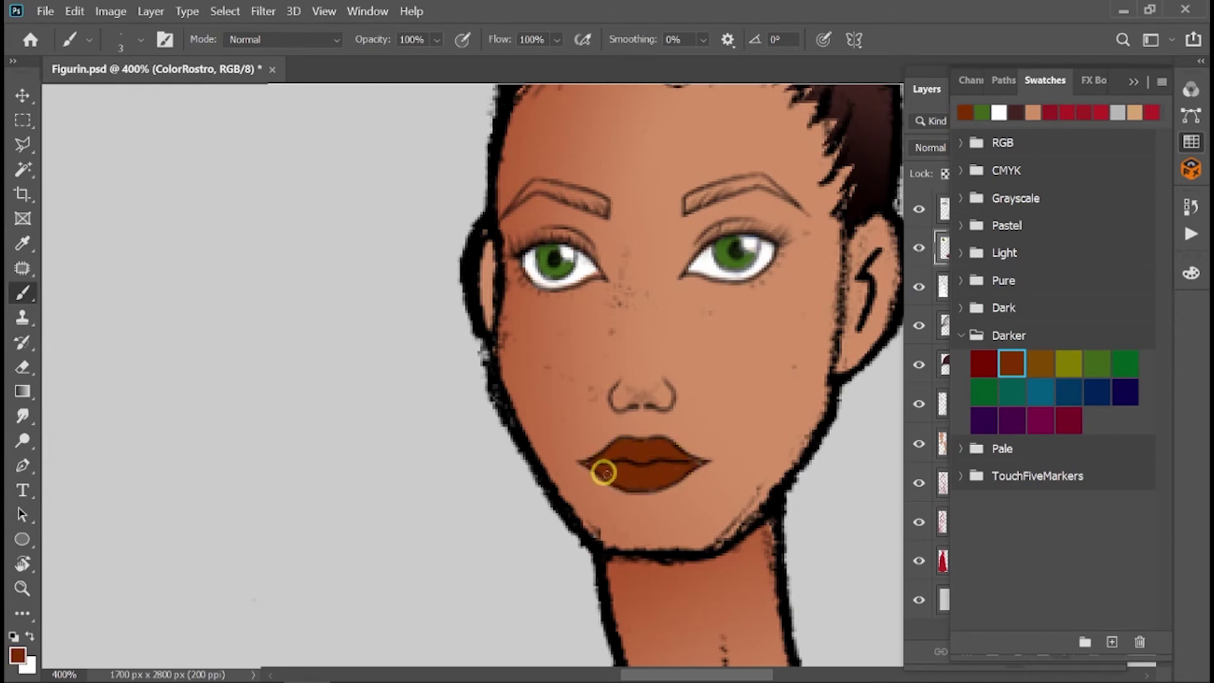
click(17, 655)
drag(885, 339, 871, 366)
click(1083, 203)
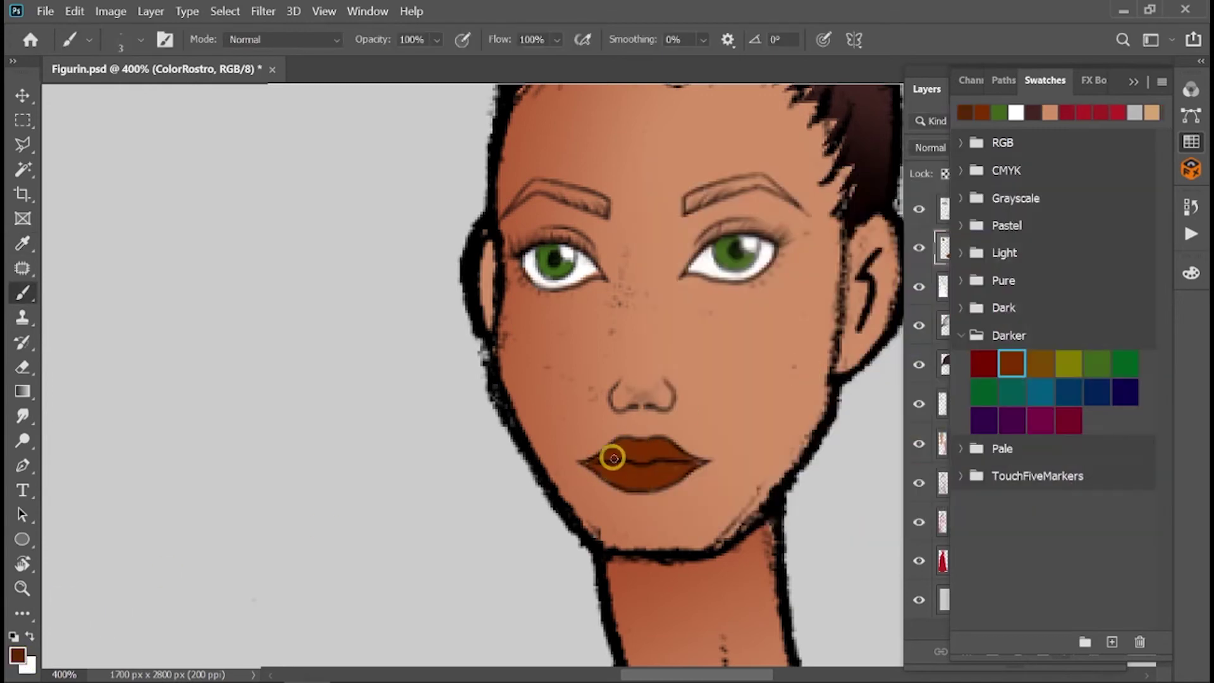
mouse_move(597, 462)
mouse_down()
mouse_move(664, 453)
mouse_move(588, 464)
mouse_move(642, 479)
mouse_move(683, 472)
mouse_up()
click(17, 654)
click(790, 279)
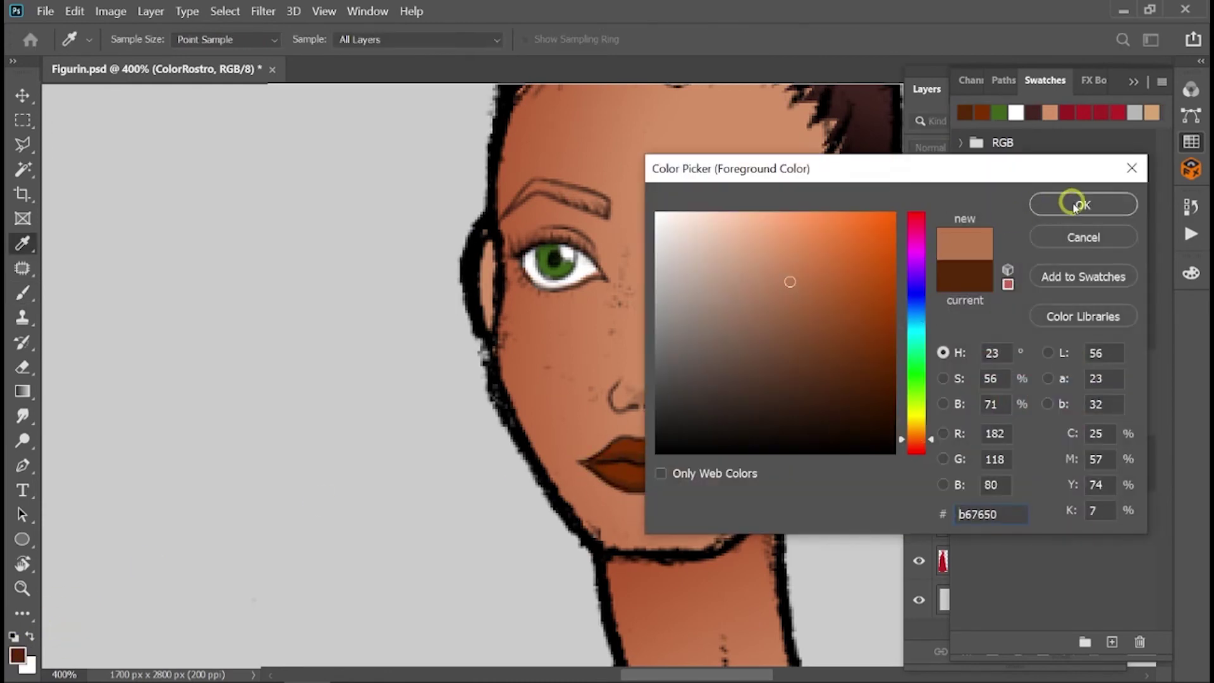
key(Return)
click(660, 473)
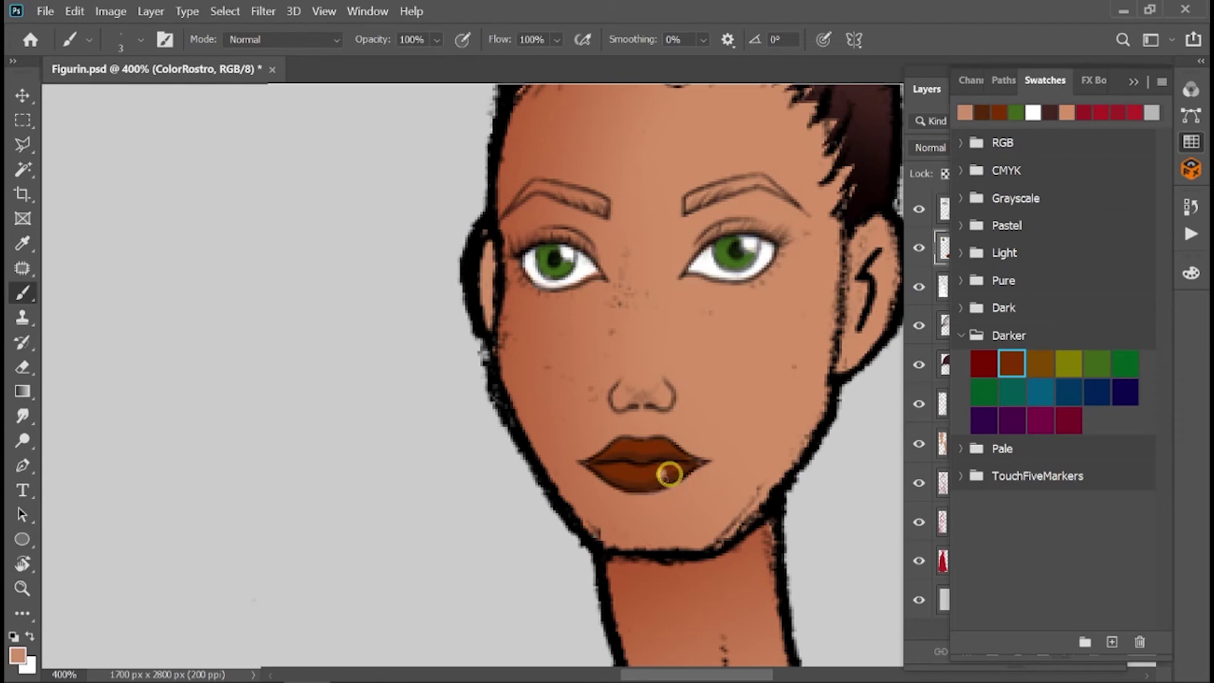
Sample the hair's dark brown and paint both eyebrows with it, then zoom out.
drag(828, 374, 765, 525)
click(23, 243)
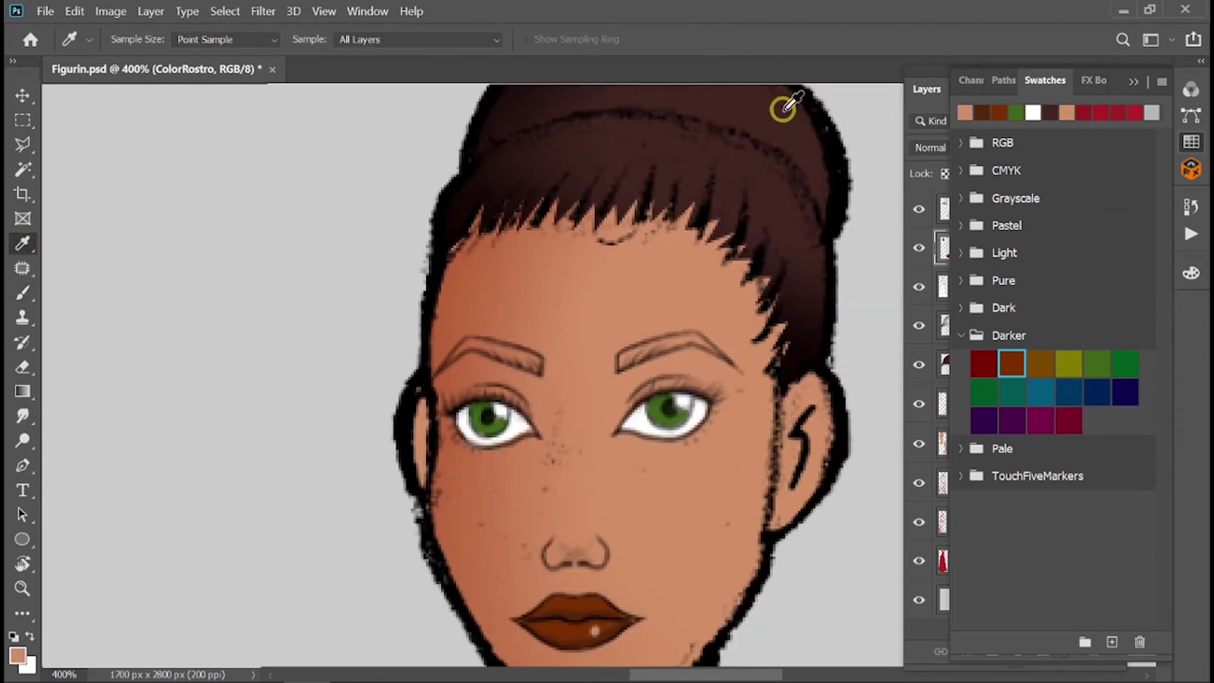
click(774, 116)
key(b)
mouse_move(650, 341)
mouse_down()
mouse_move(623, 361)
mouse_move(672, 341)
mouse_move(713, 350)
mouse_up()
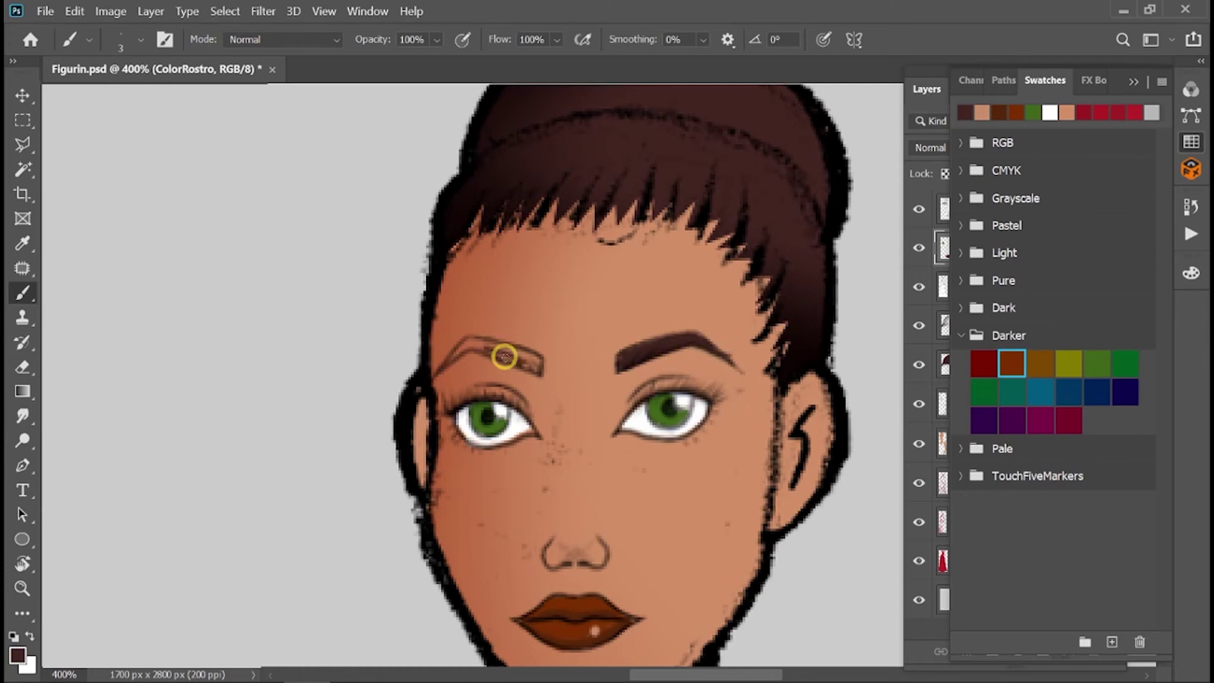
mouse_move(504, 354)
mouse_down()
mouse_move(497, 346)
mouse_move(531, 339)
mouse_move(466, 340)
mouse_up()
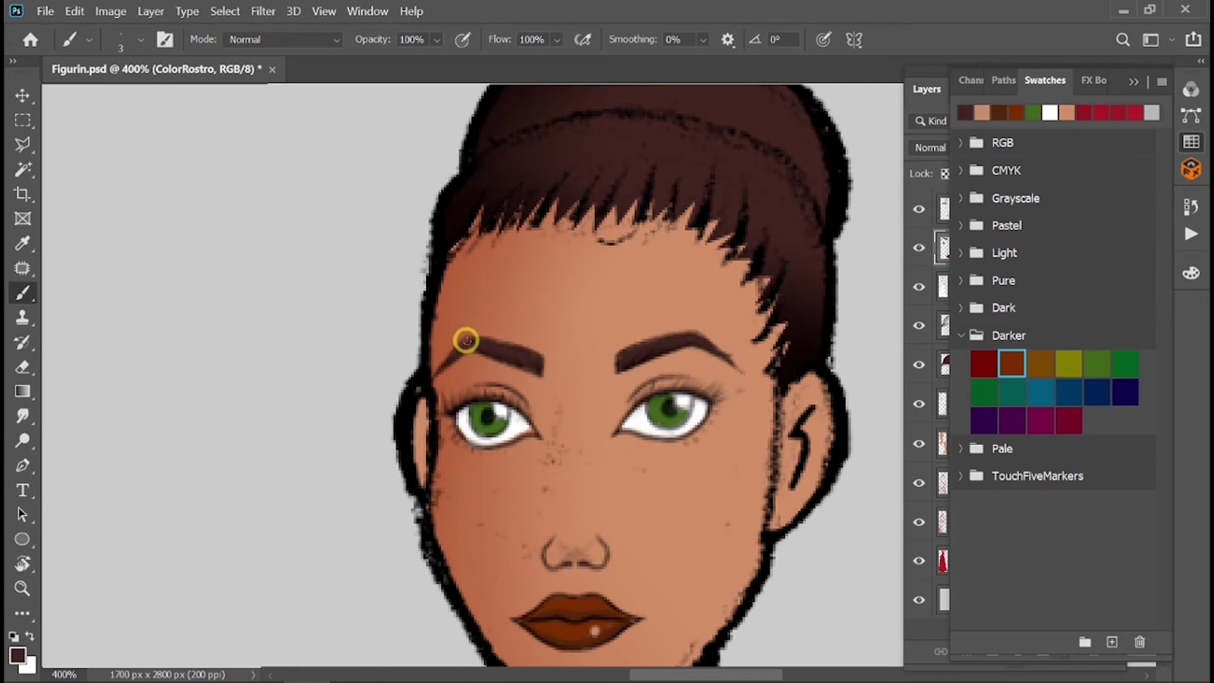
key(ctrl+minus)
key(ctrl+minus)
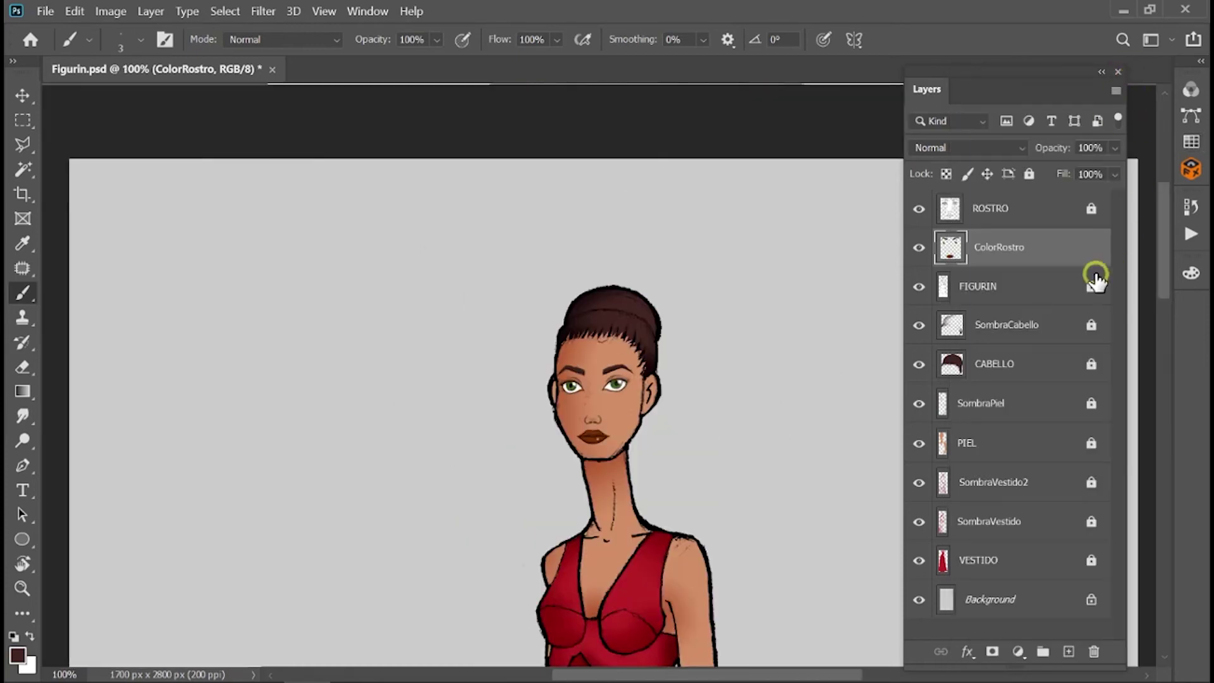
Toggle ROSTRO off and on to check colours, lock ColorRostro fully, then reselect FIGURIN.
key(ctrl+plus)
key(ctrl+plus)
key(ctrl+plus)
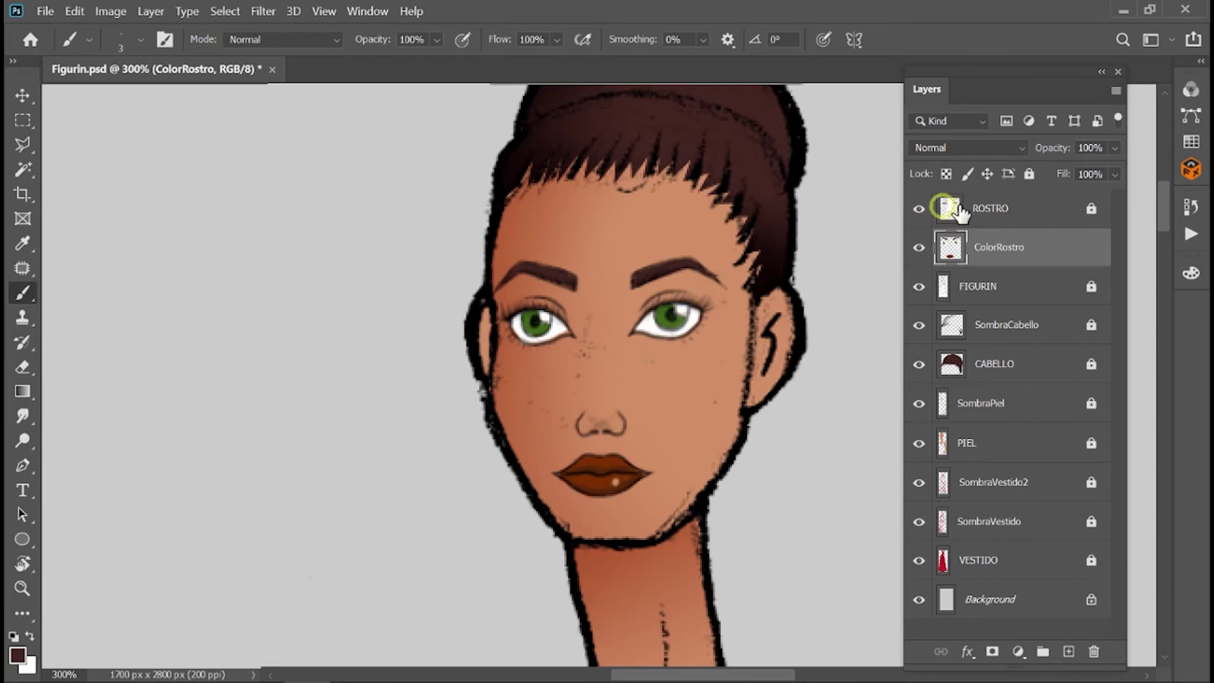
click(918, 209)
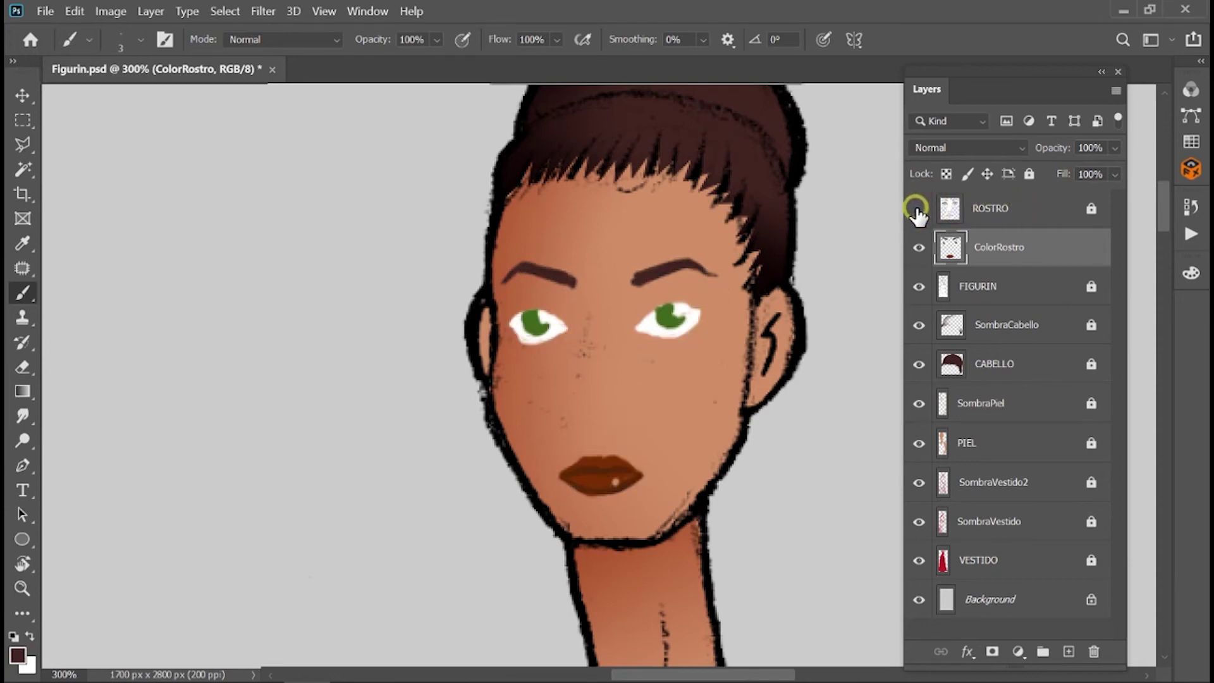
click(918, 210)
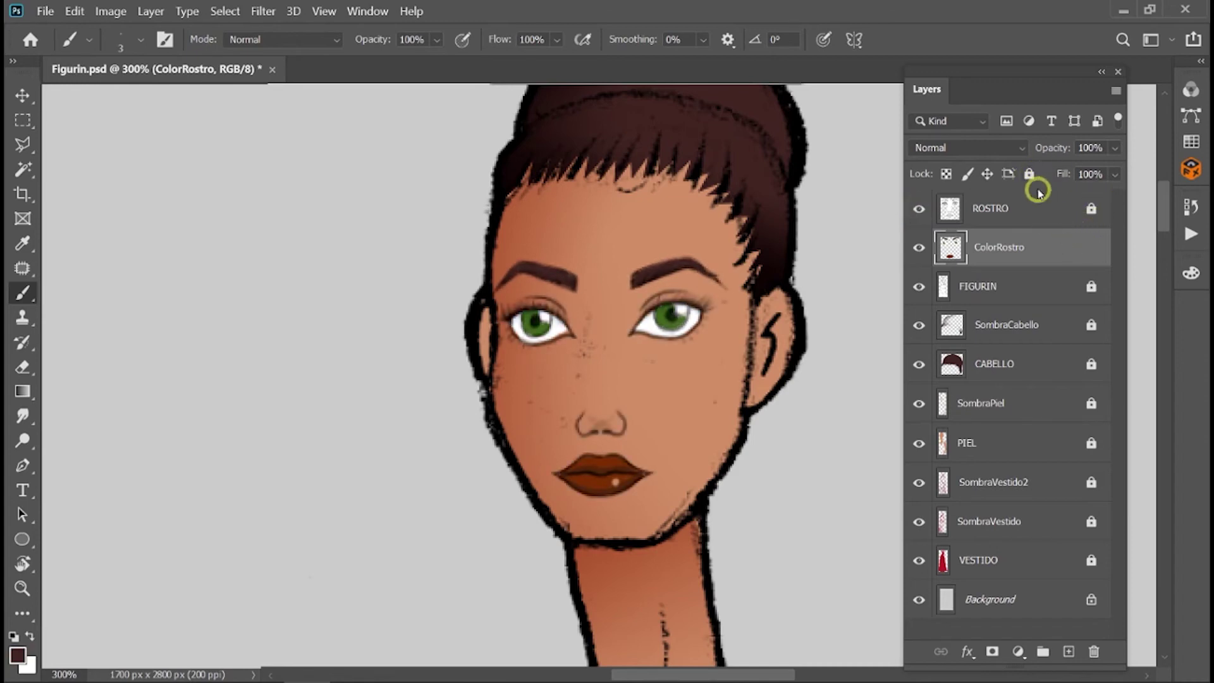
click(1029, 173)
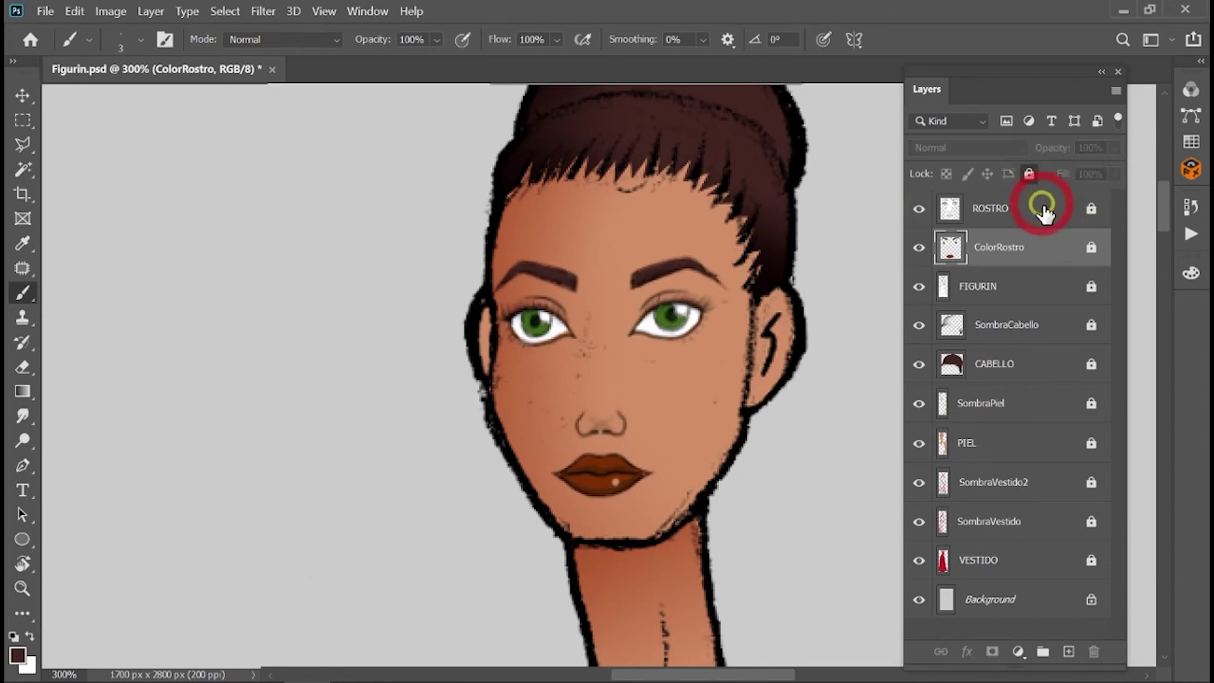
click(1051, 285)
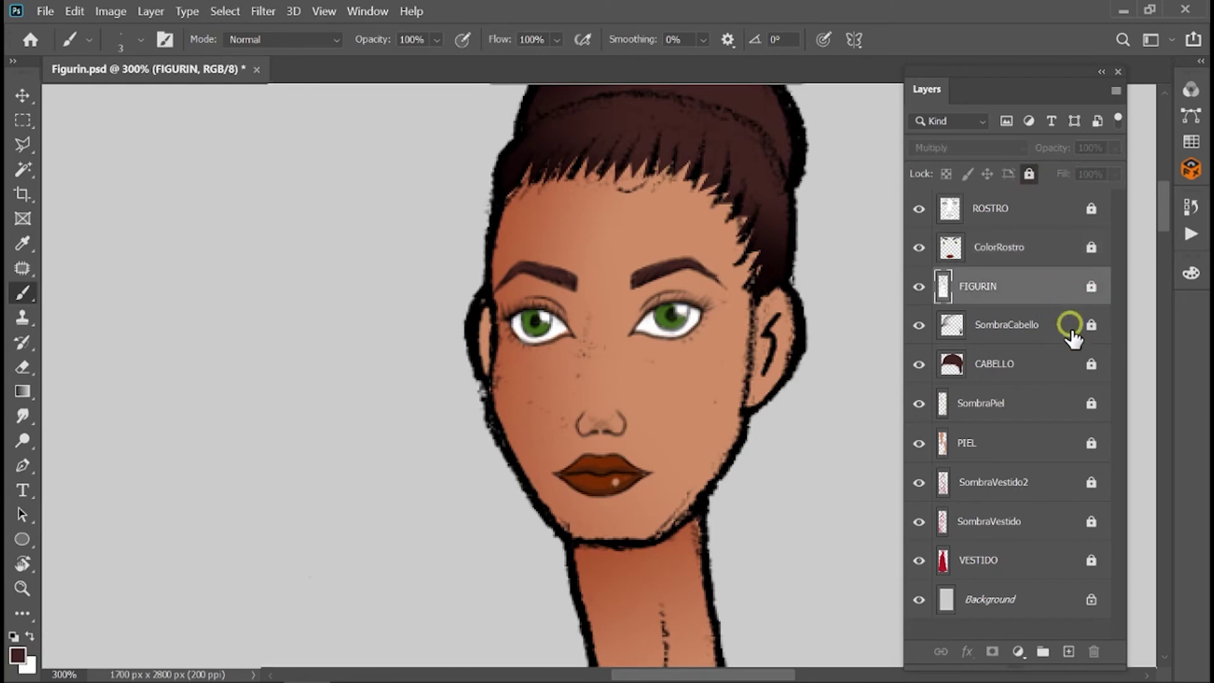
Add a new layer above FIGURIN named Maquillaje.
click(1069, 651)
double_click(984, 288)
text(Maquillaje)
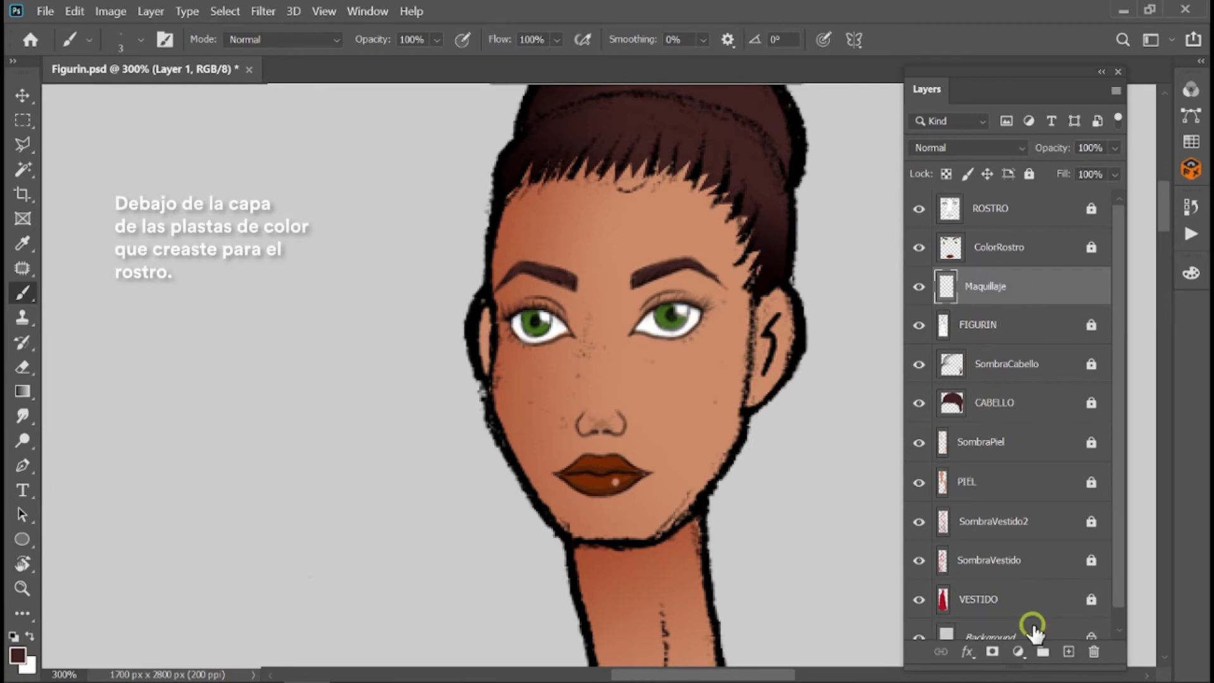
key(Return)
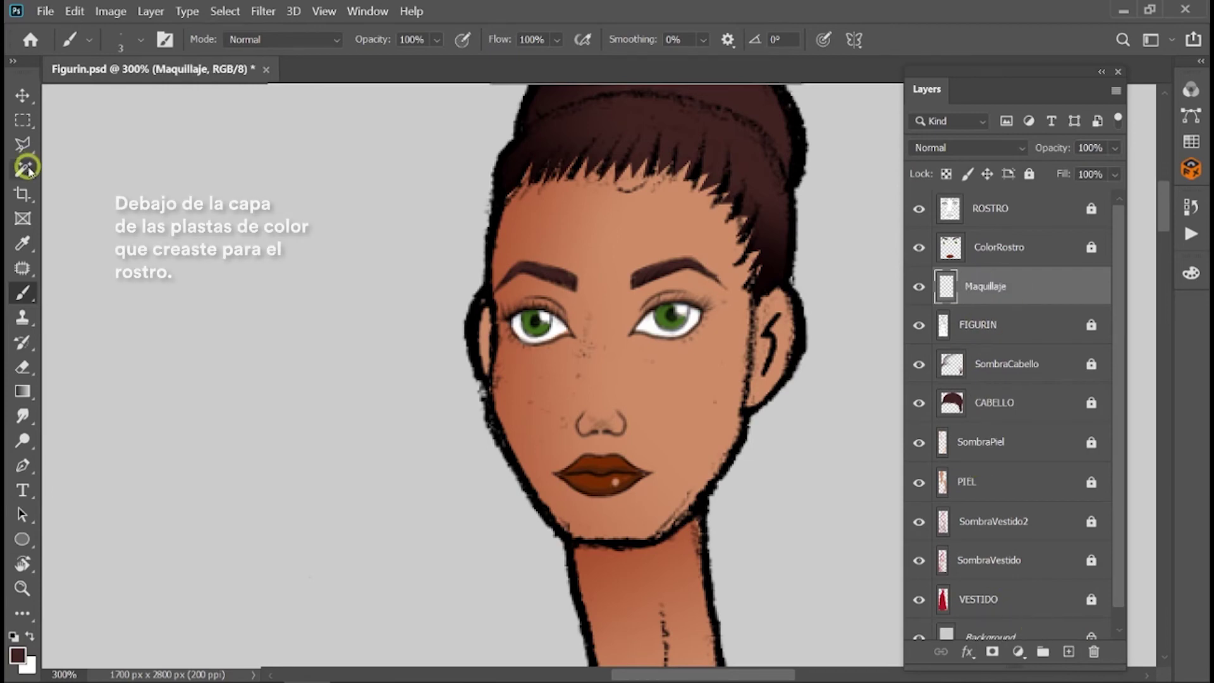
Magic Wand the face on FIGURIN, expand the selection by 2 px, and make Maquillaje active.
click(23, 170)
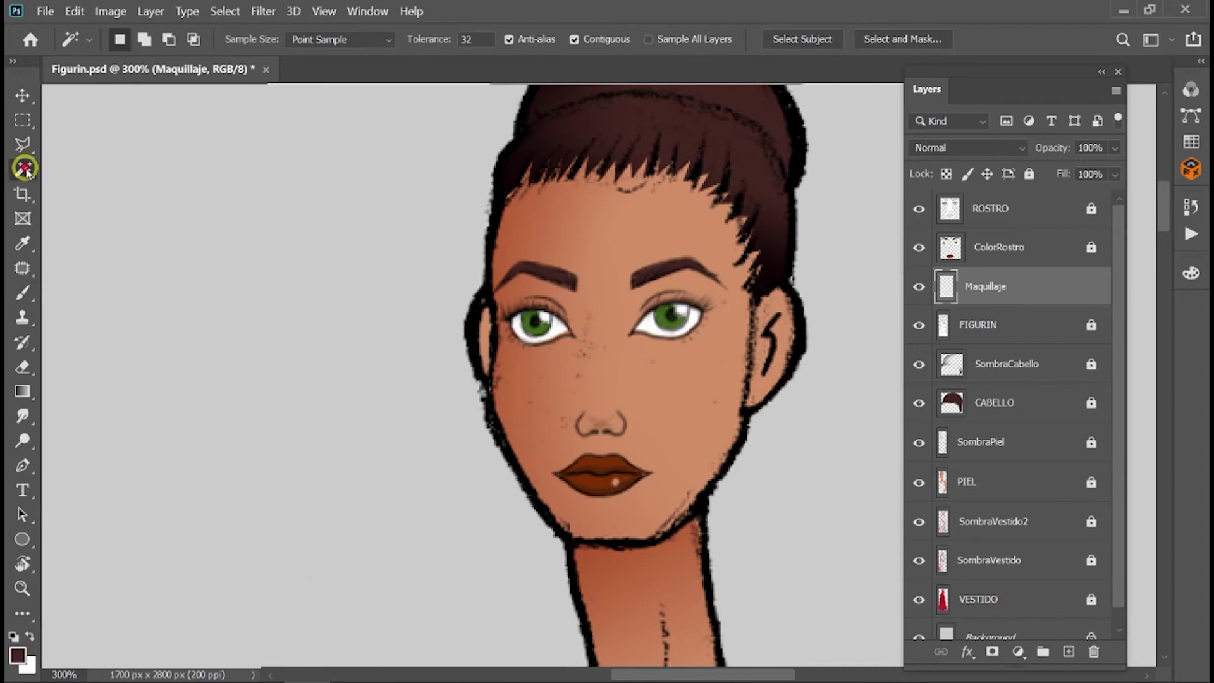
click(1006, 326)
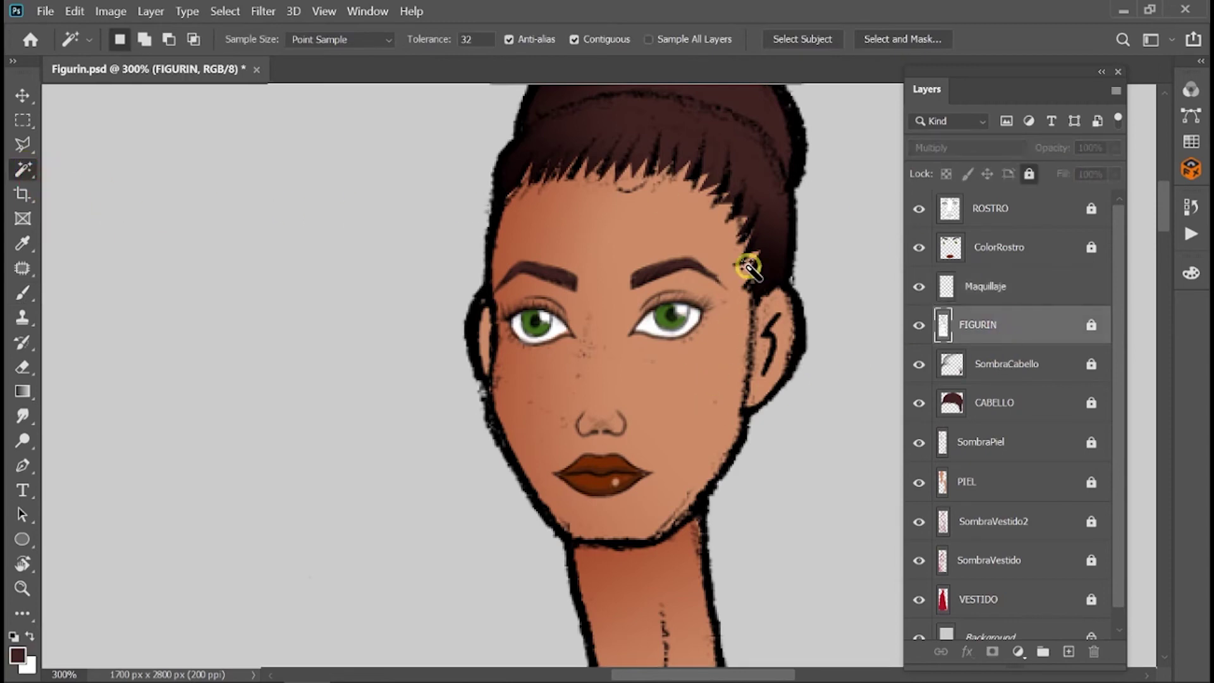
click(723, 402)
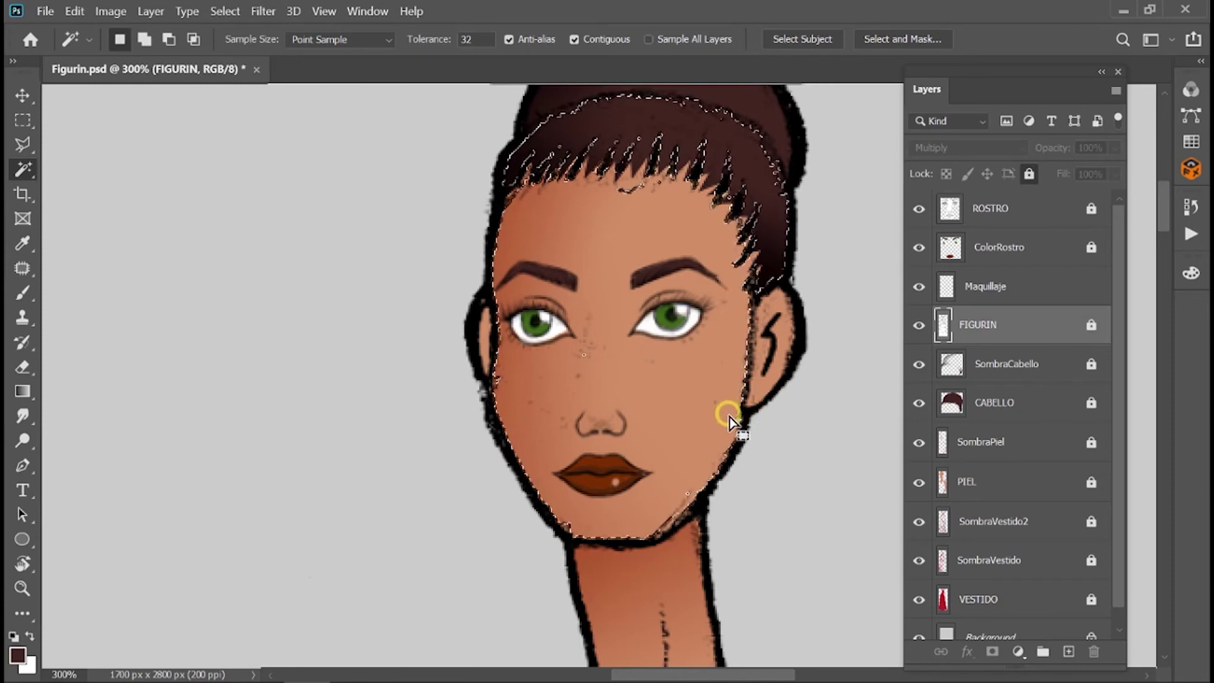
click(227, 11)
mouse_move(241, 274)
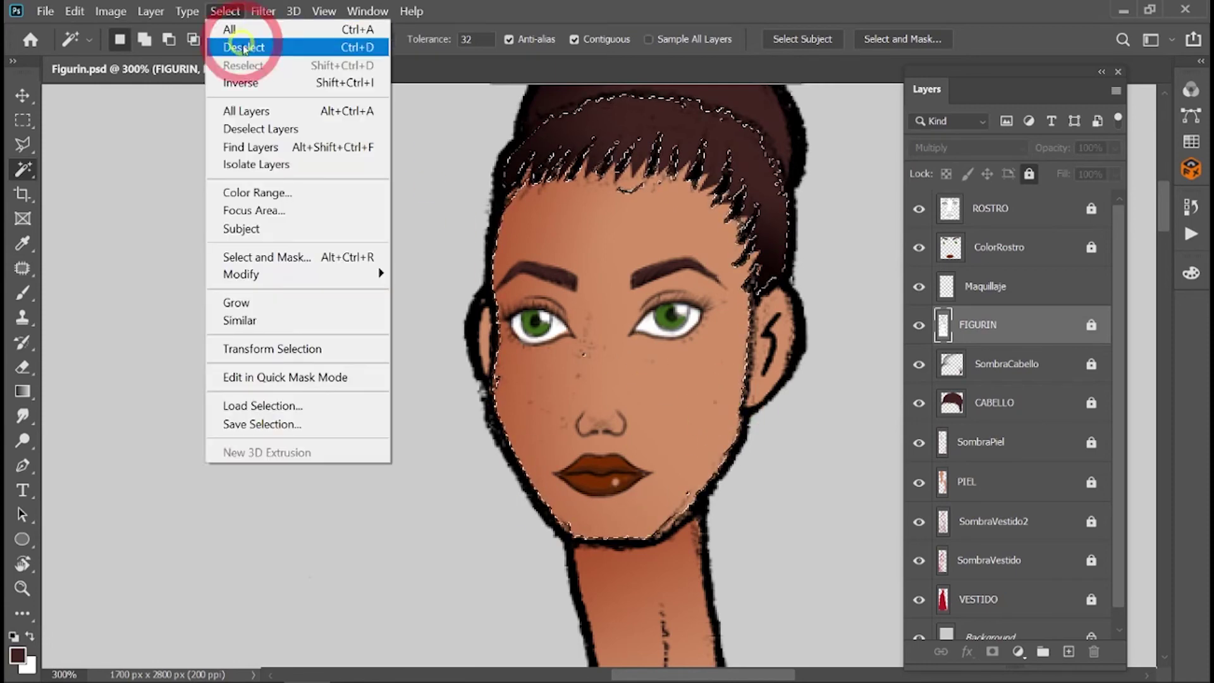
click(152, 310)
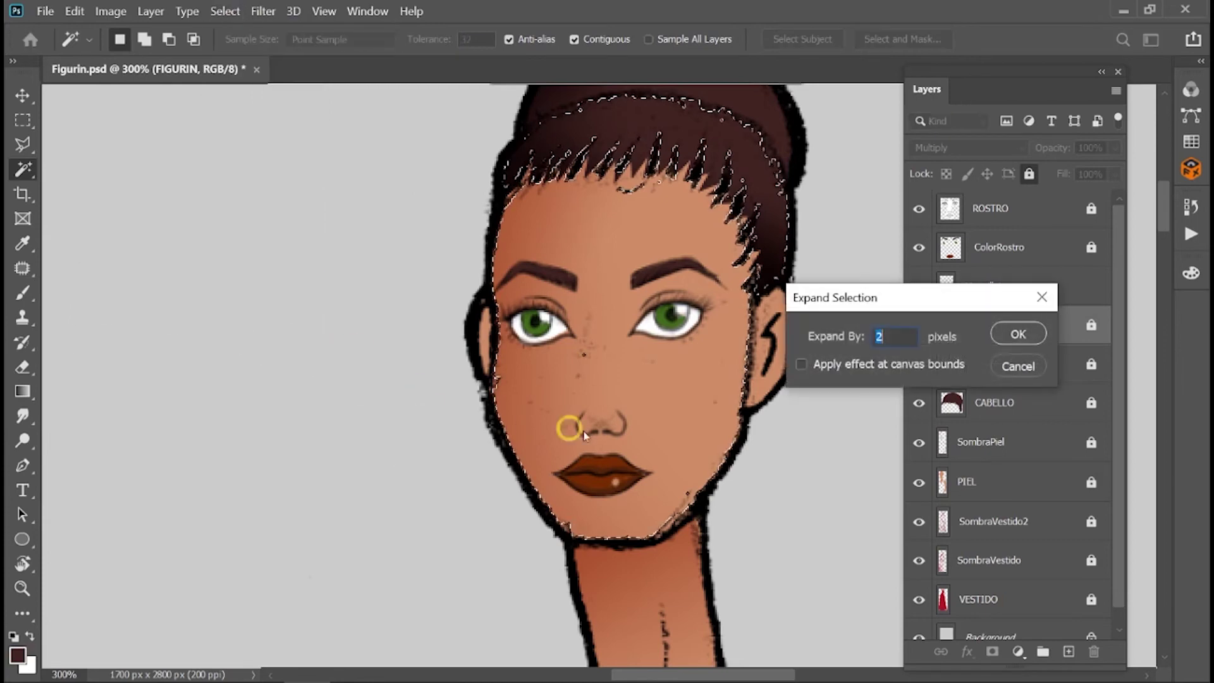
click(1014, 337)
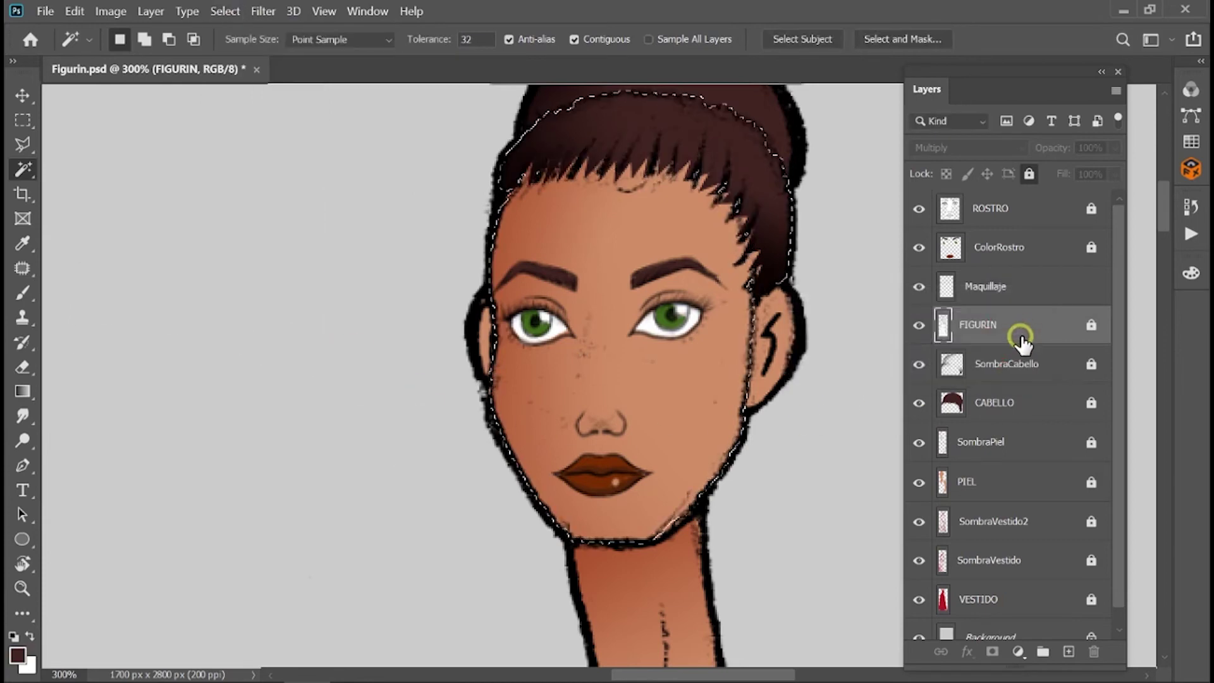
click(1029, 288)
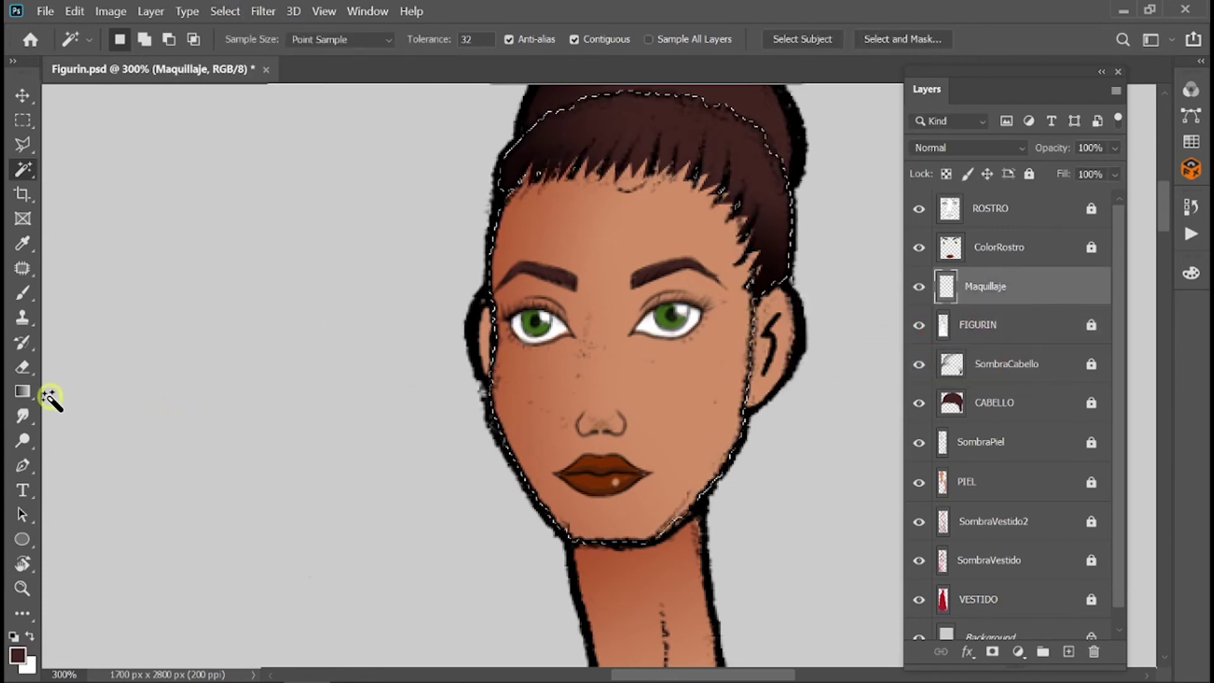
click(1192, 141)
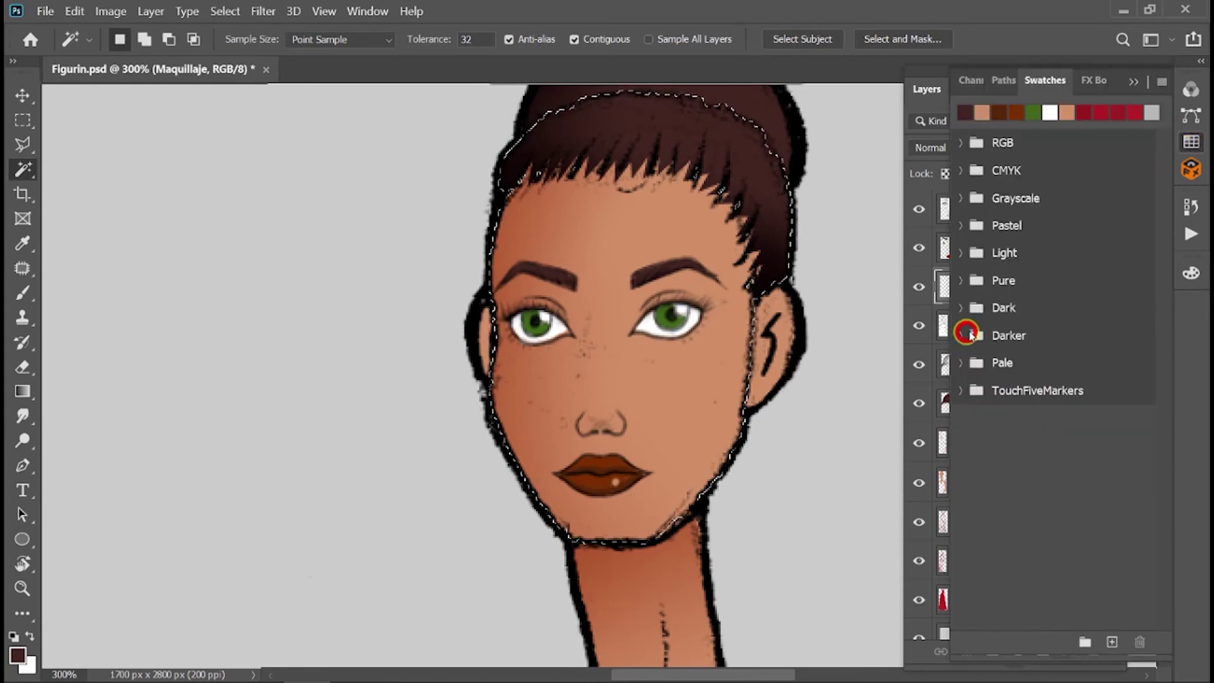
Choose a pastel pink paint colour and set the Gradient tool to radial.
click(961, 143)
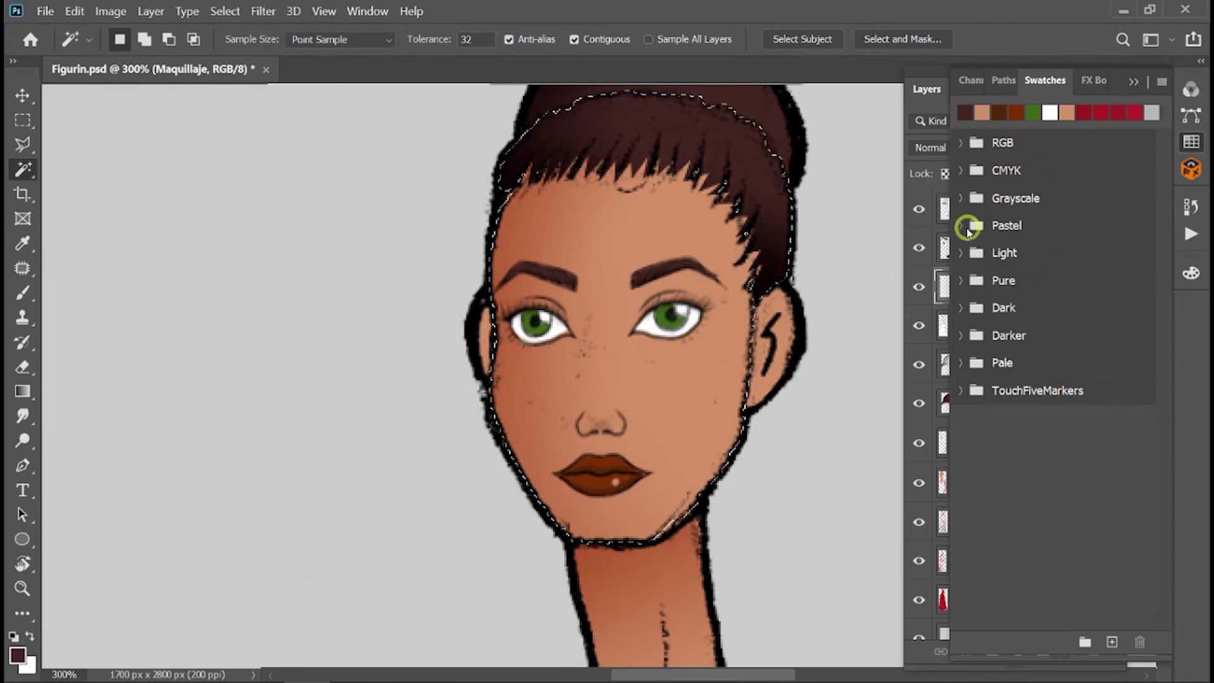
click(962, 226)
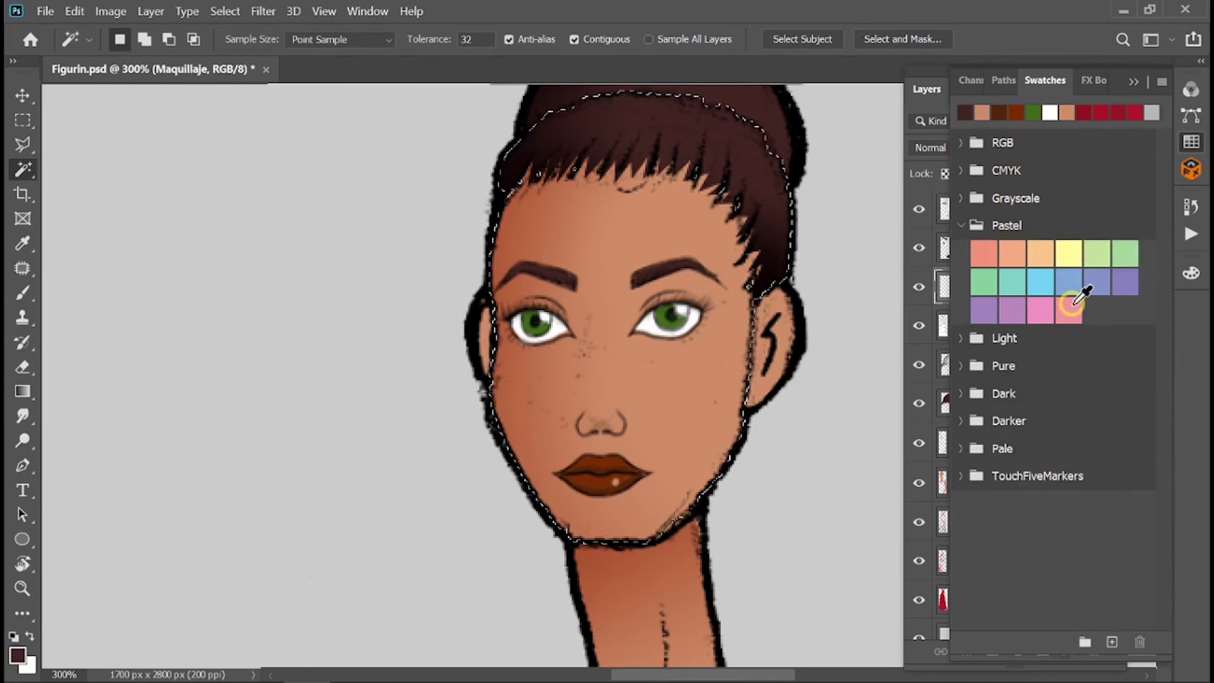
click(1068, 310)
click(1157, 86)
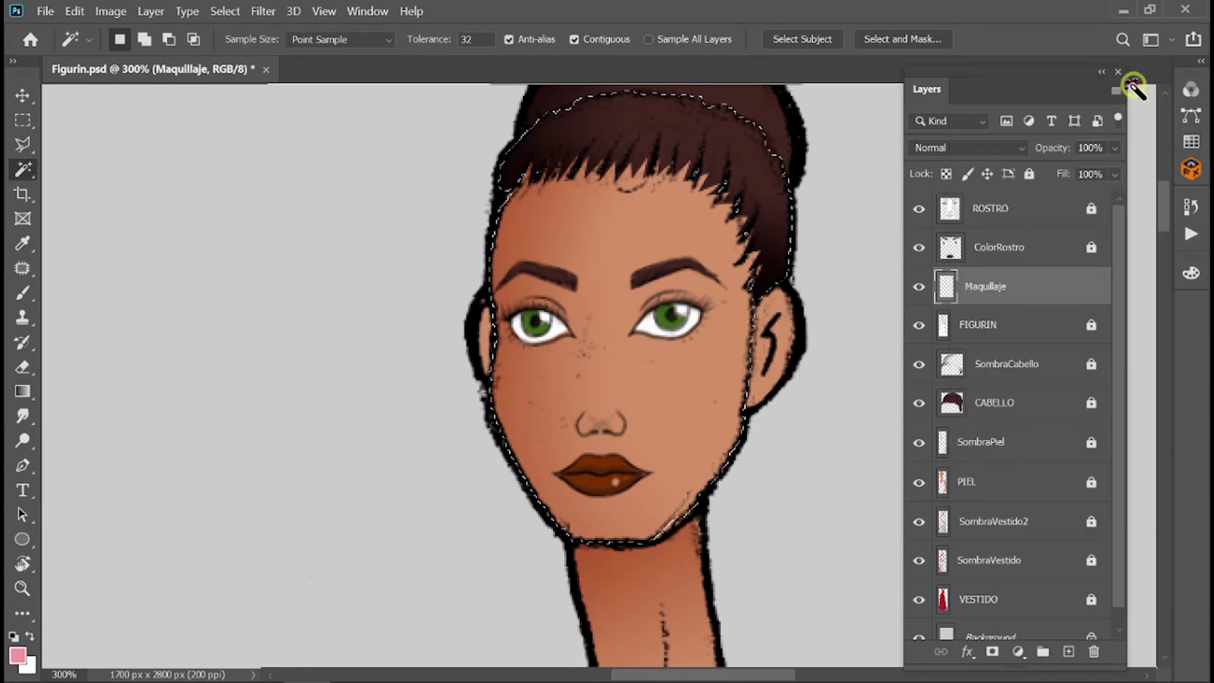
click(28, 394)
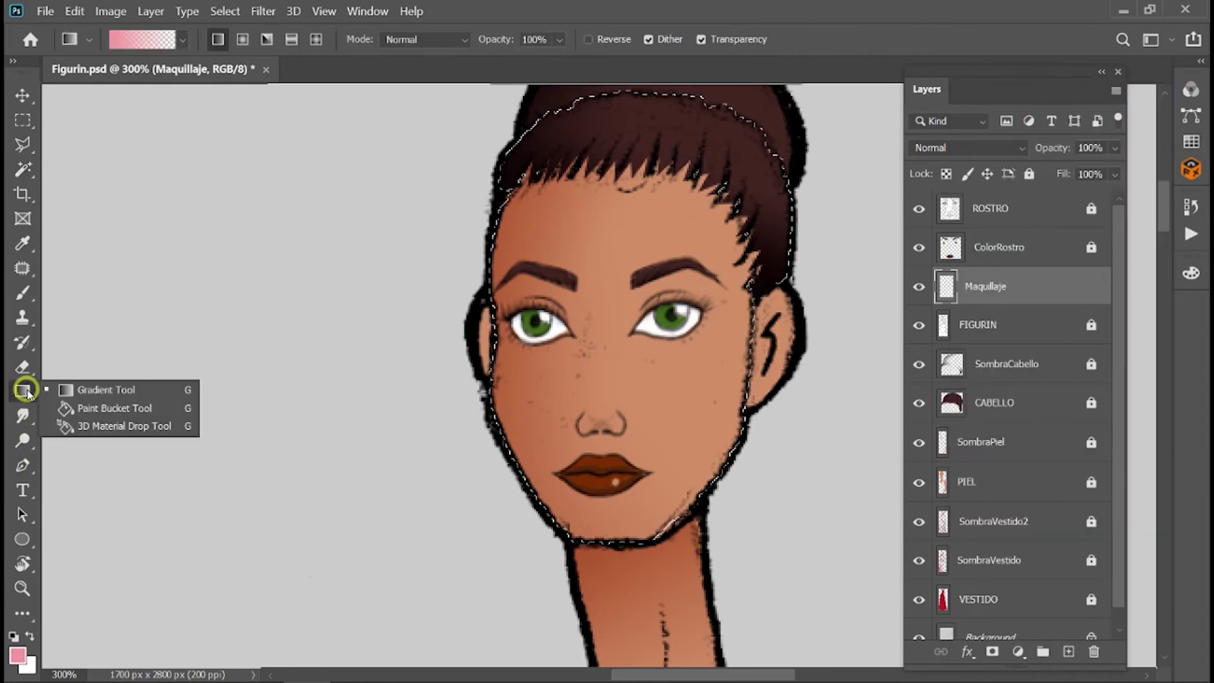
click(125, 389)
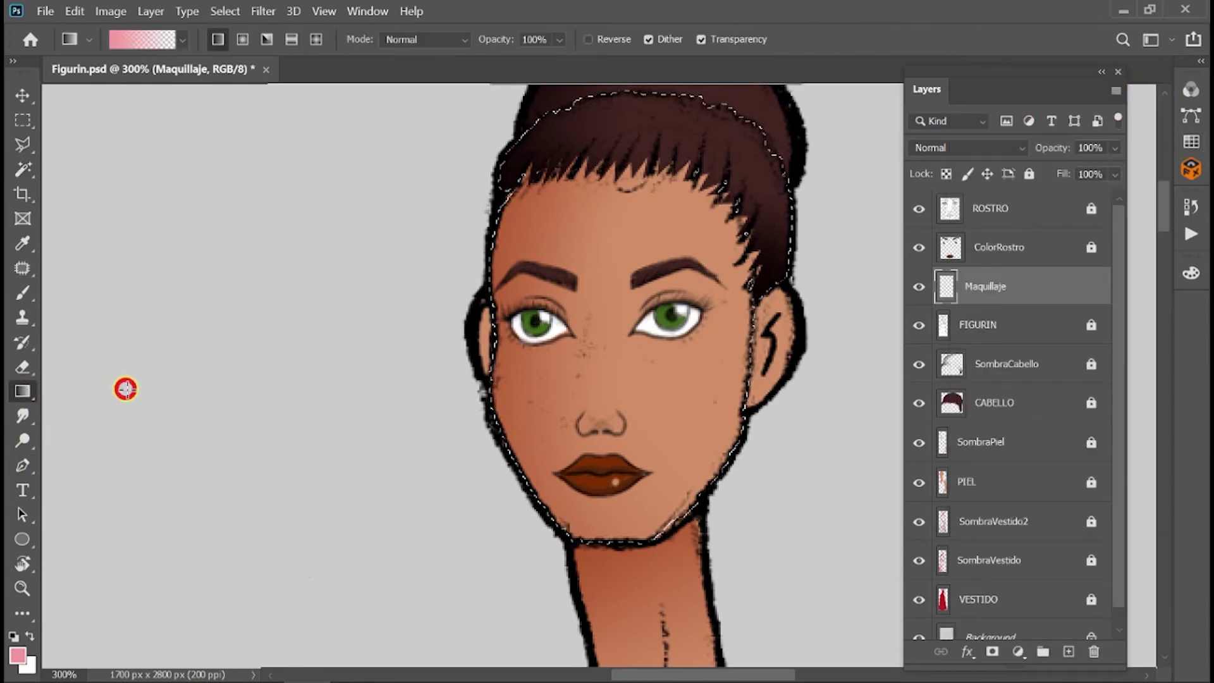
click(243, 41)
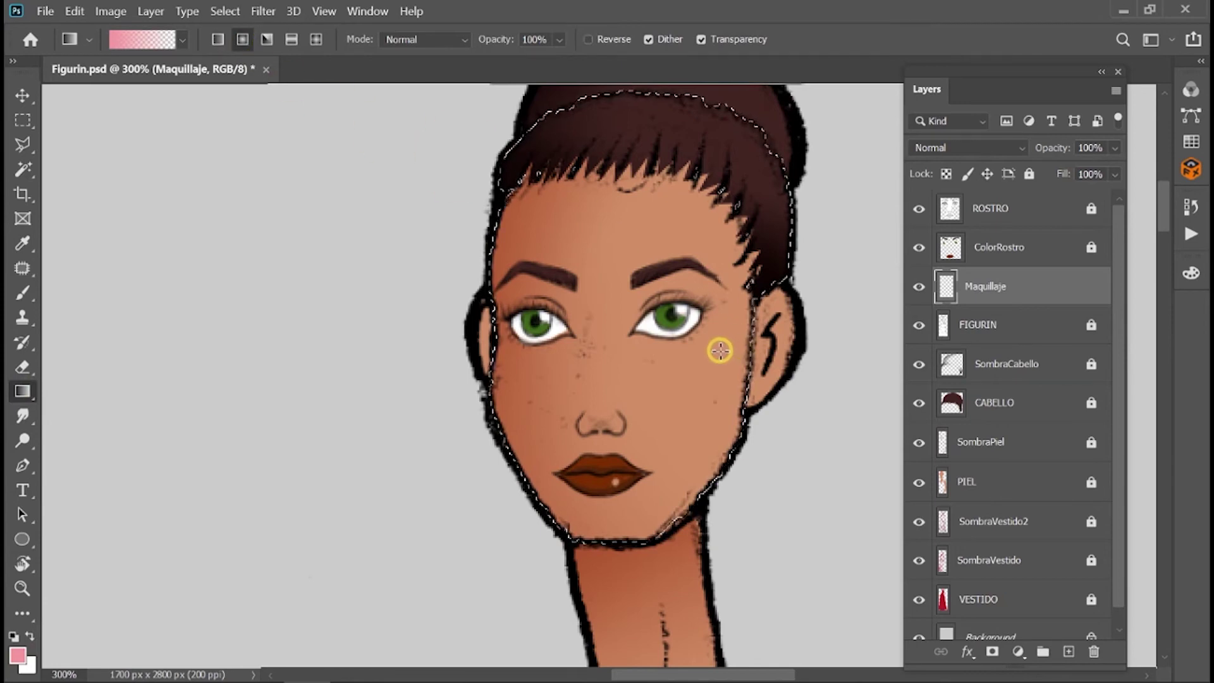
Paint radial pink blush gradients on the right and left cheeks.
drag(720, 356, 770, 418)
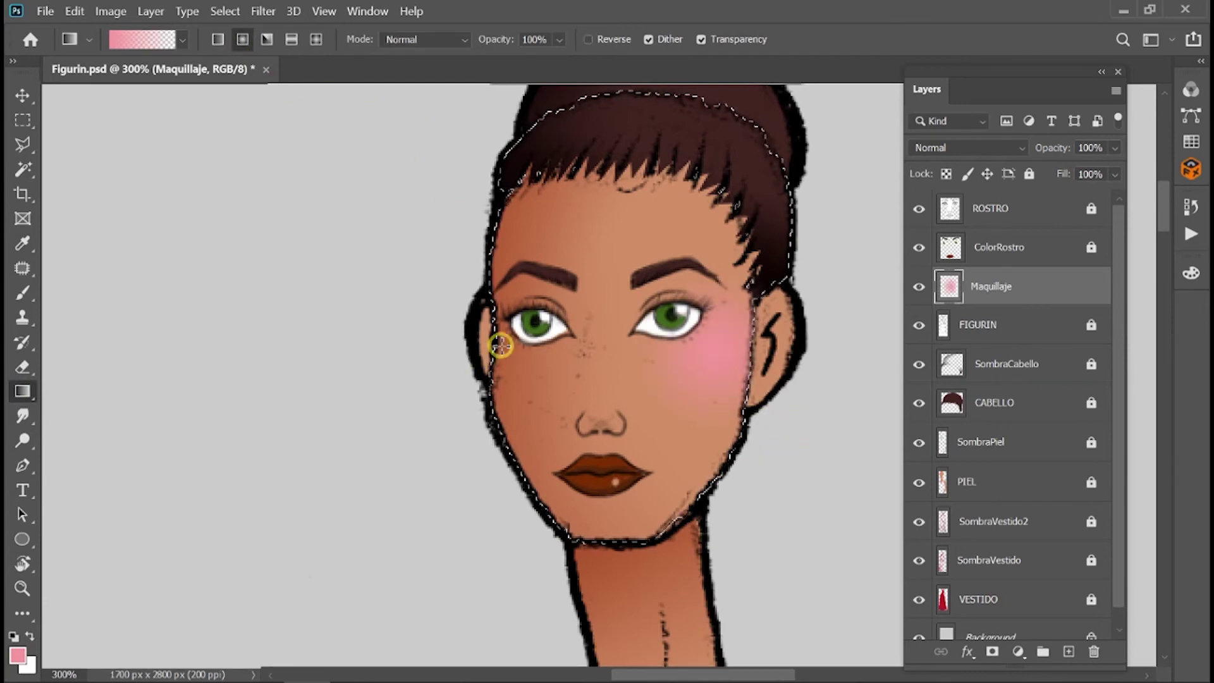
drag(421, 409, 422, 408)
key(ctrl+z)
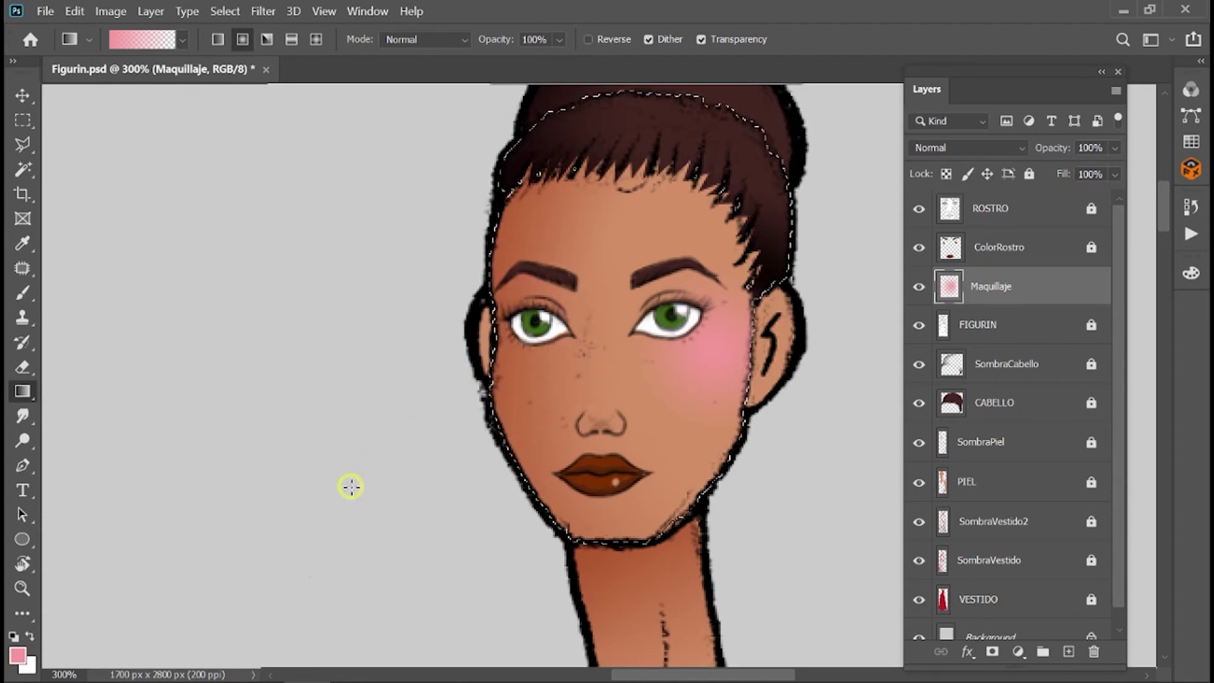
drag(506, 371, 474, 400)
key(ctrl+z)
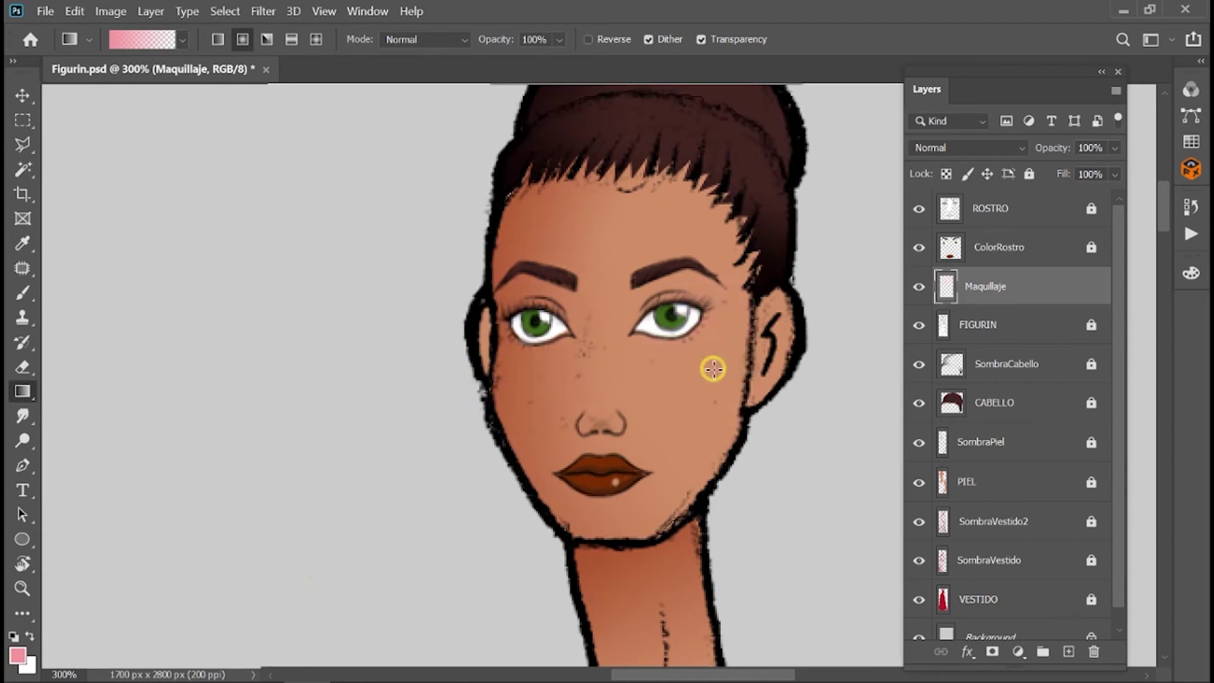
drag(710, 366, 777, 453)
drag(519, 367, 493, 392)
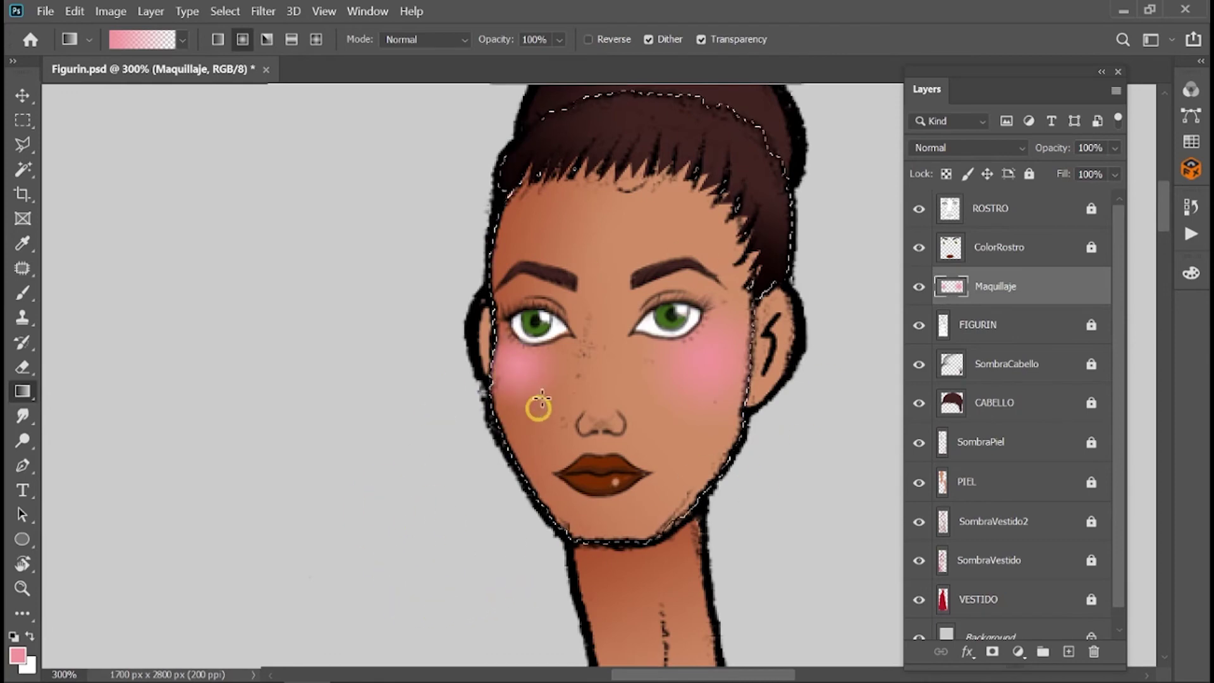
Set the Maquillaje layer to Multiply blending at 54% opacity.
click(1022, 148)
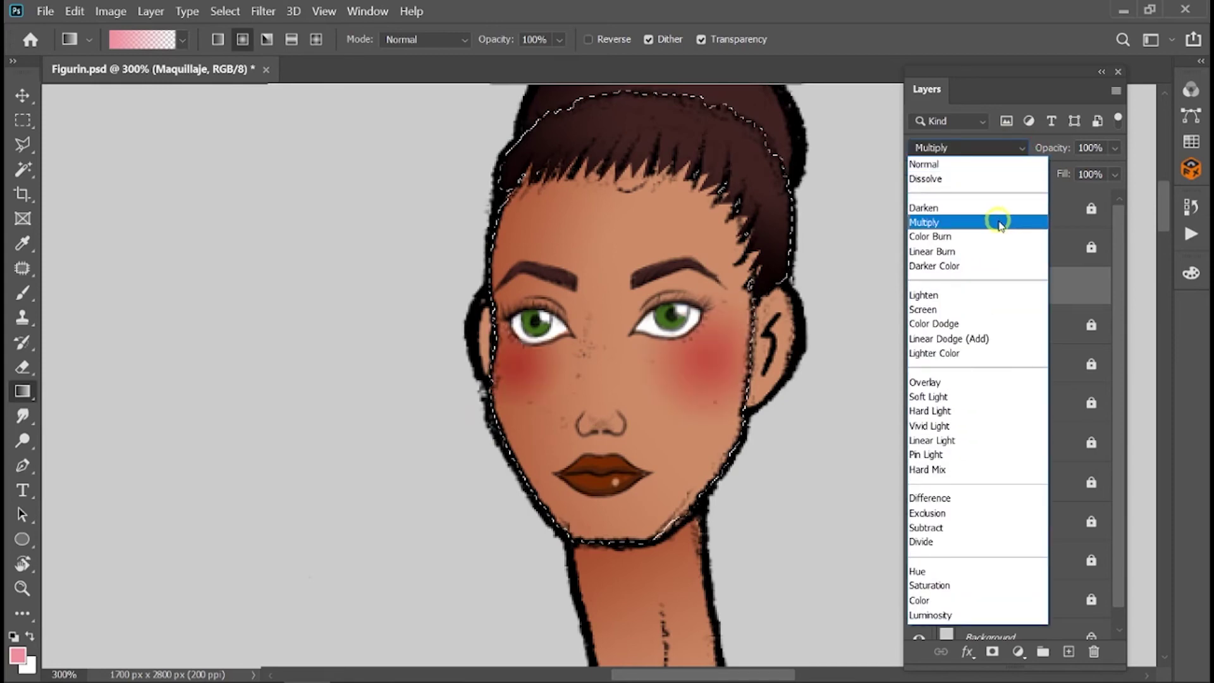
click(997, 223)
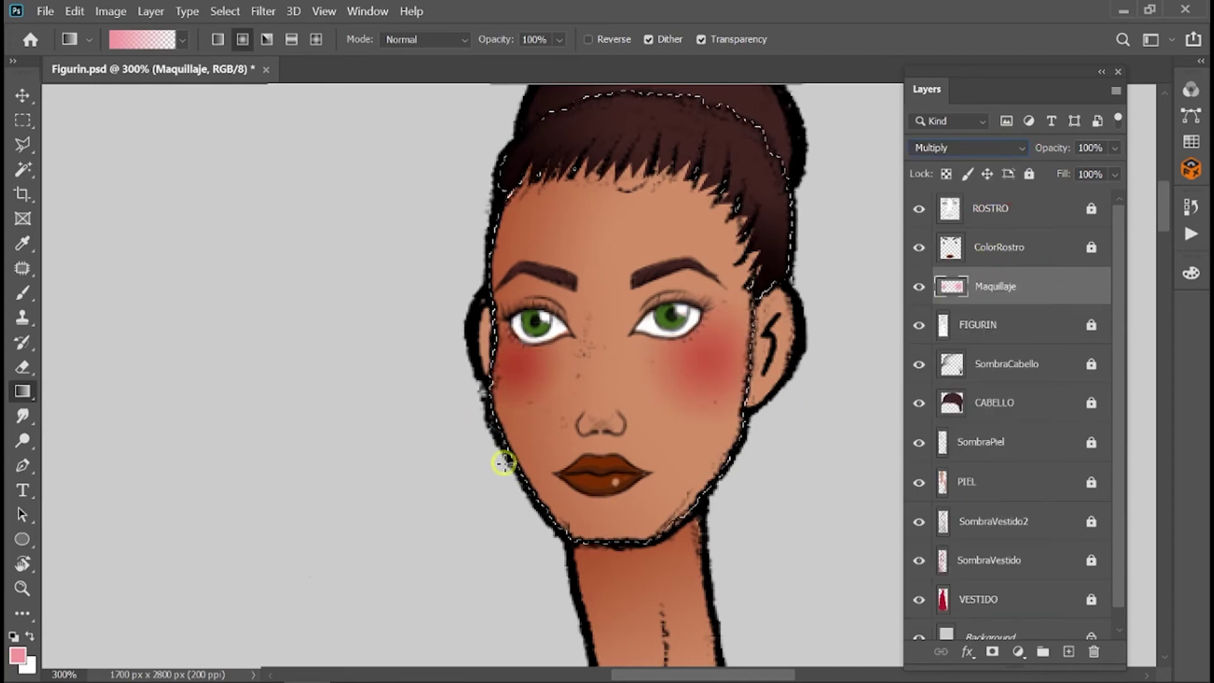
click(1113, 150)
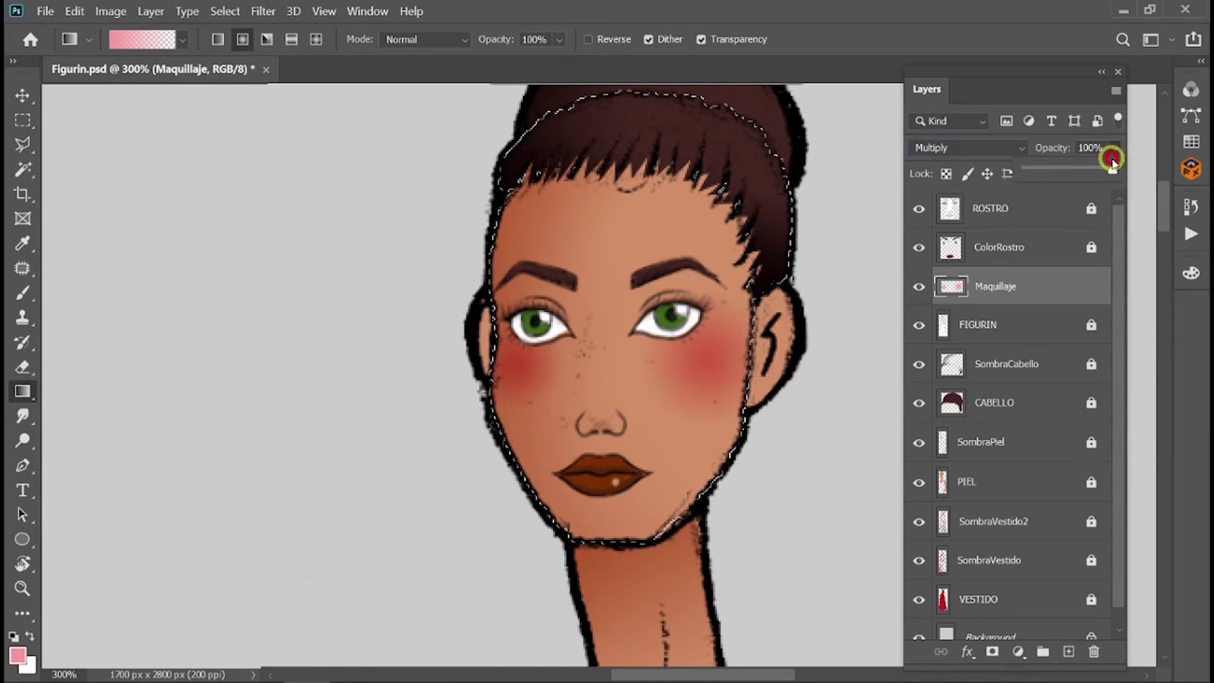
drag(1084, 168, 1068, 172)
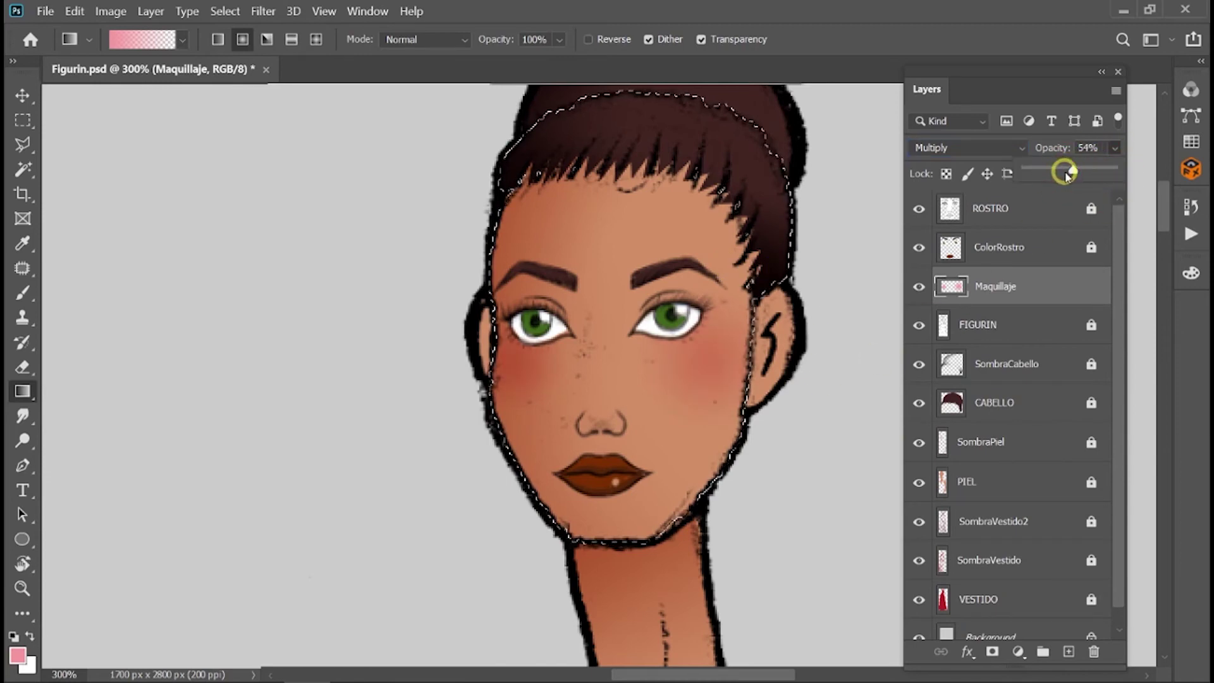
Sample the skin colour and add skin-tone gradients to the face and eyelid corner.
key(i)
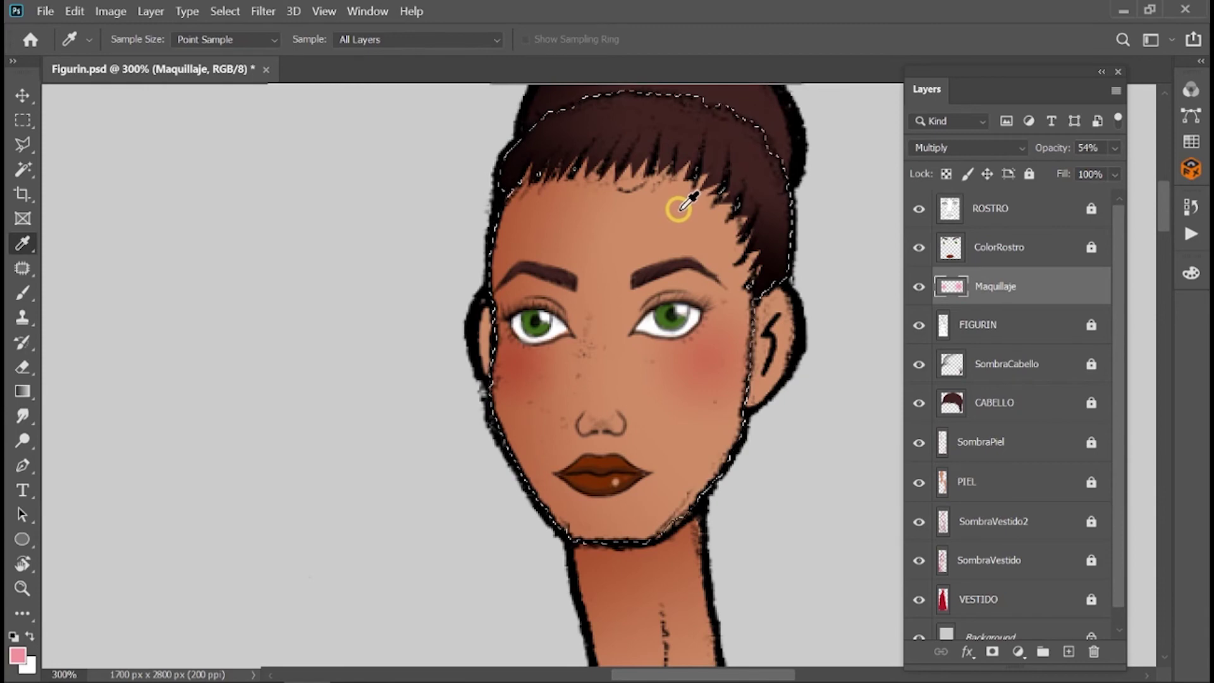
click(678, 209)
click(23, 391)
drag(597, 414, 583, 516)
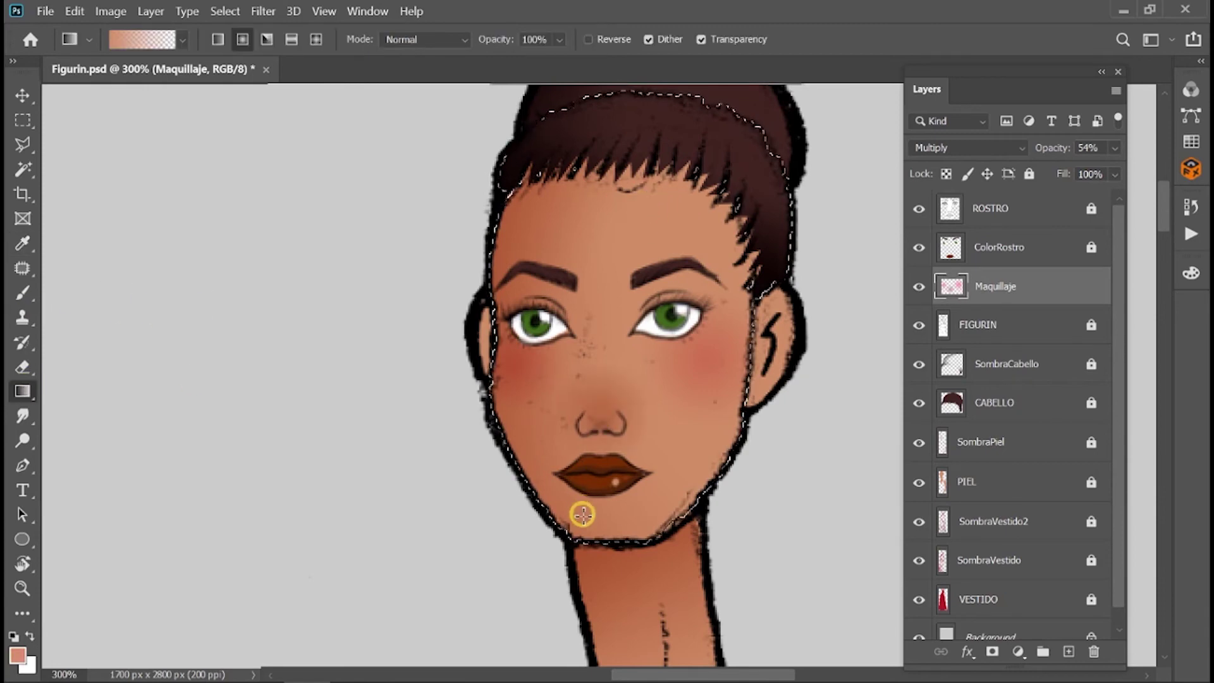
drag(694, 289, 710, 306)
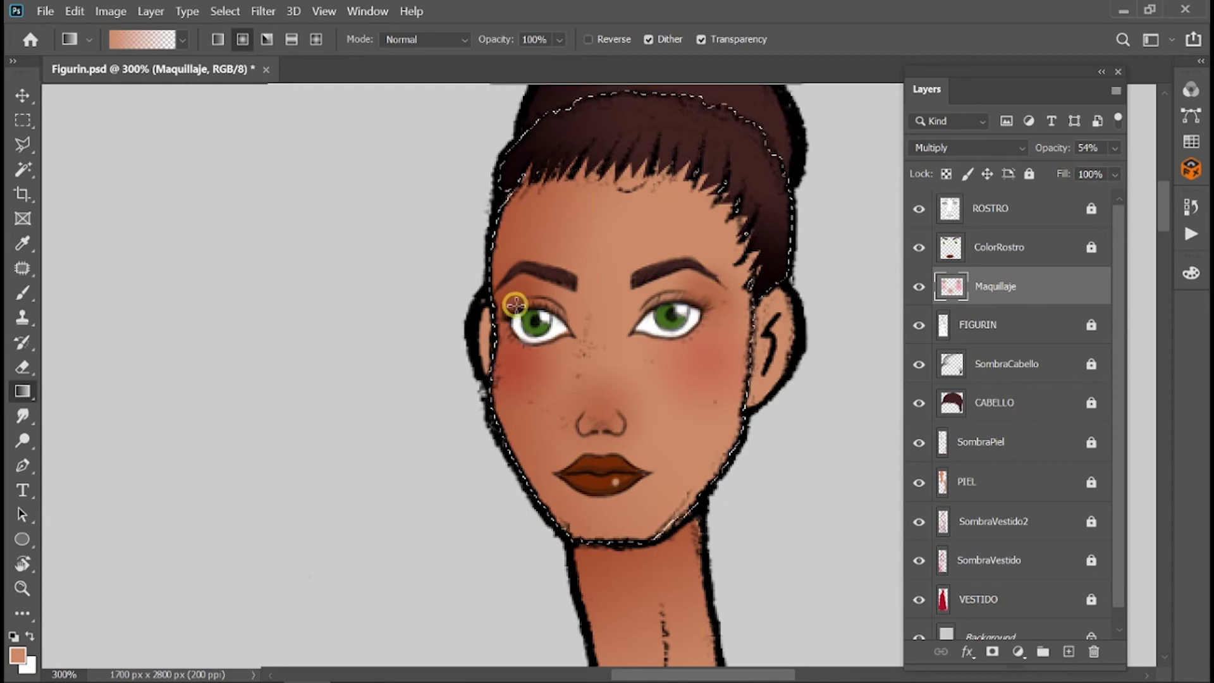
Deselect, fit the figure in view, lock the Maquillaje layer and save.
key(ctrl+d)
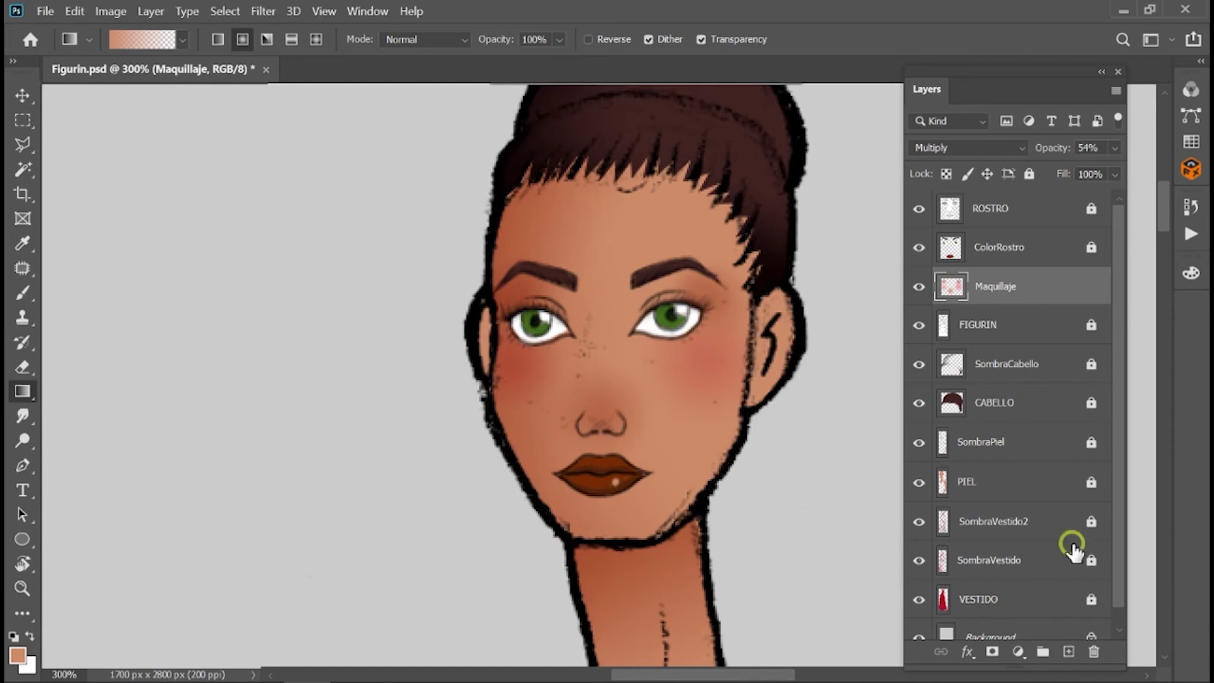
key(ctrl+0)
key(ctrl+slash)
key(ctrl+s)
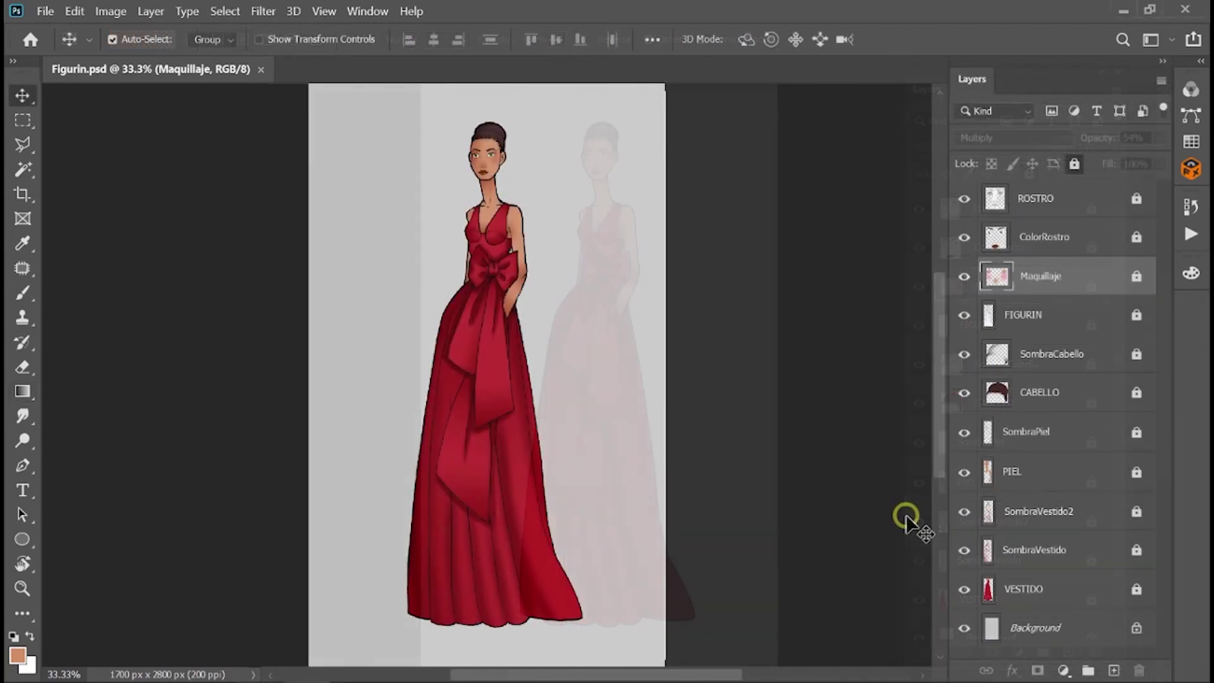
Place the TexturaMoare image into the document as an embedded layer.
click(45, 11)
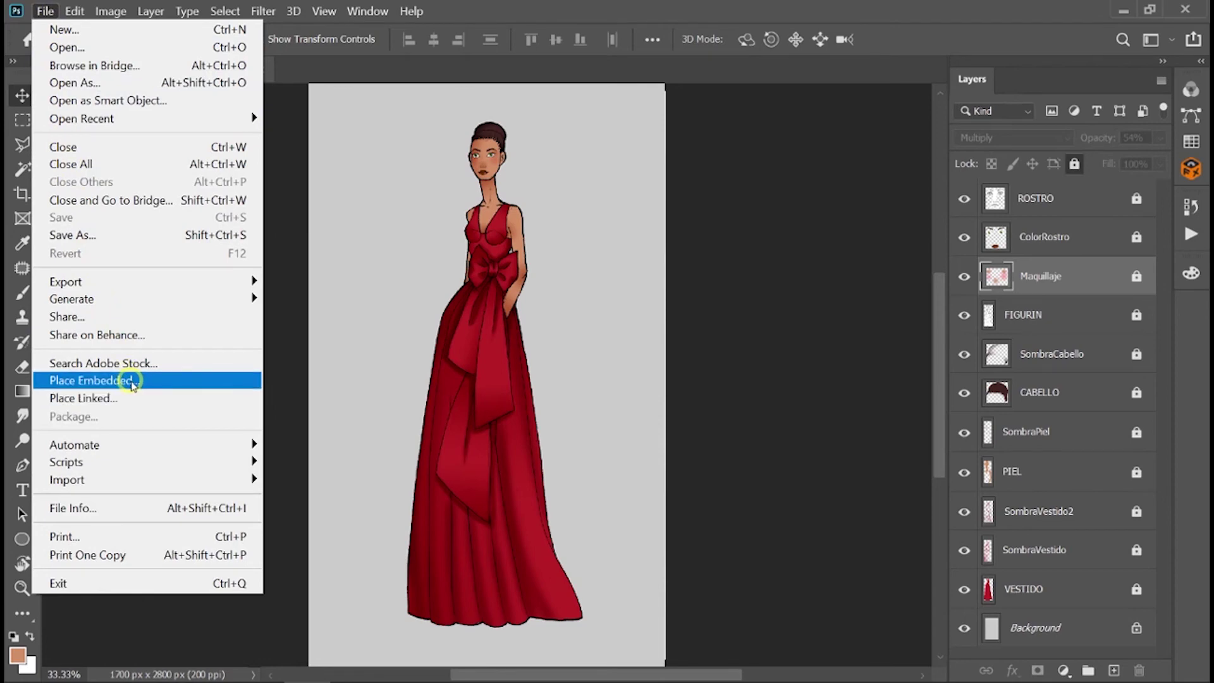
click(131, 382)
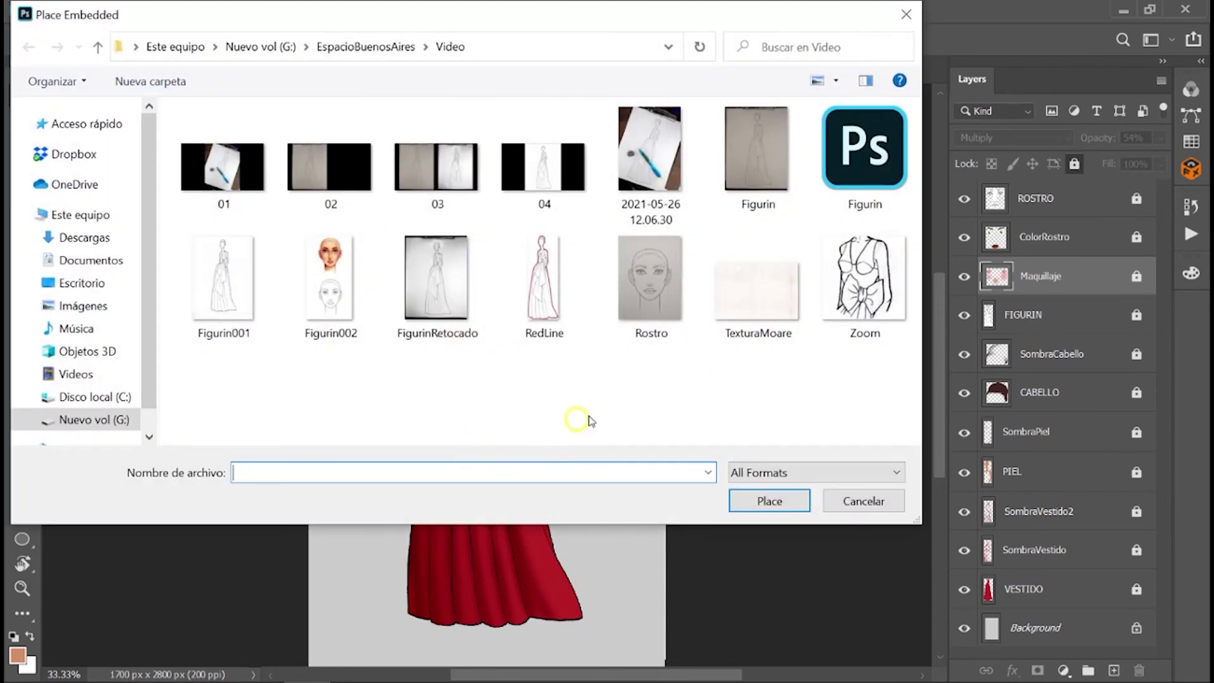
click(775, 299)
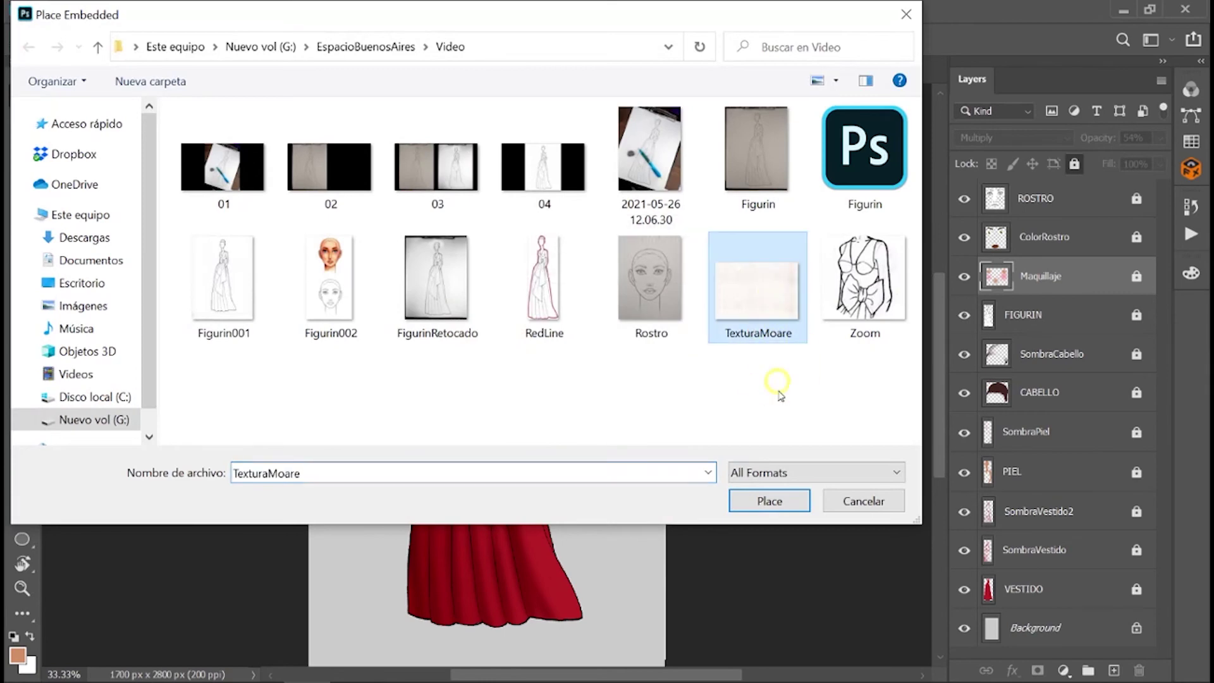
click(769, 502)
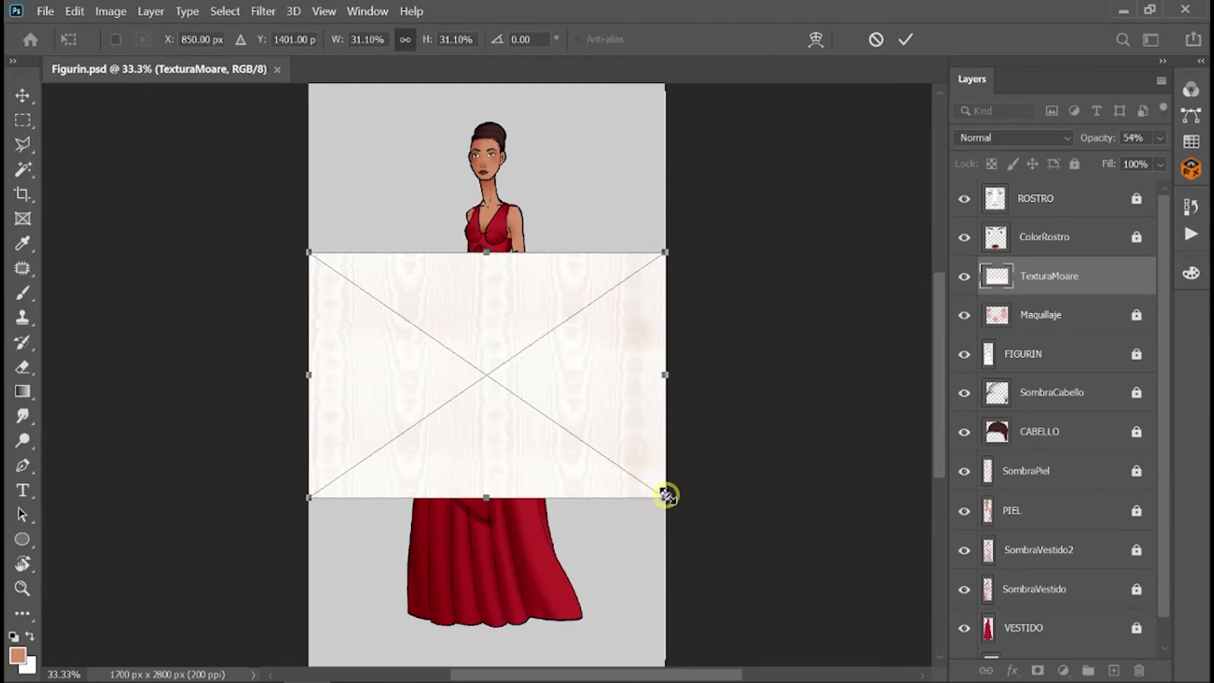
Scale the texture down to about 15% and position it over the bodice.
drag(666, 497, 570, 431)
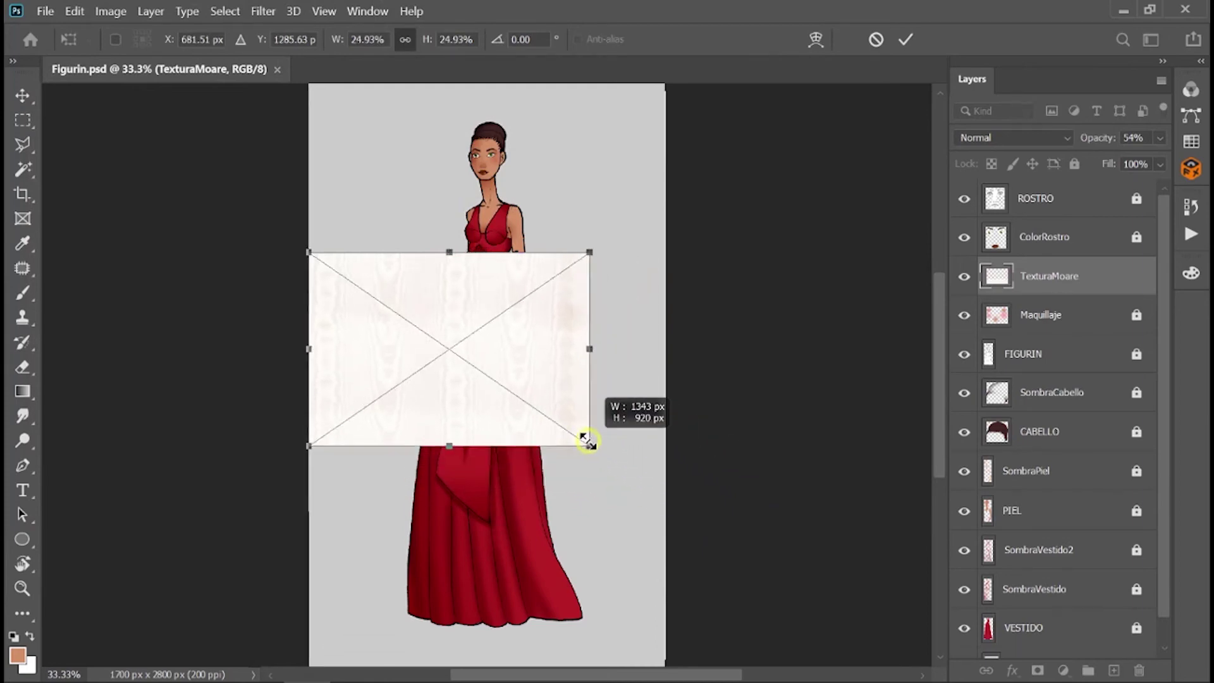
mouse_move(489, 359)
mouse_down()
mouse_move(534, 298)
mouse_move(677, 366)
mouse_up()
key(ctrl+plus)
drag(765, 455, 678, 392)
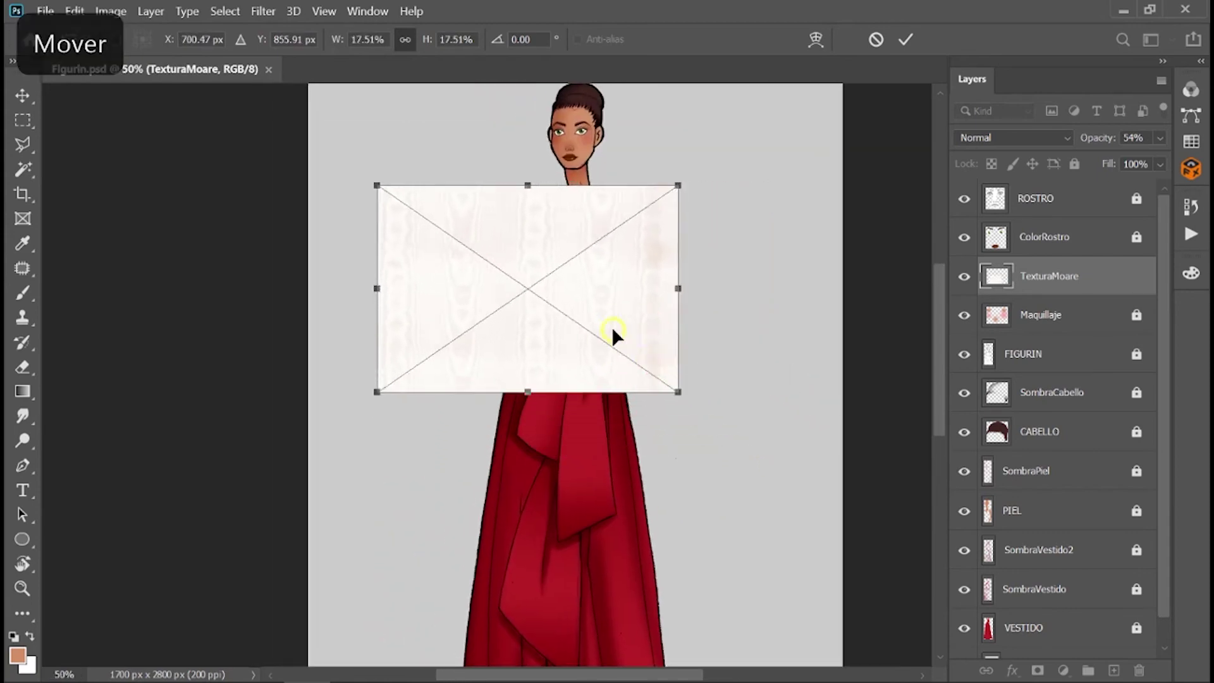
mouse_move(609, 332)
mouse_down()
mouse_move(674, 344)
mouse_move(662, 339)
mouse_up()
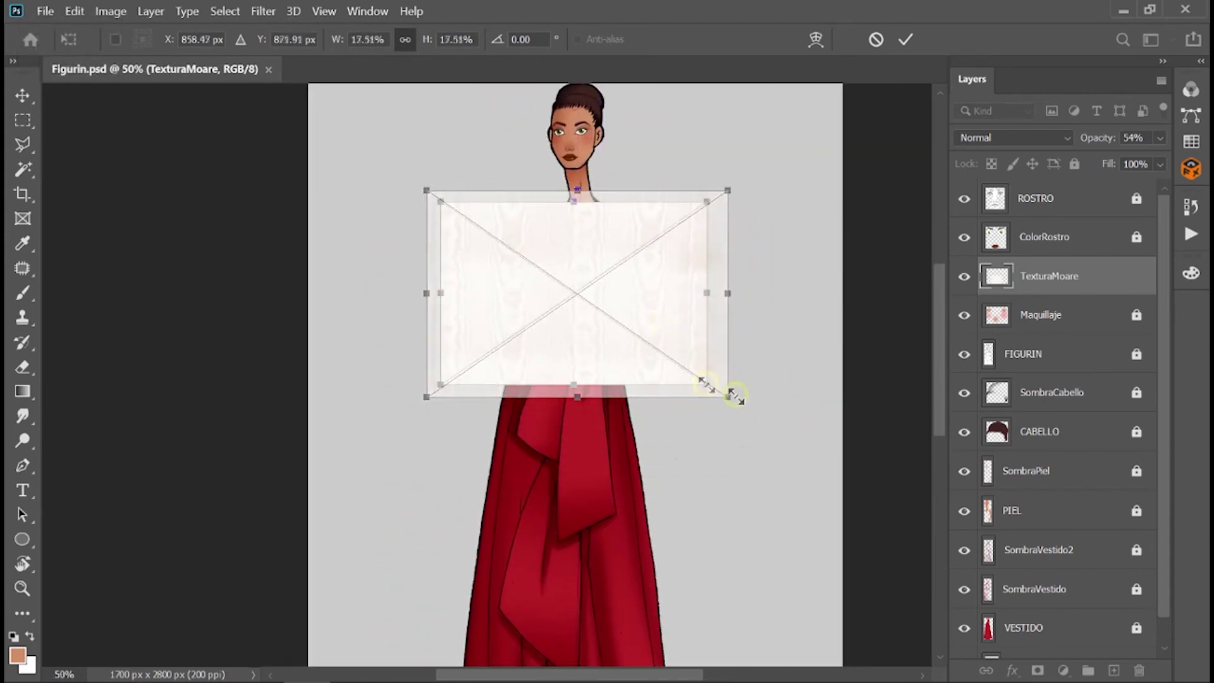
drag(727, 395, 708, 387)
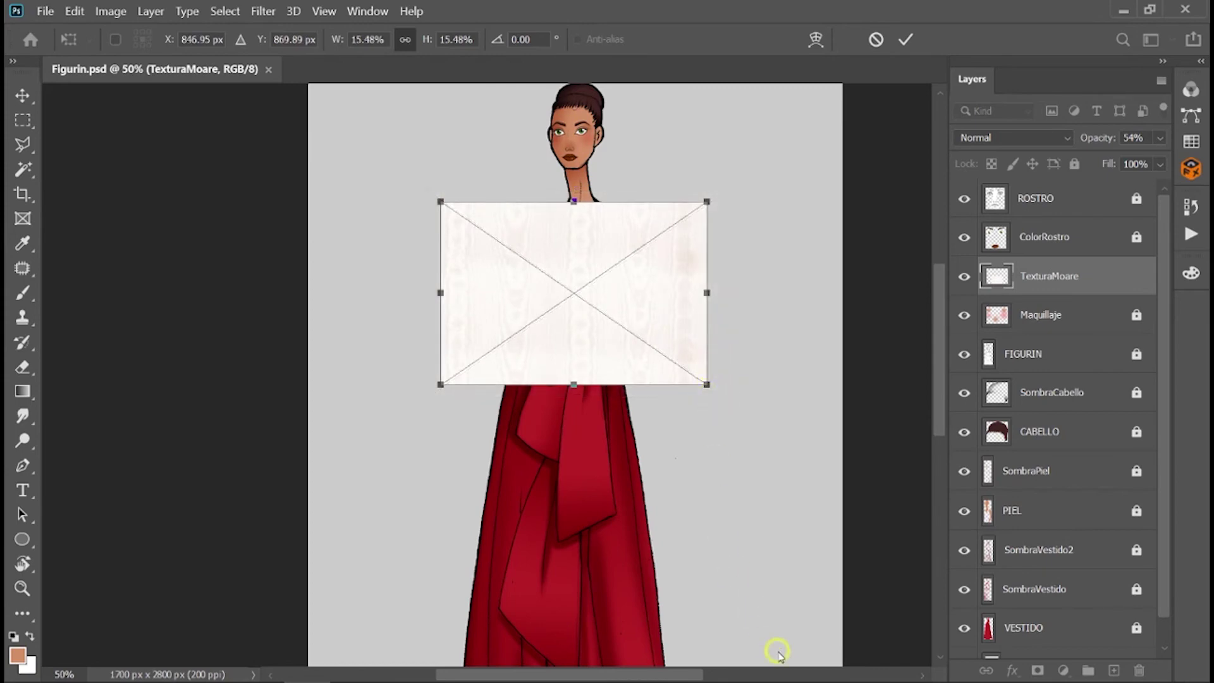
key(Return)
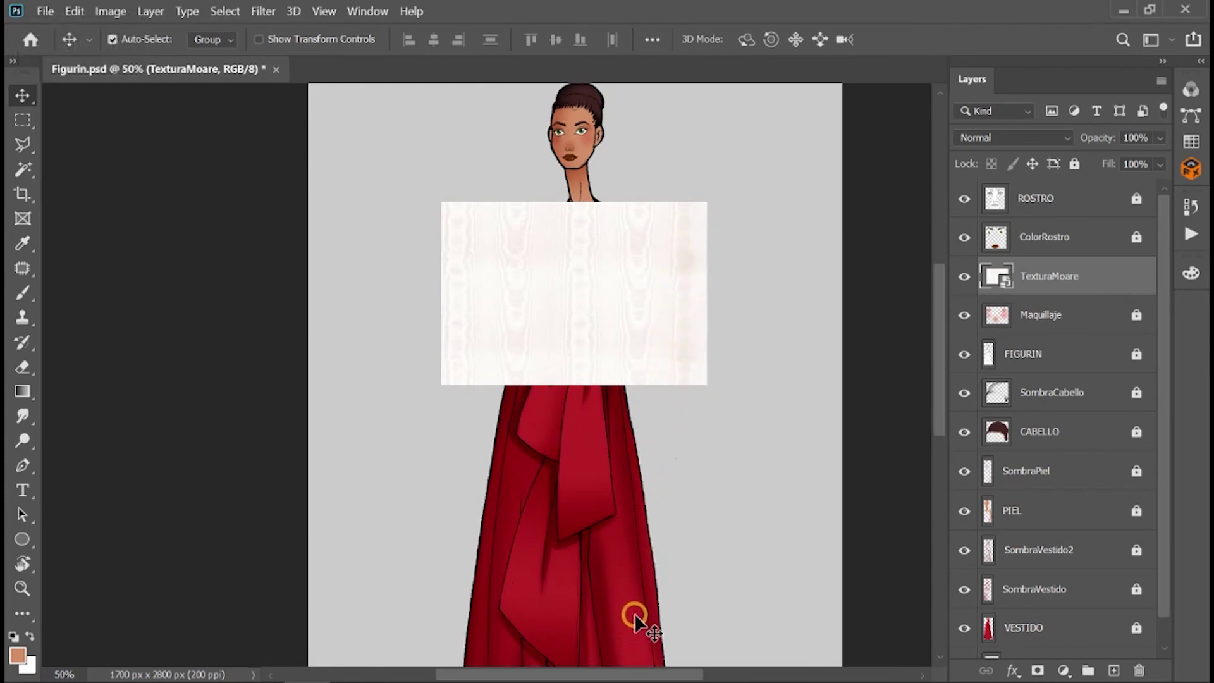
Duplicate the TexturaMoare layer and move the copy straight down over the skirt.
key(ctrl+minus)
drag(650, 406, 694, 368)
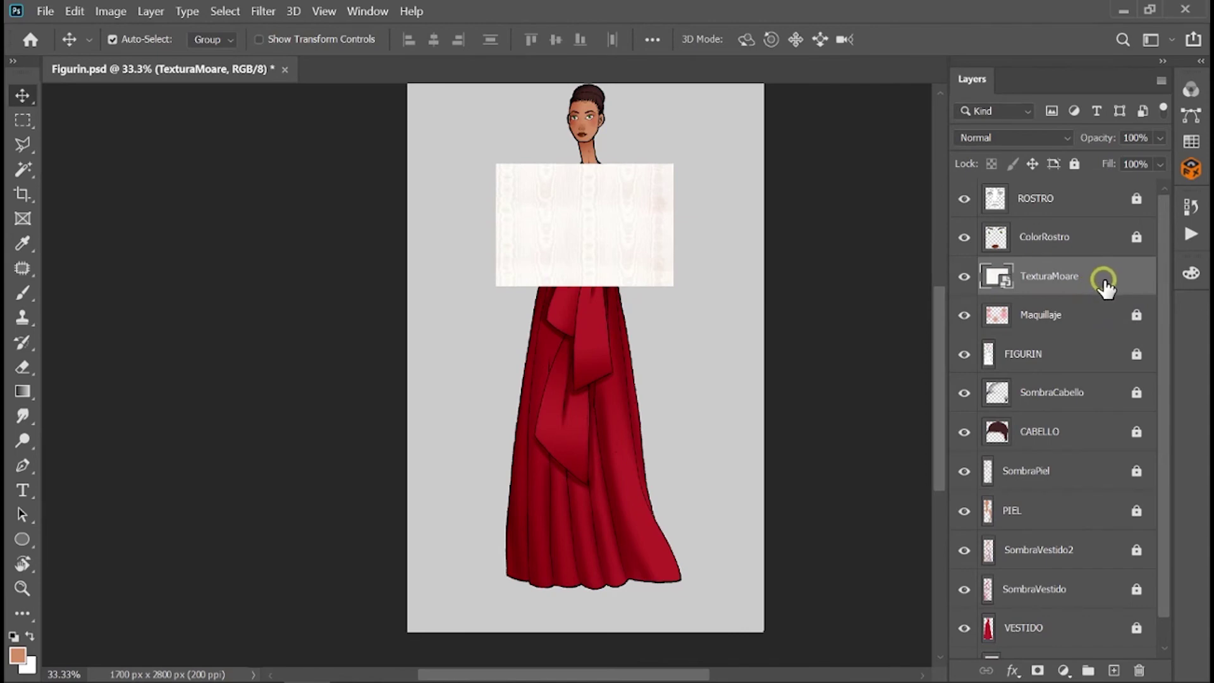
drag(1106, 285, 1114, 669)
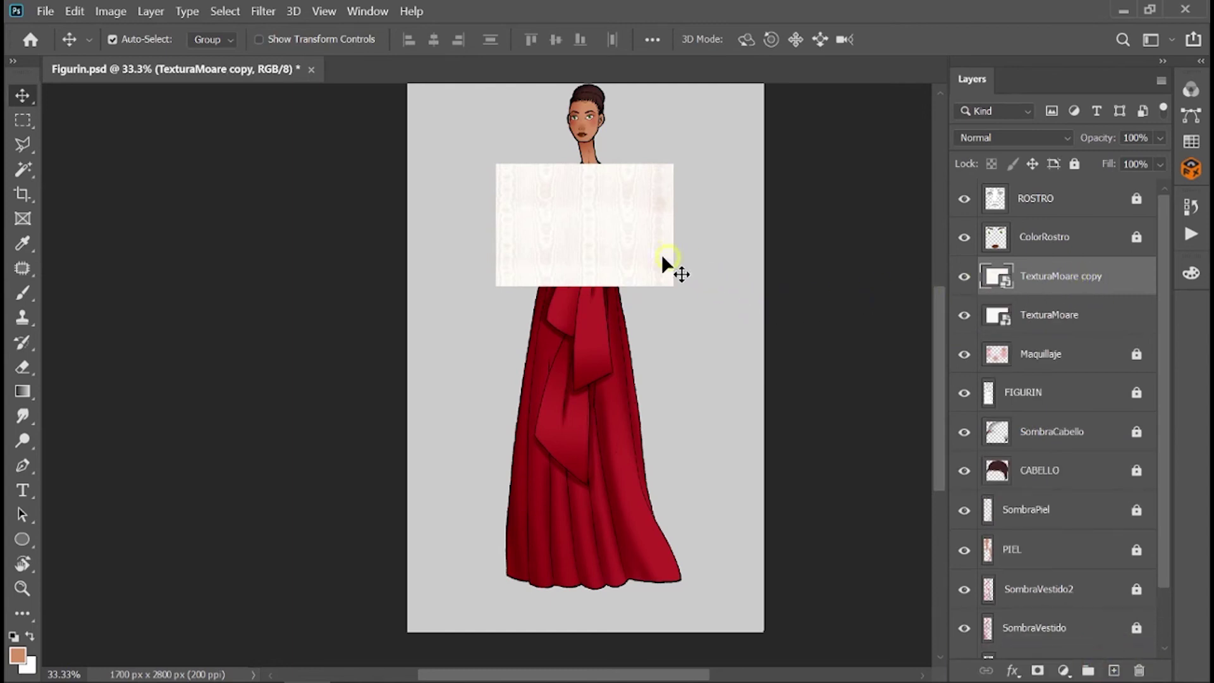
drag(646, 259, 653, 358)
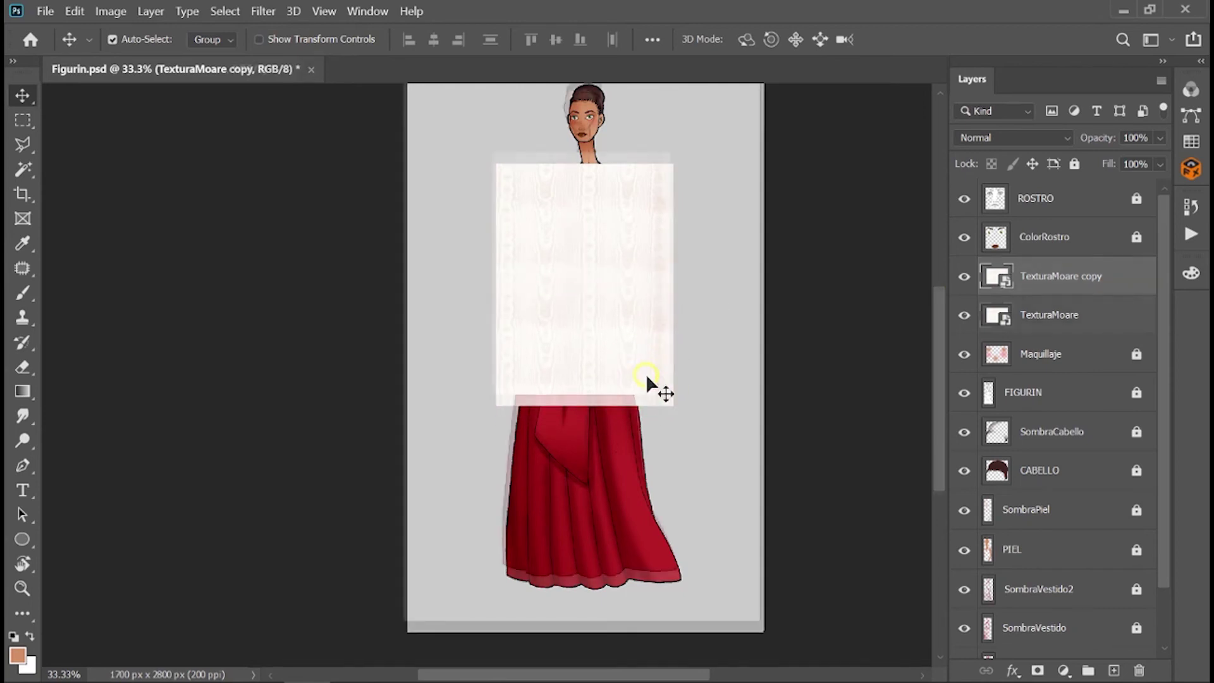
Make another TexturaMoare duplicate and slide it below the first block.
click(1089, 323)
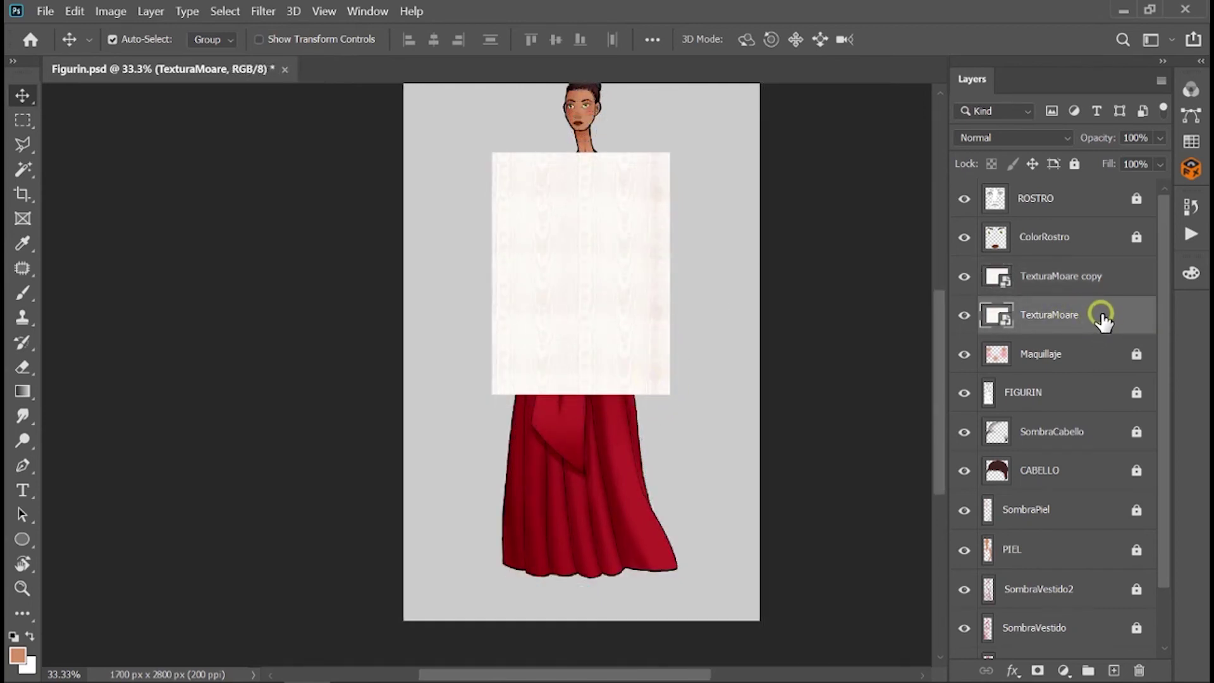
right_click(1092, 326)
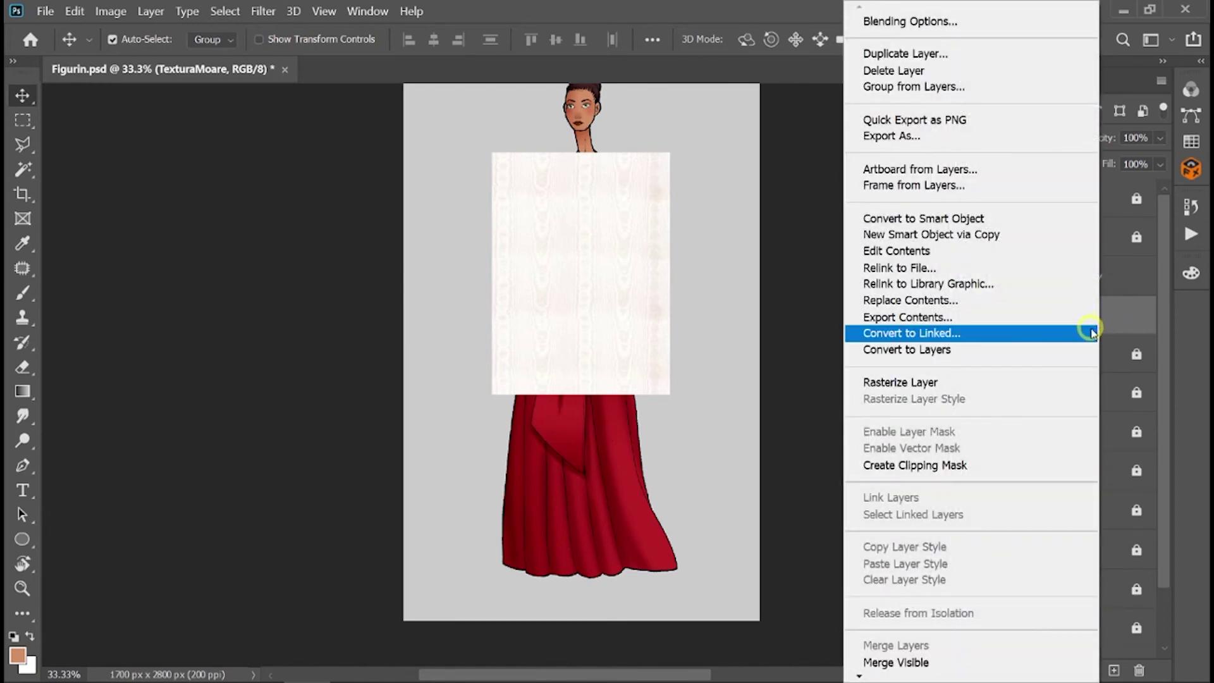
click(942, 53)
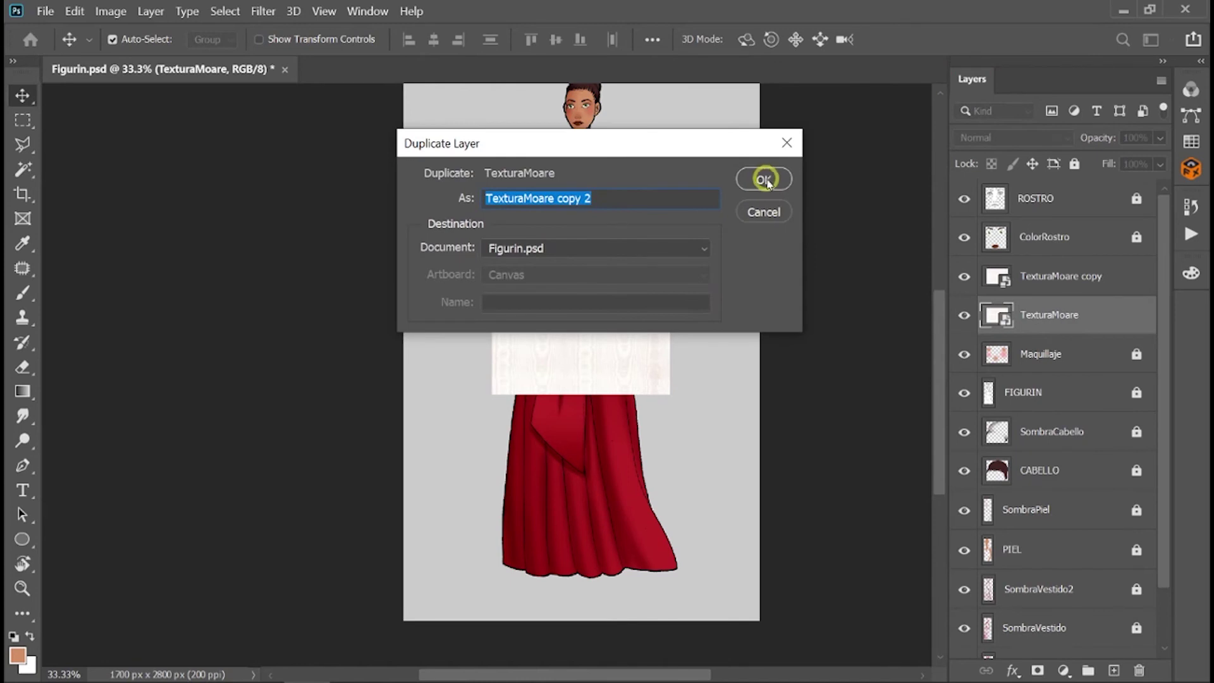
click(764, 180)
mouse_move(620, 373)
mouse_down()
mouse_move(621, 429)
mouse_move(644, 408)
mouse_up()
shift+click(628, 191)
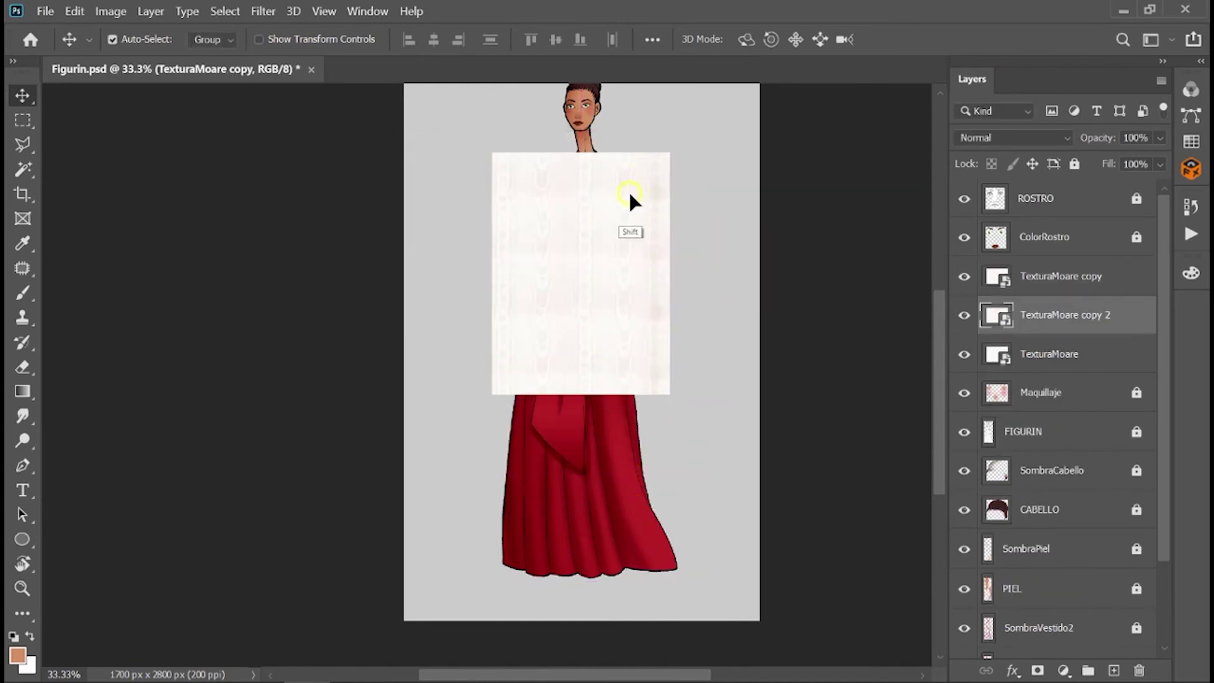
drag(630, 196, 638, 422)
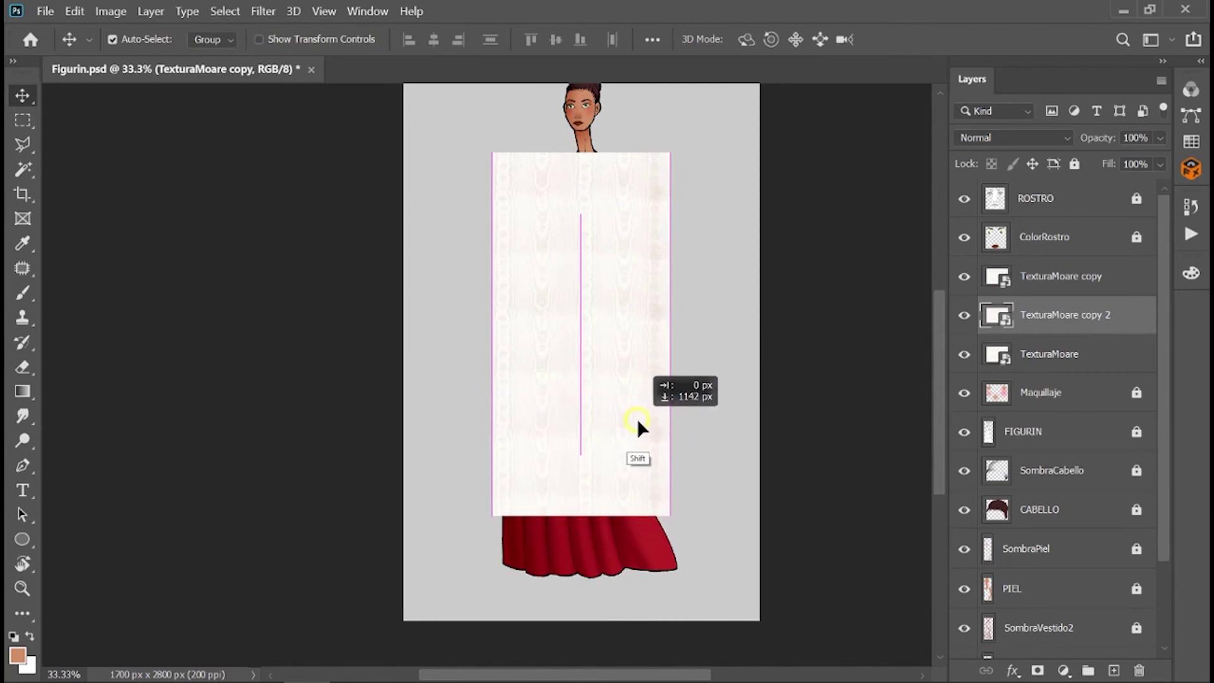
Add a third copy further down the dress, then merge all four texture layers.
drag(1084, 316, 1117, 669)
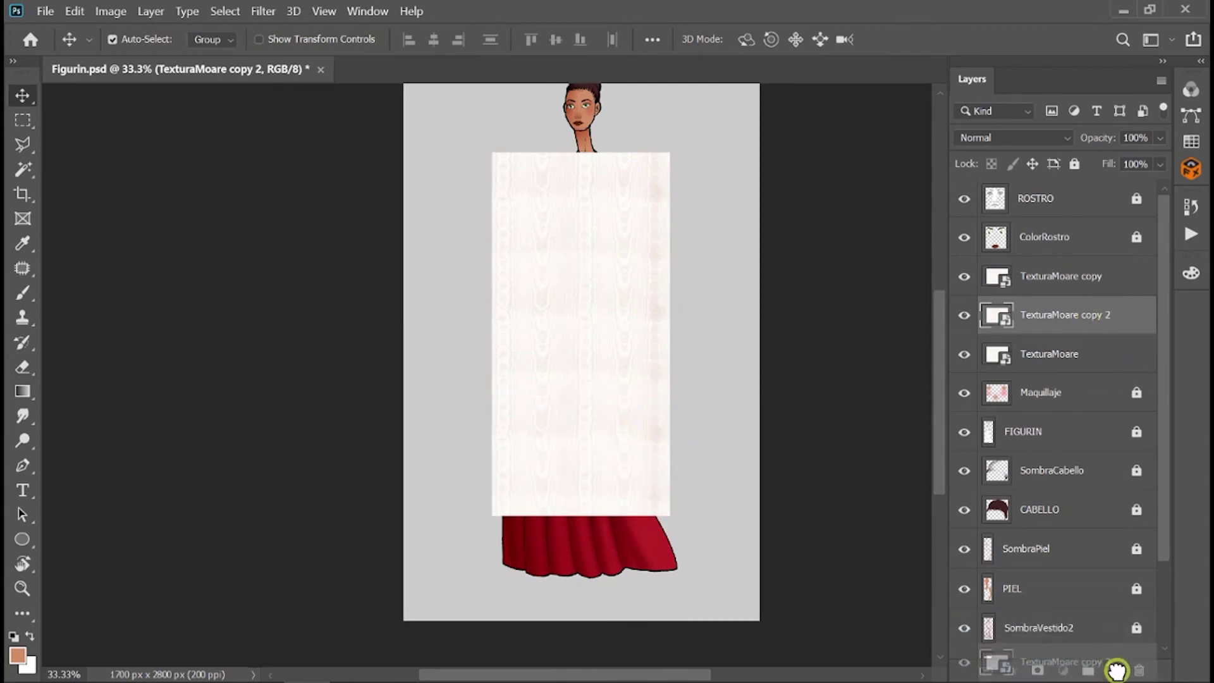
mouse_move(629, 360)
mouse_down()
mouse_move(622, 425)
mouse_move(658, 525)
mouse_up()
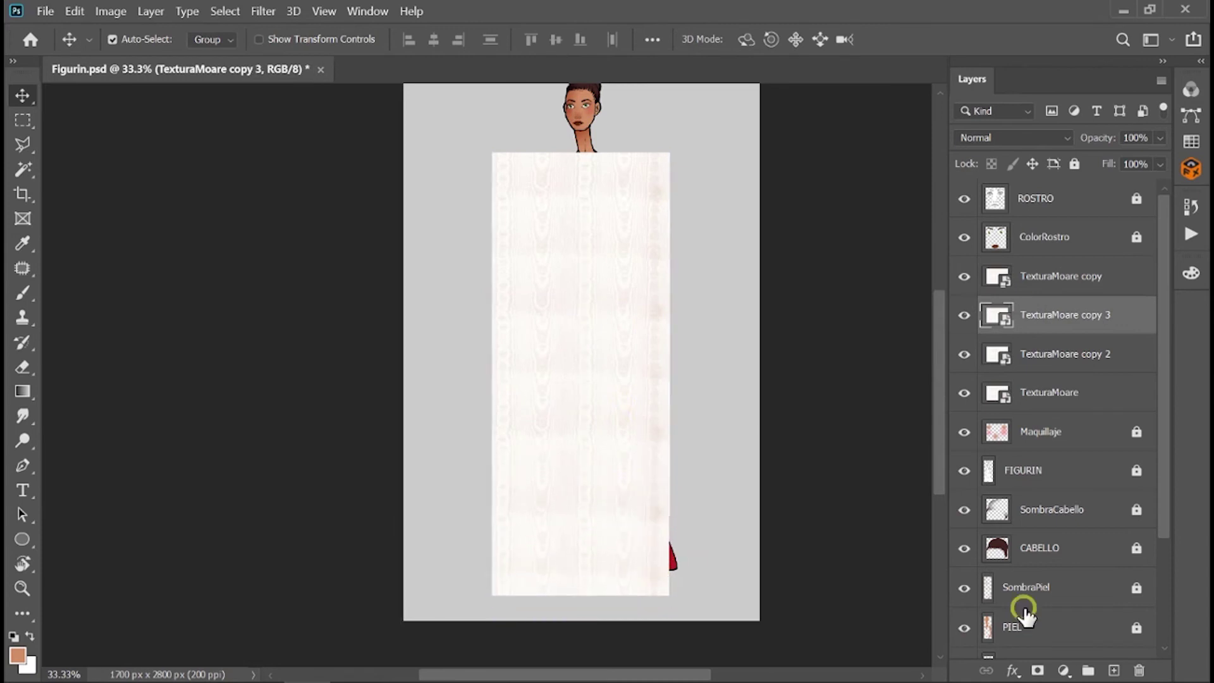
click(1113, 278)
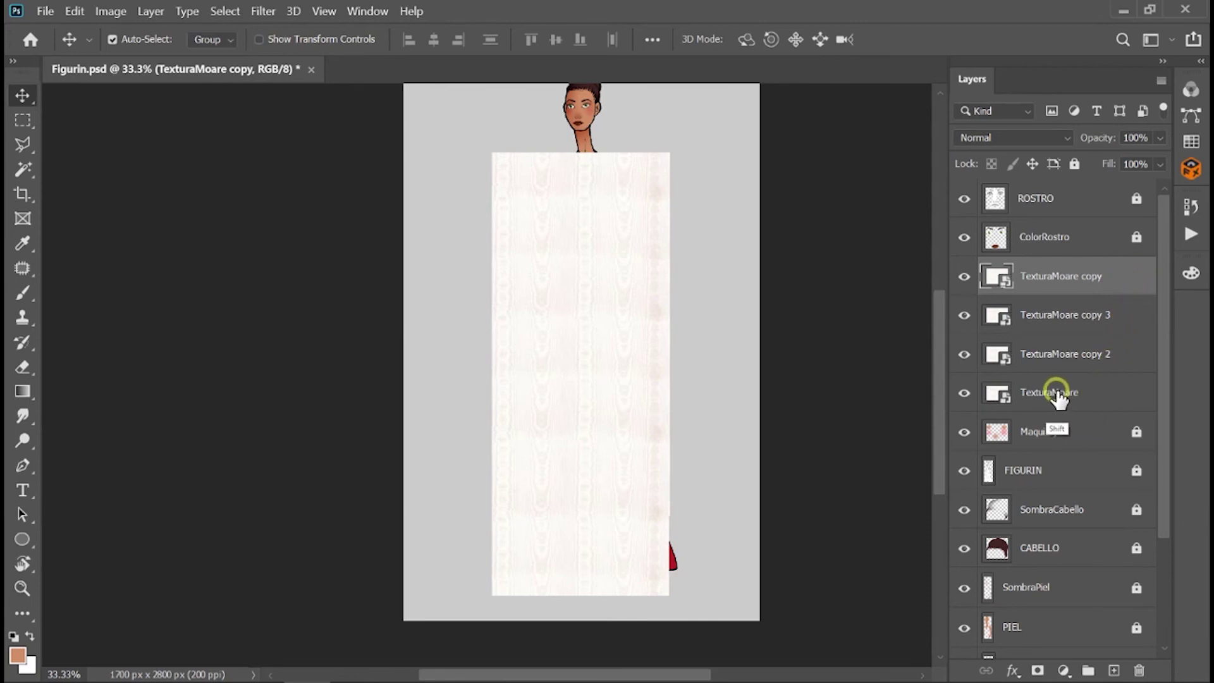
shift+click(1100, 392)
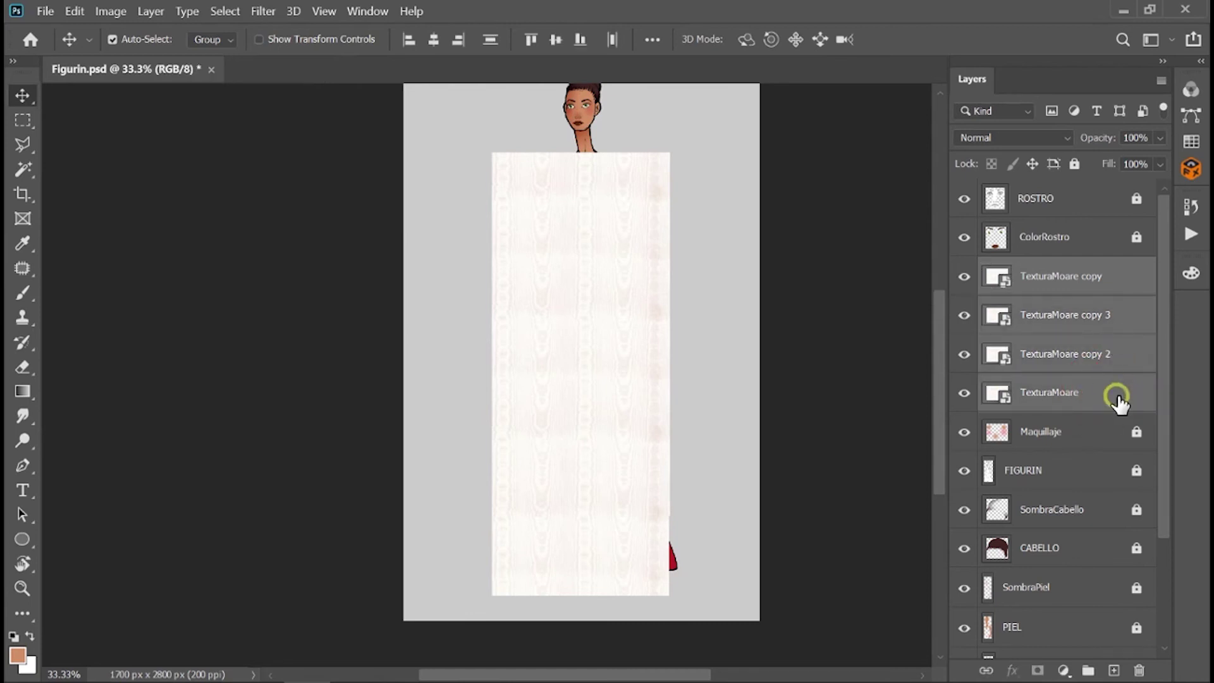
right_click(1123, 358)
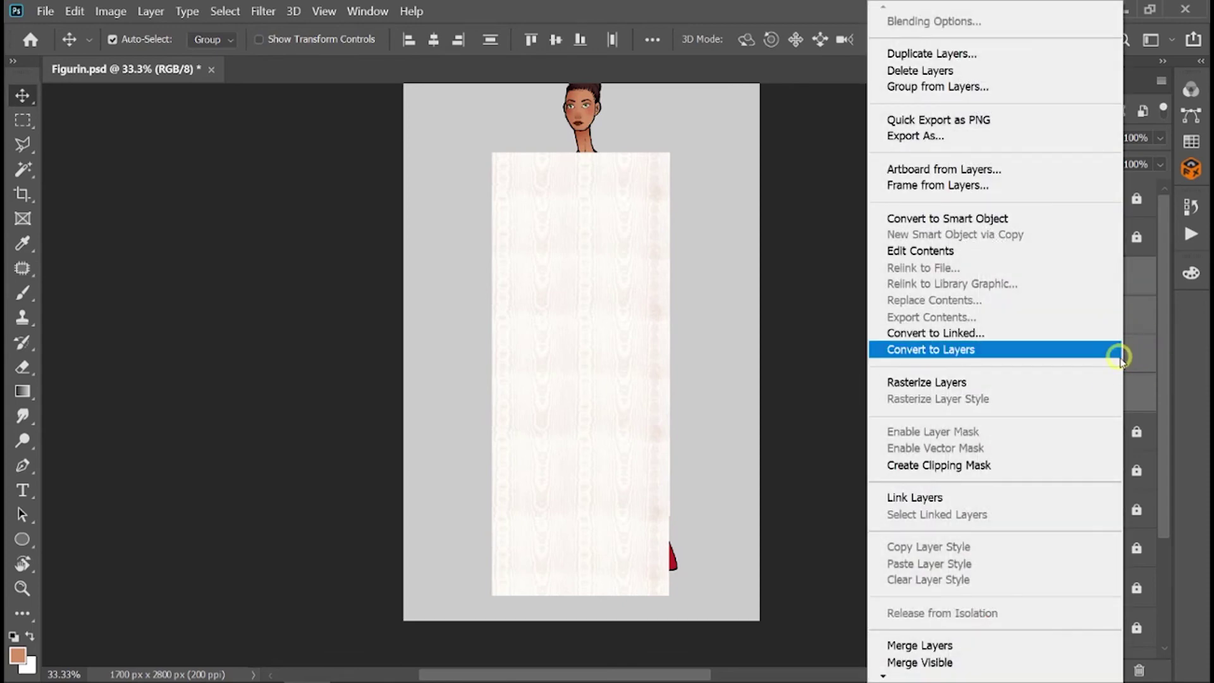
click(960, 645)
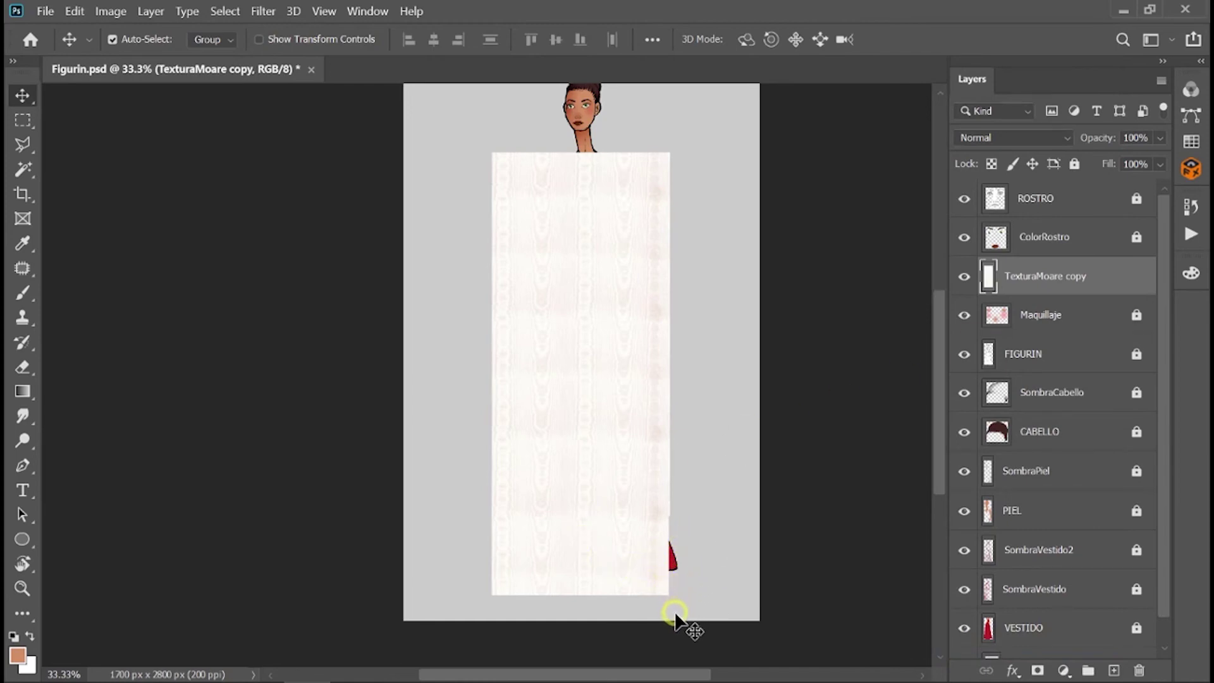
Widen the merged texture to about 107% and move its layer just above VESTIDO.
key(ctrl+t)
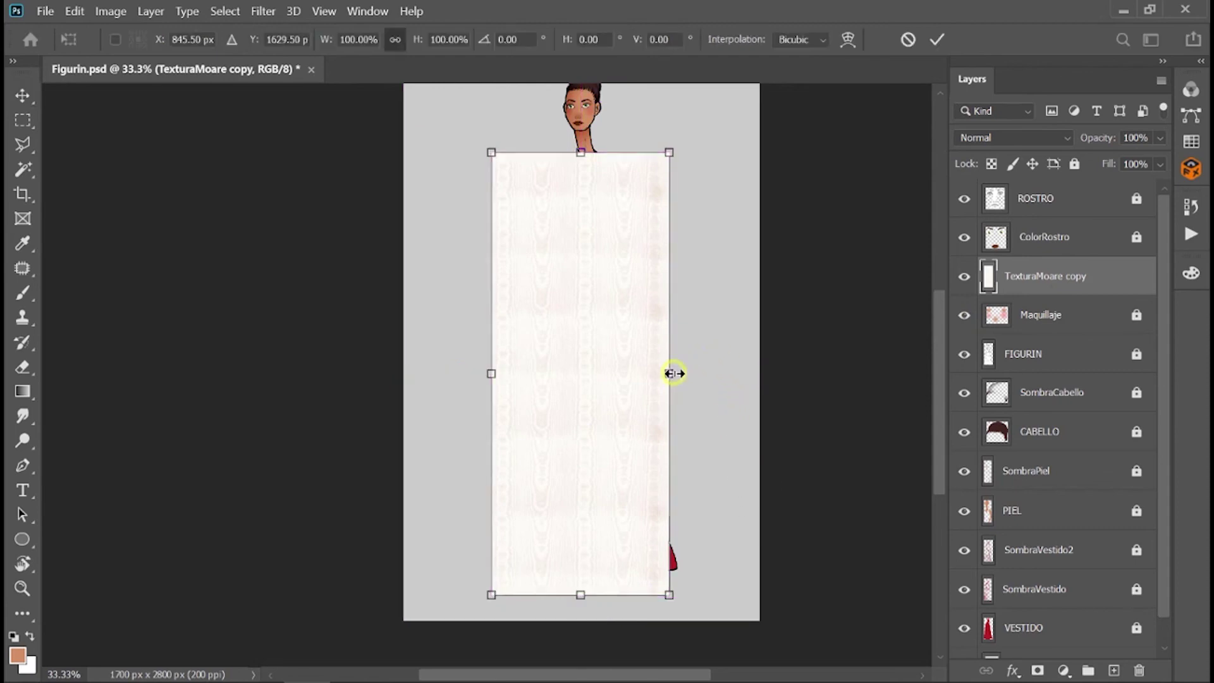
drag(672, 377, 684, 379)
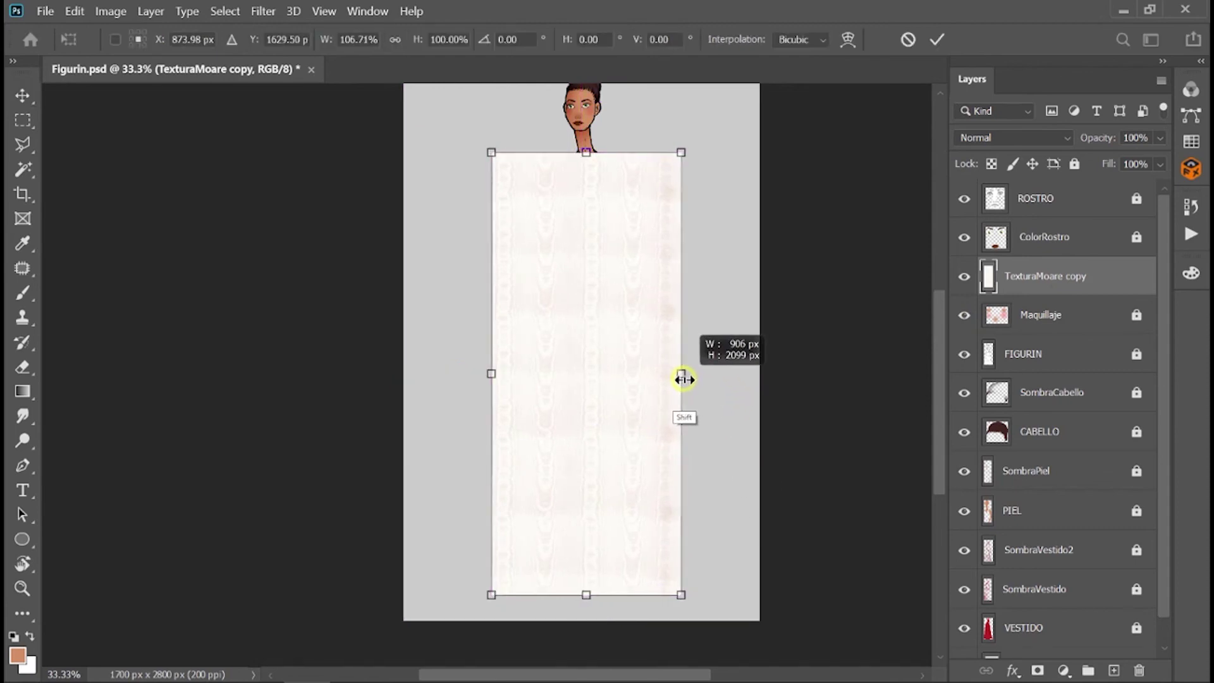
key(Return)
scroll(1107, 250, down, 1)
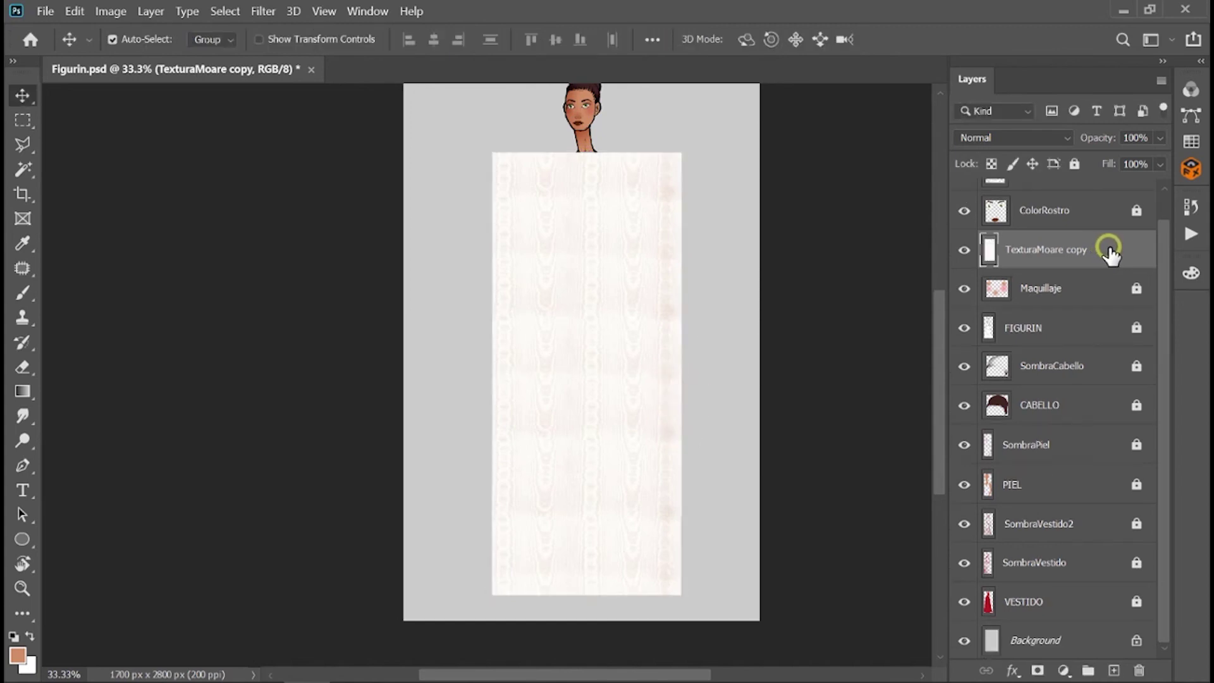
drag(1112, 252, 1084, 583)
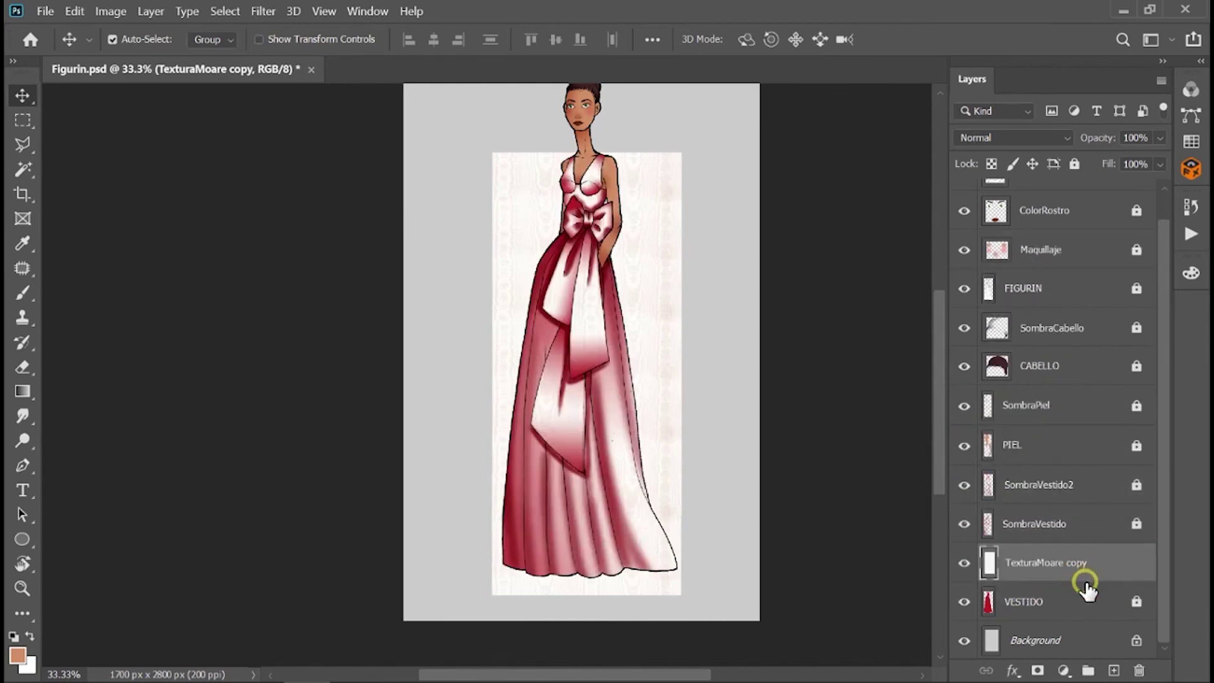
Set the TexturaMoare copy layer to Multiply and zoom to 100% on the dress.
click(1064, 136)
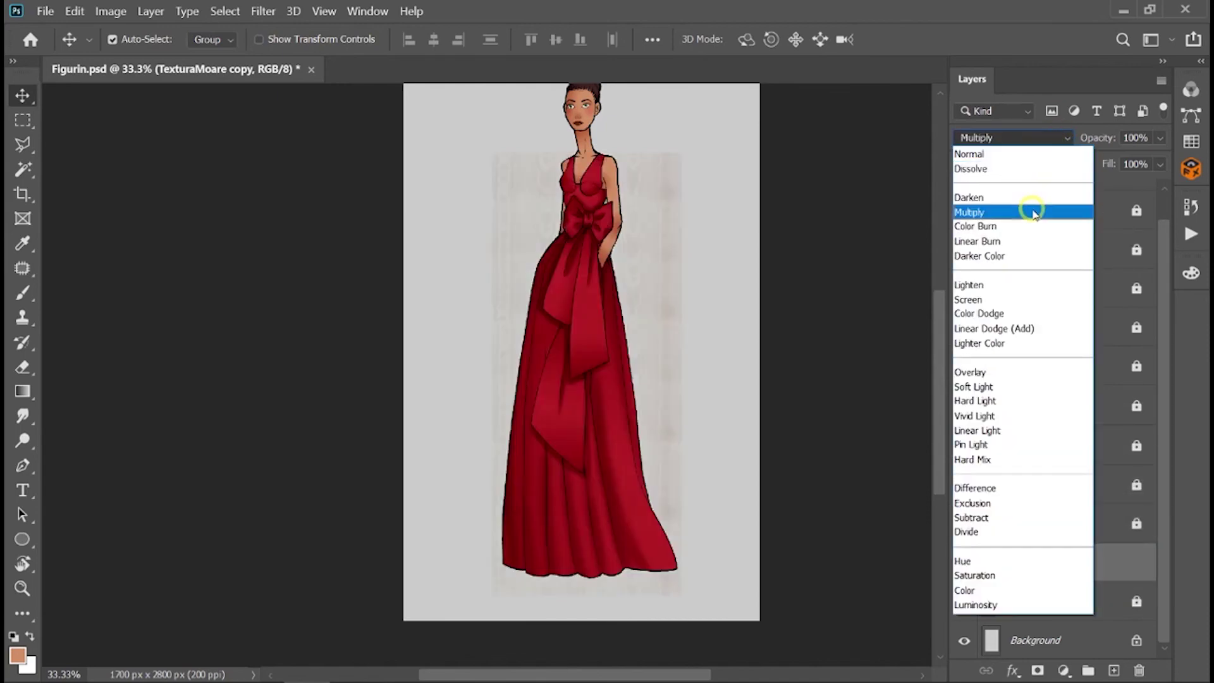
click(1035, 212)
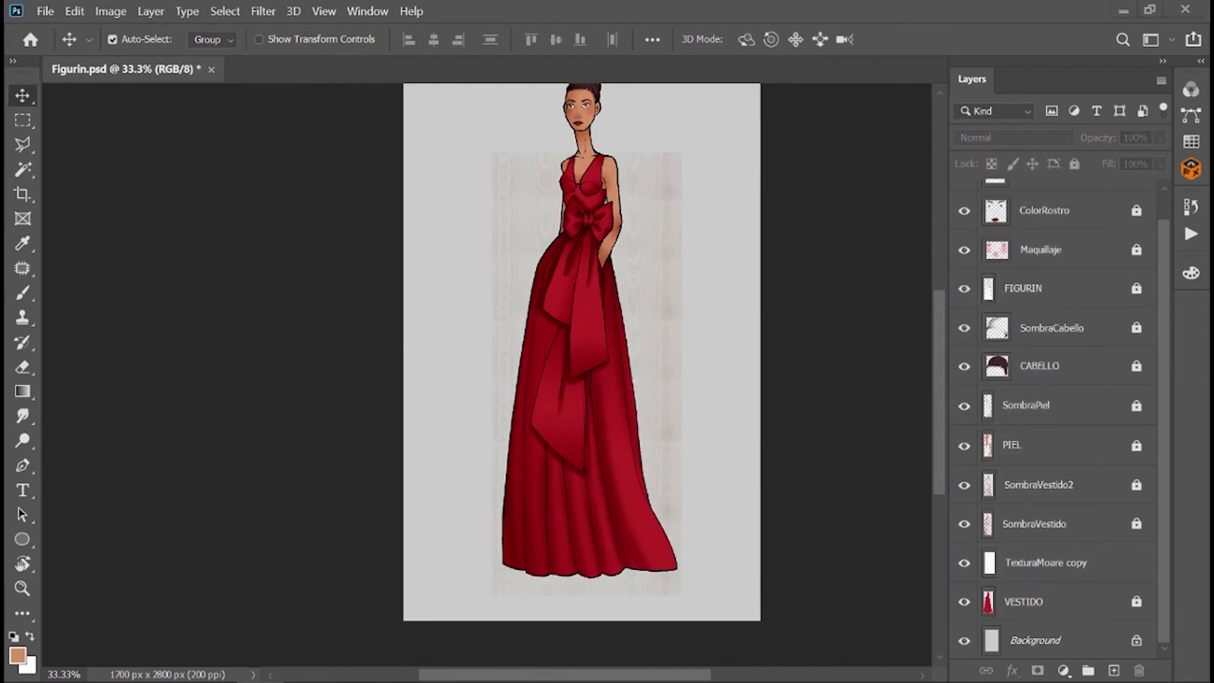
key(ctrl+plus)
key(ctrl+plus)
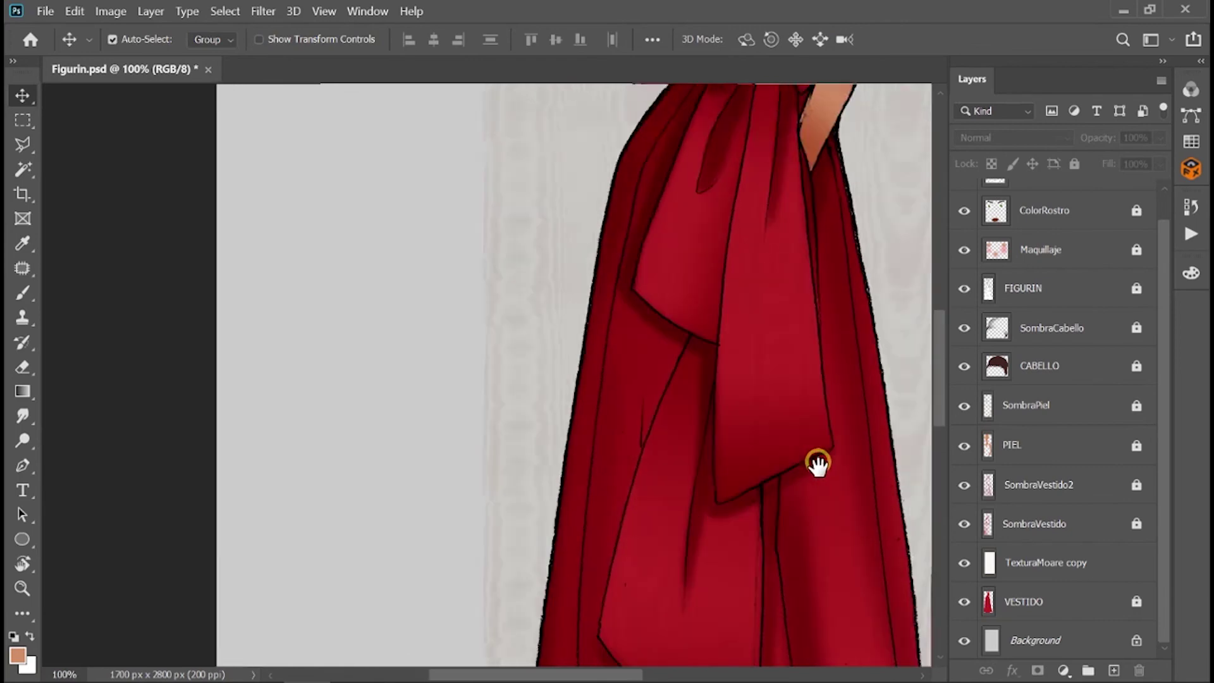
drag(820, 119, 818, 498)
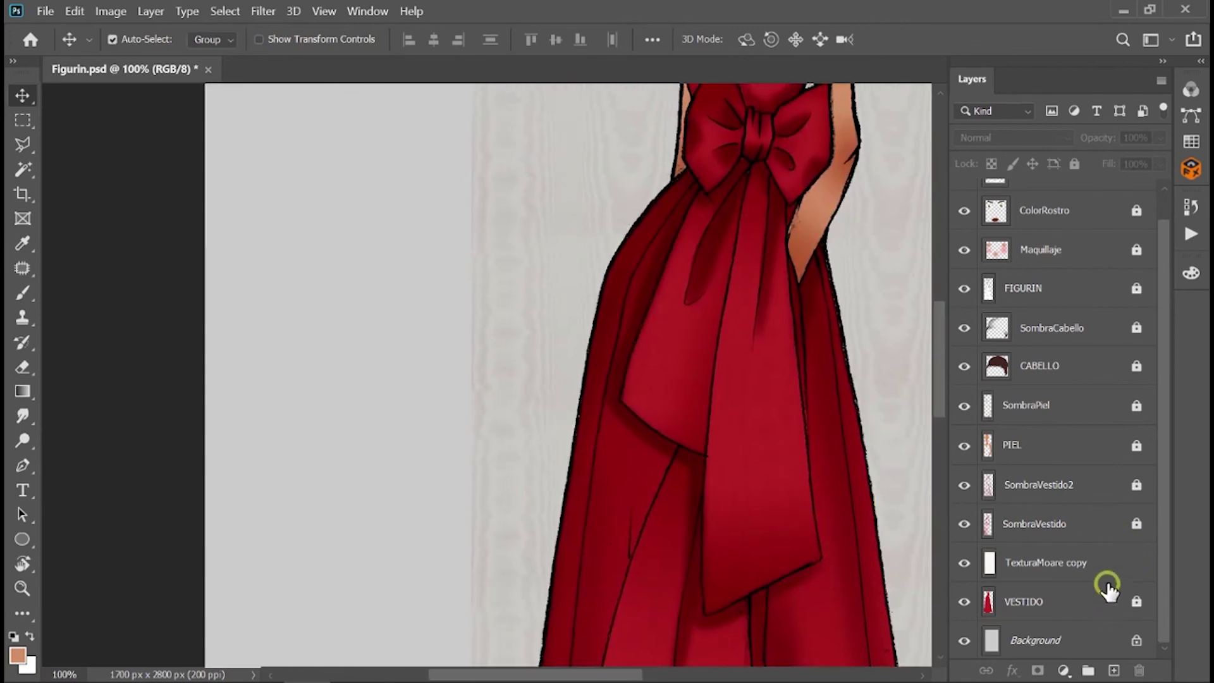
click(1081, 563)
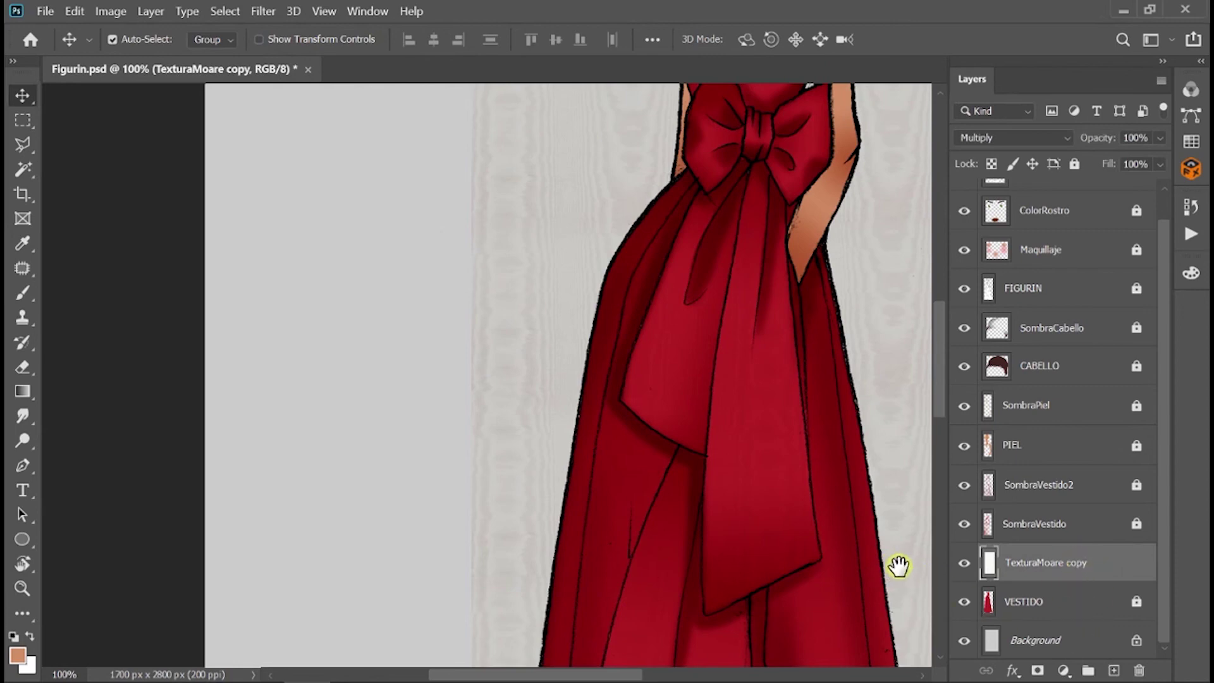
drag(896, 563, 755, 574)
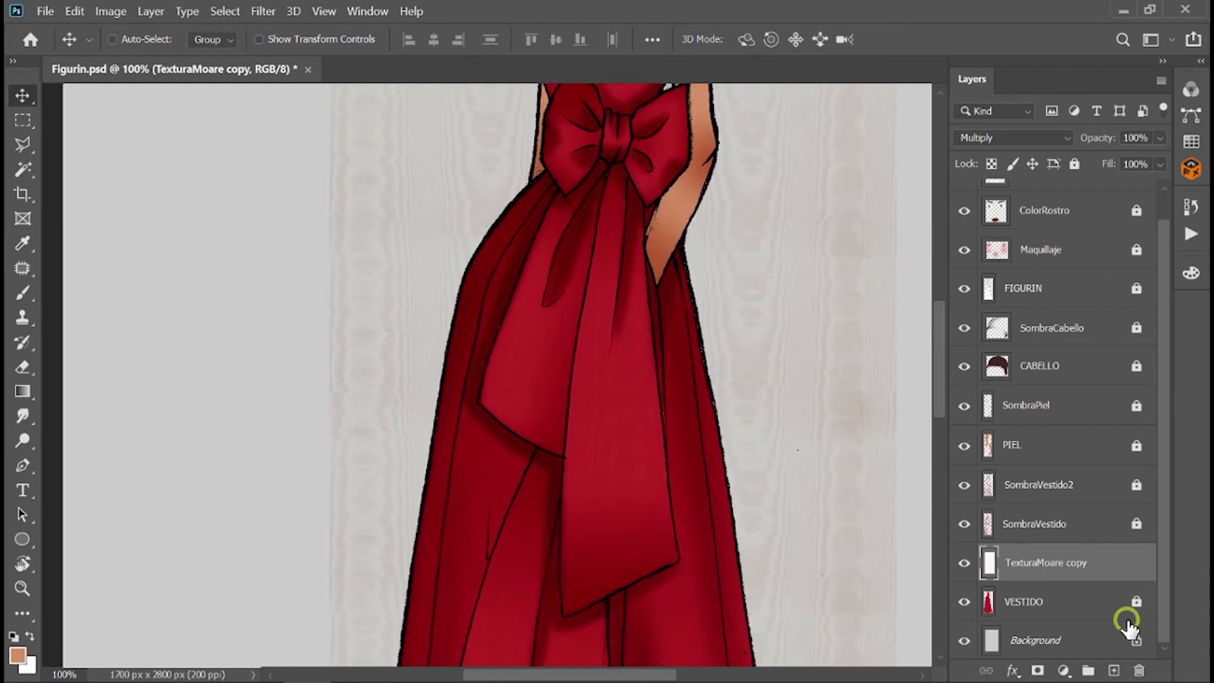
key(ctrl+l)
Apply Levels with an input black point of 187 to the moiré texture.
drag(844, 199, 1013, 200)
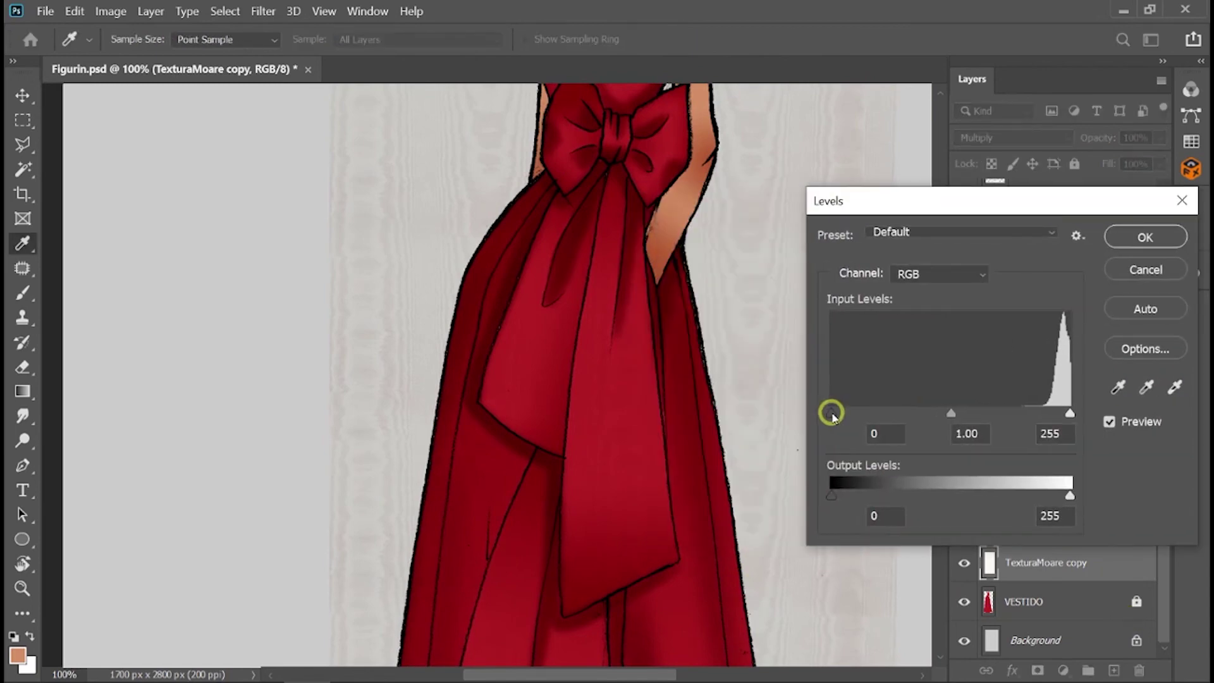
drag(831, 414, 1015, 414)
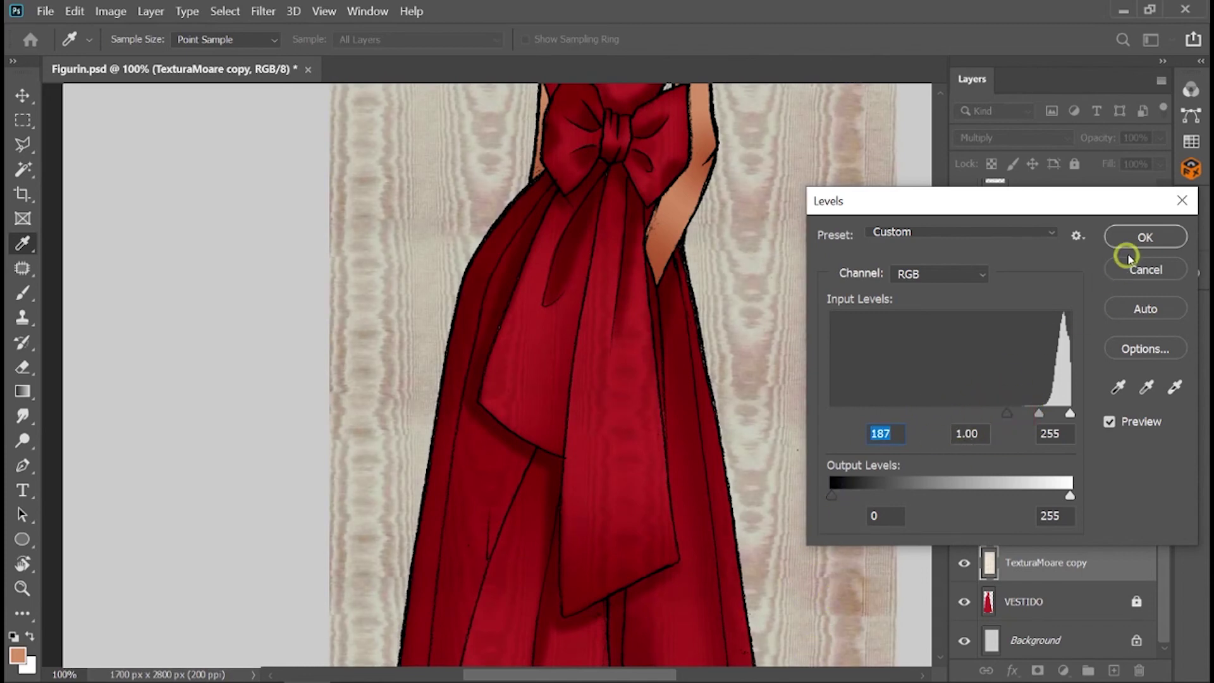
click(1138, 238)
key(v)
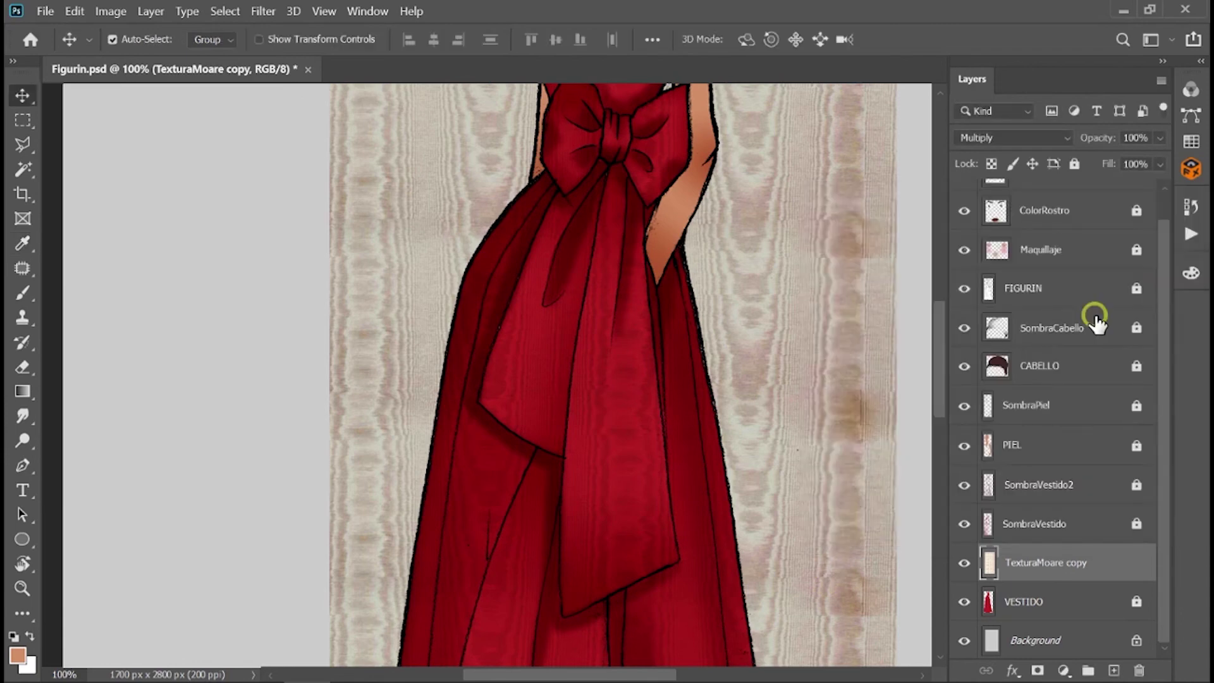
click(1067, 138)
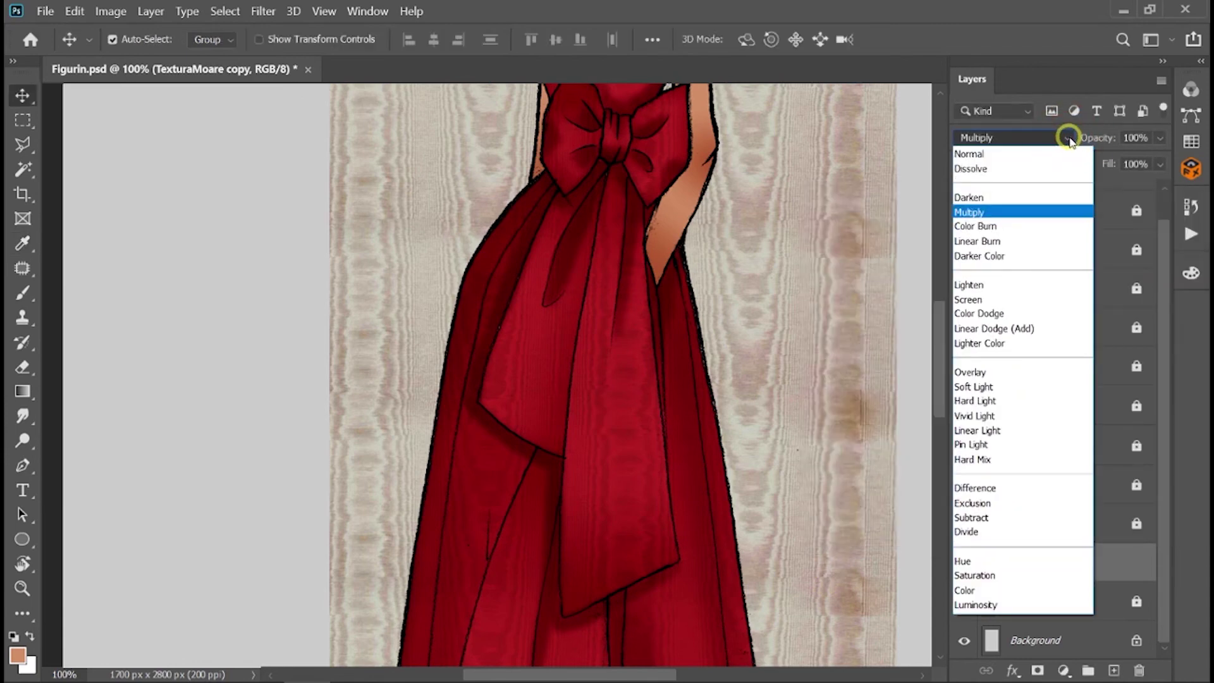
Keep Multiply blending and clip the TexturaMoare copy to the VESTIDO layer.
click(1068, 137)
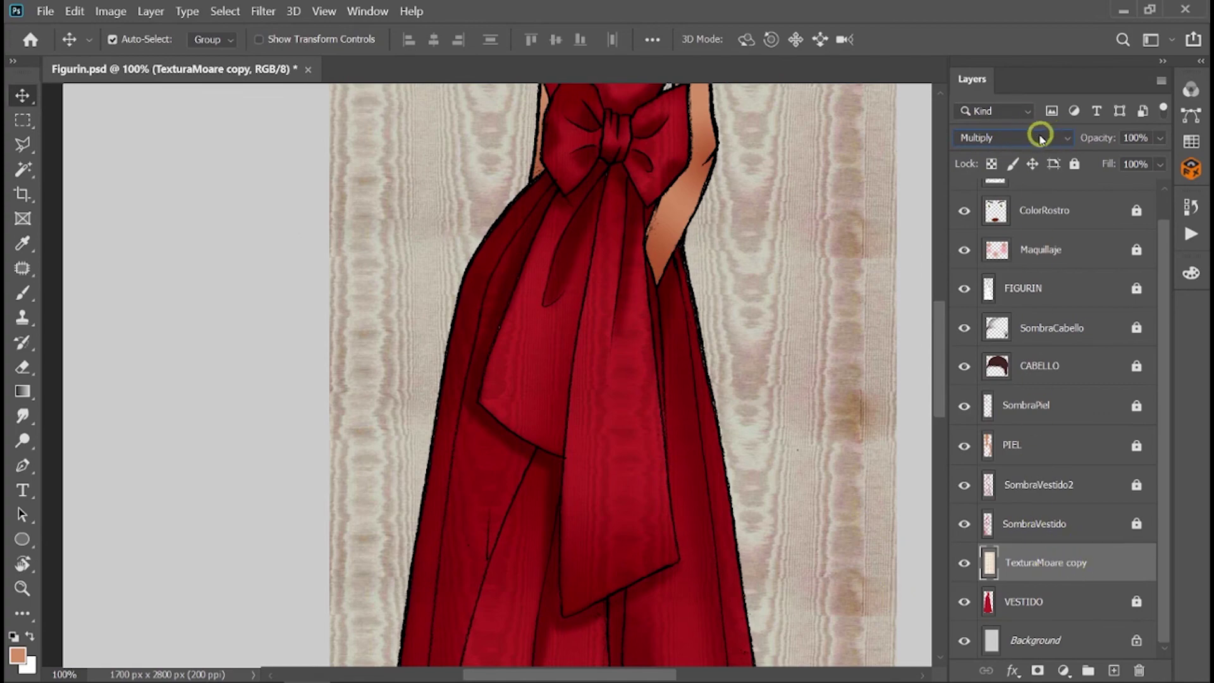
key(ctrl+0)
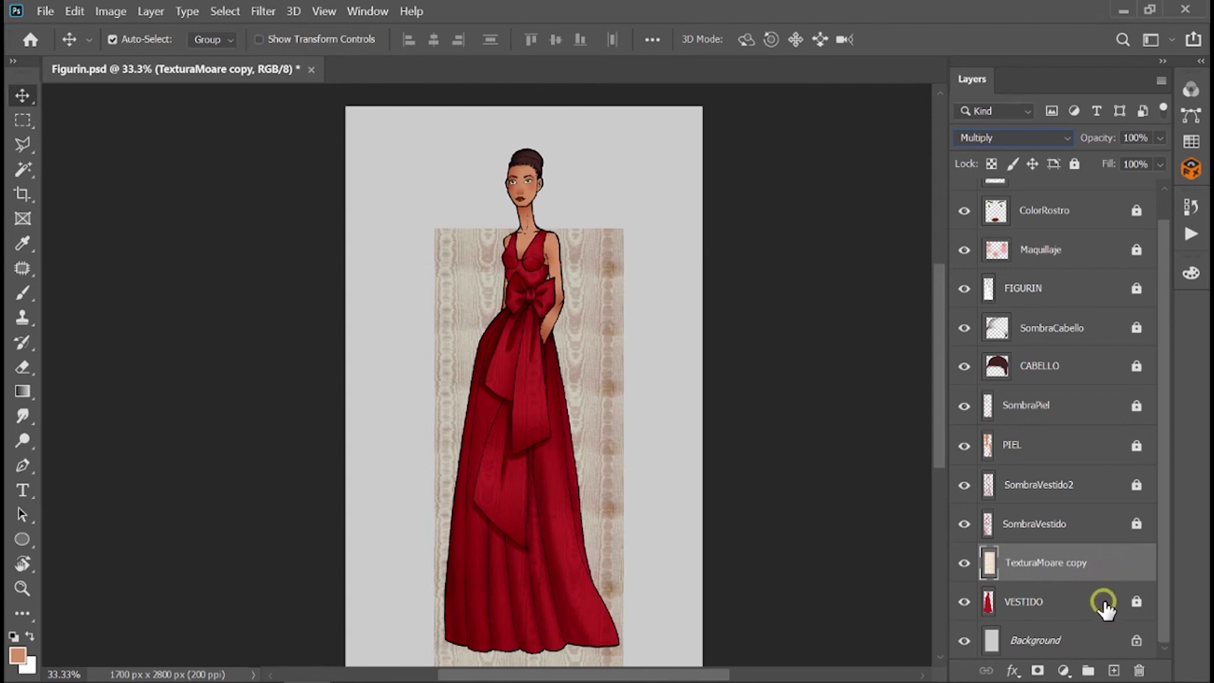
key(alt)
alt+click(1092, 576)
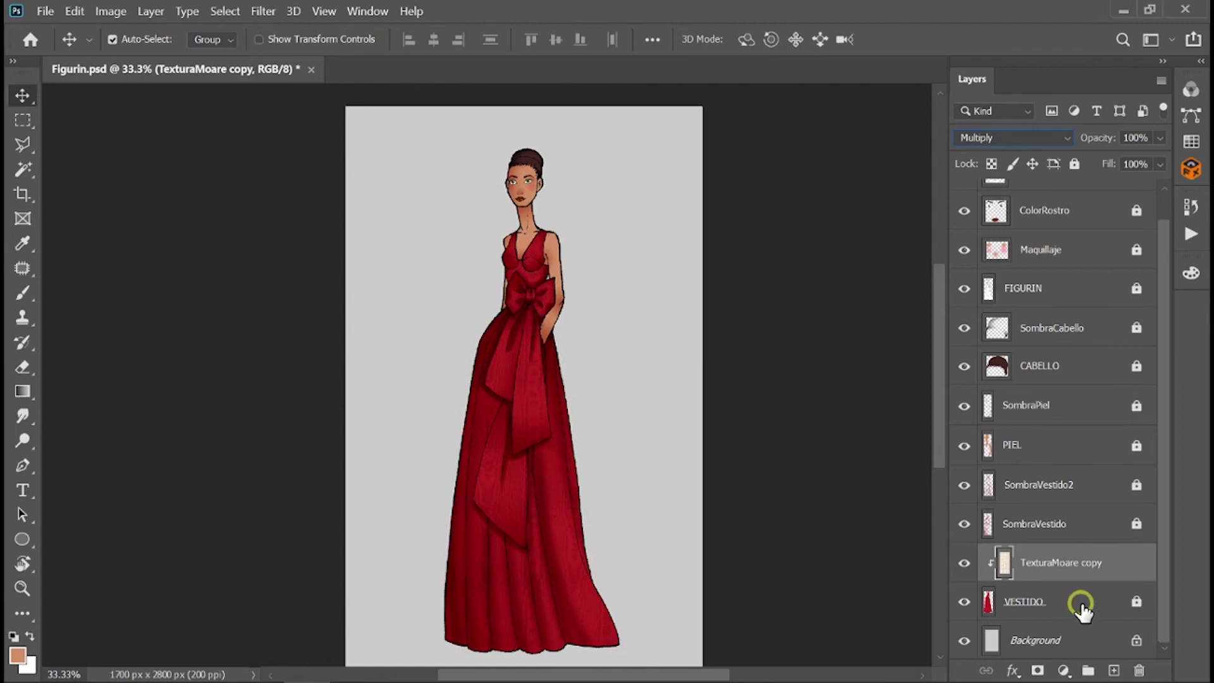
drag(729, 509, 827, 486)
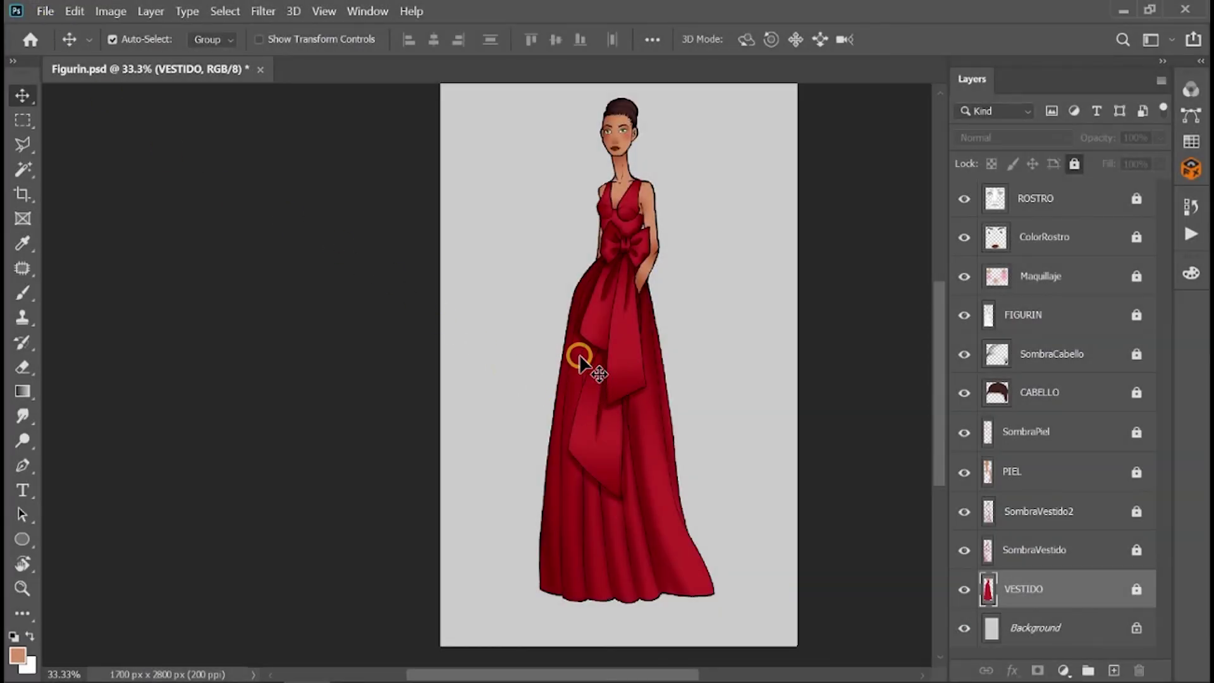
Place the Textura02 image into the document as an embedded layer.
click(39, 7)
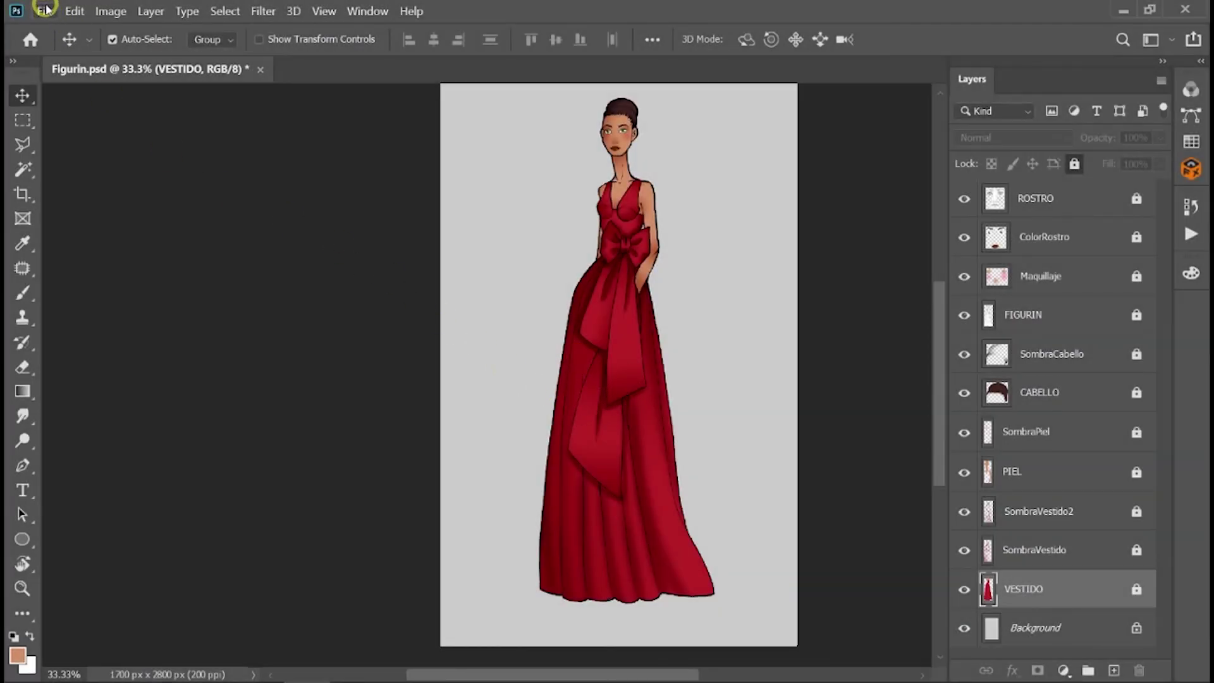
click(46, 10)
click(140, 380)
drag(914, 154, 893, 392)
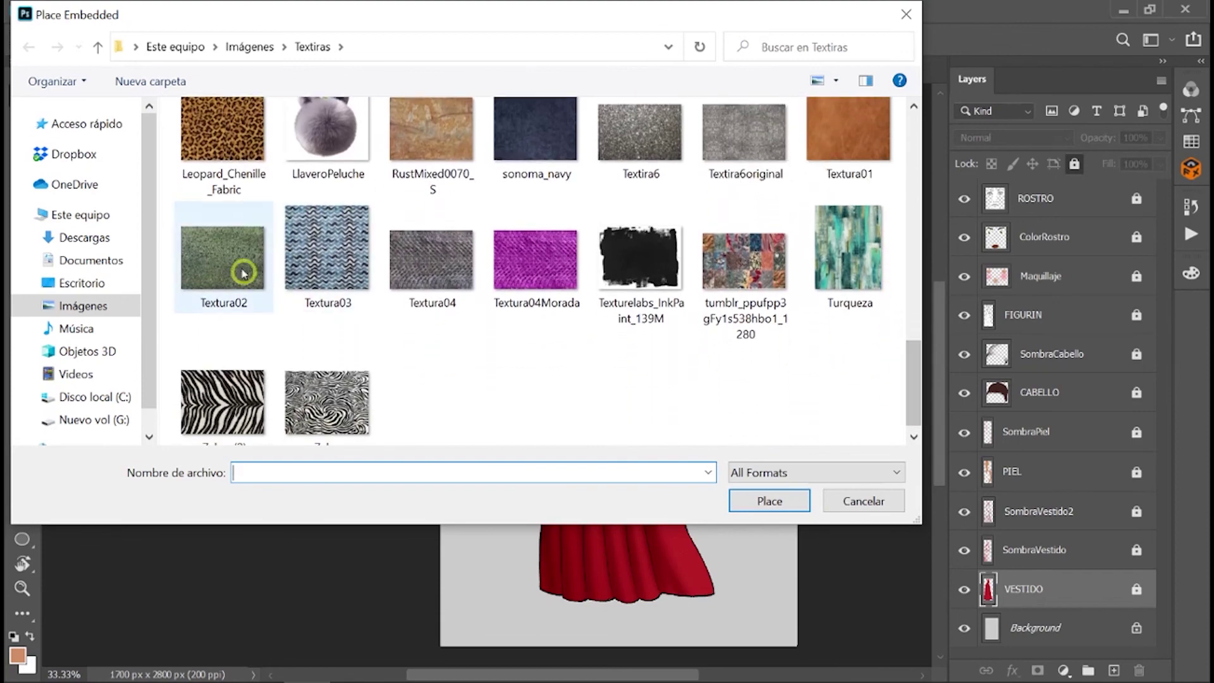
click(244, 265)
click(782, 503)
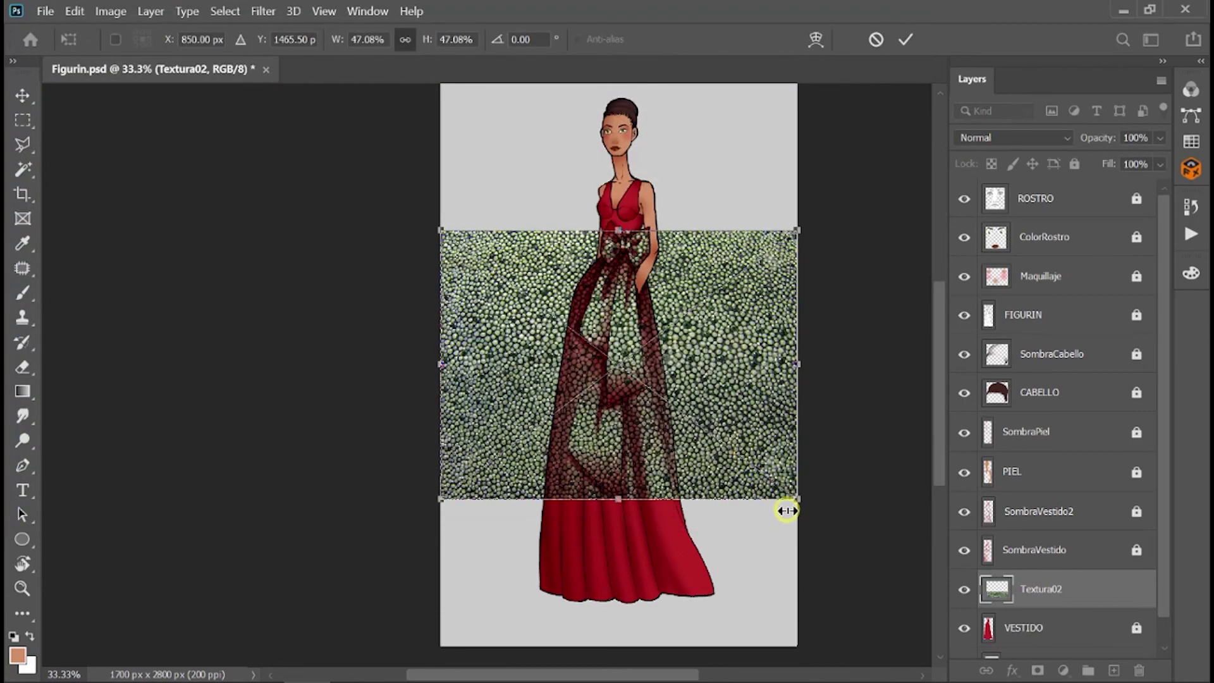
Rotate Textura02 about 90° and stretch it to cover the gown to the hem.
mouse_move(809, 203)
mouse_down()
mouse_move(803, 423)
mouse_move(734, 518)
mouse_move(696, 442)
mouse_move(702, 424)
mouse_up()
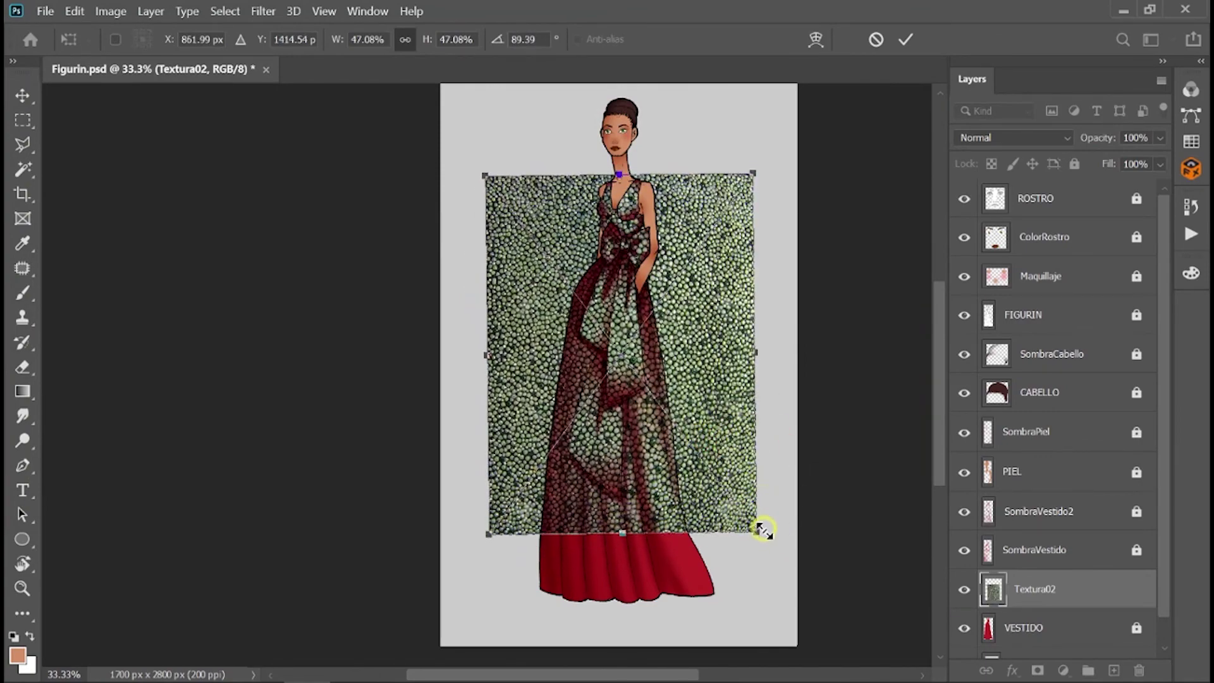
drag(768, 530, 759, 538)
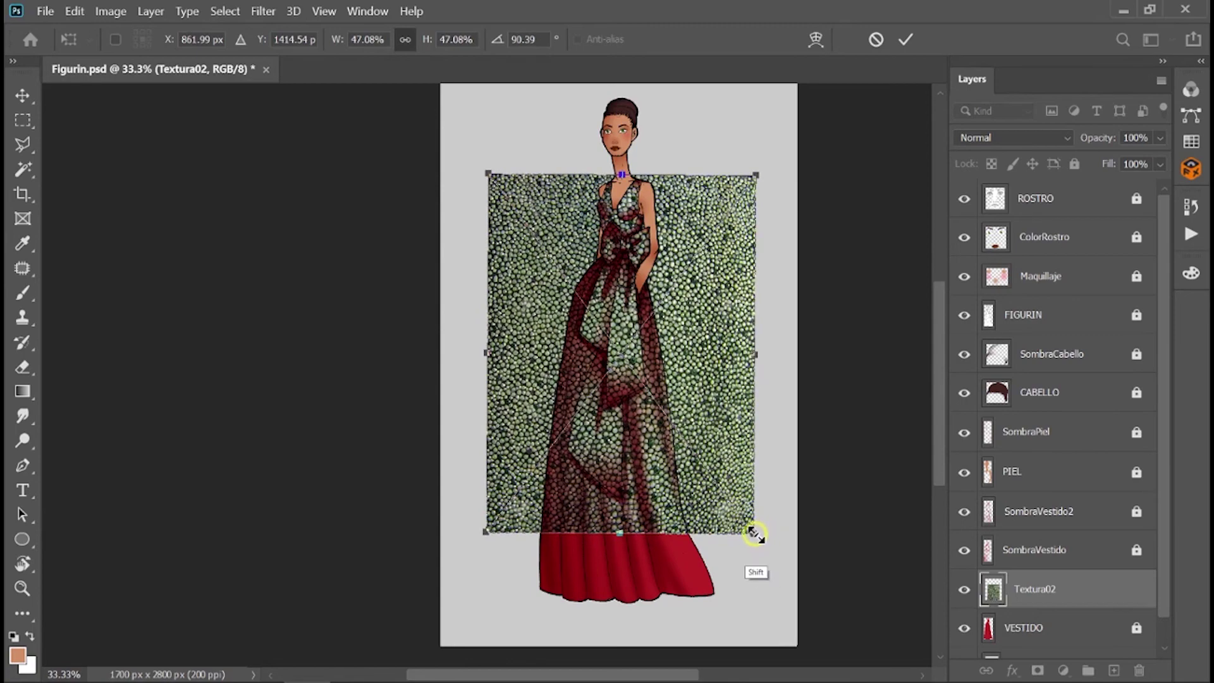
drag(756, 534, 759, 612)
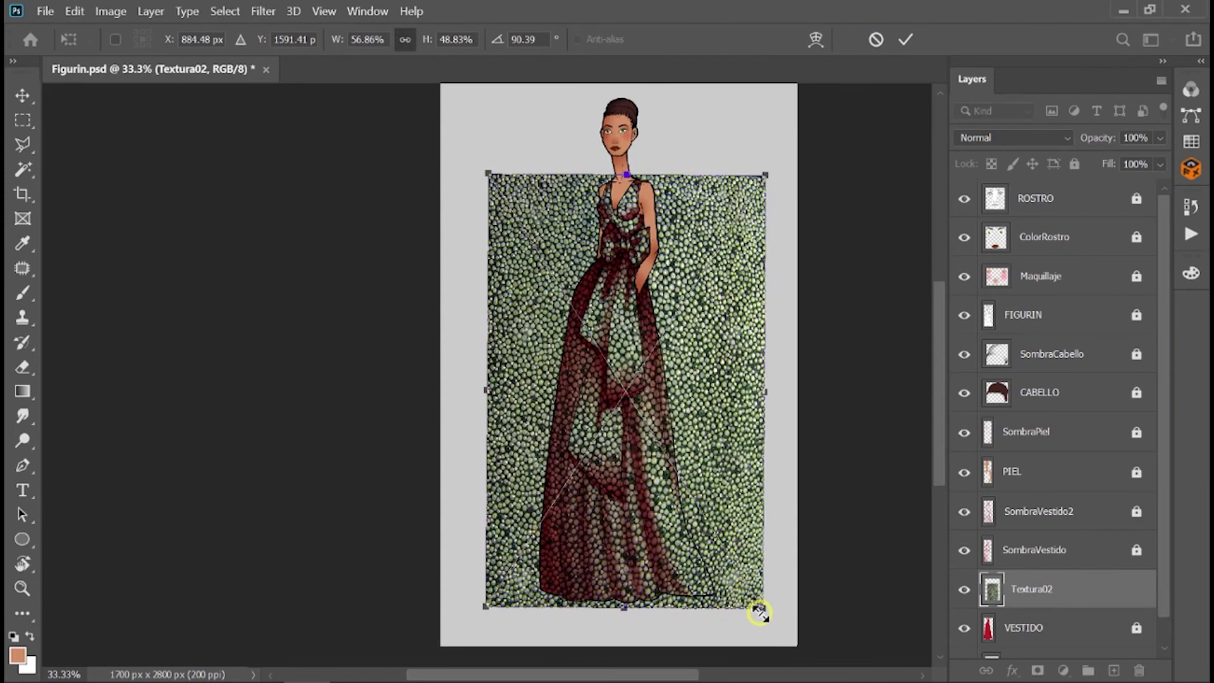
key(Return)
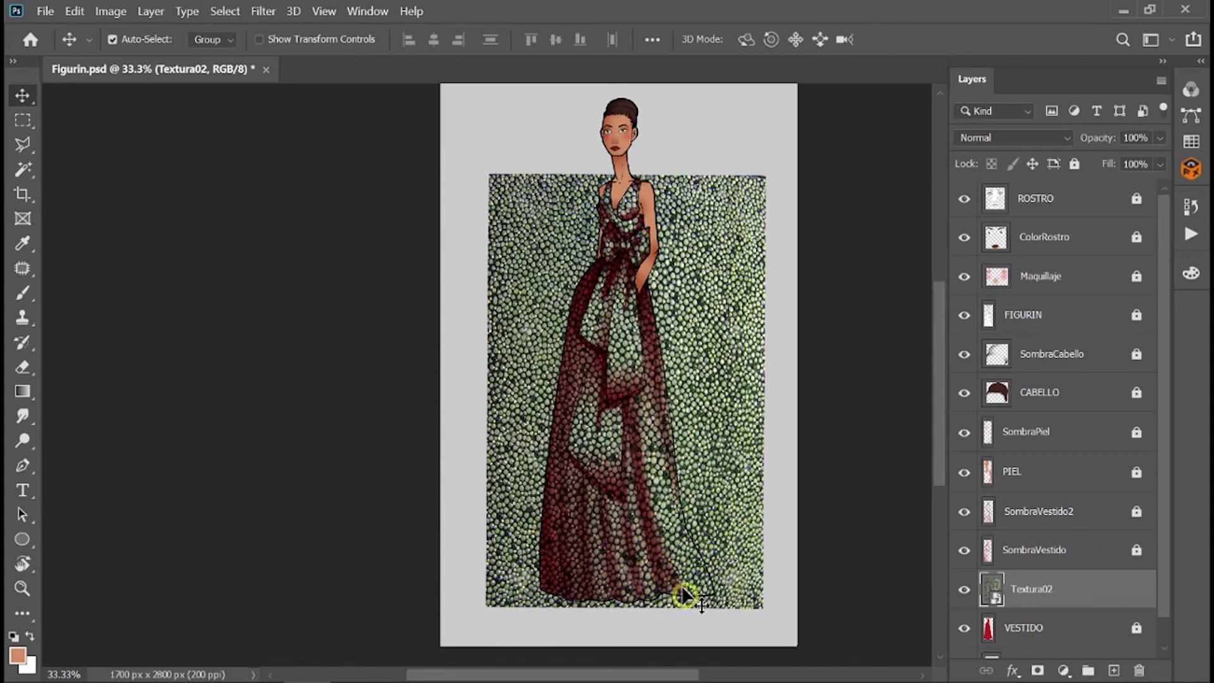
Rasterize the Textura02 layer and set its Hue/Saturation saturation to -100.
drag(1168, 577, 1168, 616)
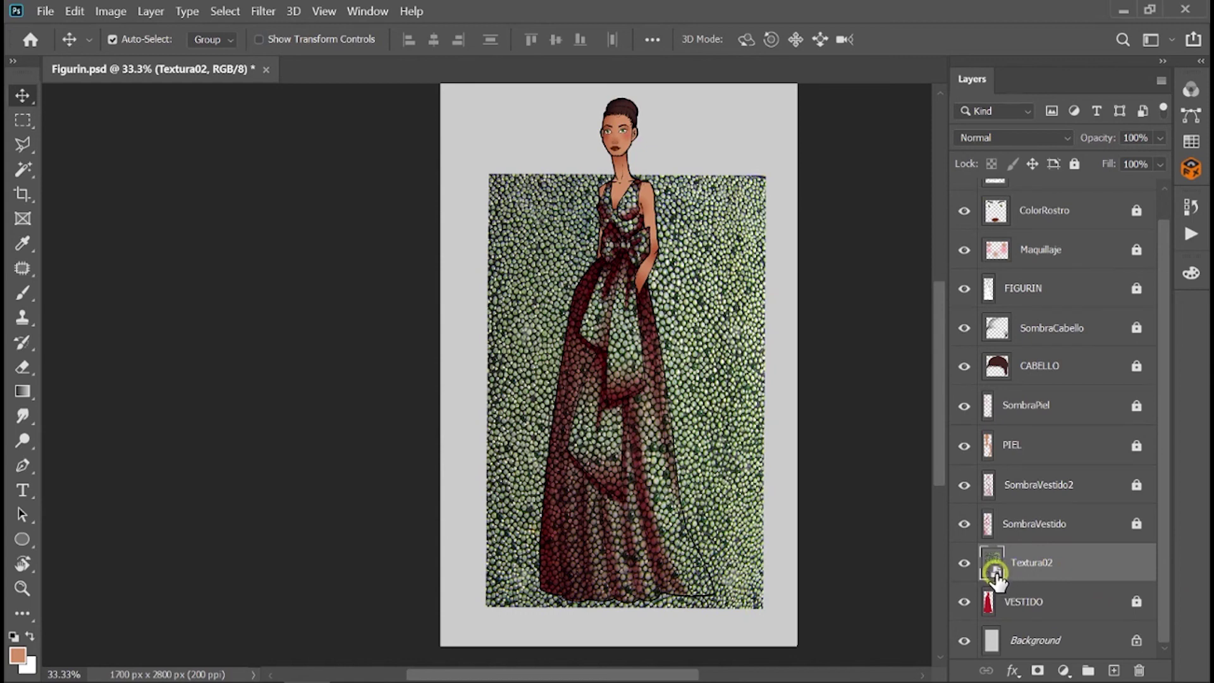
right_click(1096, 565)
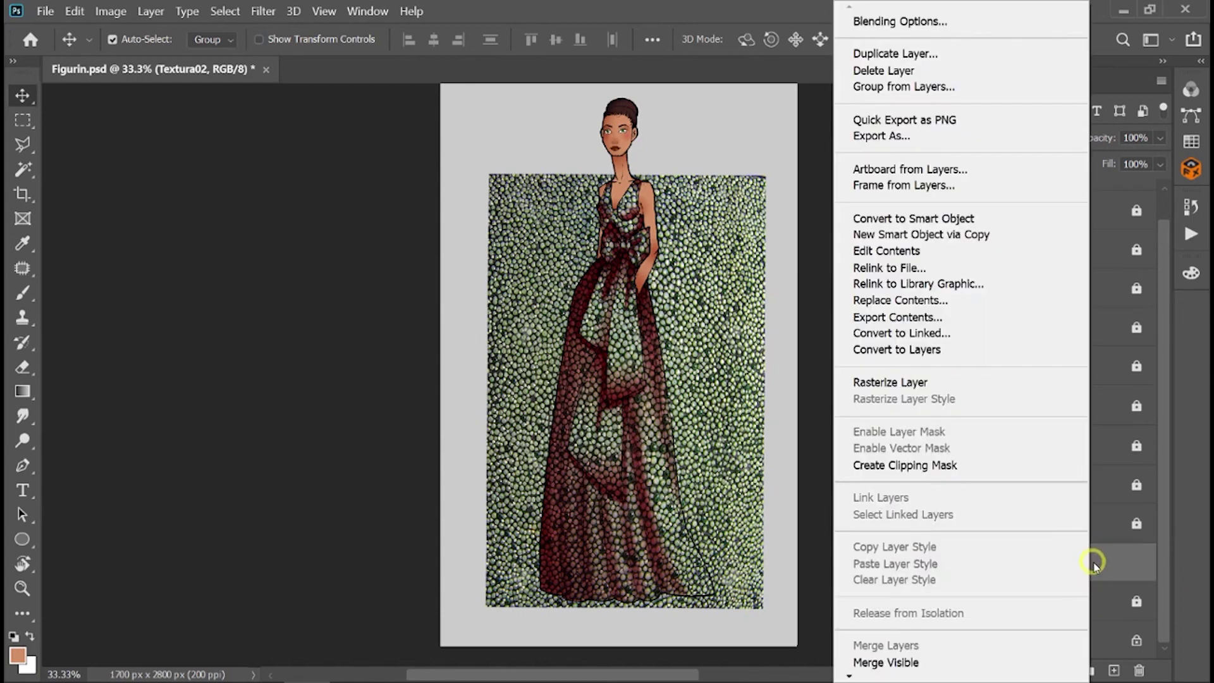
click(946, 383)
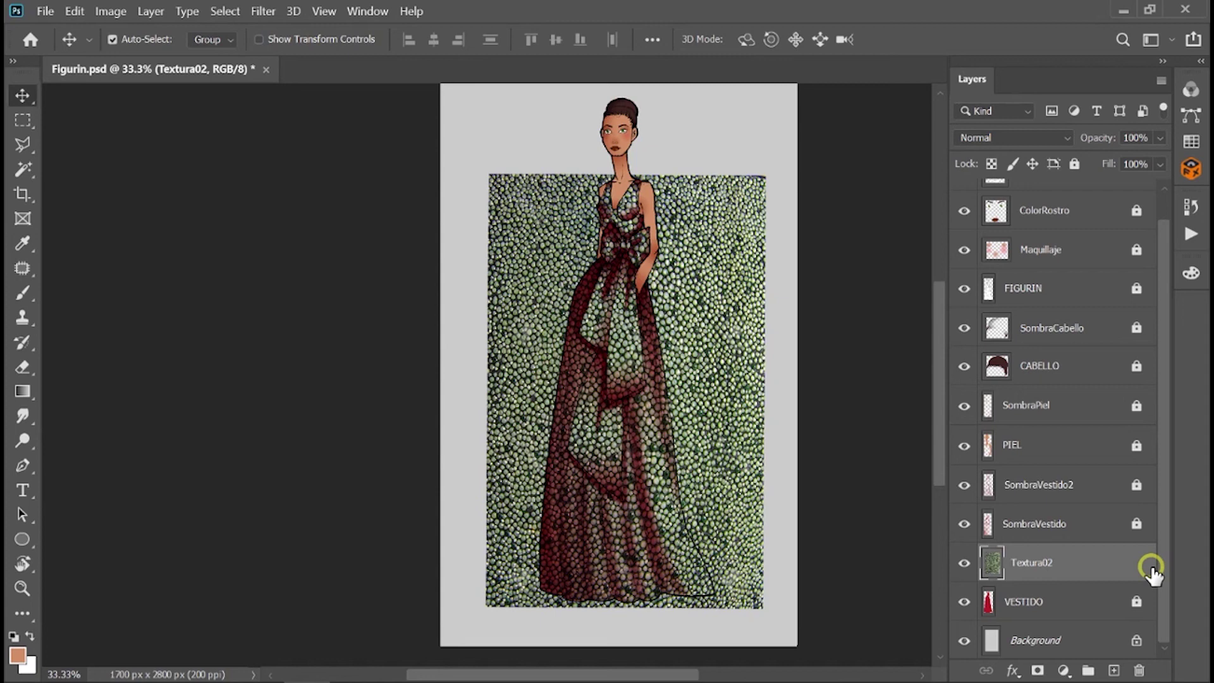
key(ctrl+u)
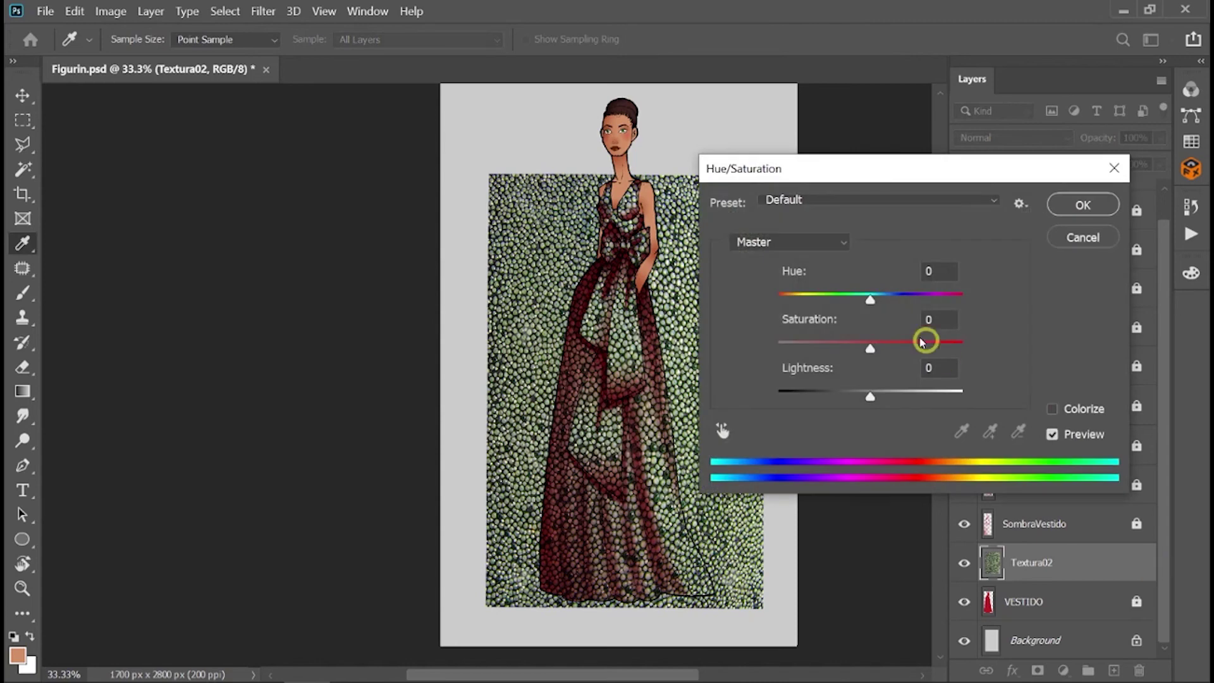
drag(870, 344, 768, 361)
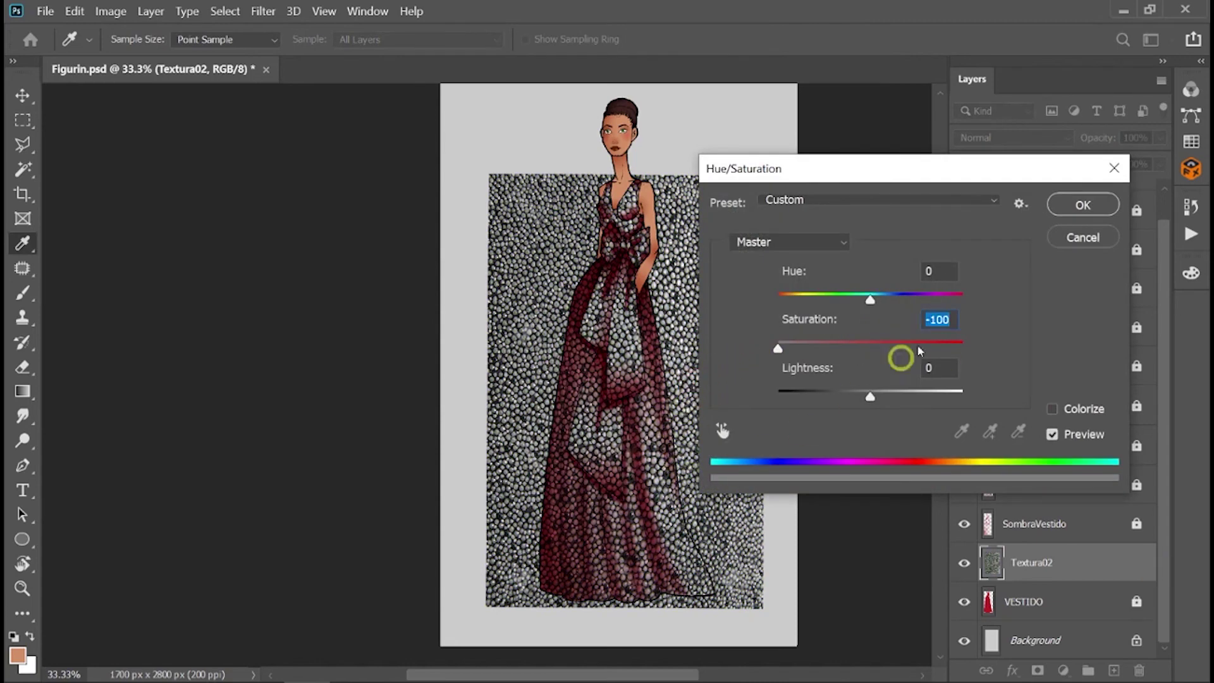
click(1083, 204)
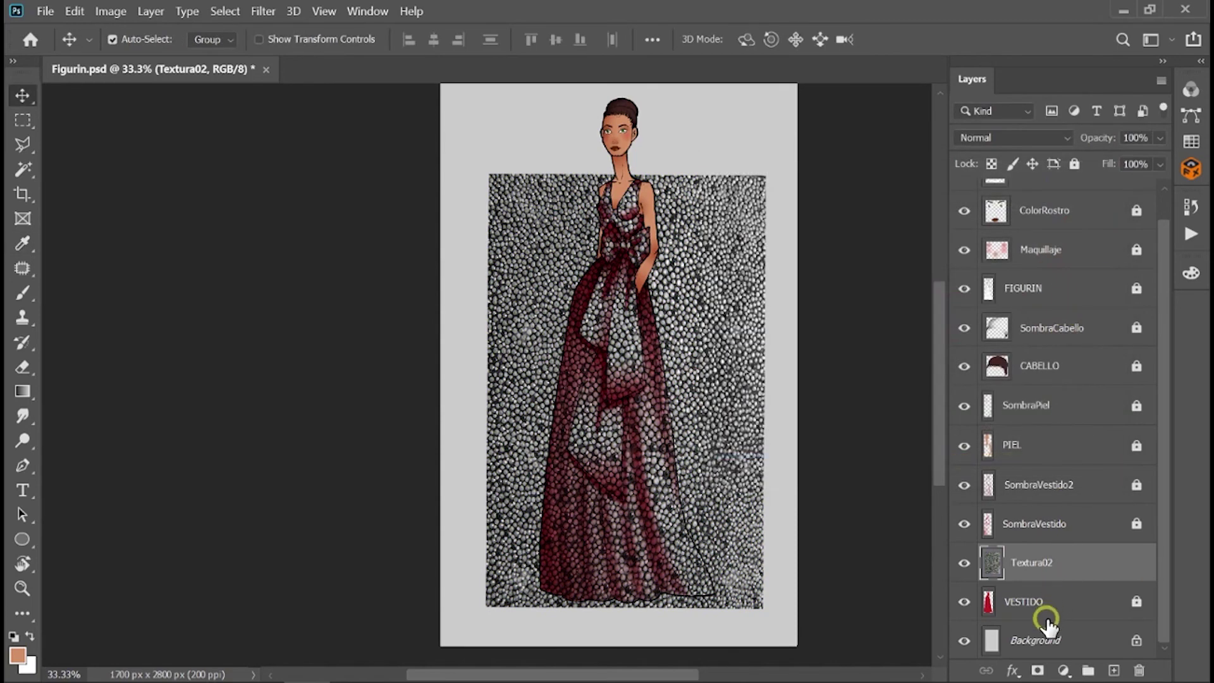
Set the texture to Multiply at 84% opacity and clip it to VESTIDO.
click(1070, 140)
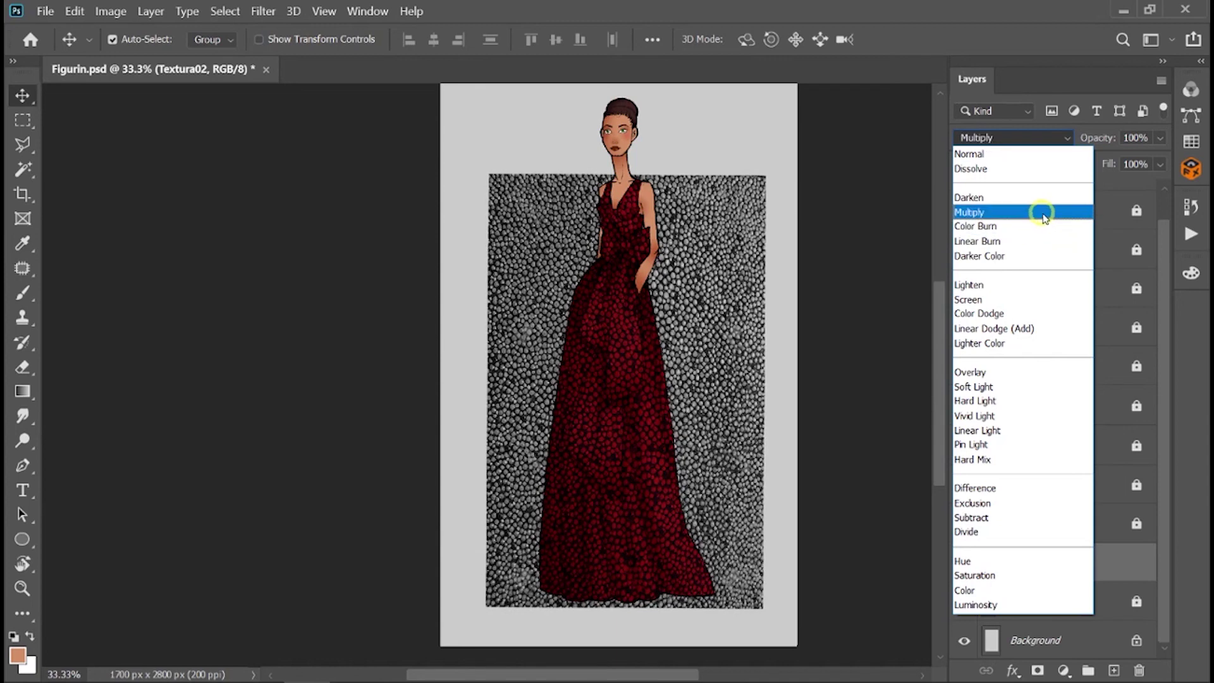
click(1044, 213)
click(1161, 138)
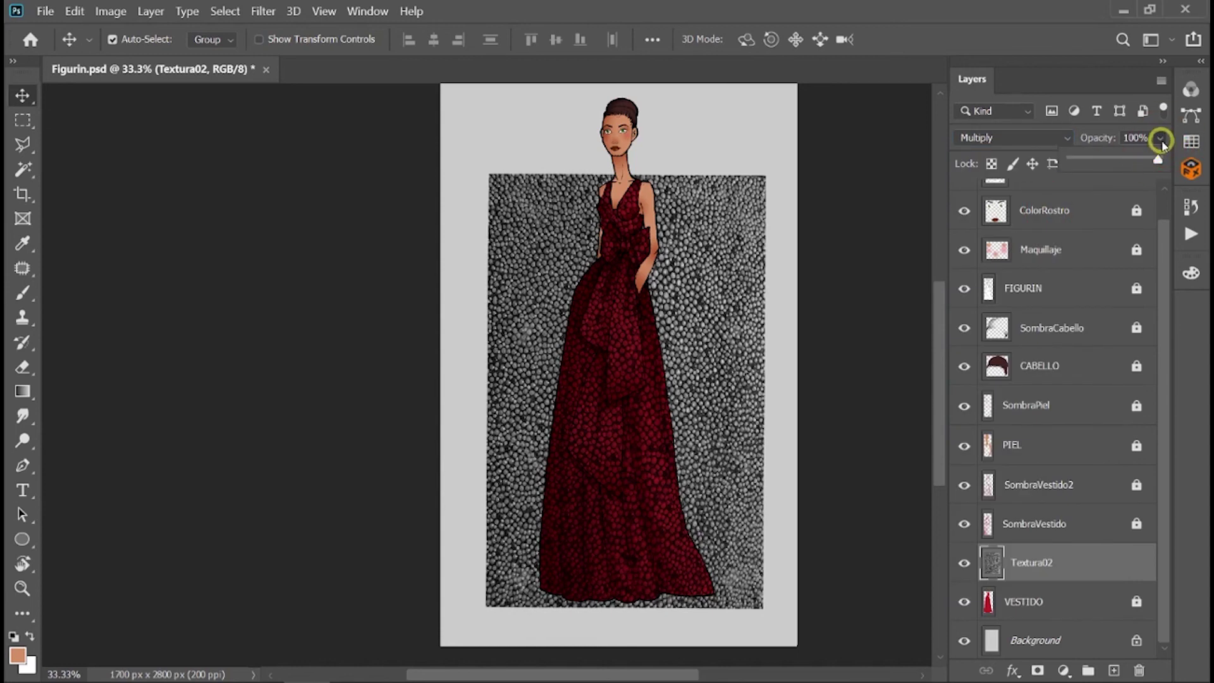
drag(1158, 161, 1148, 160)
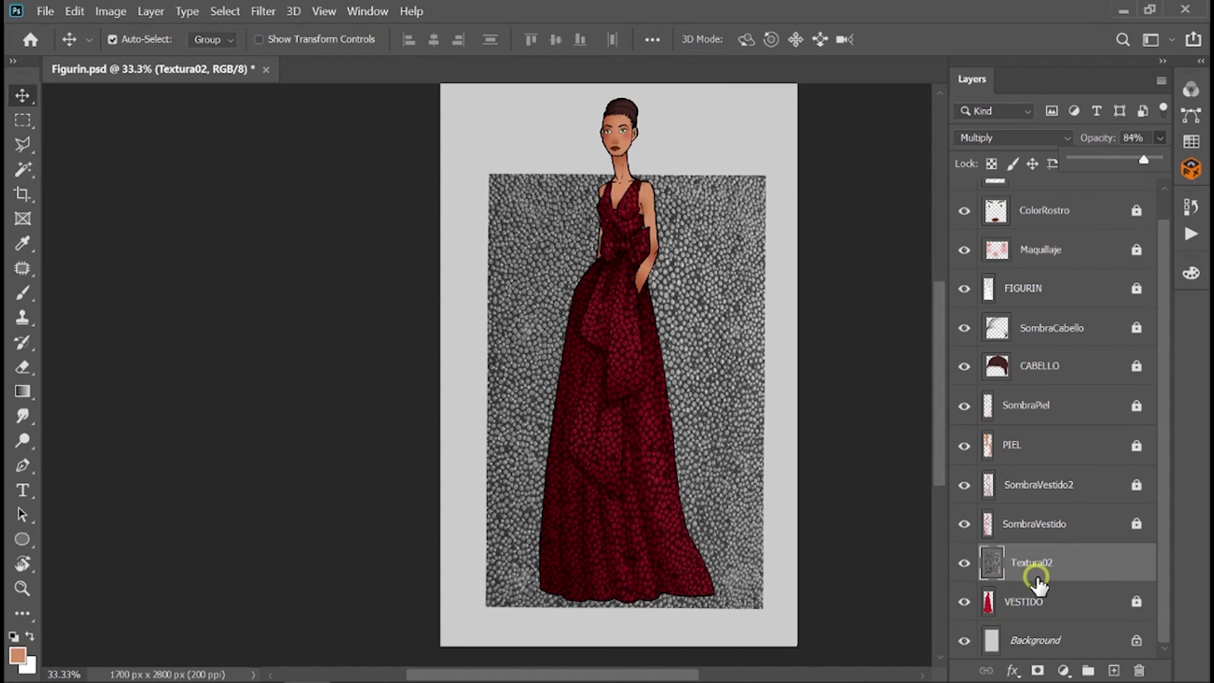
key(alt)
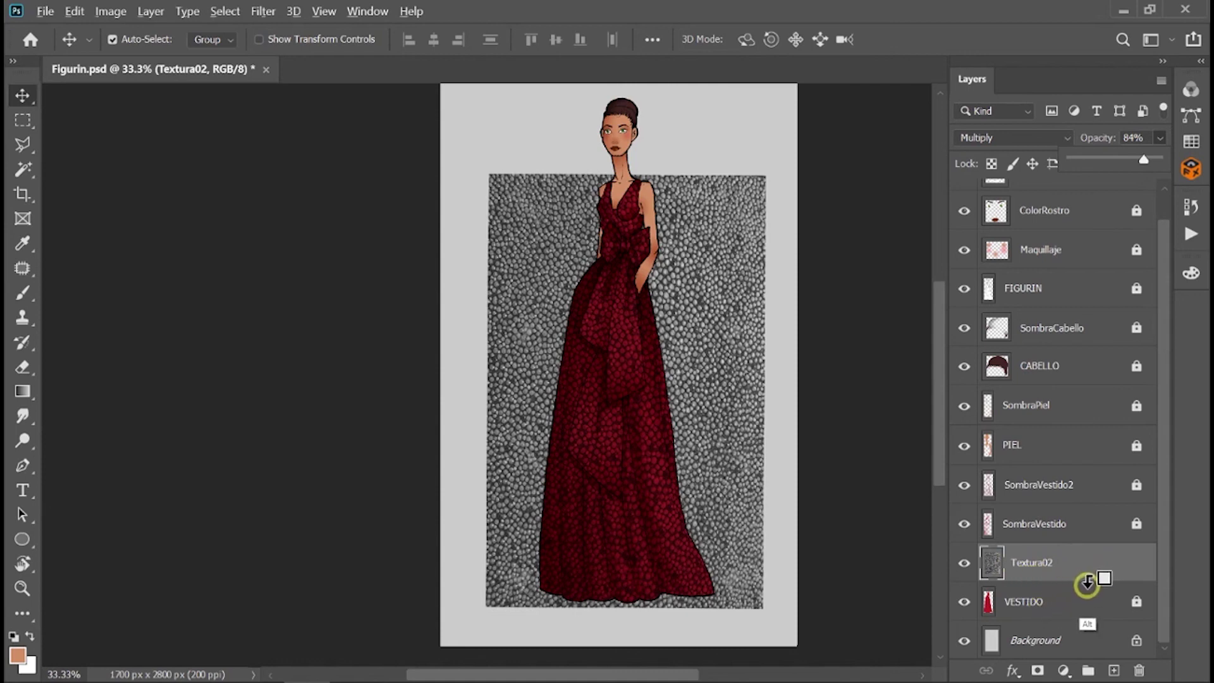
alt+click(1087, 582)
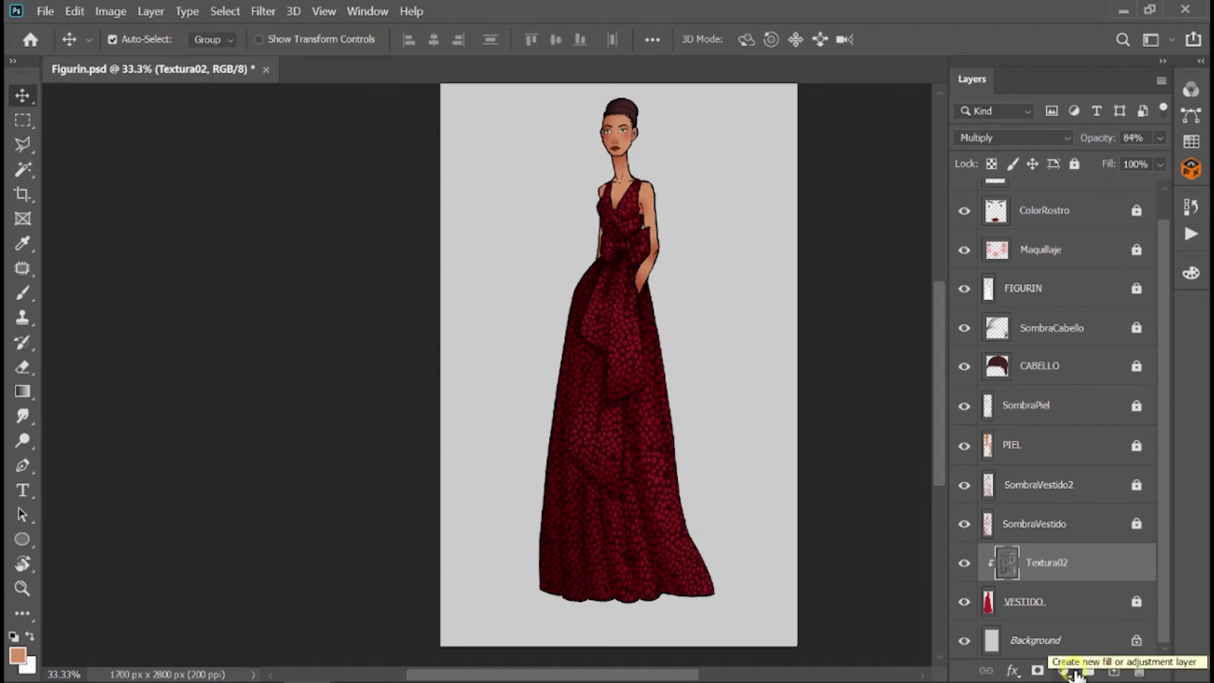
Brighten the sequin texture with Levels by moving the white and midtone input sliders.
key(ctrl)
key(ctrl+l)
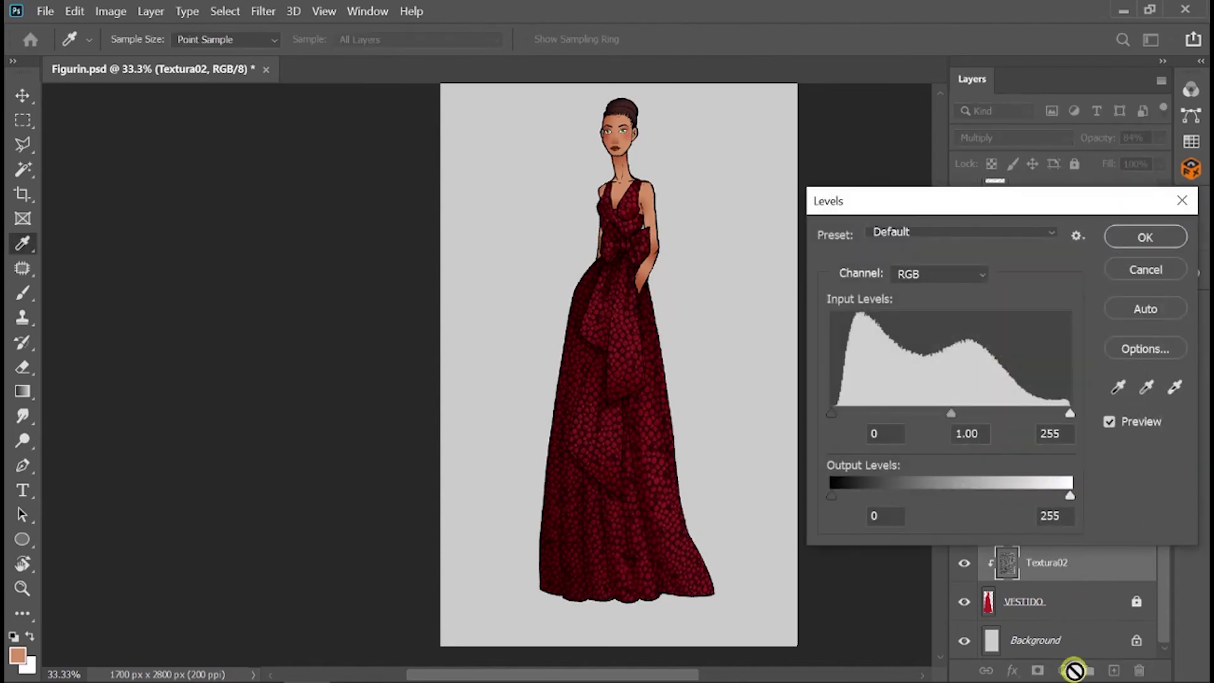
drag(1069, 413, 1009, 415)
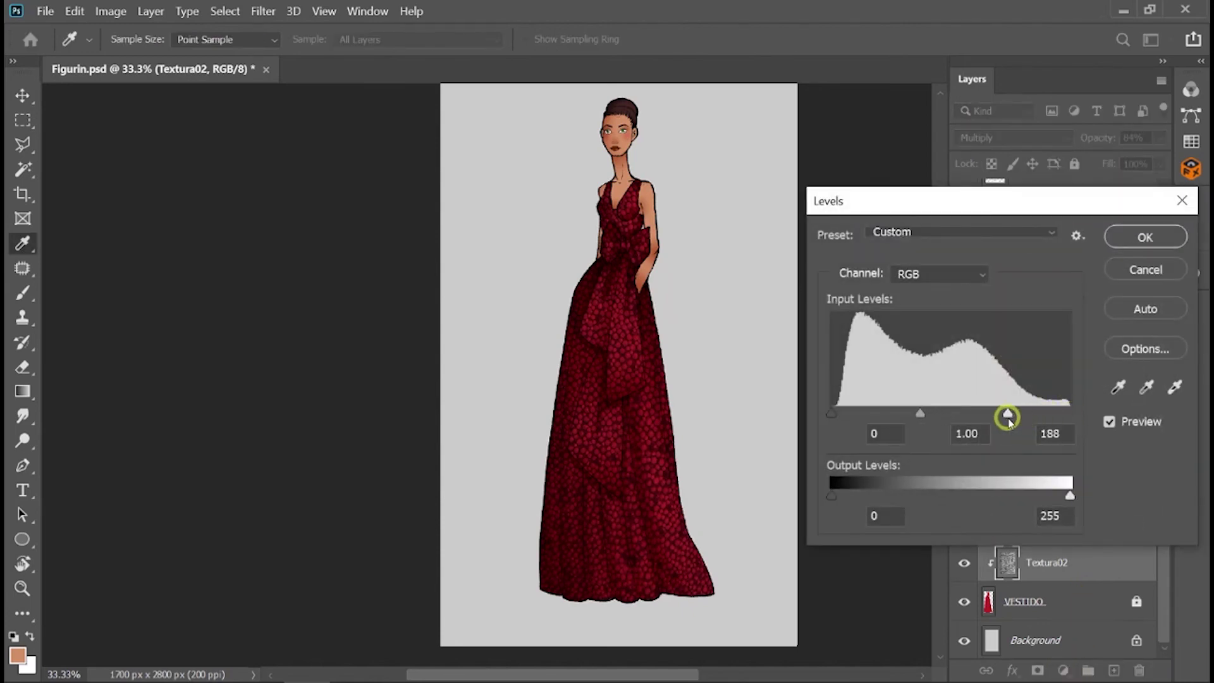
drag(924, 417, 901, 421)
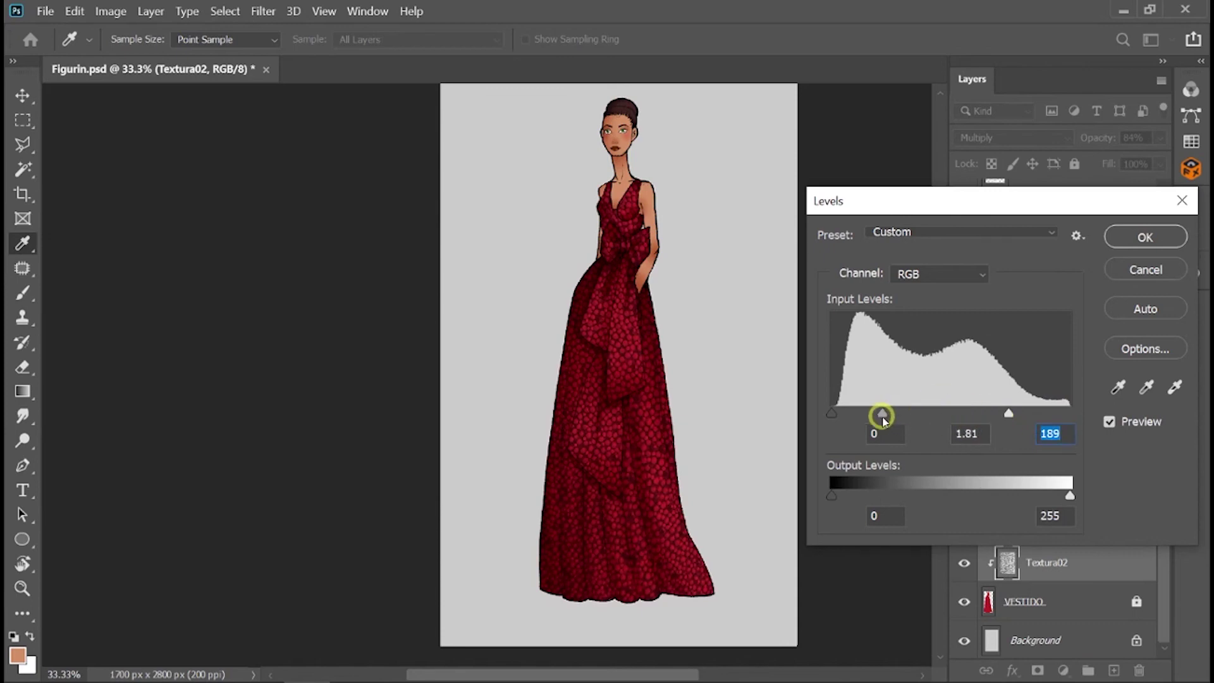
click(901, 421)
drag(860, 417, 804, 412)
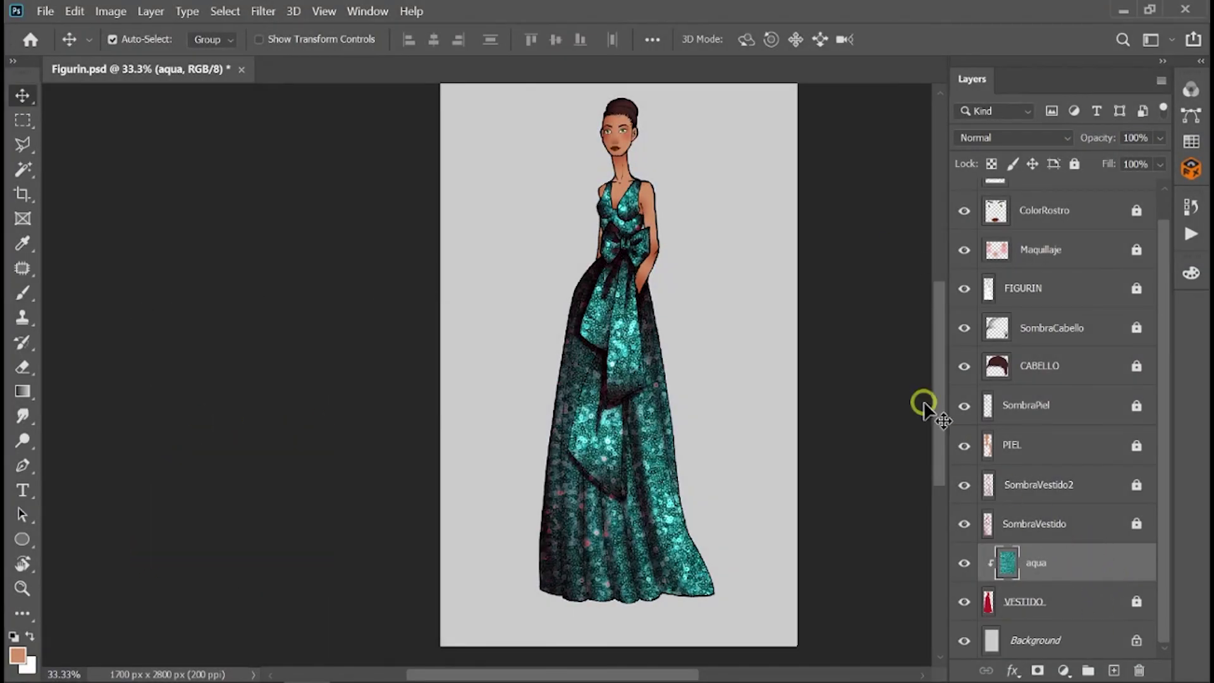
Unlock the SombraVestido and SombraVestido2 shadow layers.
key(ctrl+plus)
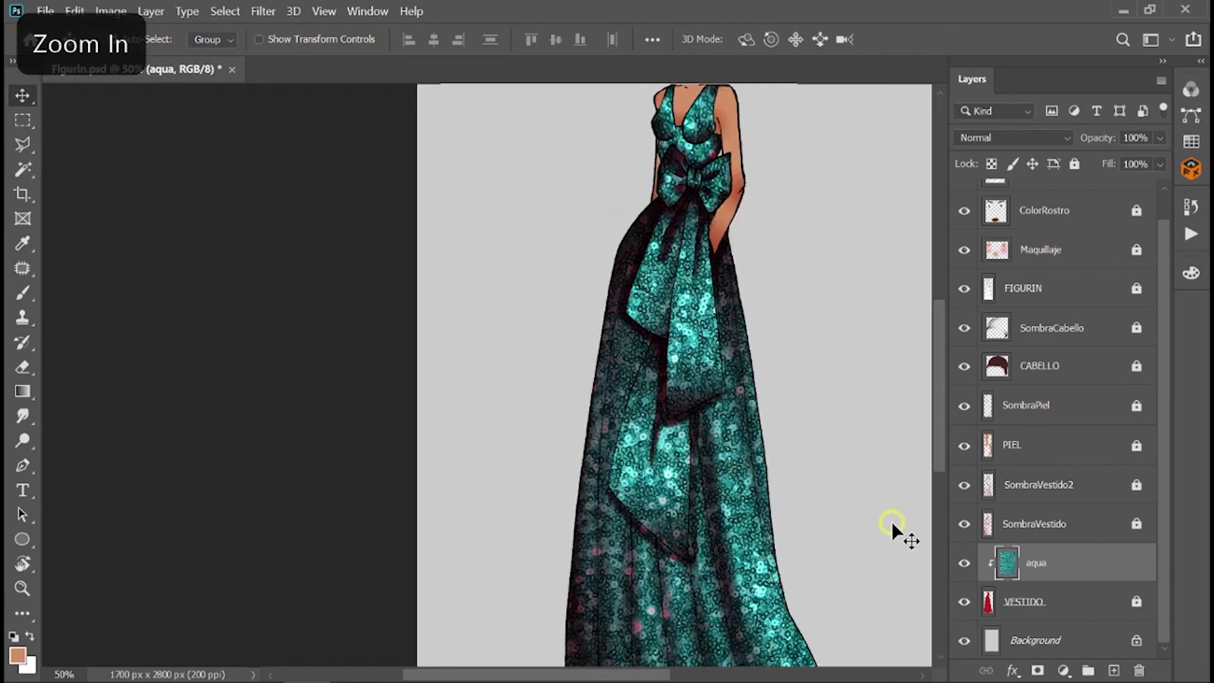
drag(891, 521, 803, 571)
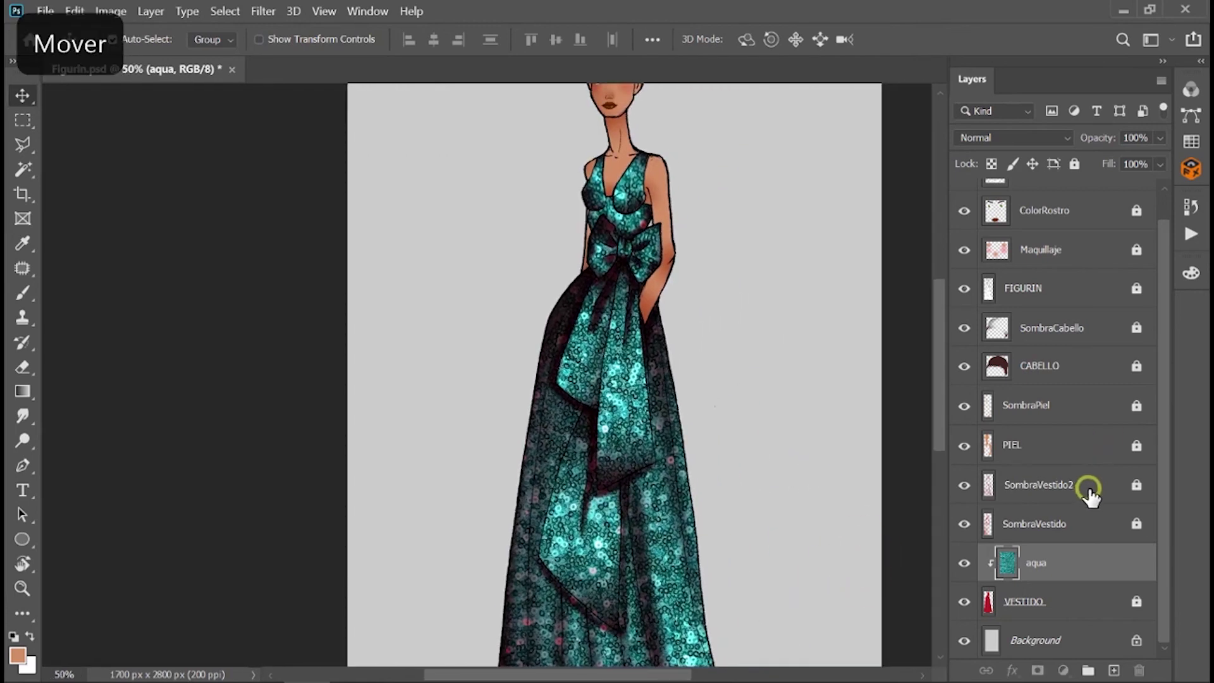
click(1089, 488)
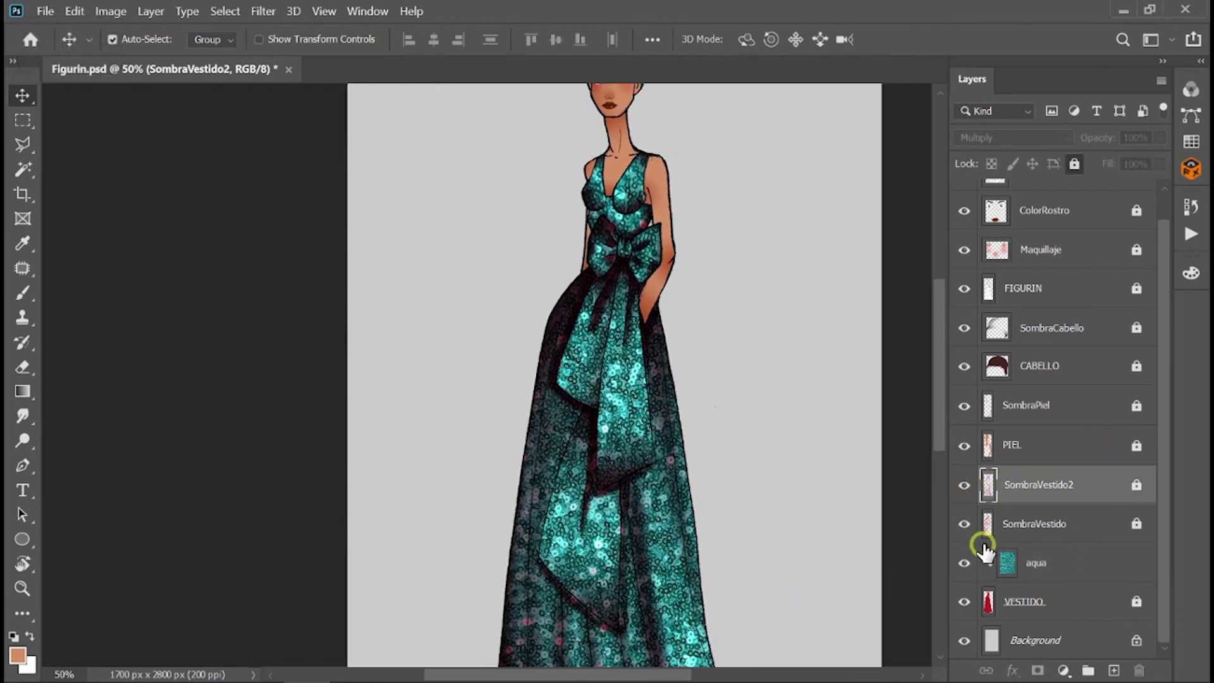
click(1103, 523)
click(1078, 168)
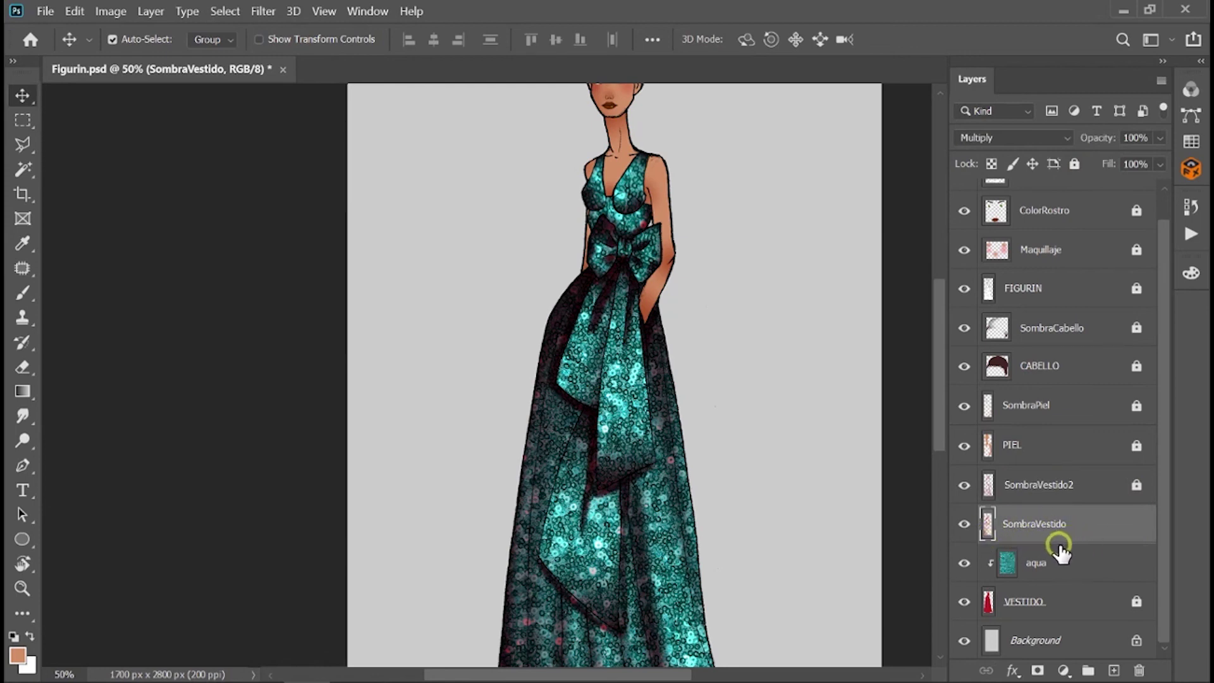
key(alt+bracketright)
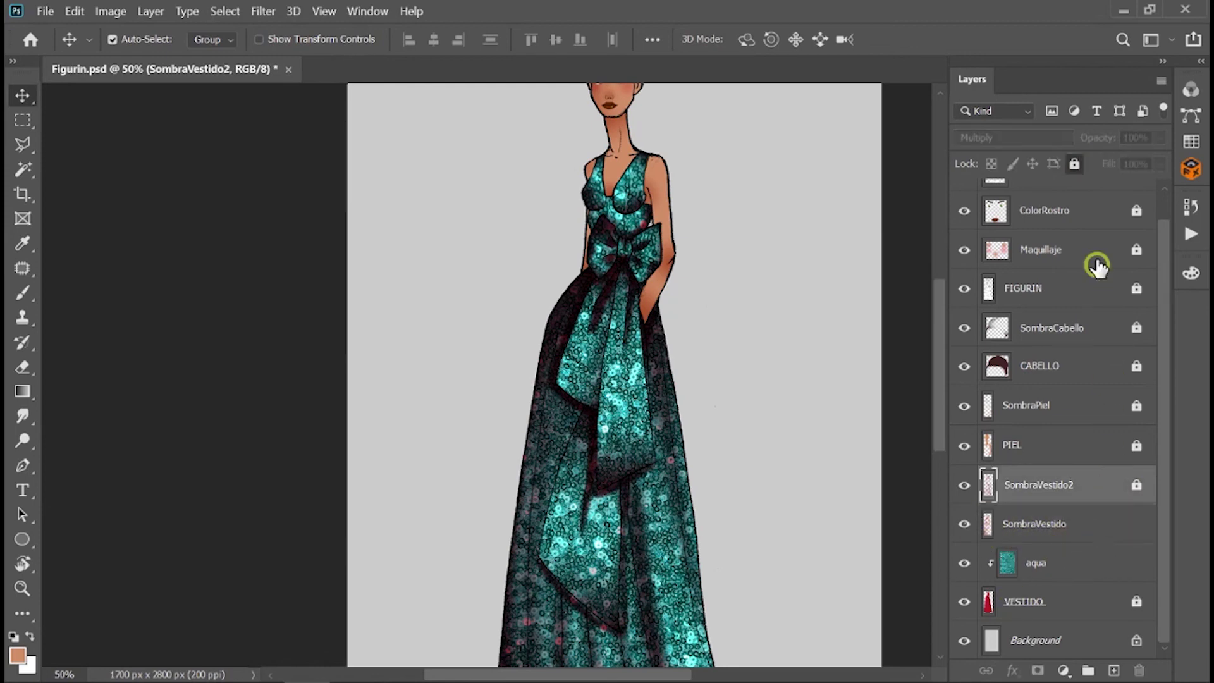
click(1074, 164)
click(1105, 525)
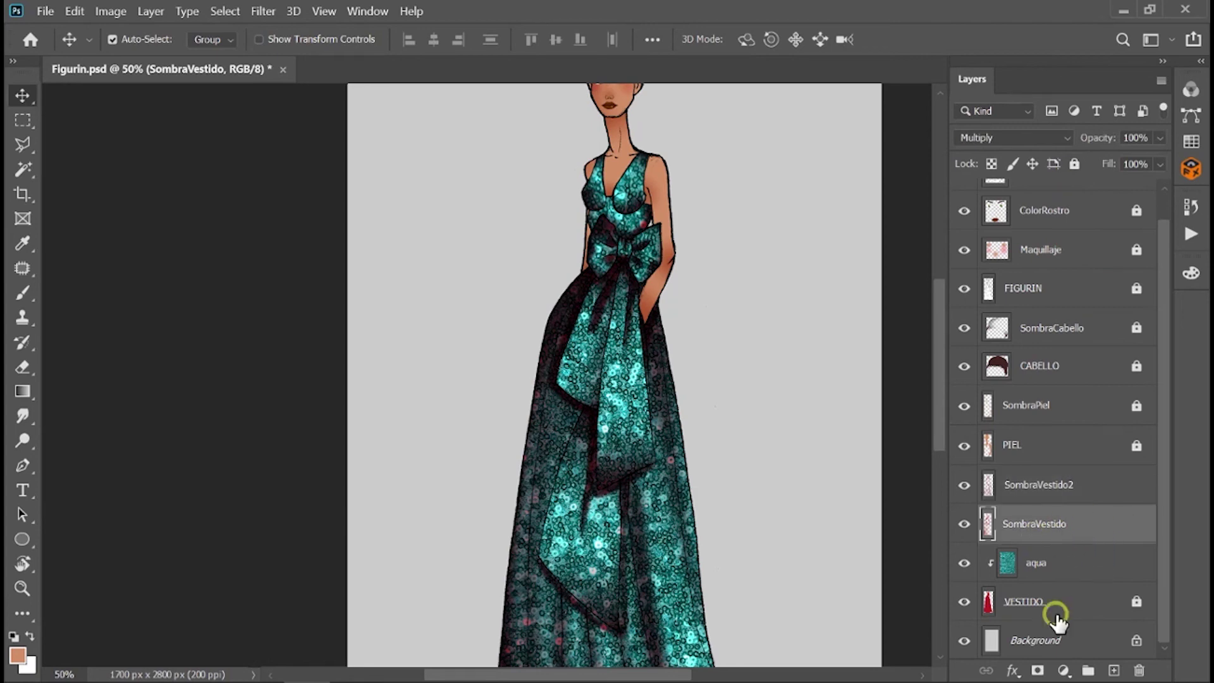
Set Hue/Saturation saturation to -100 on SombraVestido and SombraVestido2.
key(ctrl+u)
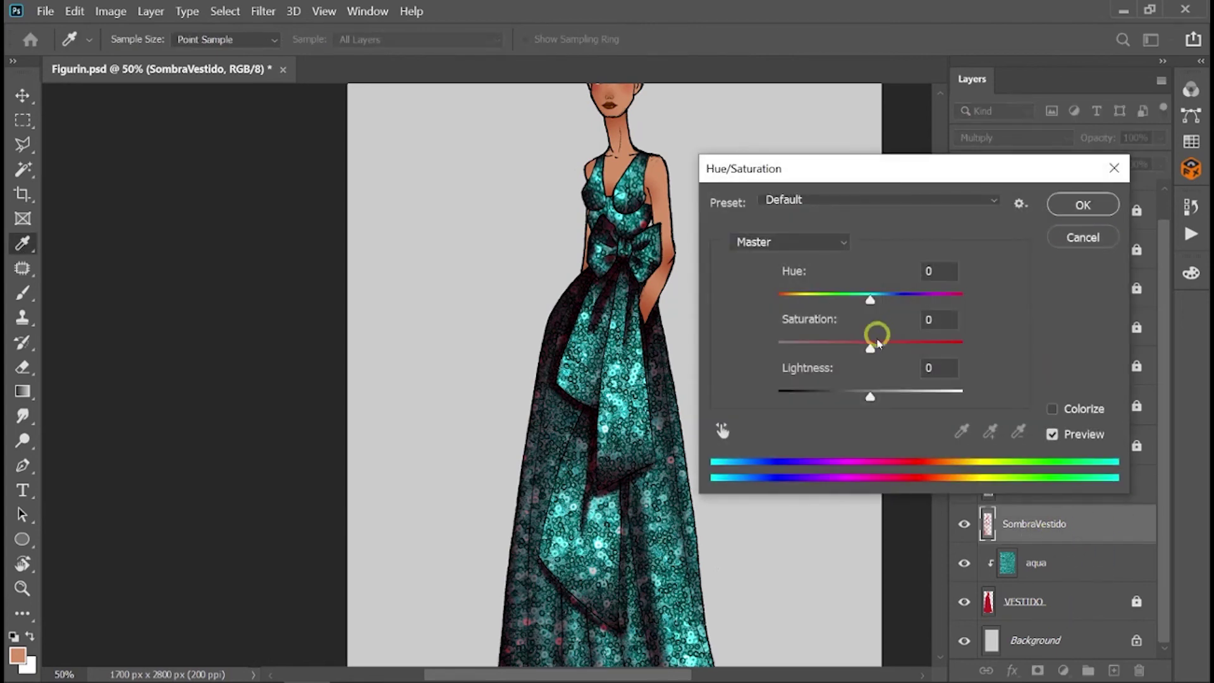
drag(878, 343, 751, 352)
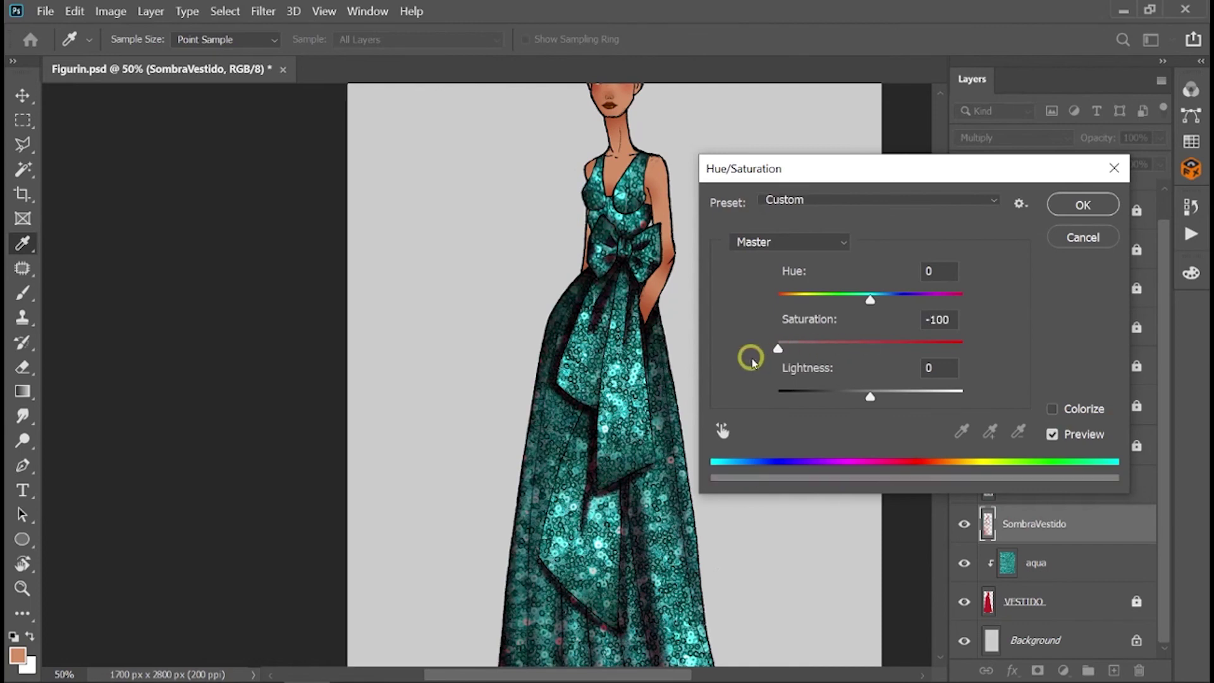
click(1085, 206)
click(1079, 492)
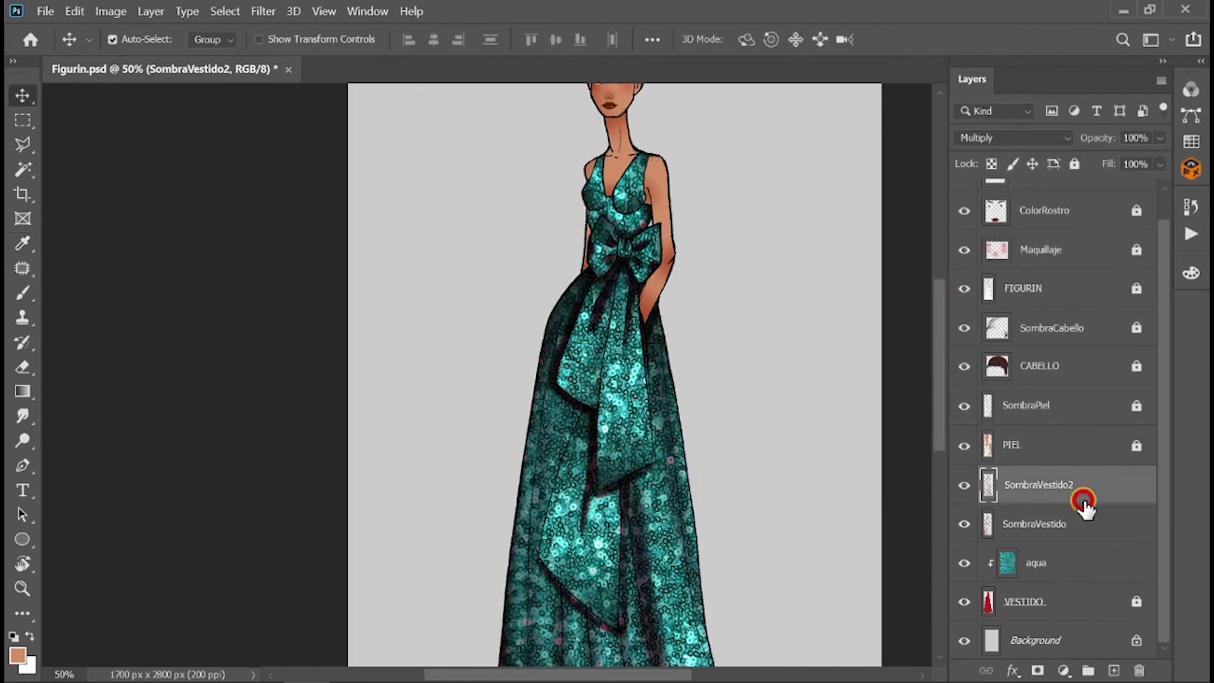
key(ctrl+u)
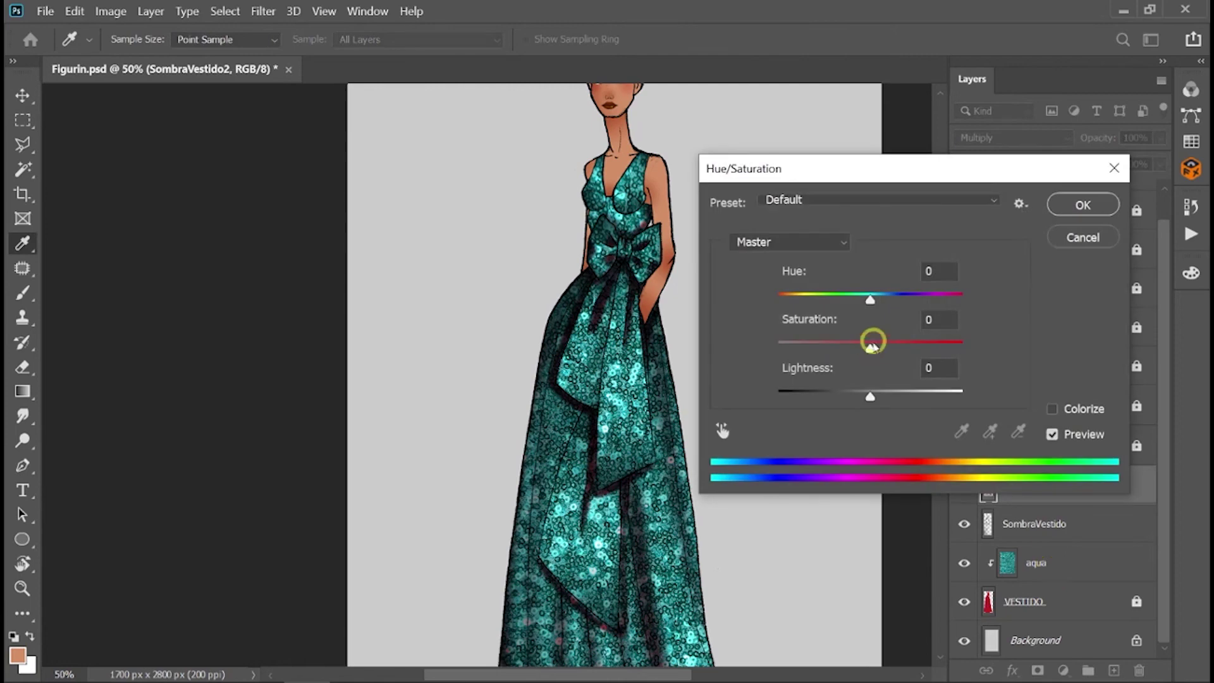
drag(869, 346, 779, 347)
click(1084, 204)
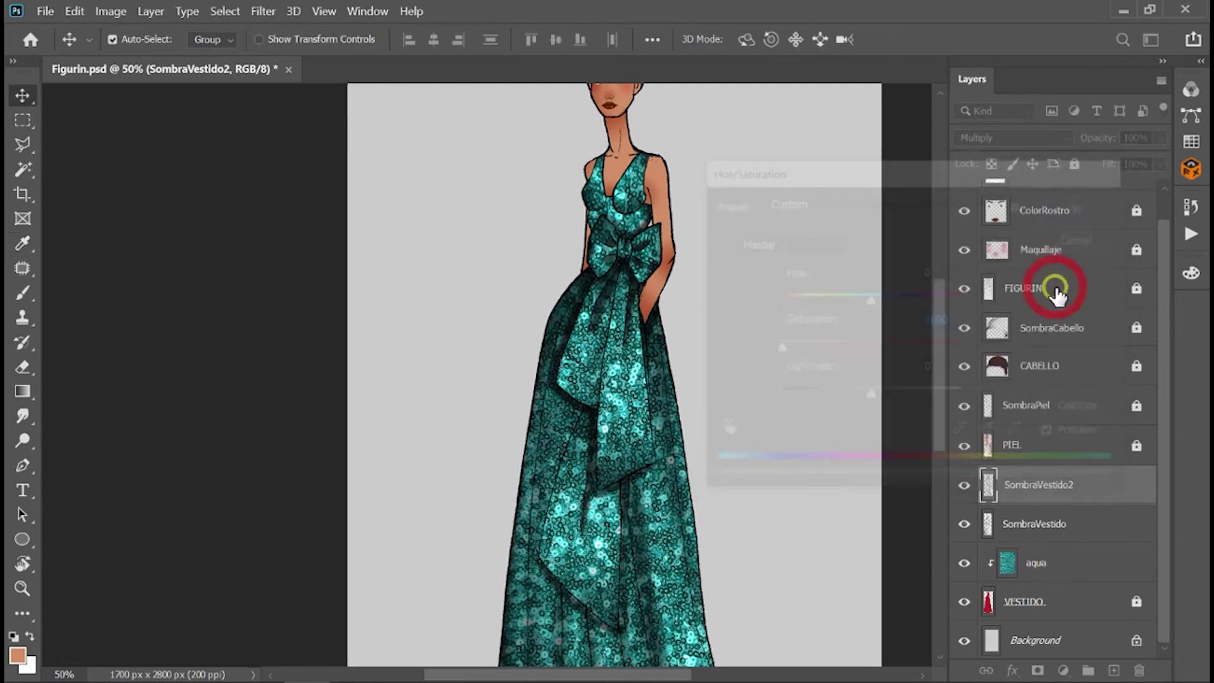
click(132, 199)
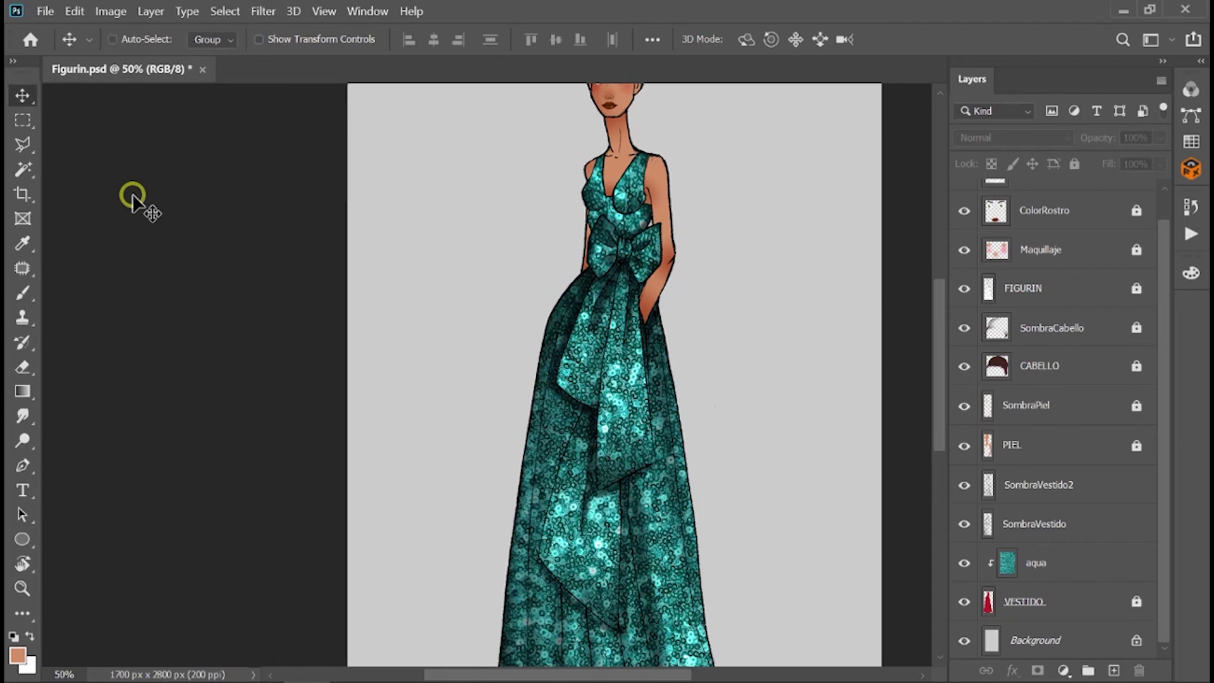
key(ctrl+minus)
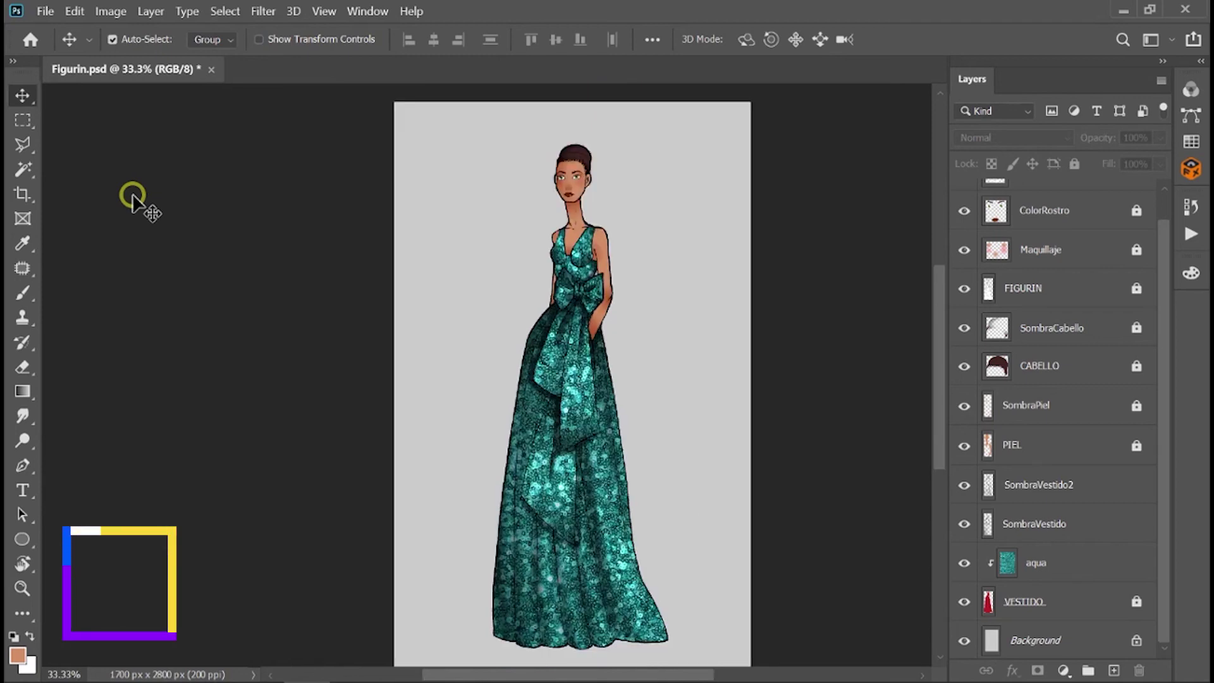